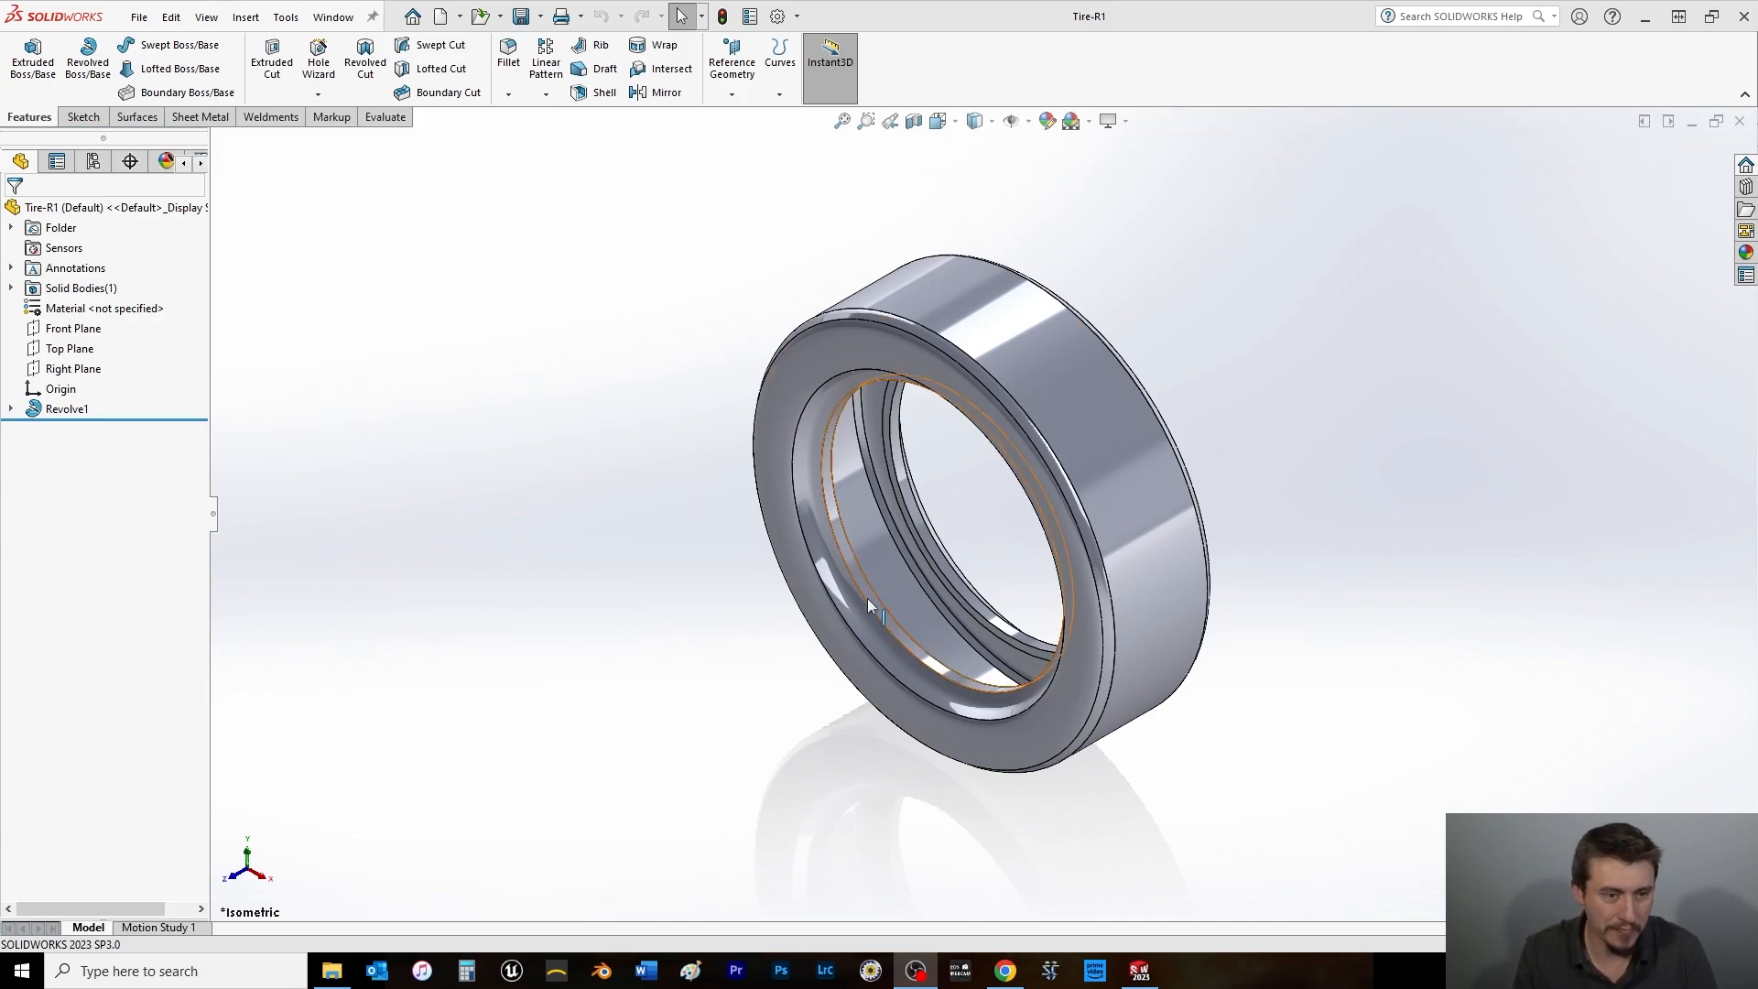
Expand the tire's revolve feature and show its profile sketch.
click(69, 349)
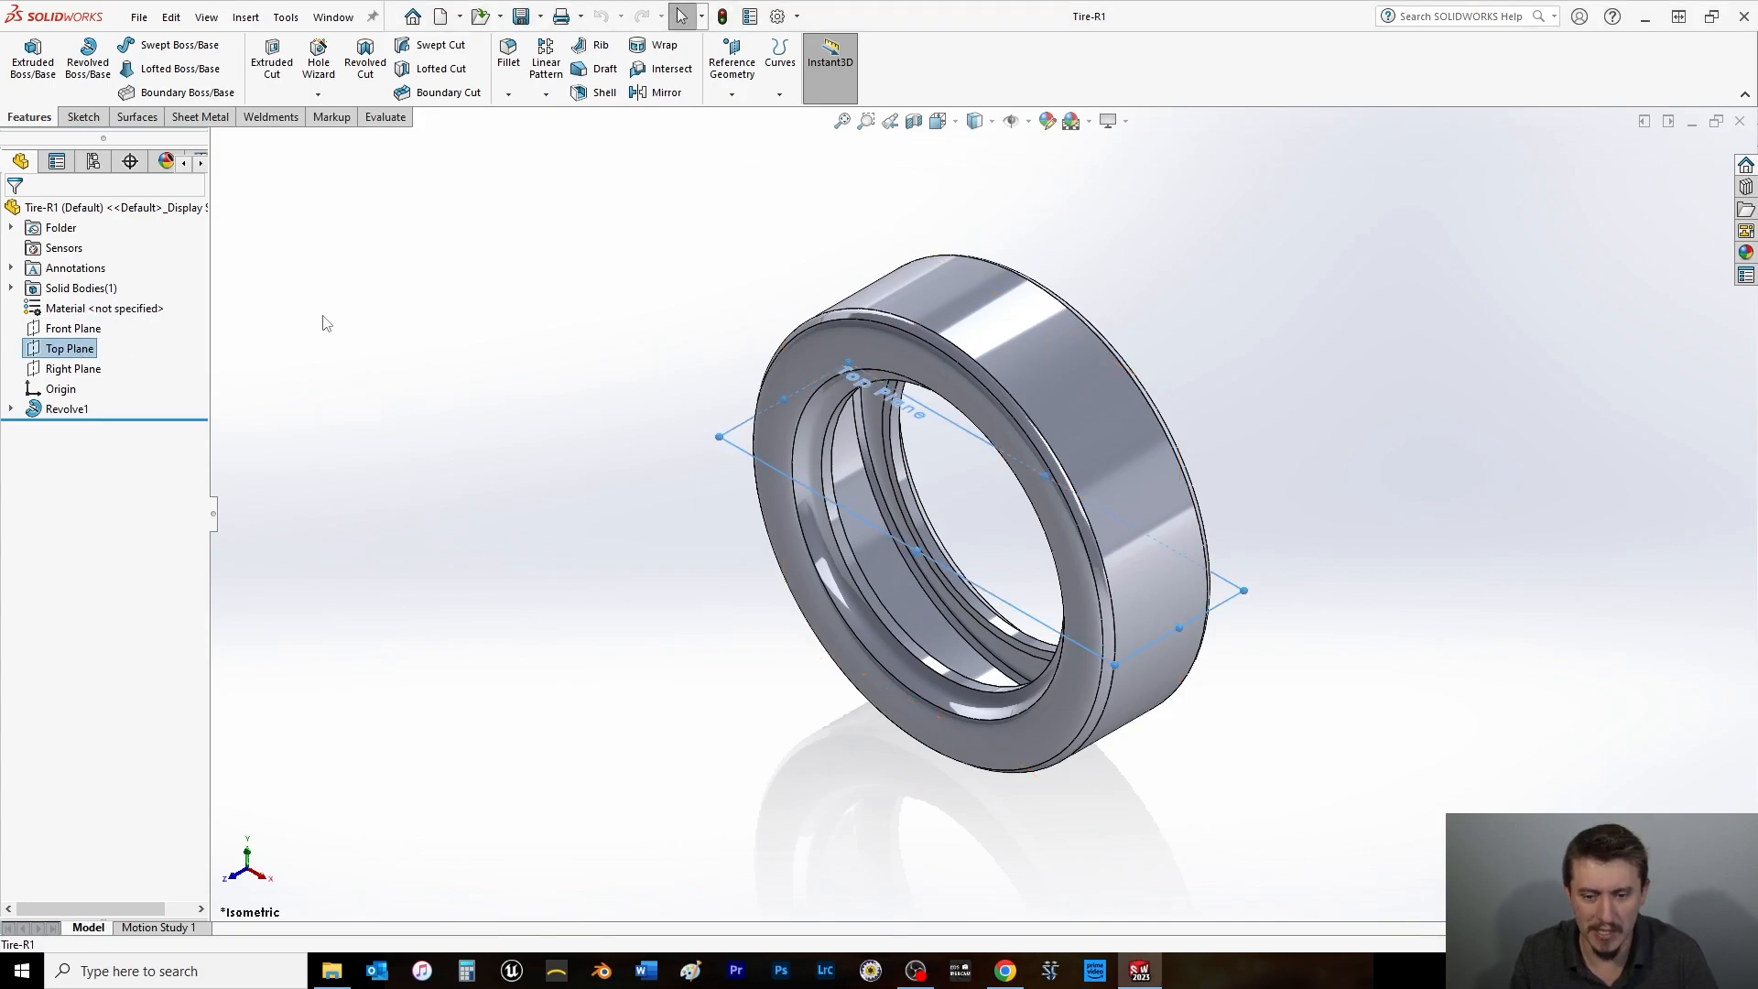
click(11, 409)
click(68, 410)
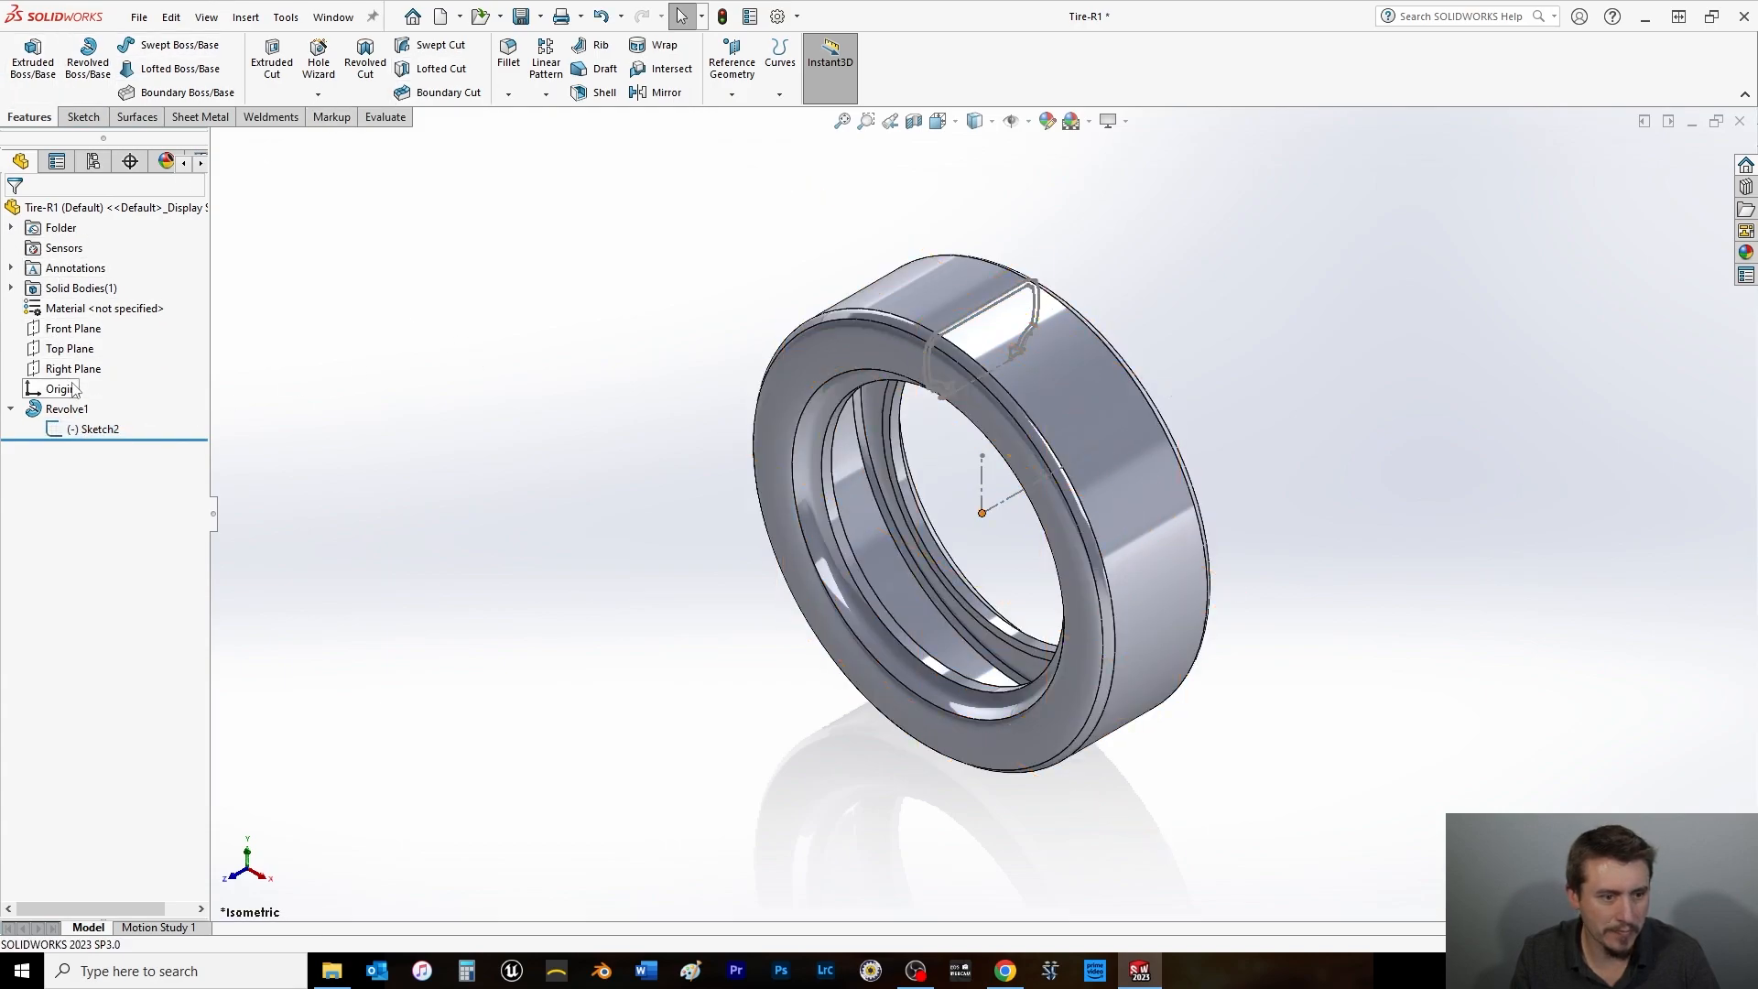
Create a reference plane parallel to the Top Plane and coincident with the upper outer corner point of the revolve's profile sketch.
click(69, 349)
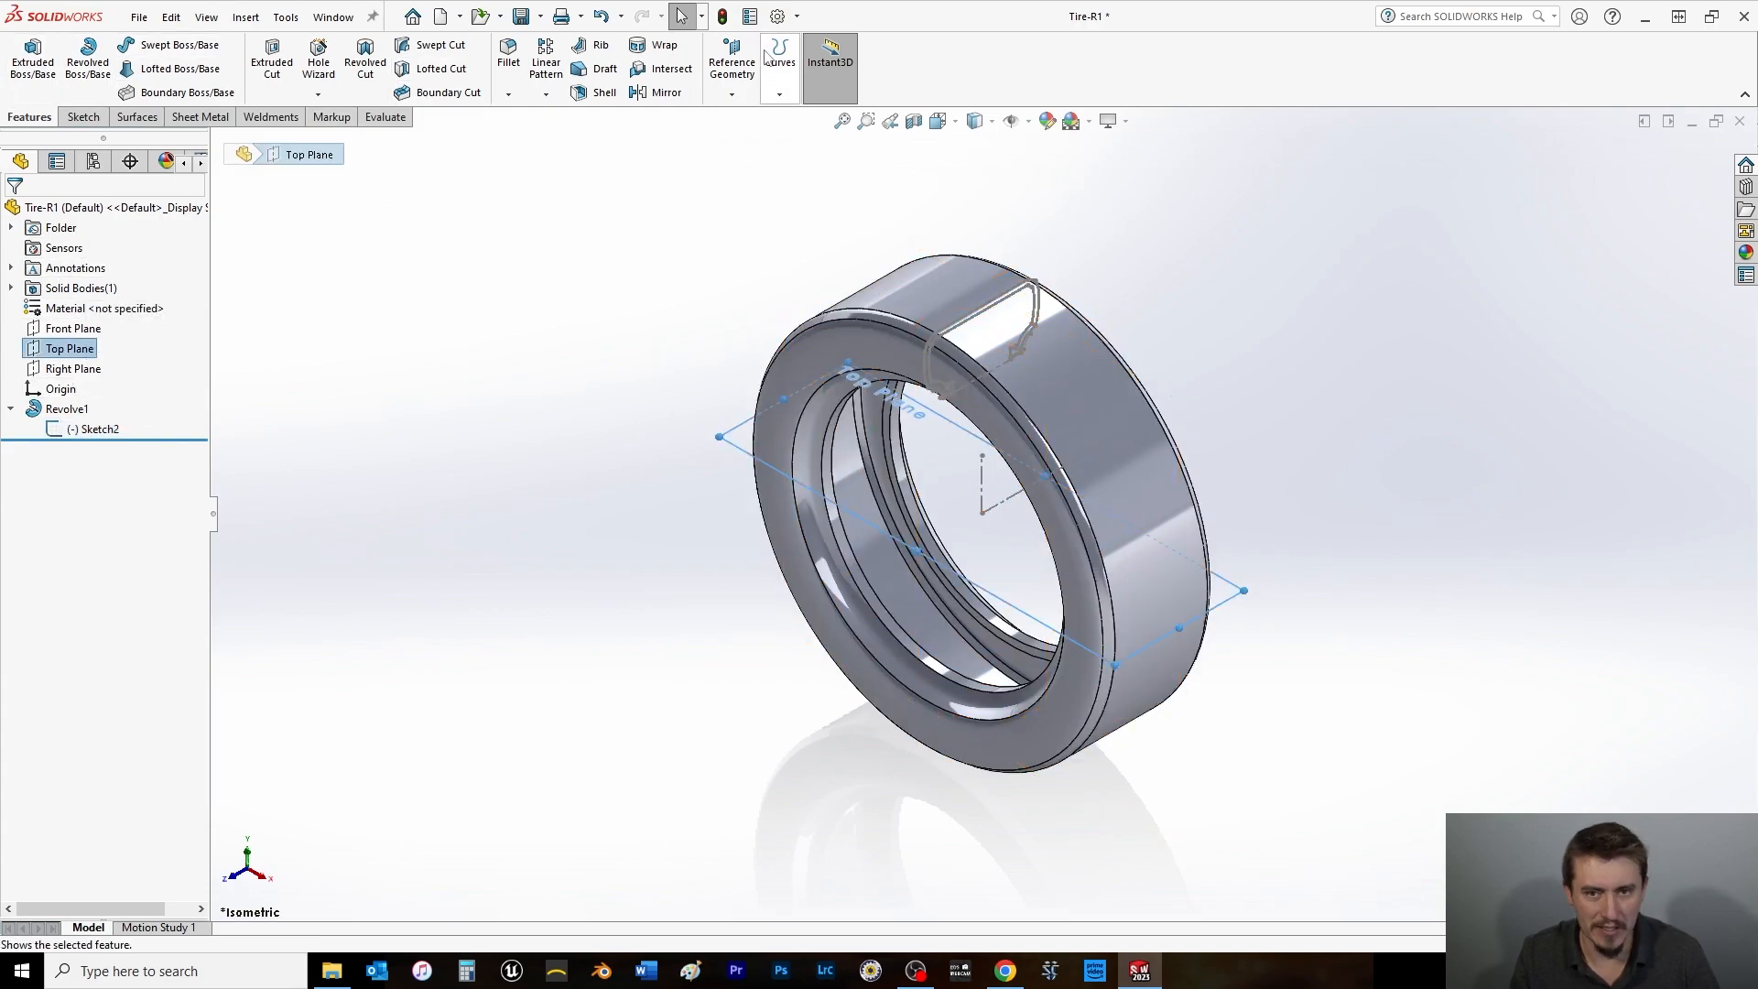
click(780, 93)
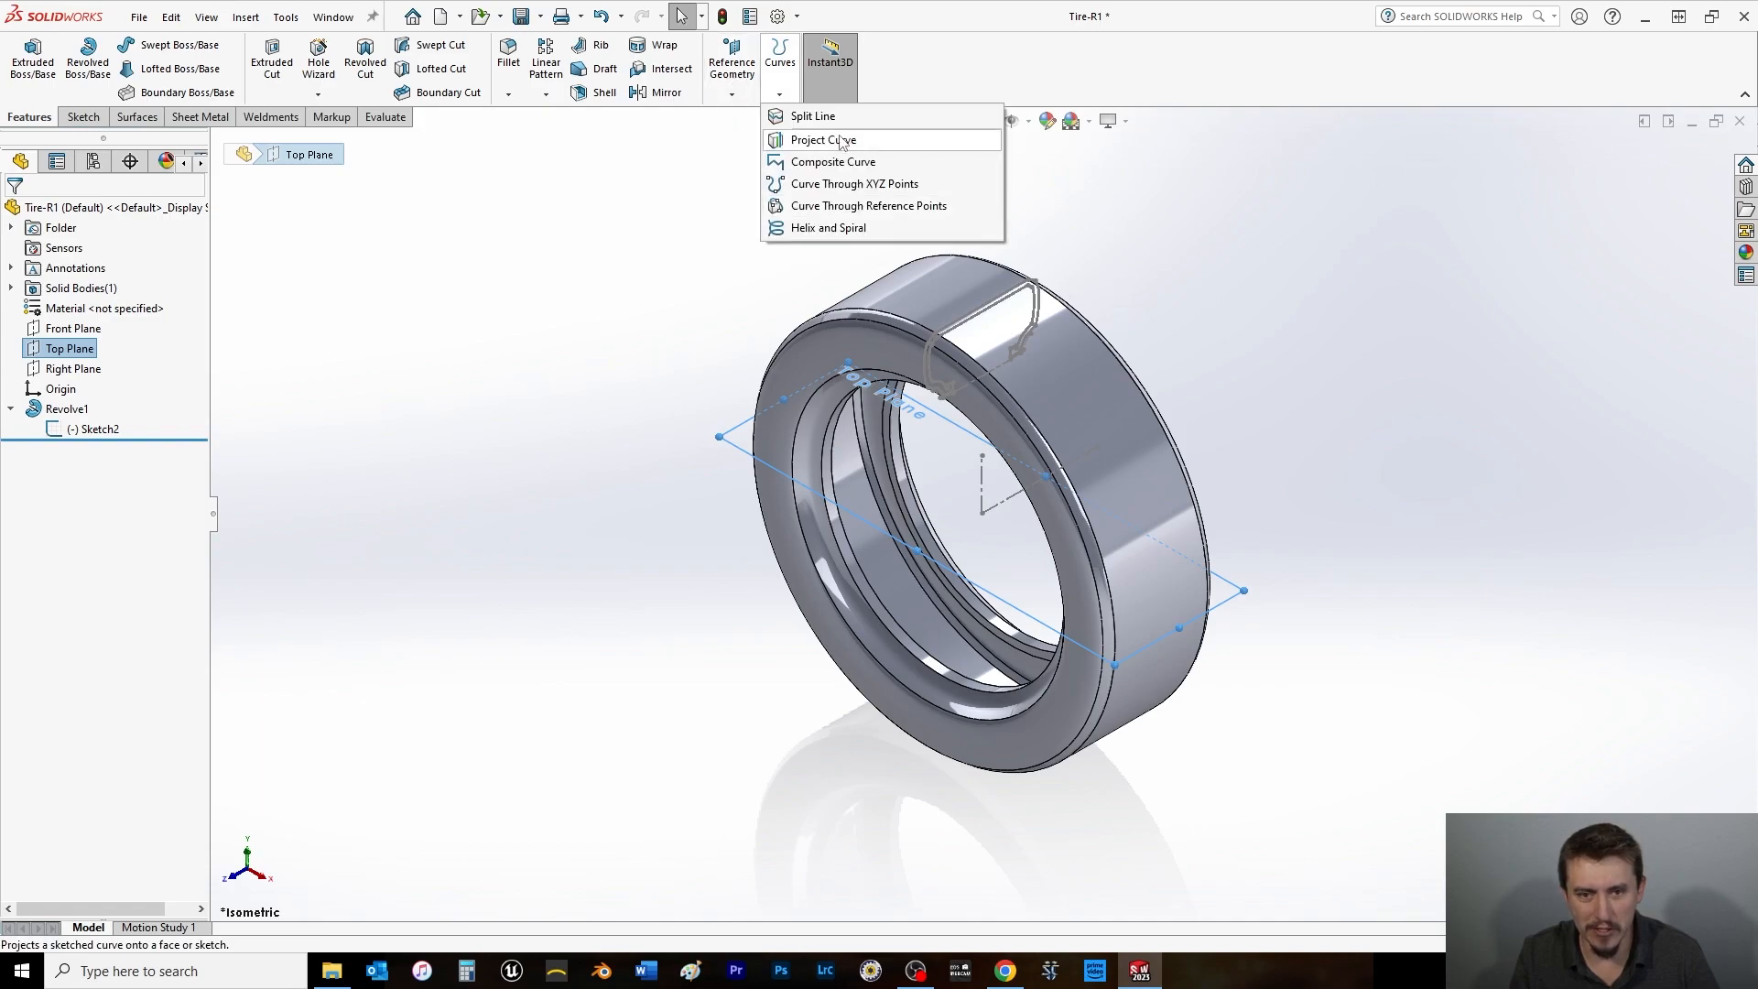
click(732, 93)
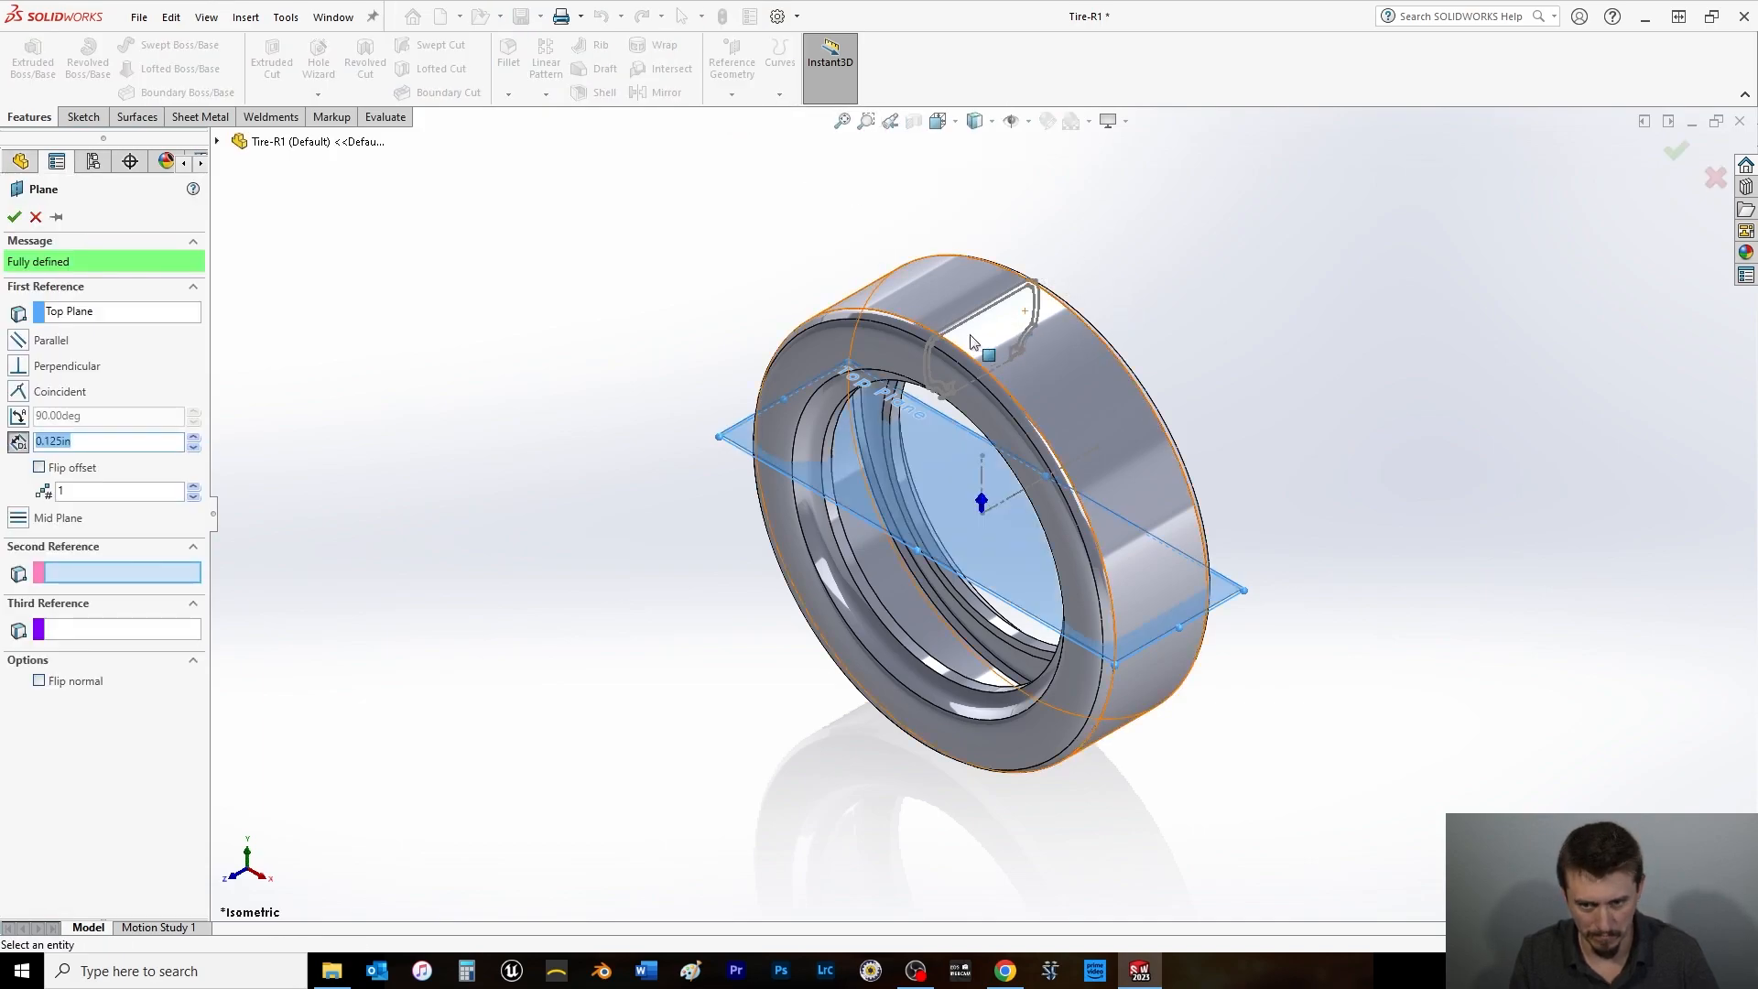
scroll(984, 366, down, 5)
click(965, 377)
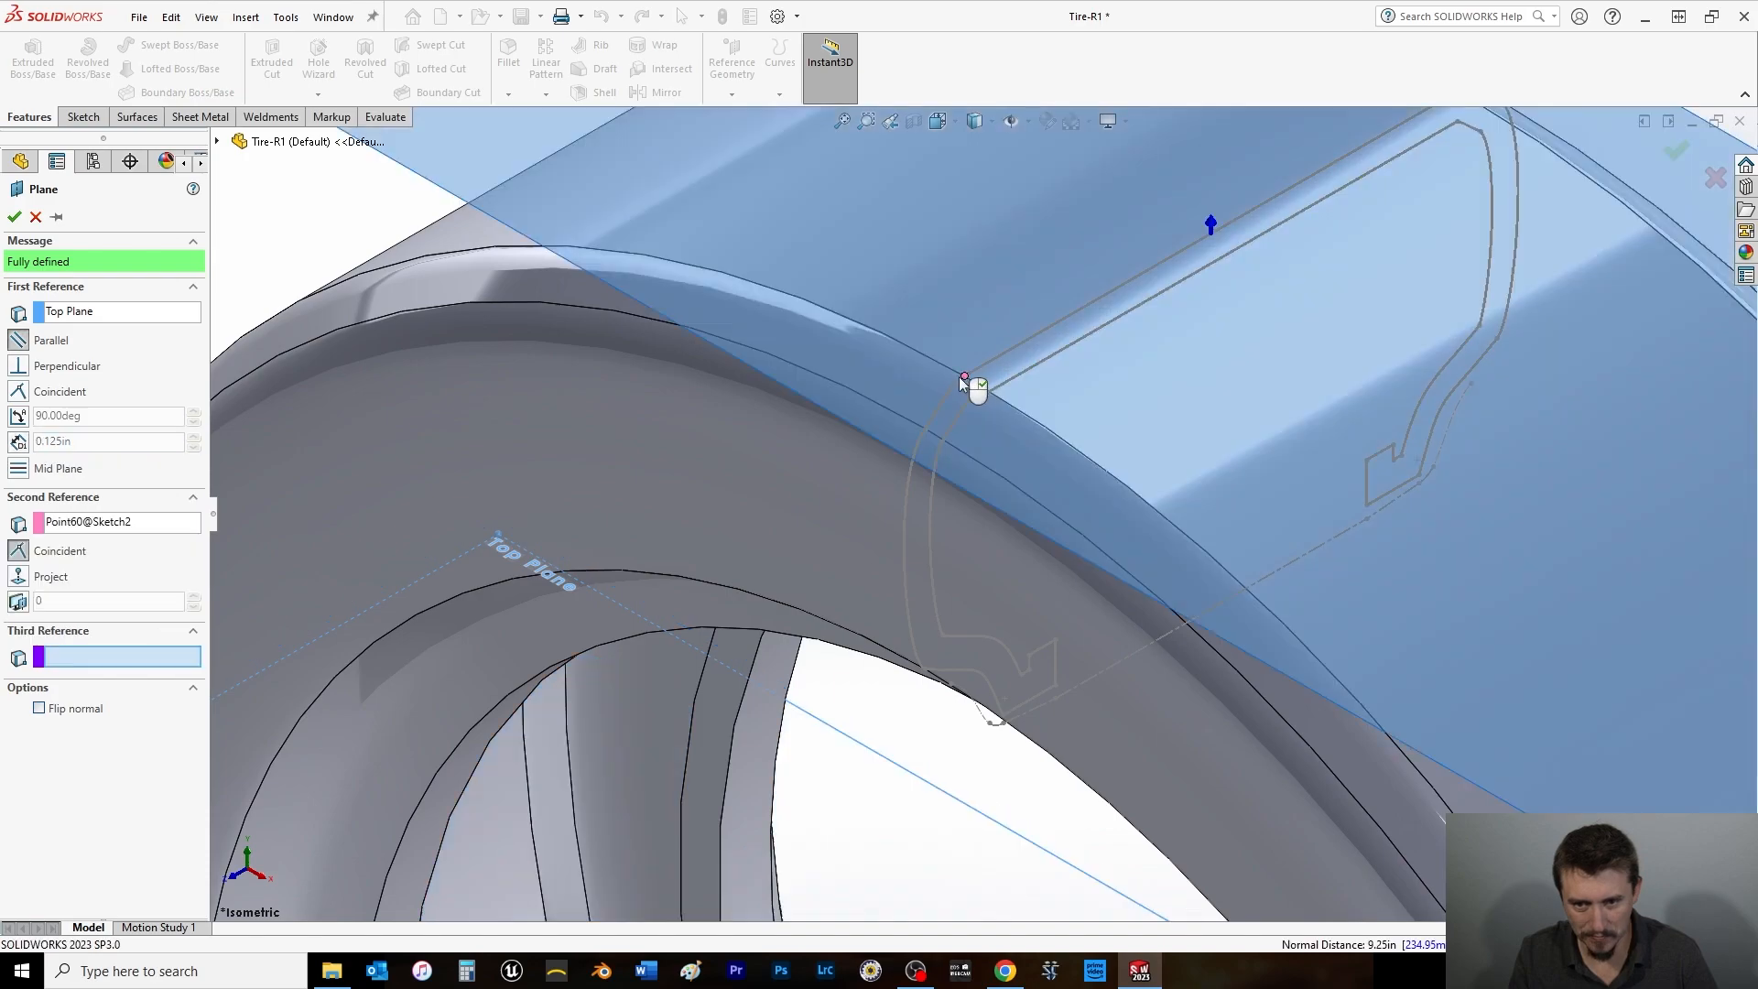
click(13, 217)
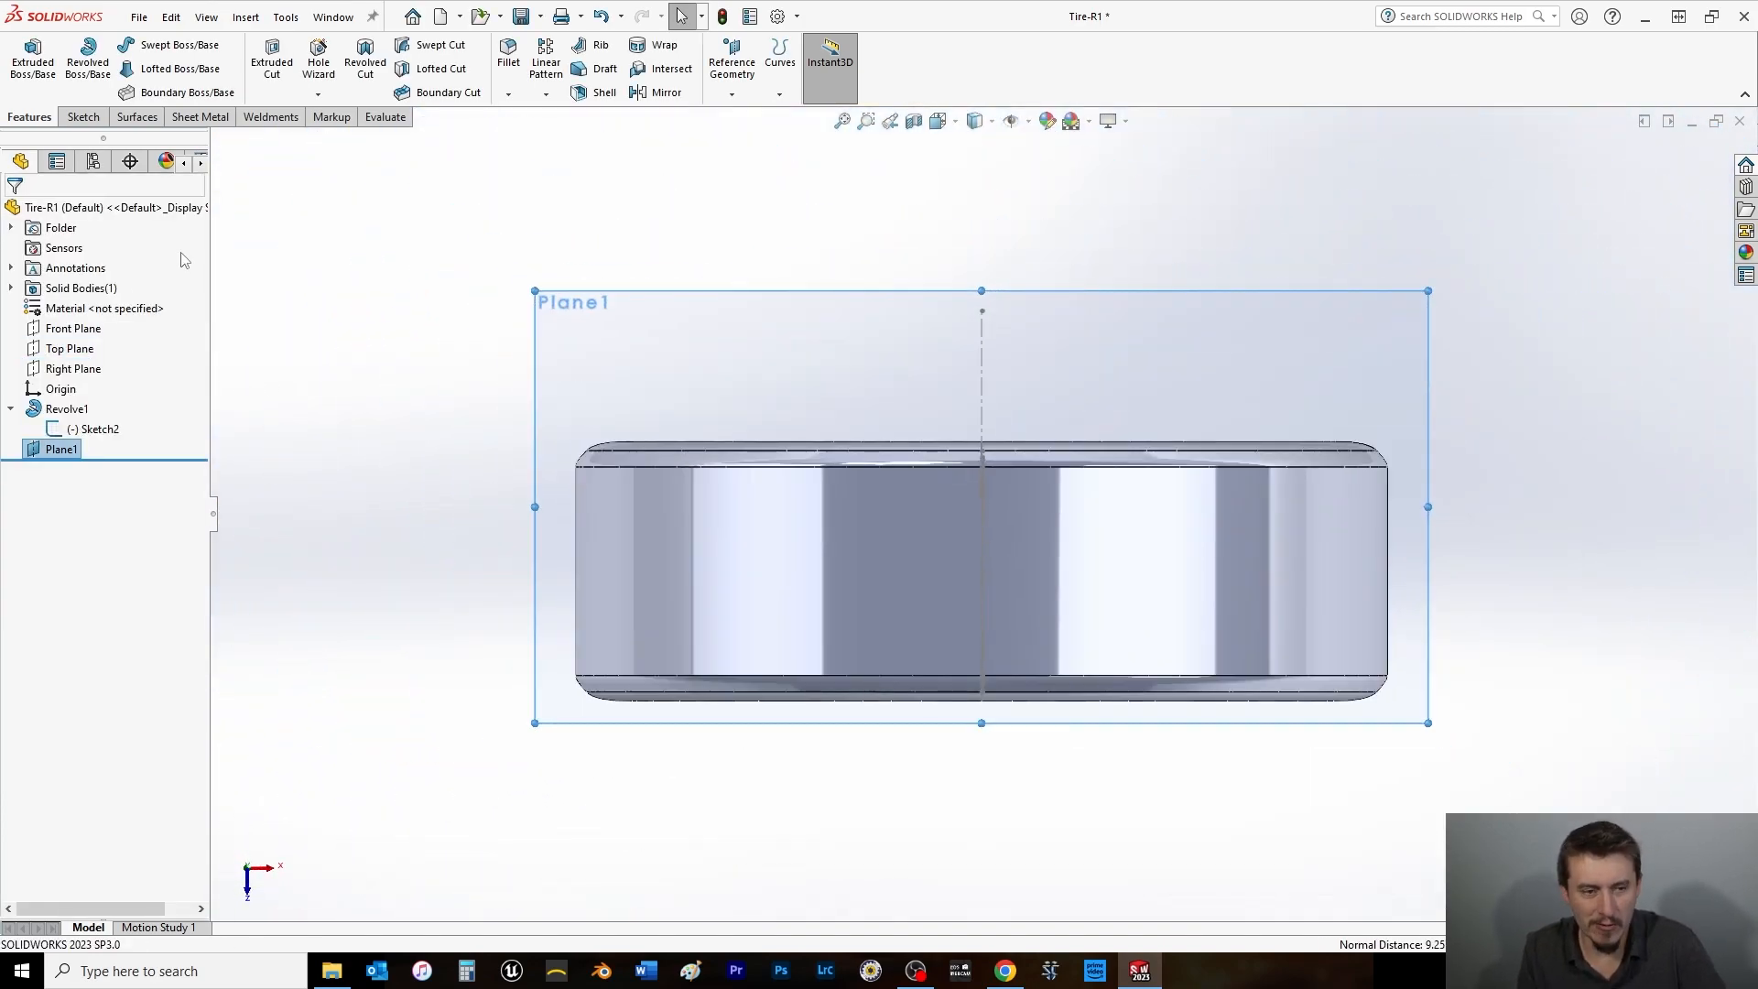
Start a sketch on the new offset plane and hide the revolve's profile sketch.
click(84, 118)
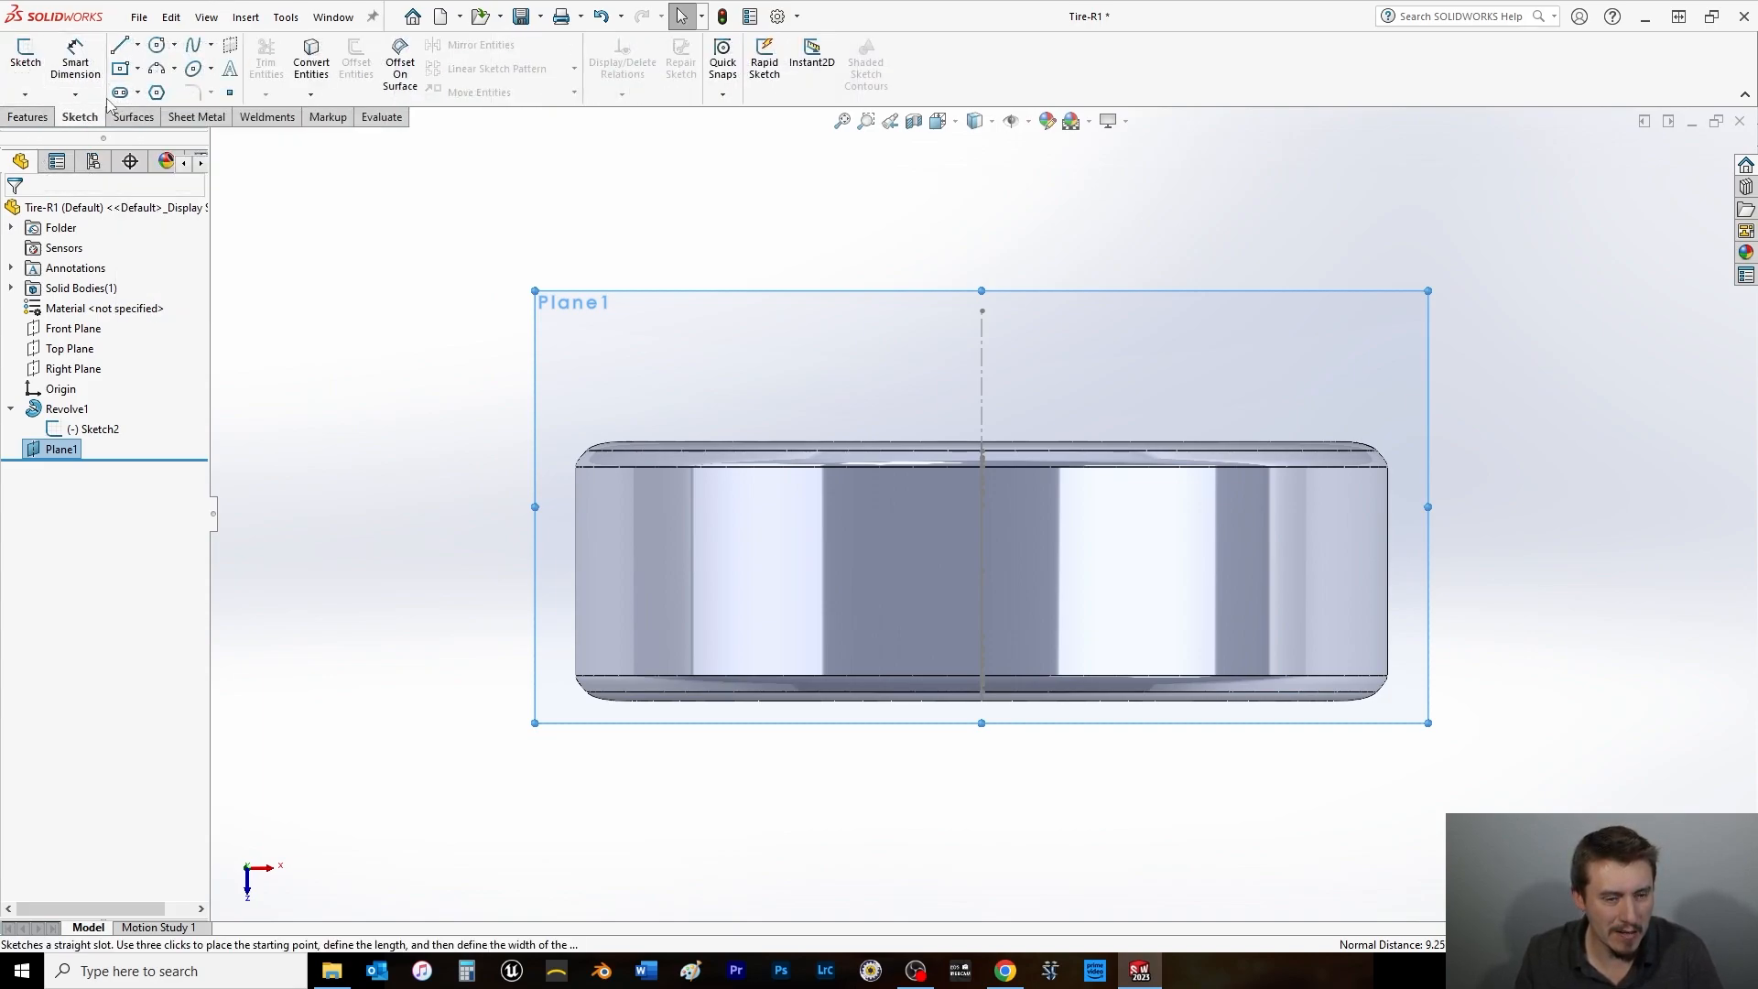
click(119, 45)
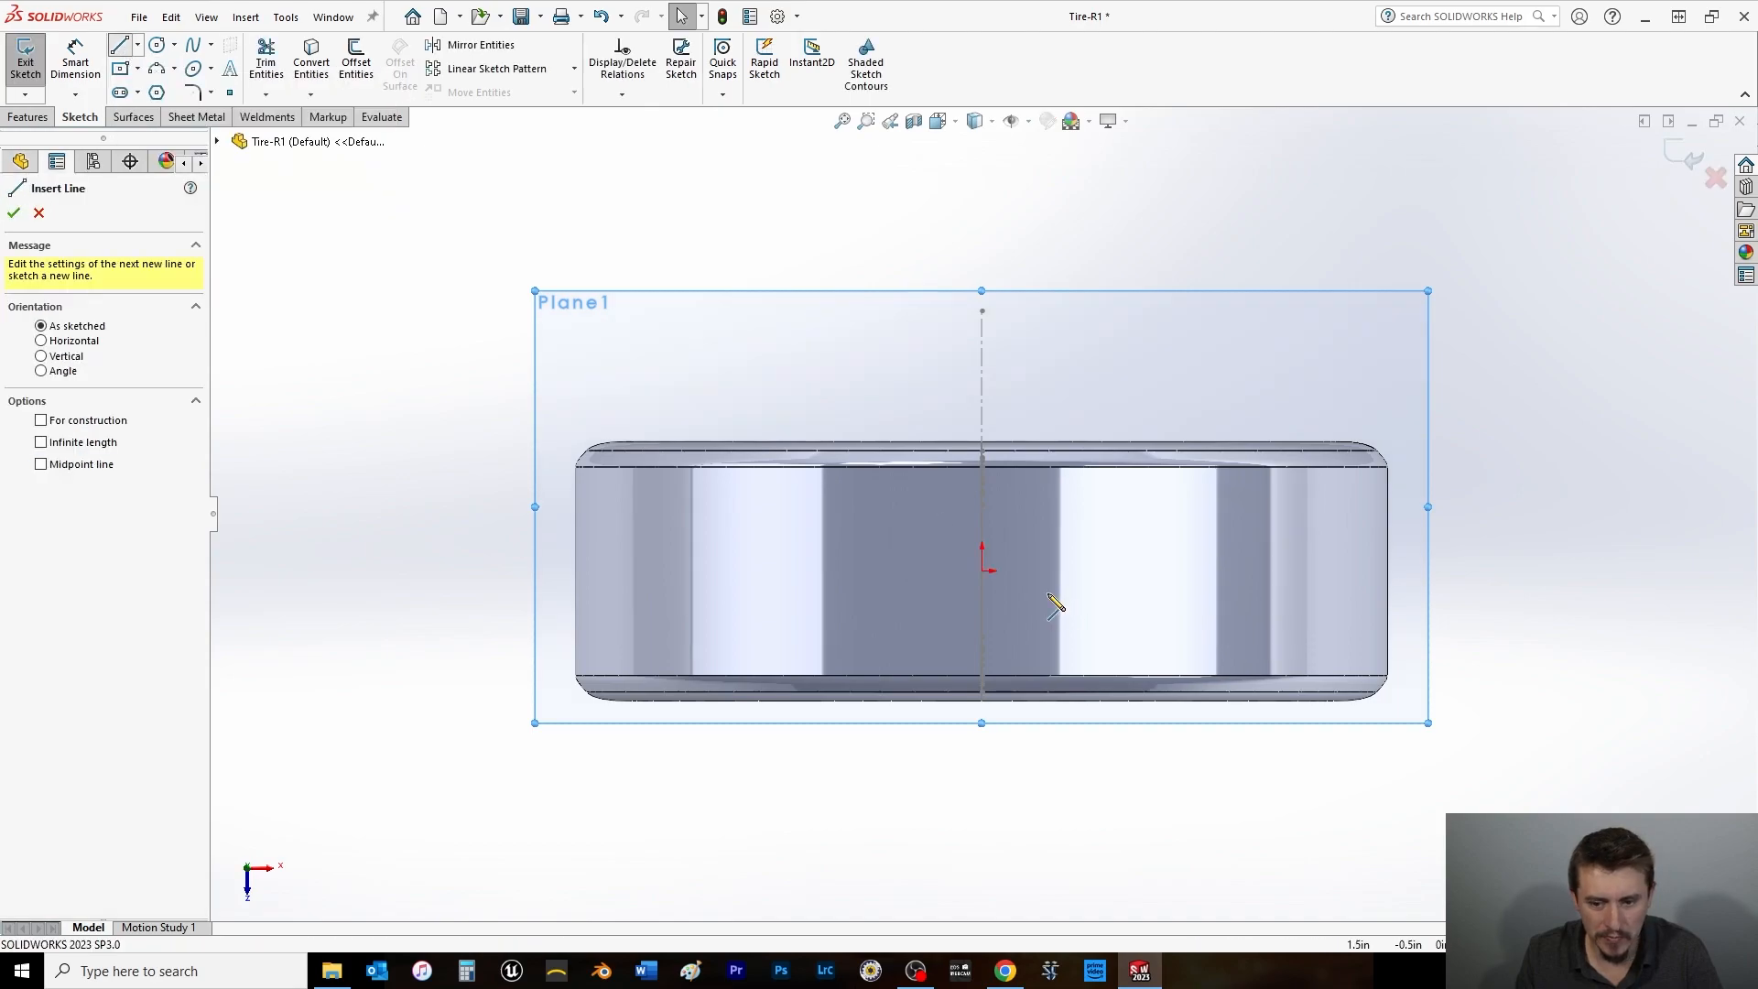
click(137, 45)
click(129, 92)
scroll(1081, 518, down, 4)
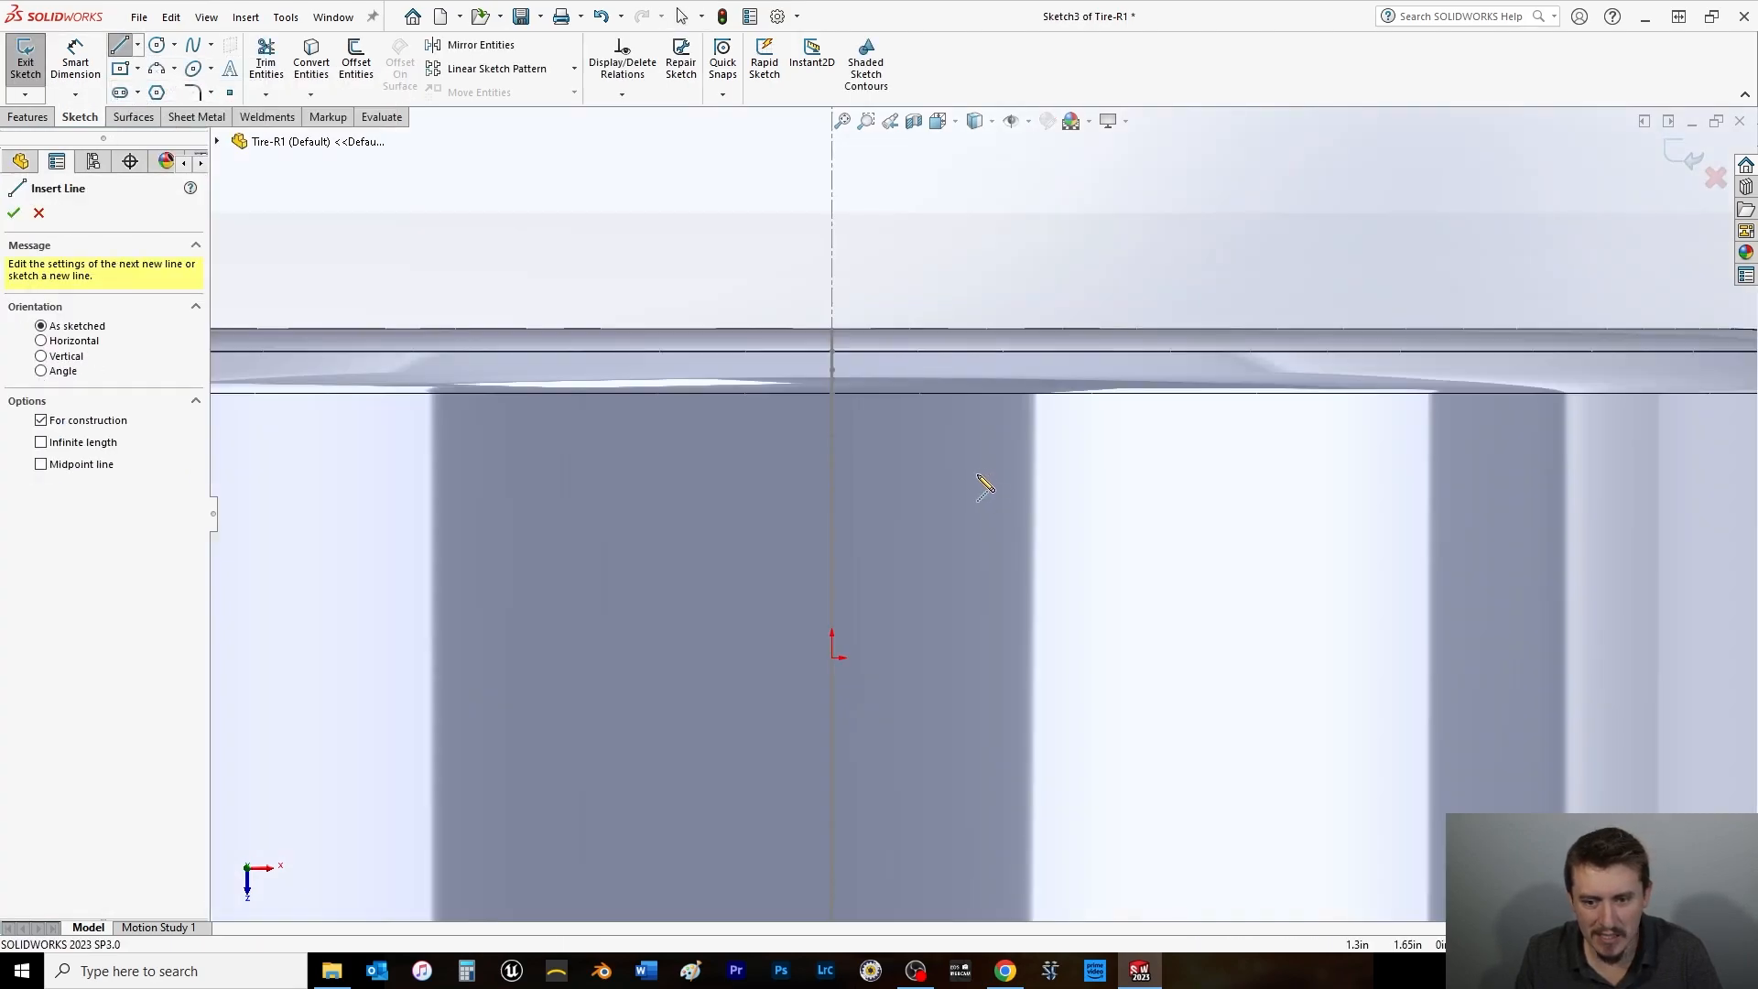
click(38, 213)
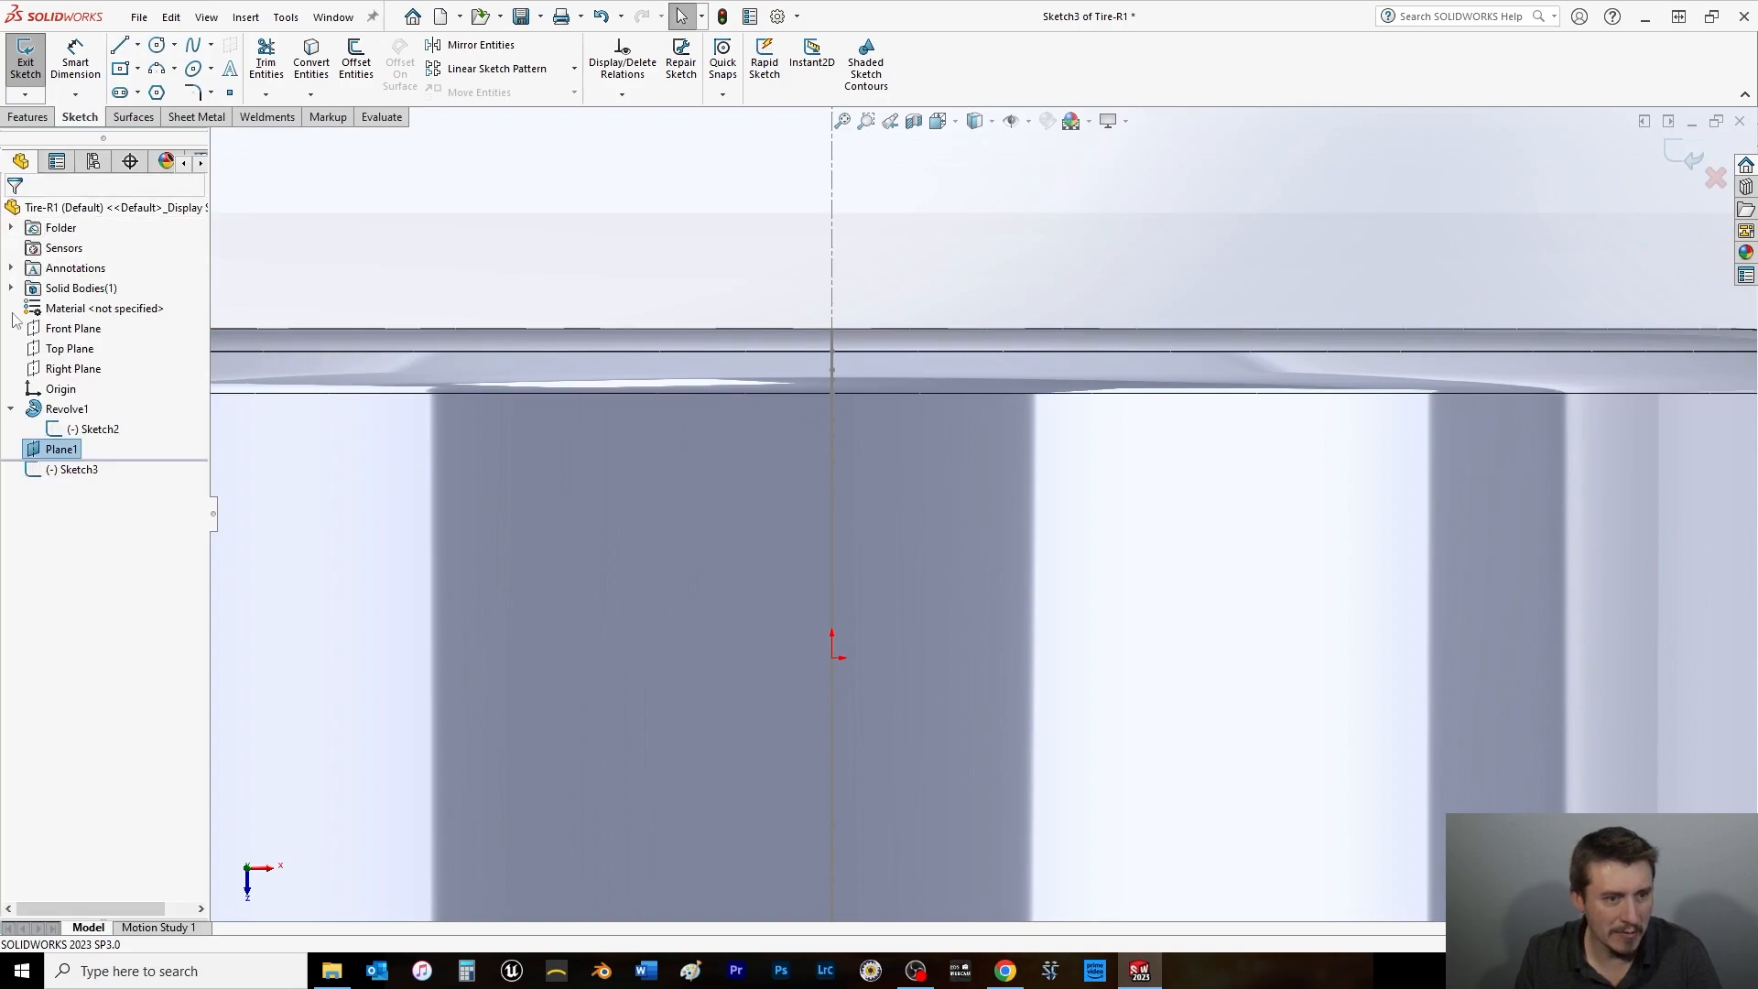
right_click(99, 431)
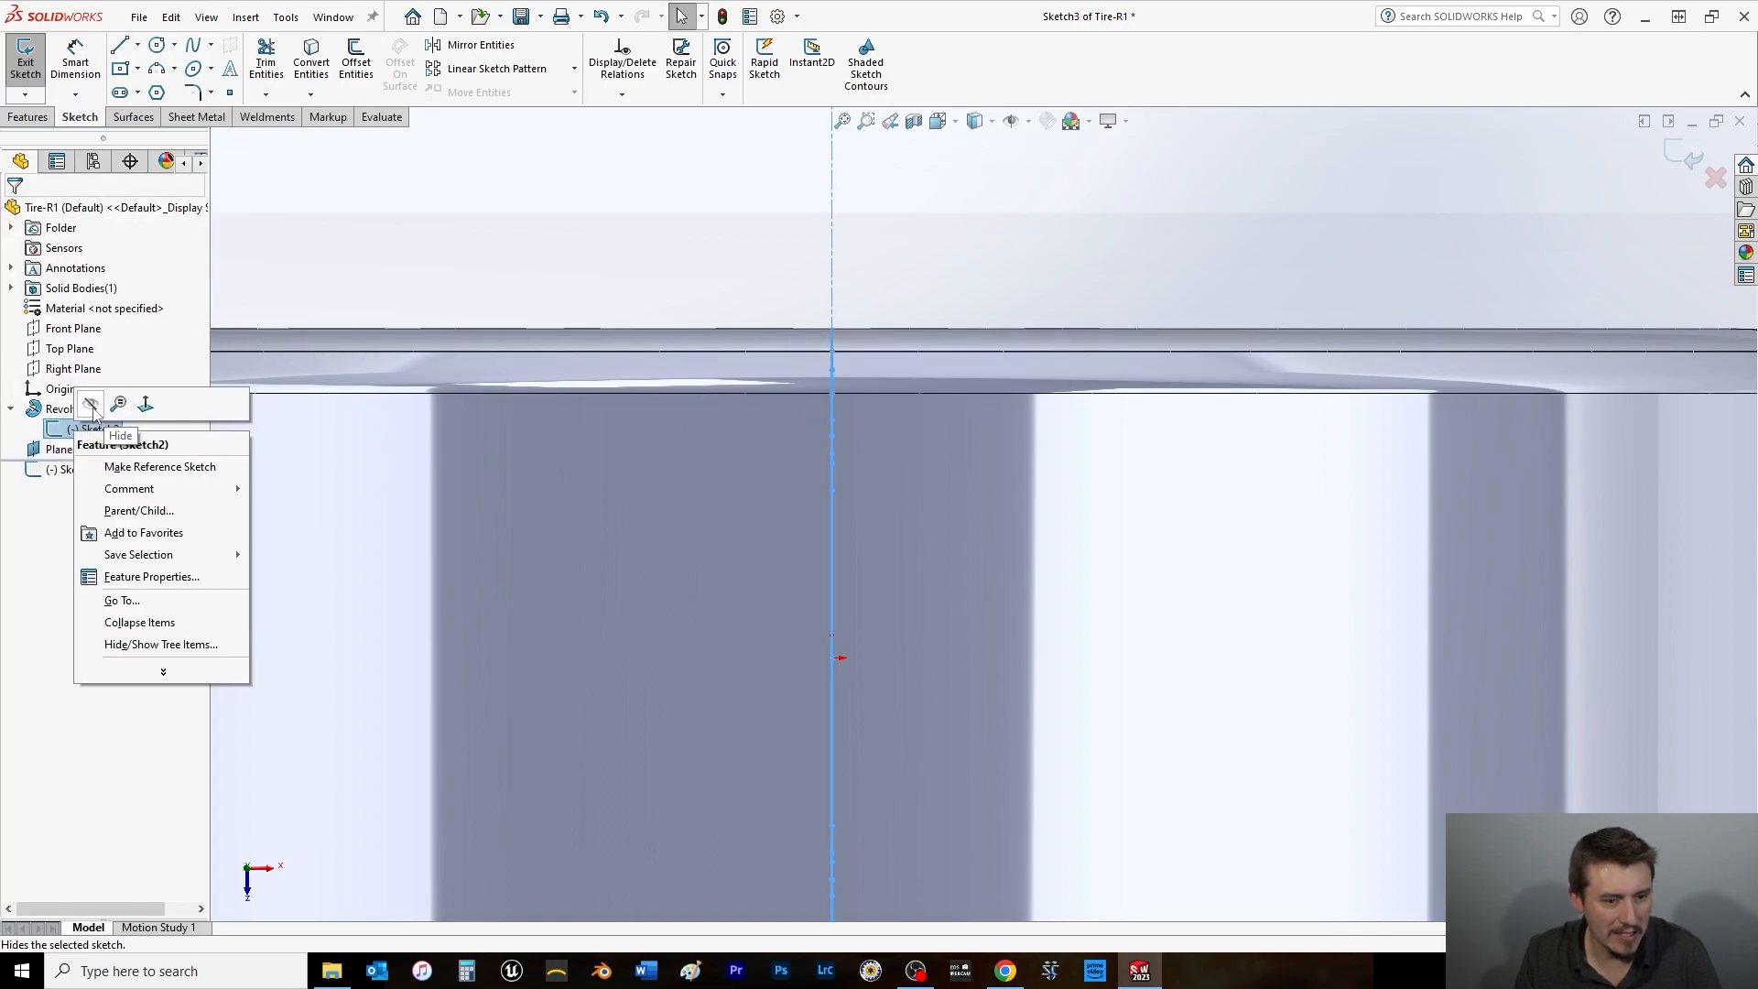
click(90, 404)
key(f)
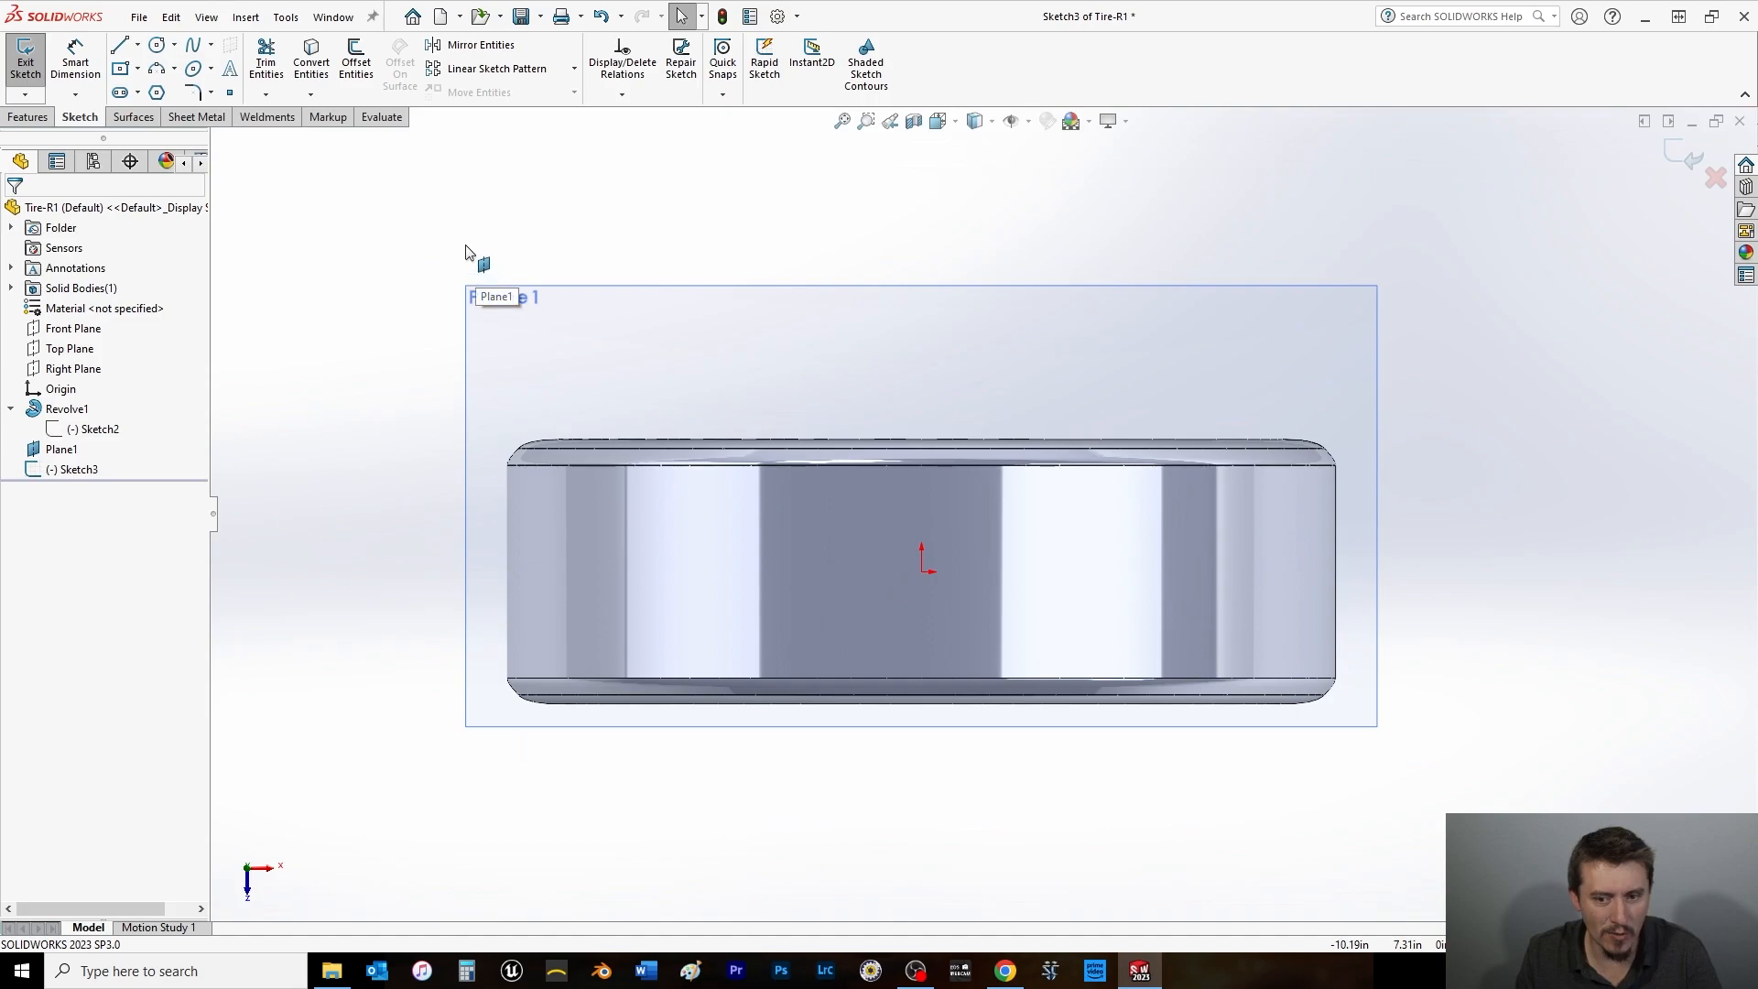
Draw a vertical centerline about 4.8 in long through the origin, from one edge of the tread face to the other.
click(137, 44)
click(164, 89)
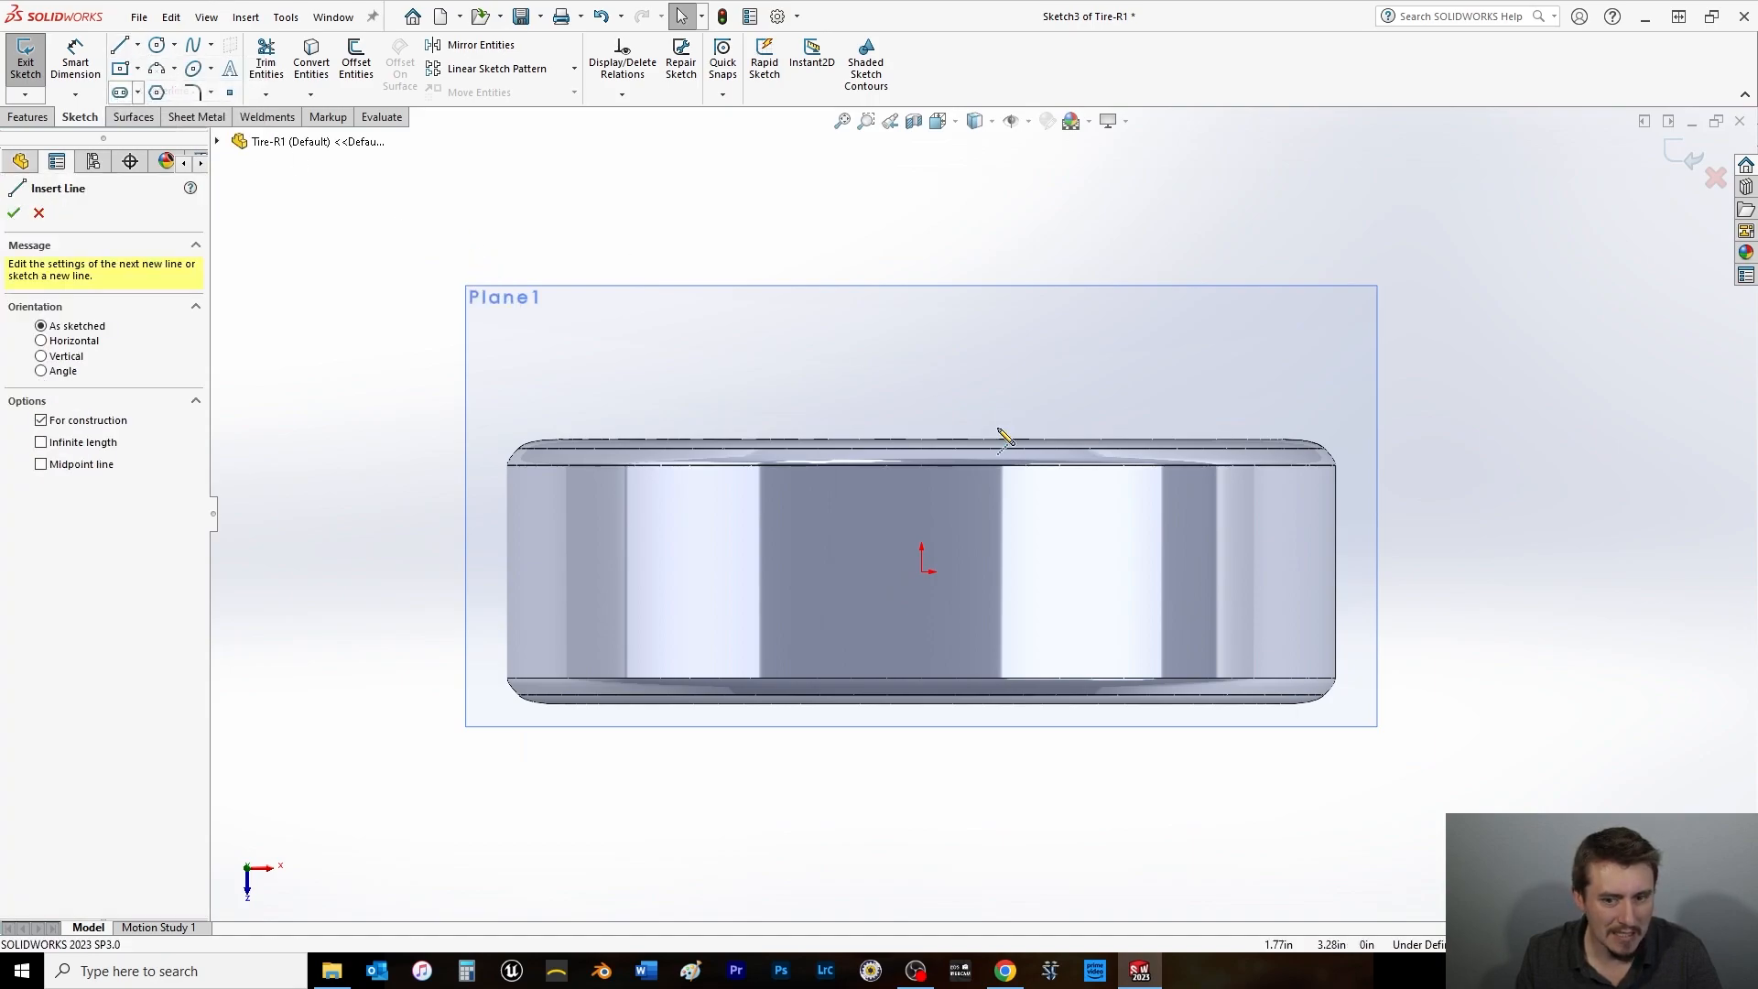
click(921, 466)
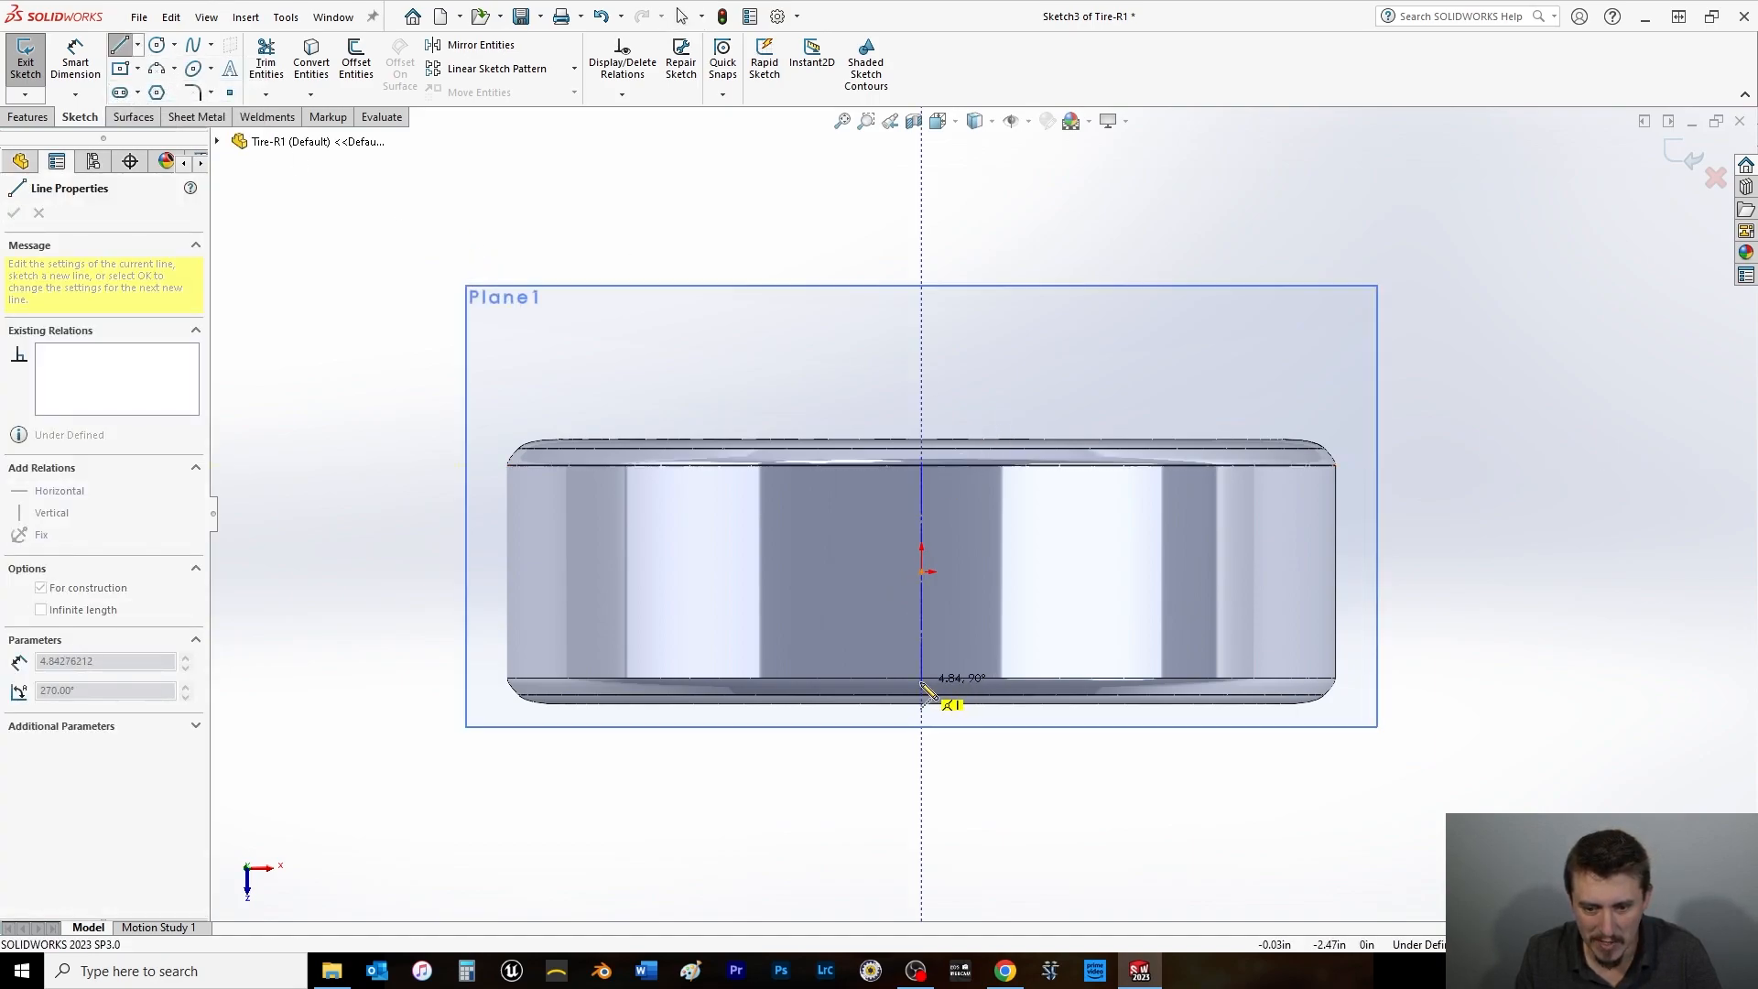
click(921, 679)
key(Escape)
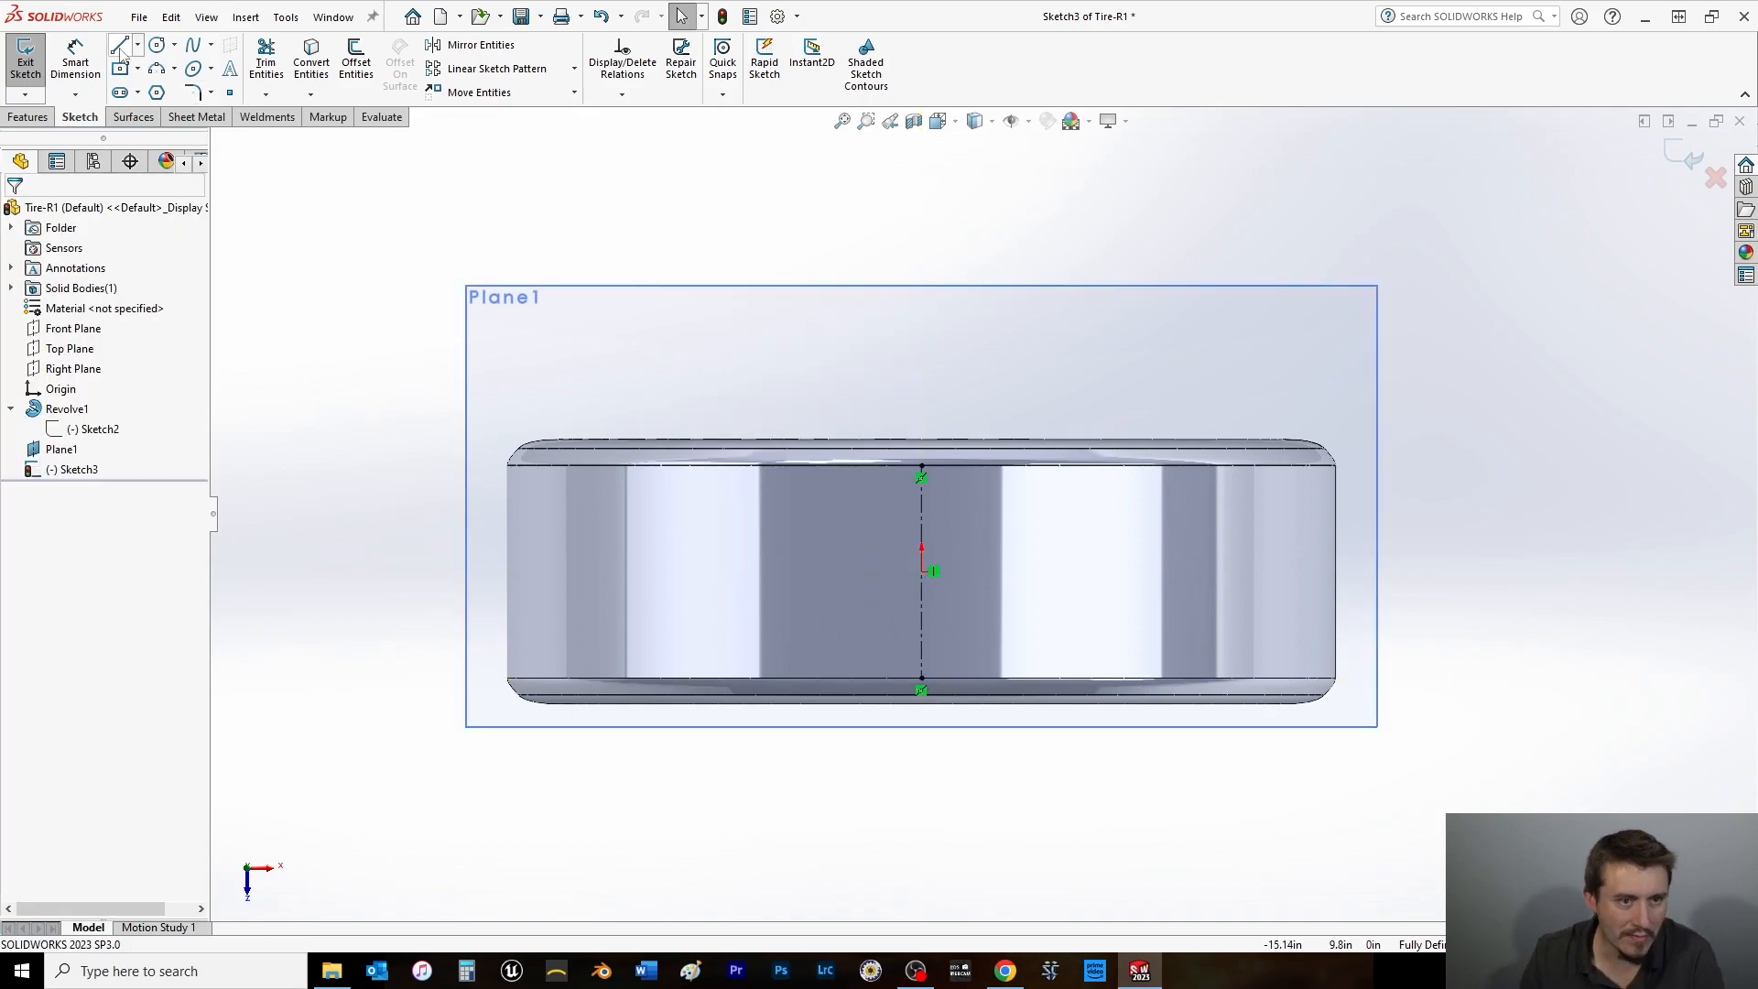
Sketch an open, bent tread-lug outline with its outer and inner horizontal edges starting on the centerline, parallel sloped edges and a short leg.
click(120, 47)
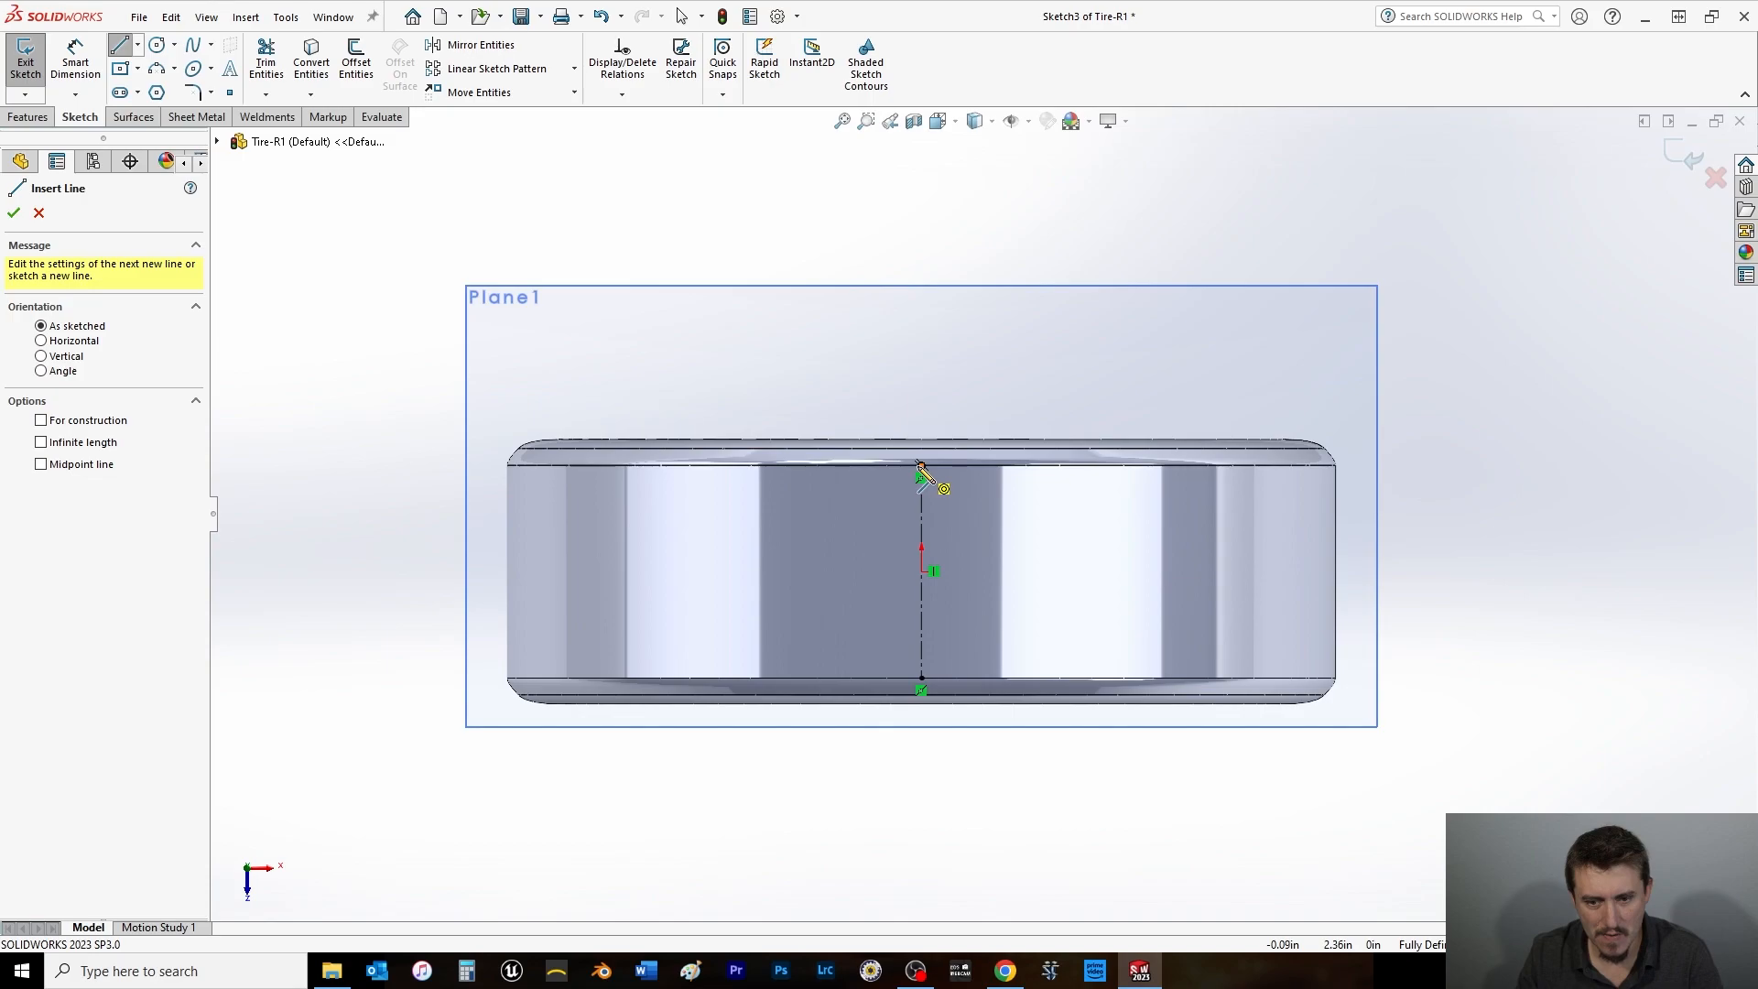
click(921, 495)
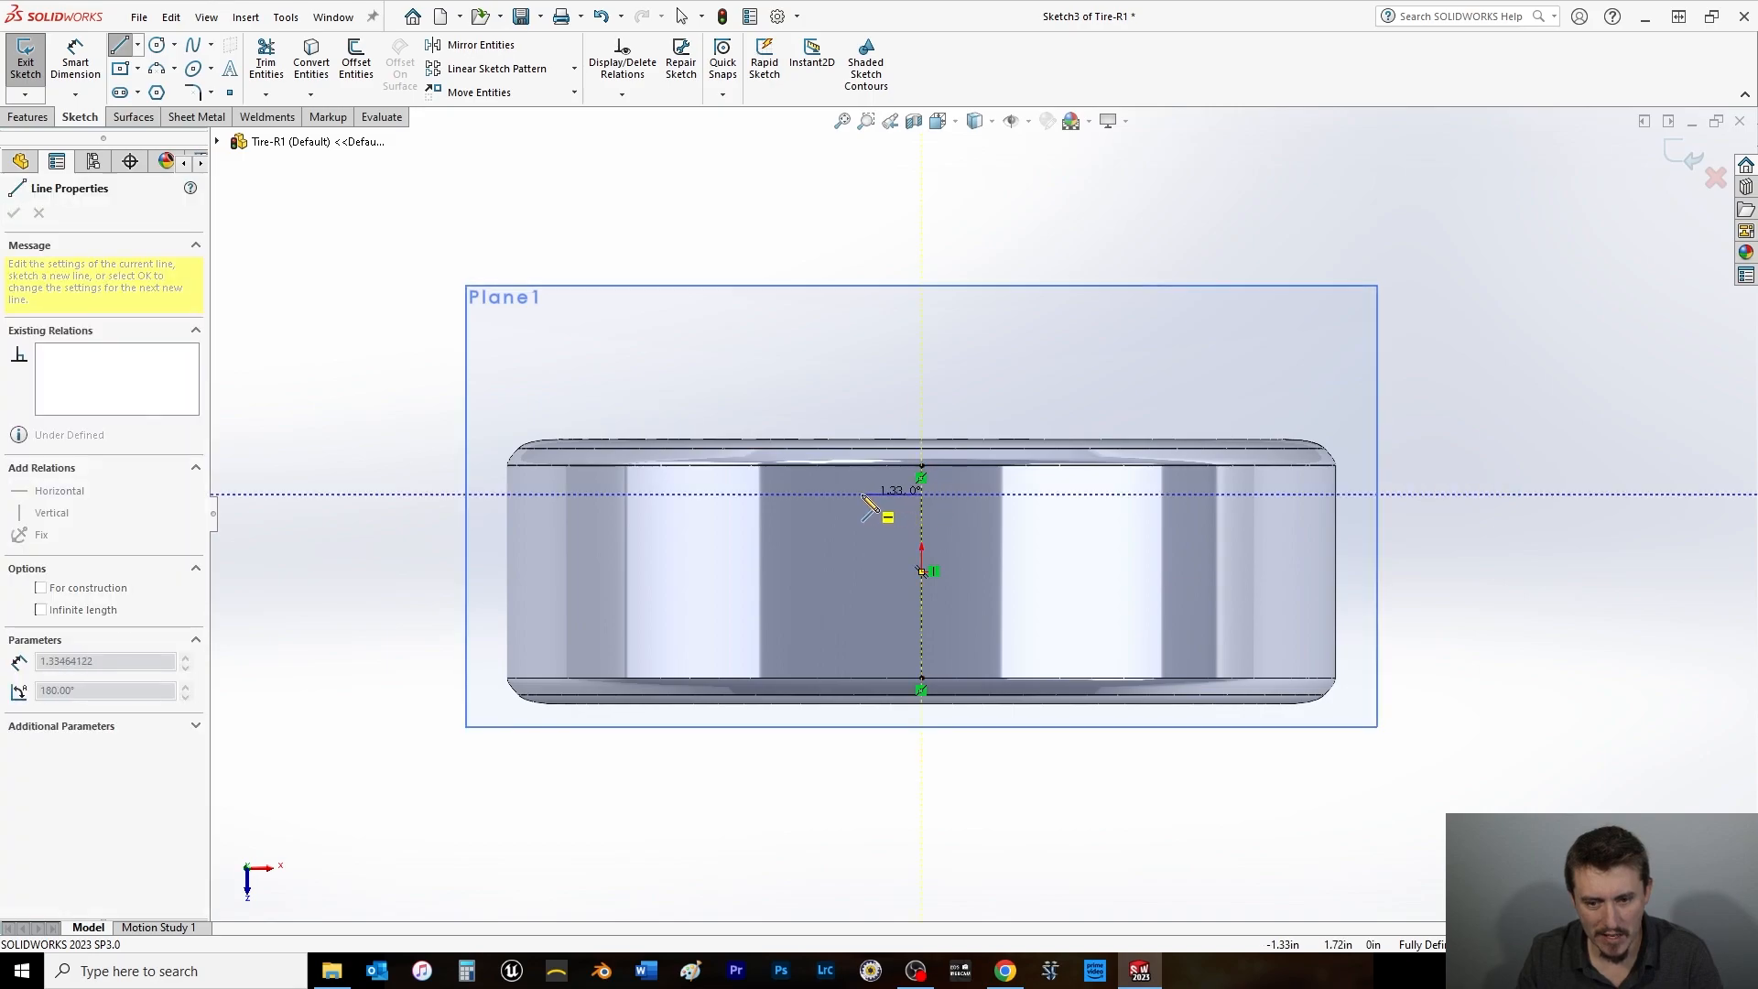
click(846, 494)
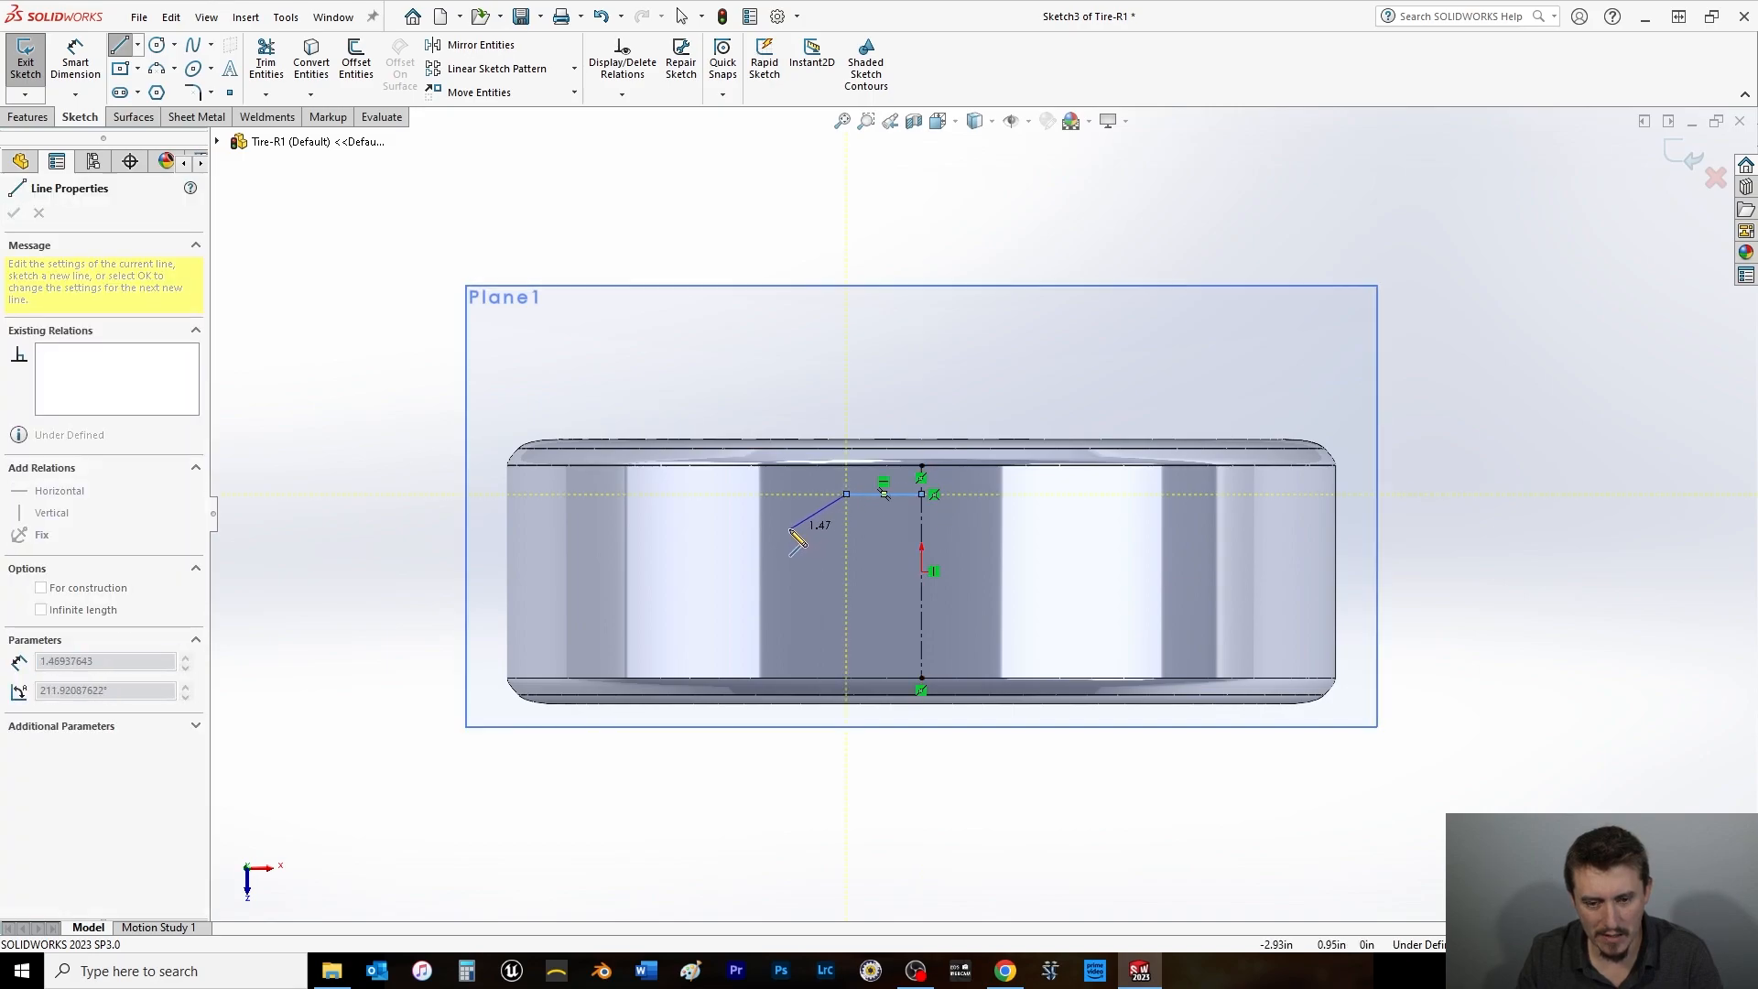
click(779, 533)
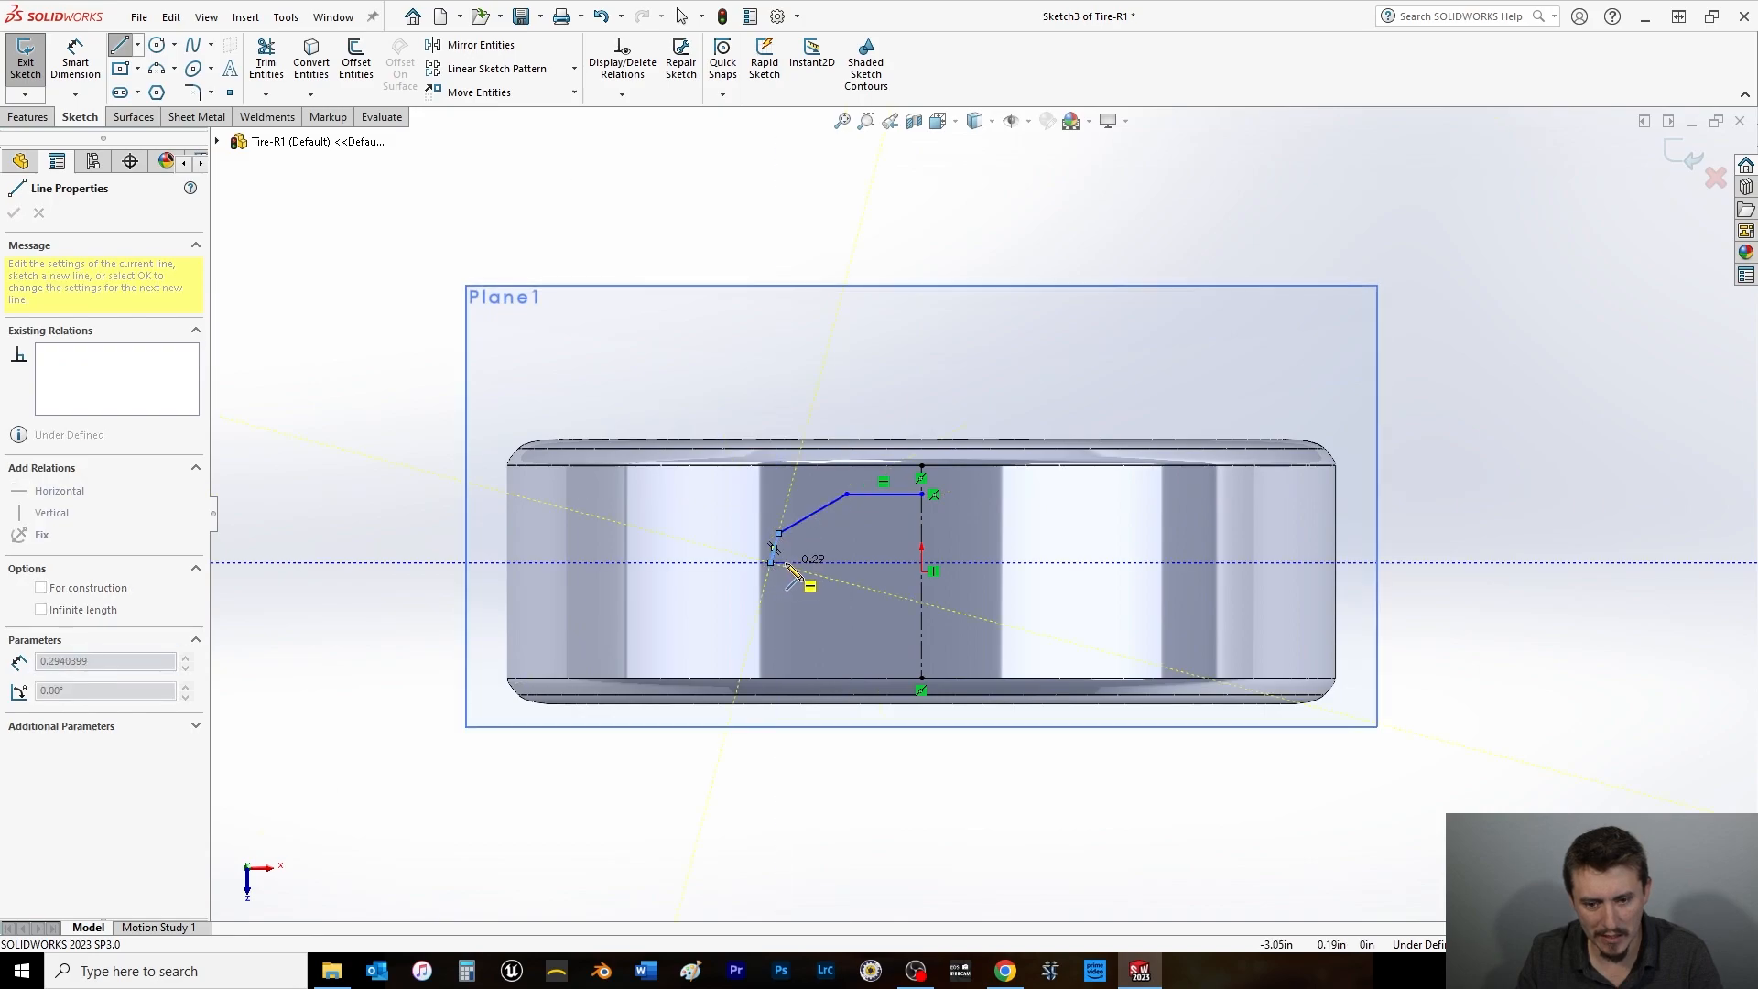
click(771, 562)
click(813, 563)
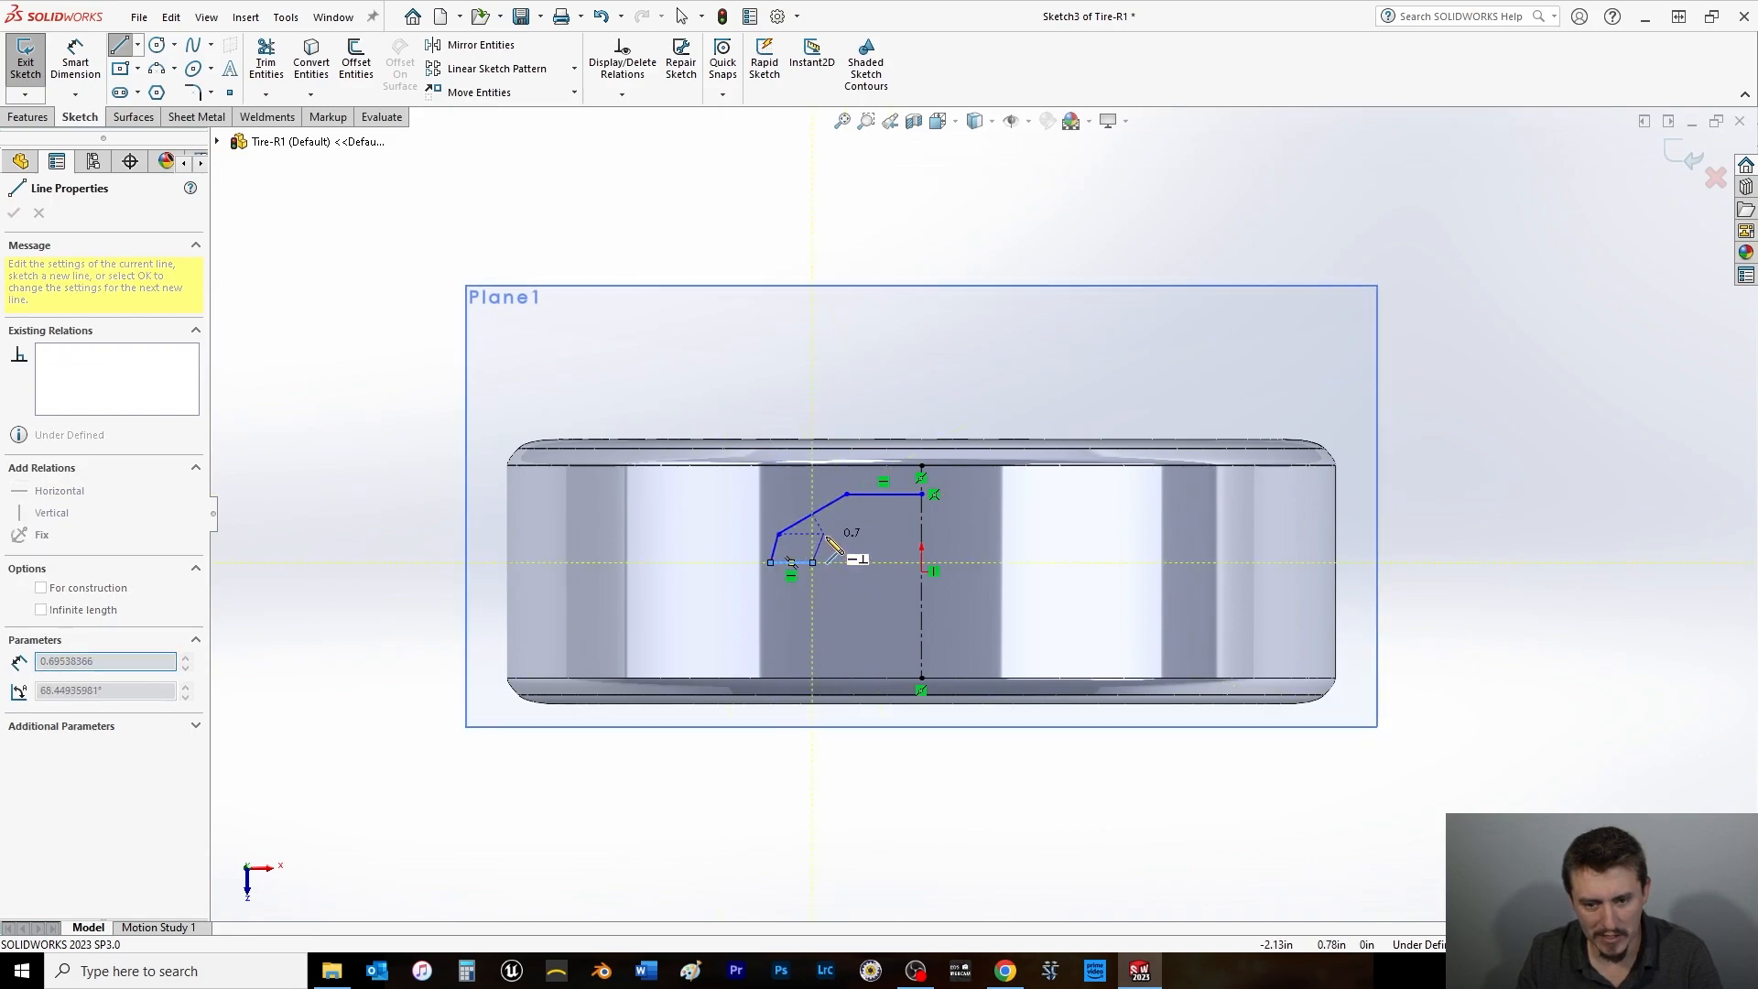
click(823, 534)
click(857, 514)
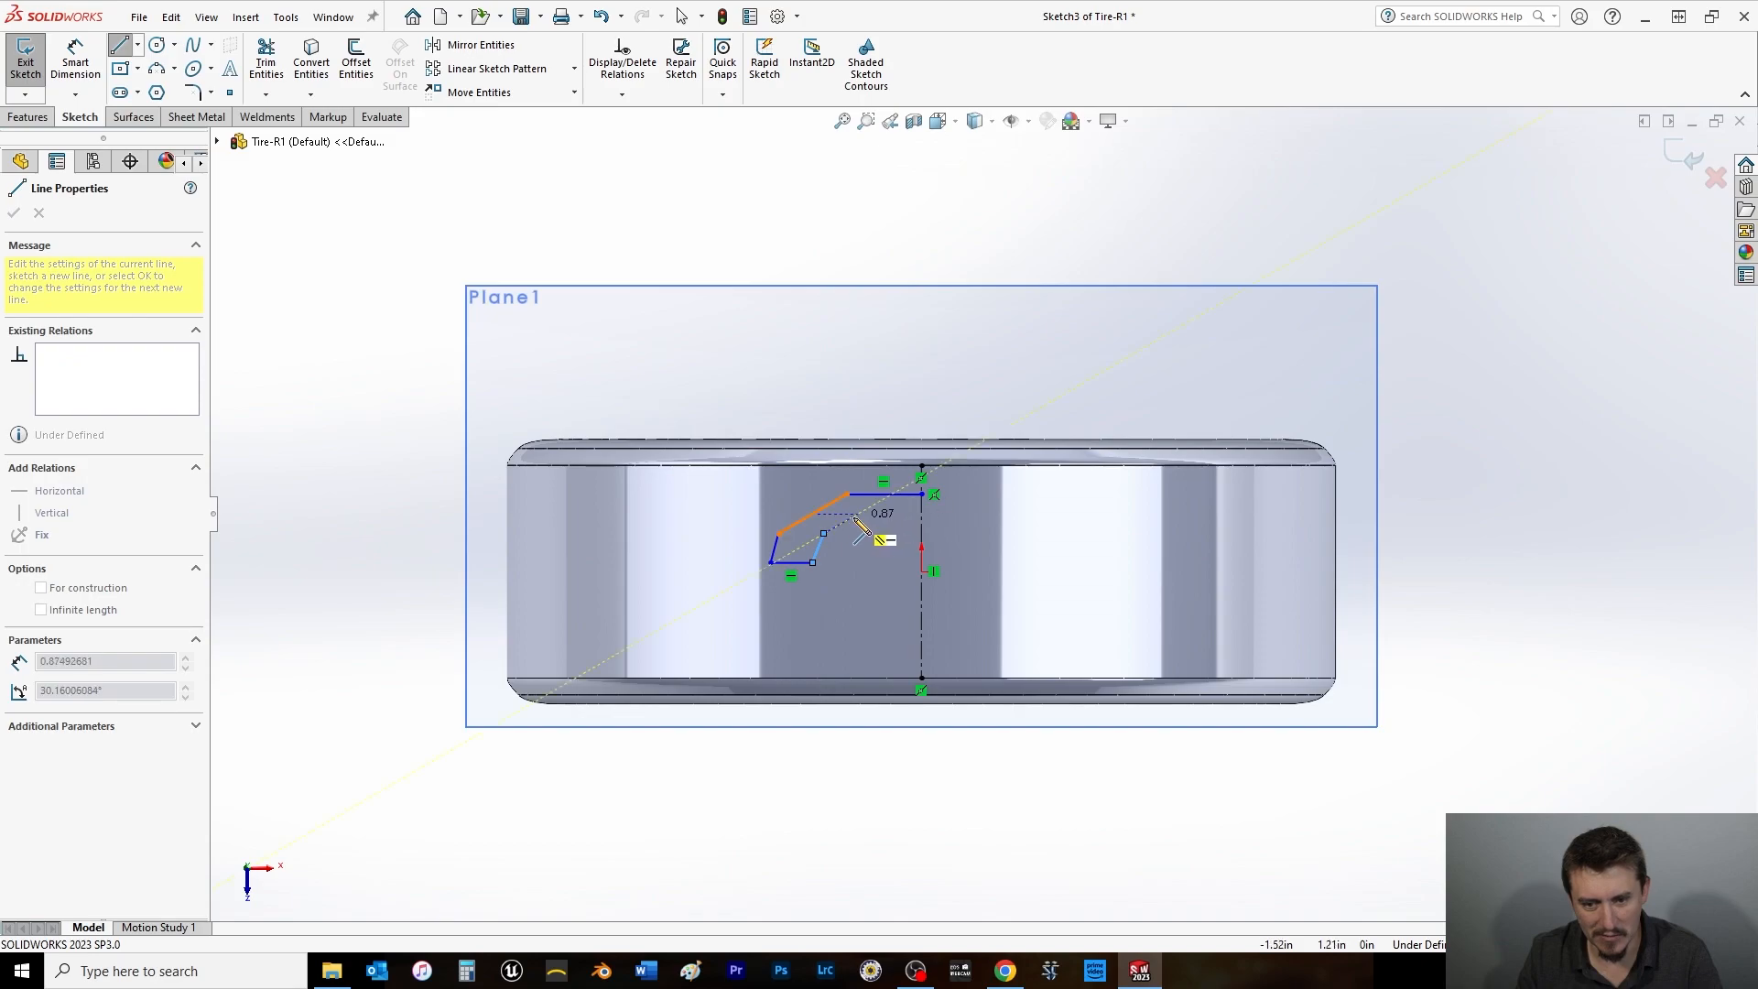
click(890, 515)
right_click(918, 422)
click(937, 425)
Close the lug outline with a vertical line about 0.44 in long on the centerline and align the leg's sides vertically.
click(125, 47)
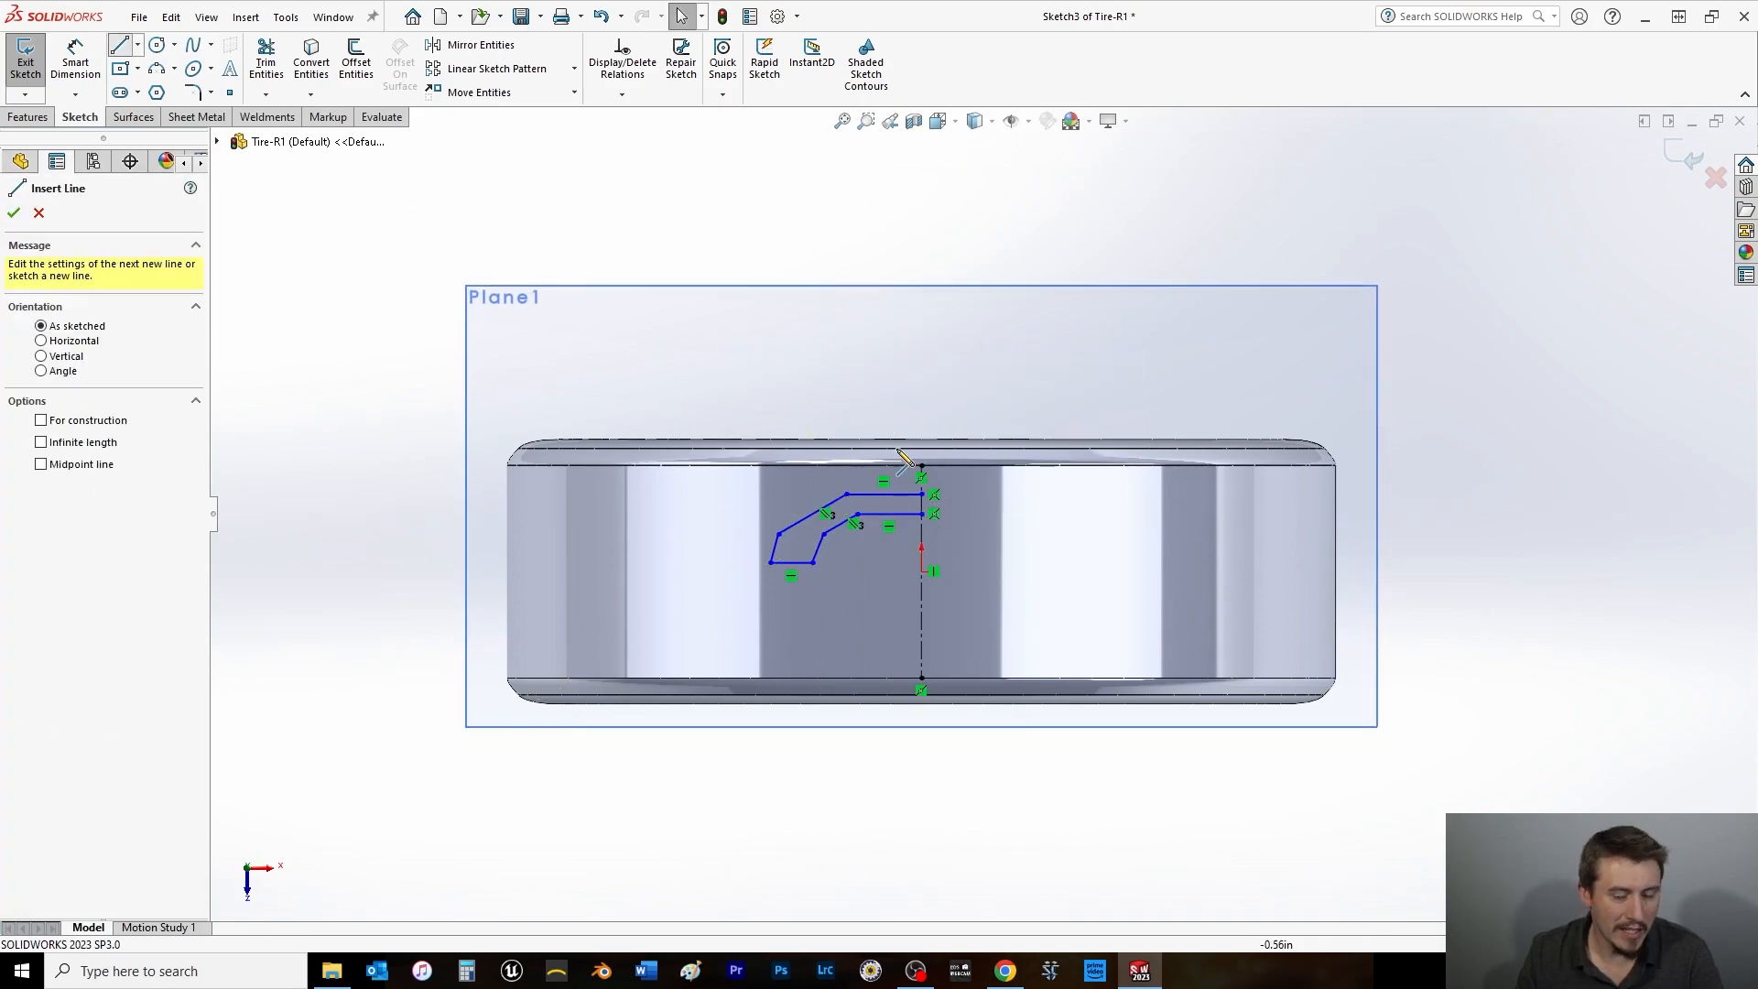
scroll(936, 510, down, 5)
click(867, 469)
double_click(867, 530)
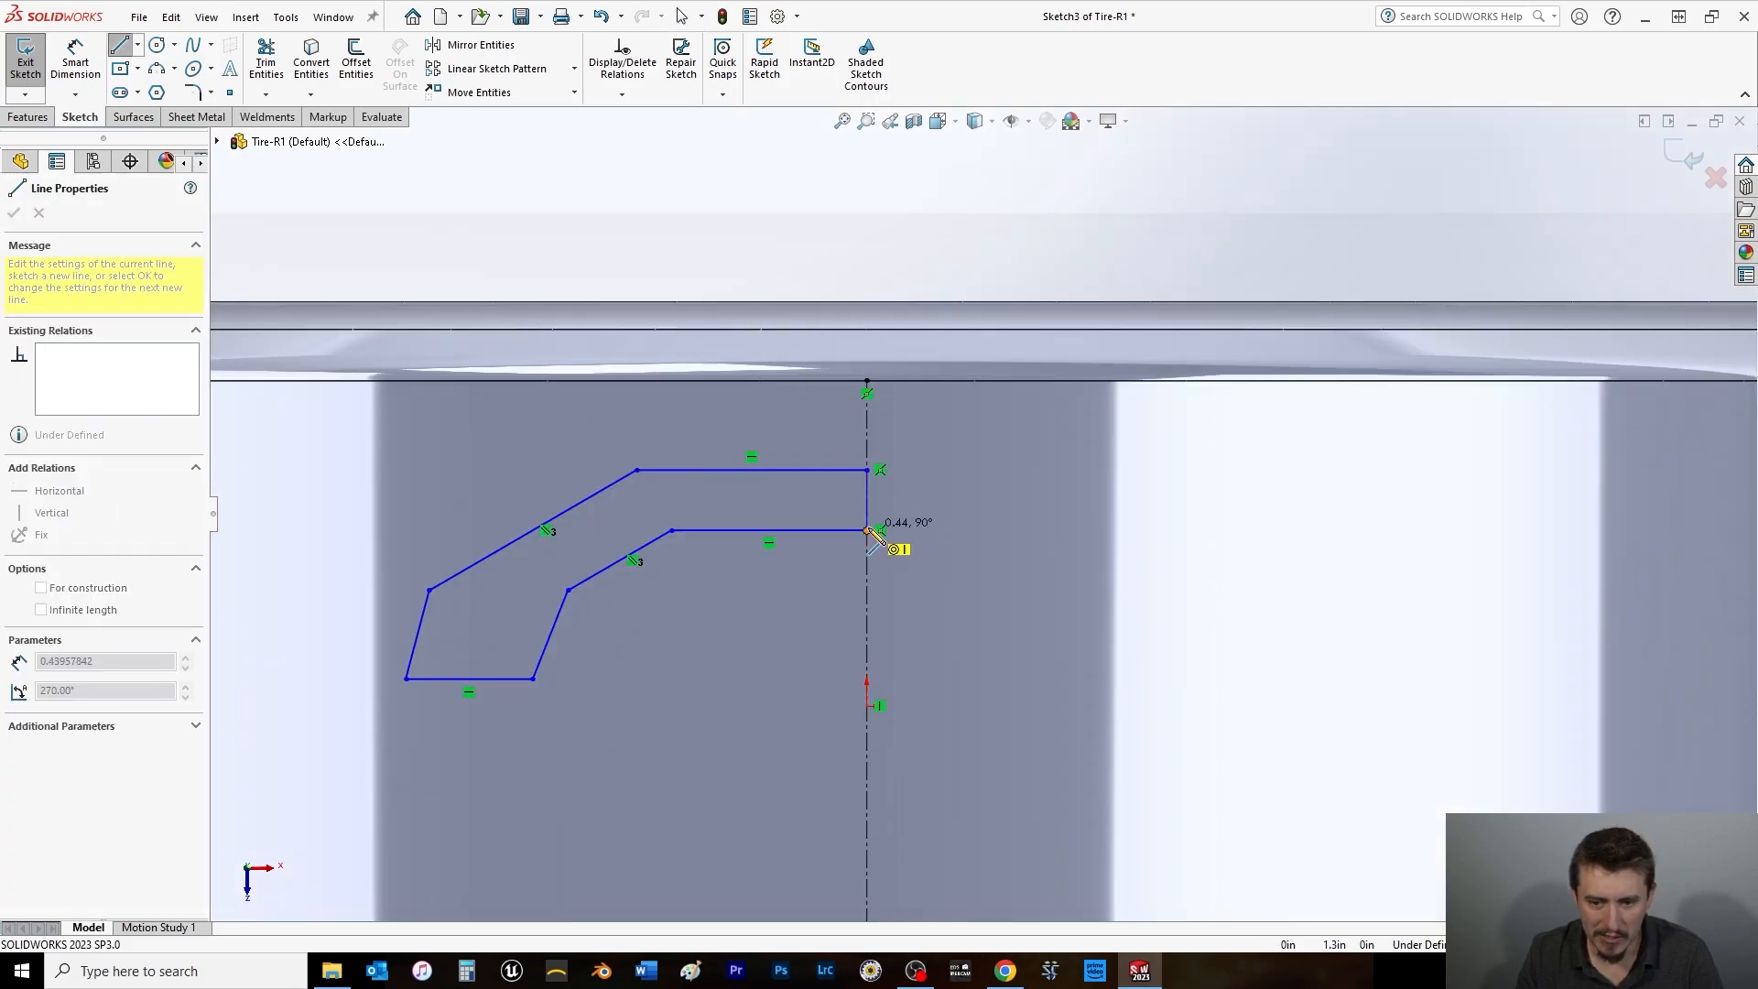
right_click(795, 267)
click(815, 283)
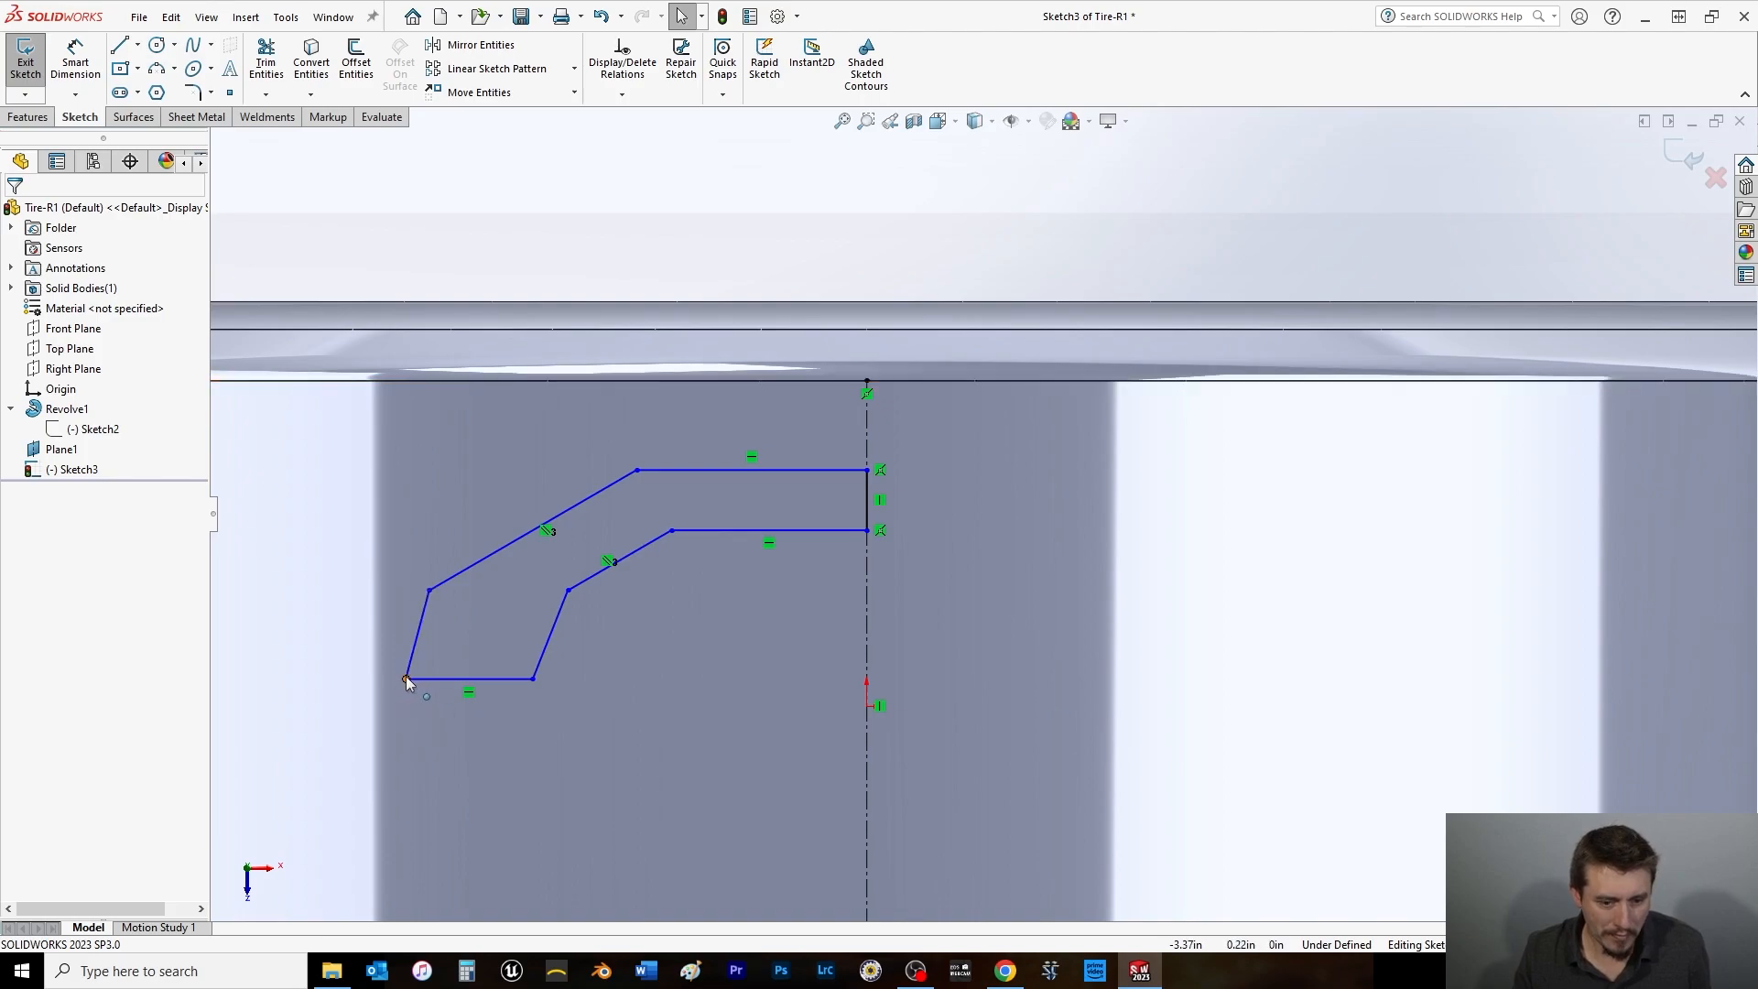
drag(407, 680, 568, 683)
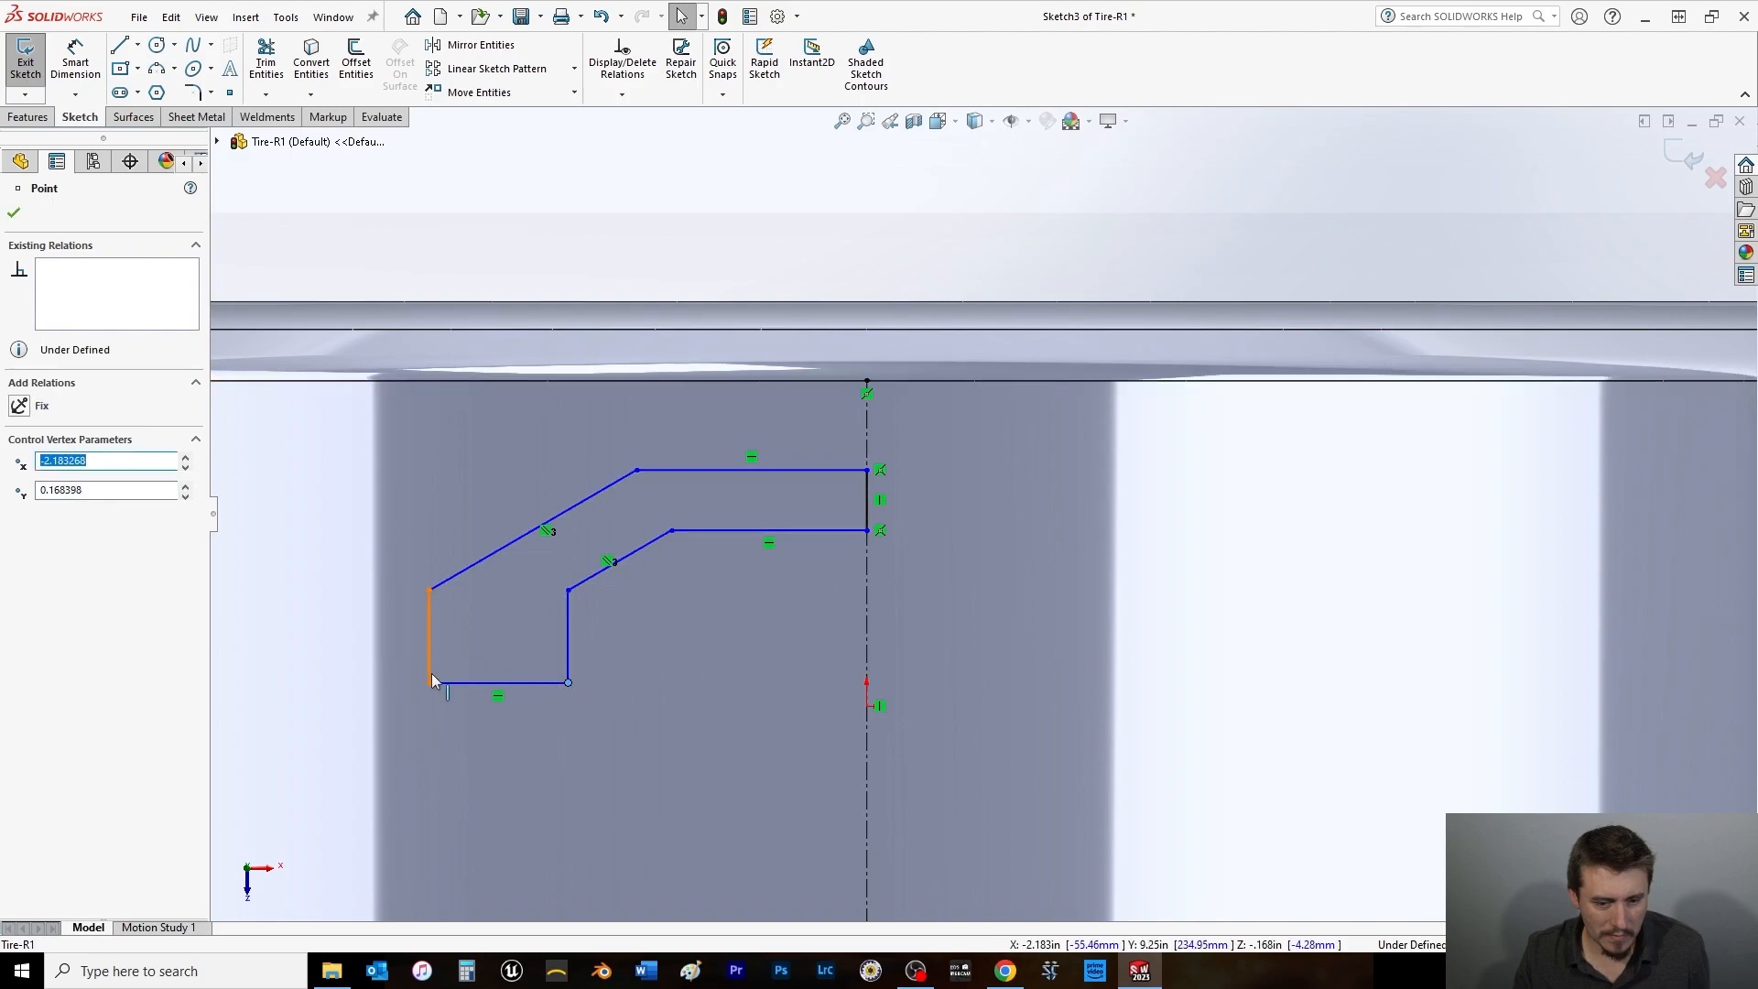
Dimension the distance between the lug's two horizontal edges at the centerline as 0.44 in.
click(79, 60)
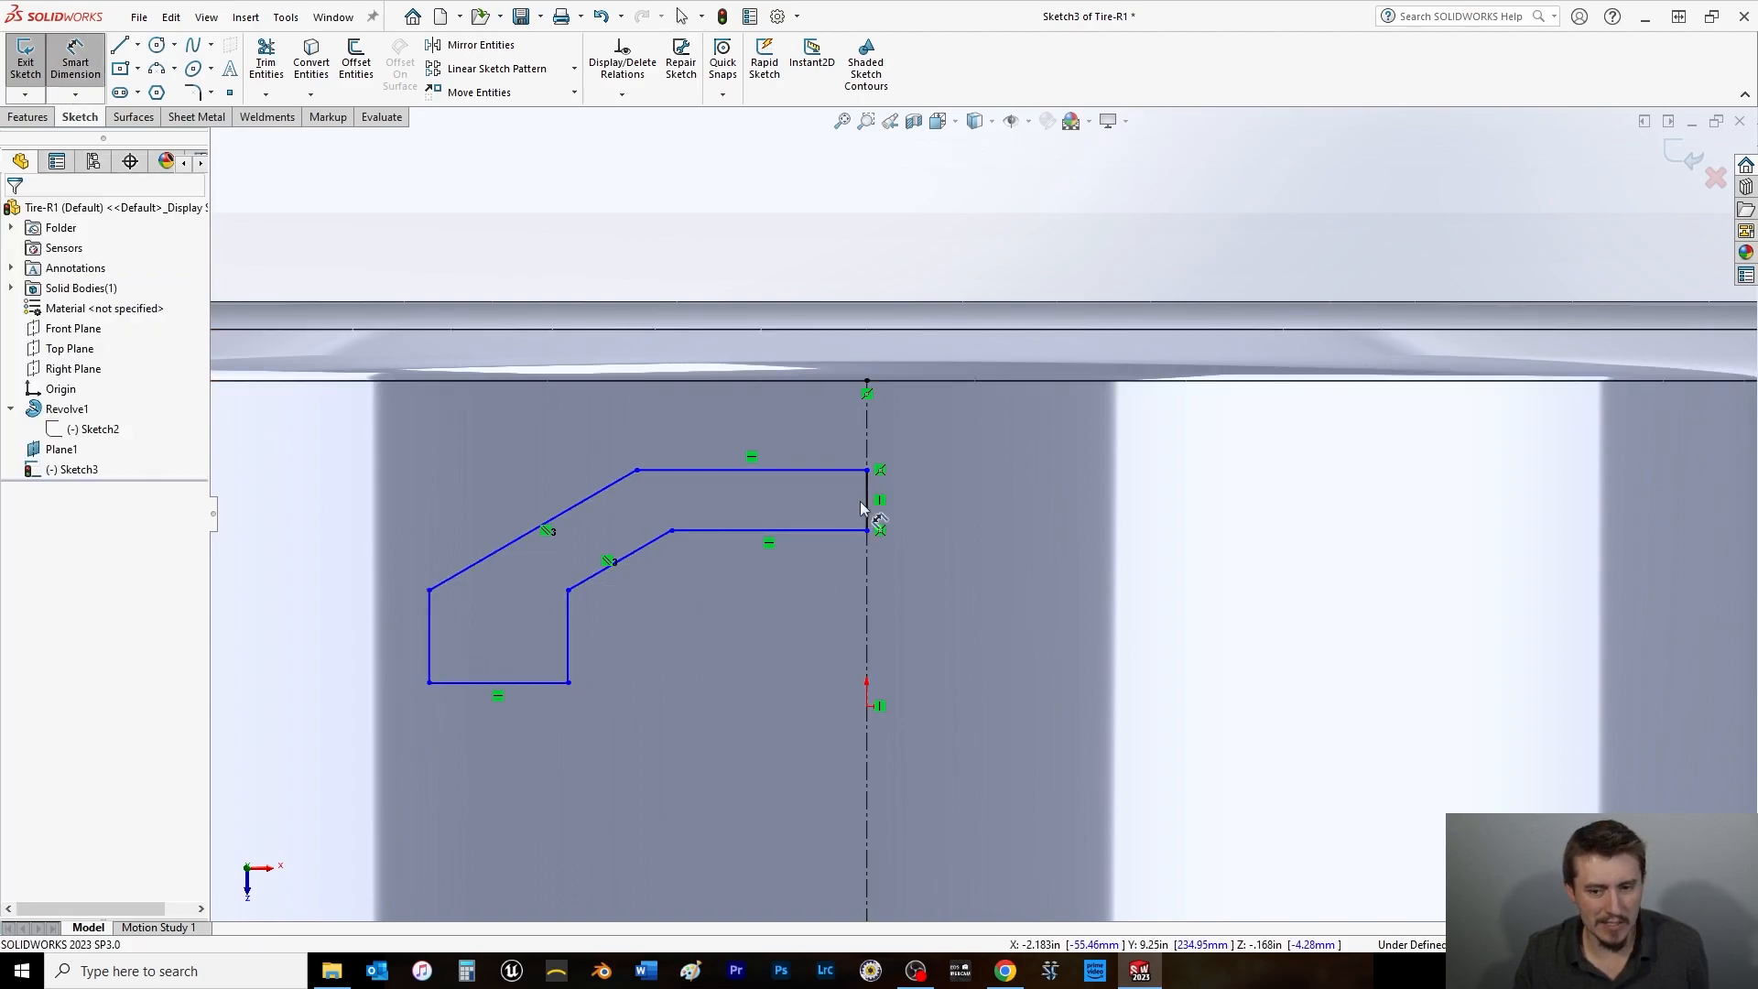
click(827, 470)
click(836, 530)
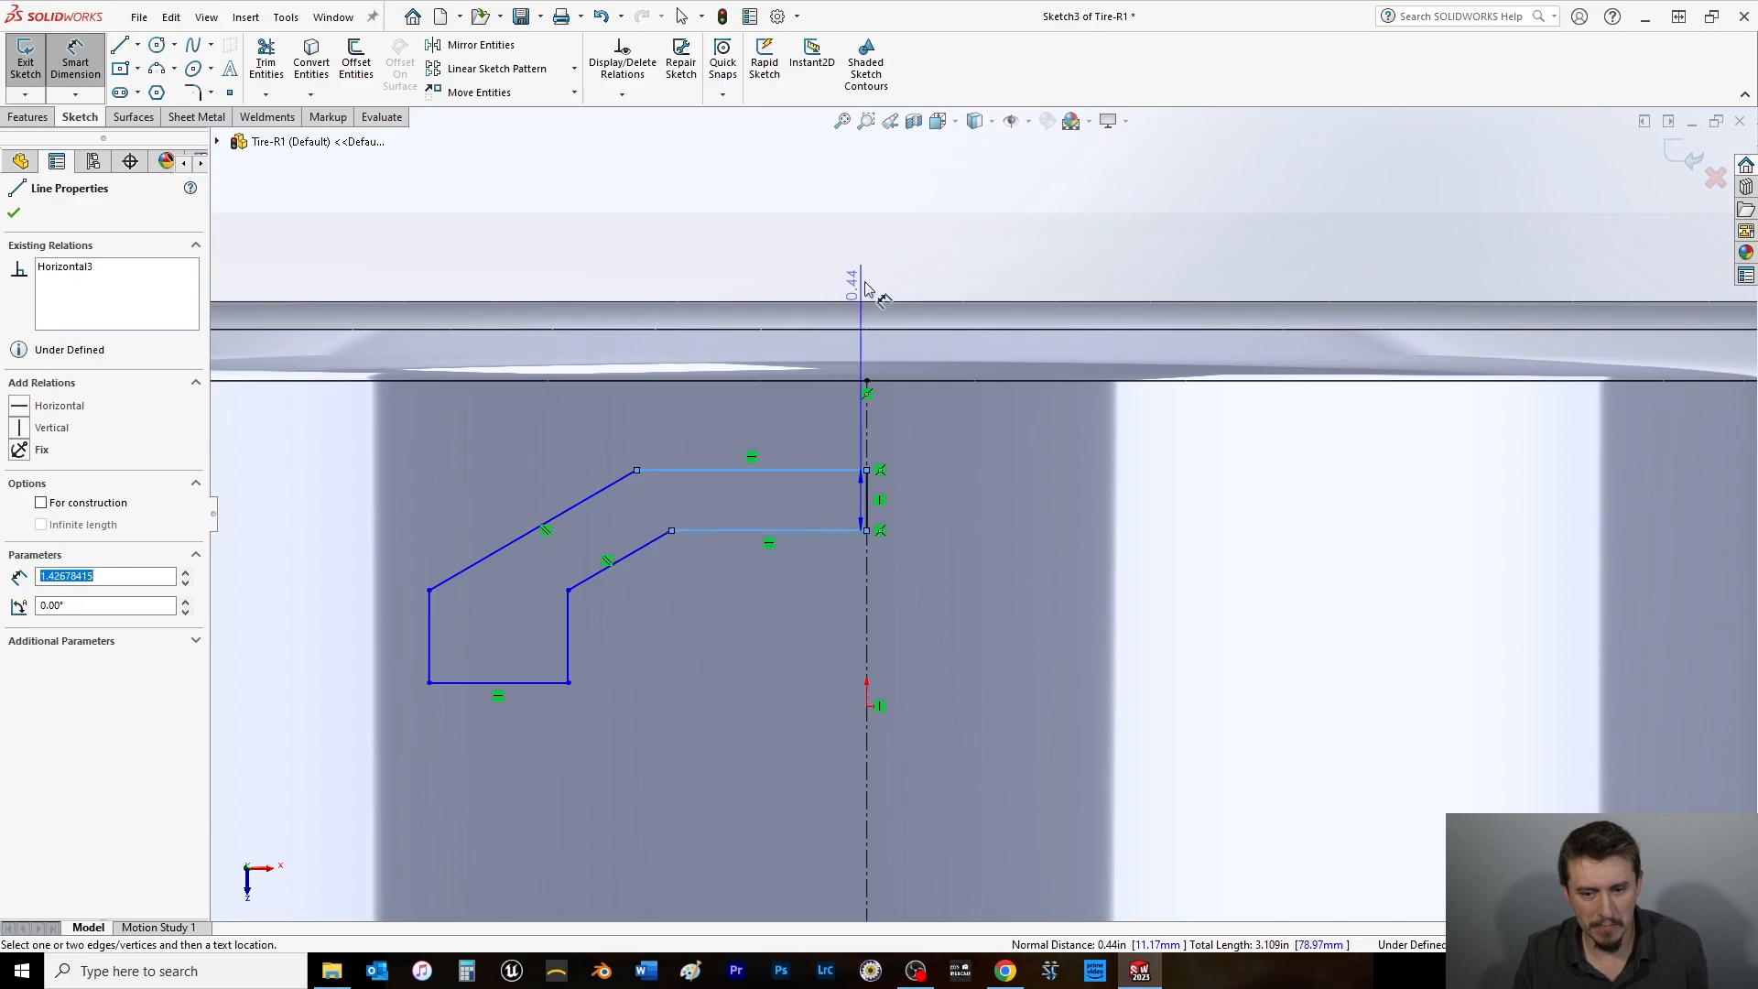
click(911, 235)
text(.44)
key(Return)
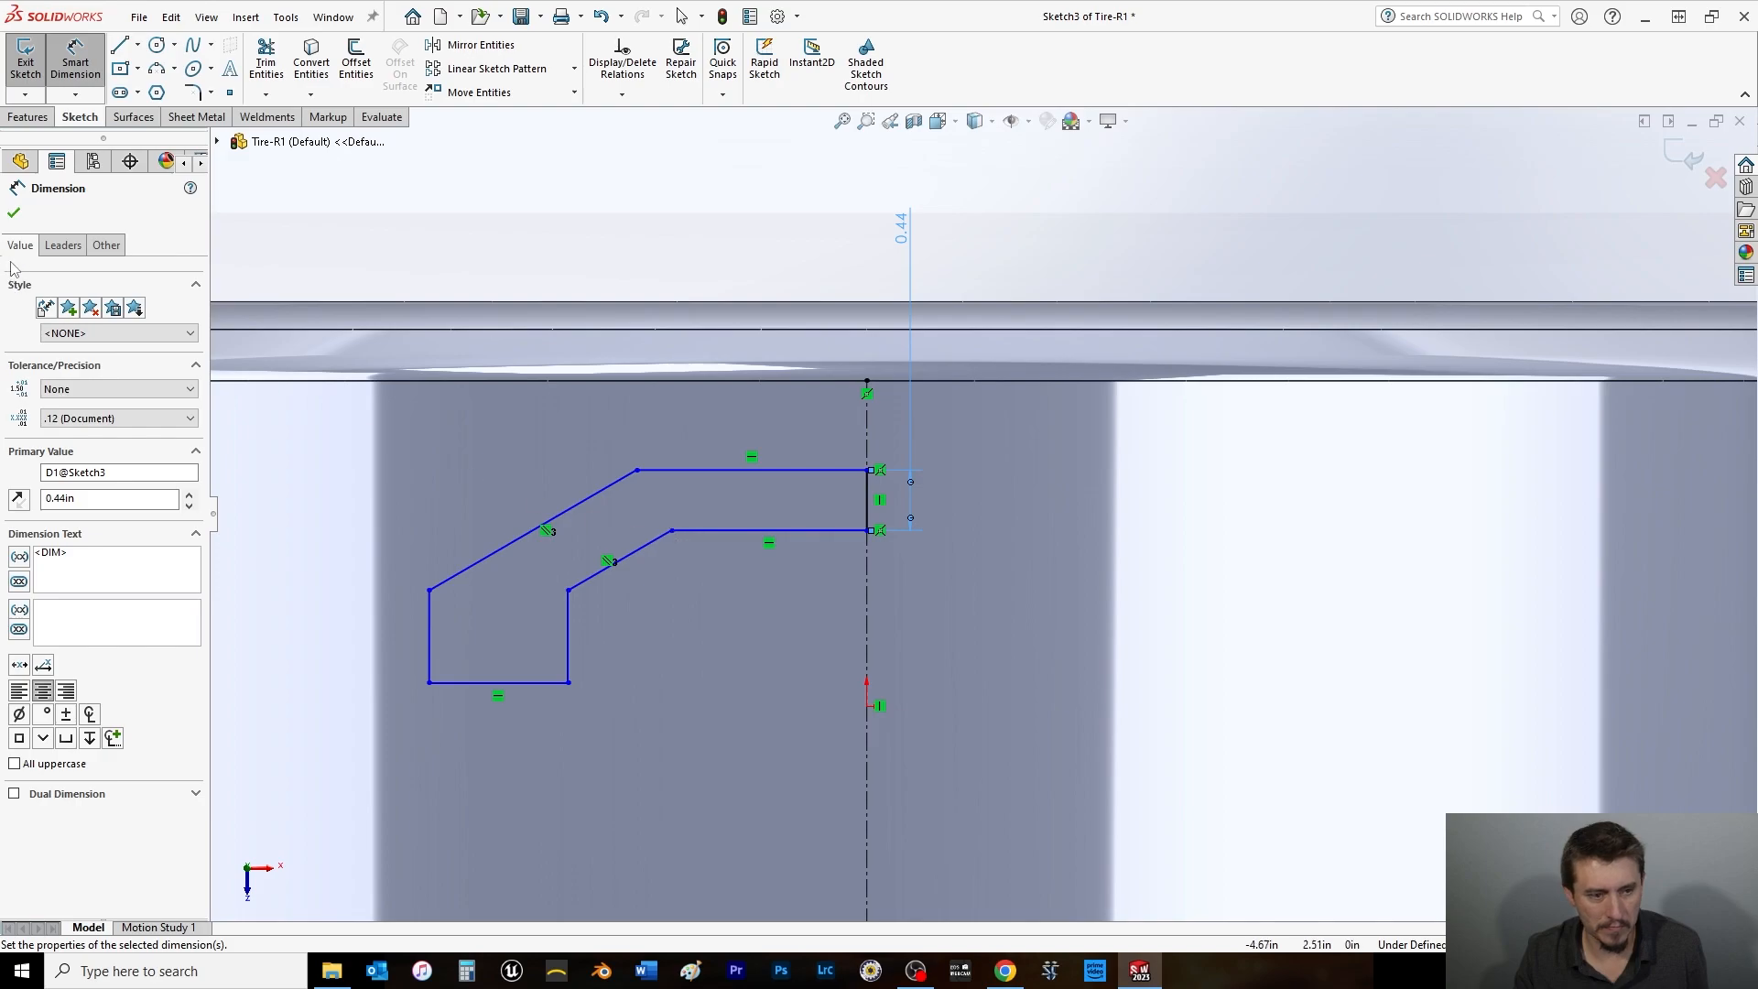
click(14, 216)
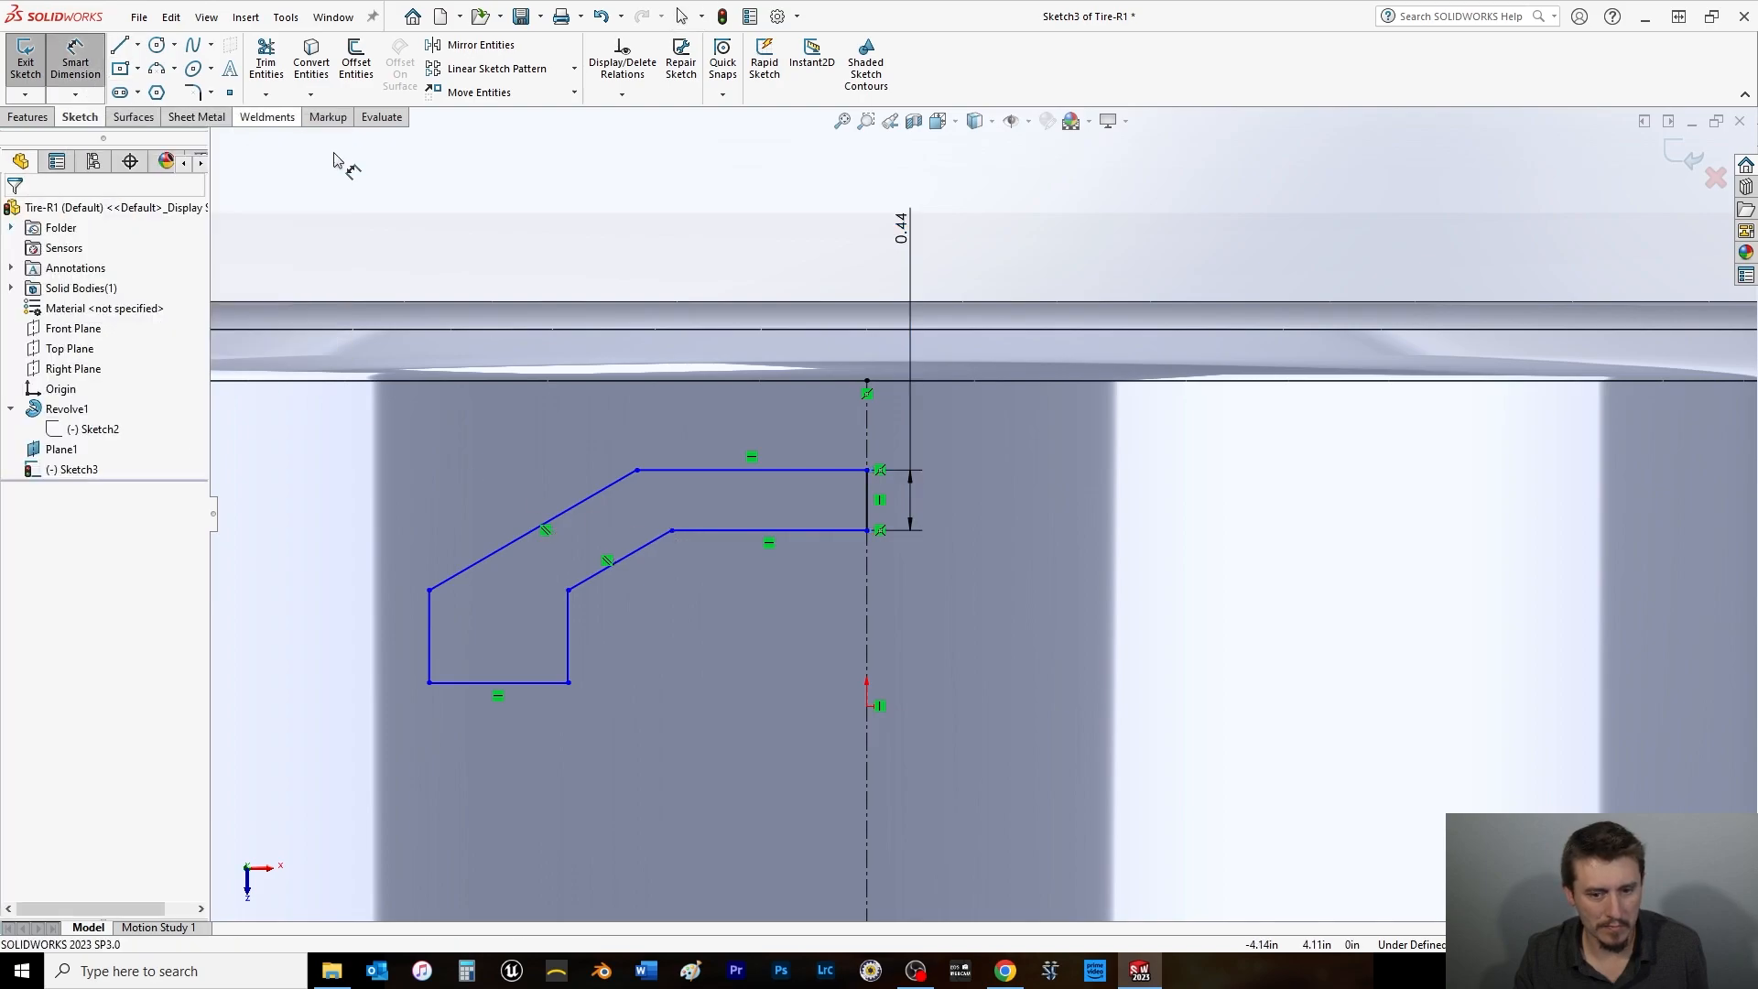
Dimension the lug's outer horizontal edge with a length of 1.625 in.
click(668, 471)
click(687, 219)
text(1.625)
key(Return)
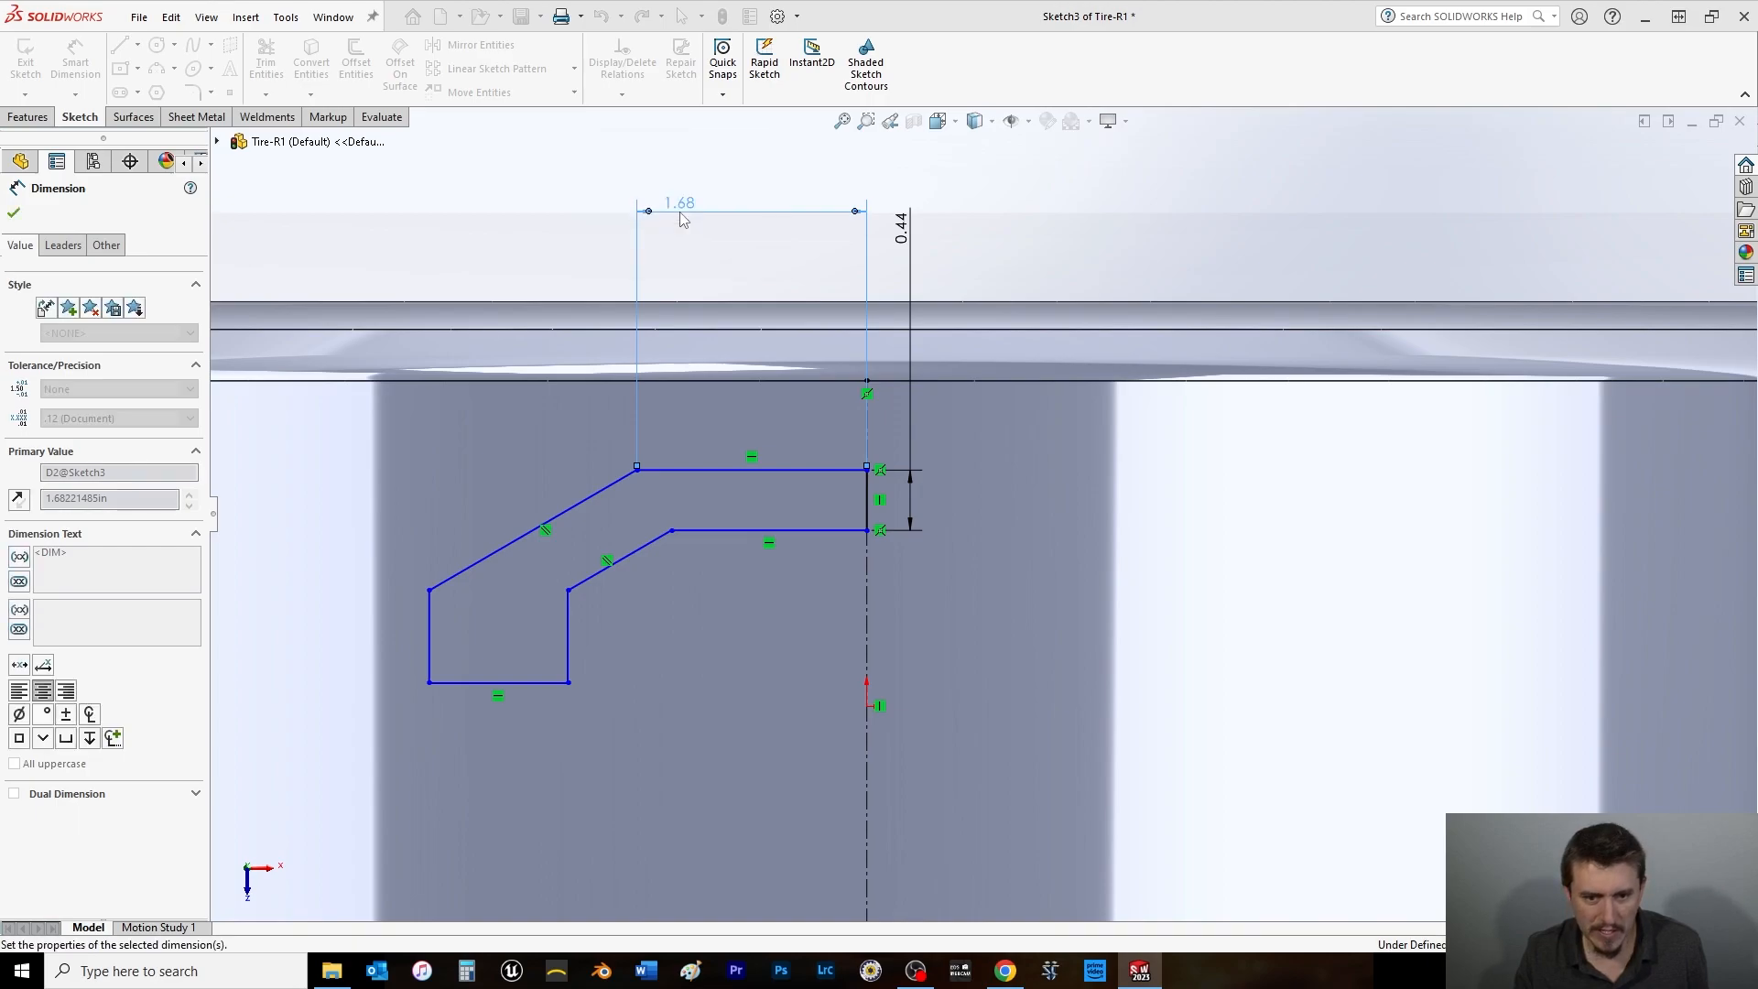
click(469, 685)
key(Escape)
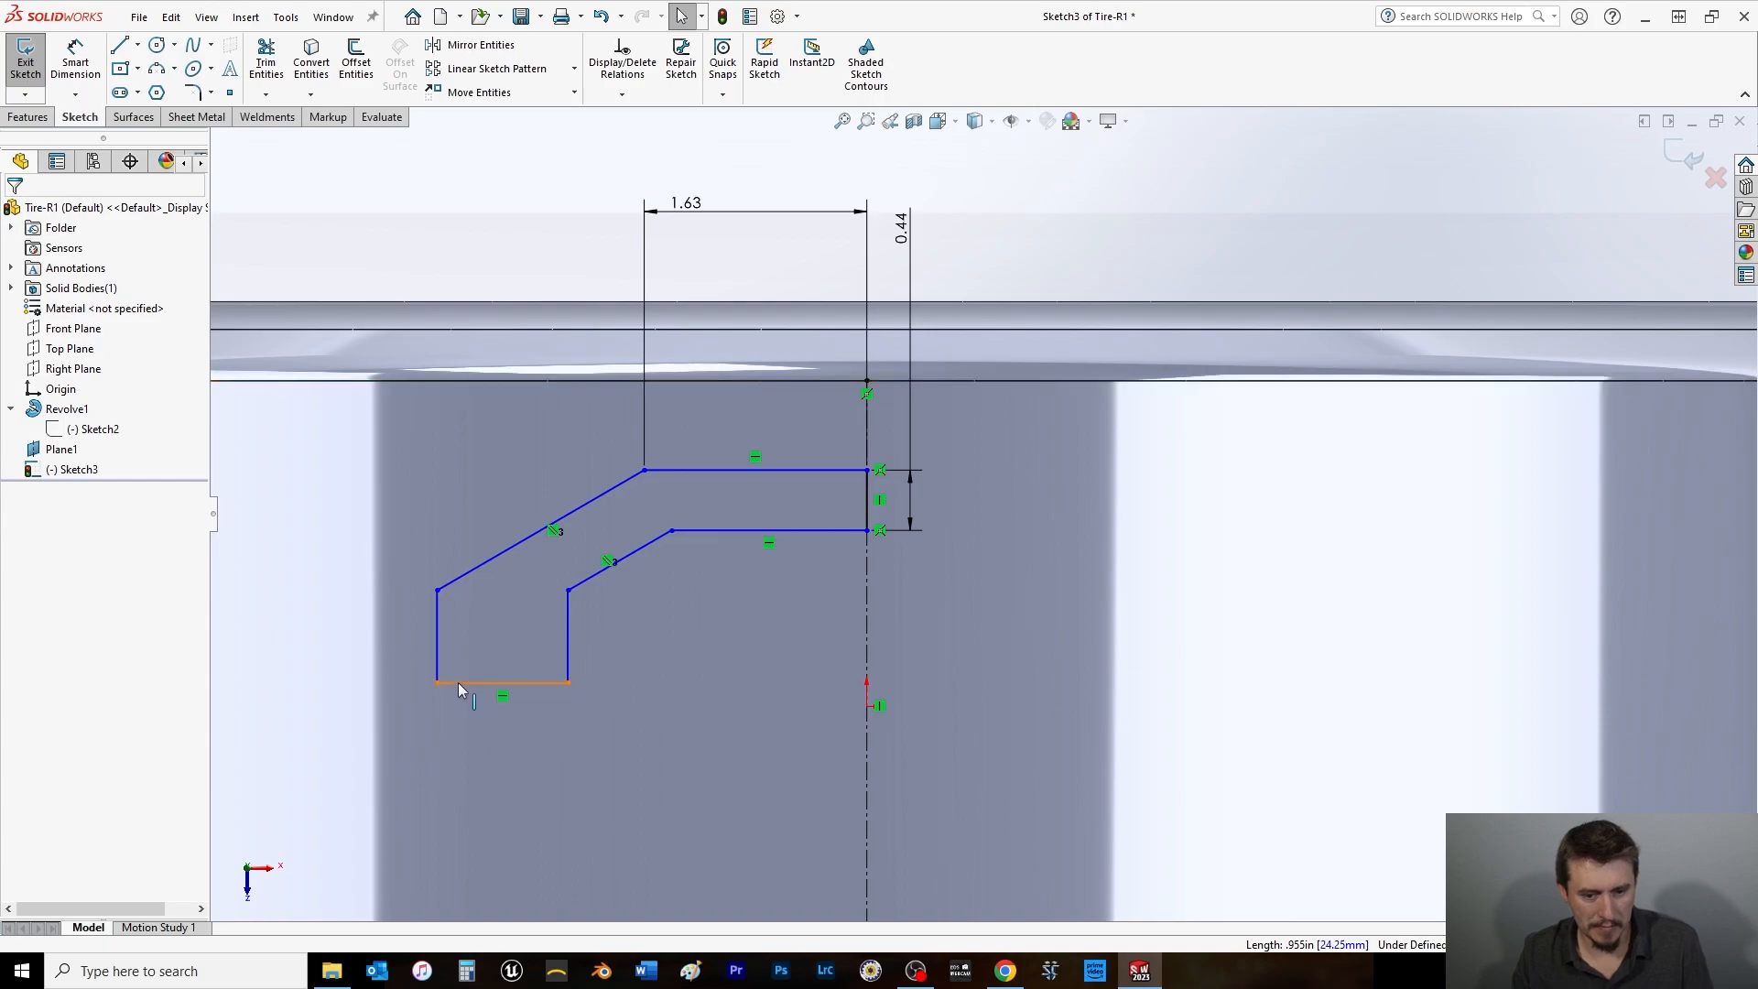
Make the leg's short end edge equal in length to the lug's vertical edge on the centerline.
click(458, 683)
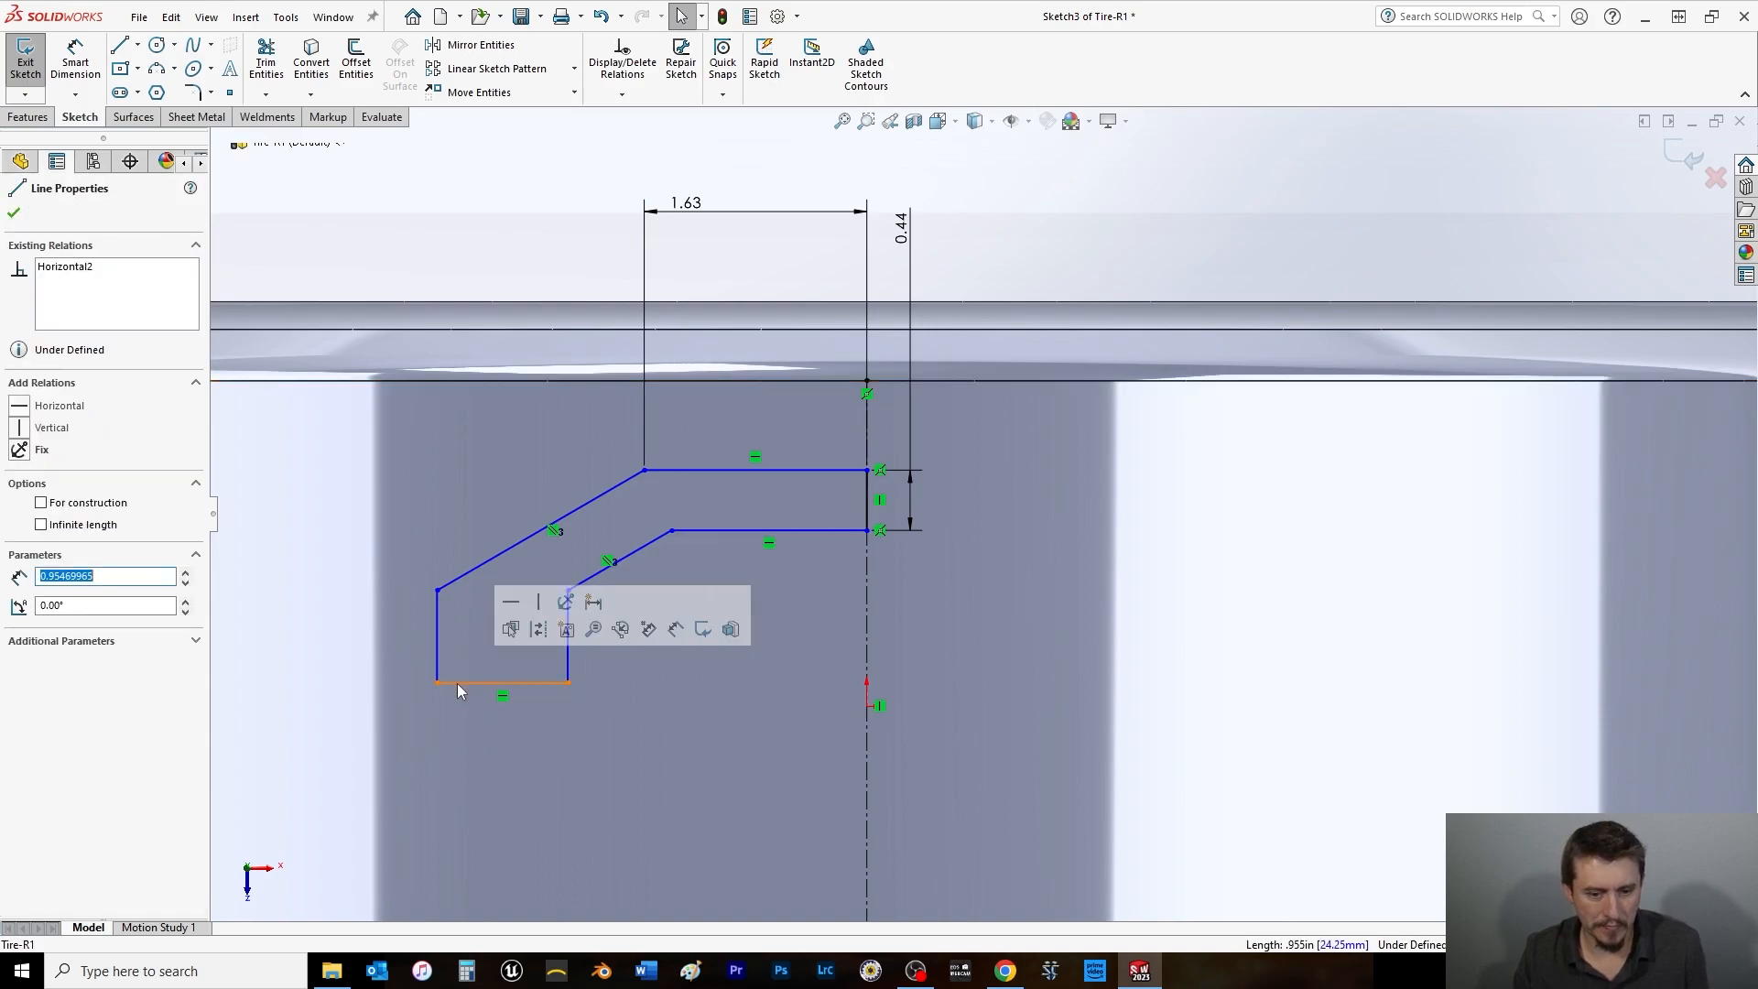
ctrl+click(870, 494)
click(22, 620)
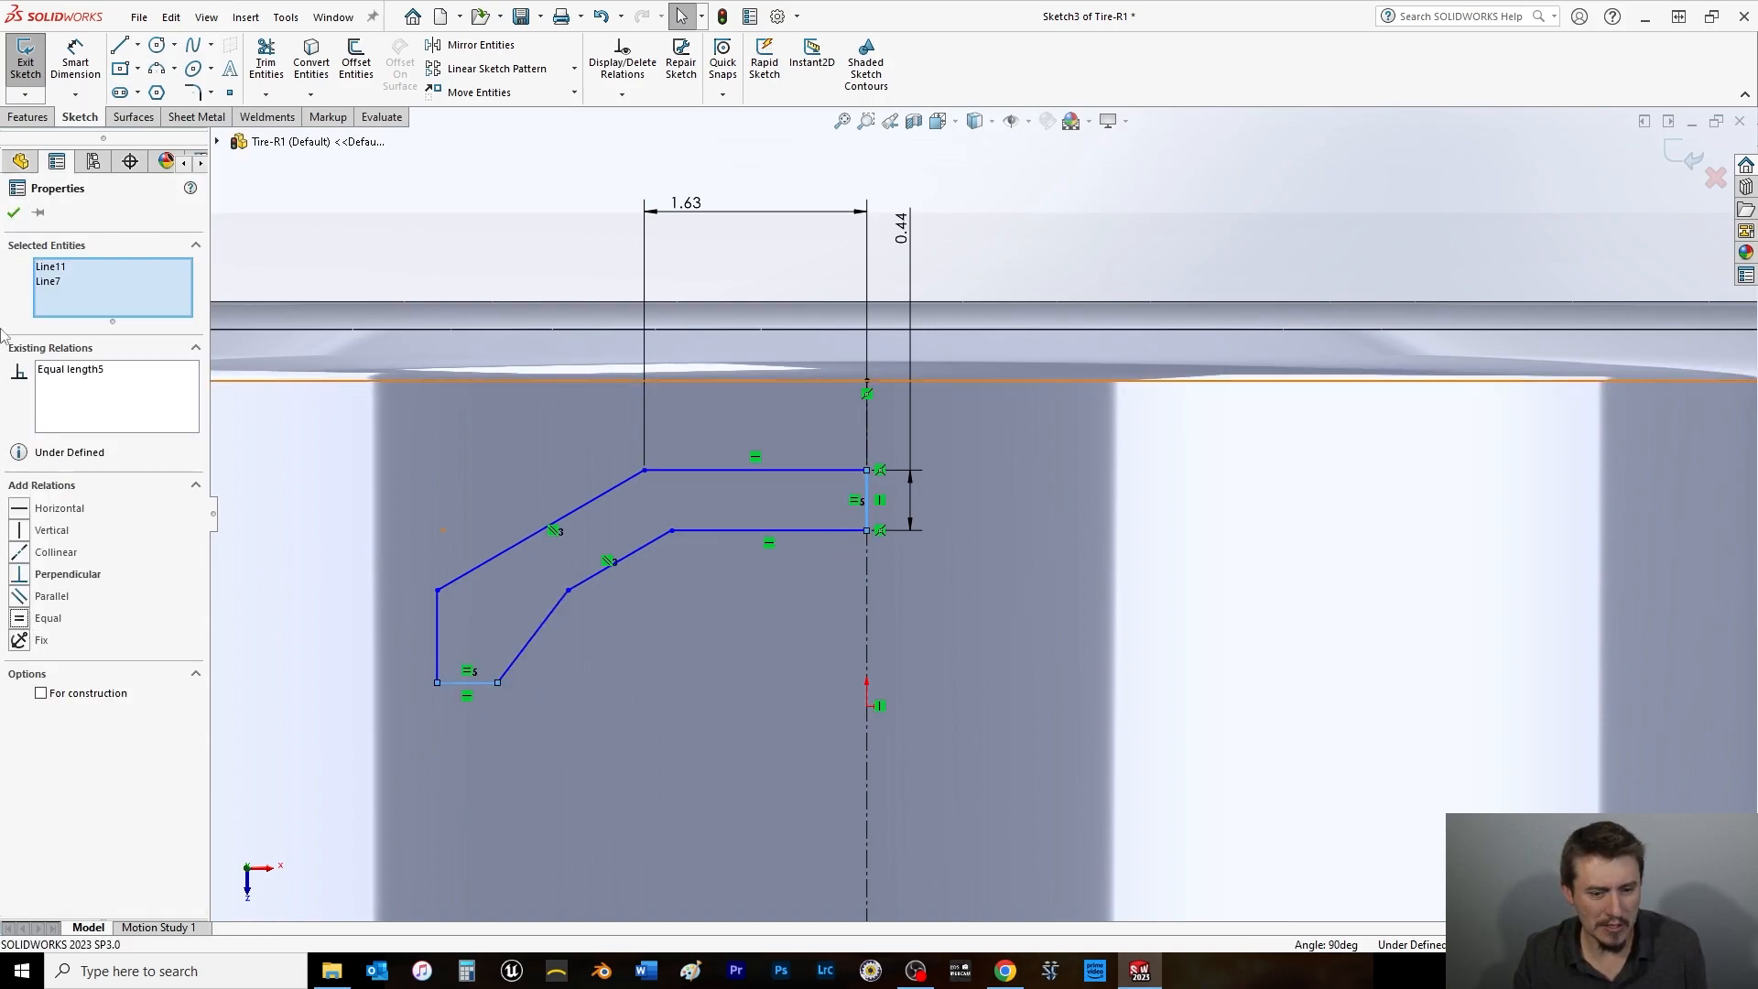
click(13, 213)
Move the leg's inner corner above its end point and make it horizontal with the outer corner of the leg.
drag(568, 590, 501, 595)
ctrl+click(494, 591)
click(19, 509)
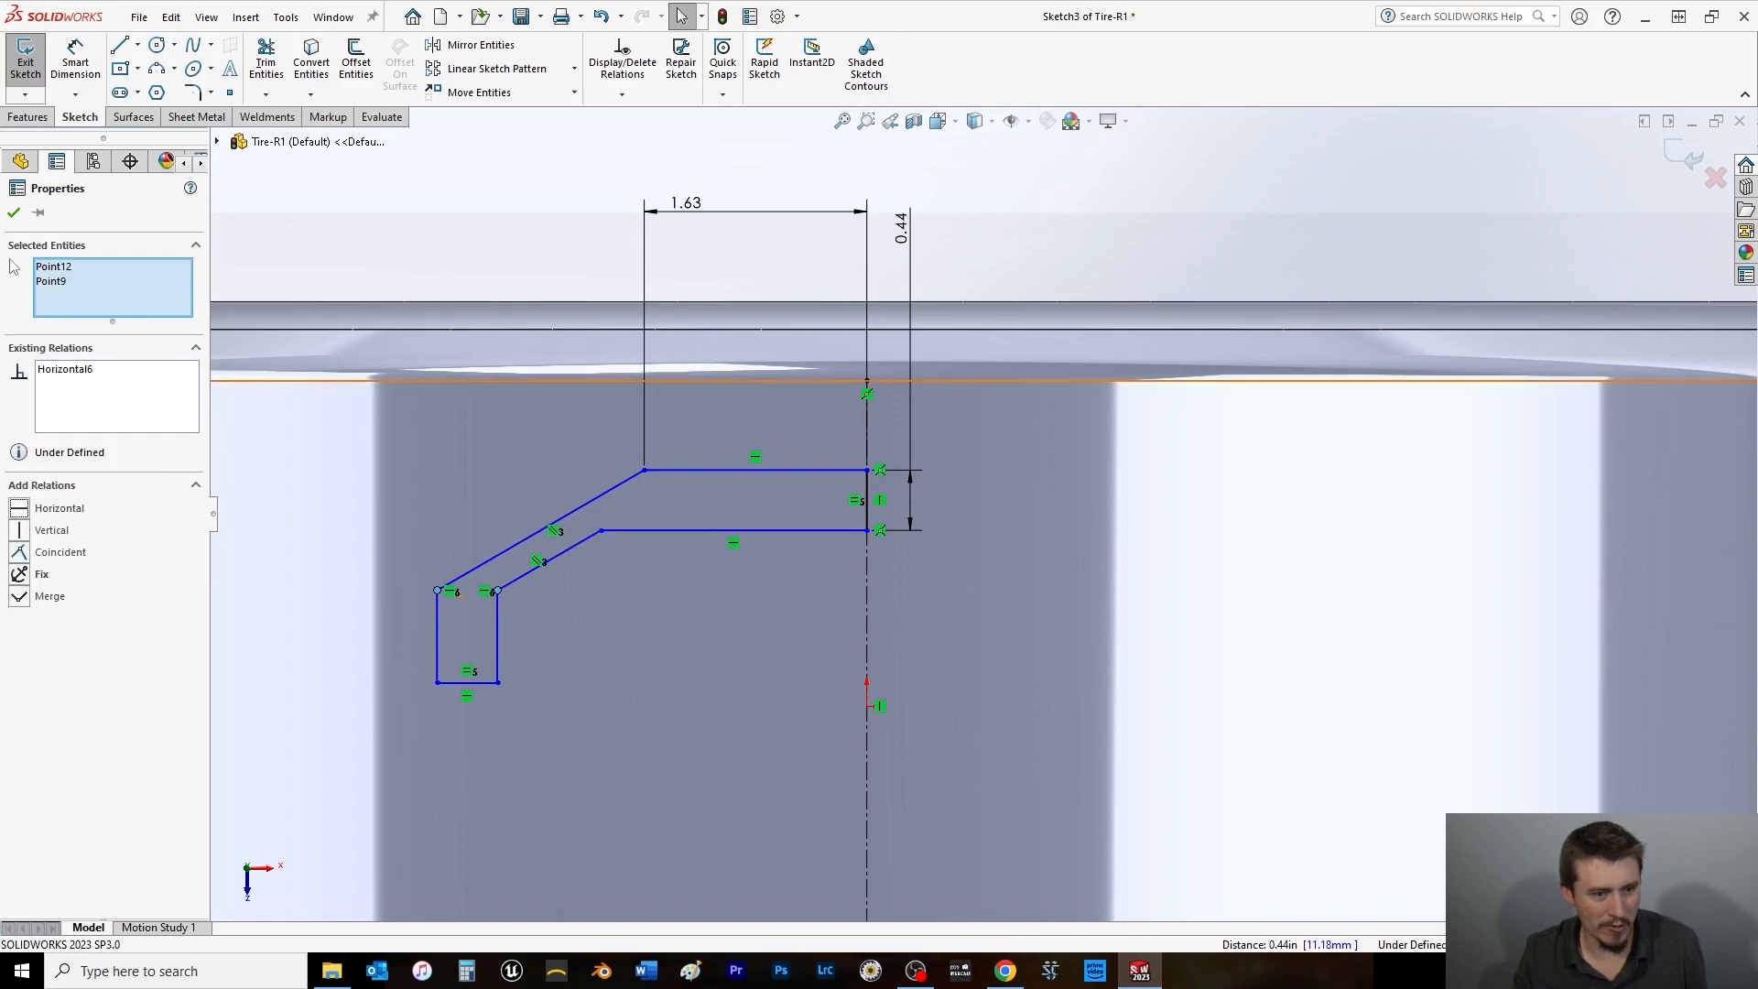
Move the lug's inner bend corner closer to the outer bend corner, and bring the leg's inner corner above its end point.
click(14, 214)
mouse_move(600, 530)
mouse_down()
mouse_move(660, 546)
mouse_move(590, 541)
mouse_move(646, 517)
mouse_up()
mouse_move(529, 592)
mouse_down()
mouse_move(488, 619)
mouse_move(510, 615)
mouse_move(497, 592)
mouse_up()
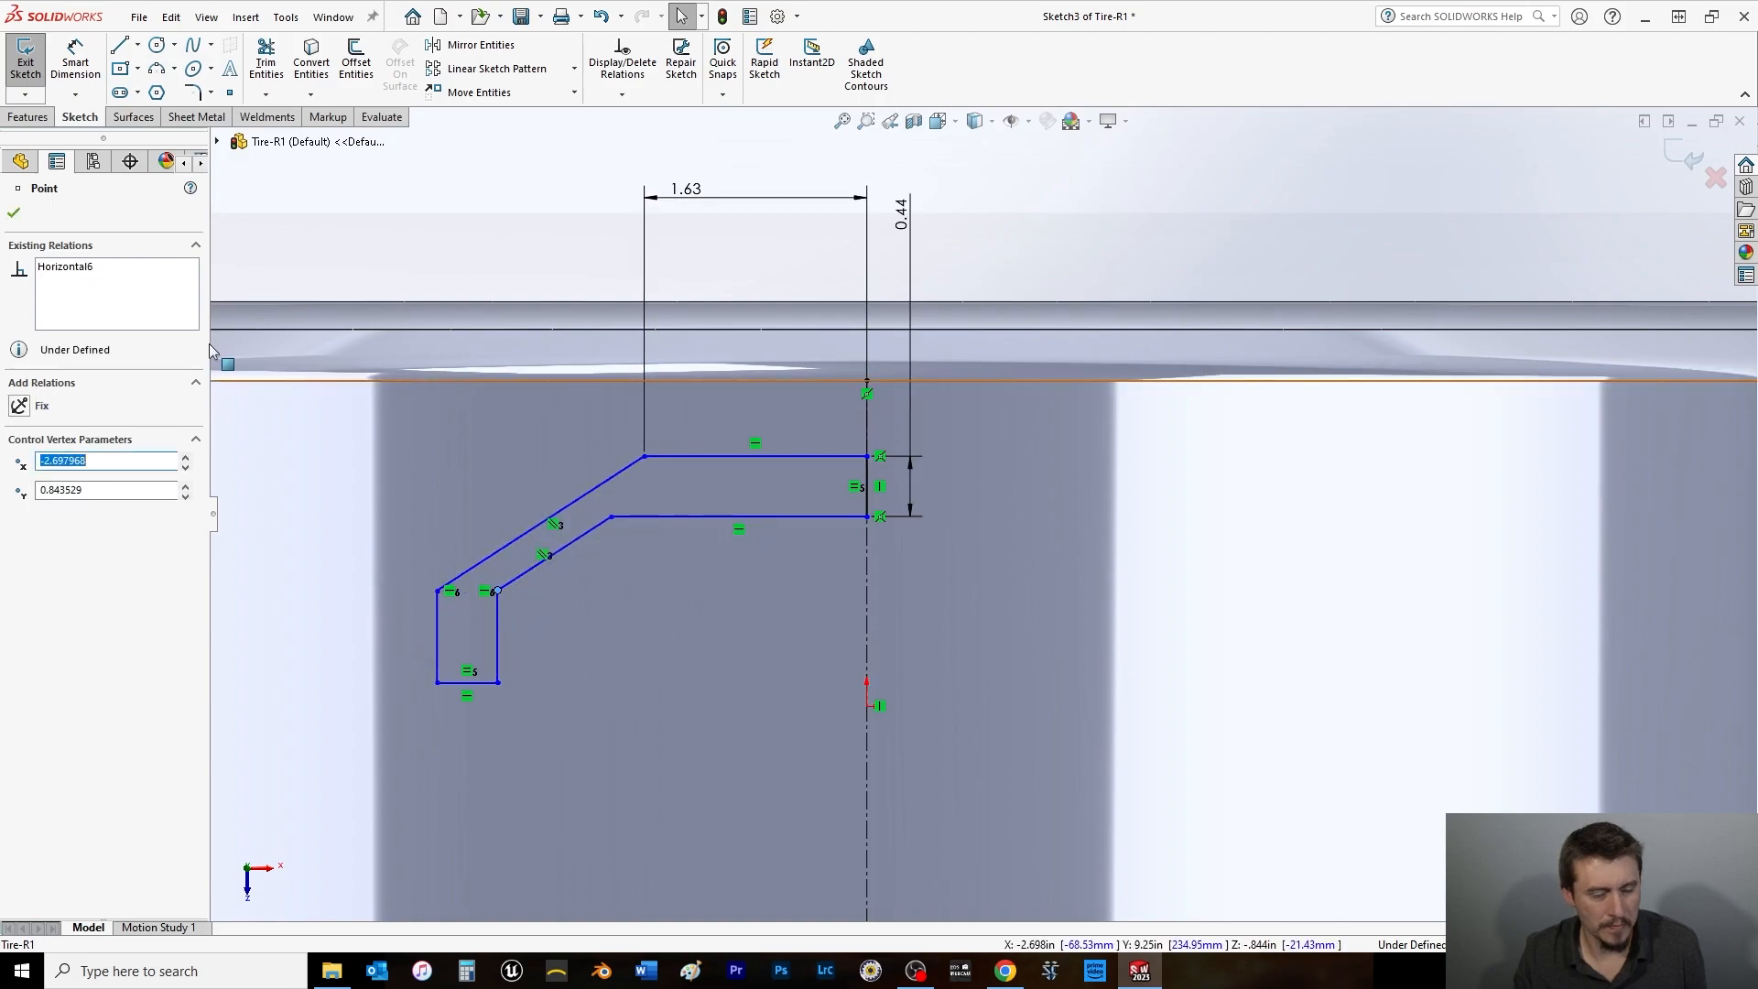
Make the two long side edges of the lug's leg equal in length.
click(77, 66)
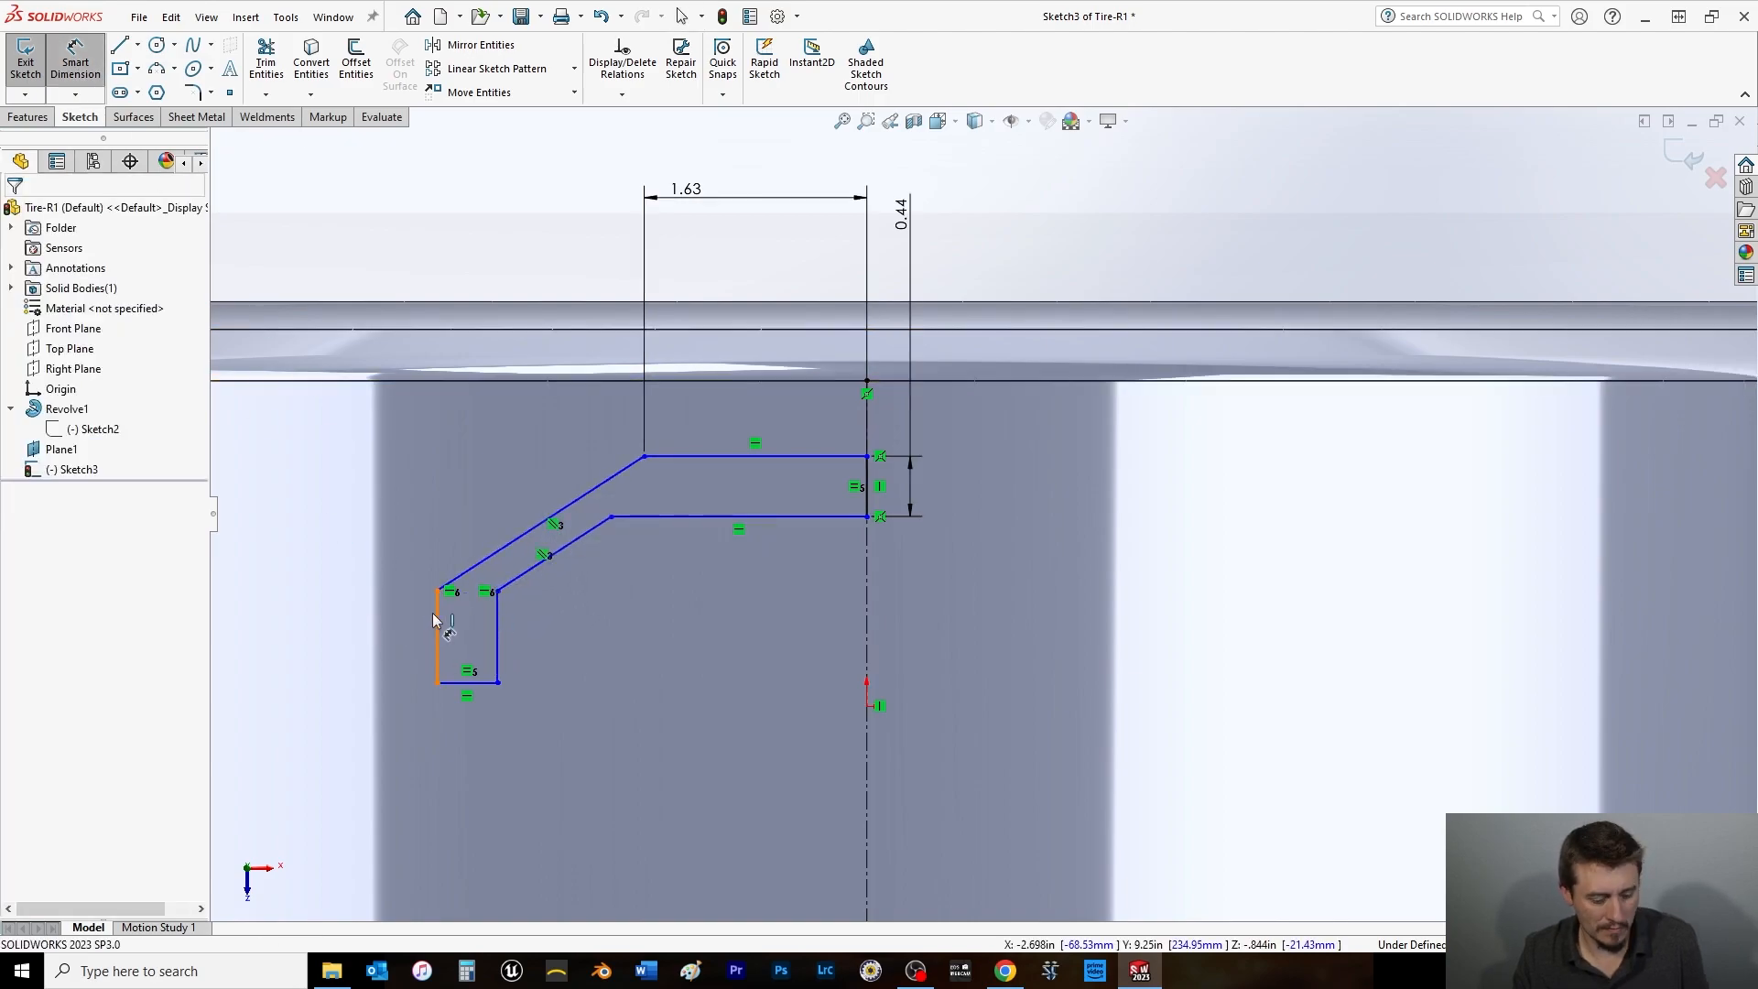
key(Escape)
click(497, 614)
ctrl+click(439, 628)
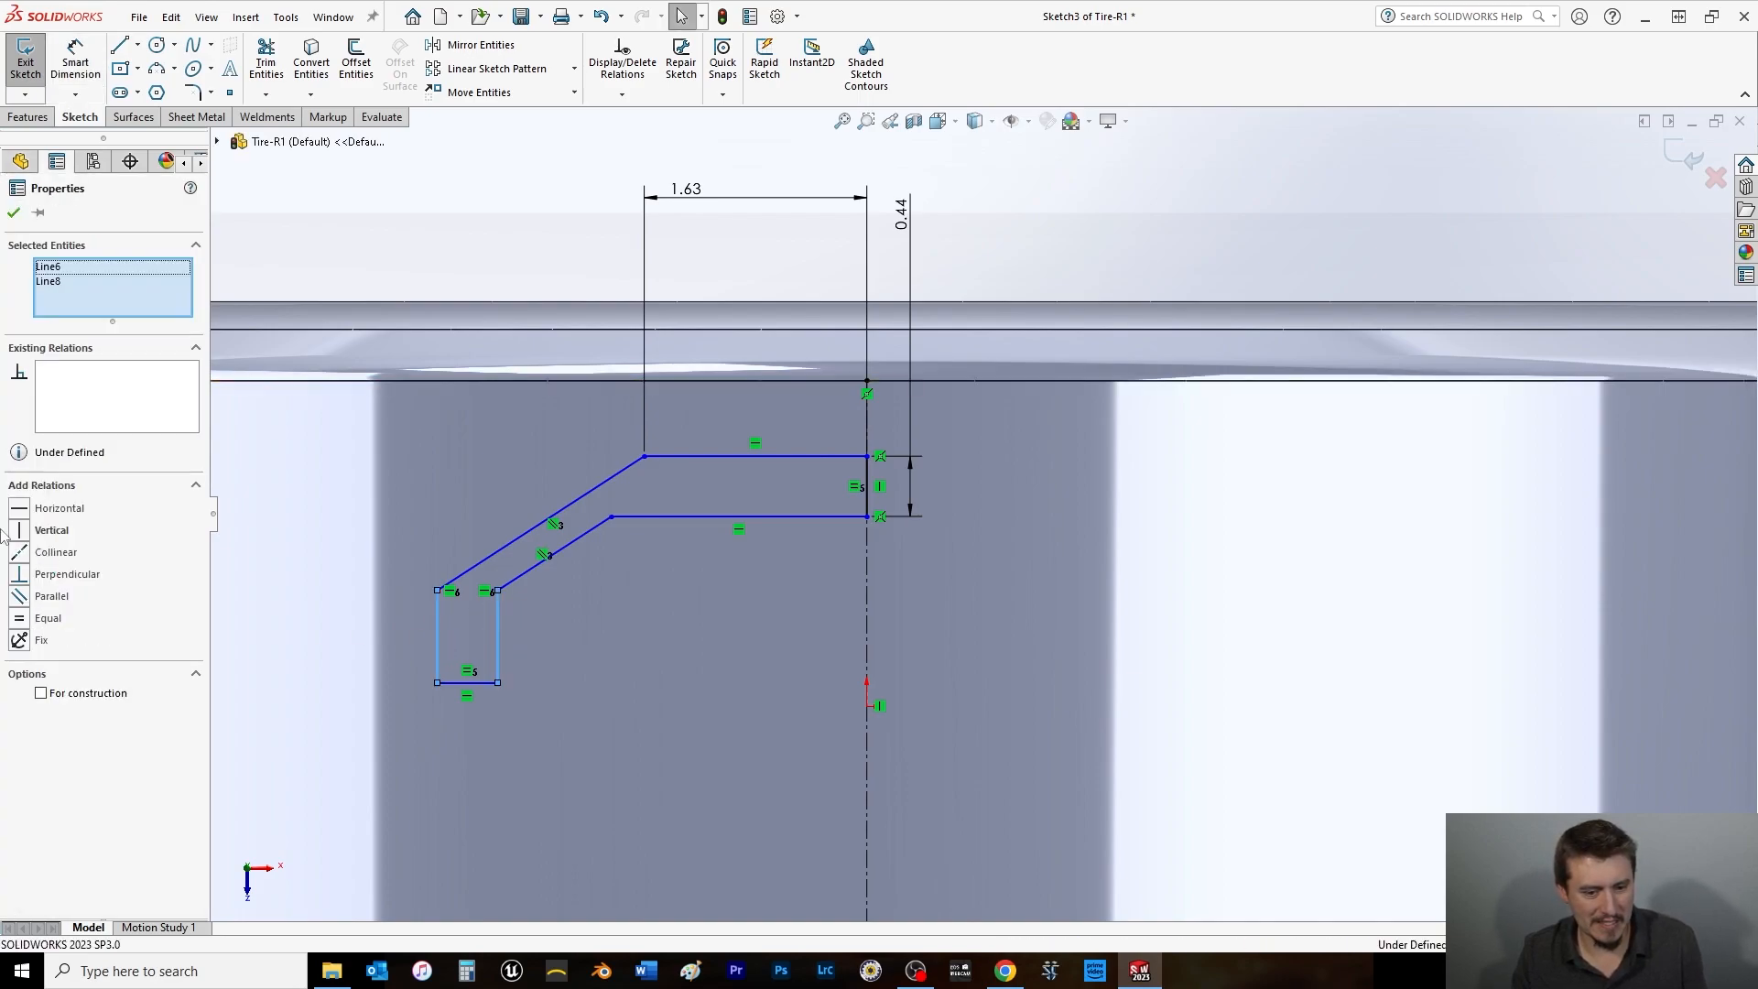
click(19, 618)
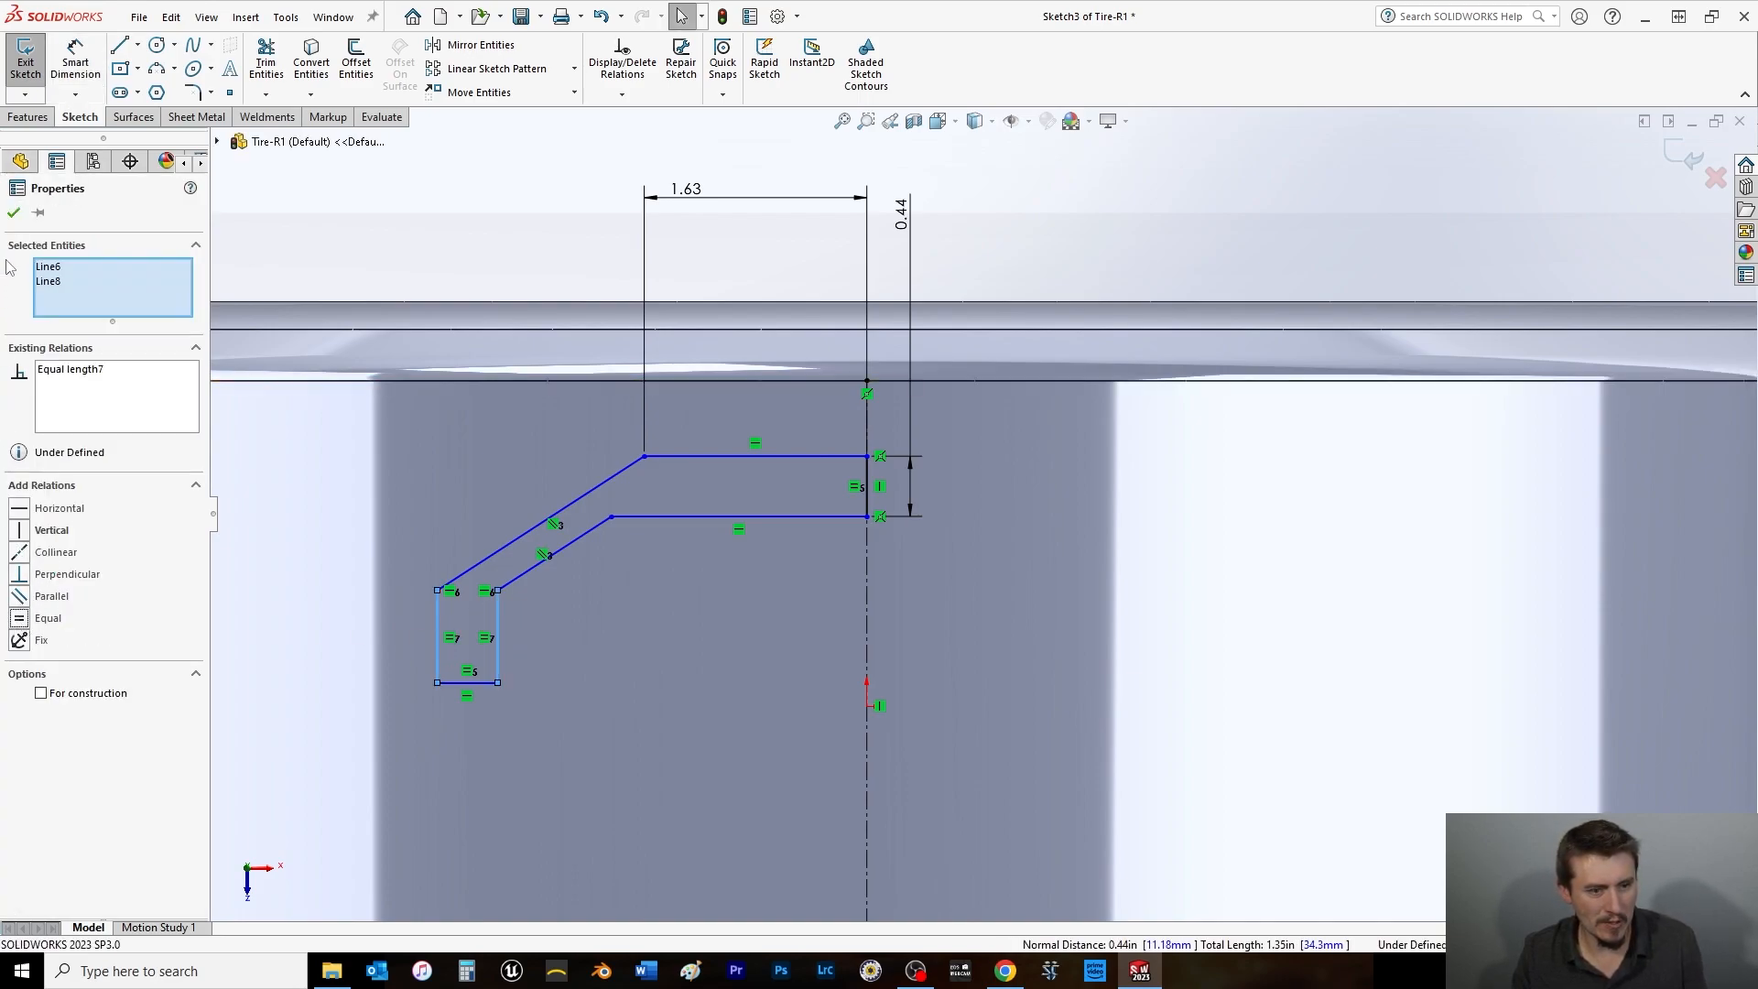
Dimension the leg's outer side edge with a length of 0.625 in.
click(77, 66)
click(437, 637)
click(371, 632)
text(0.625)
key(Return)
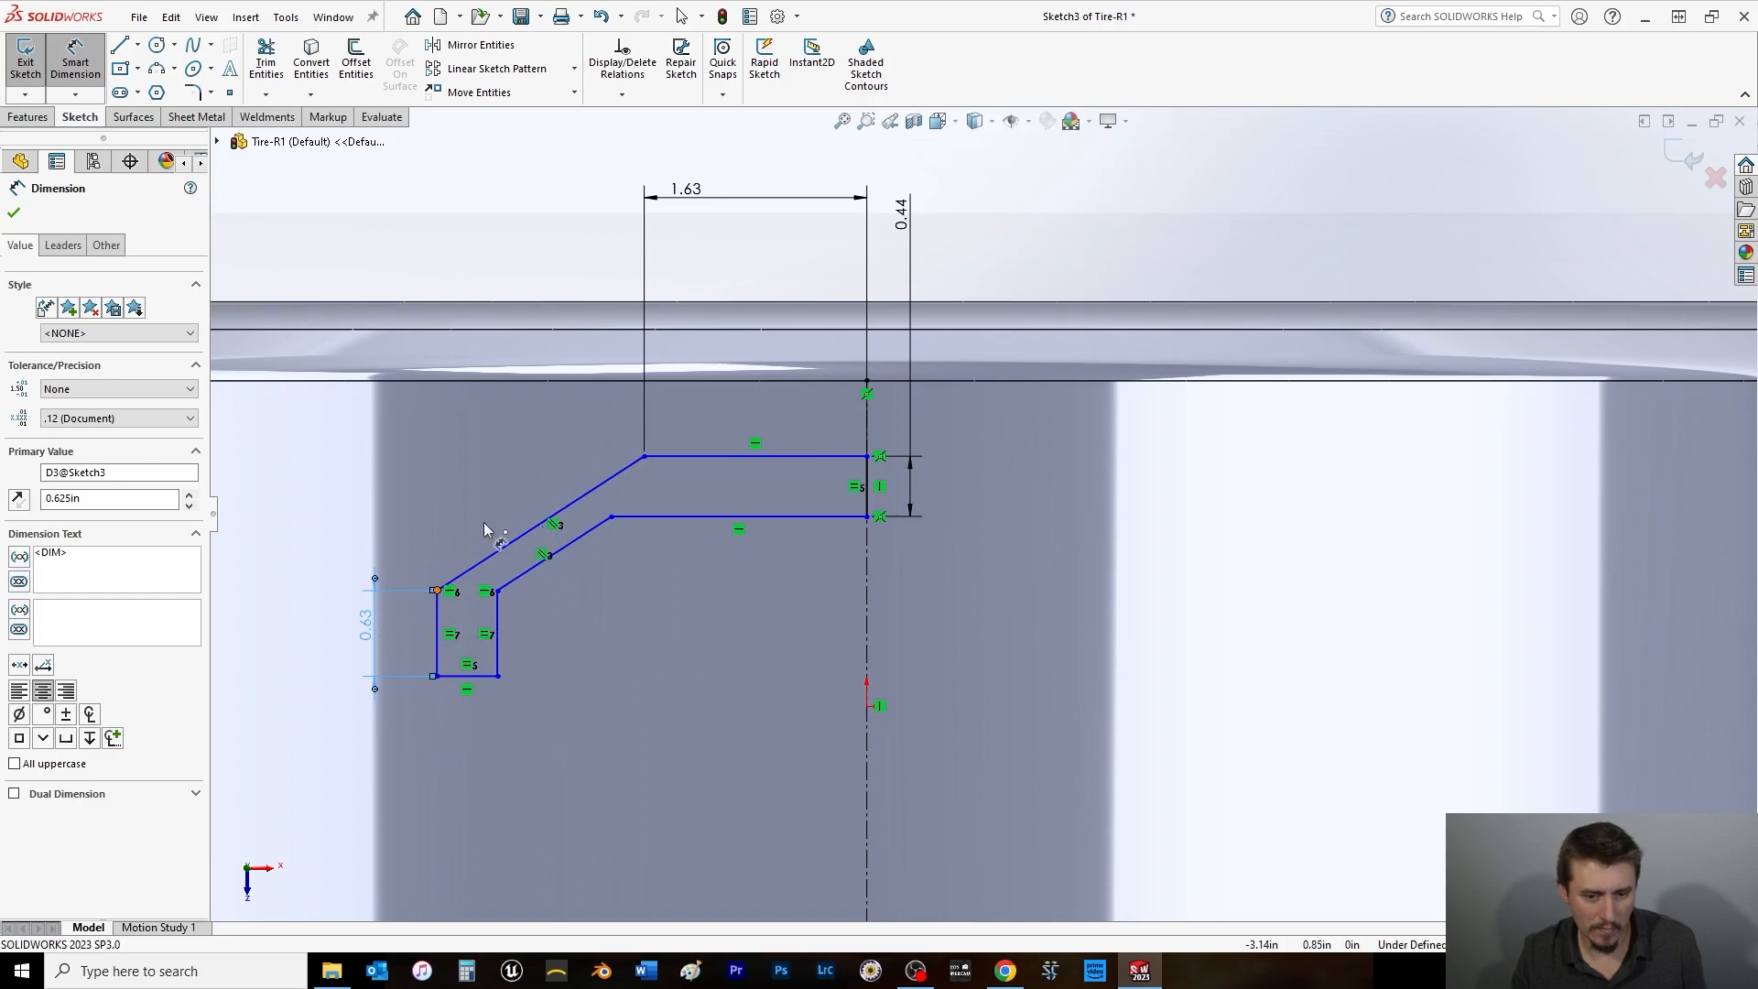
Dimension the horizontal distance from the leg's outer corner to the outer bend corner as 1.5 in, and move the inner bend corner directly below the outer one.
click(437, 590)
click(645, 456)
click(554, 240)
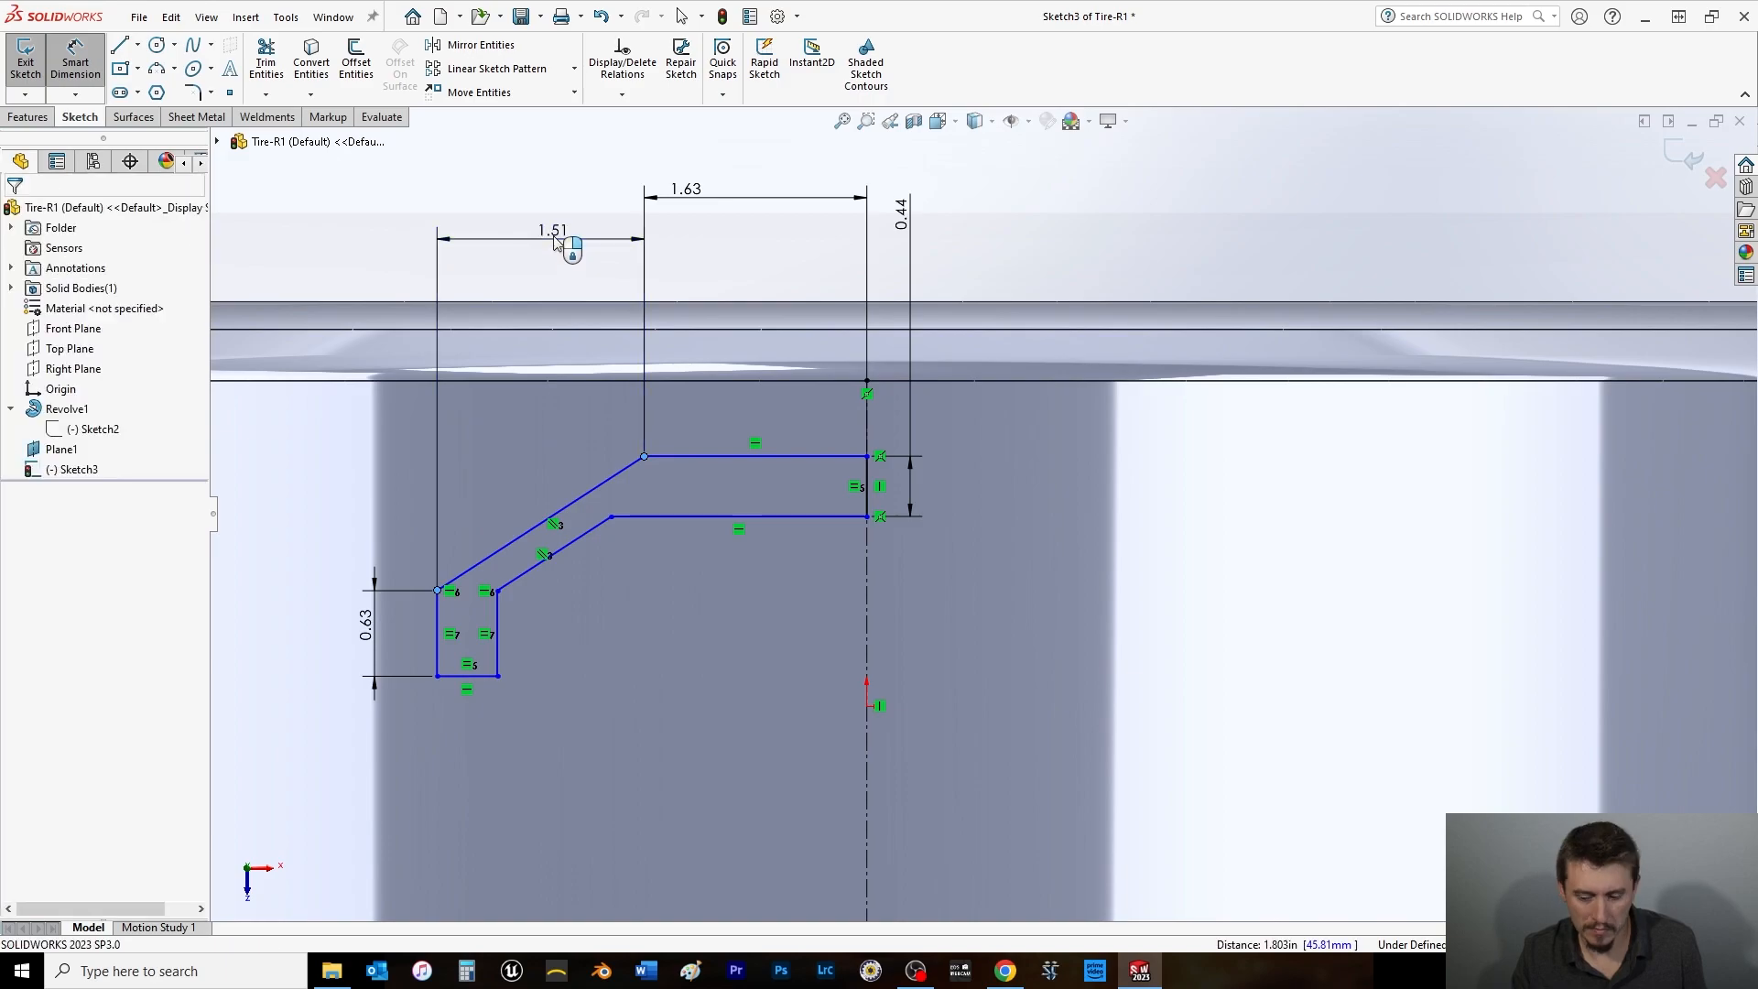
text(1.5)
key(Return)
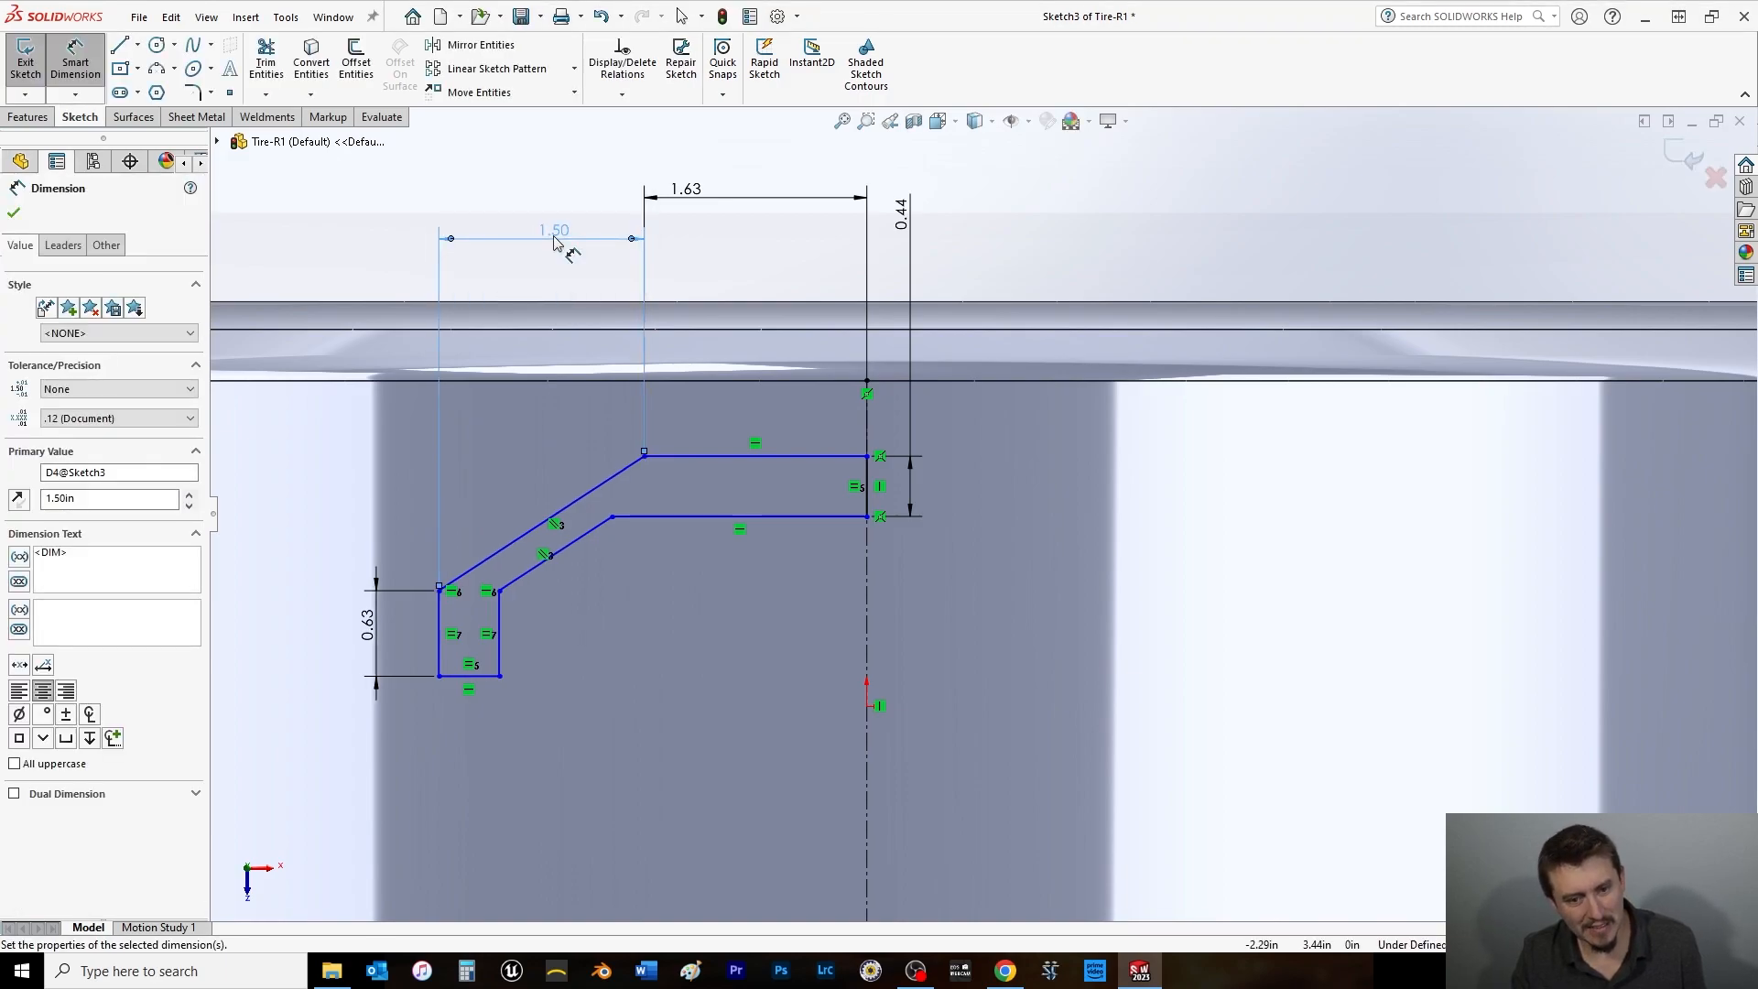
key(Escape)
drag(612, 520, 644, 495)
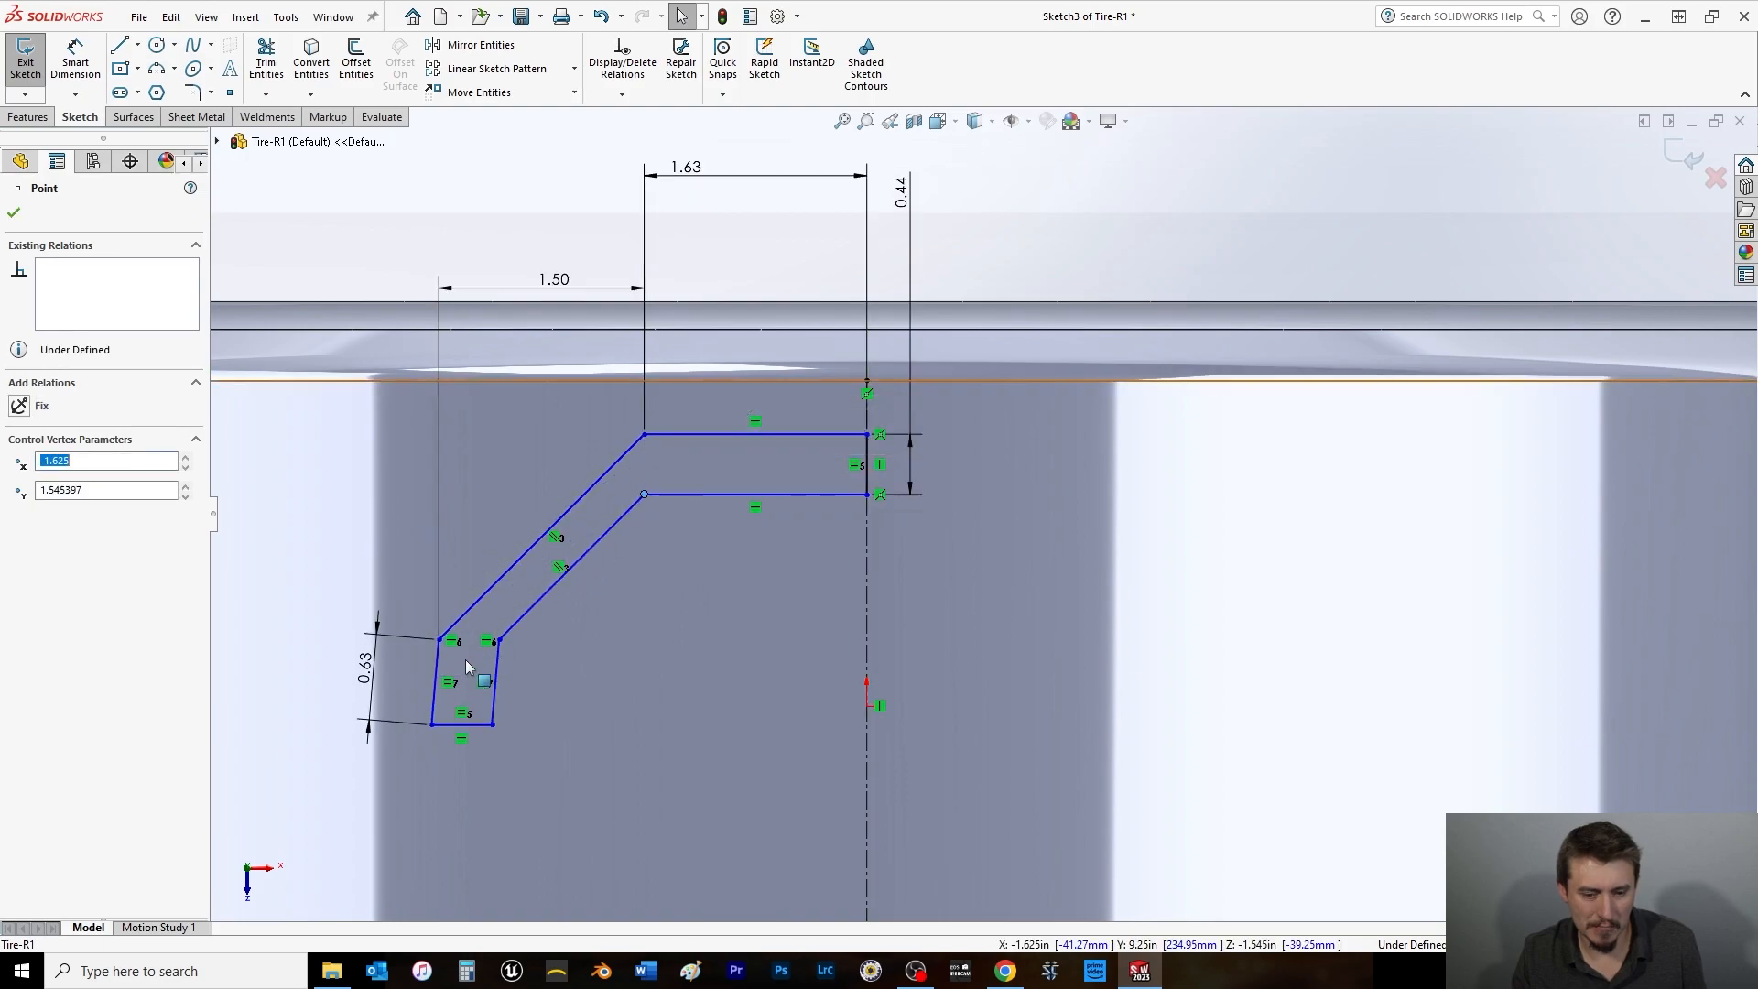
click(434, 712)
ctrl+click(492, 724)
ctrl+click(495, 707)
ctrl+click(864, 621)
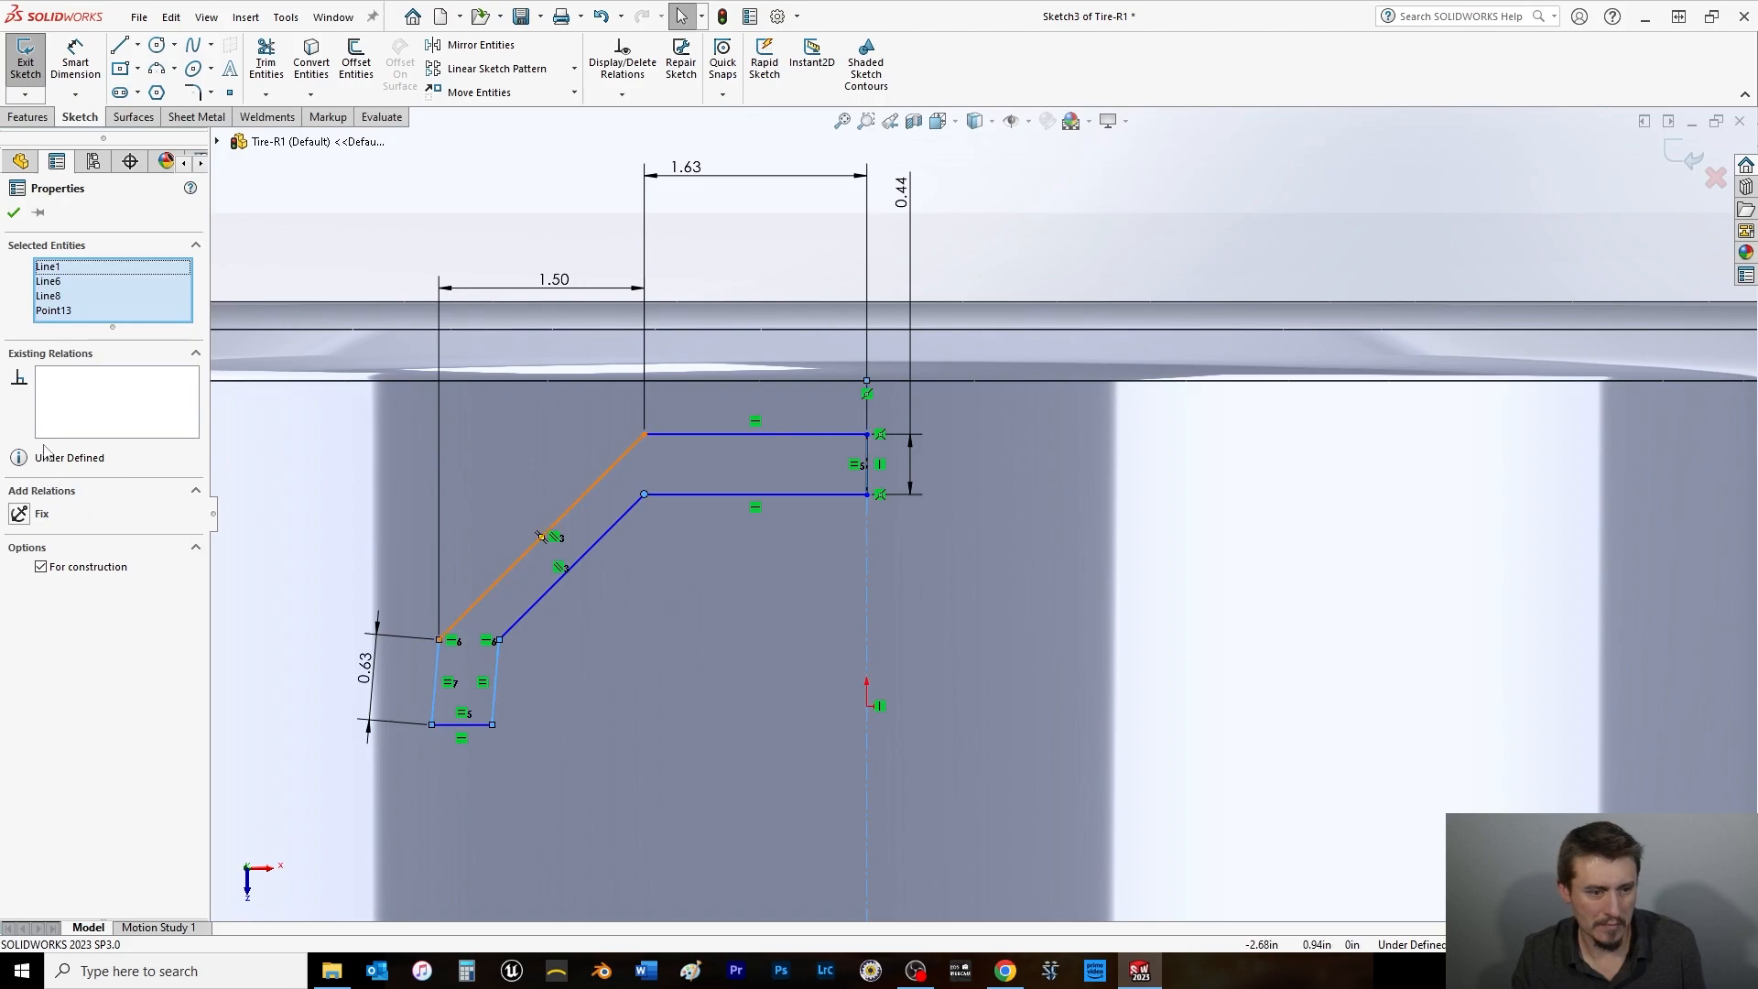
click(449, 502)
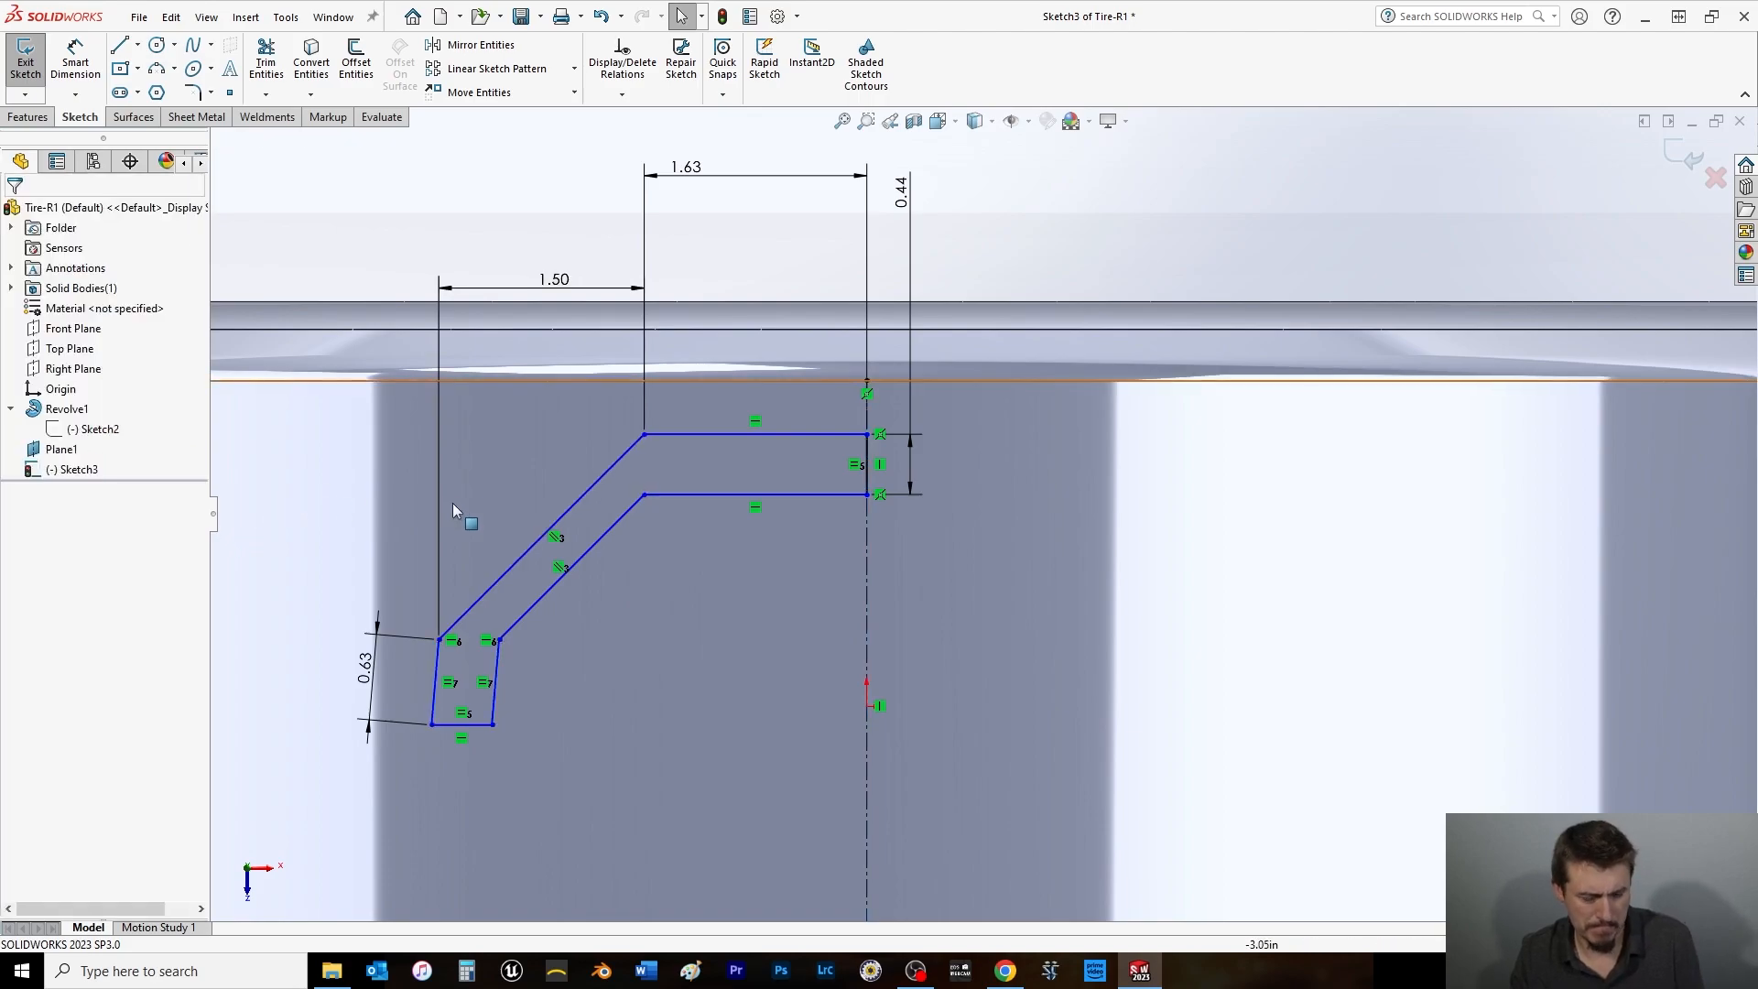
Constrain both long side edges of the lug's leg to be vertical.
click(439, 652)
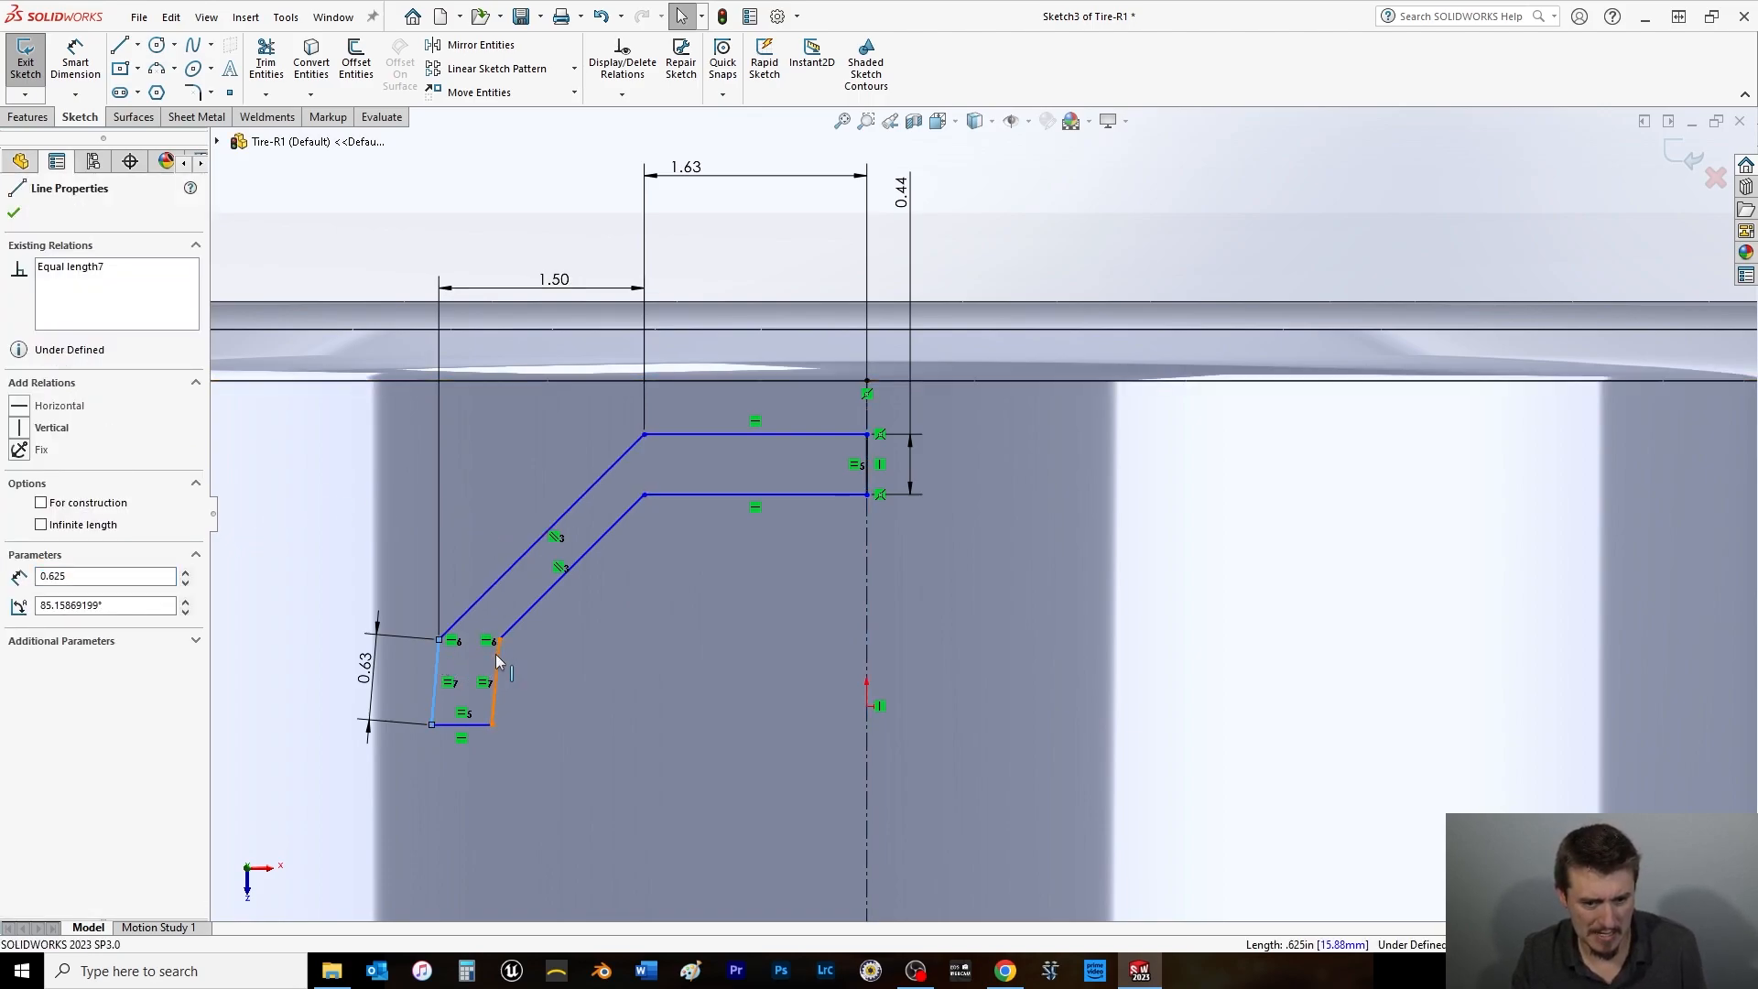
ctrl+click(497, 654)
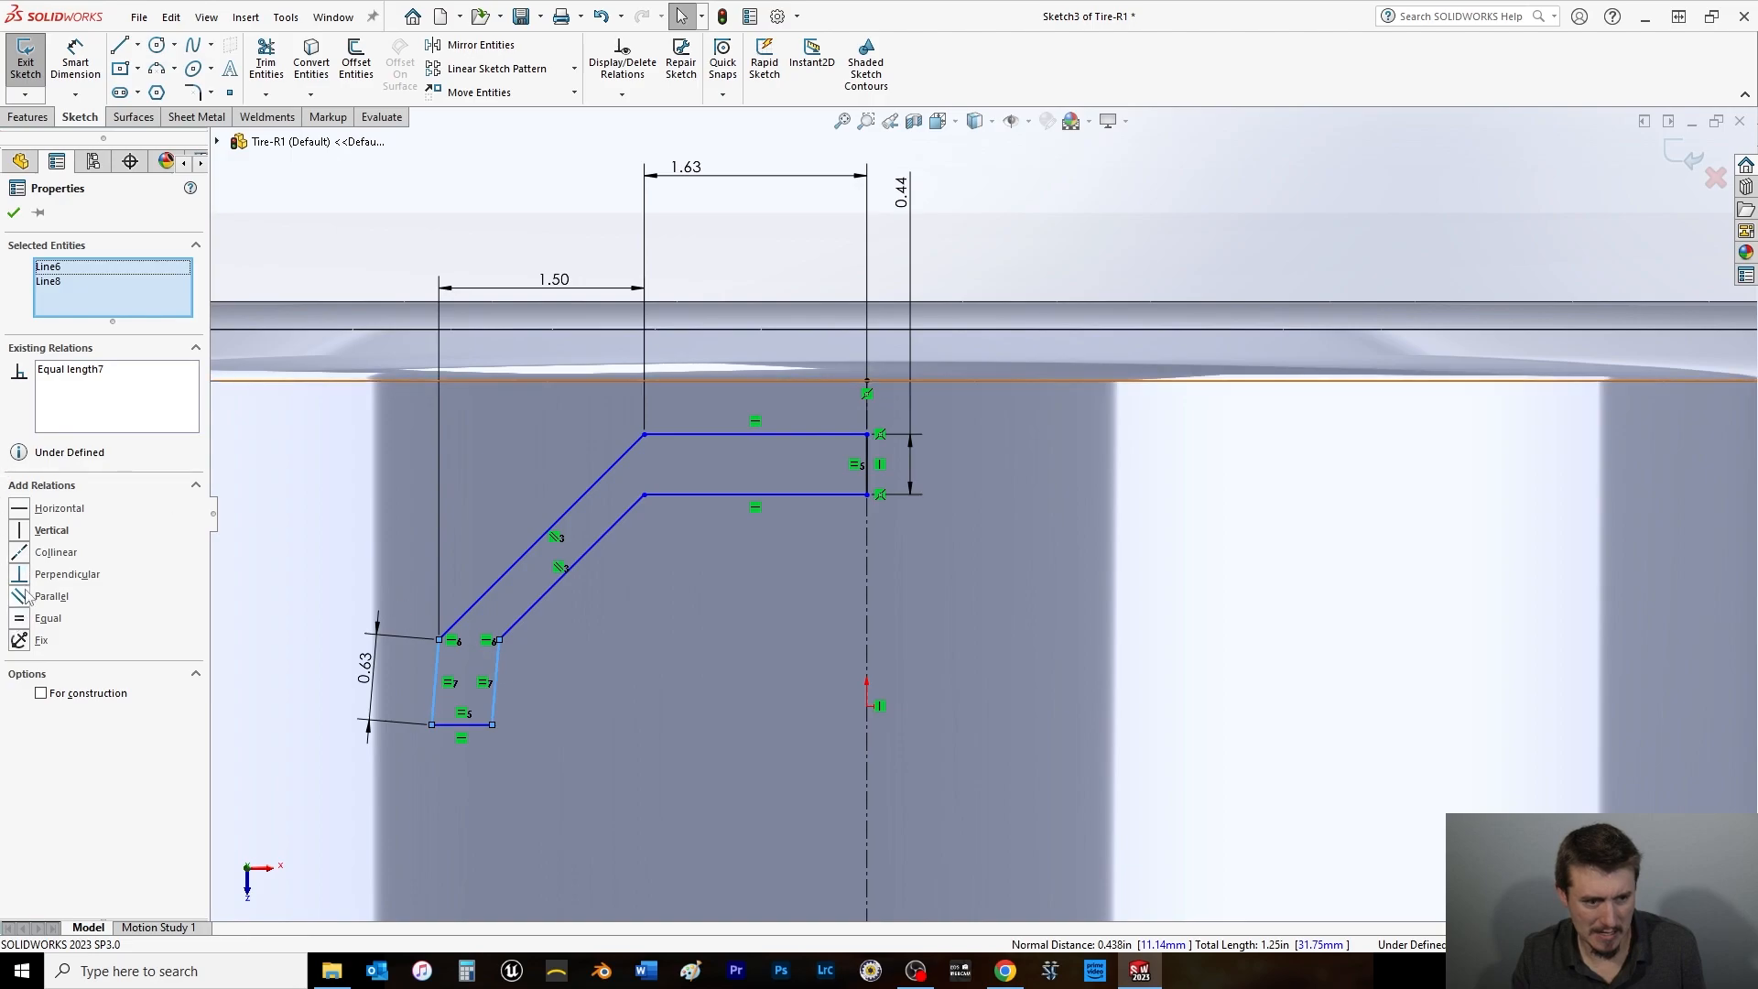
click(20, 531)
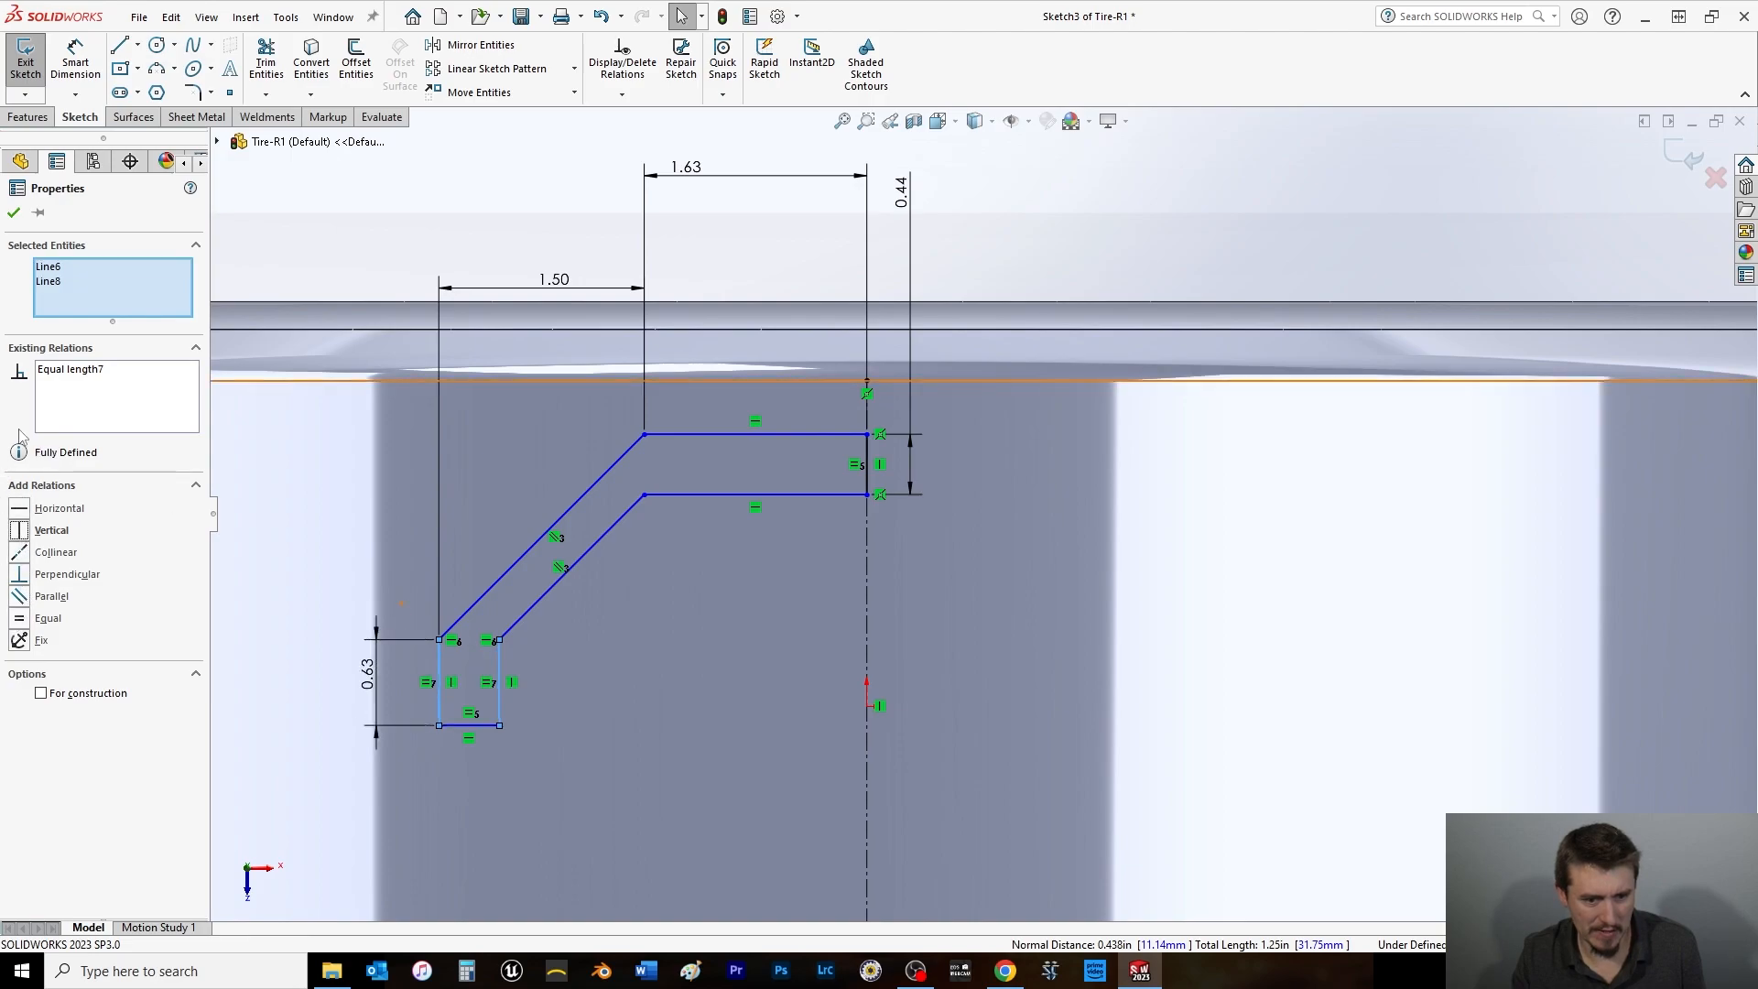
click(14, 214)
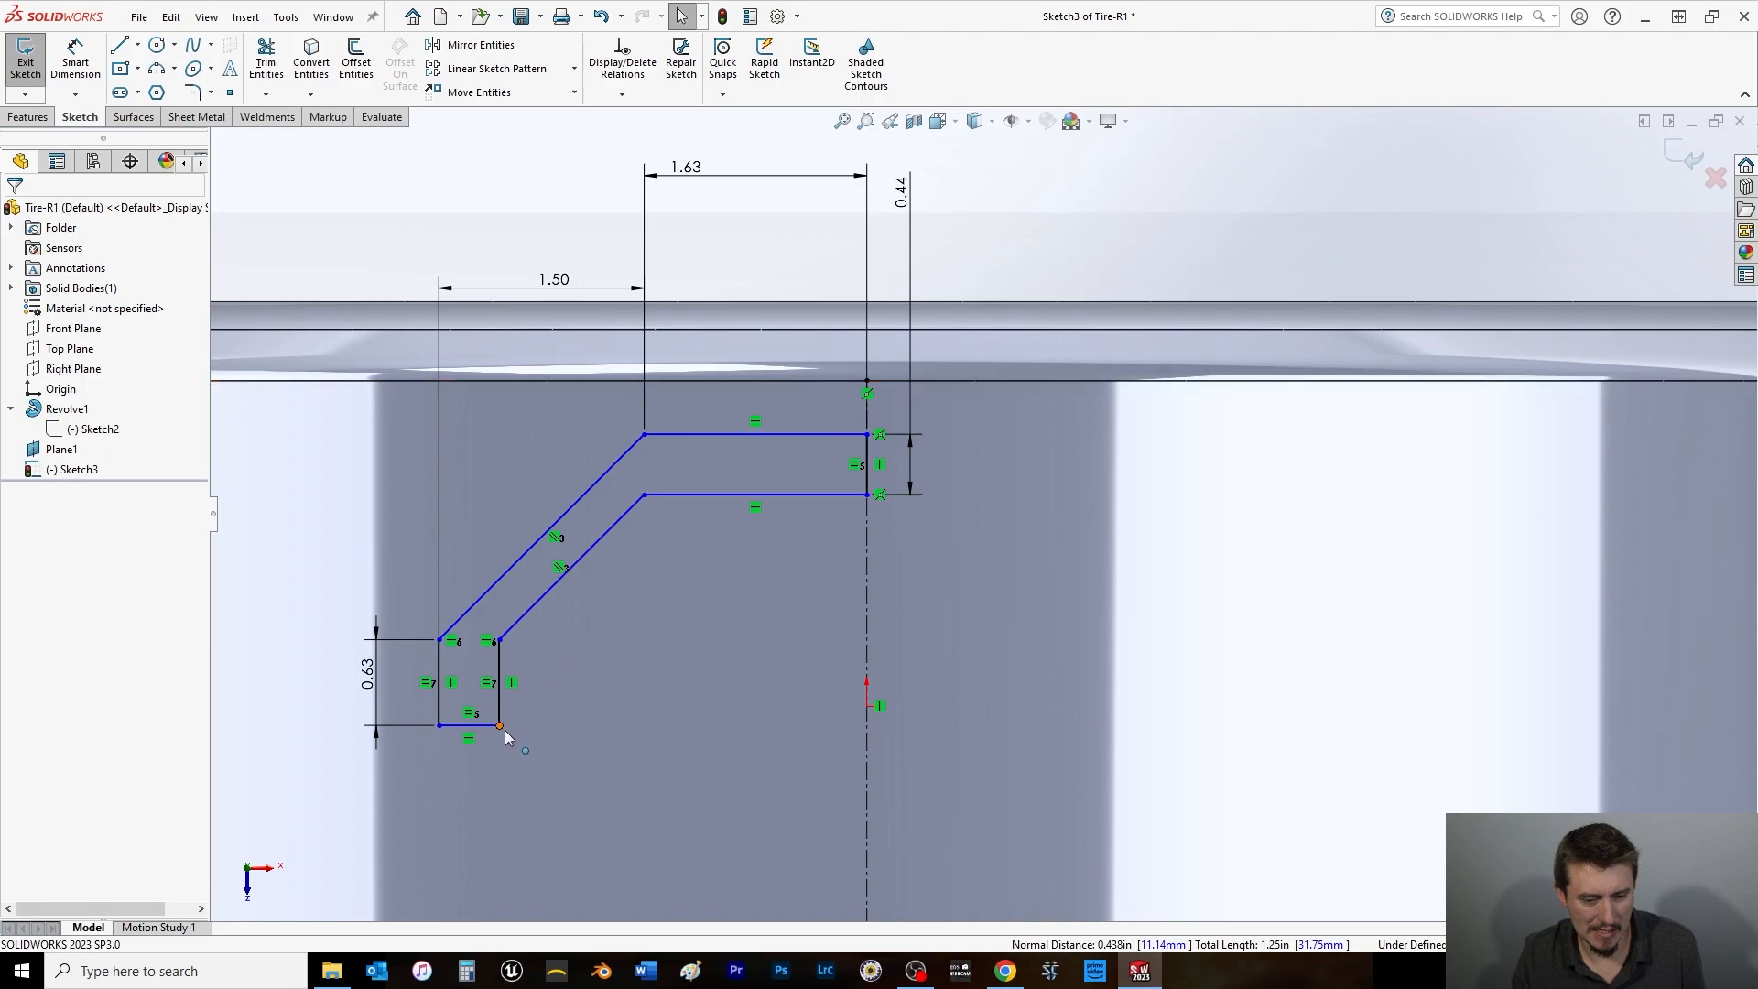
Shift the lug's inner bend corner and align it vertically with the outer bend corner.
drag(645, 494, 650, 474)
ctrl+click(645, 416)
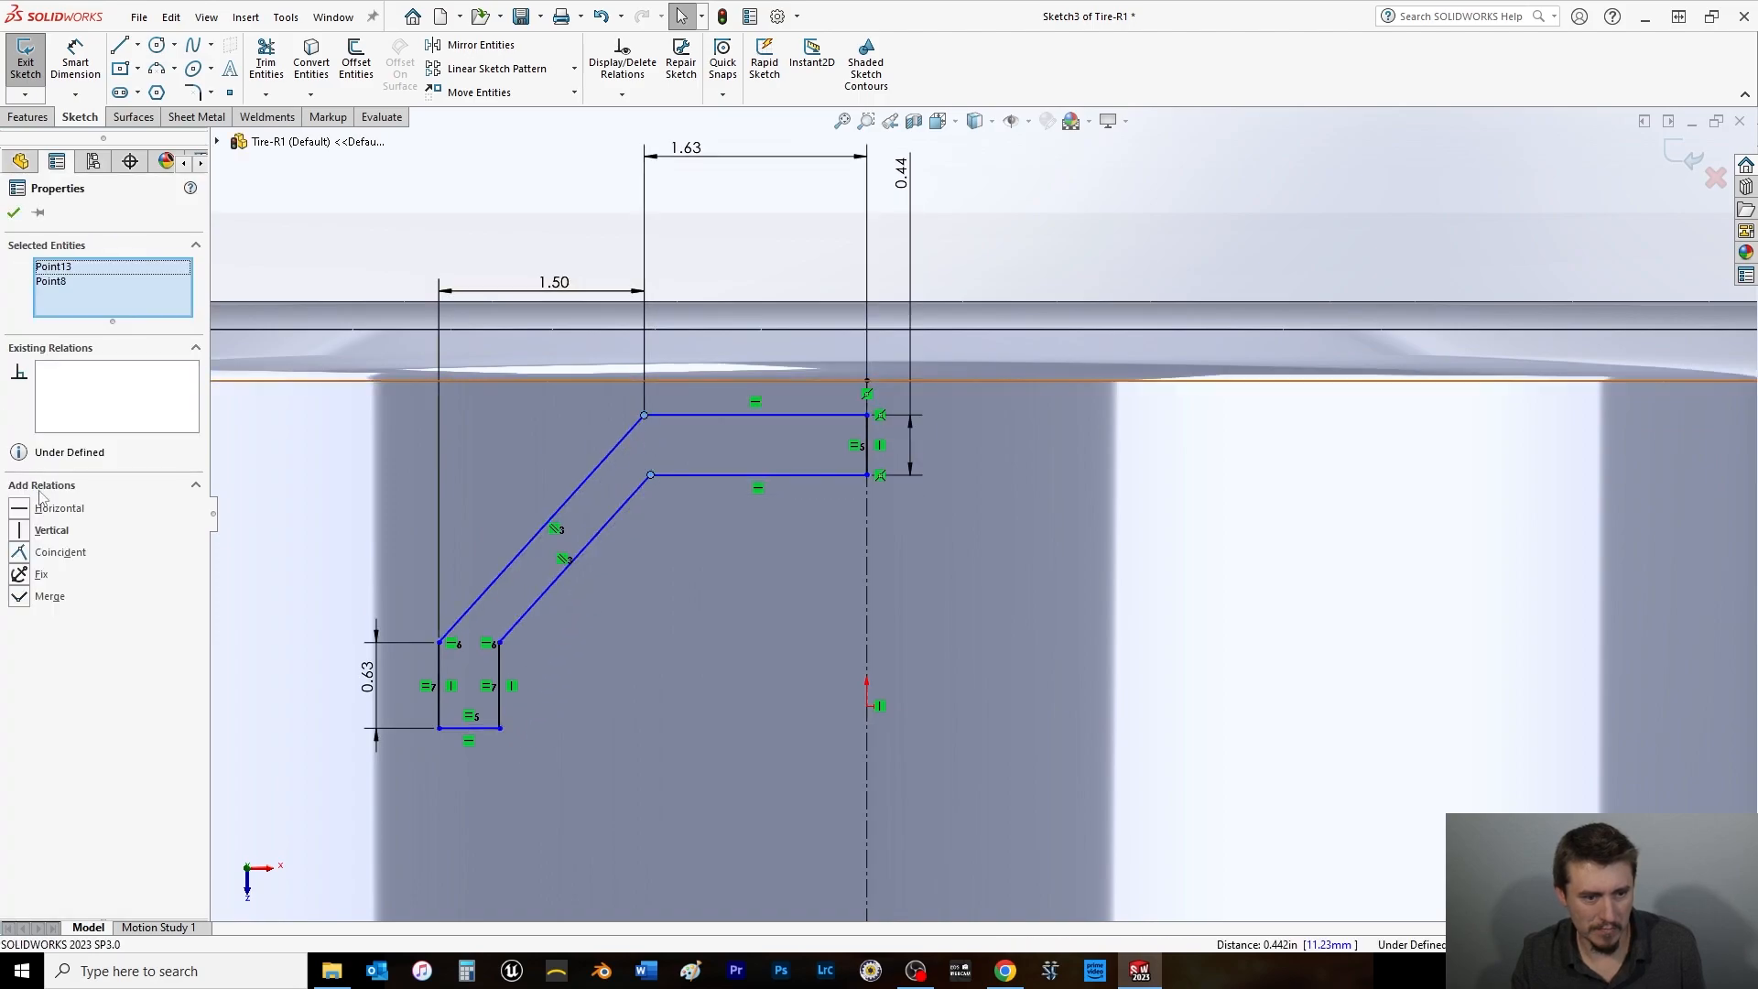
click(20, 530)
click(14, 212)
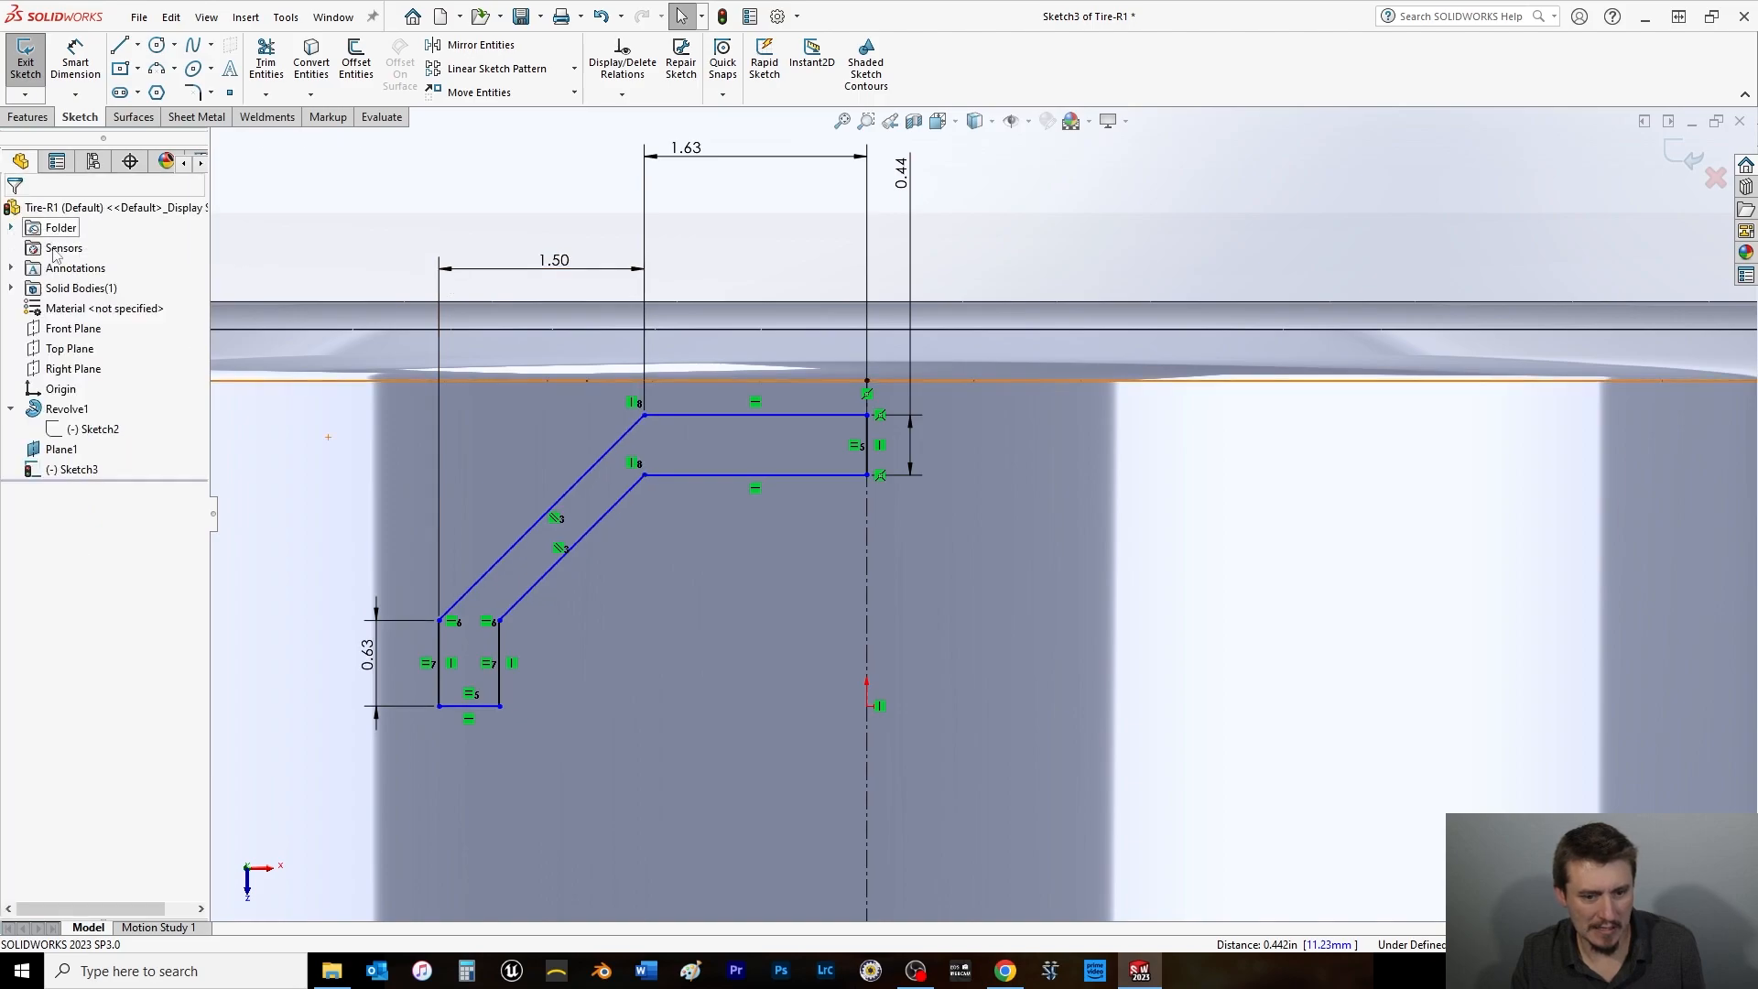
Add a driven dimension for the distance between the lug's two parallel slanted edges.
click(75, 62)
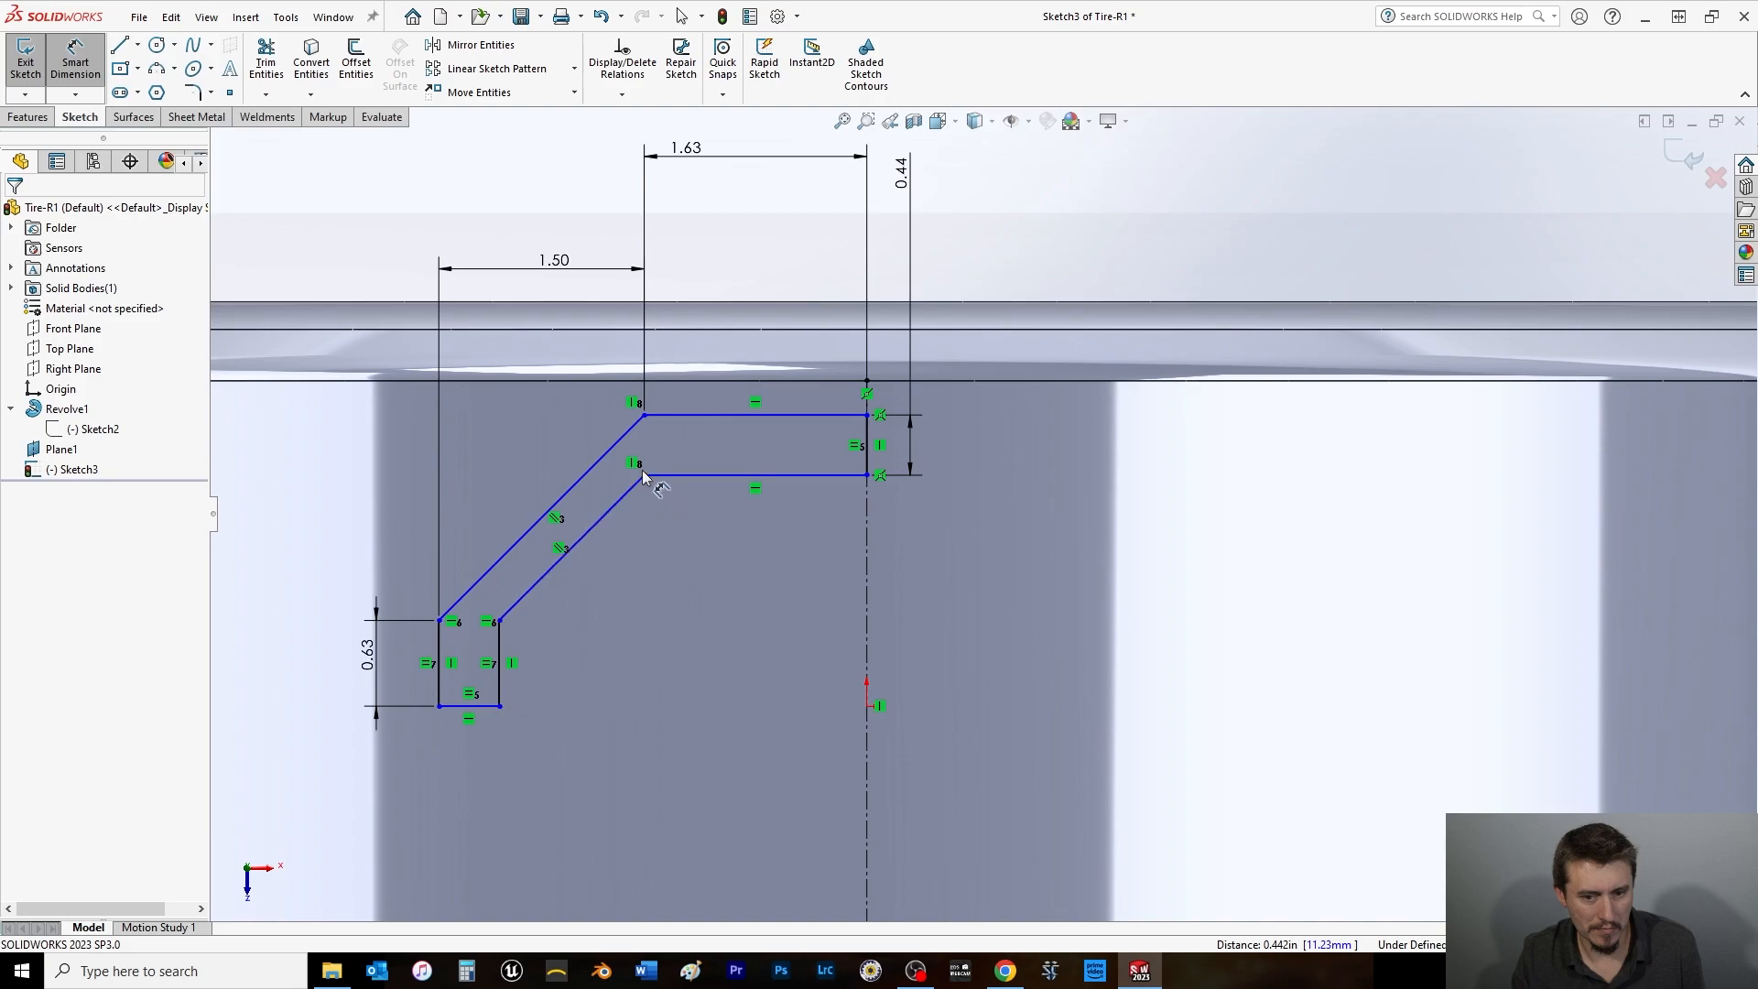
click(610, 513)
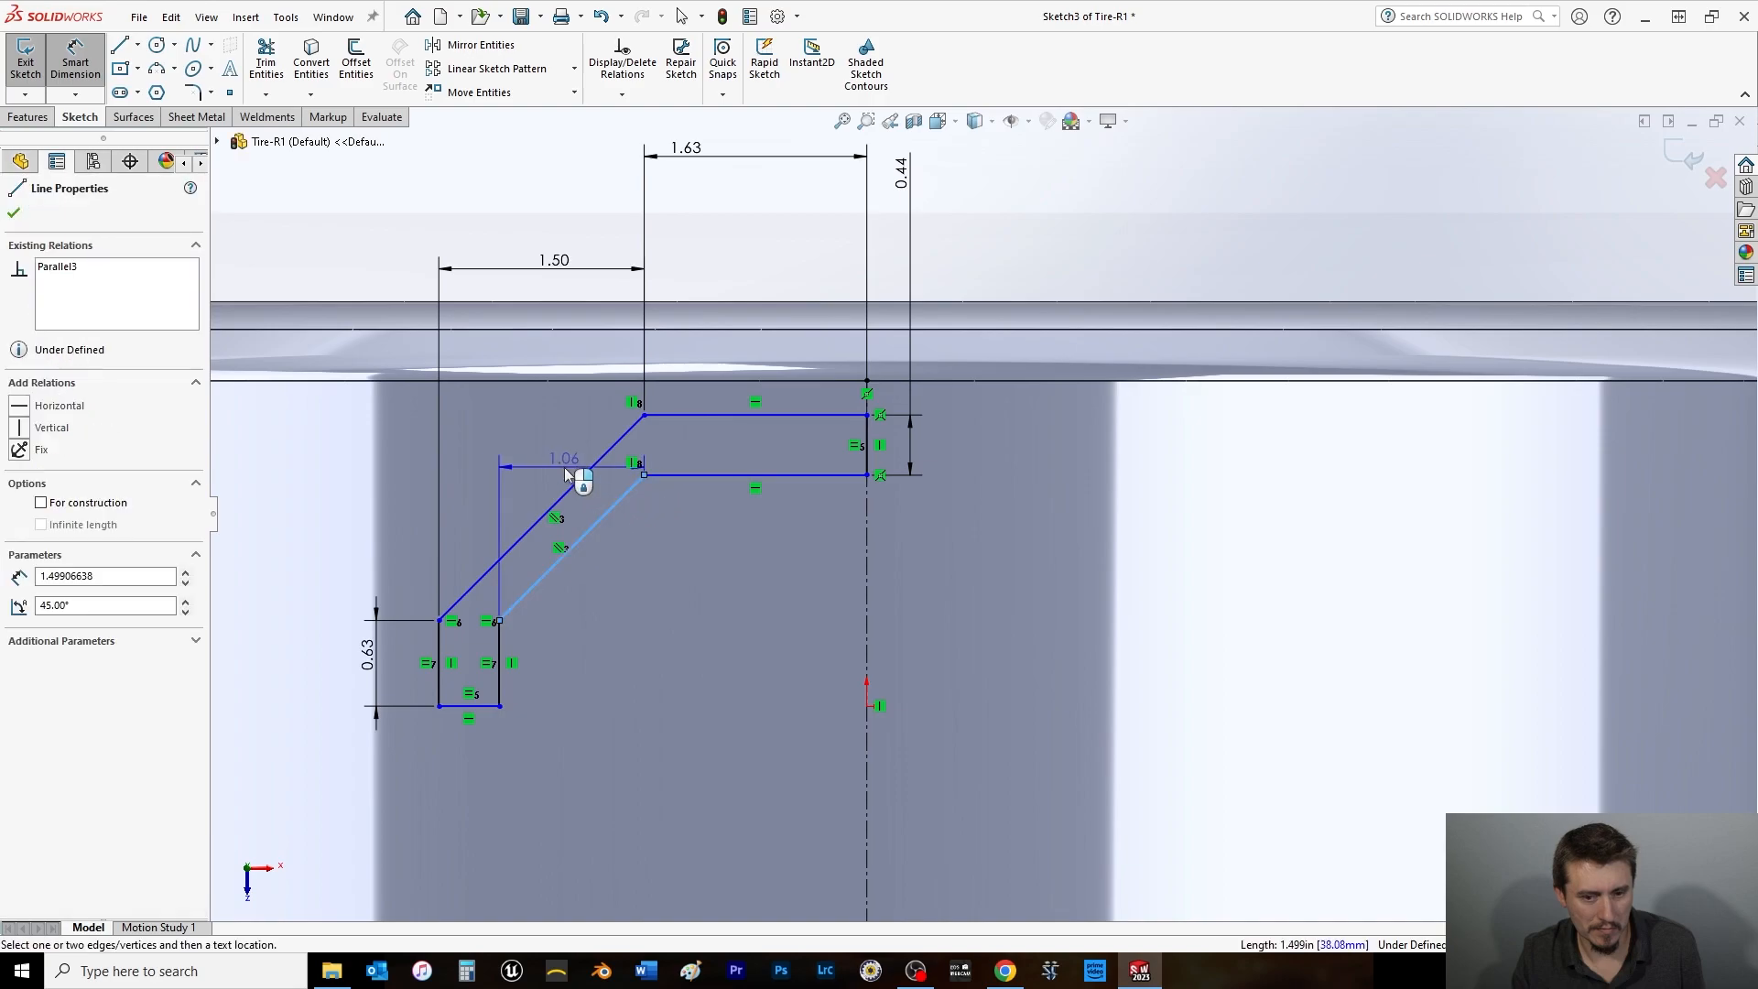
click(563, 491)
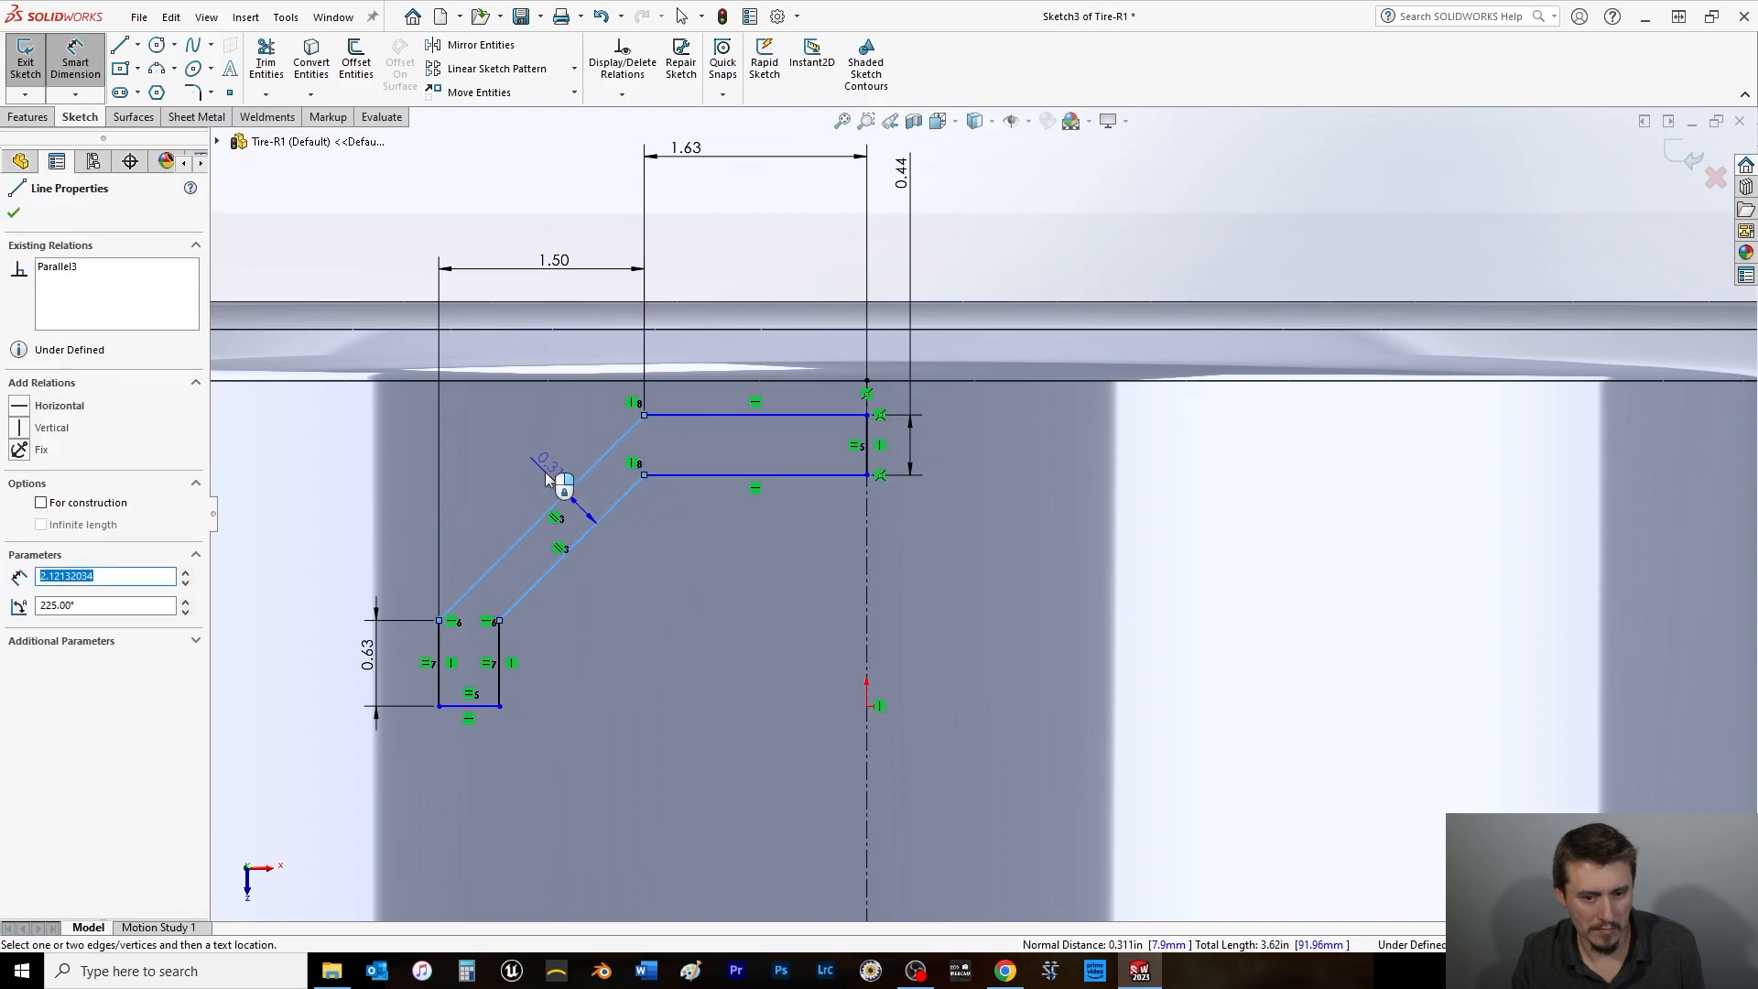
click(553, 472)
click(963, 485)
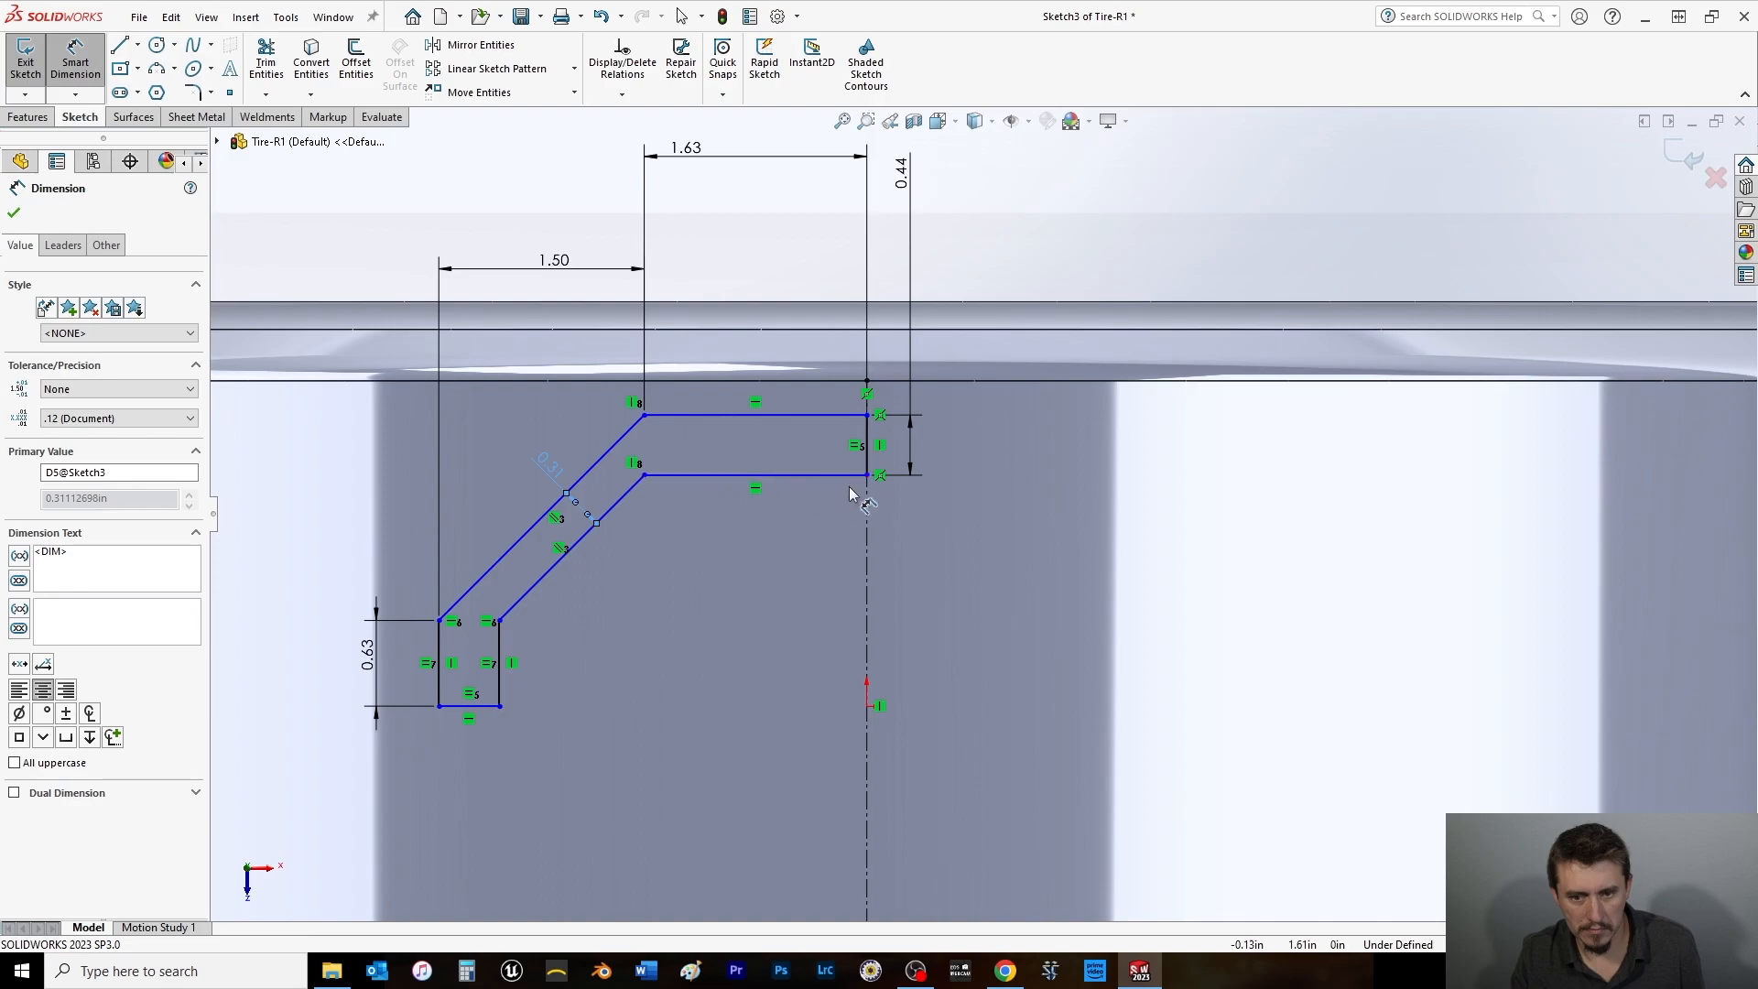
Dimension the gap between the lug's upper corner on the centerline and the edge of the tire's outer face as 0.25 in.
click(867, 416)
click(892, 381)
click(1029, 197)
text(.25)
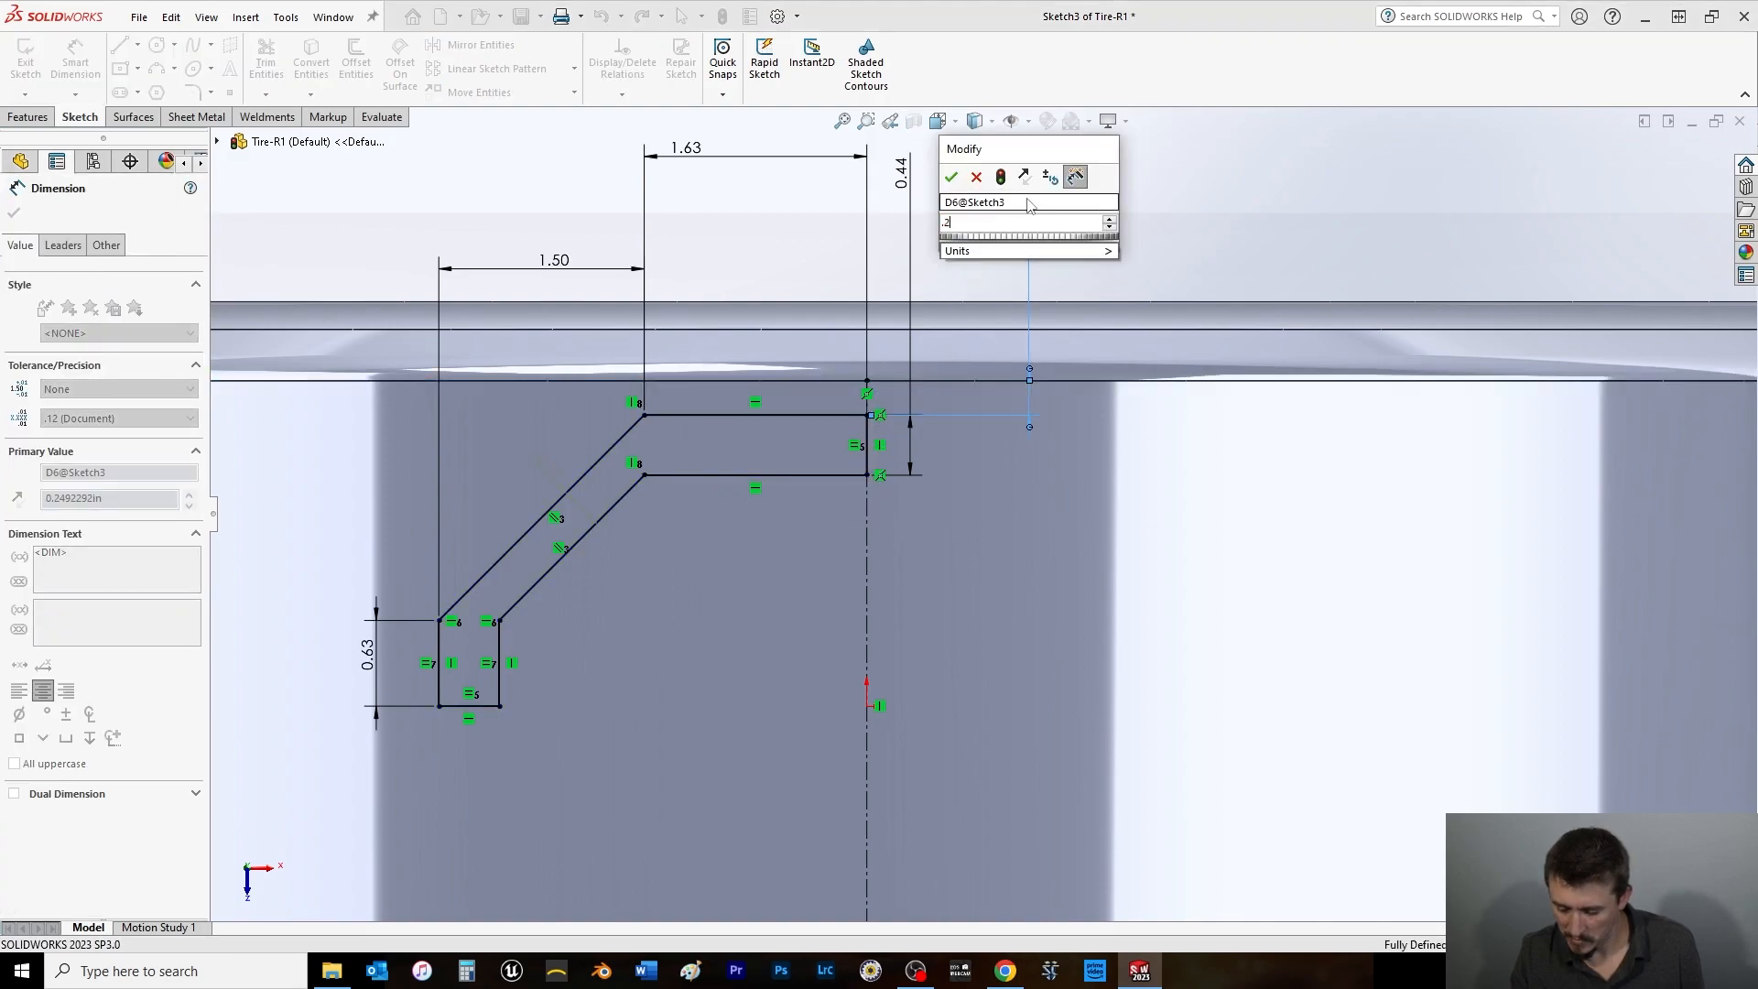
key(Return)
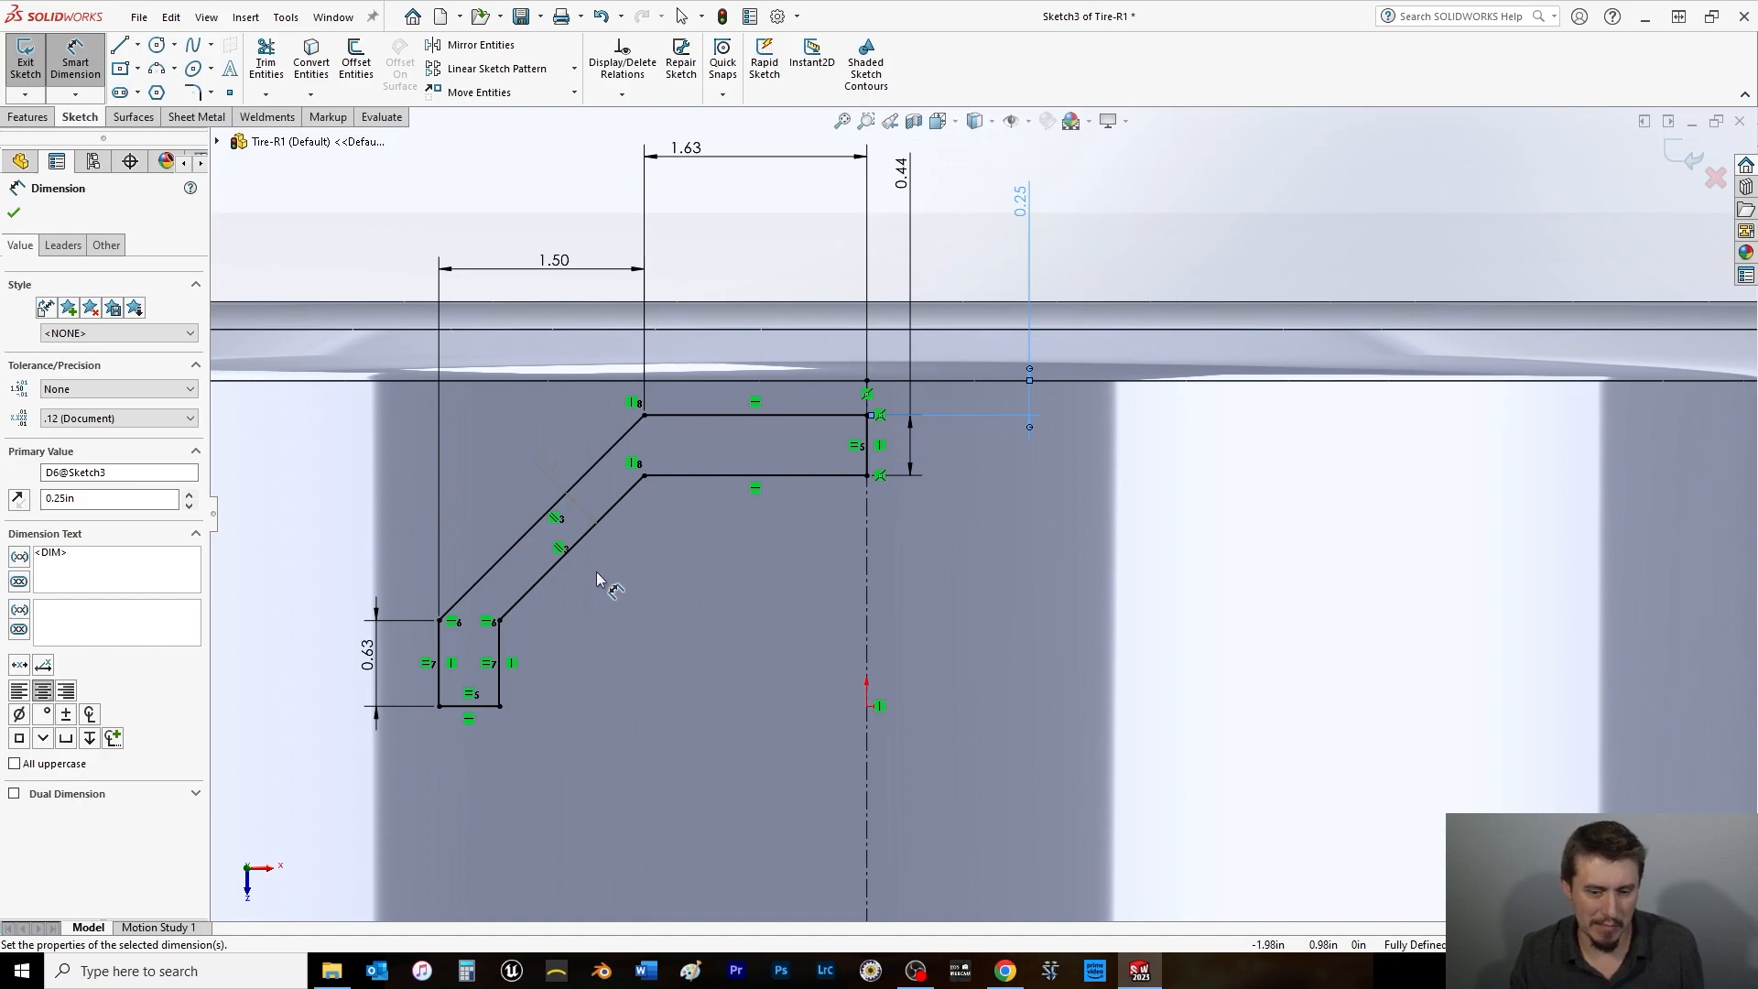
key(z)
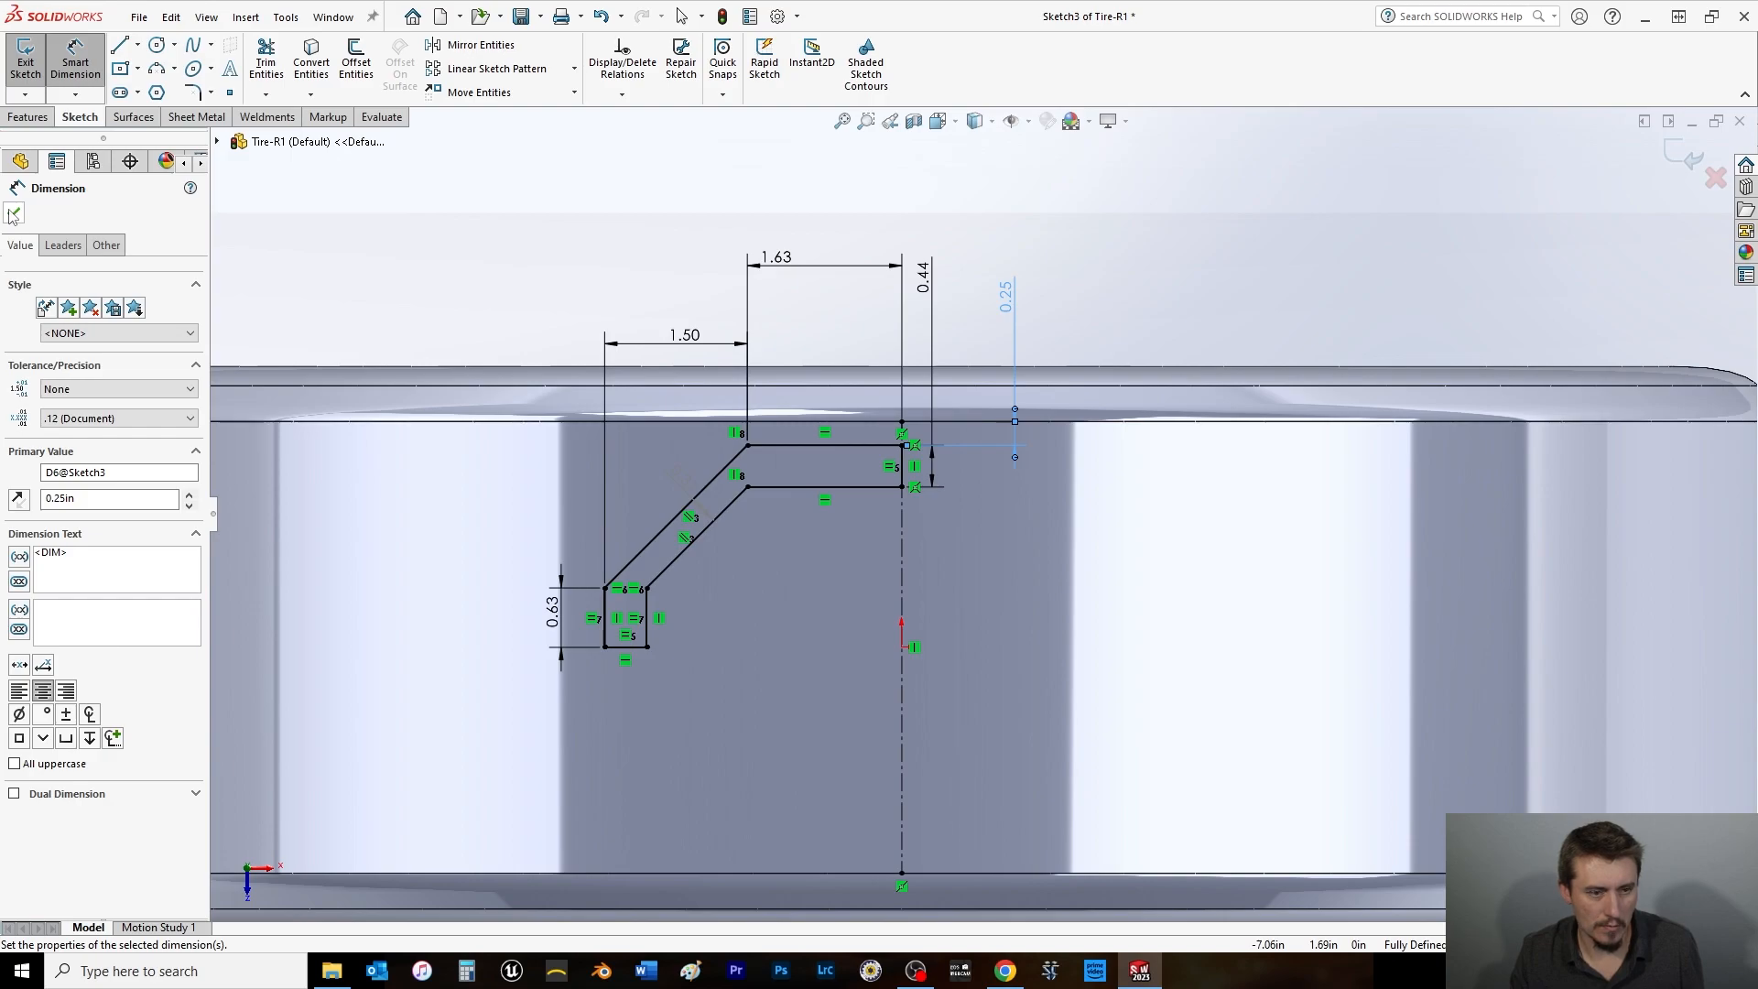
click(13, 214)
Exit the finished tread-lug sketch.
click(22, 119)
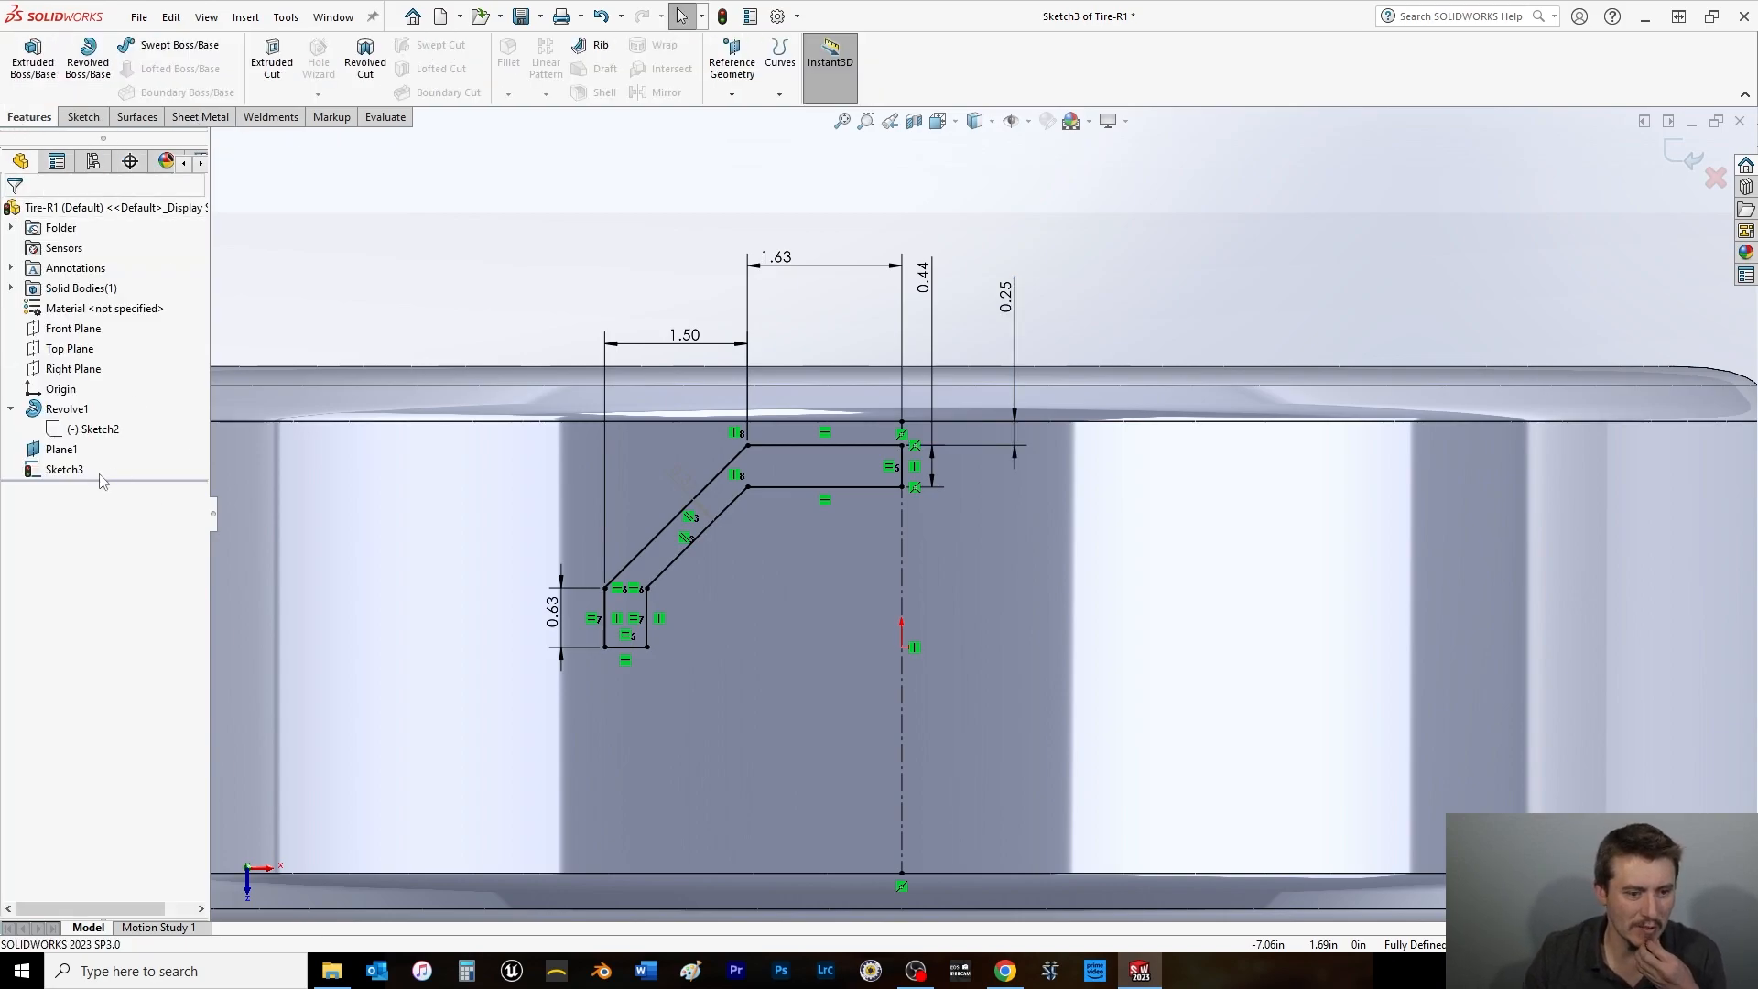
click(82, 118)
click(25, 61)
Wrap the lug sketch onto the tire's outer cylindrical face as an emboss with a thickness of 0.25 in.
click(66, 470)
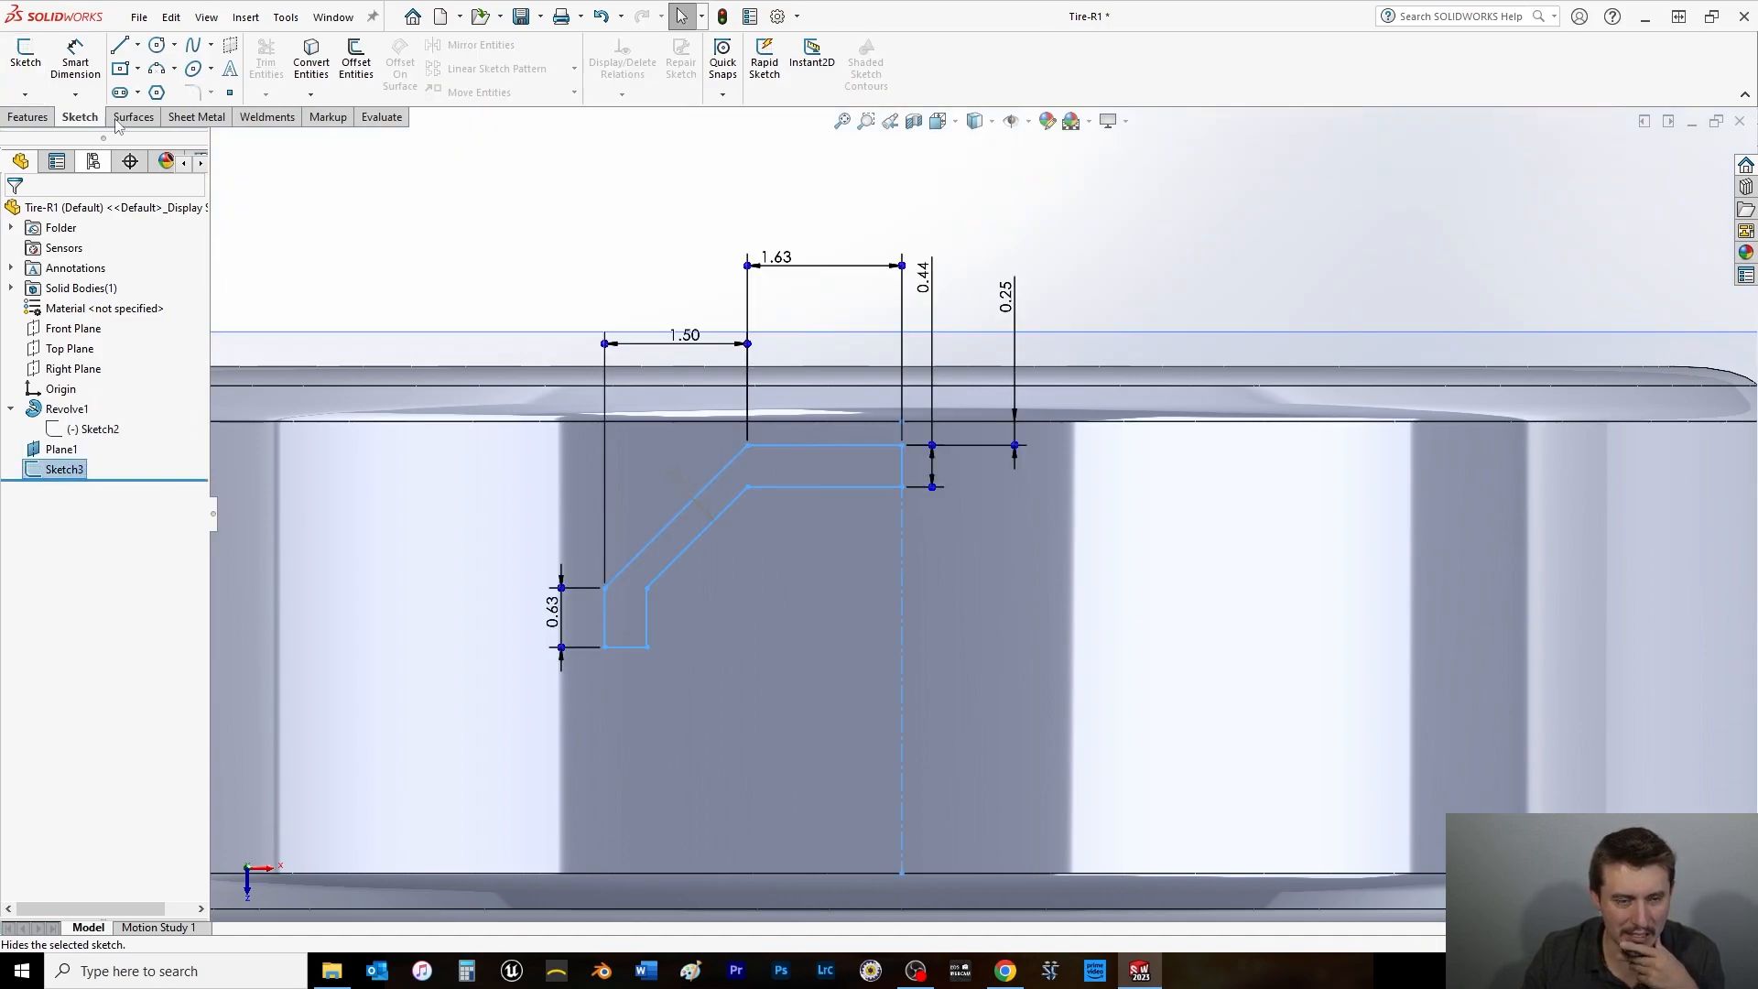
click(27, 117)
click(658, 46)
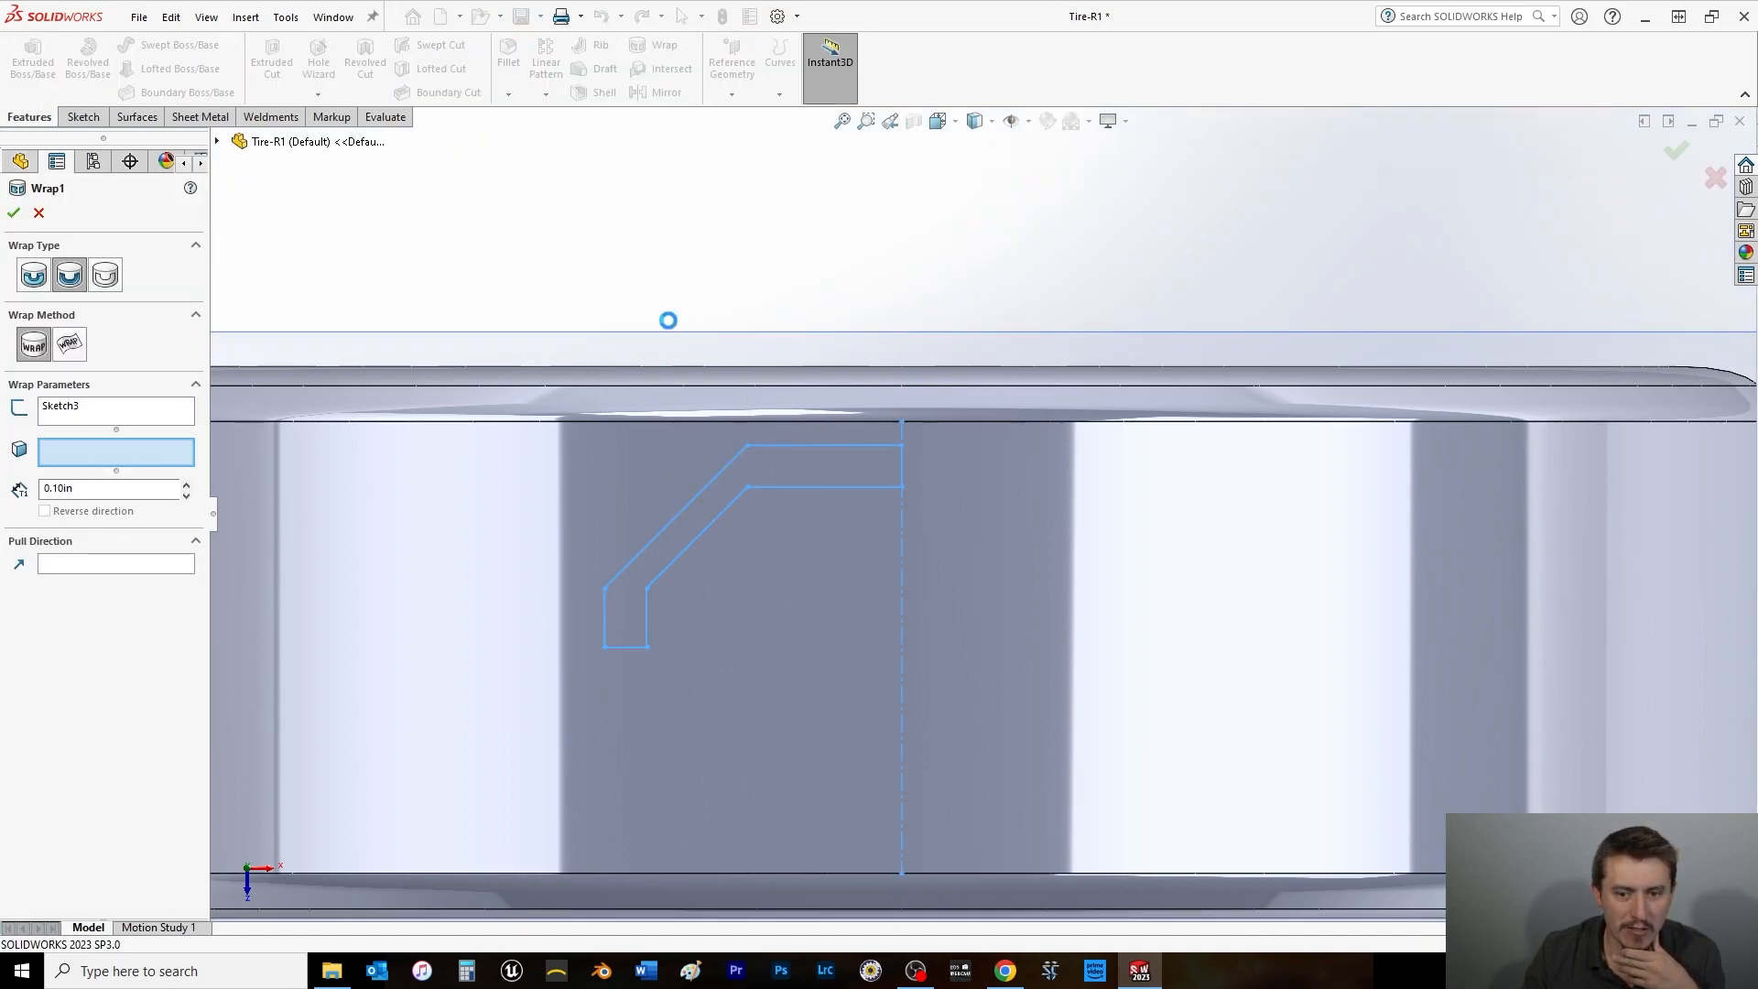
click(453, 691)
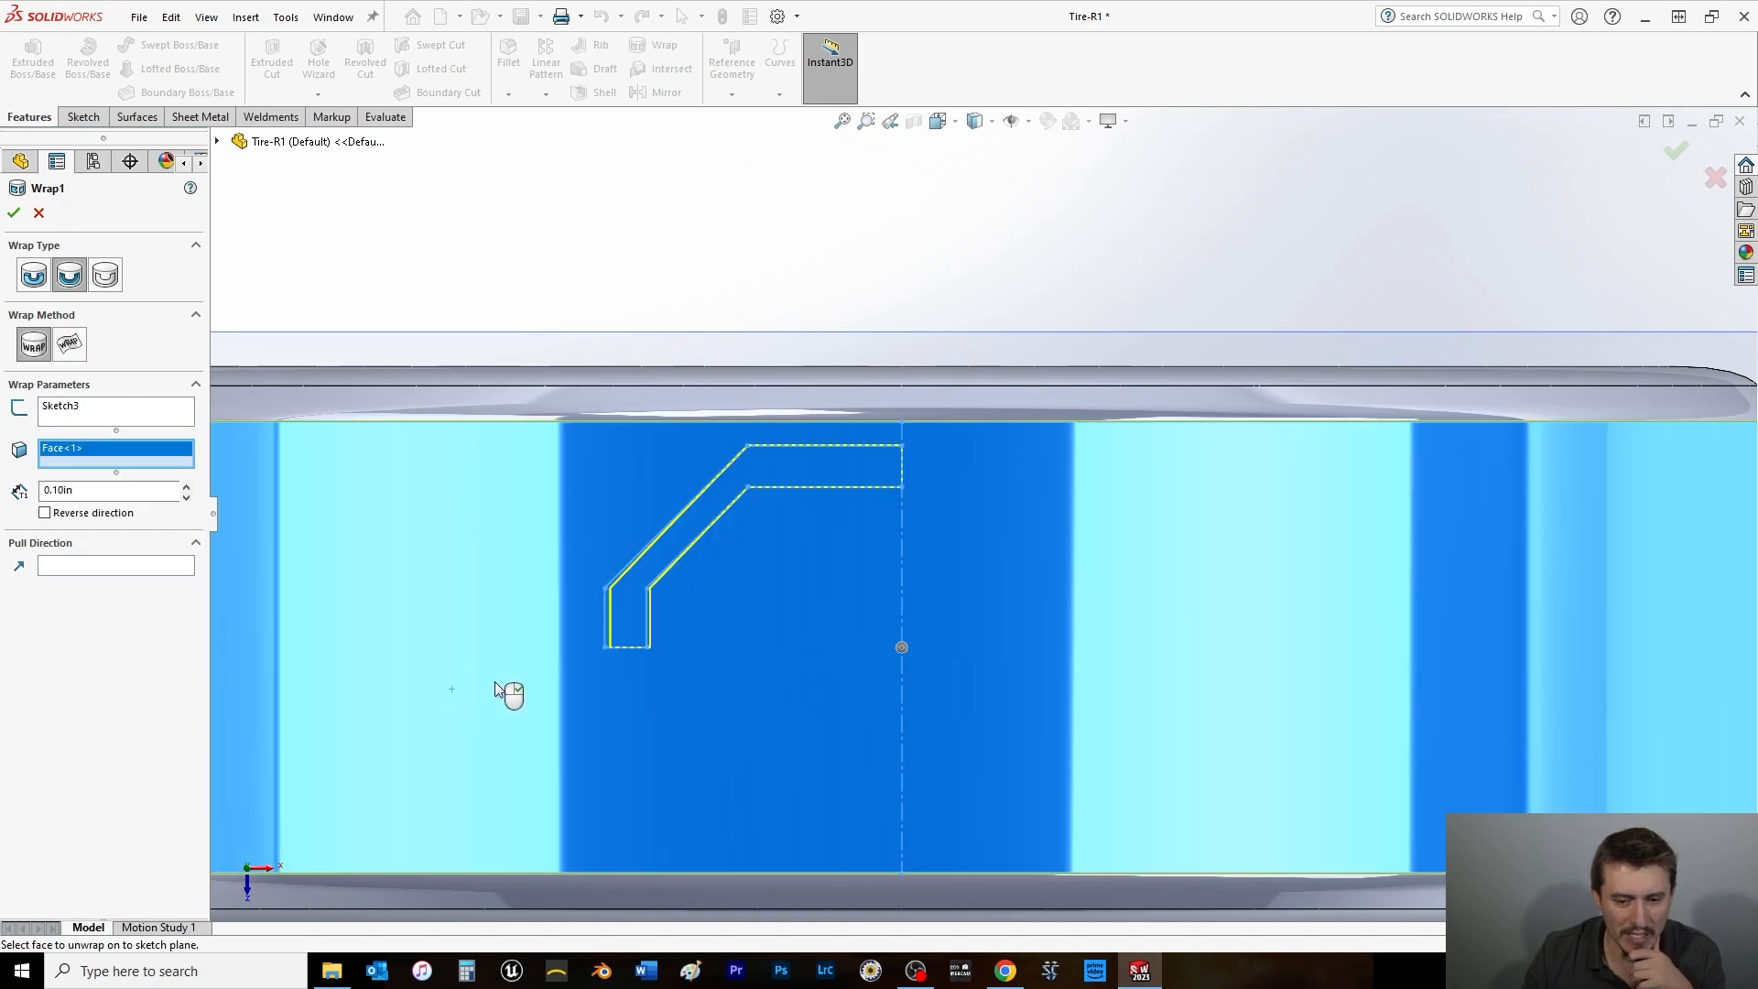
click(30, 277)
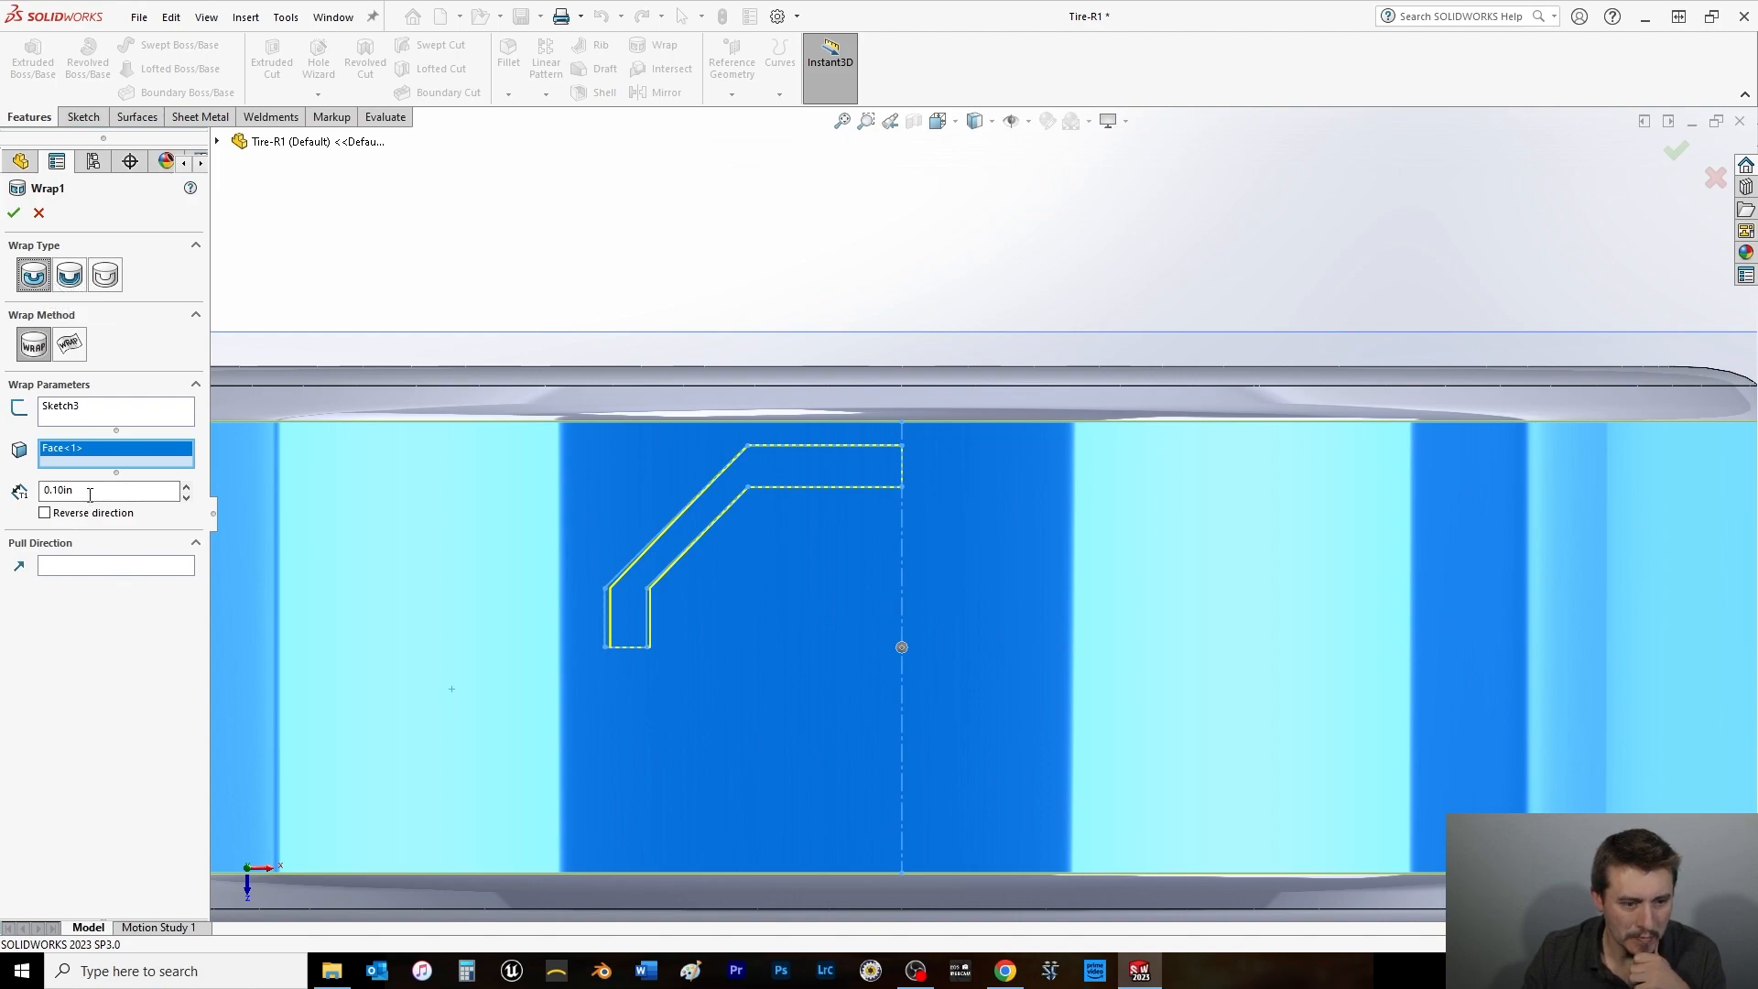
drag(90, 495, 9, 499)
text(.)
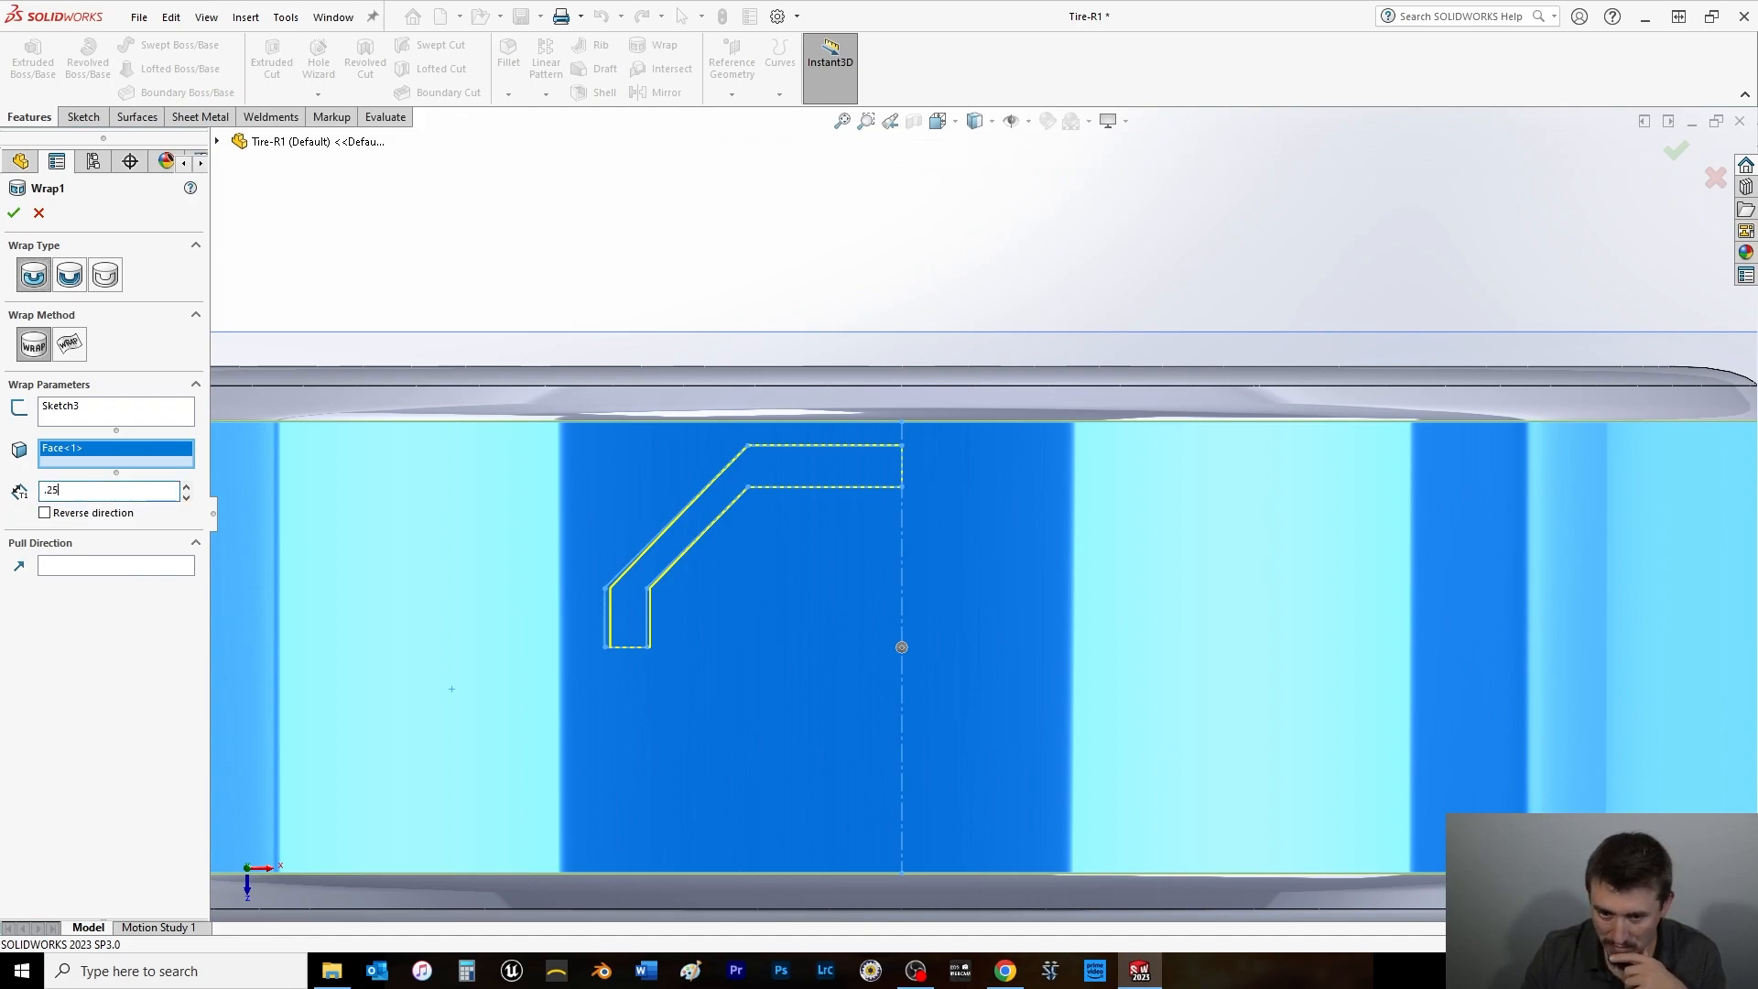
click(13, 212)
Inspect the embossed lug on the tire from an angle and from the front, then view the model normal to Plane1.
middle_drag(738, 689, 782, 433)
scroll(747, 467, up, 6)
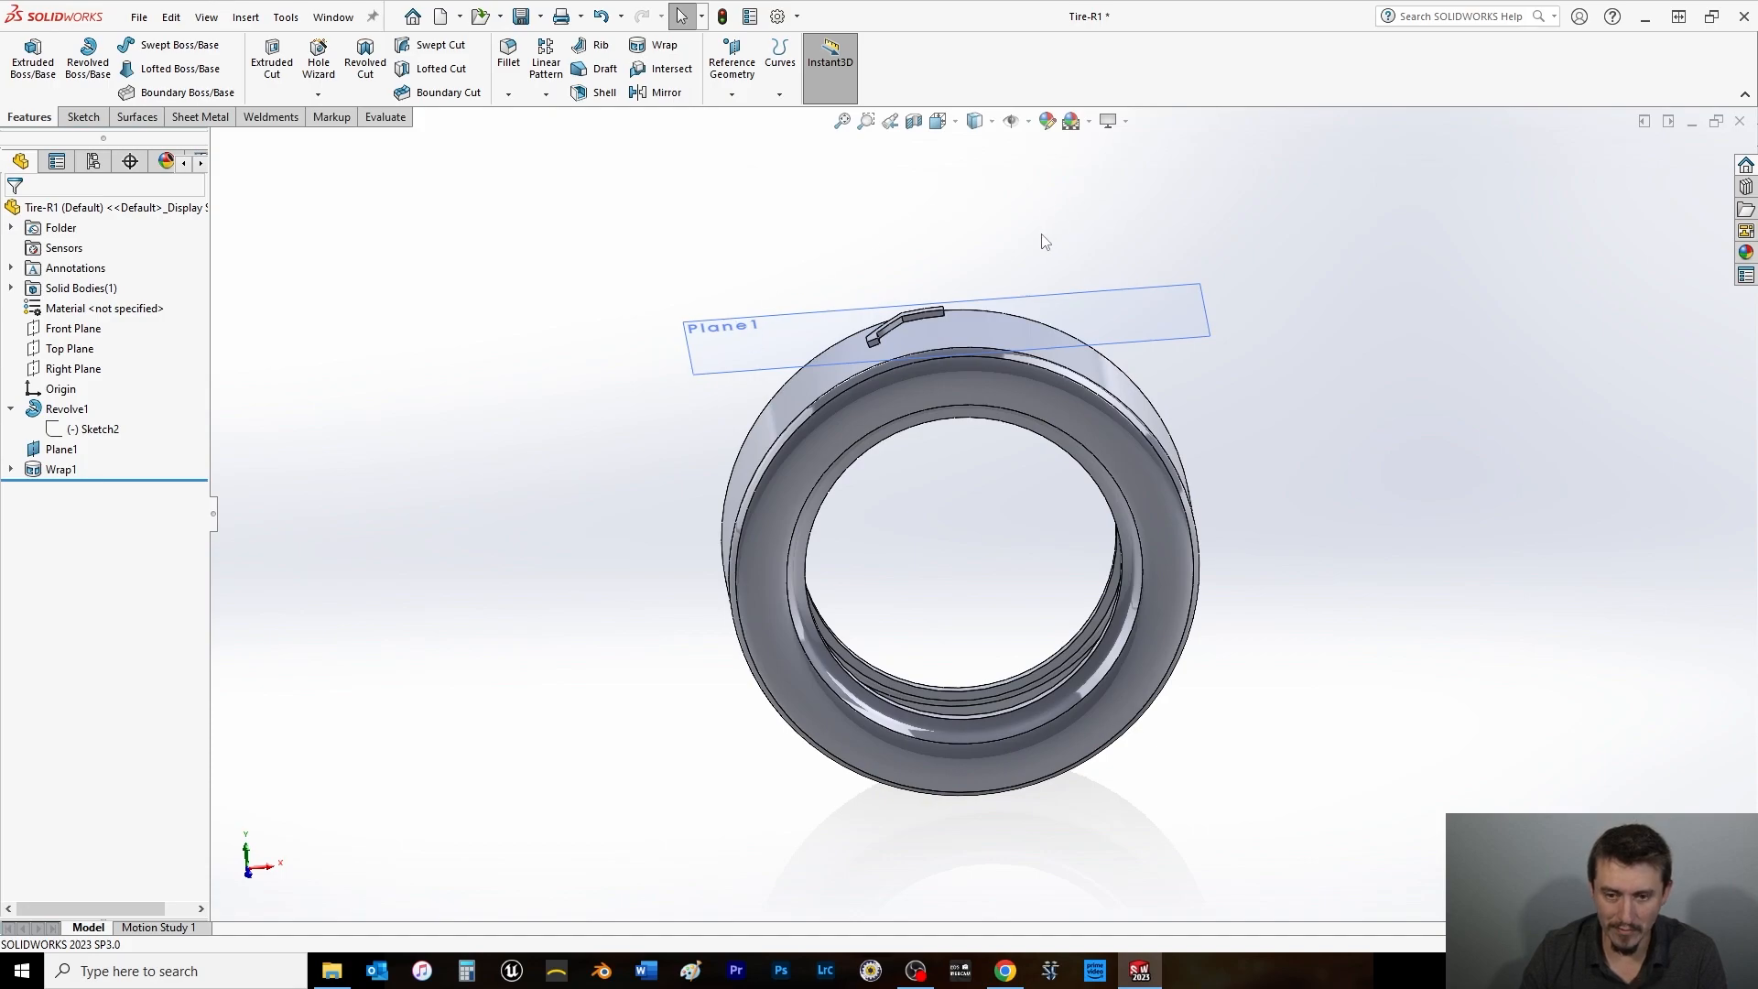
key(space)
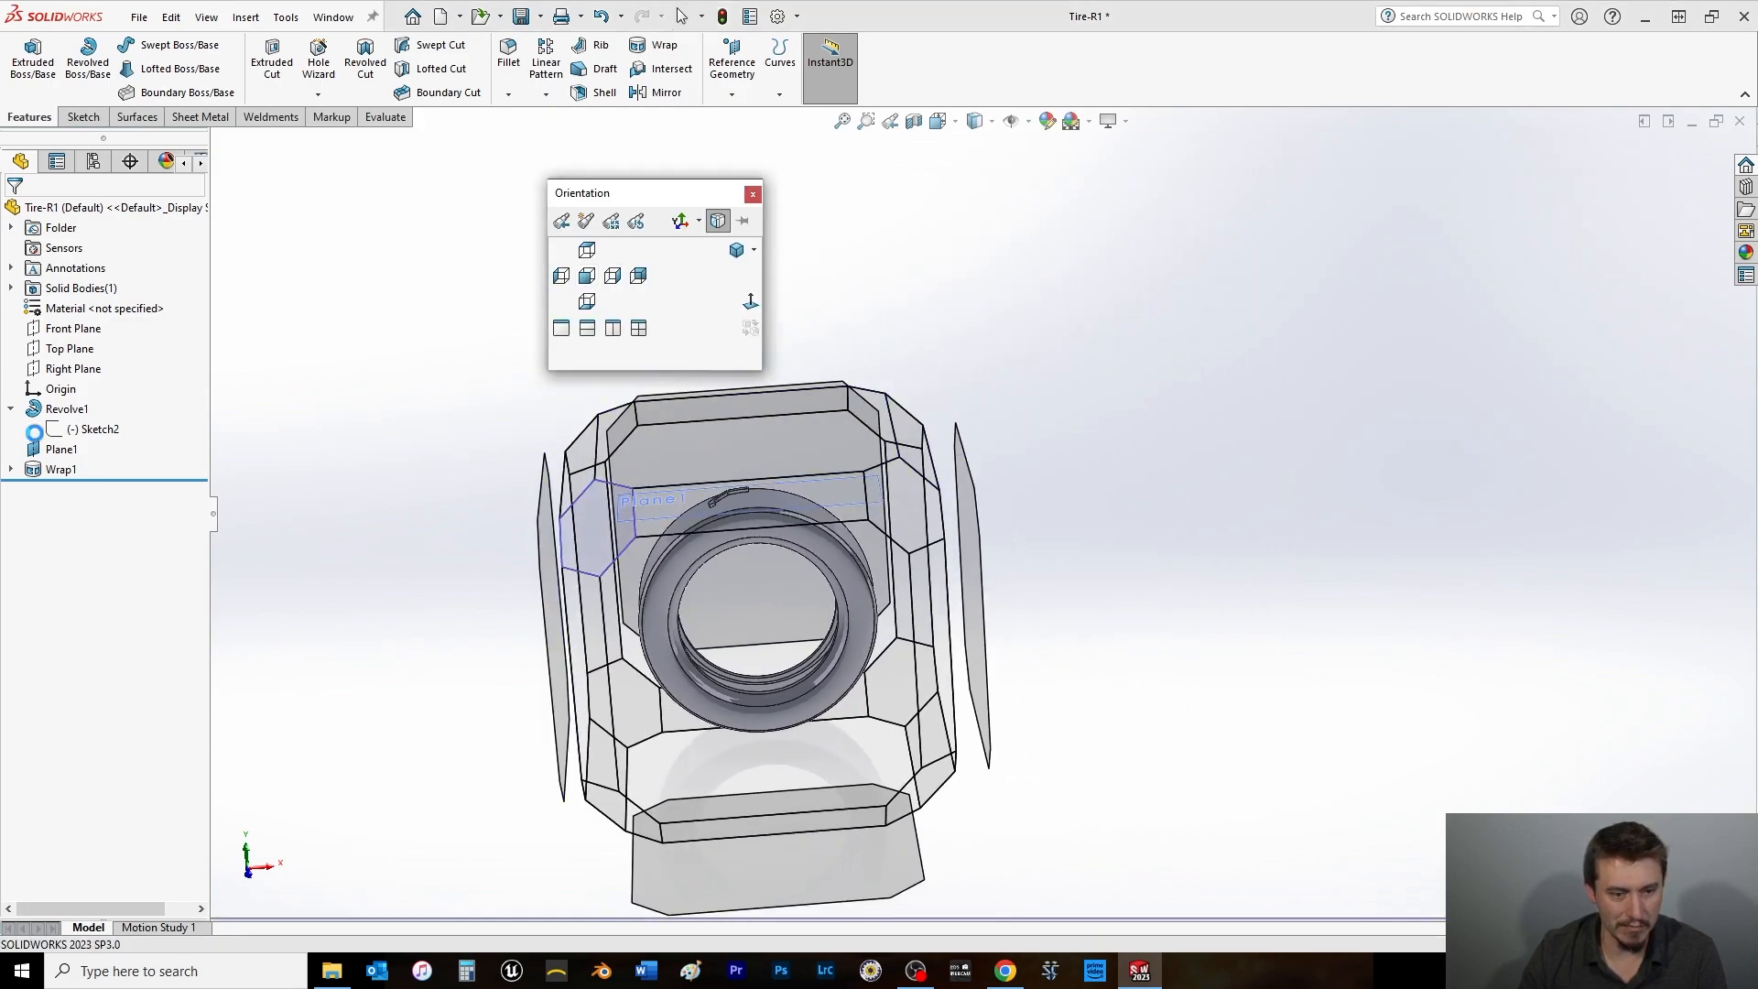
click(328, 356)
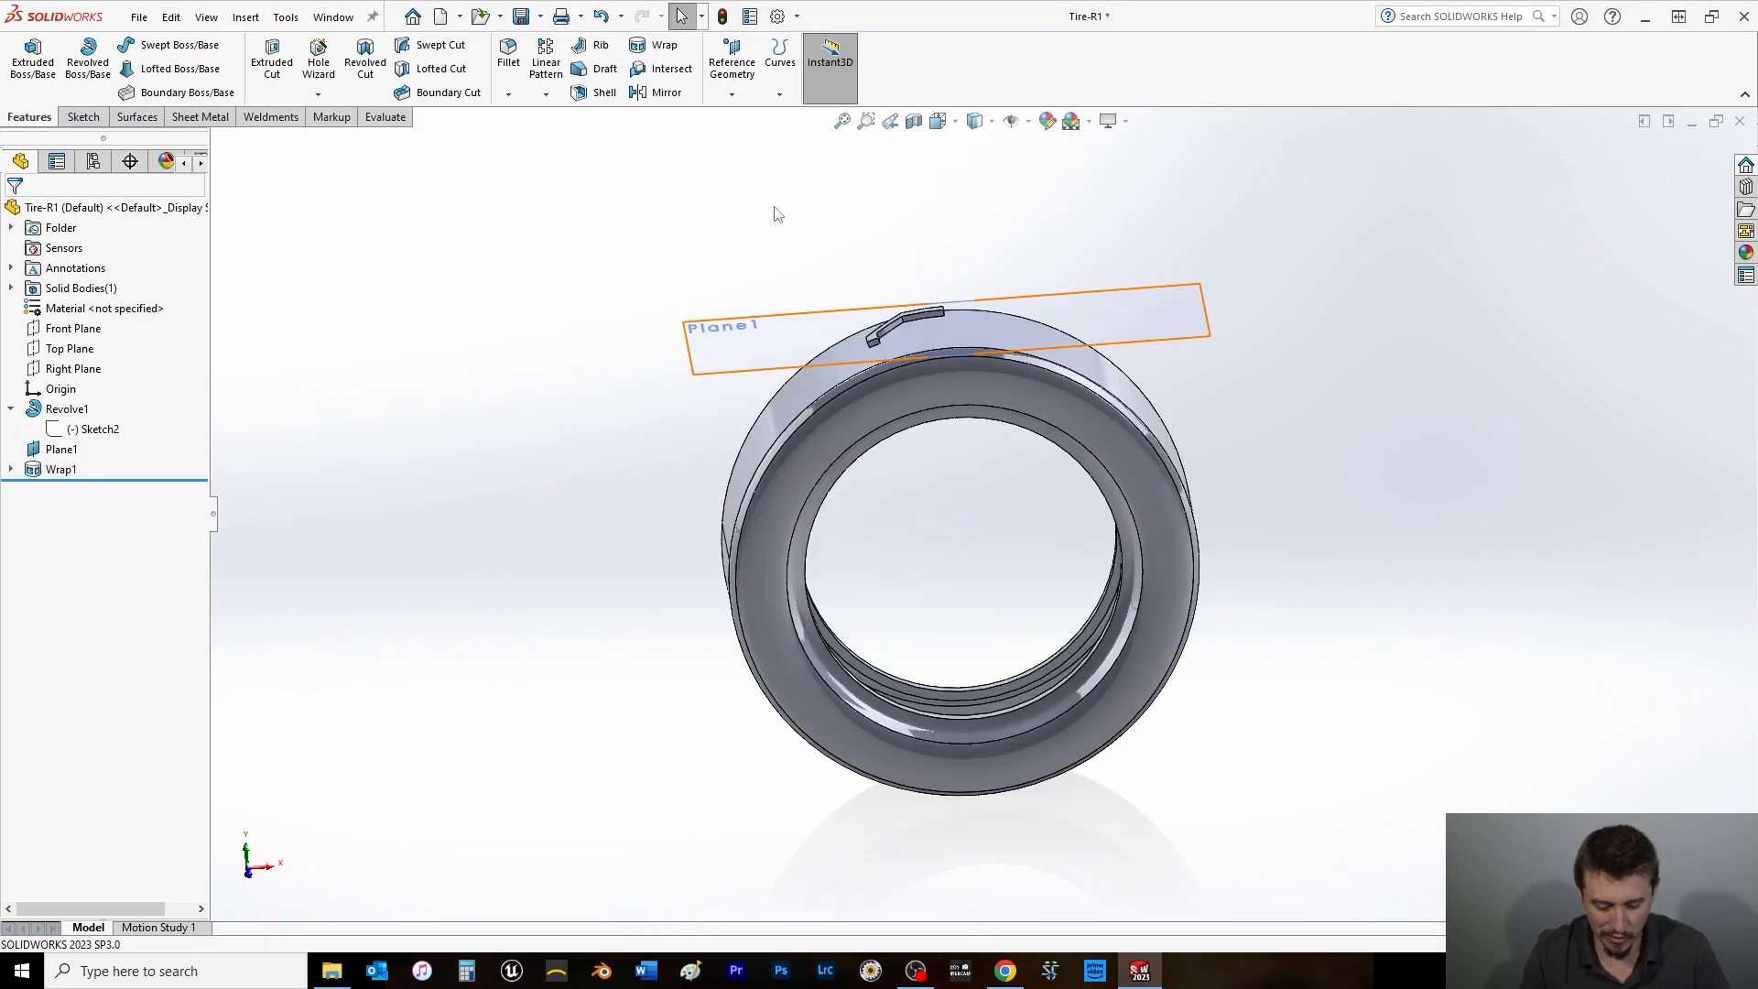
key(ctrl+8)
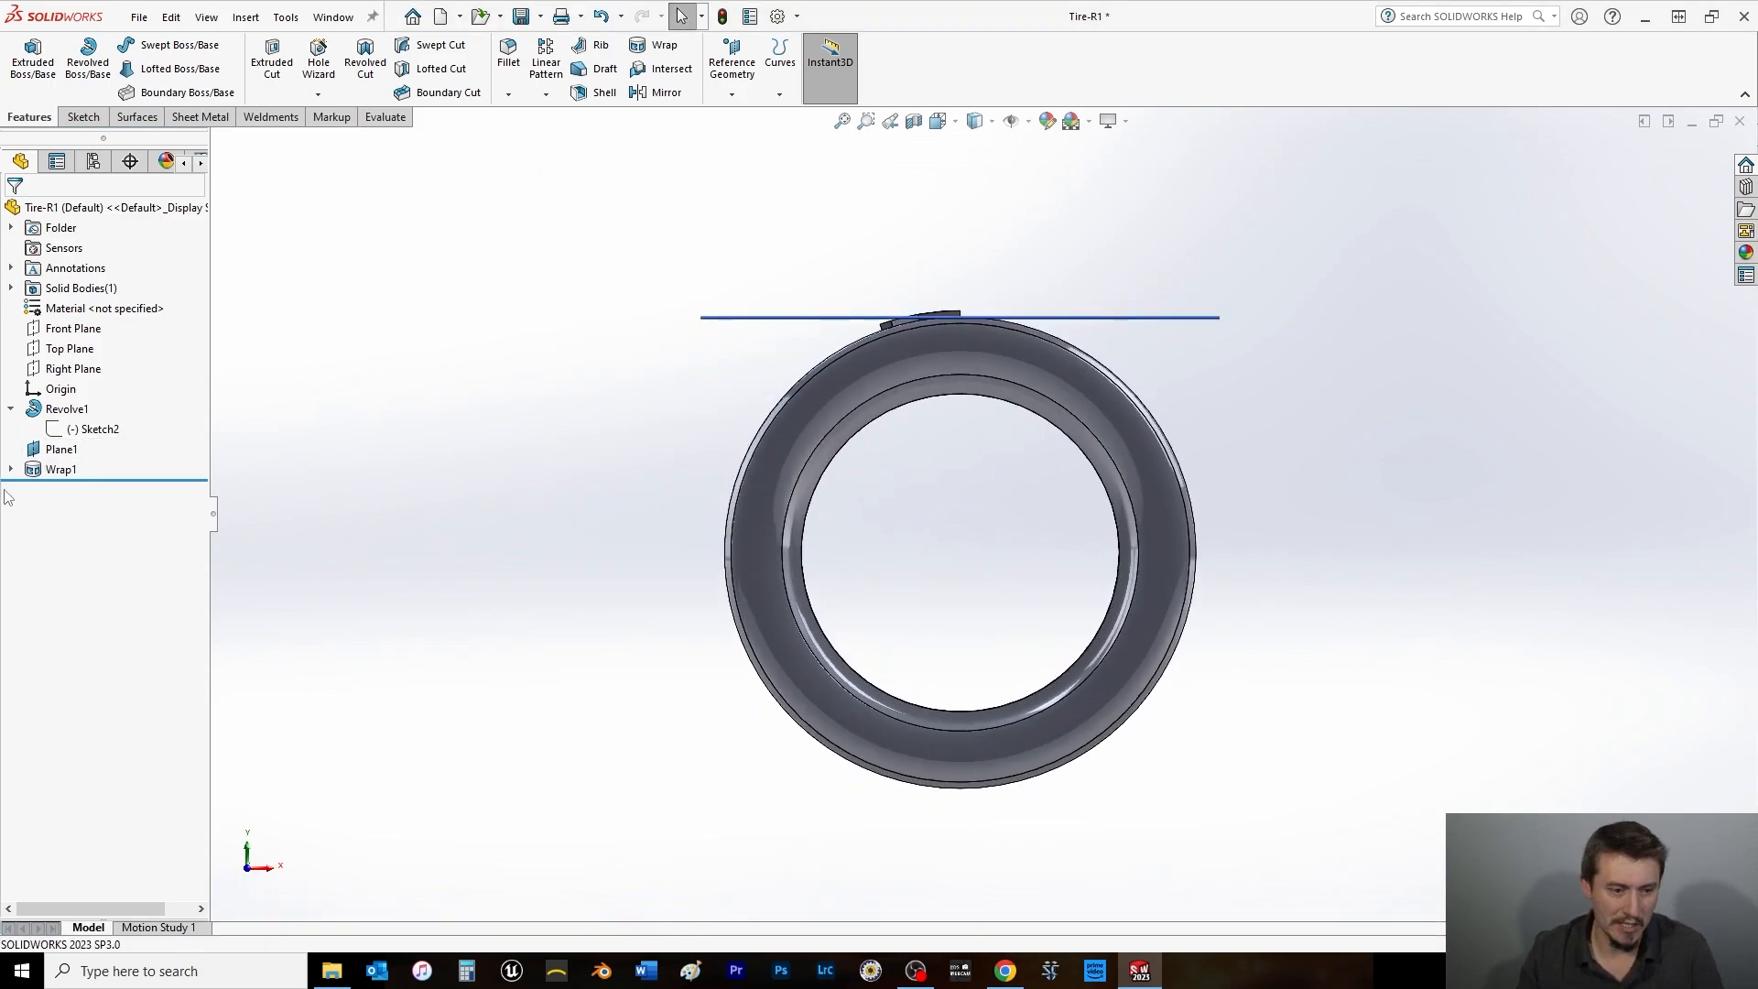
click(50, 450)
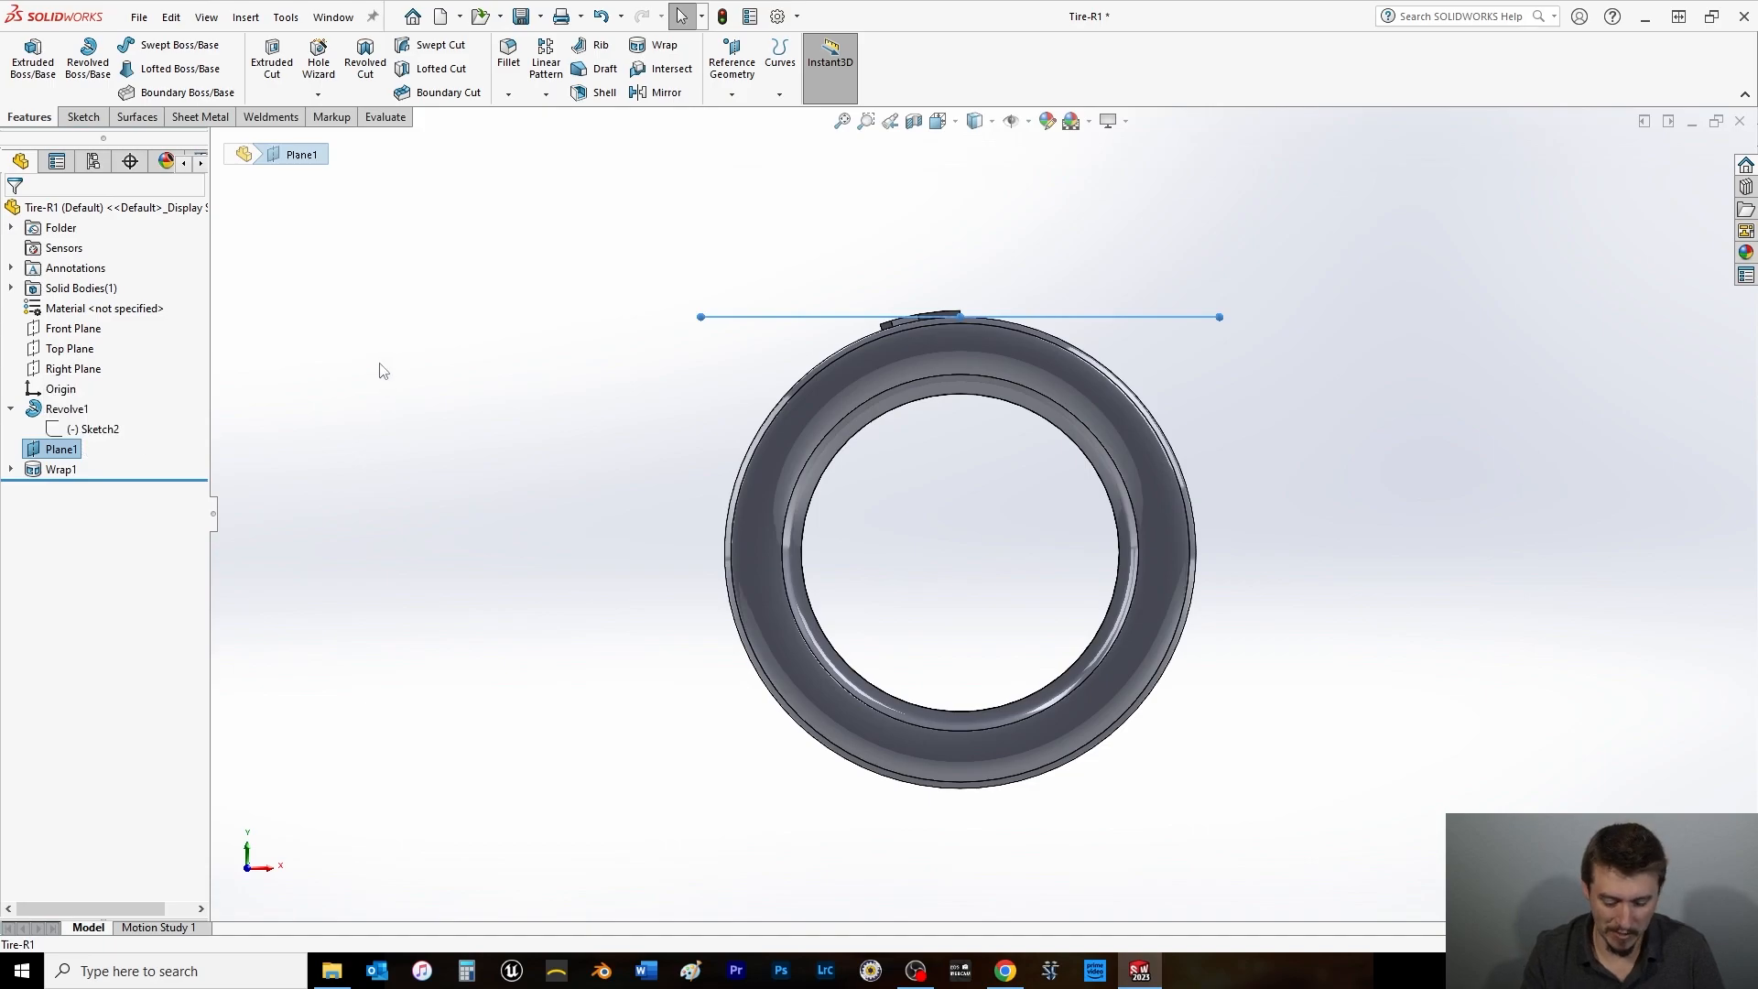
key(ctrl+8)
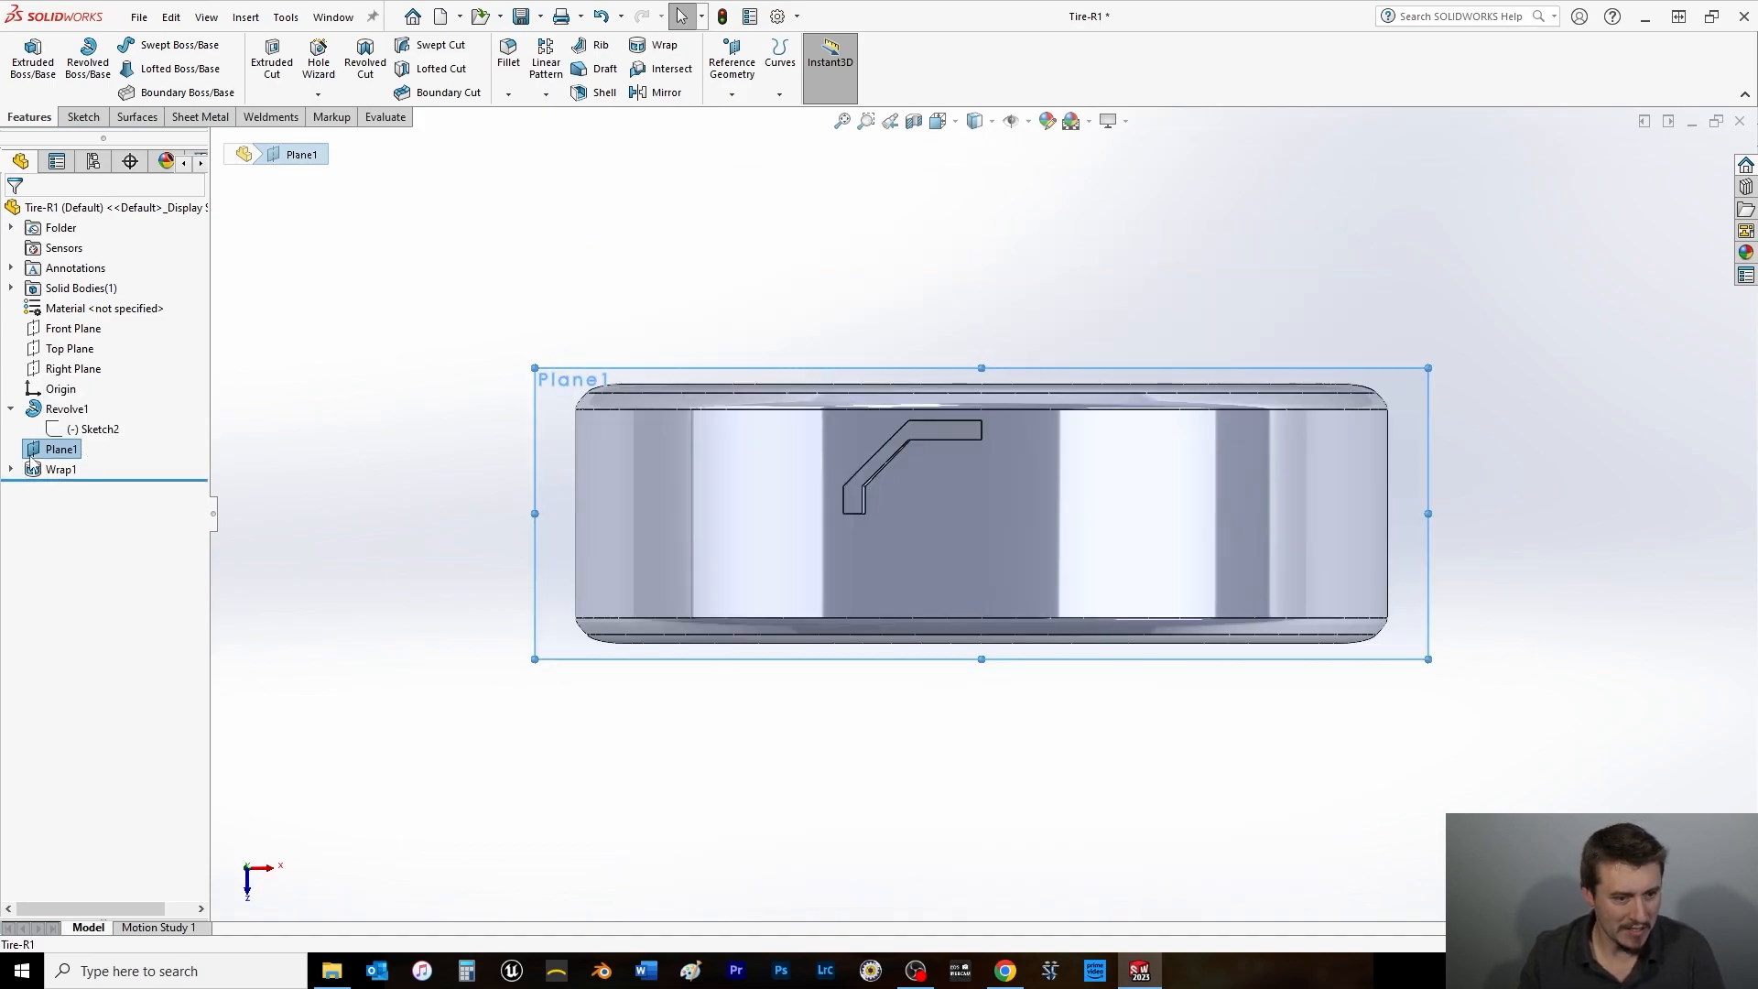
Open the wrapped lug's sketch for editing, examine its dimensions and relations, and exit the sketch.
click(91, 429)
click(11, 468)
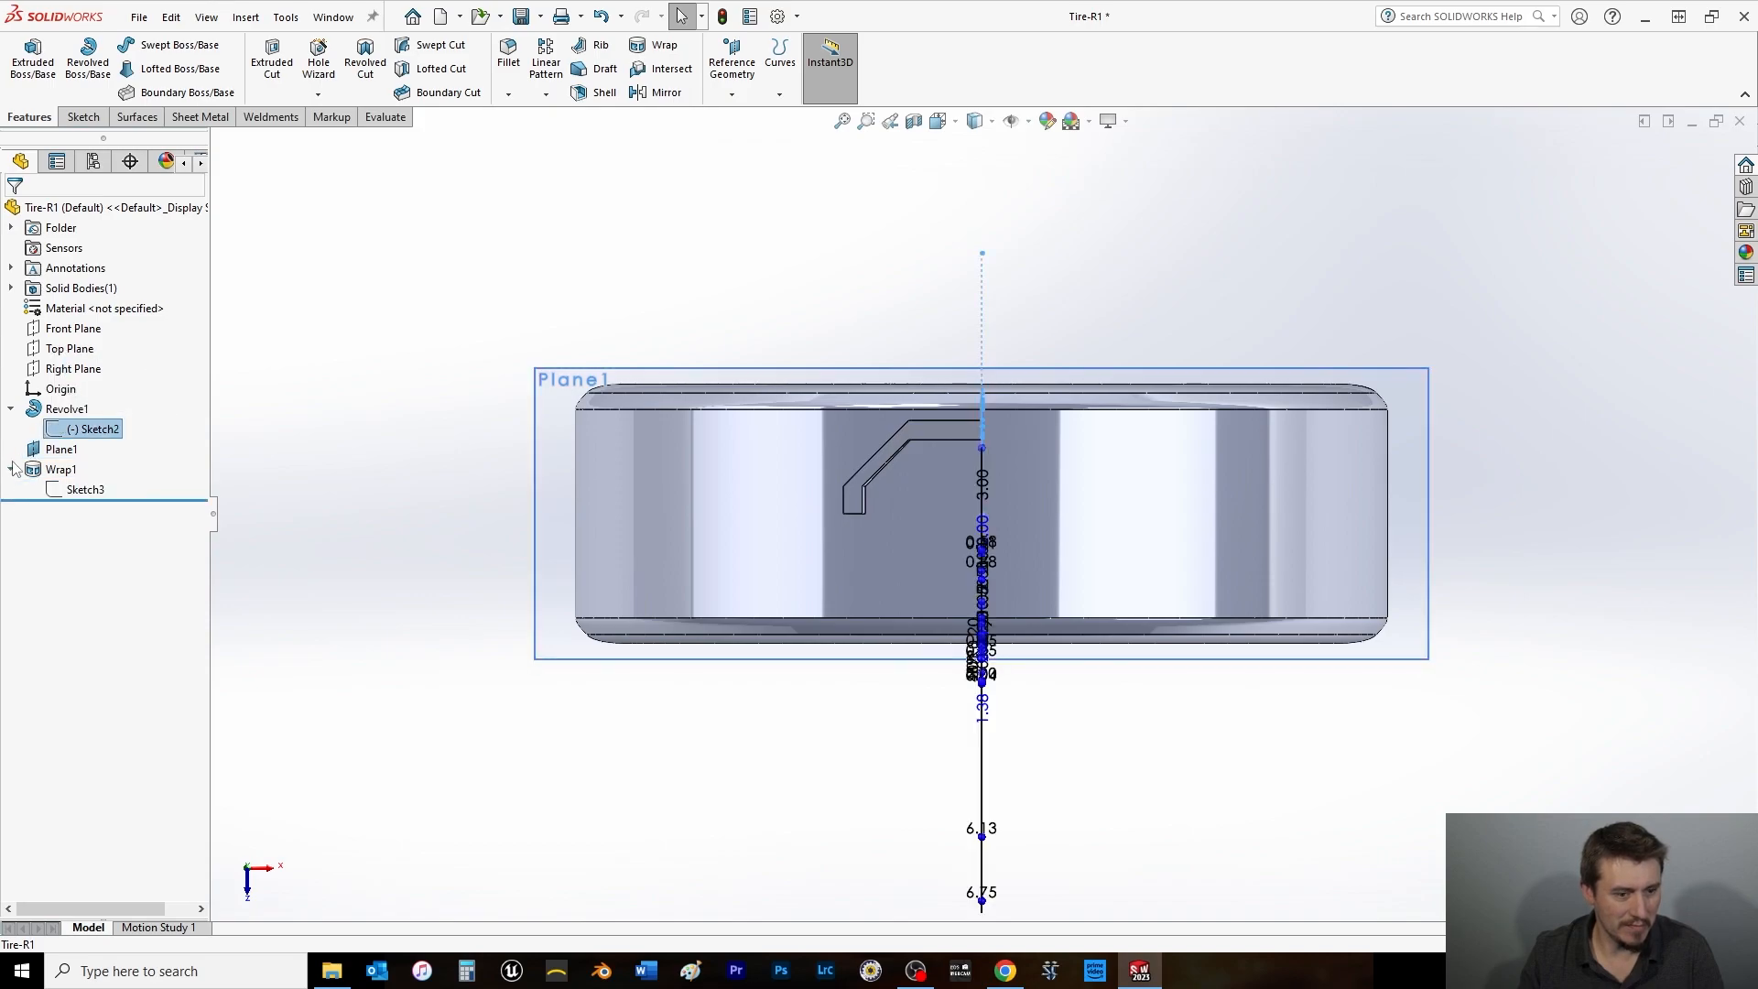
click(85, 489)
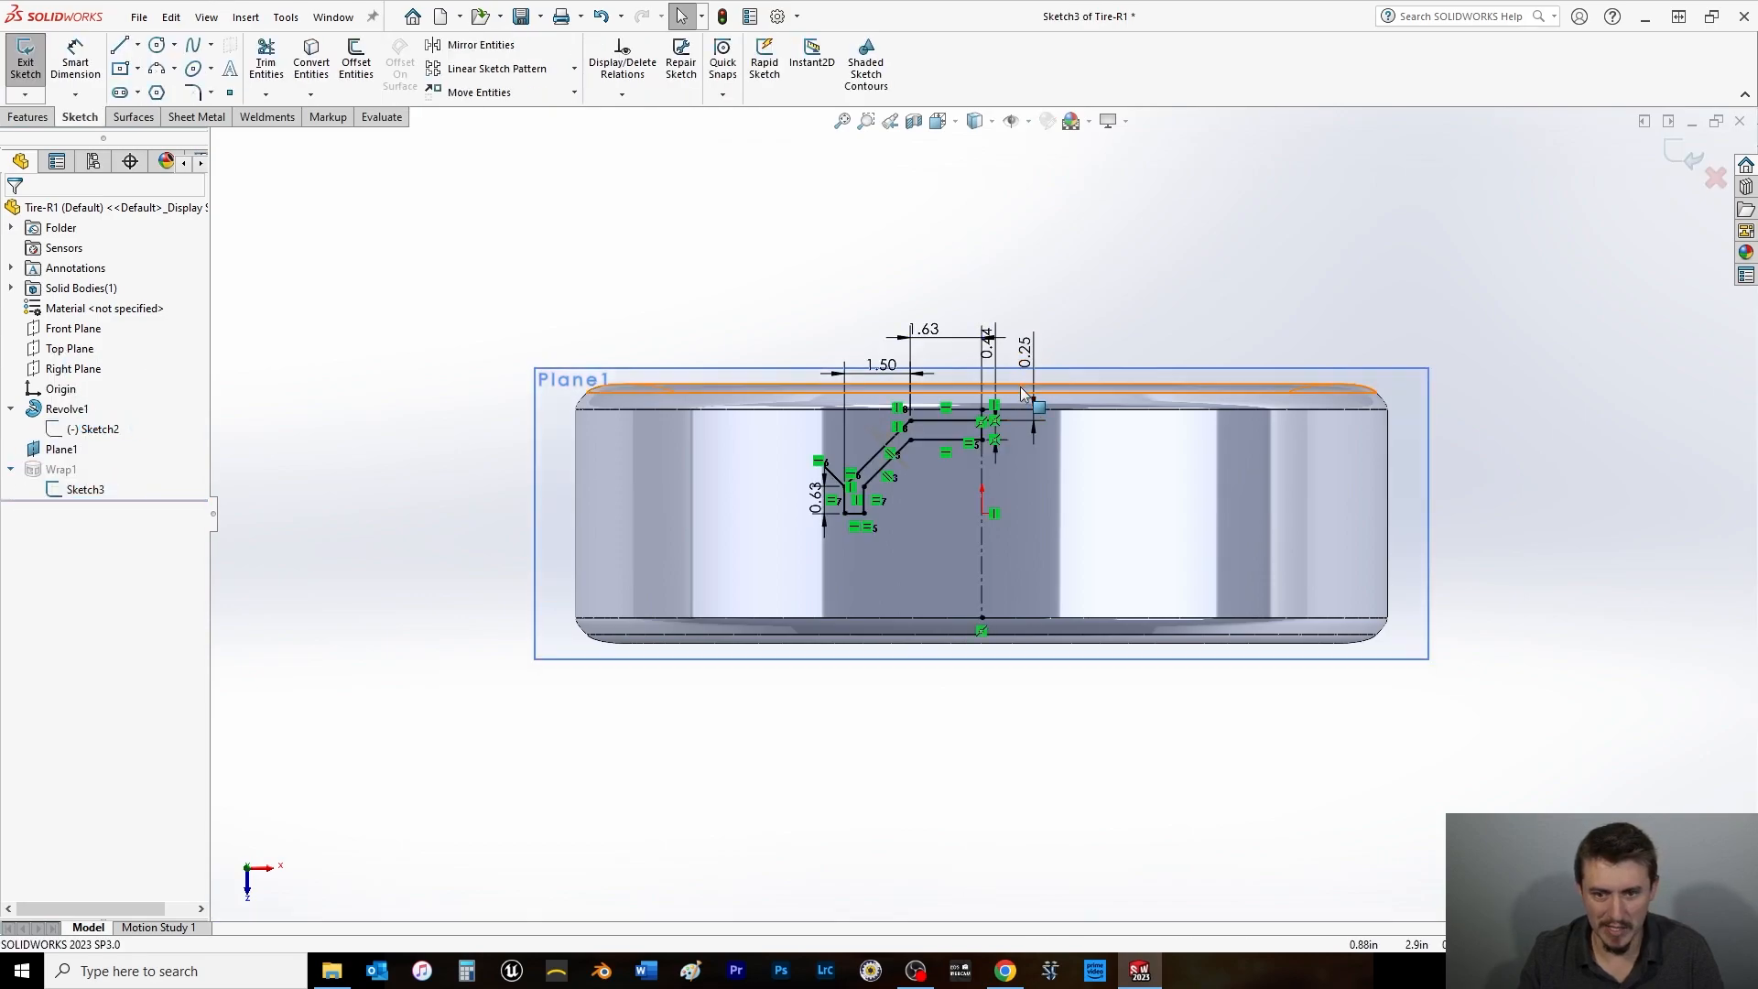
scroll(902, 418, down, 3)
scroll(903, 417, down, 2)
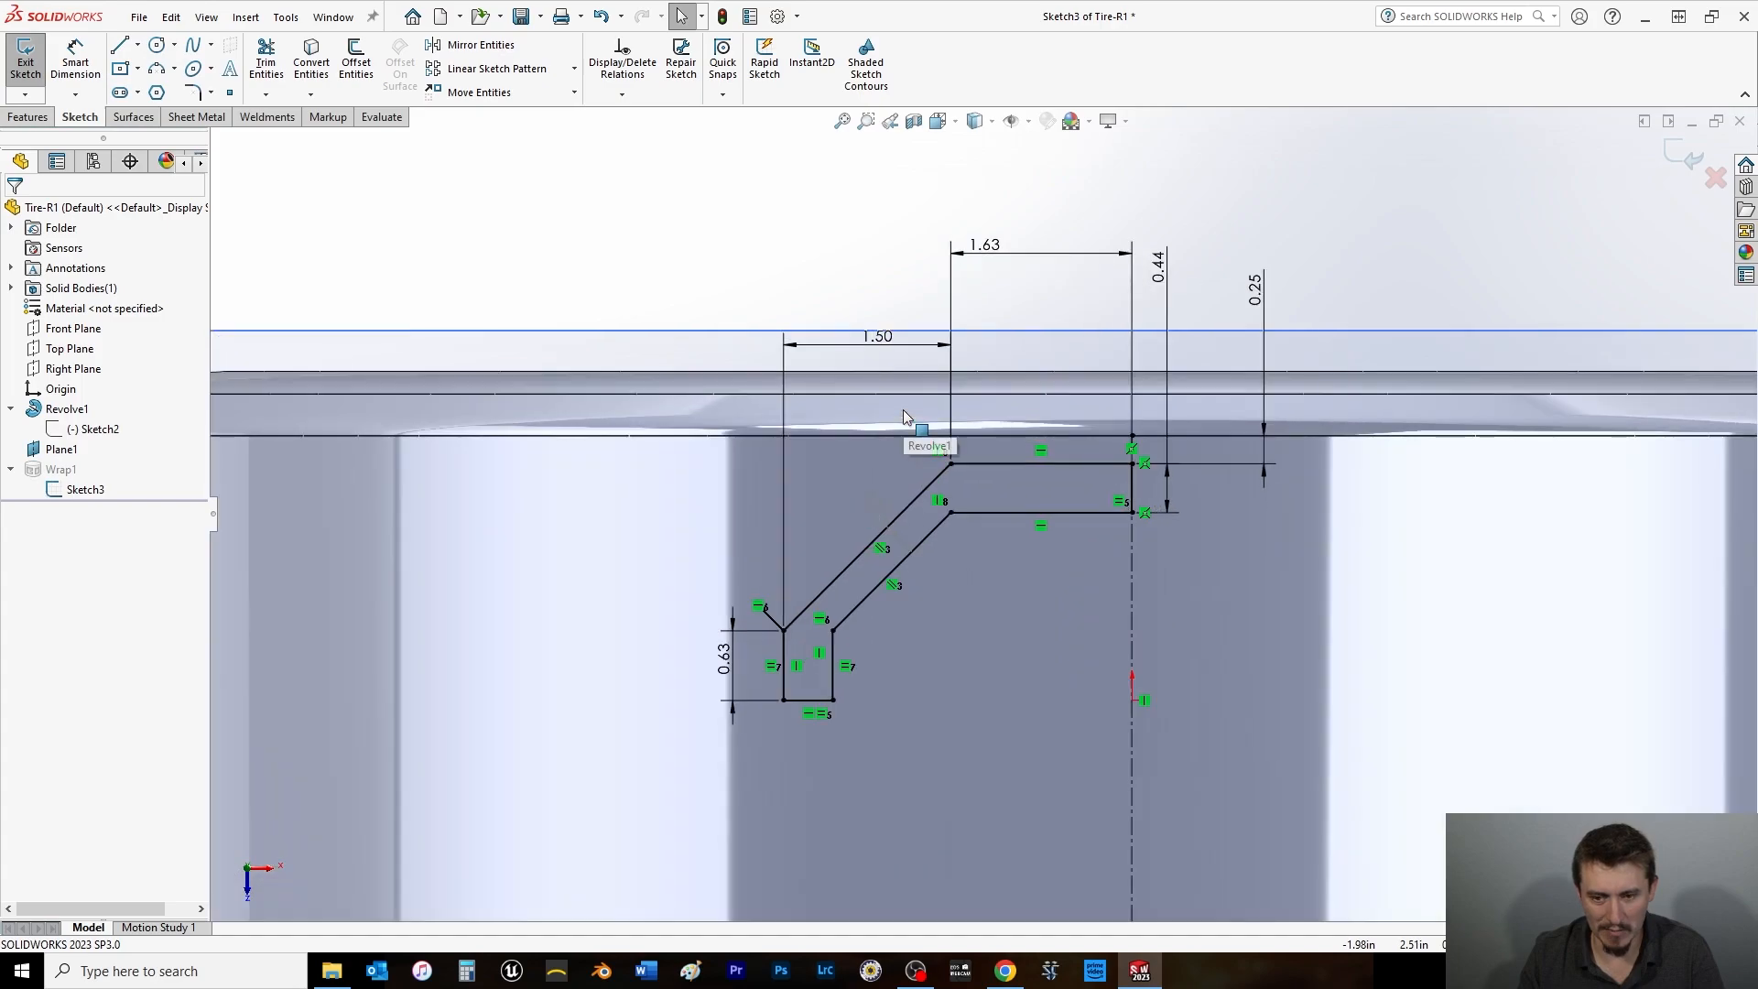
click(894, 586)
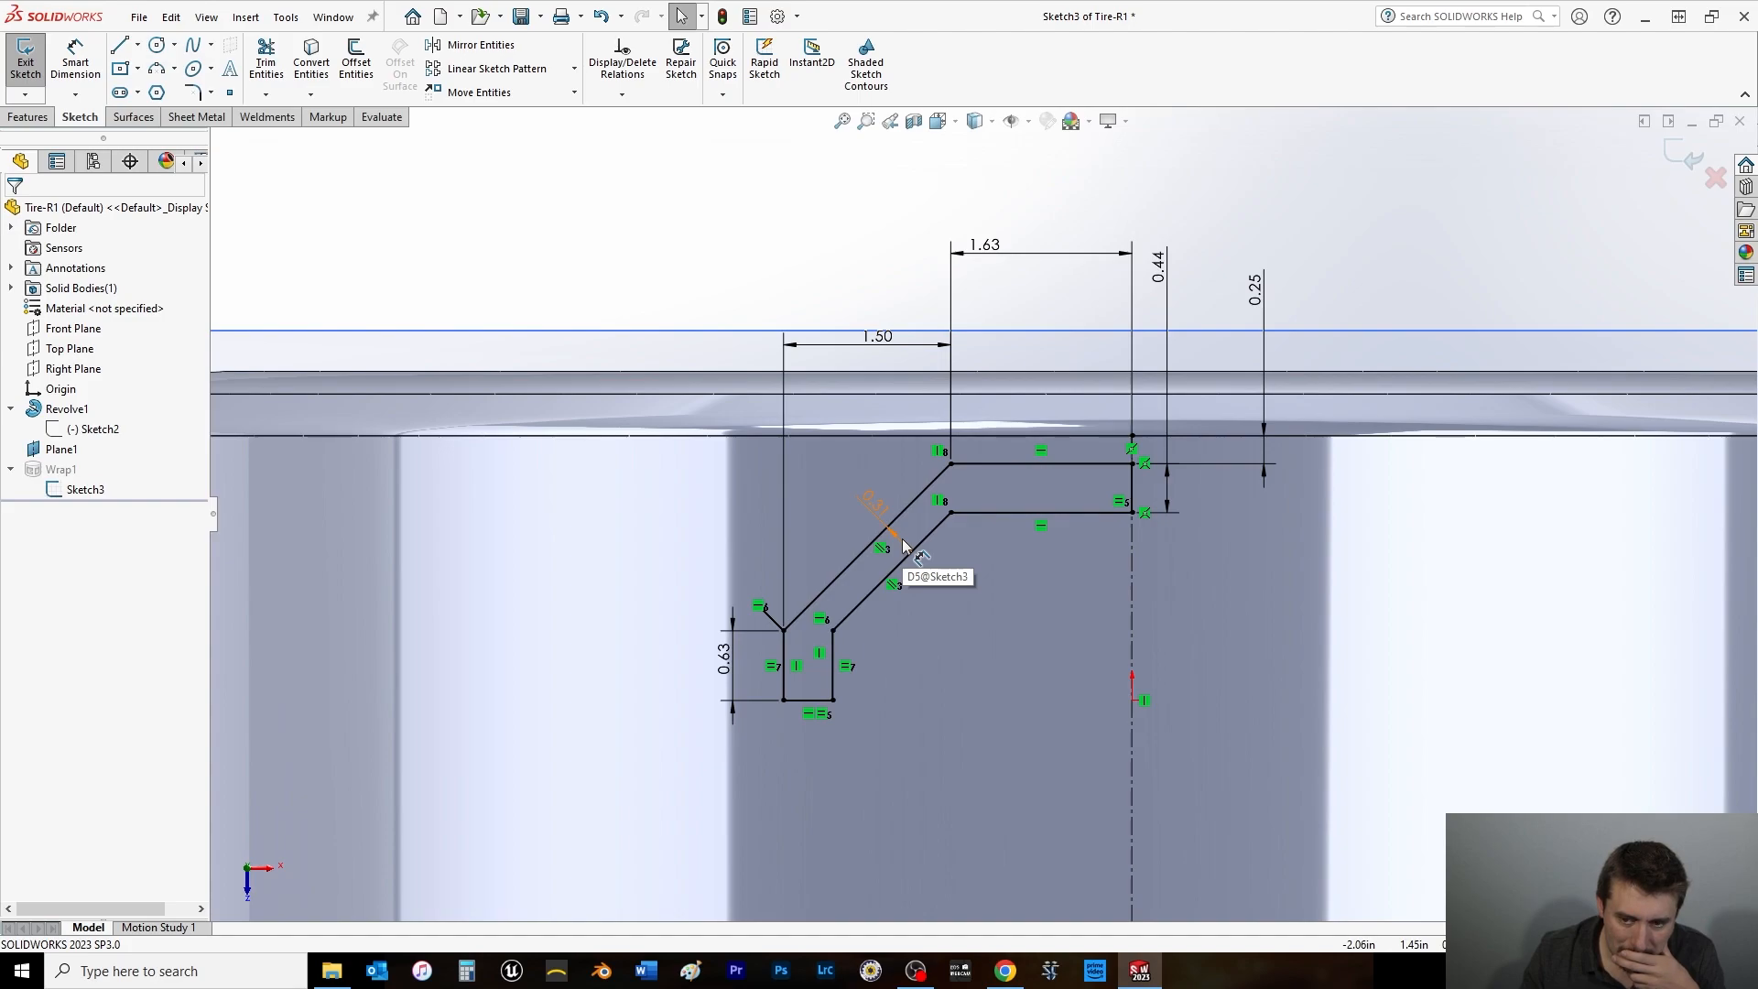
scroll(978, 676, up, 2)
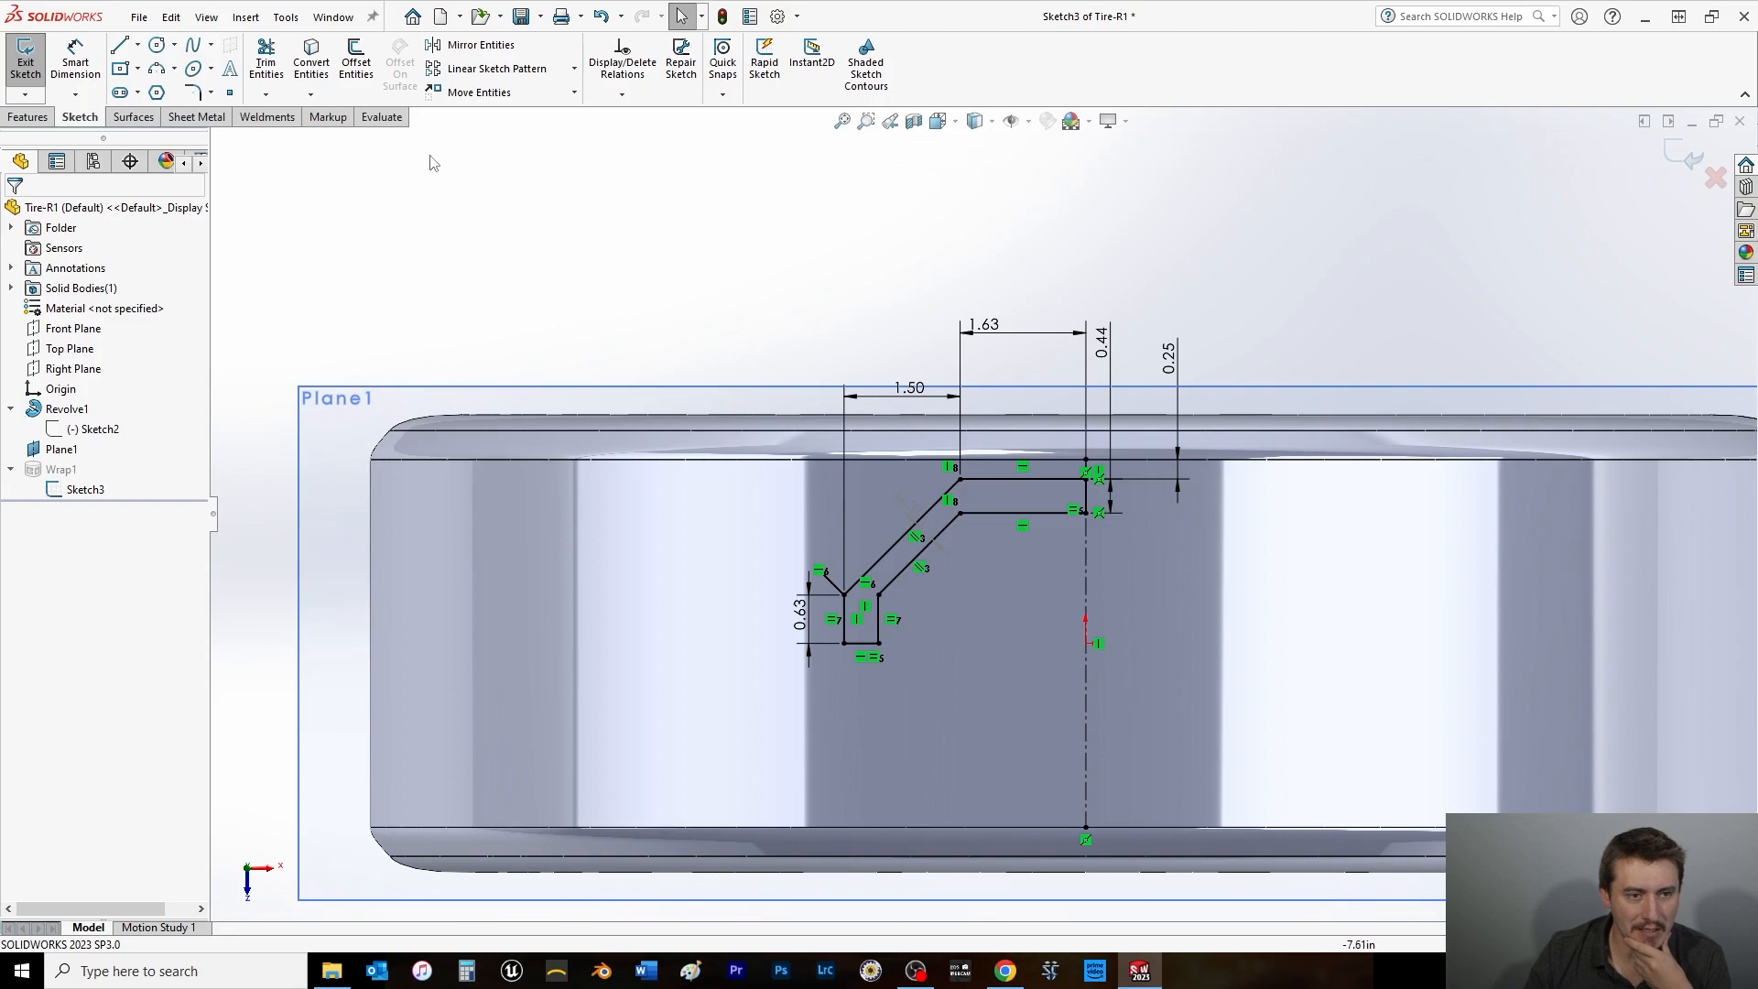
click(25, 60)
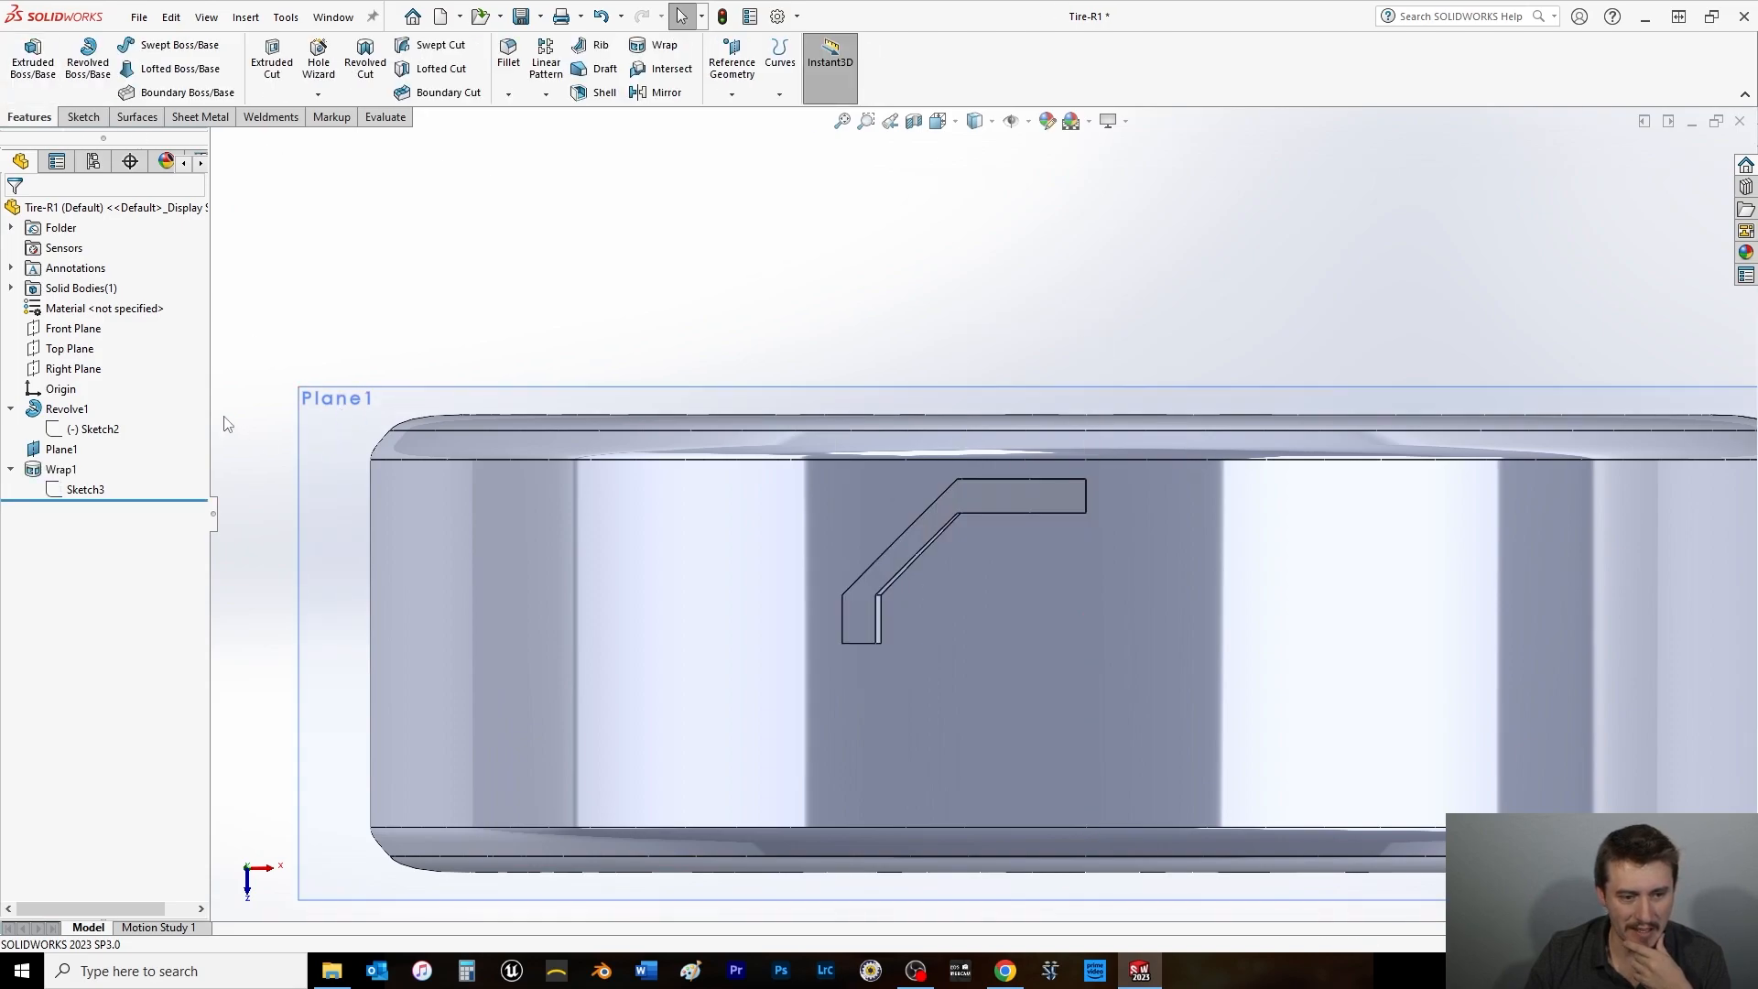
Start a new sketch on Plane1 and make the original lug sketch visible.
click(61, 449)
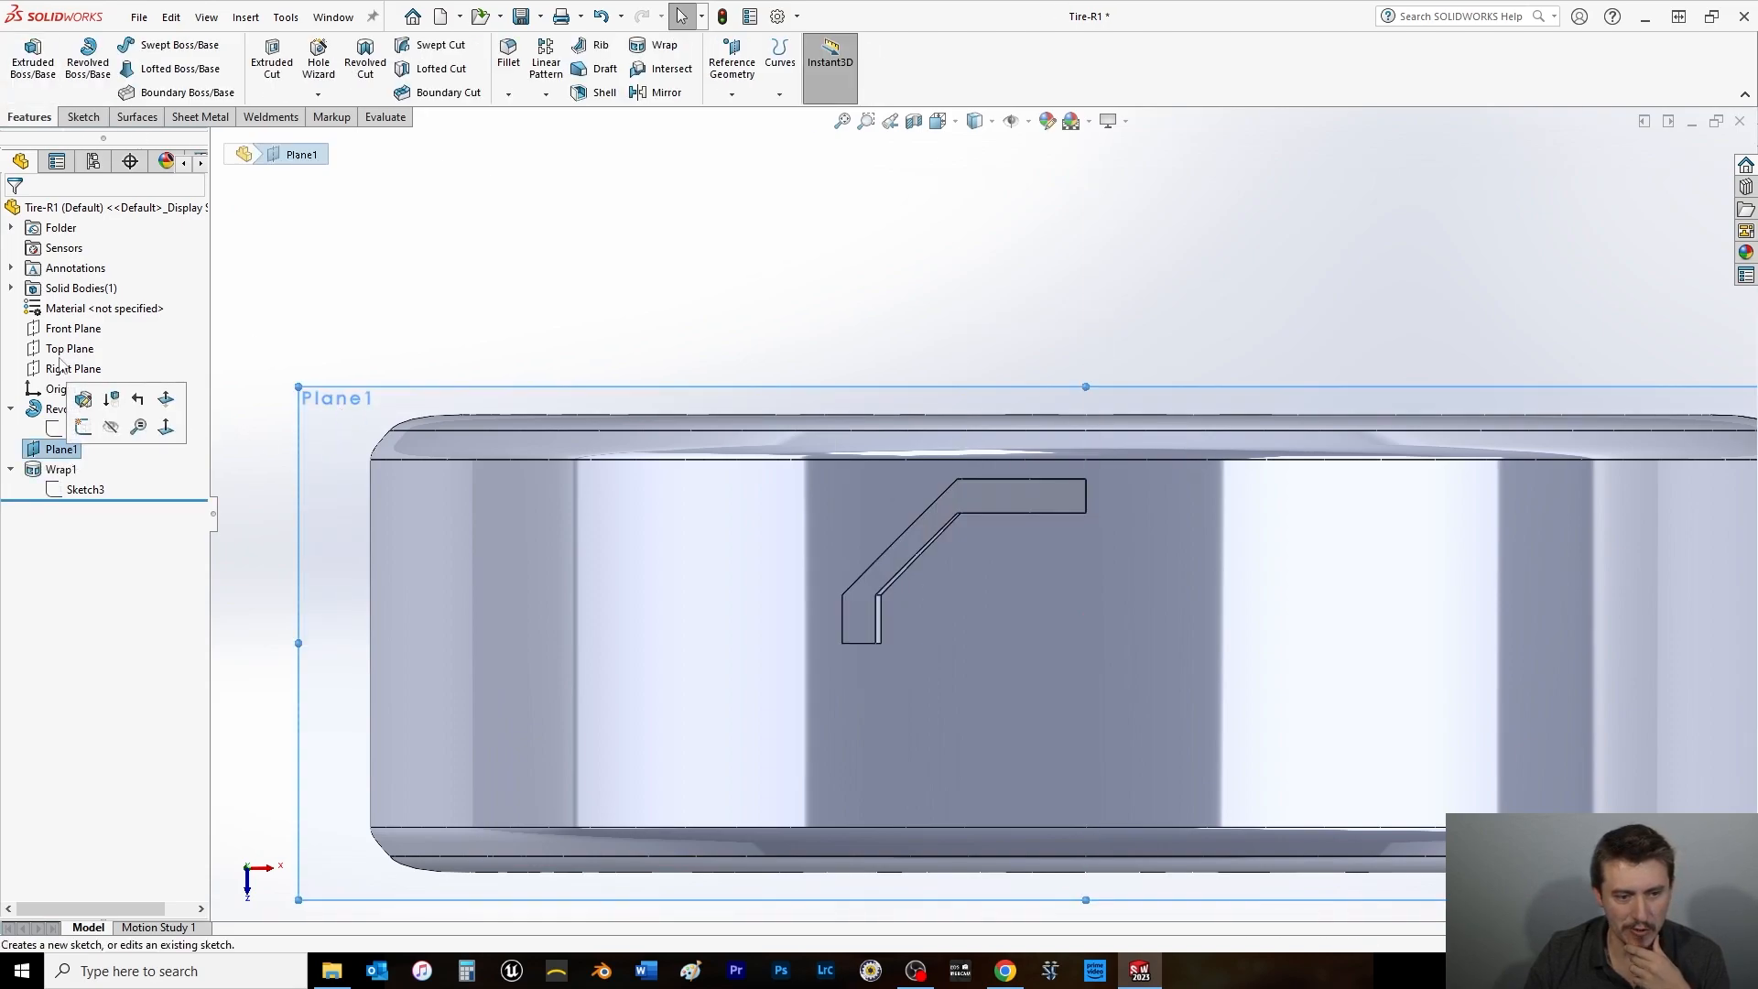
click(81, 117)
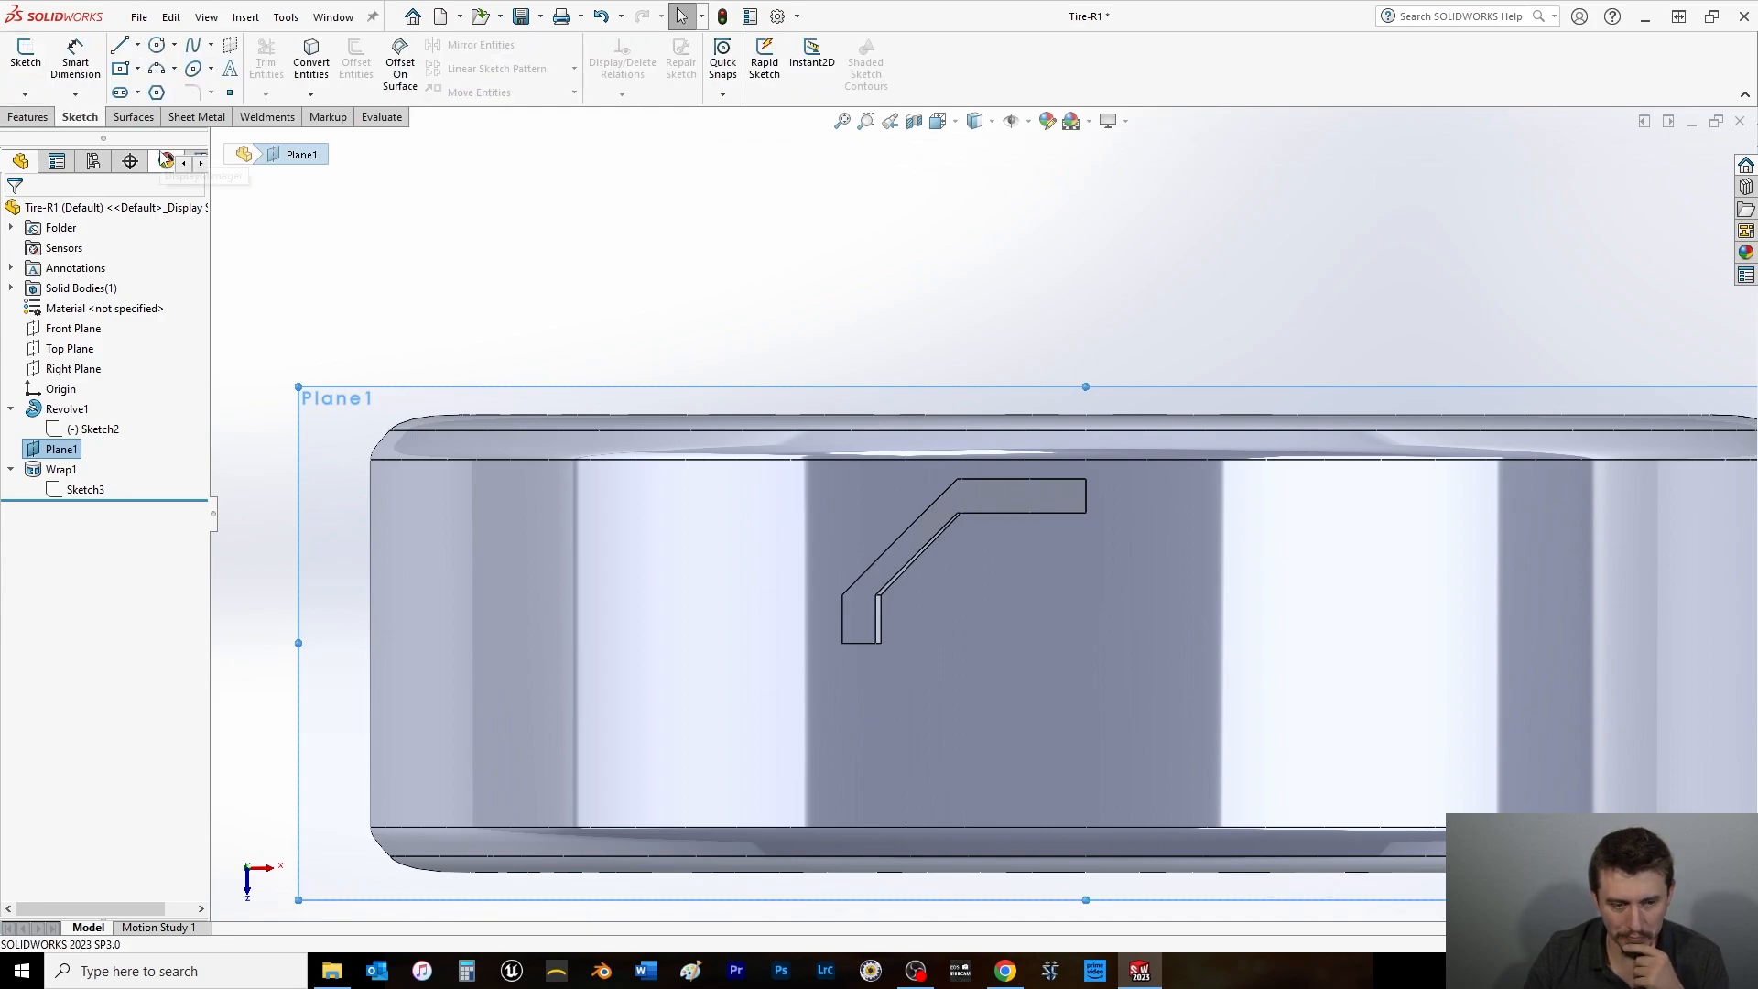
click(26, 53)
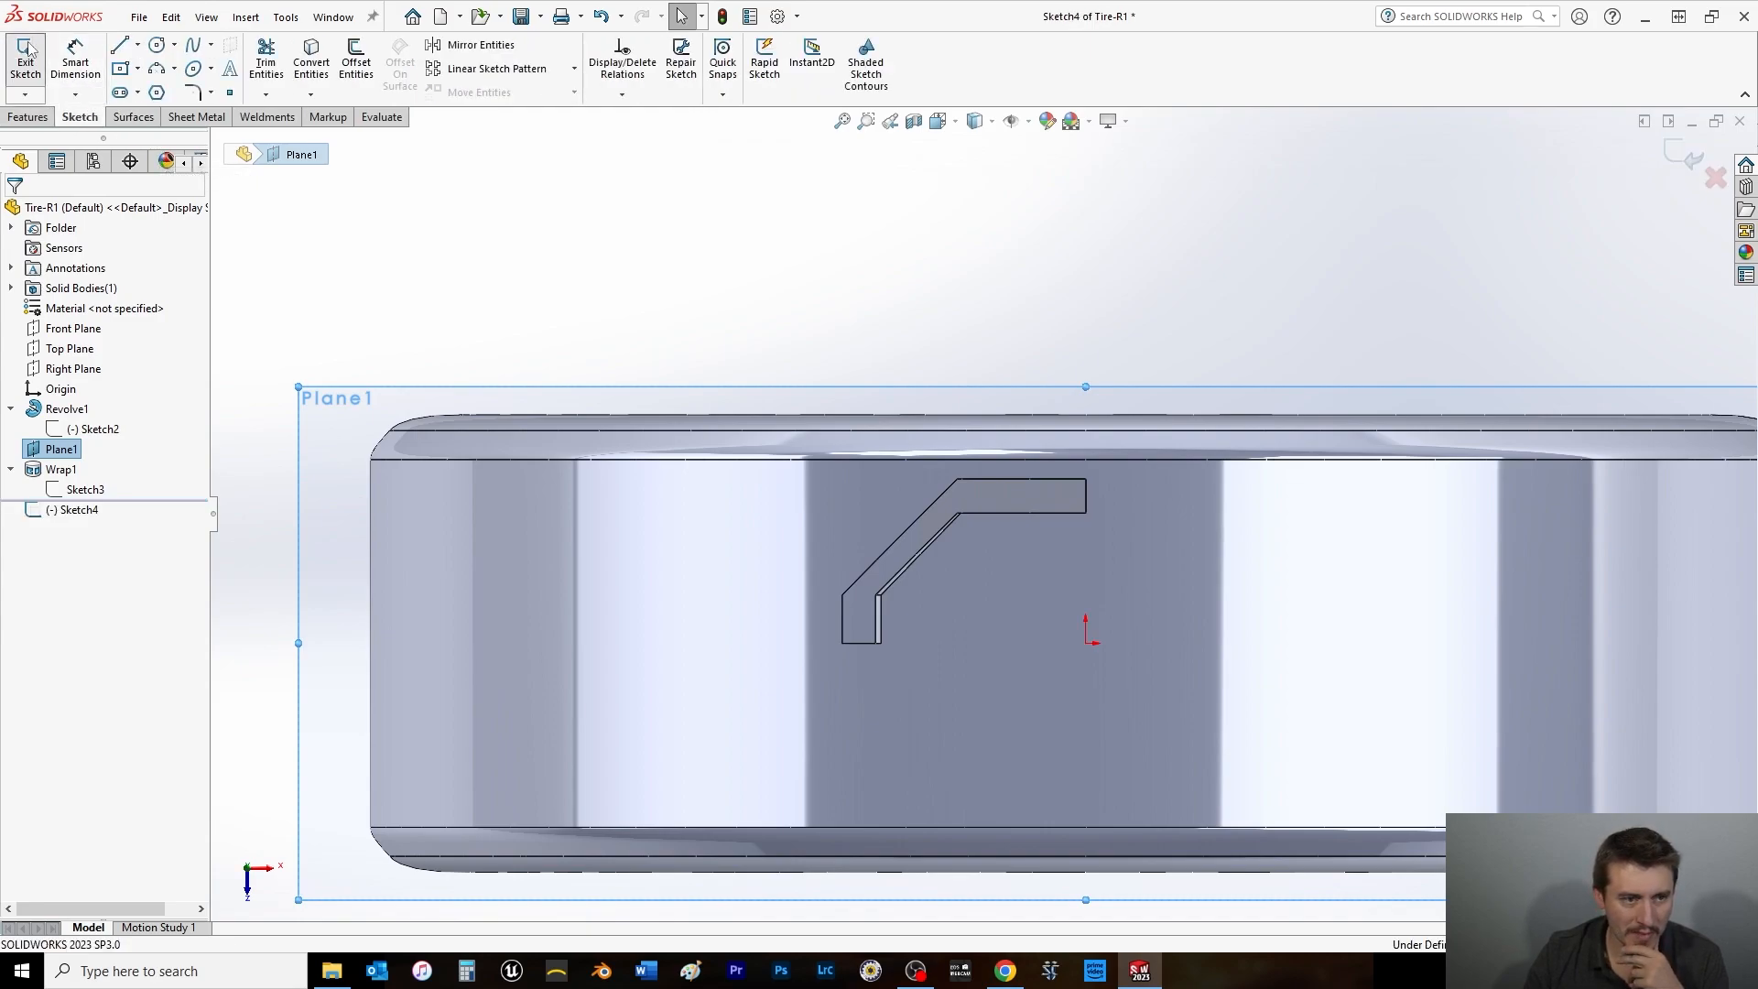
right_click(69, 490)
click(84, 460)
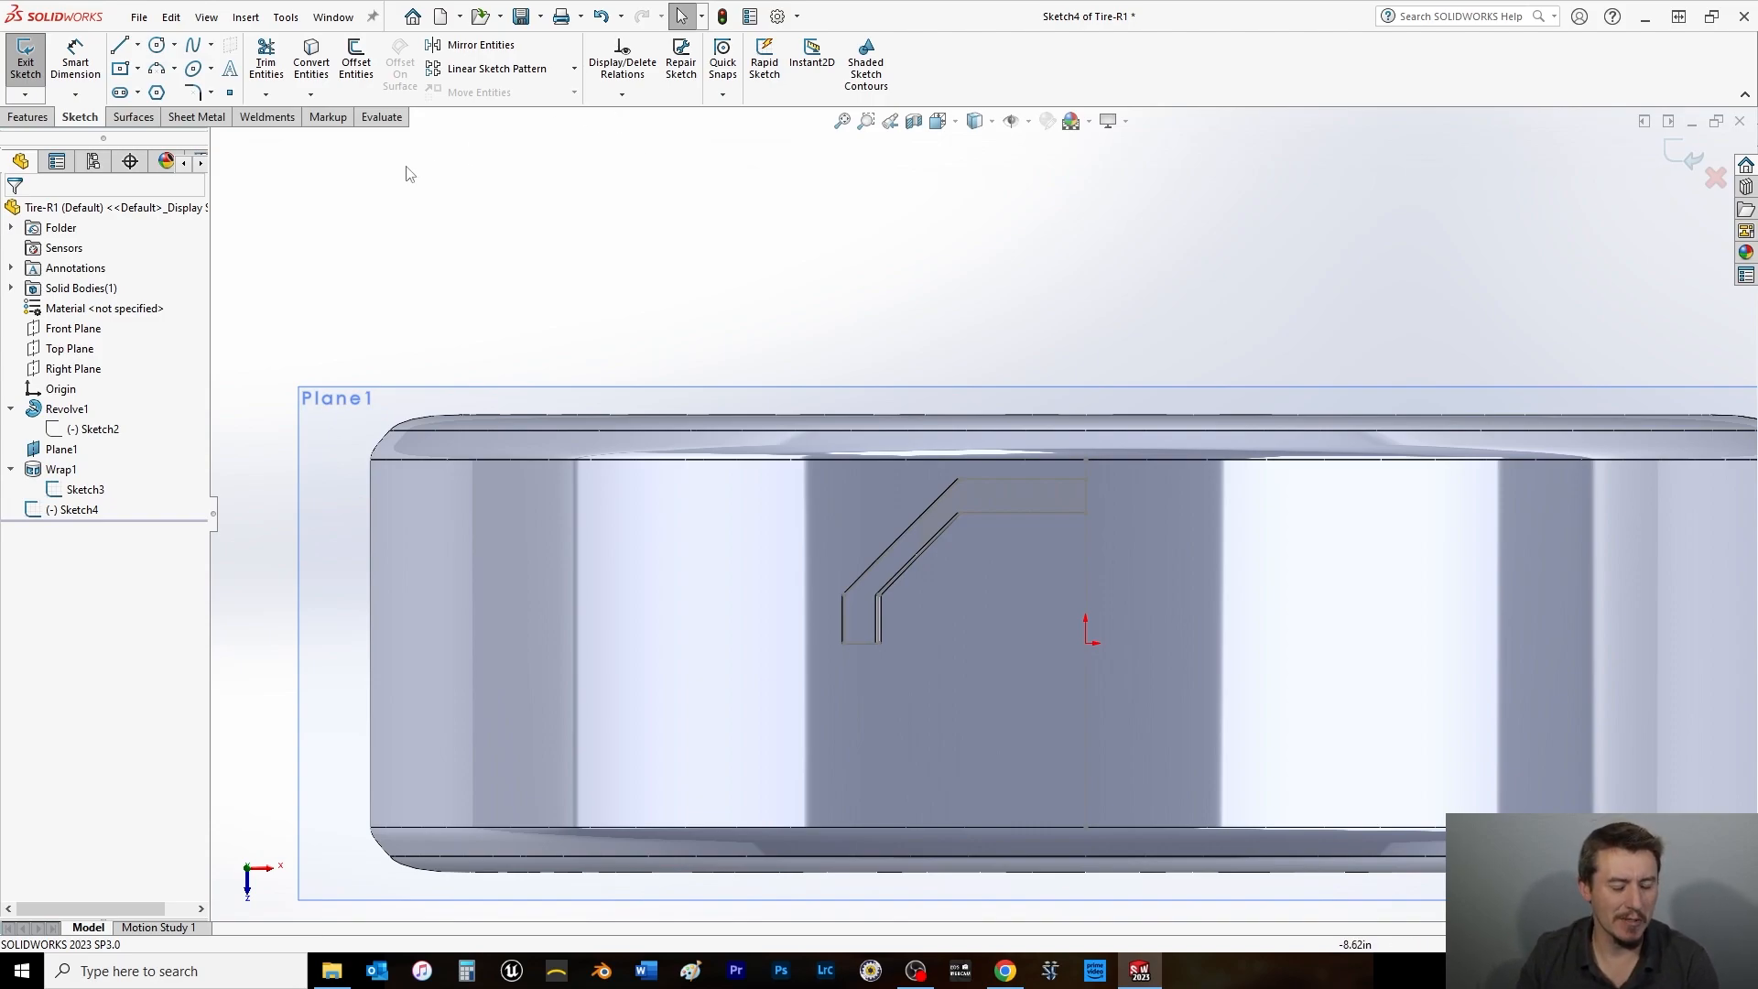
Convert the eight outline lines of the original lug sketch into entities of the new sketch.
click(312, 63)
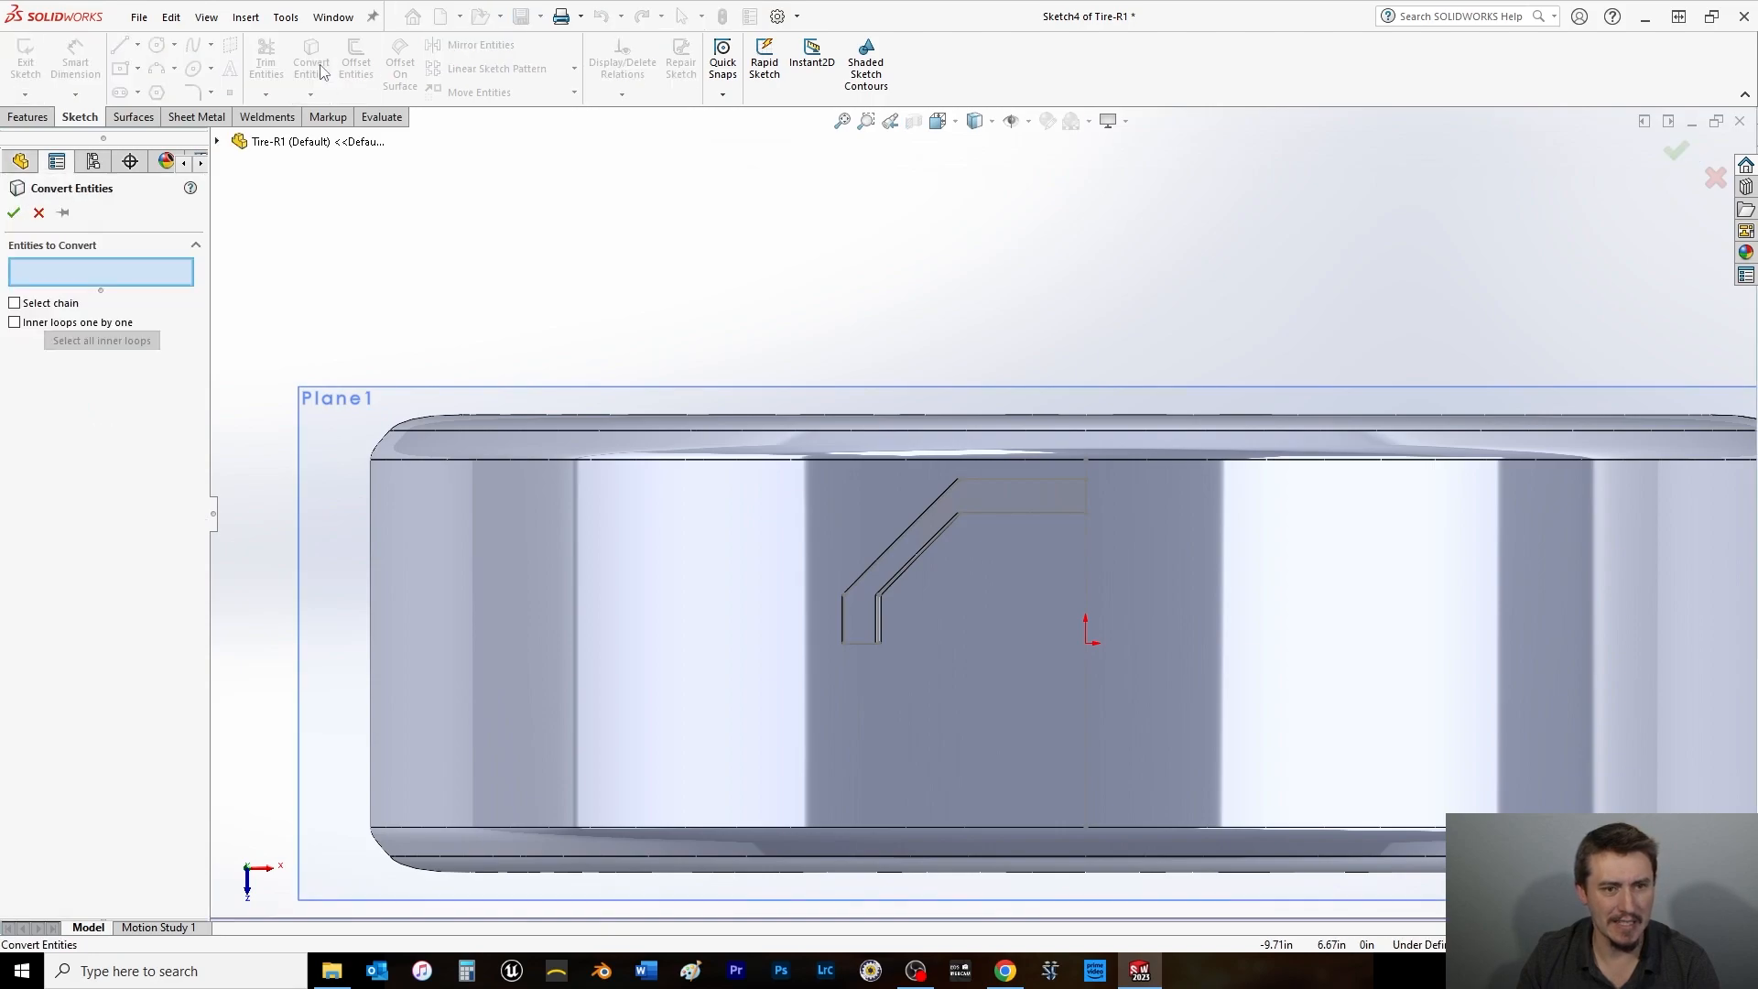
click(1000, 482)
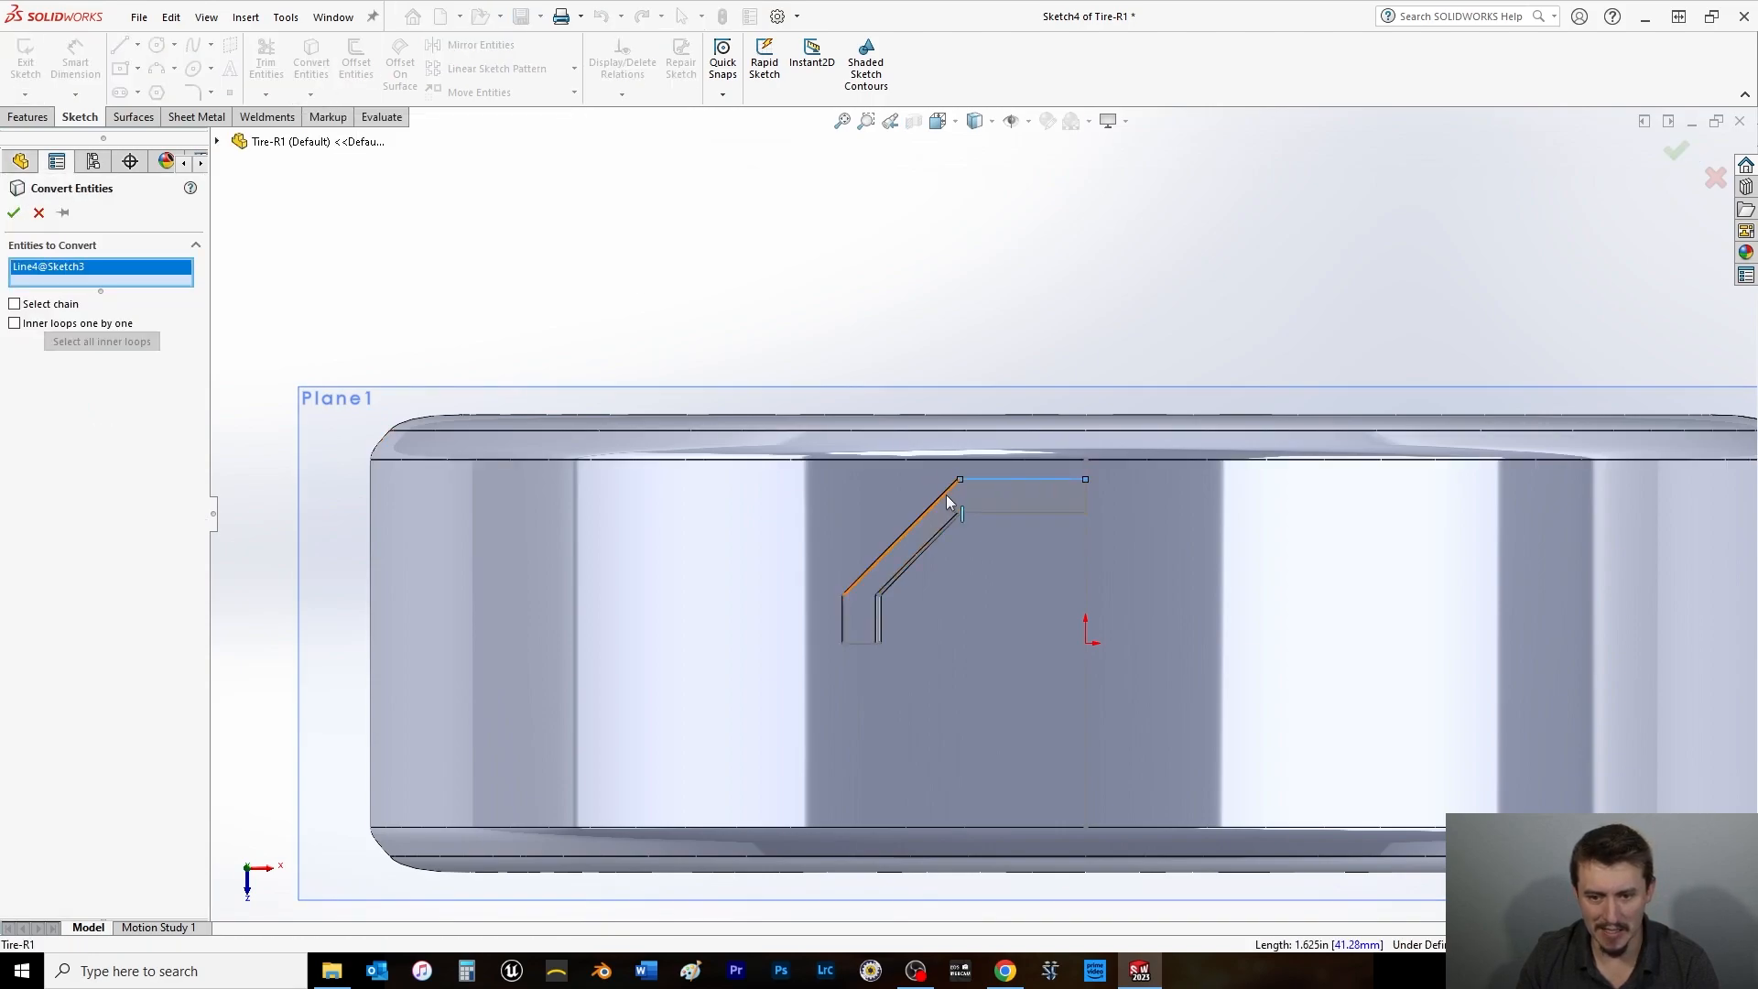
click(947, 495)
click(841, 624)
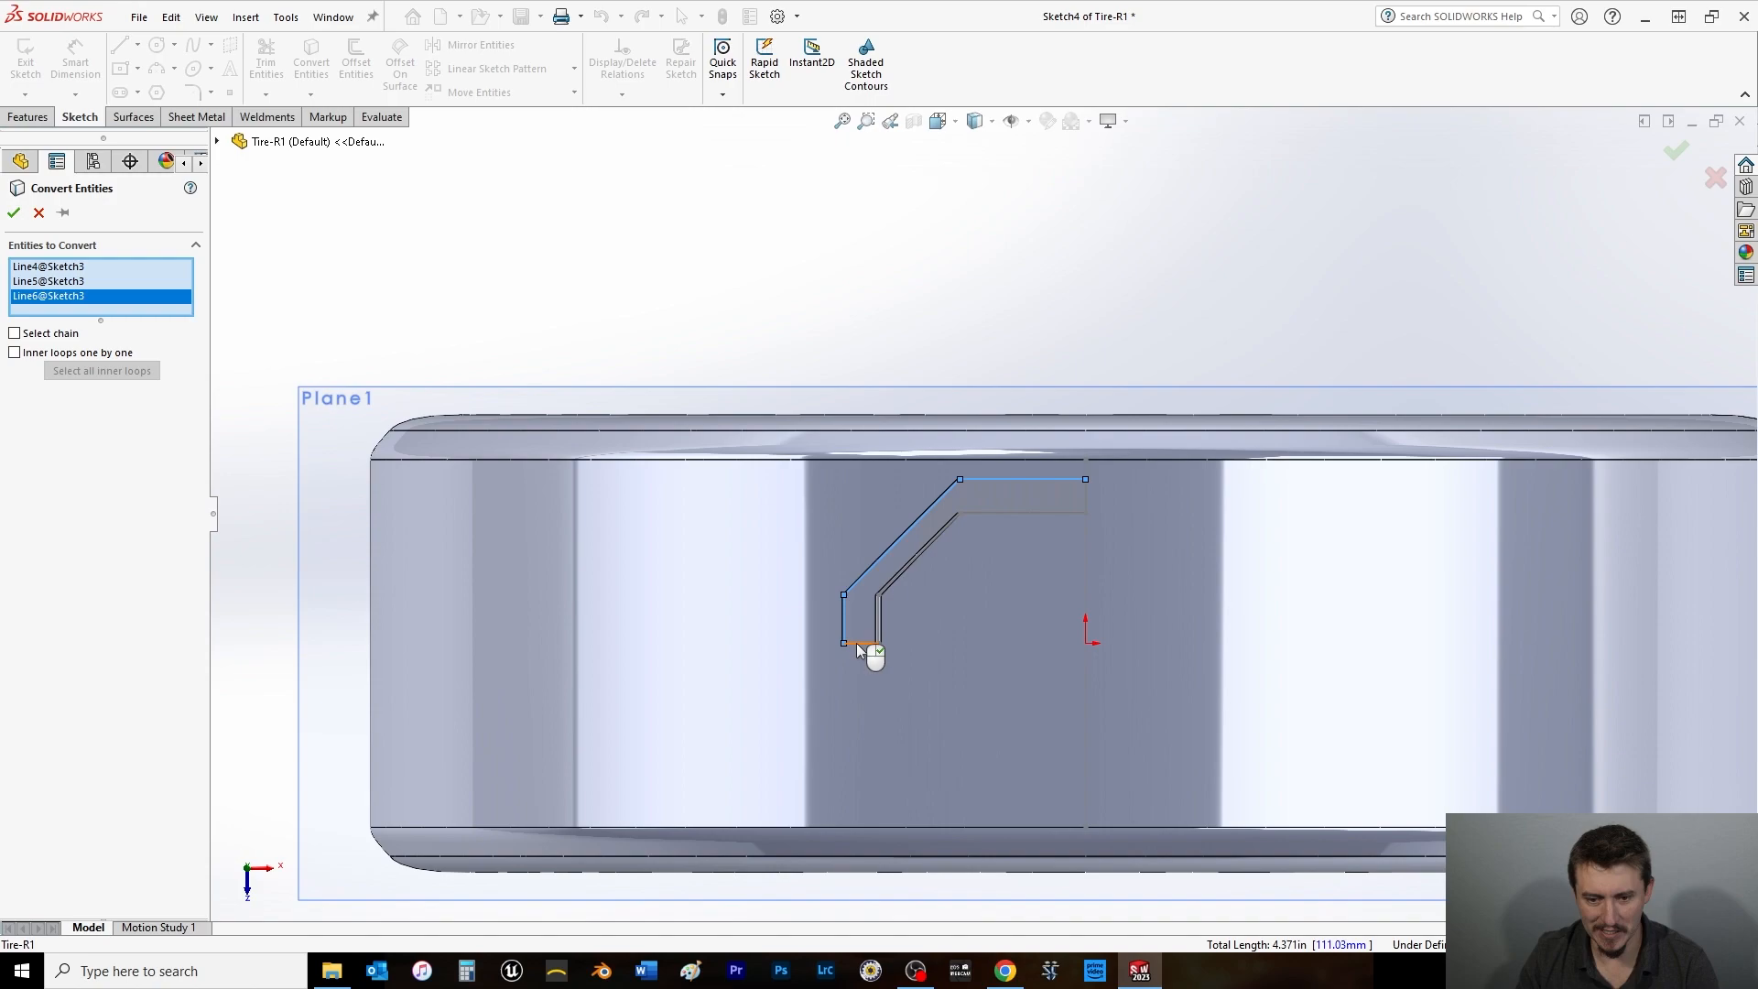
click(855, 643)
click(890, 584)
click(877, 614)
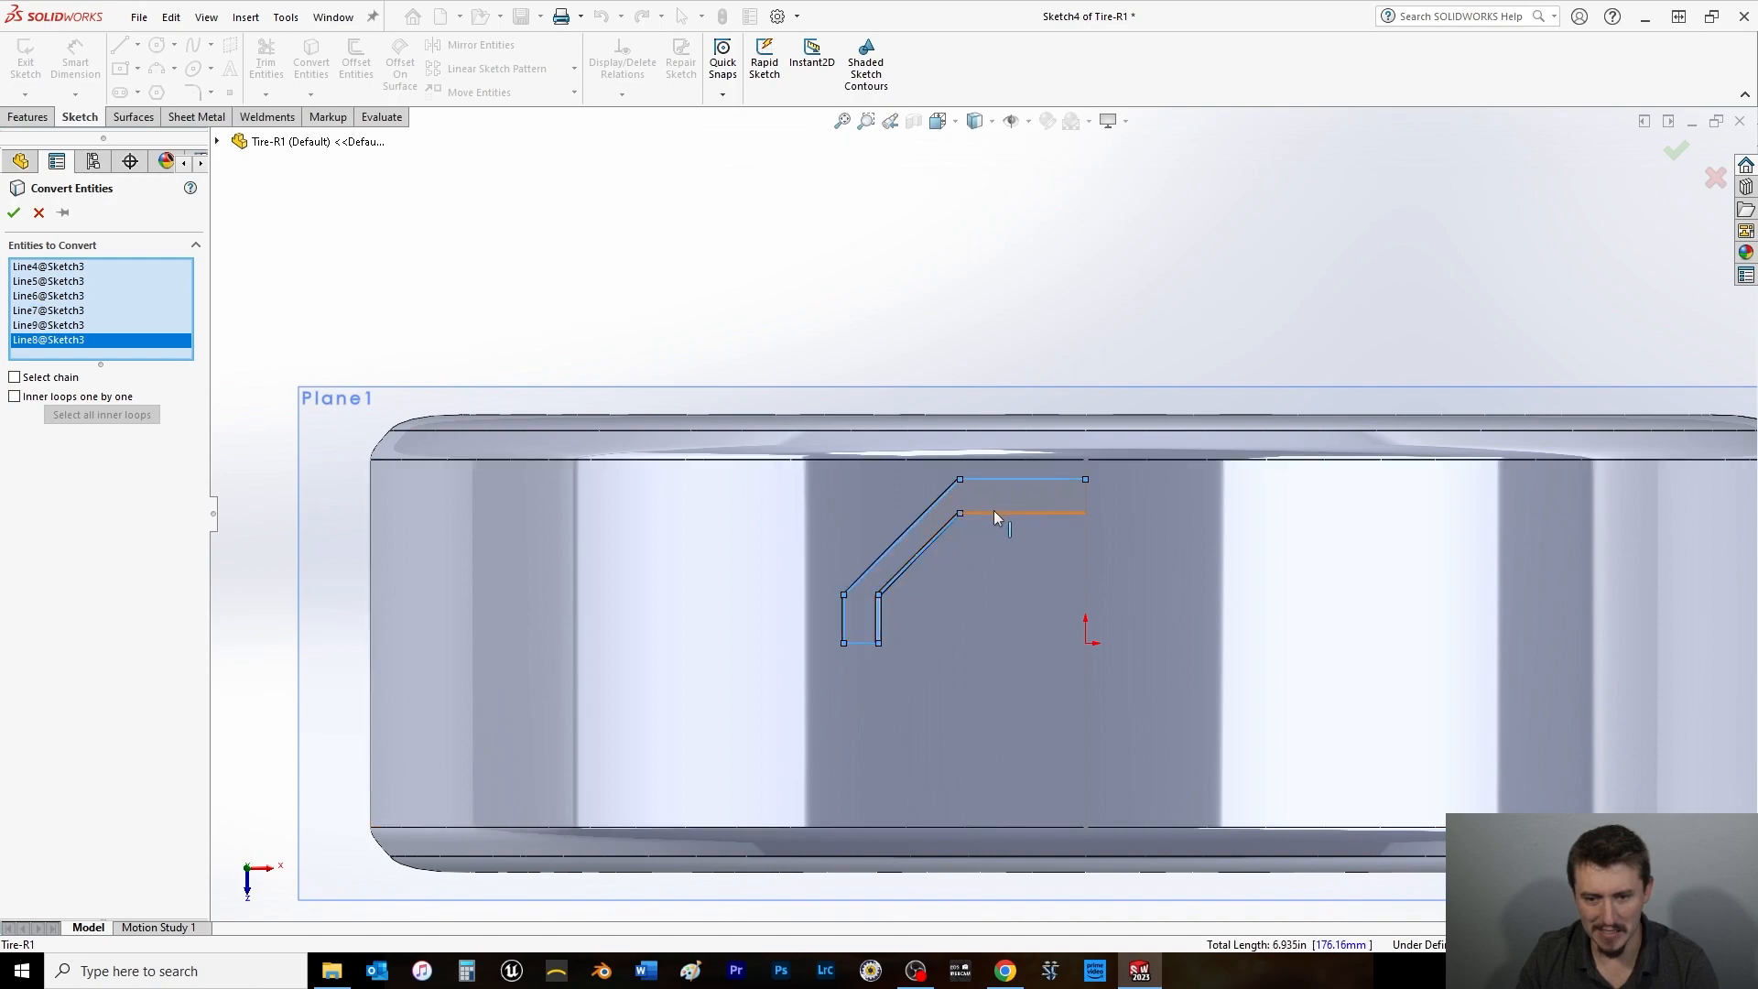
click(1026, 511)
click(1084, 497)
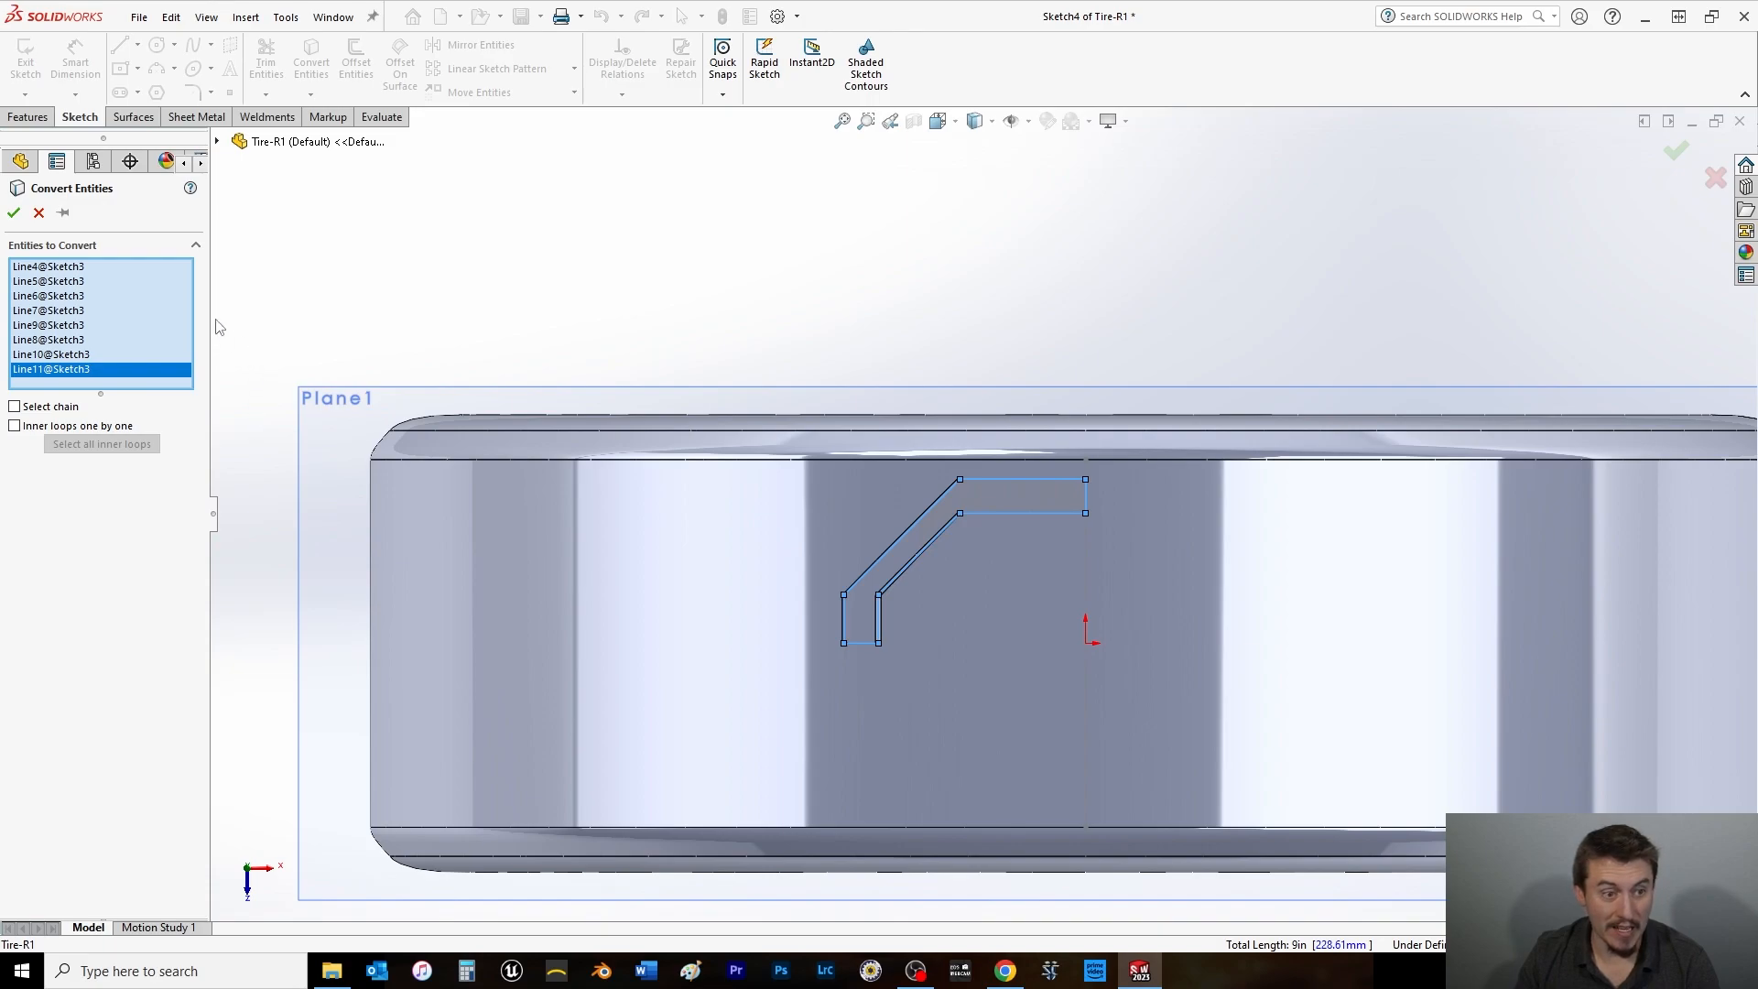
click(13, 214)
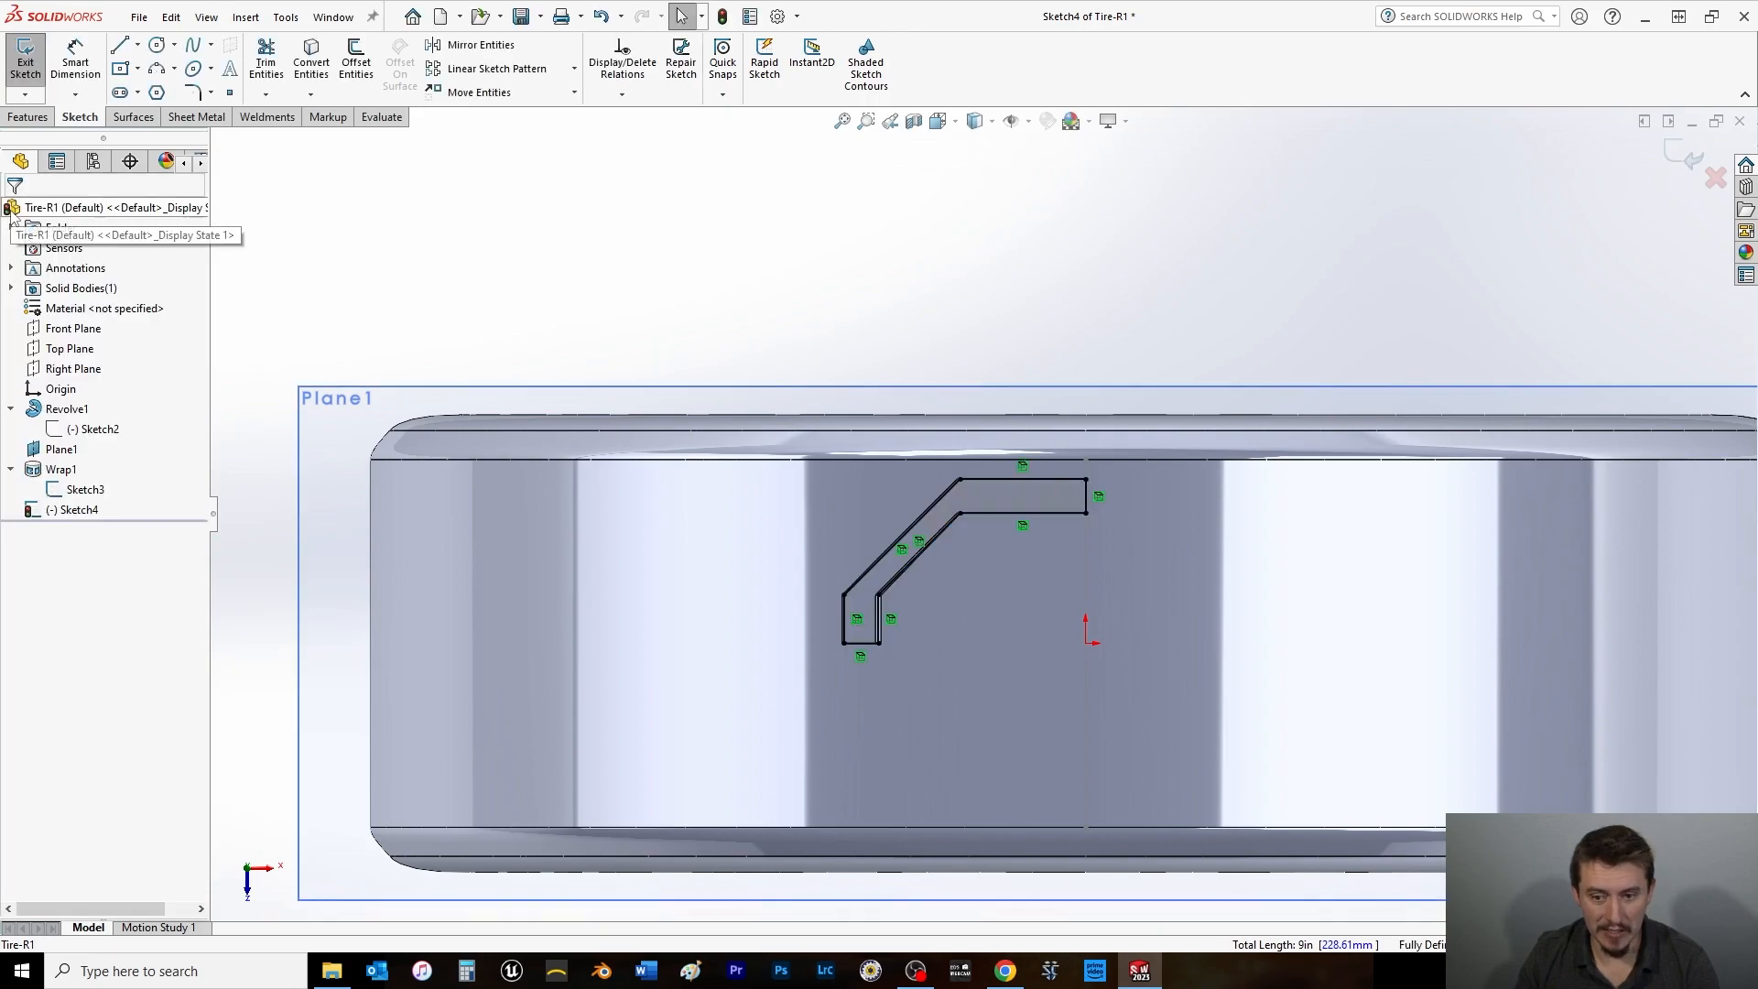
Draw a horizontal centerline about 9.3 in long from the origin to the tire's left silhouette edge.
click(137, 45)
click(144, 52)
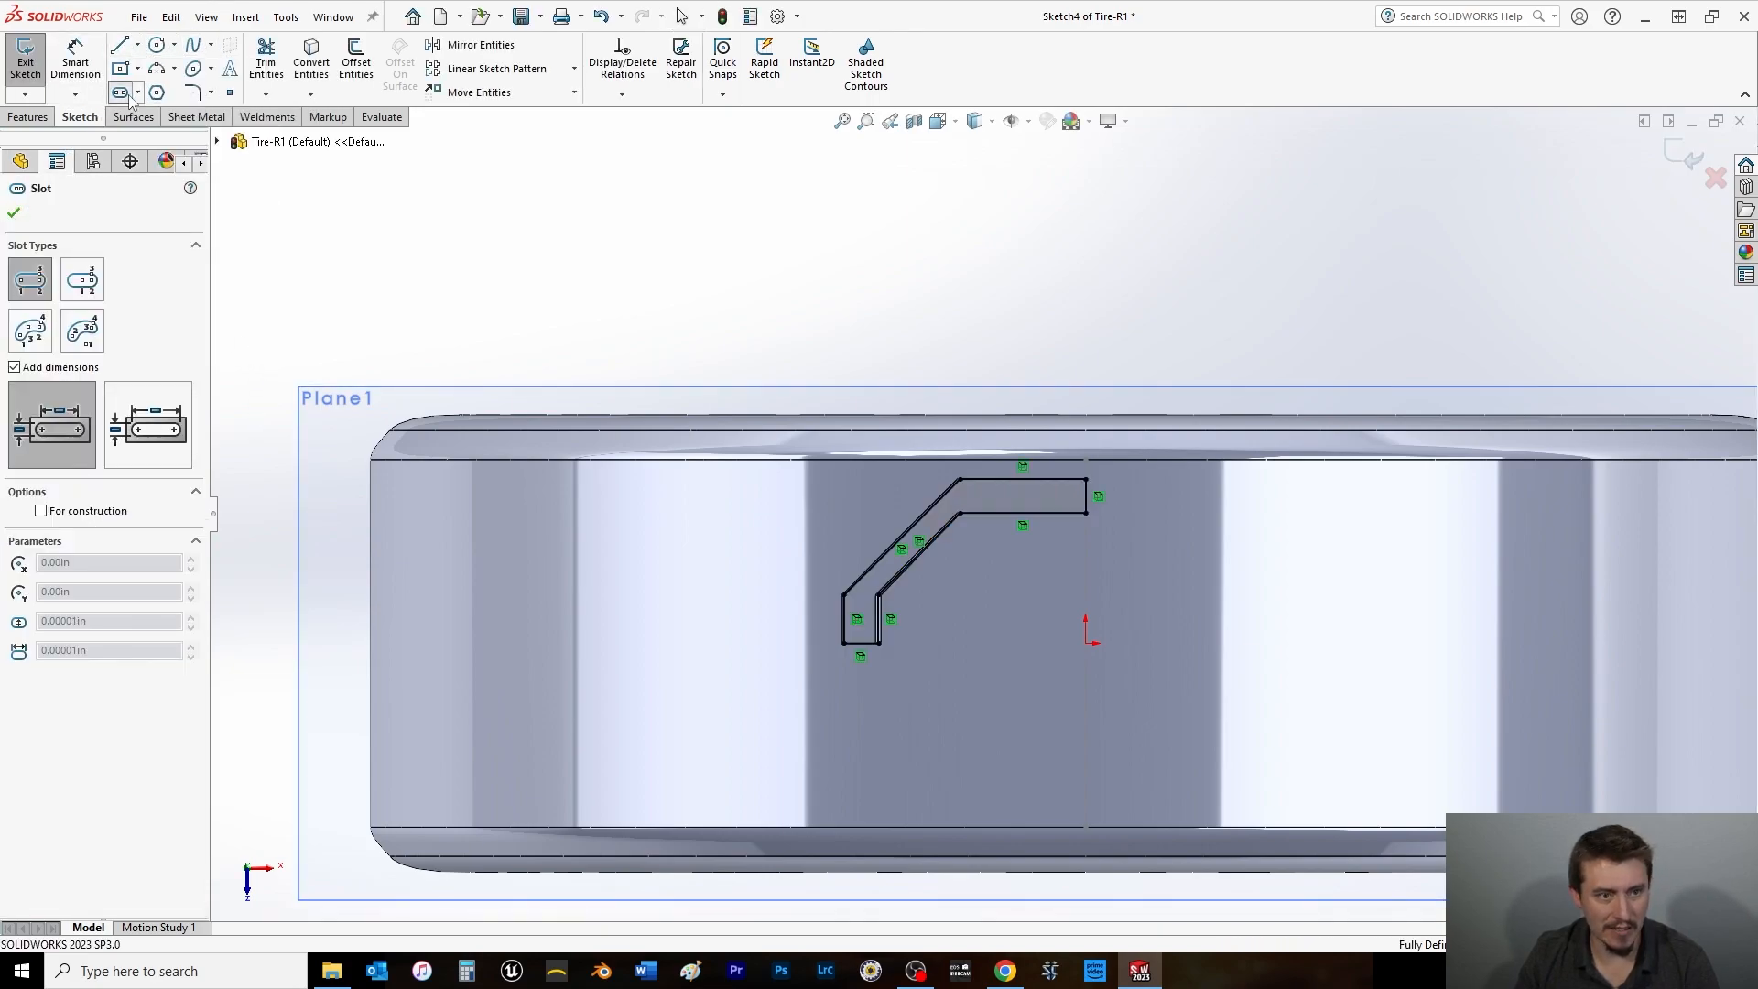
click(151, 90)
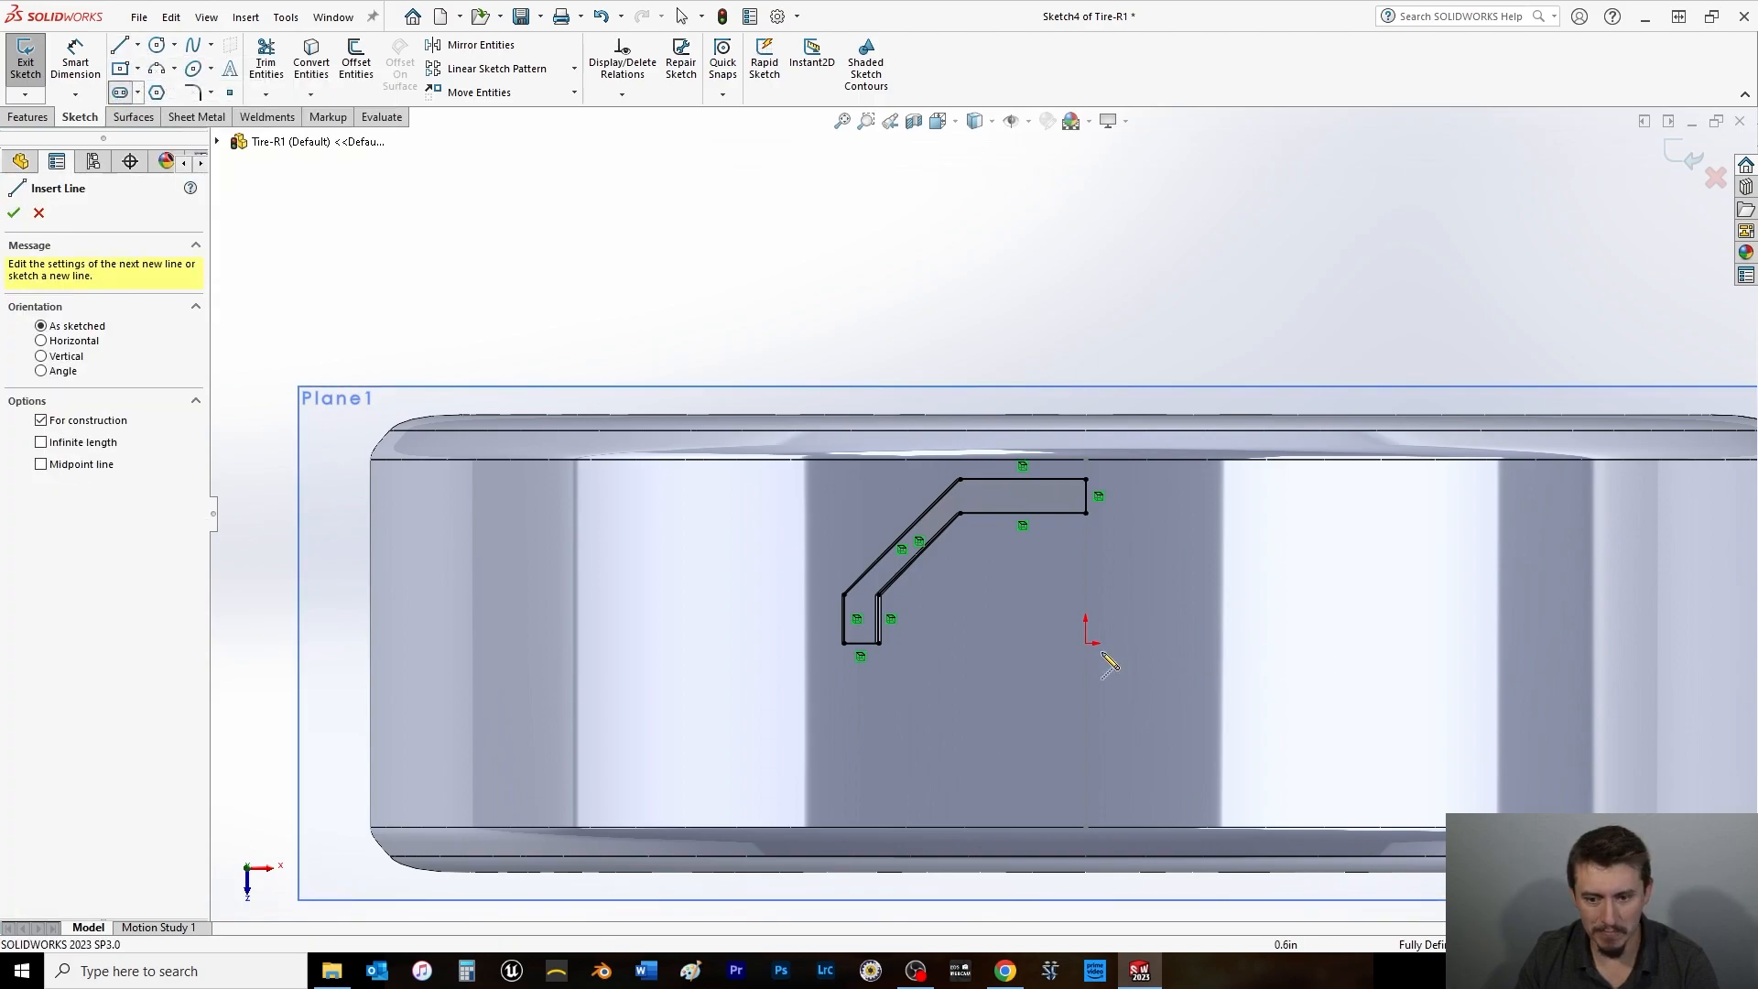
click(1087, 643)
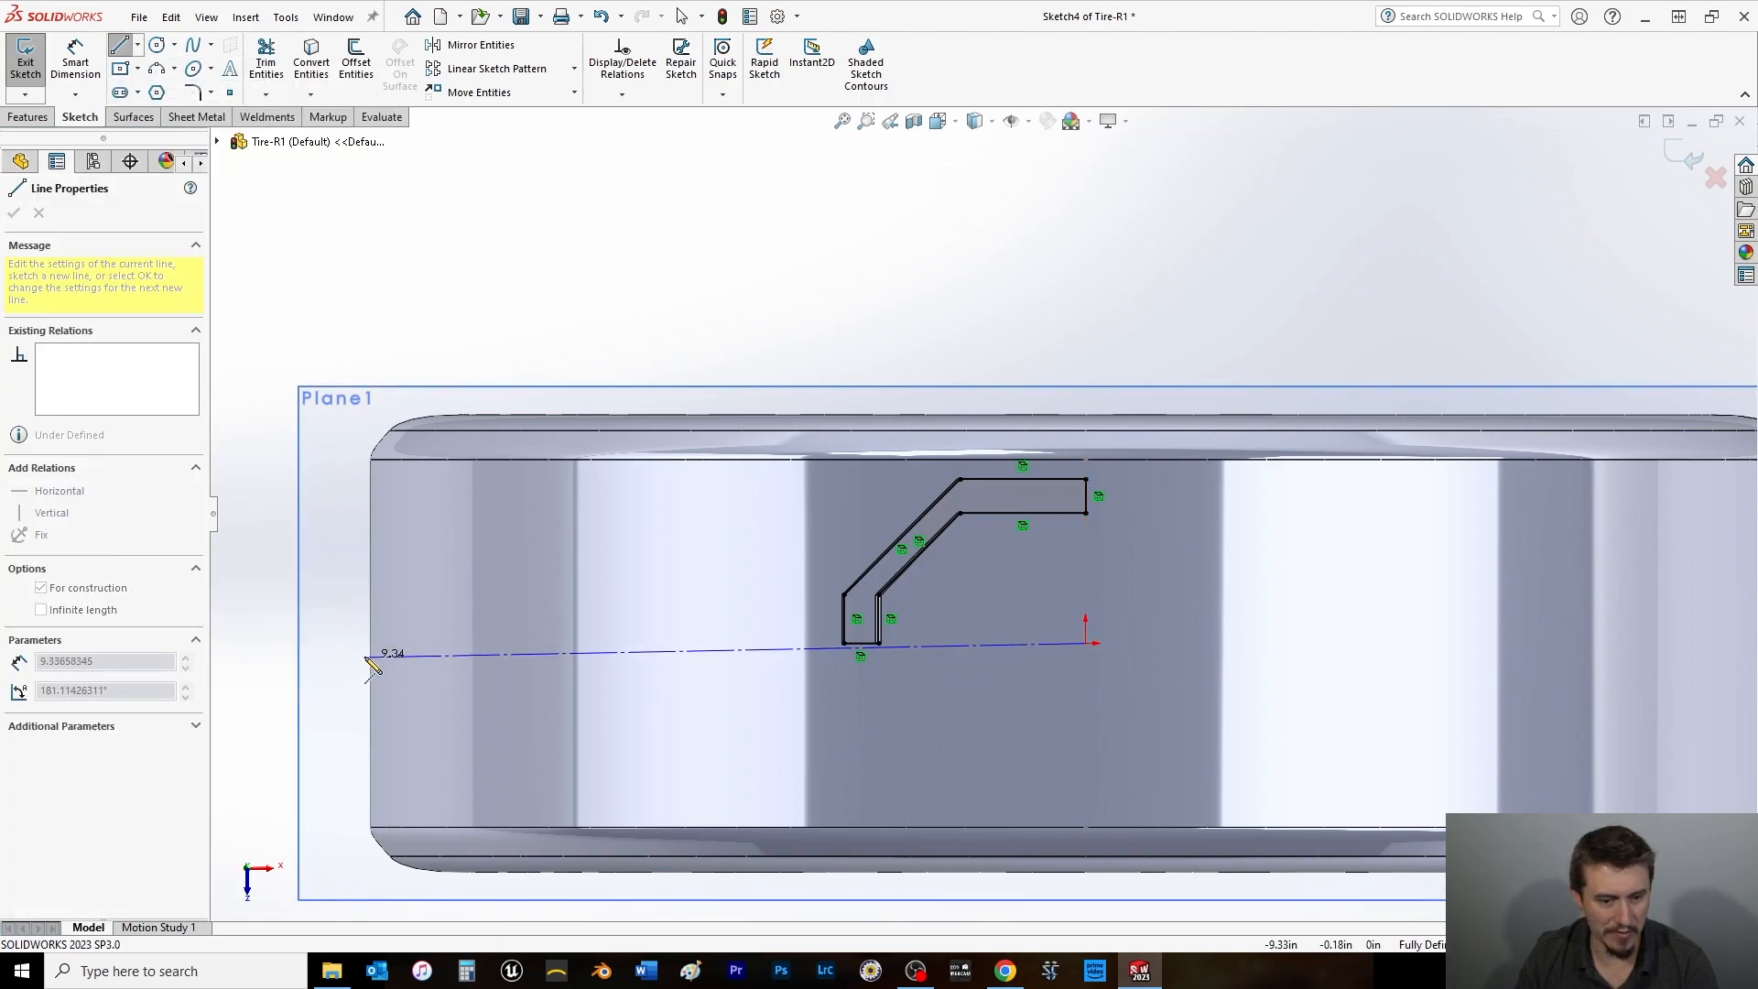
click(369, 643)
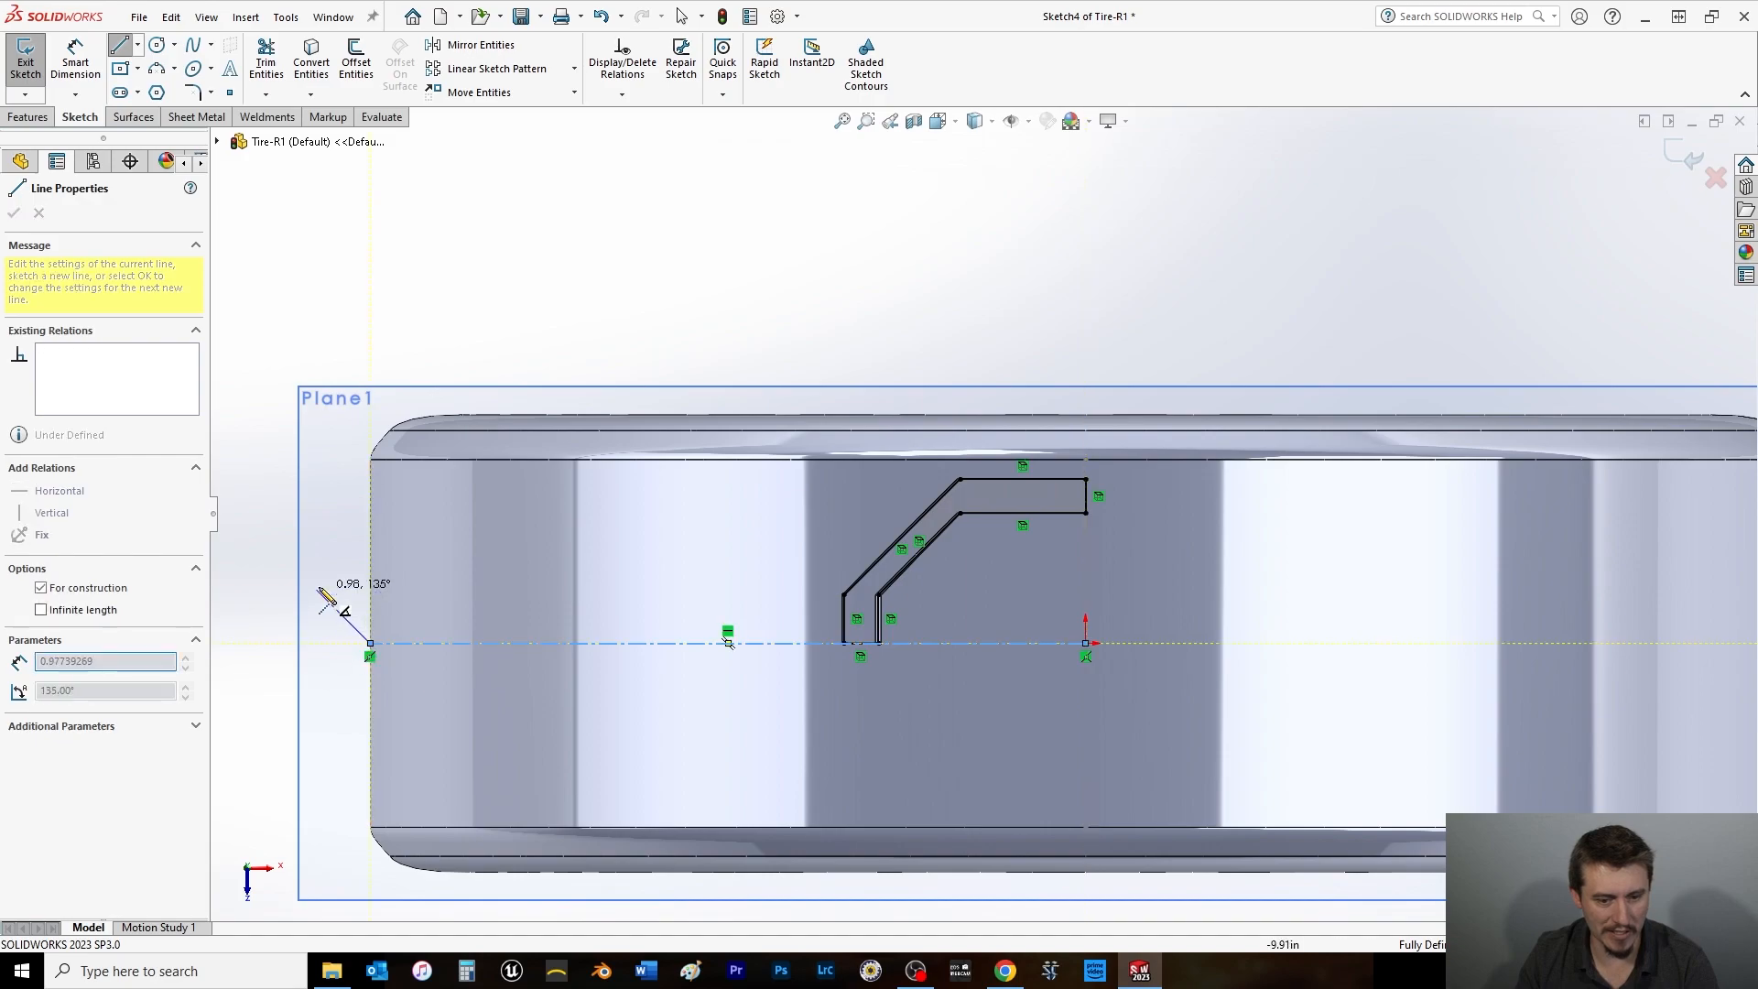
right_click(334, 596)
click(334, 597)
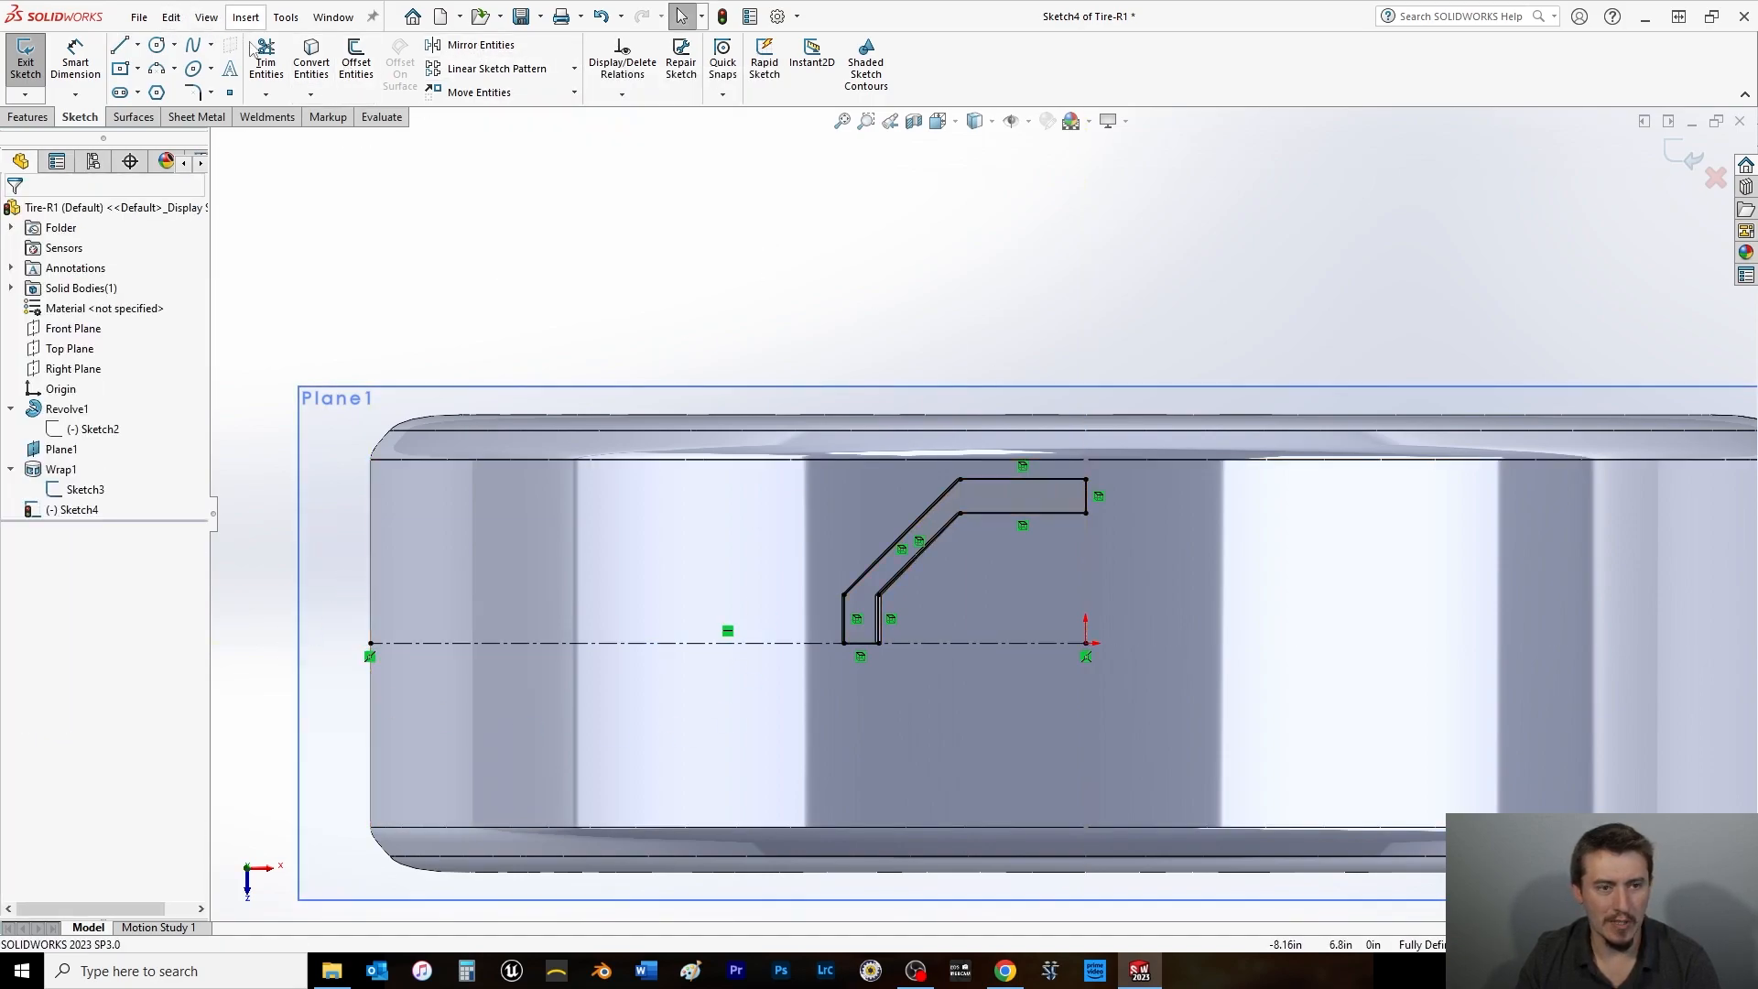
Draw a vertical centerline from the origin up to the upper edge of the tire's outer face.
click(138, 45)
click(154, 60)
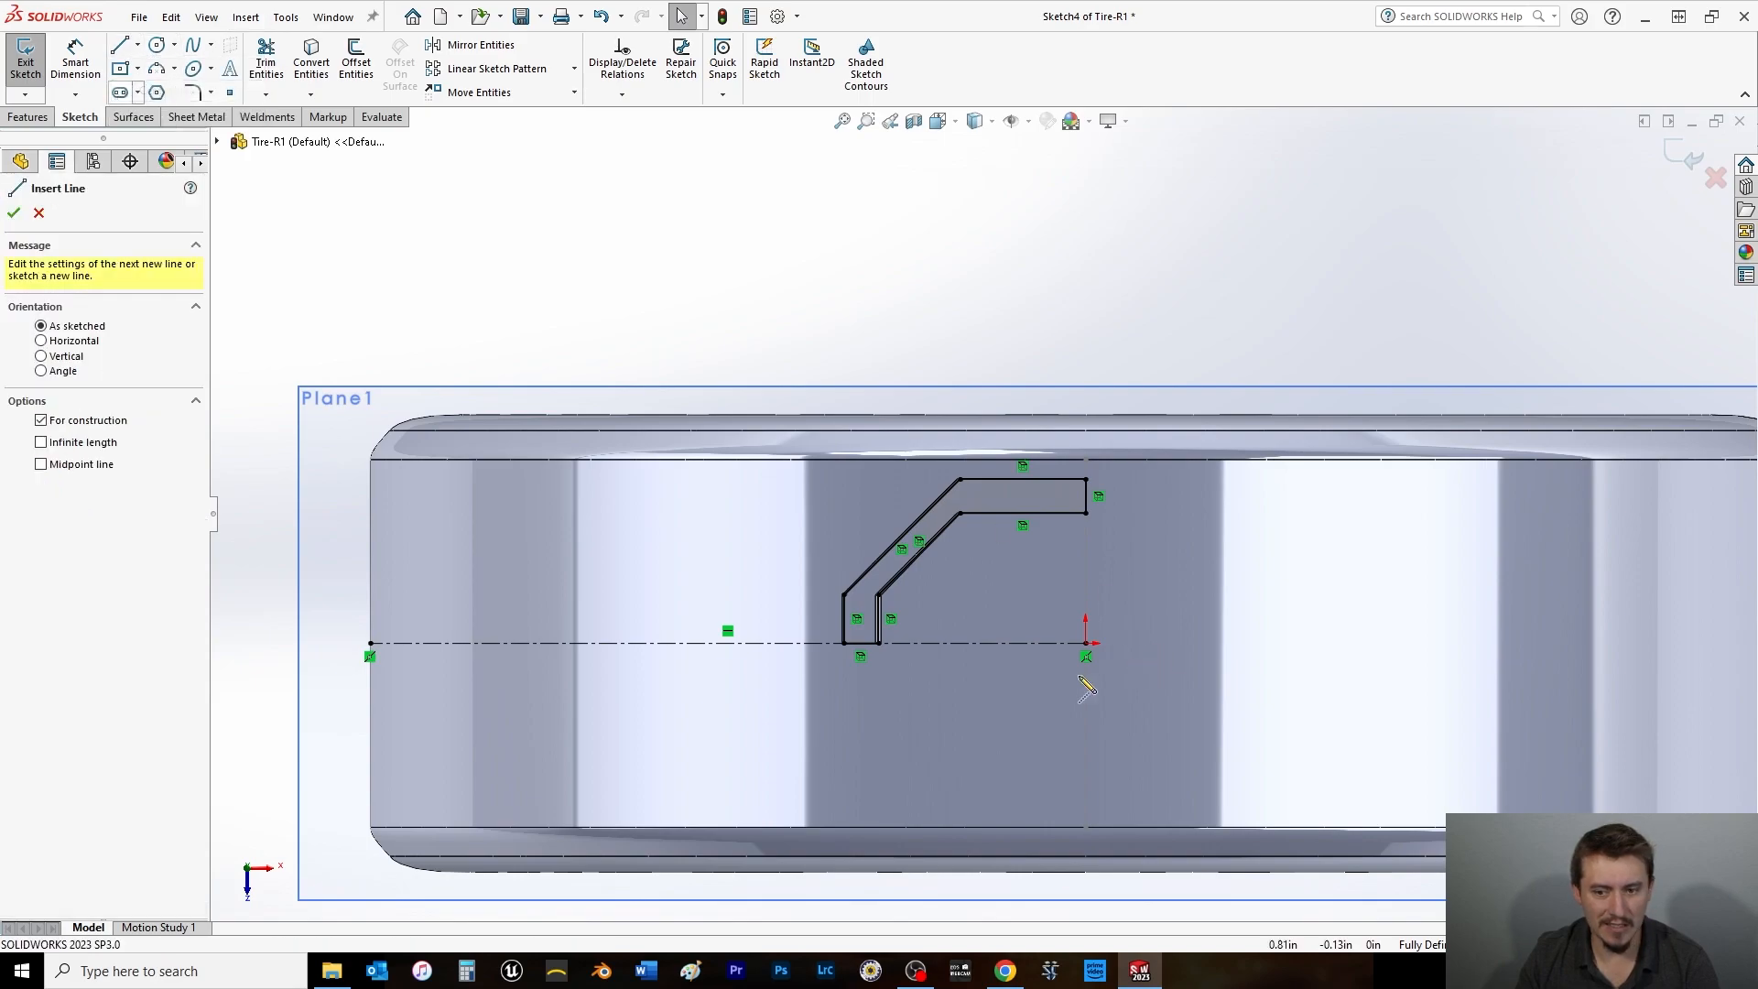
click(1086, 643)
click(1086, 459)
right_click(950, 293)
click(944, 304)
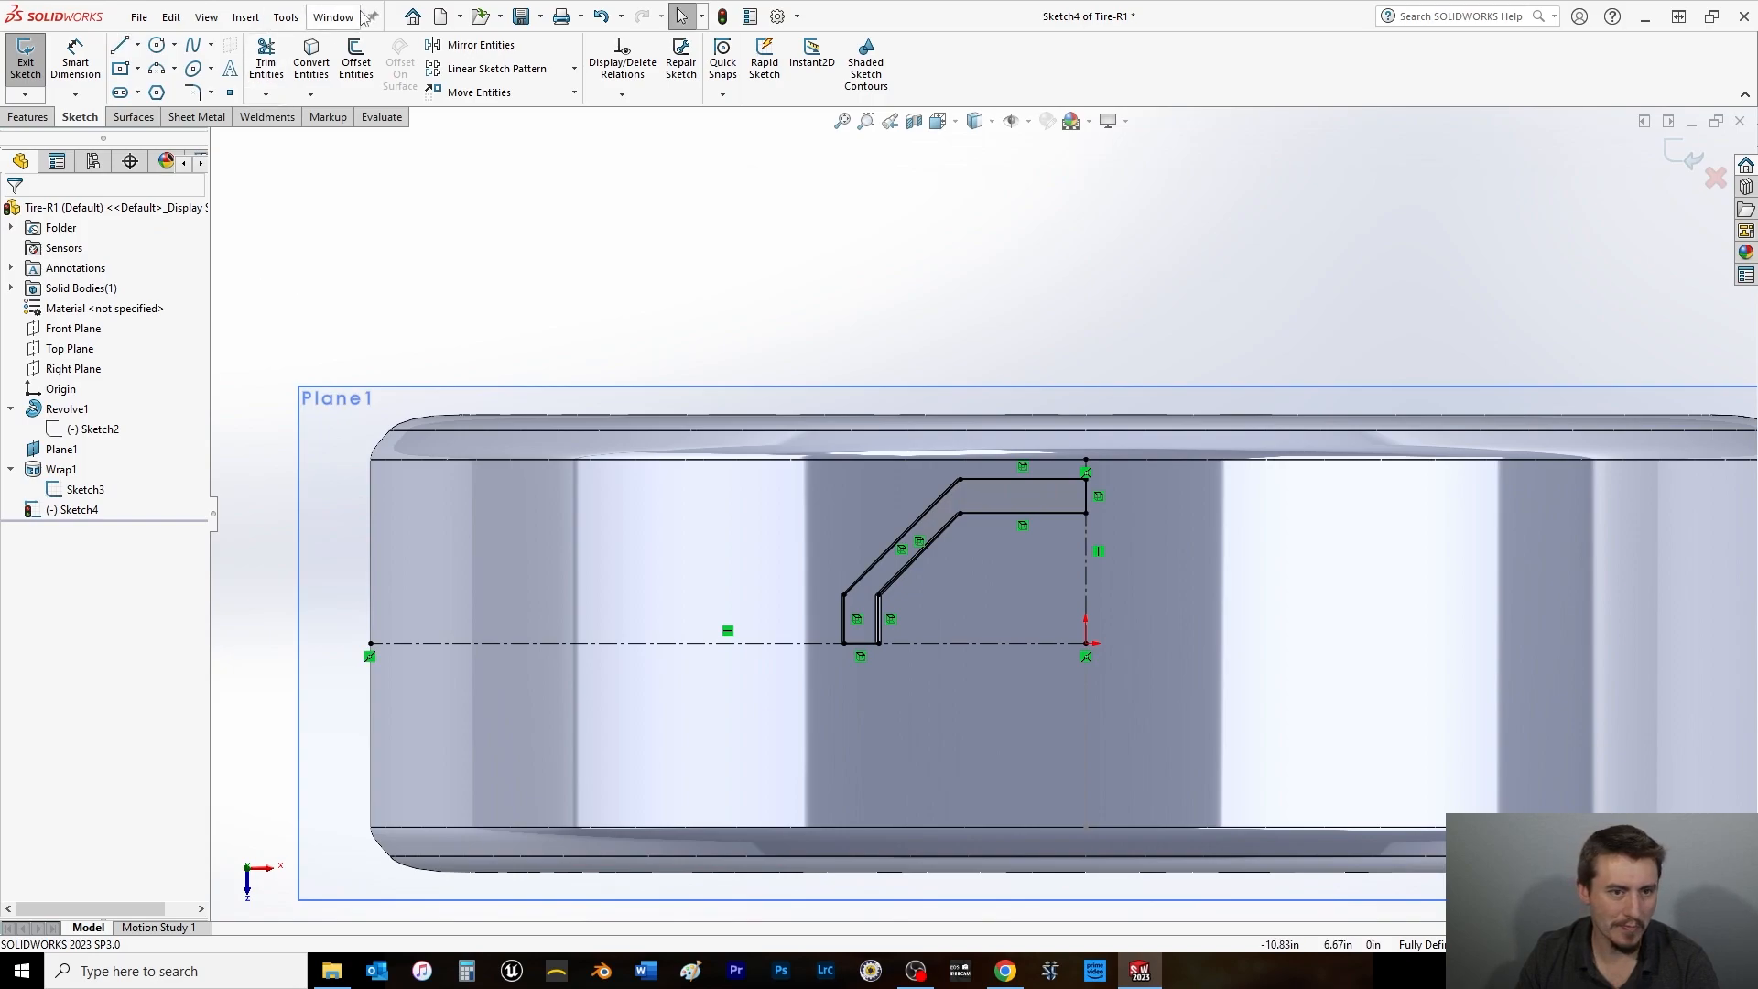
Mirror the eight converted lug lines about the vertical centerline, leaving the centerline out of the mirrored entities.
click(476, 45)
drag(742, 366, 1172, 723)
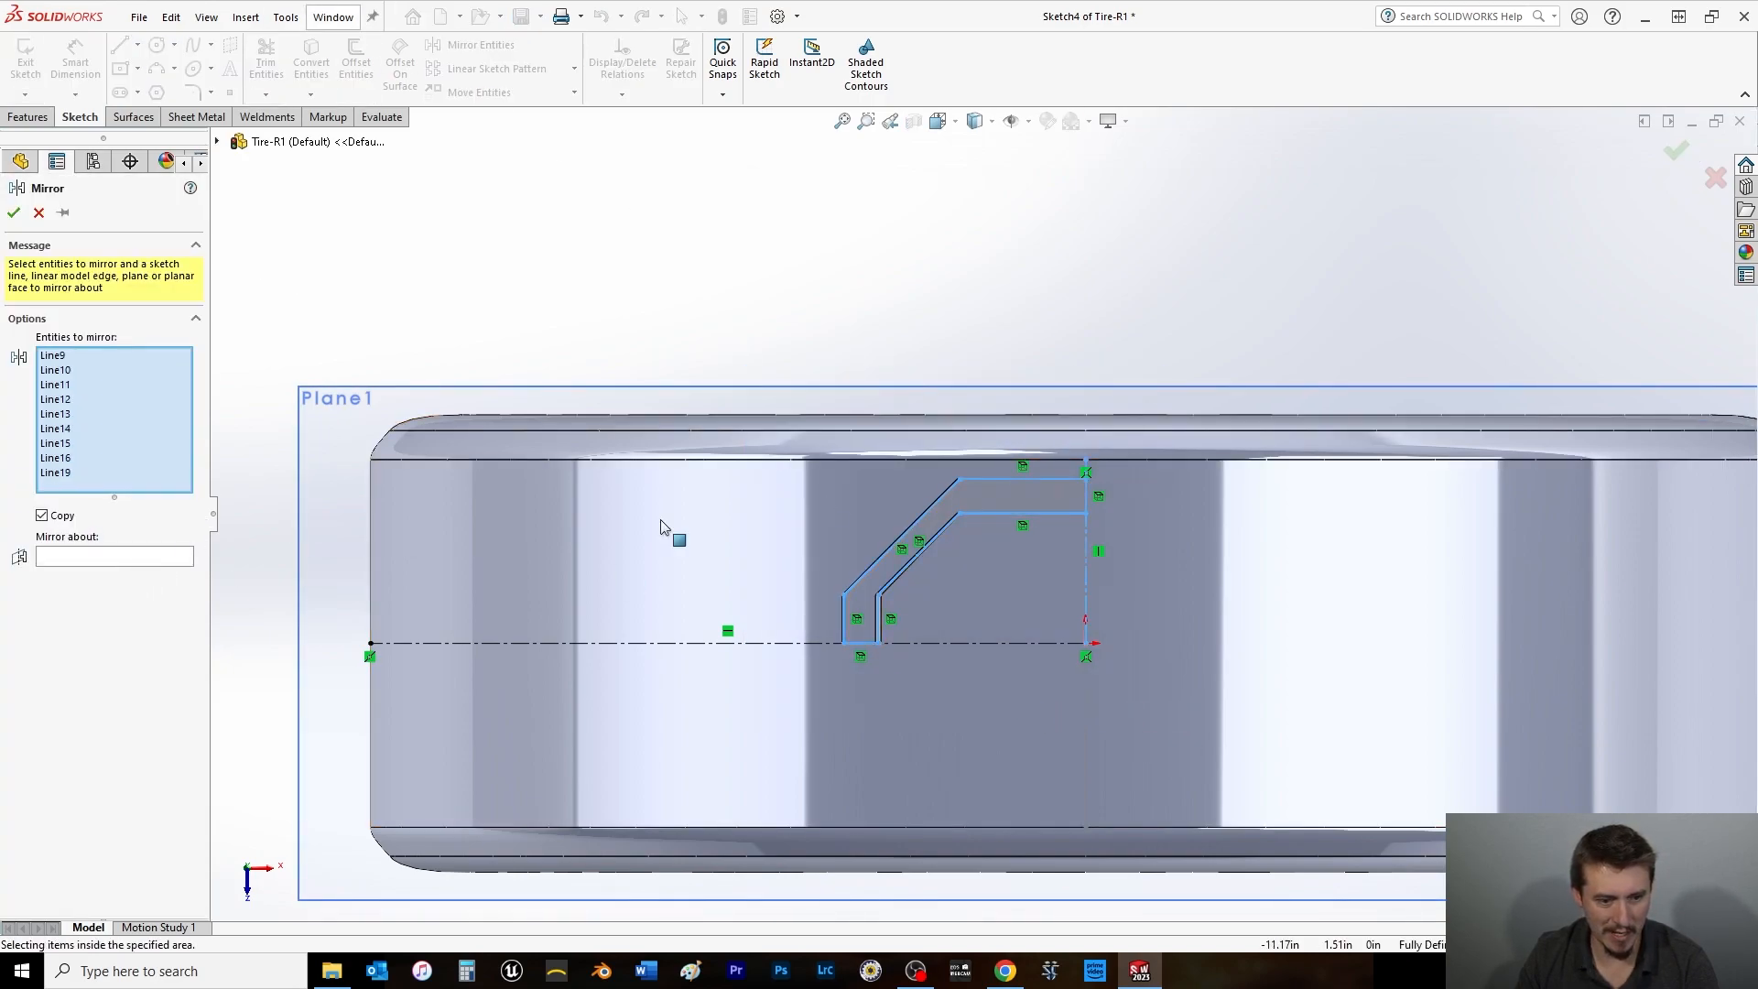
click(66, 557)
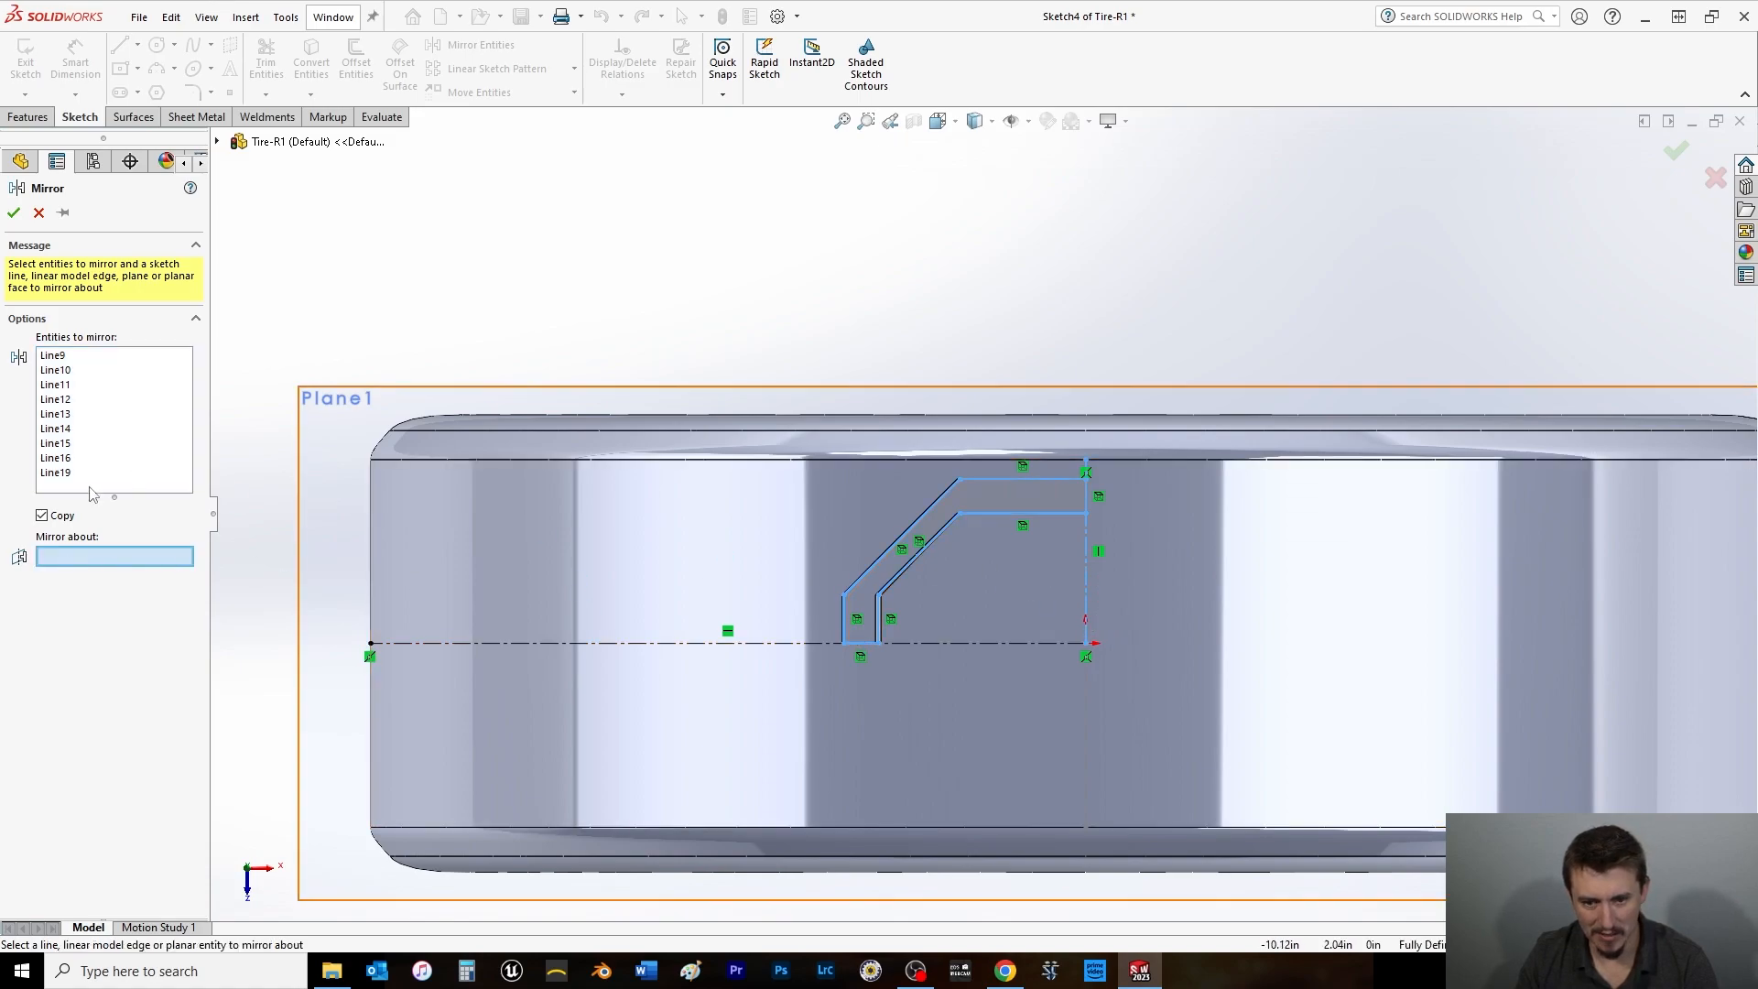
click(53, 474)
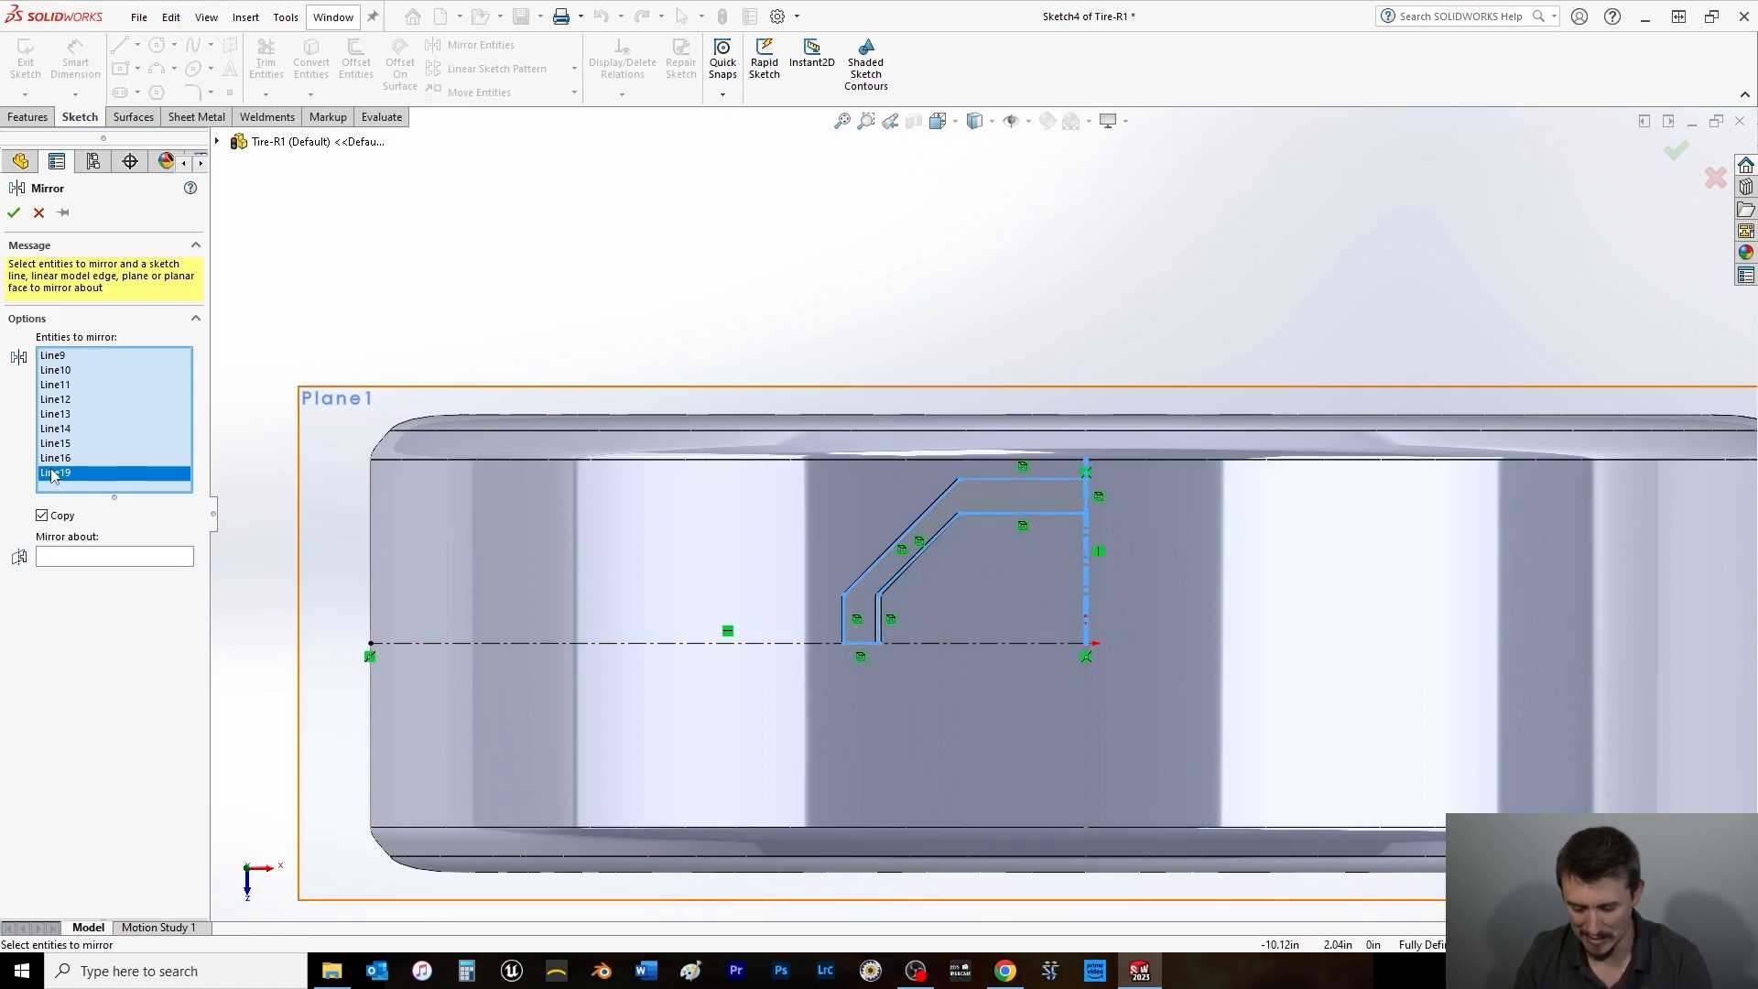
key(Delete)
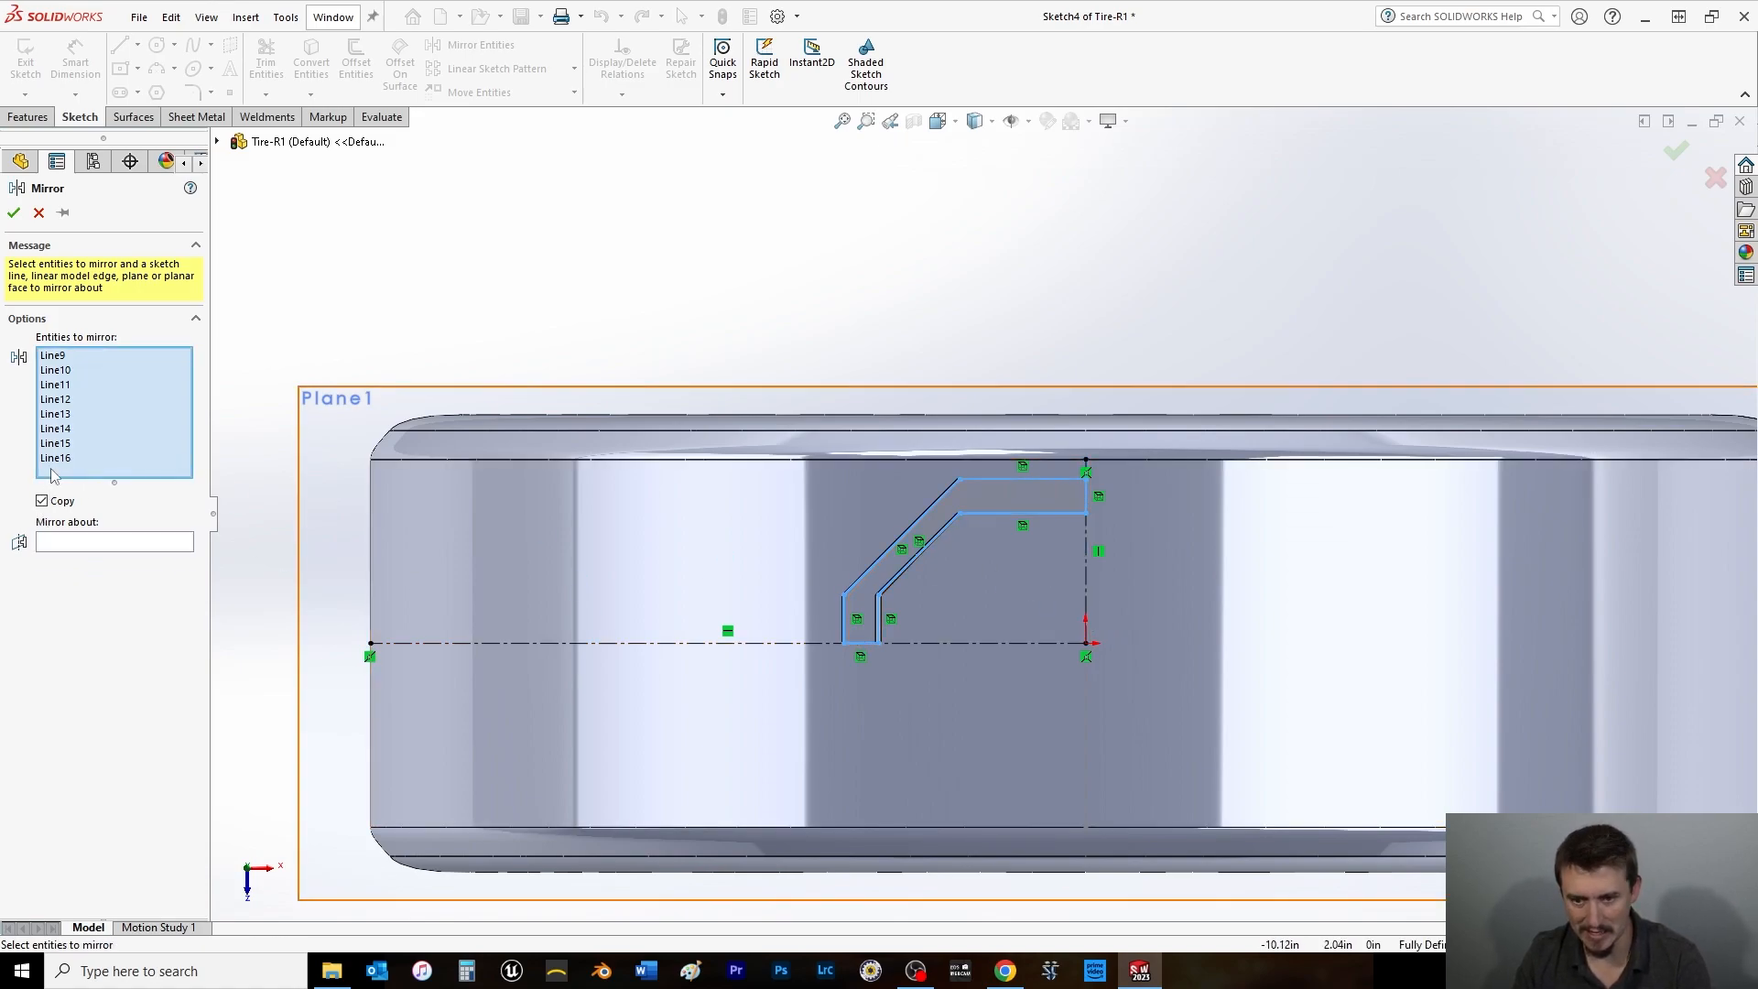
click(80, 546)
click(1085, 594)
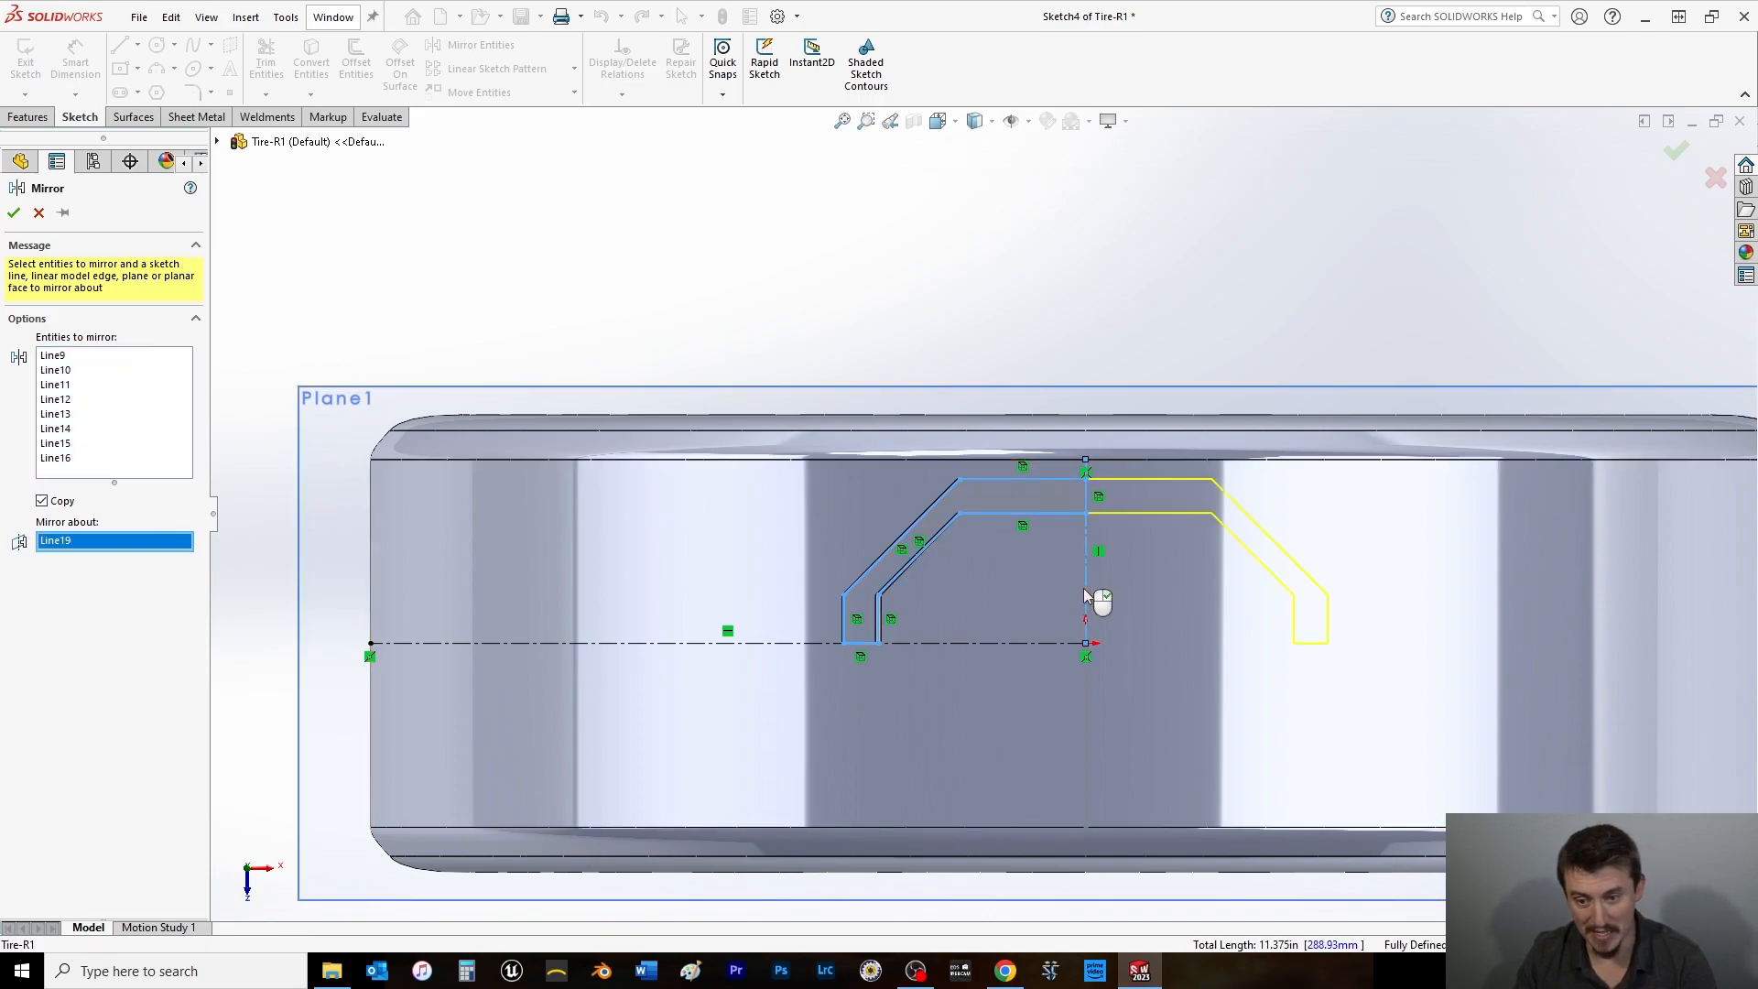
click(14, 212)
Select the eight outline lines of the full upper-right lug for mirroring and pick the horizontal centerline as the mirror axis.
mouse_move(792, 420)
mouse_down()
mouse_move(1087, 628)
mouse_move(1080, 673)
mouse_move(1421, 721)
mouse_up()
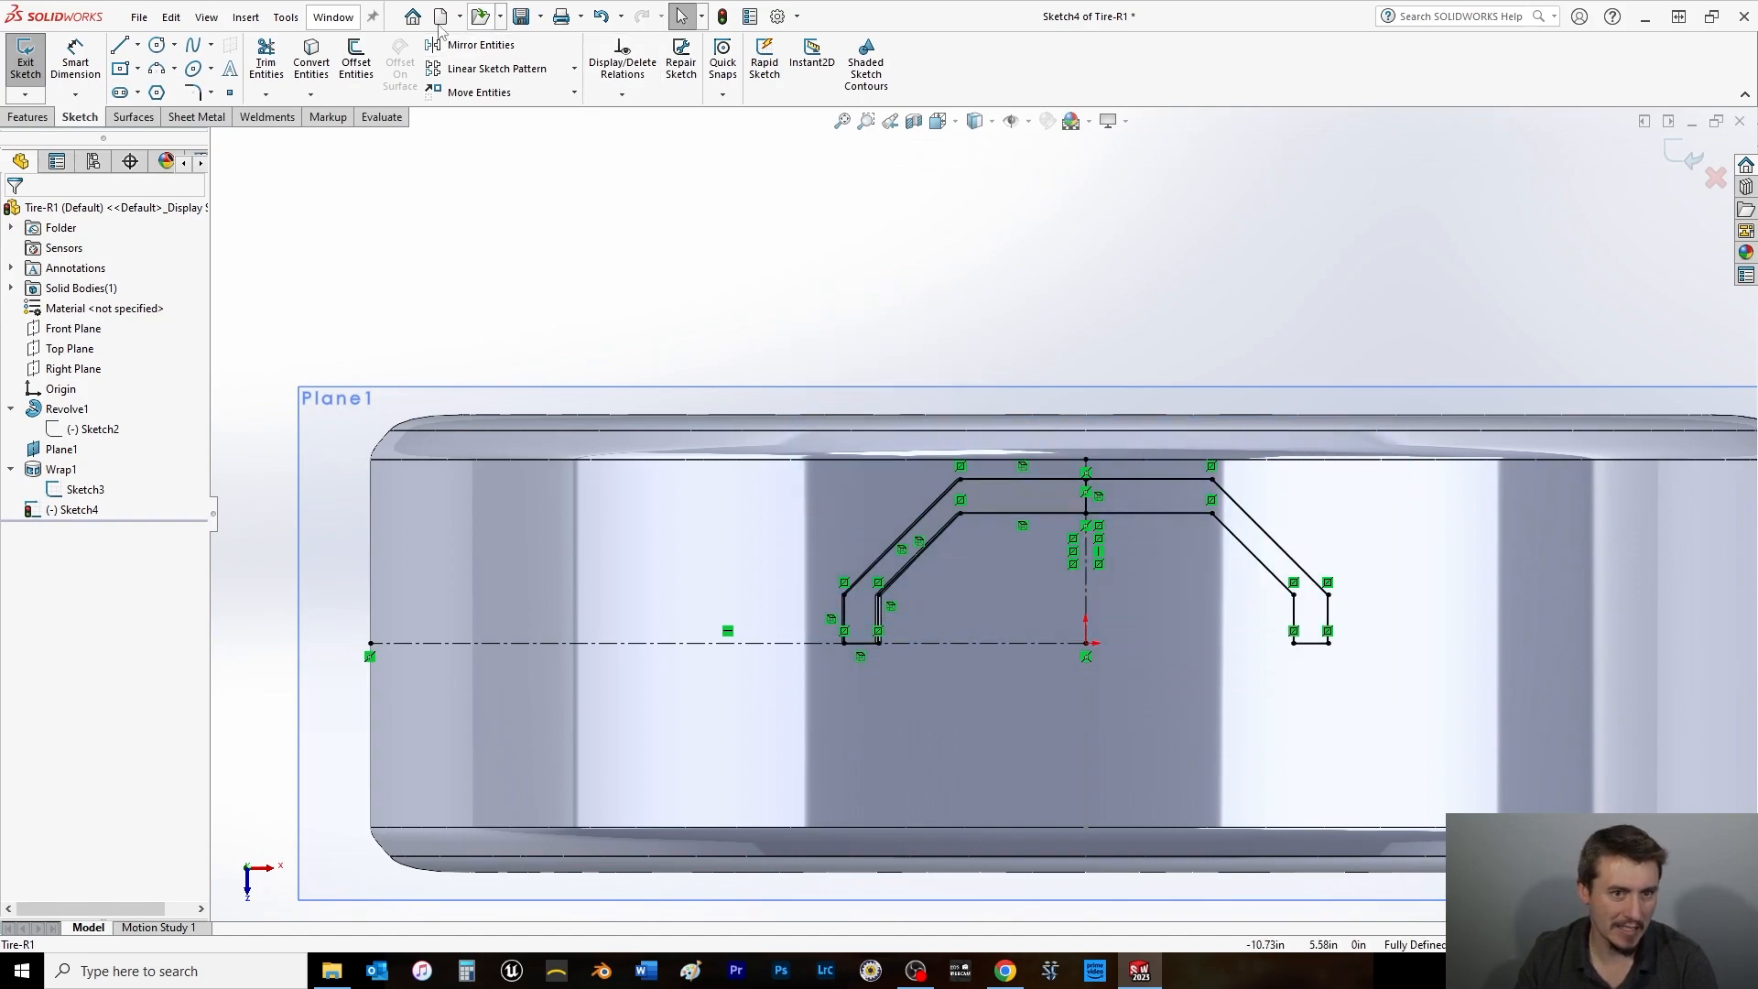
click(472, 44)
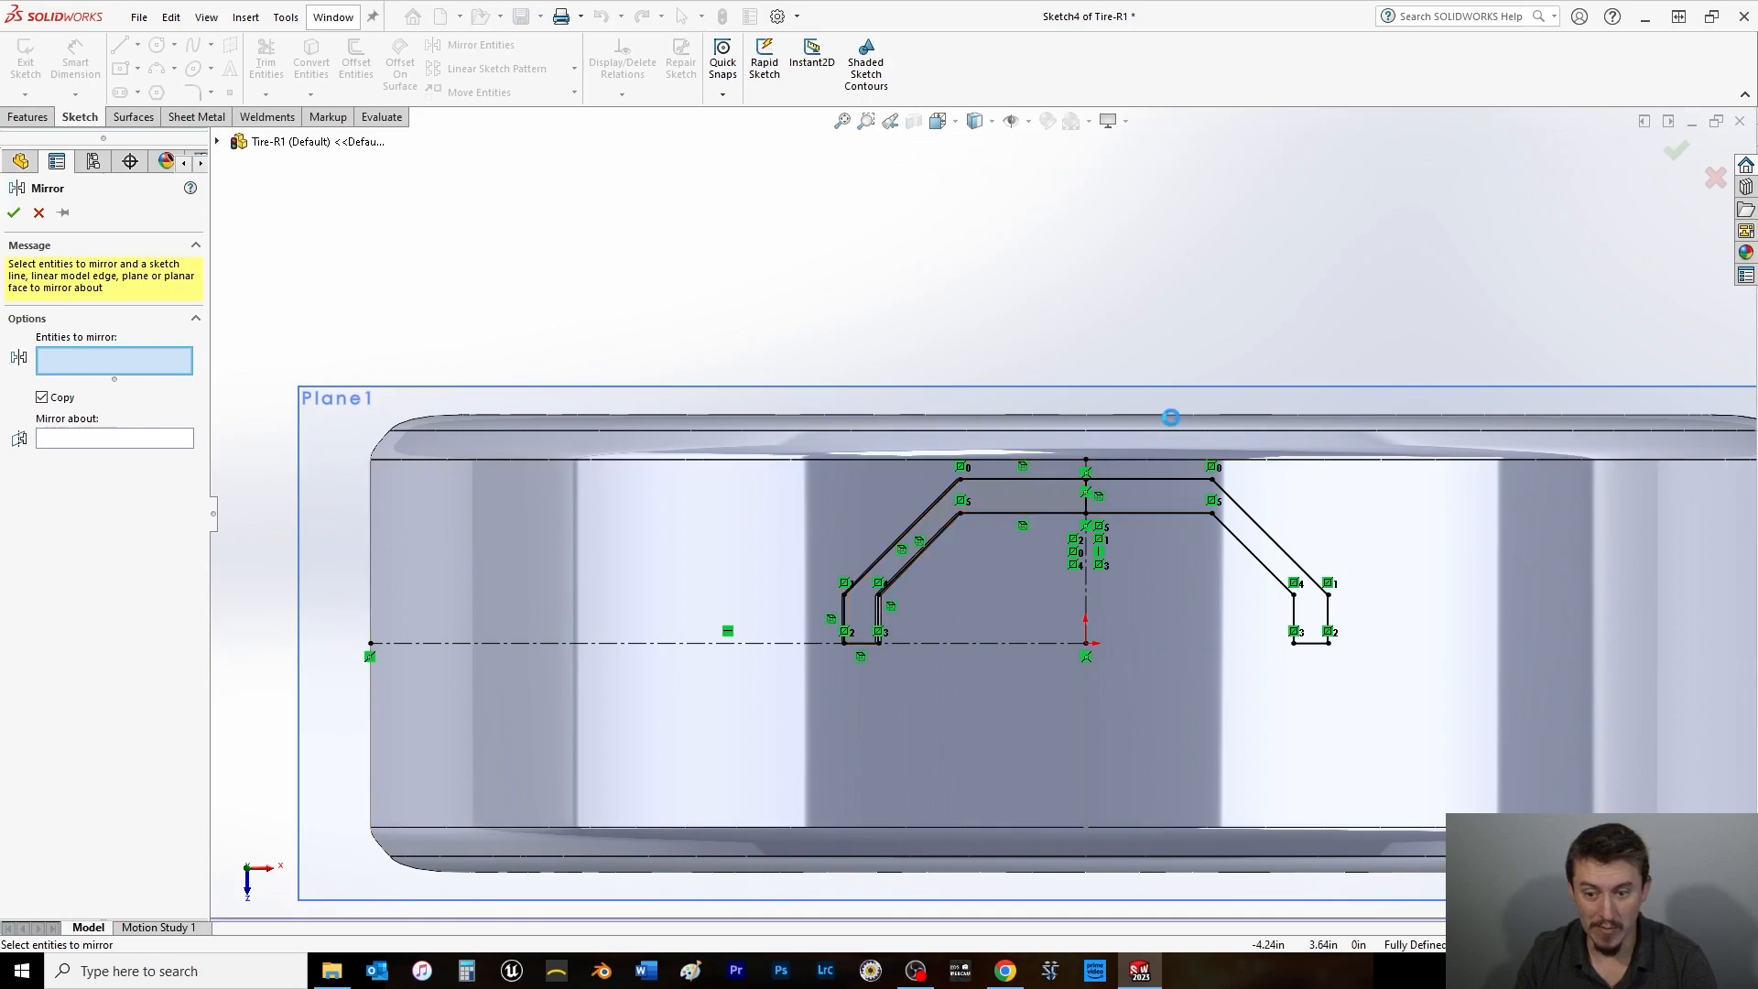
click(1166, 478)
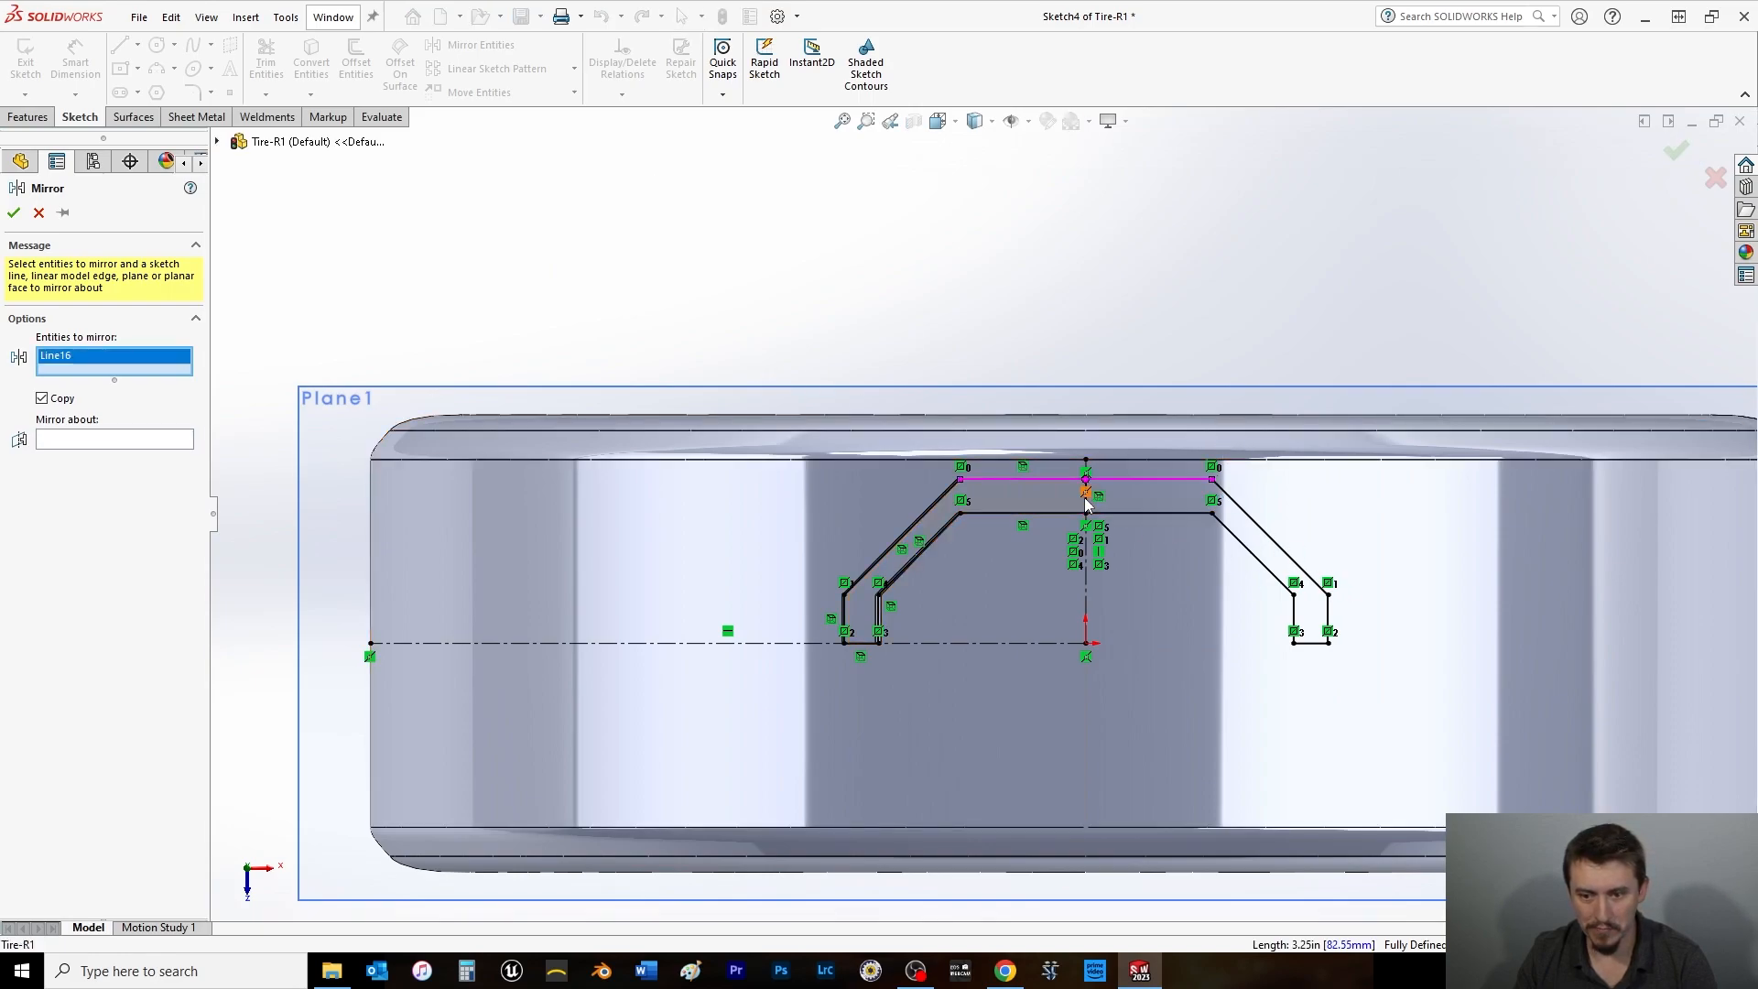
click(1086, 503)
click(1113, 513)
click(1224, 525)
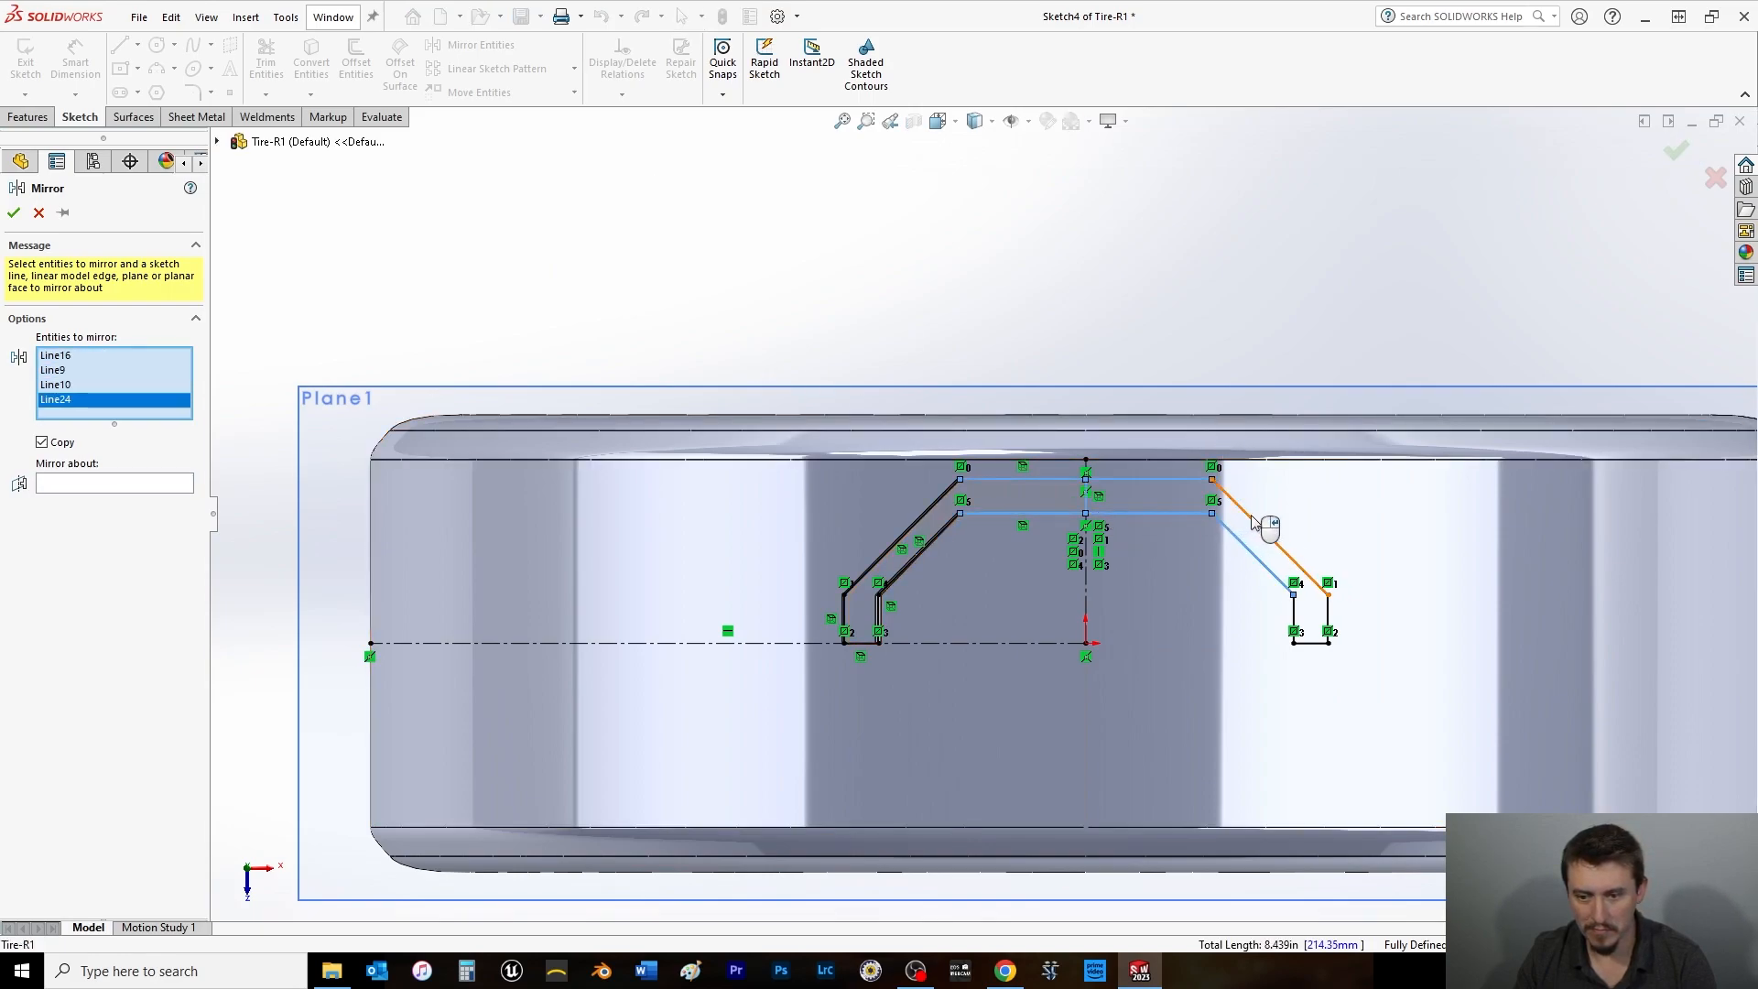
click(1251, 518)
click(1294, 616)
click(1329, 620)
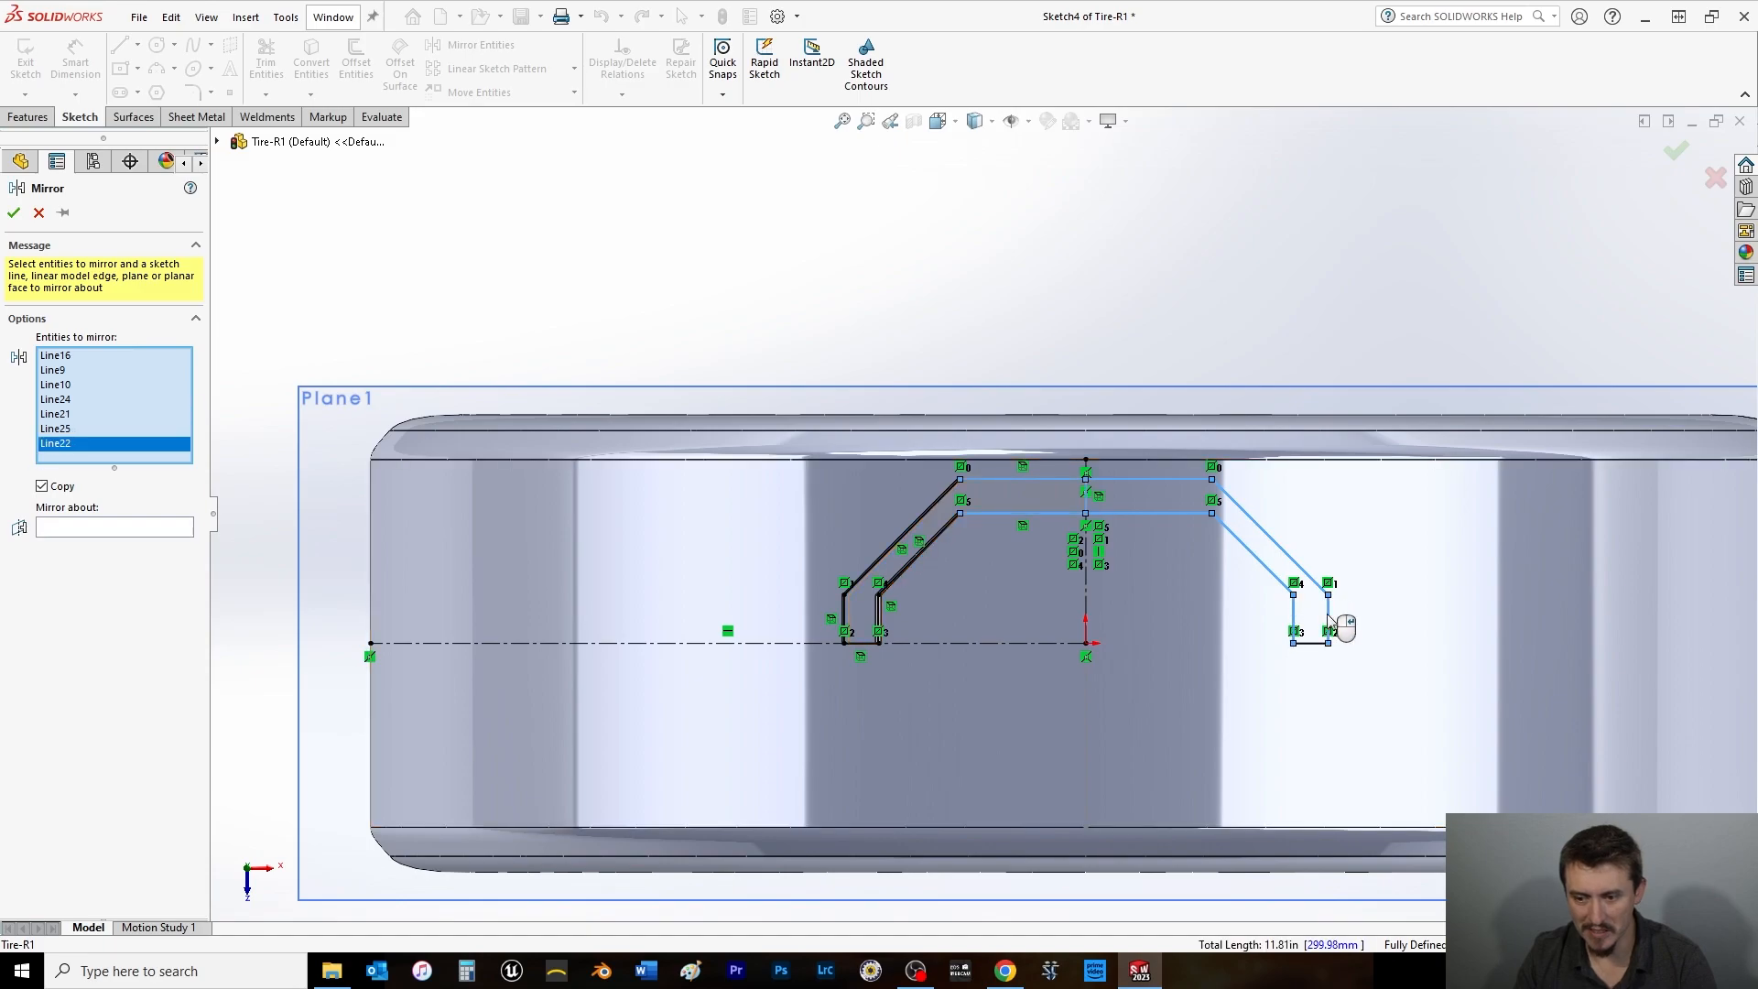
click(1315, 643)
click(75, 542)
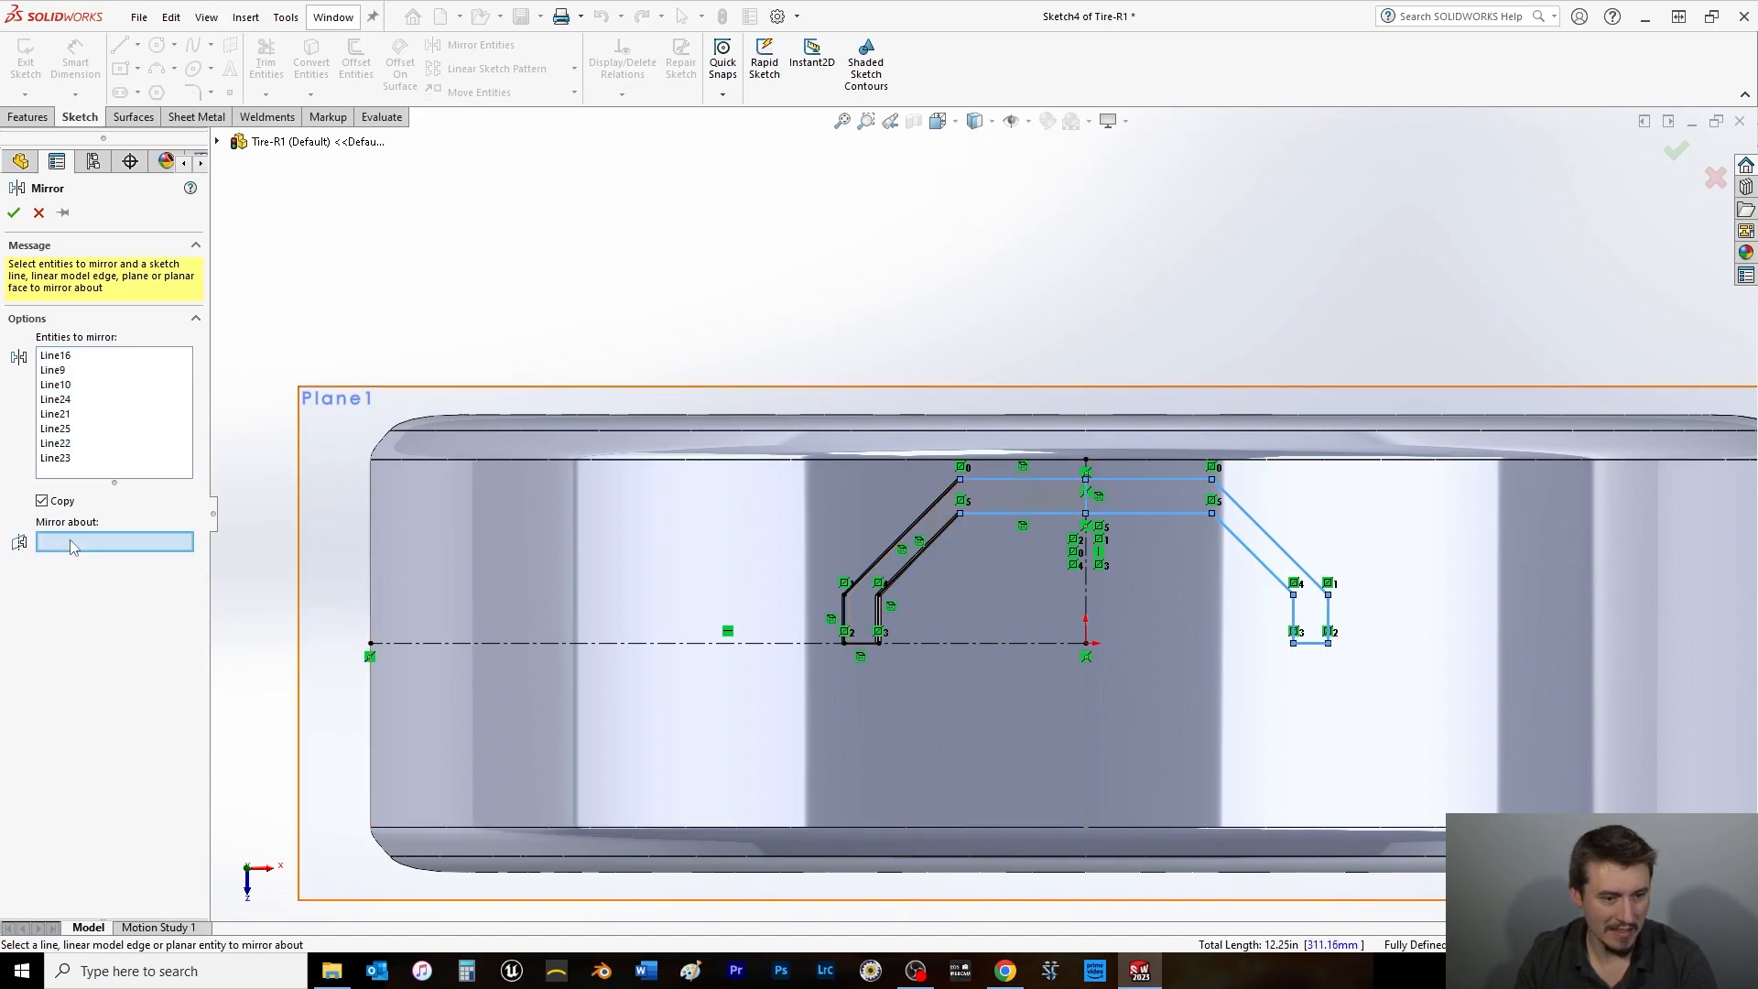
click(583, 644)
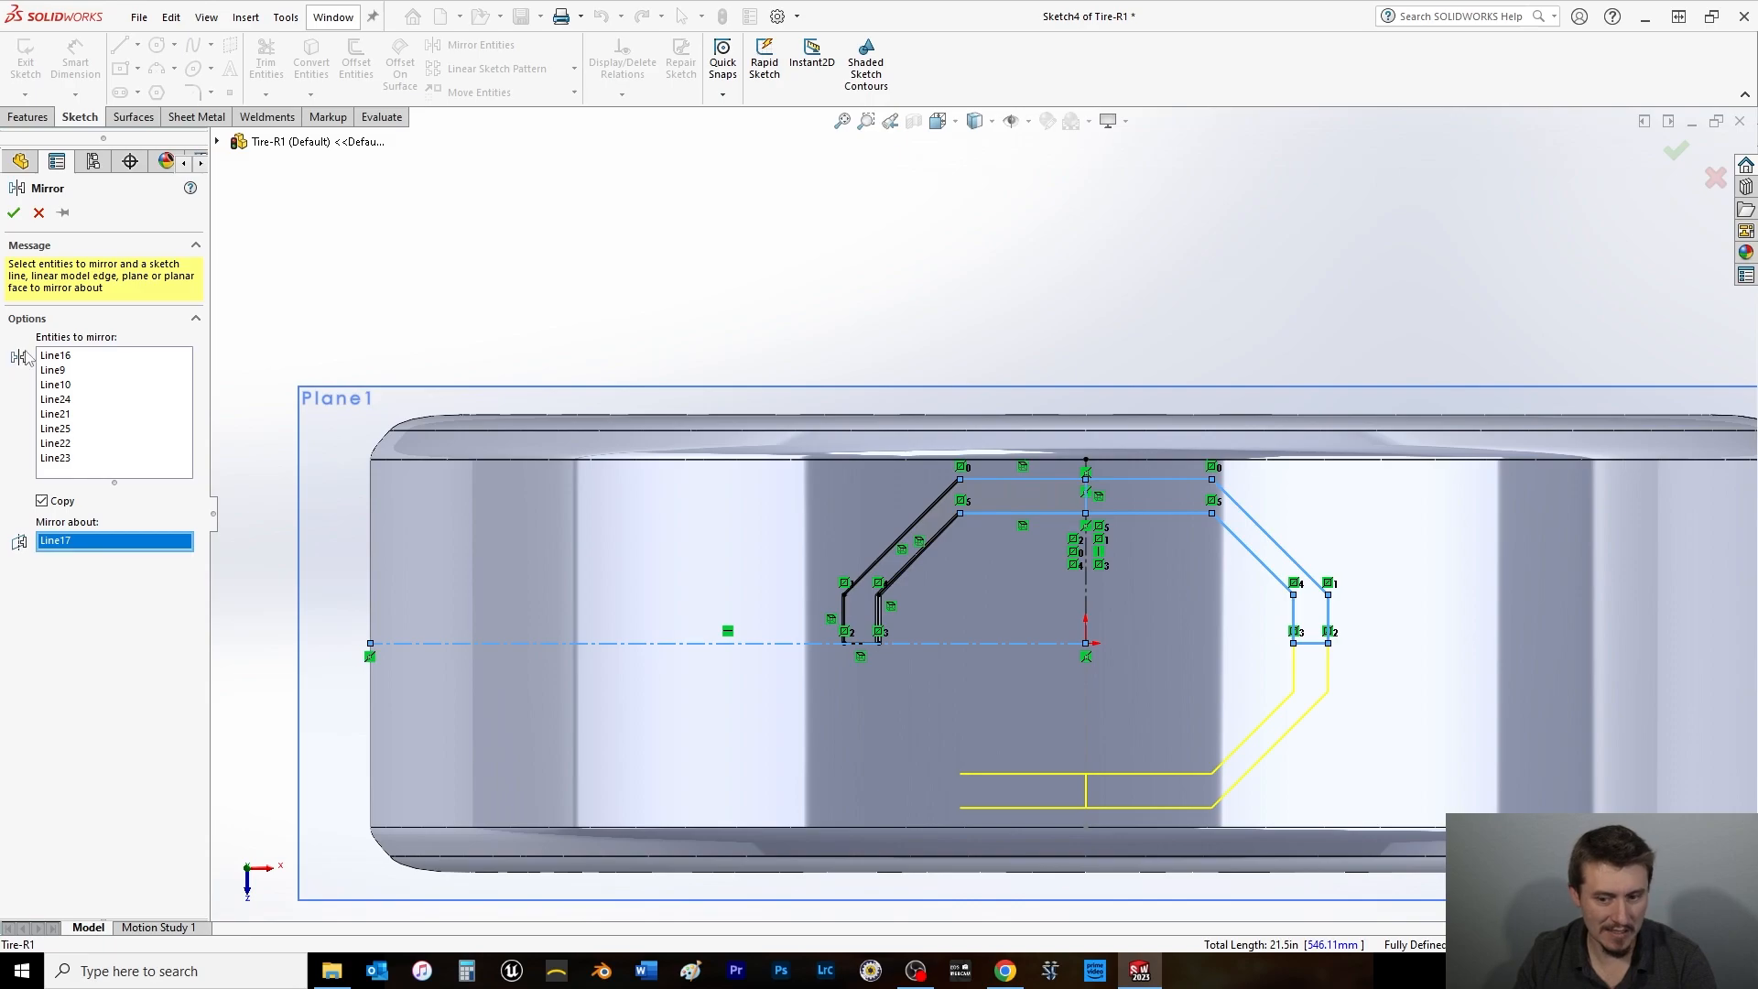
click(1031, 514)
click(1028, 482)
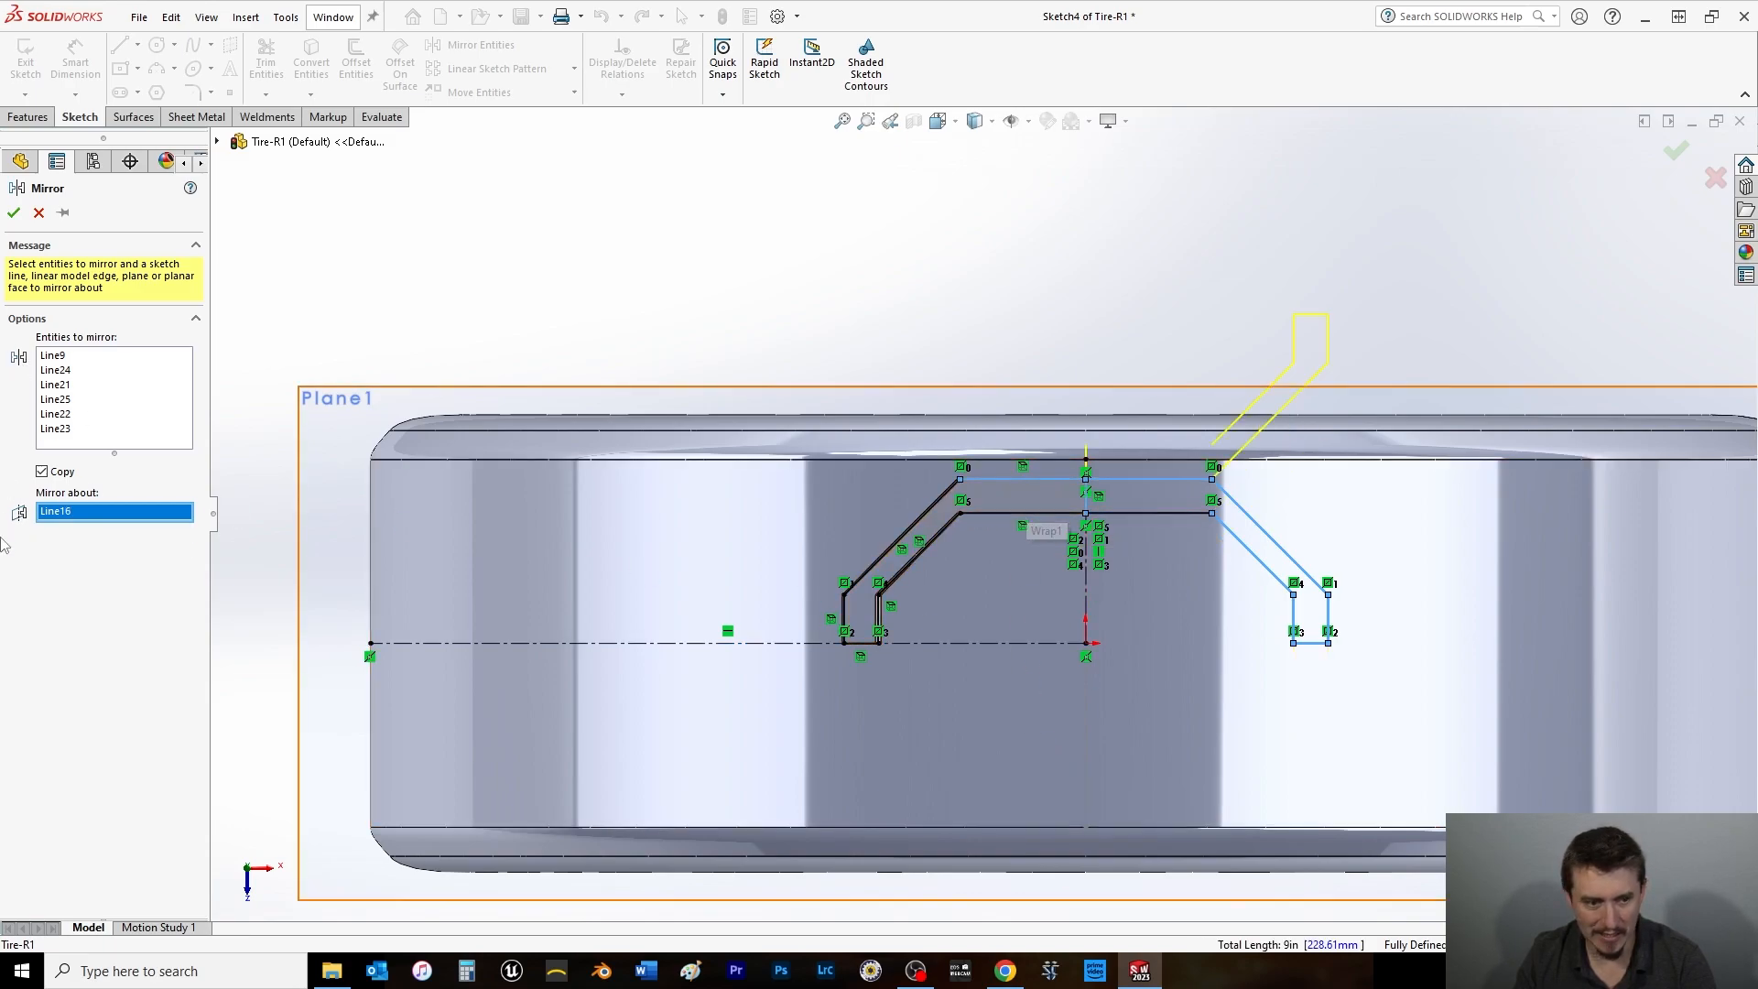
key(Delete)
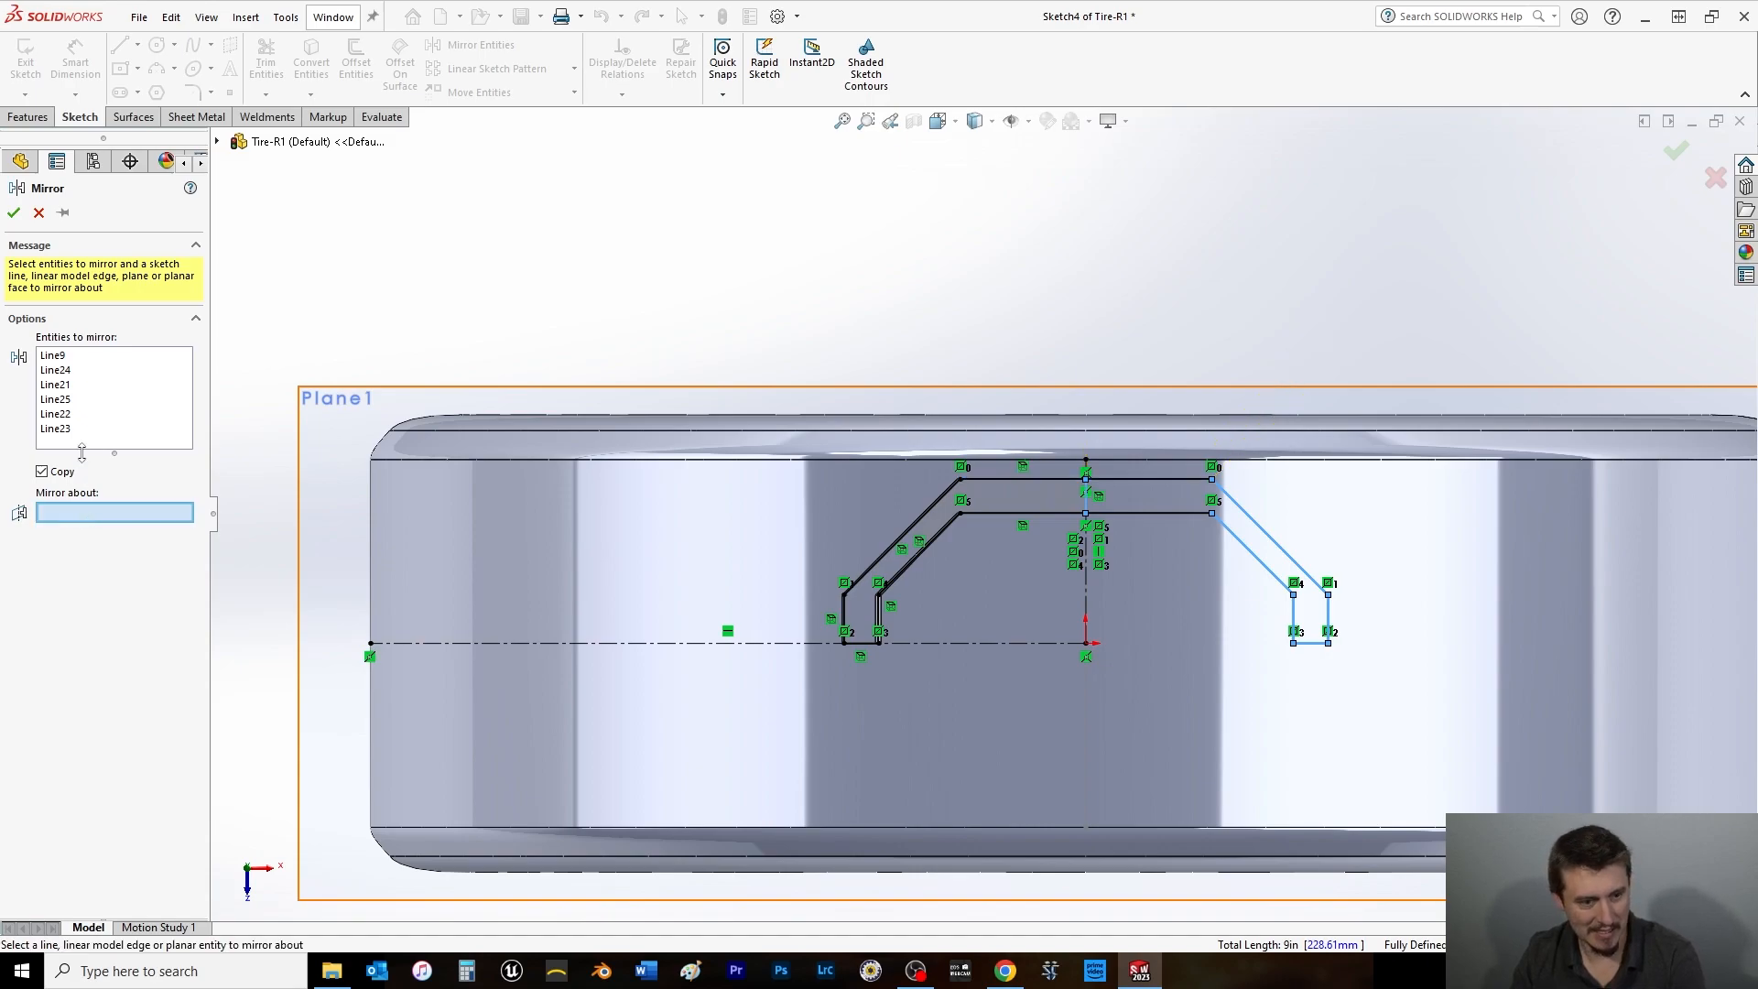
Add the two upper horizontal lug lines back to the mirror selection and mirror the eight lines about the horizontal centerline.
click(103, 439)
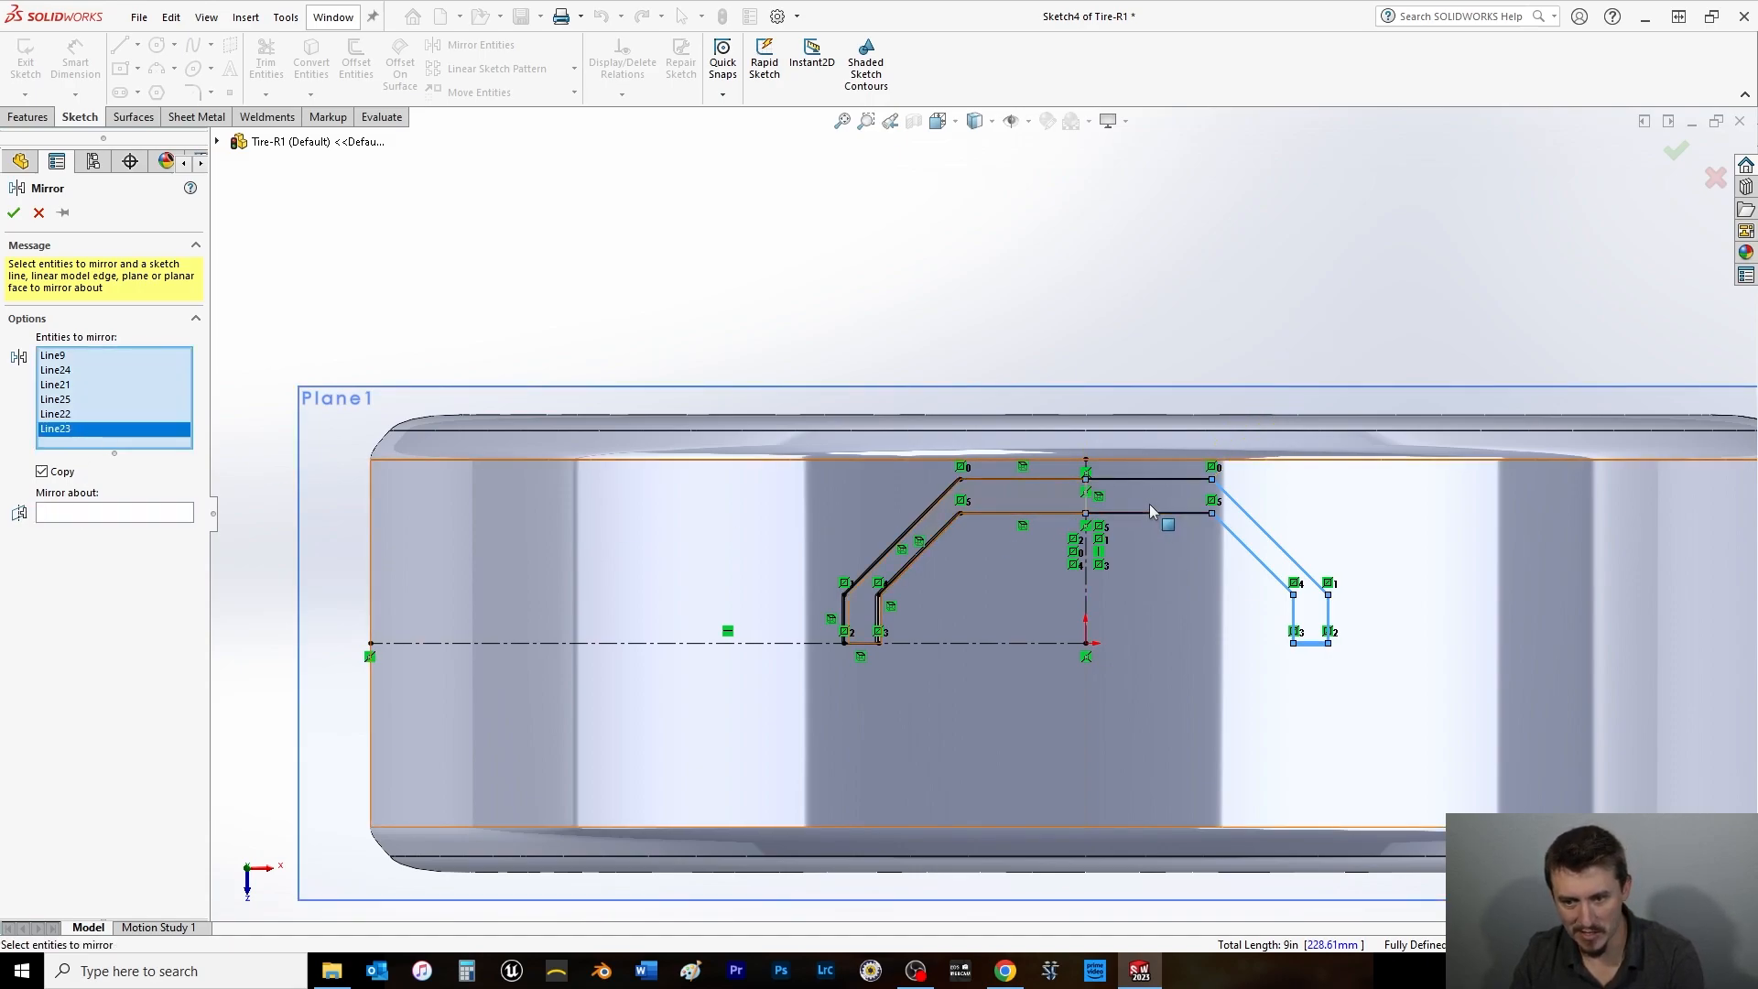
click(1150, 480)
click(1150, 480)
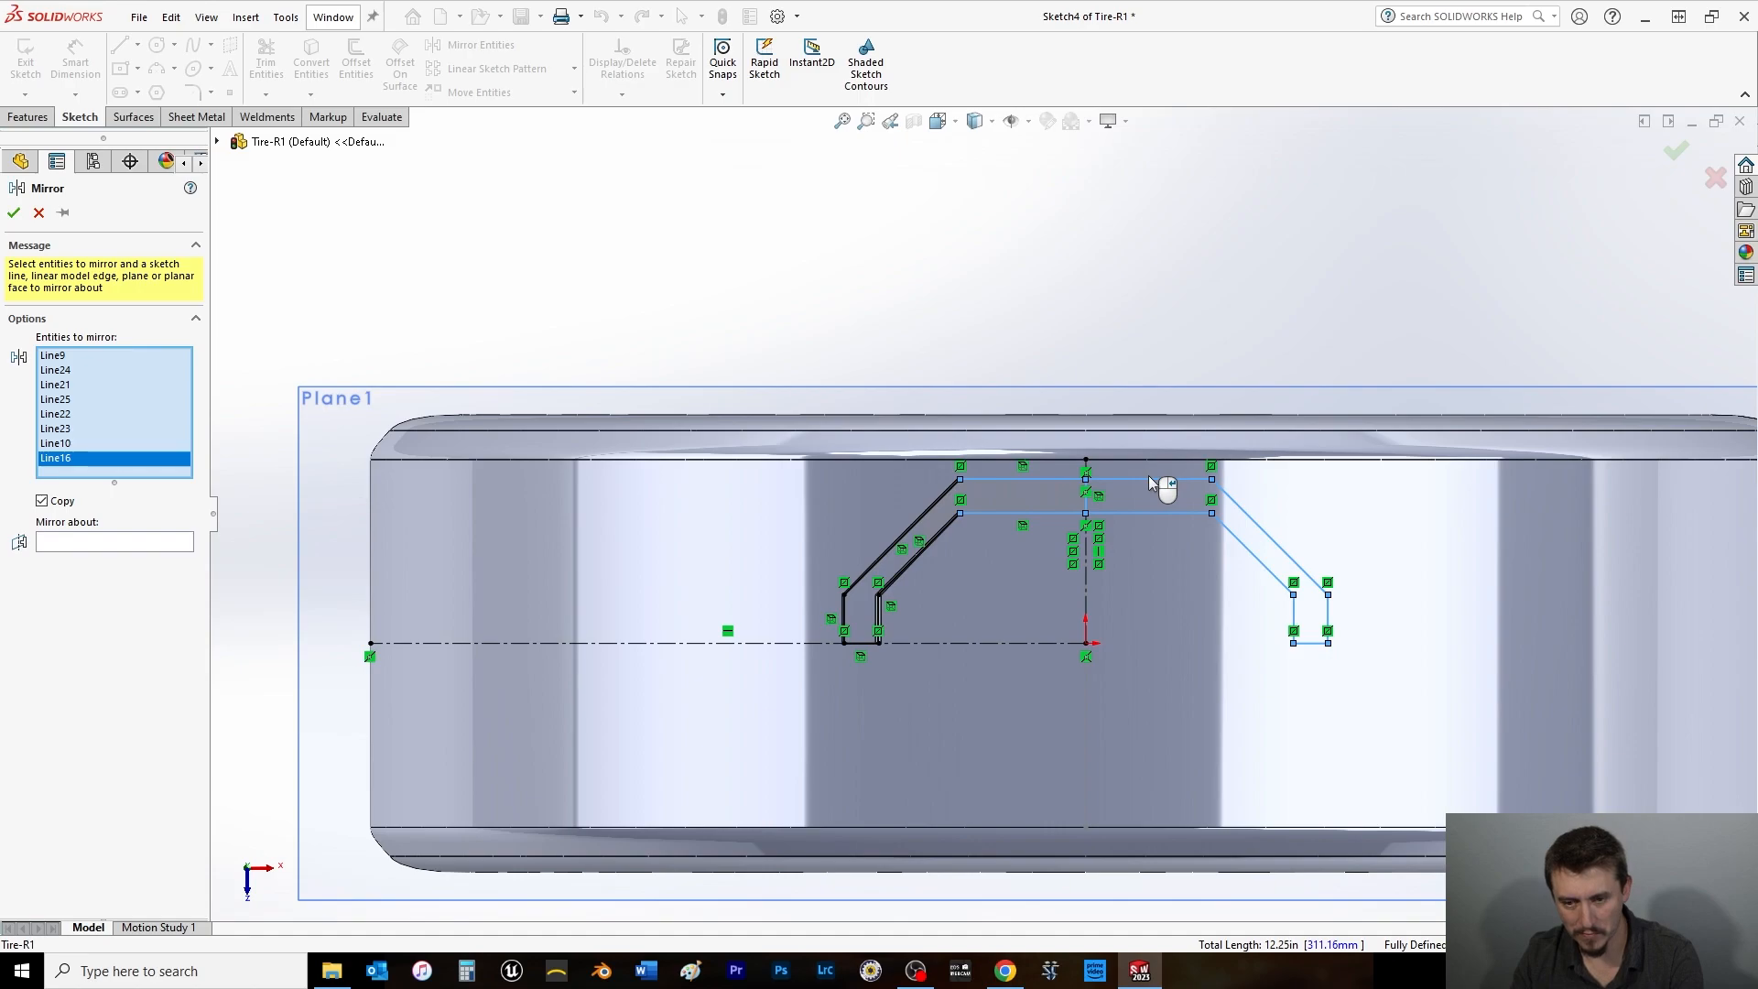
click(95, 543)
click(1041, 644)
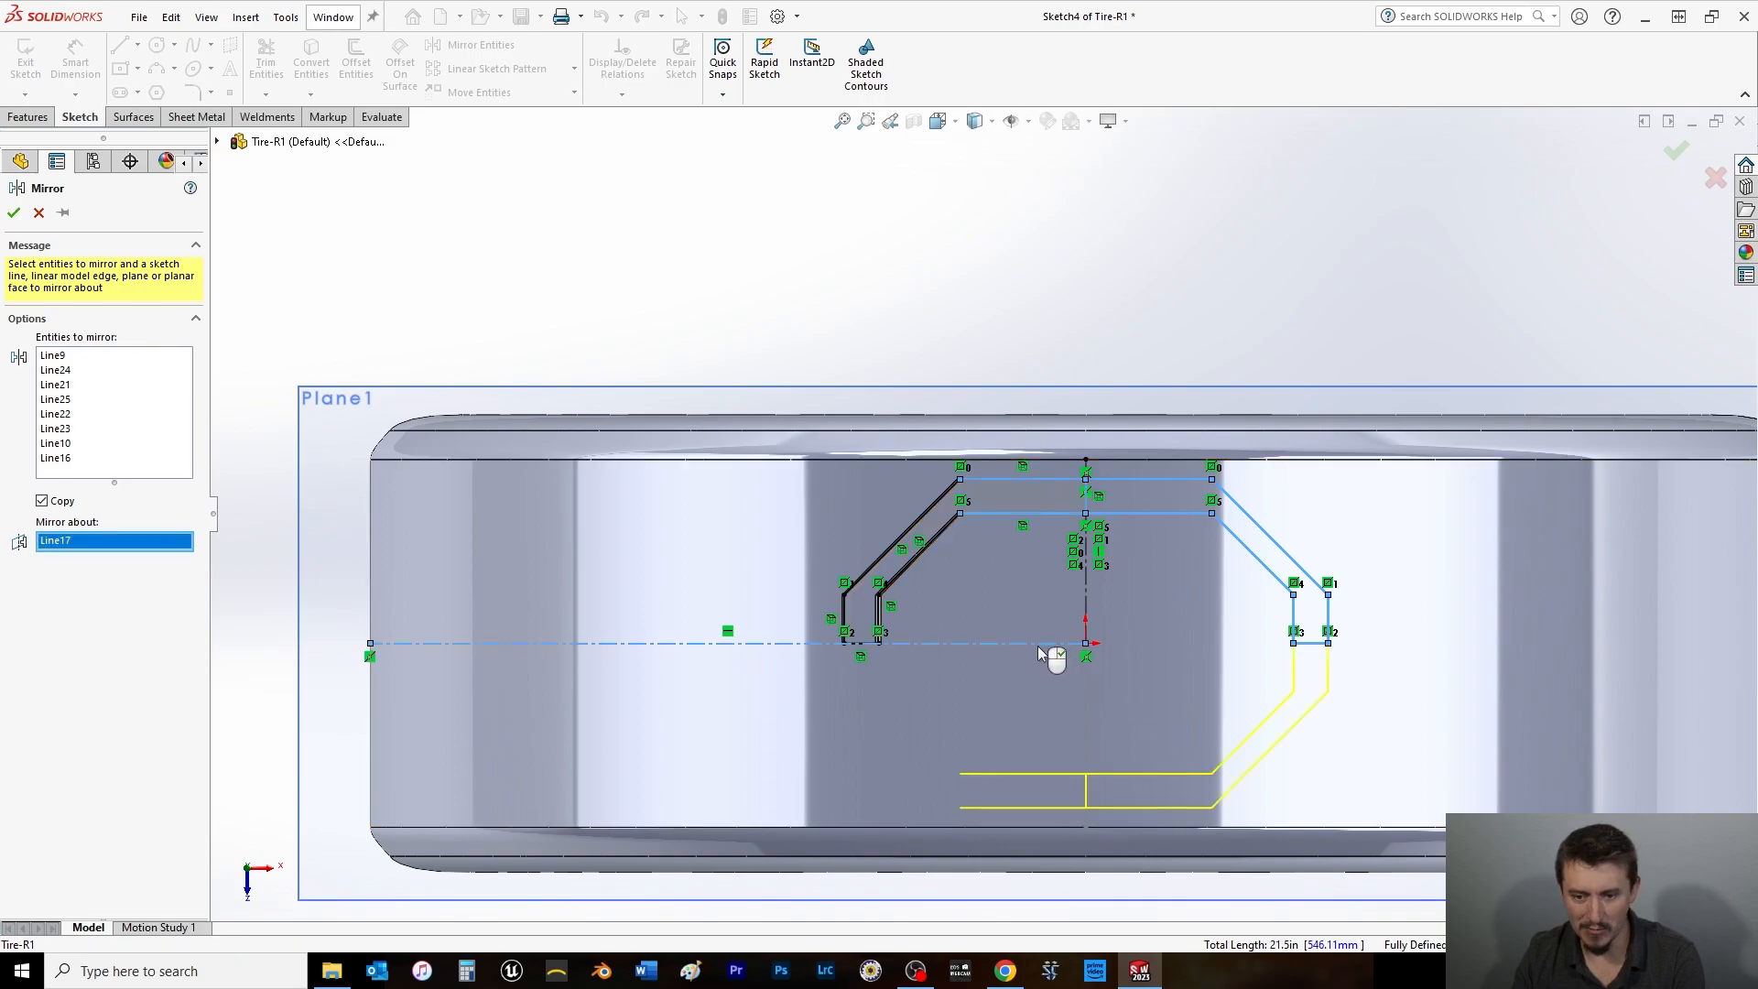
click(13, 213)
Trim away the parts of the lower mirrored horizontal lines that extend left of the vertical centerline.
click(266, 62)
drag(1039, 703, 1027, 862)
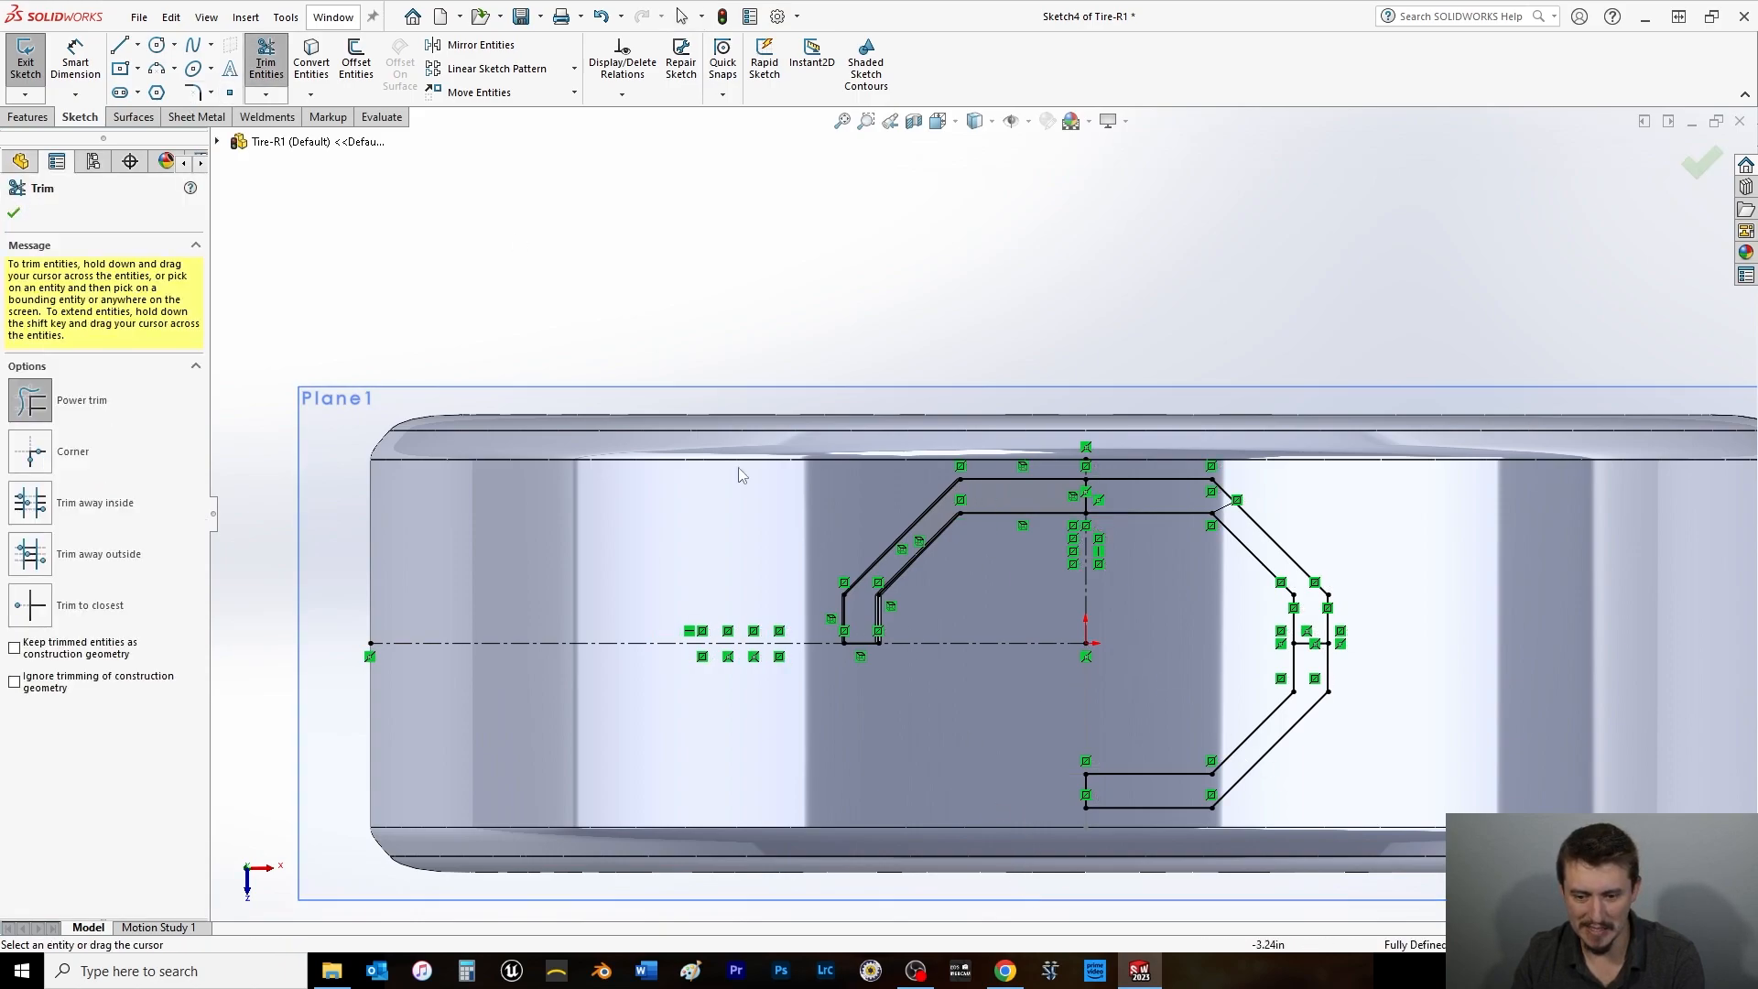
click(14, 213)
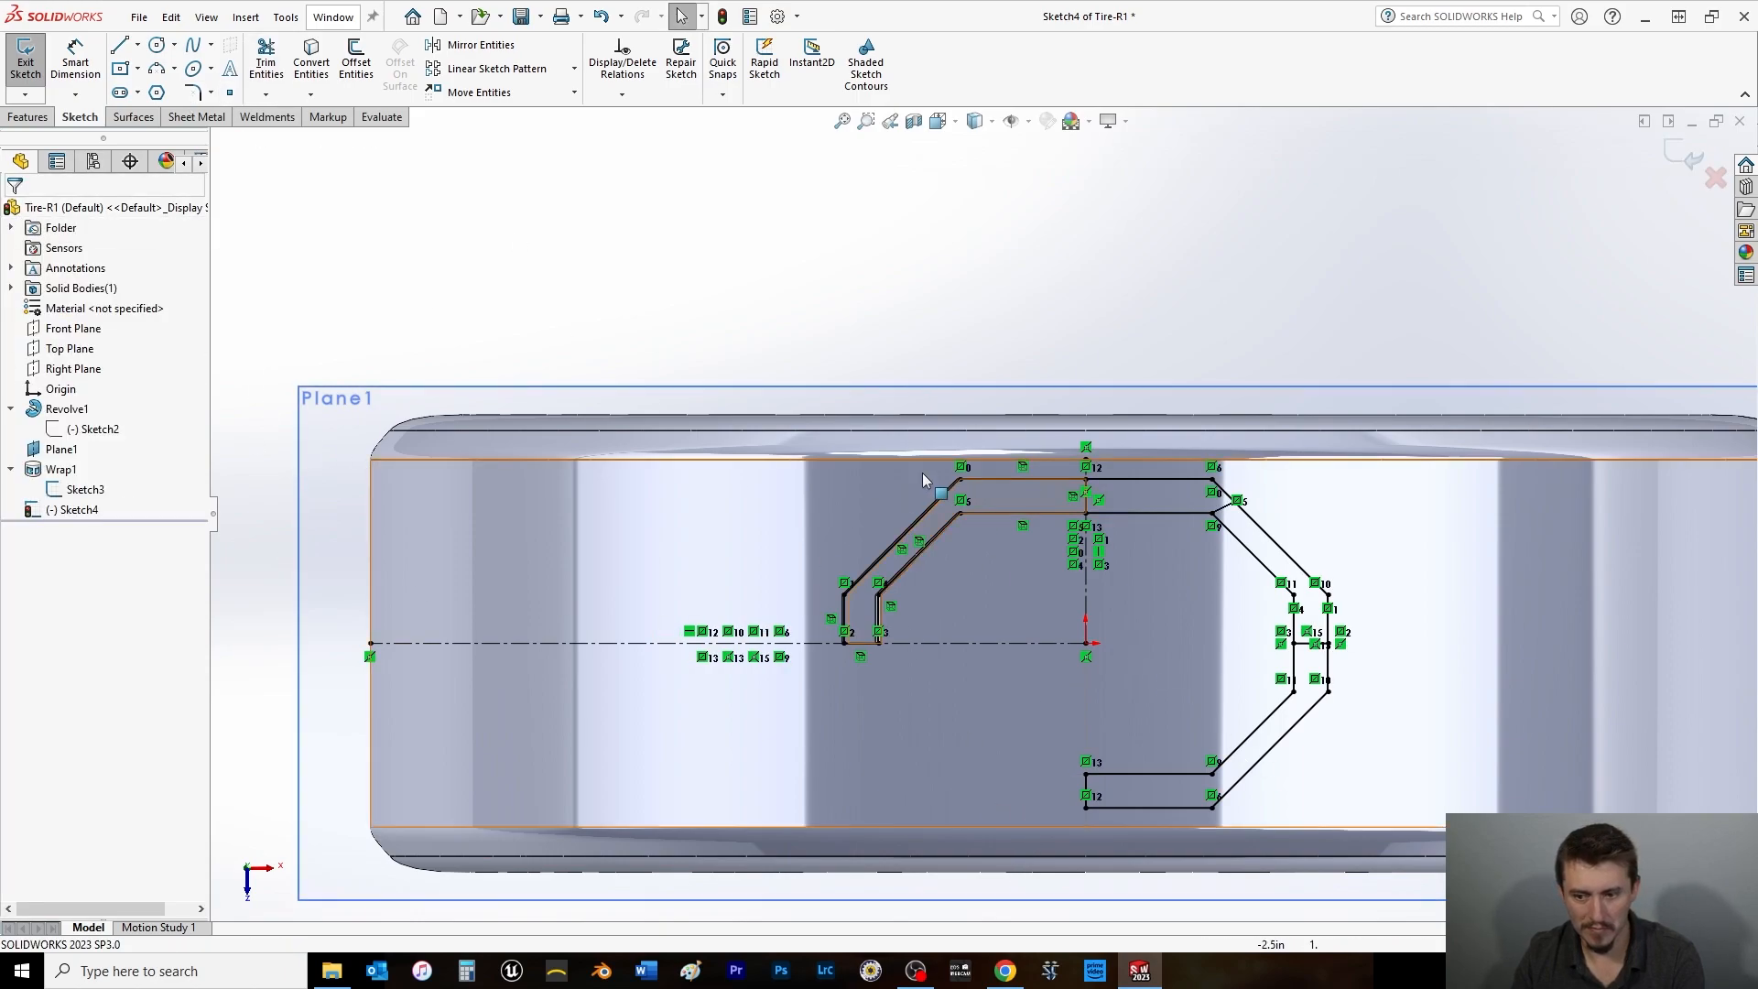
Turn the converted lug outline and its upper mirrored lines into construction geometry.
click(886, 542)
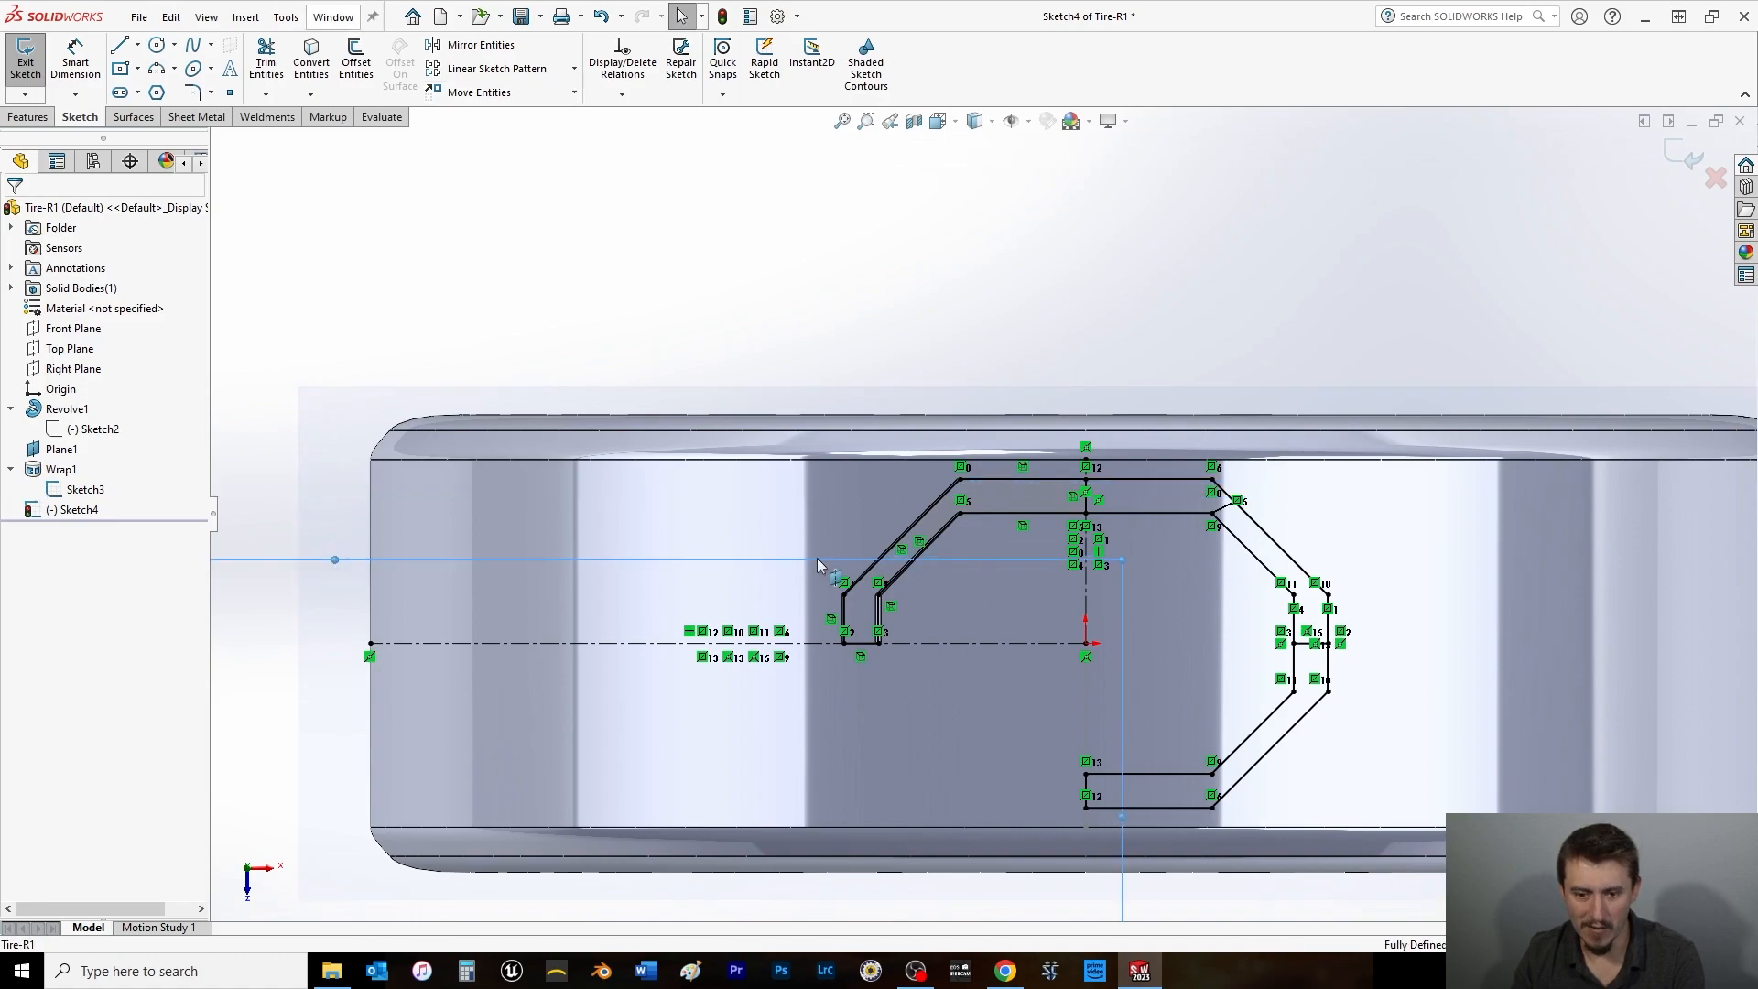
ctrl+drag(806, 586, 1432, 228)
mouse_move(725, 345)
mouse_down()
mouse_move(1441, 715)
mouse_move(1445, 667)
mouse_up()
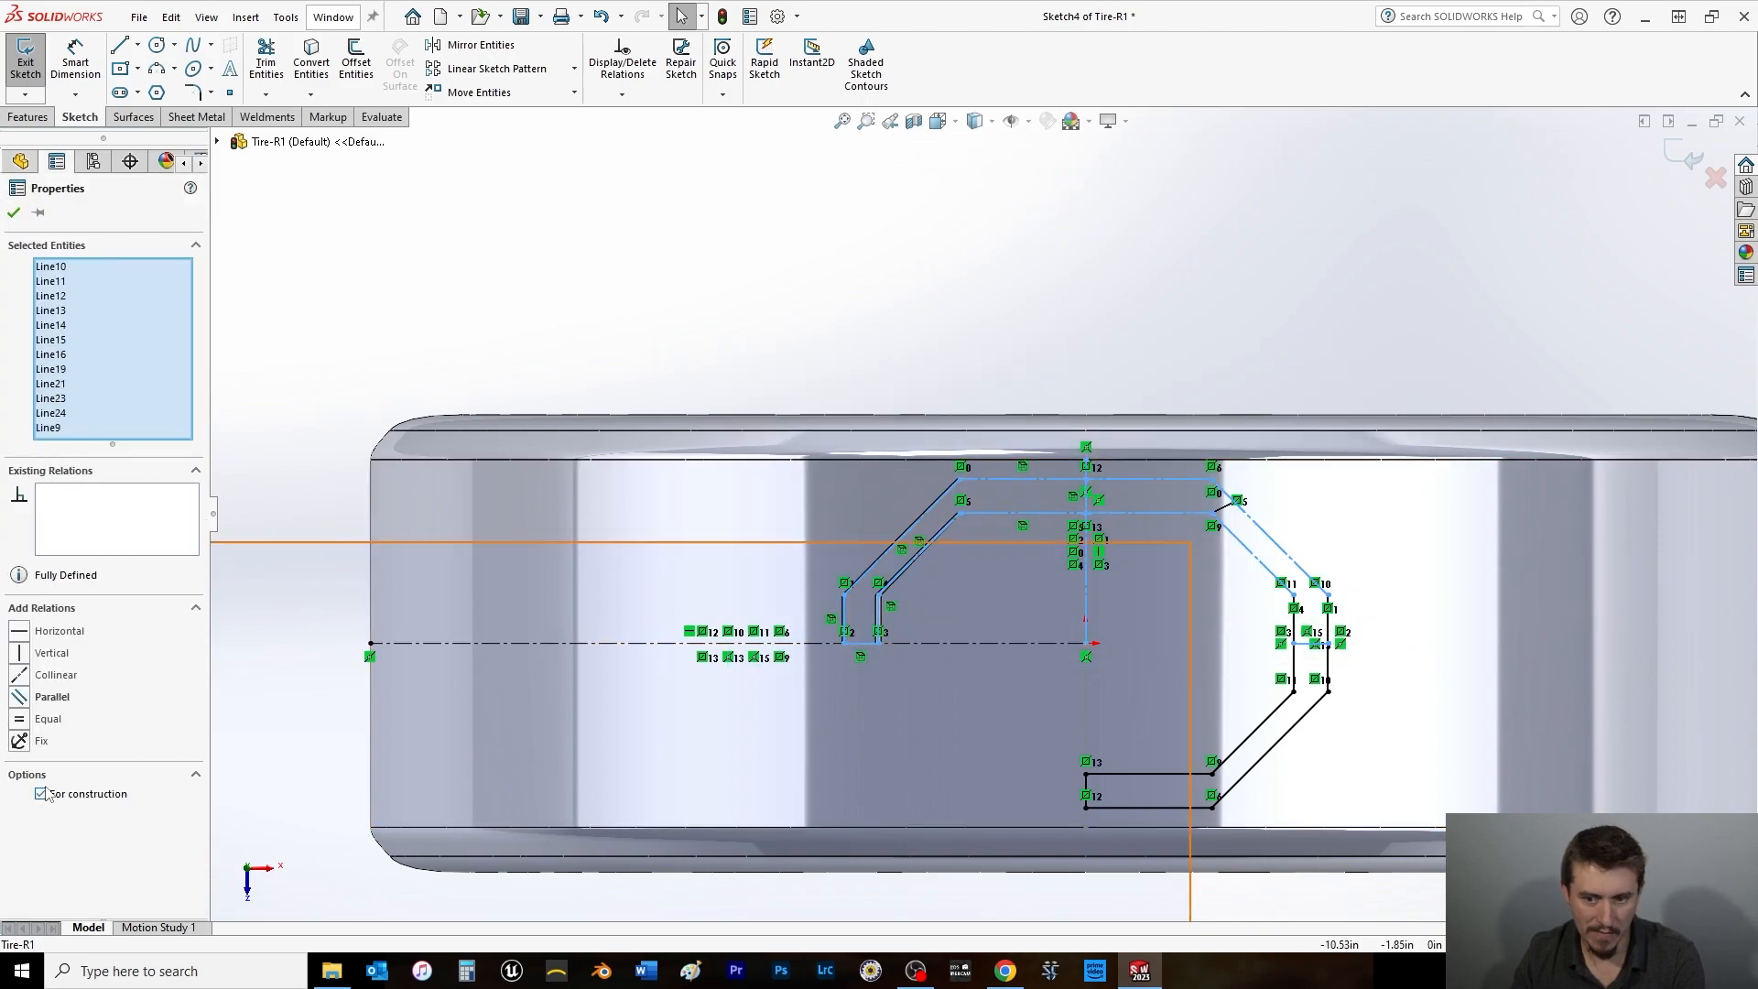
click(16, 212)
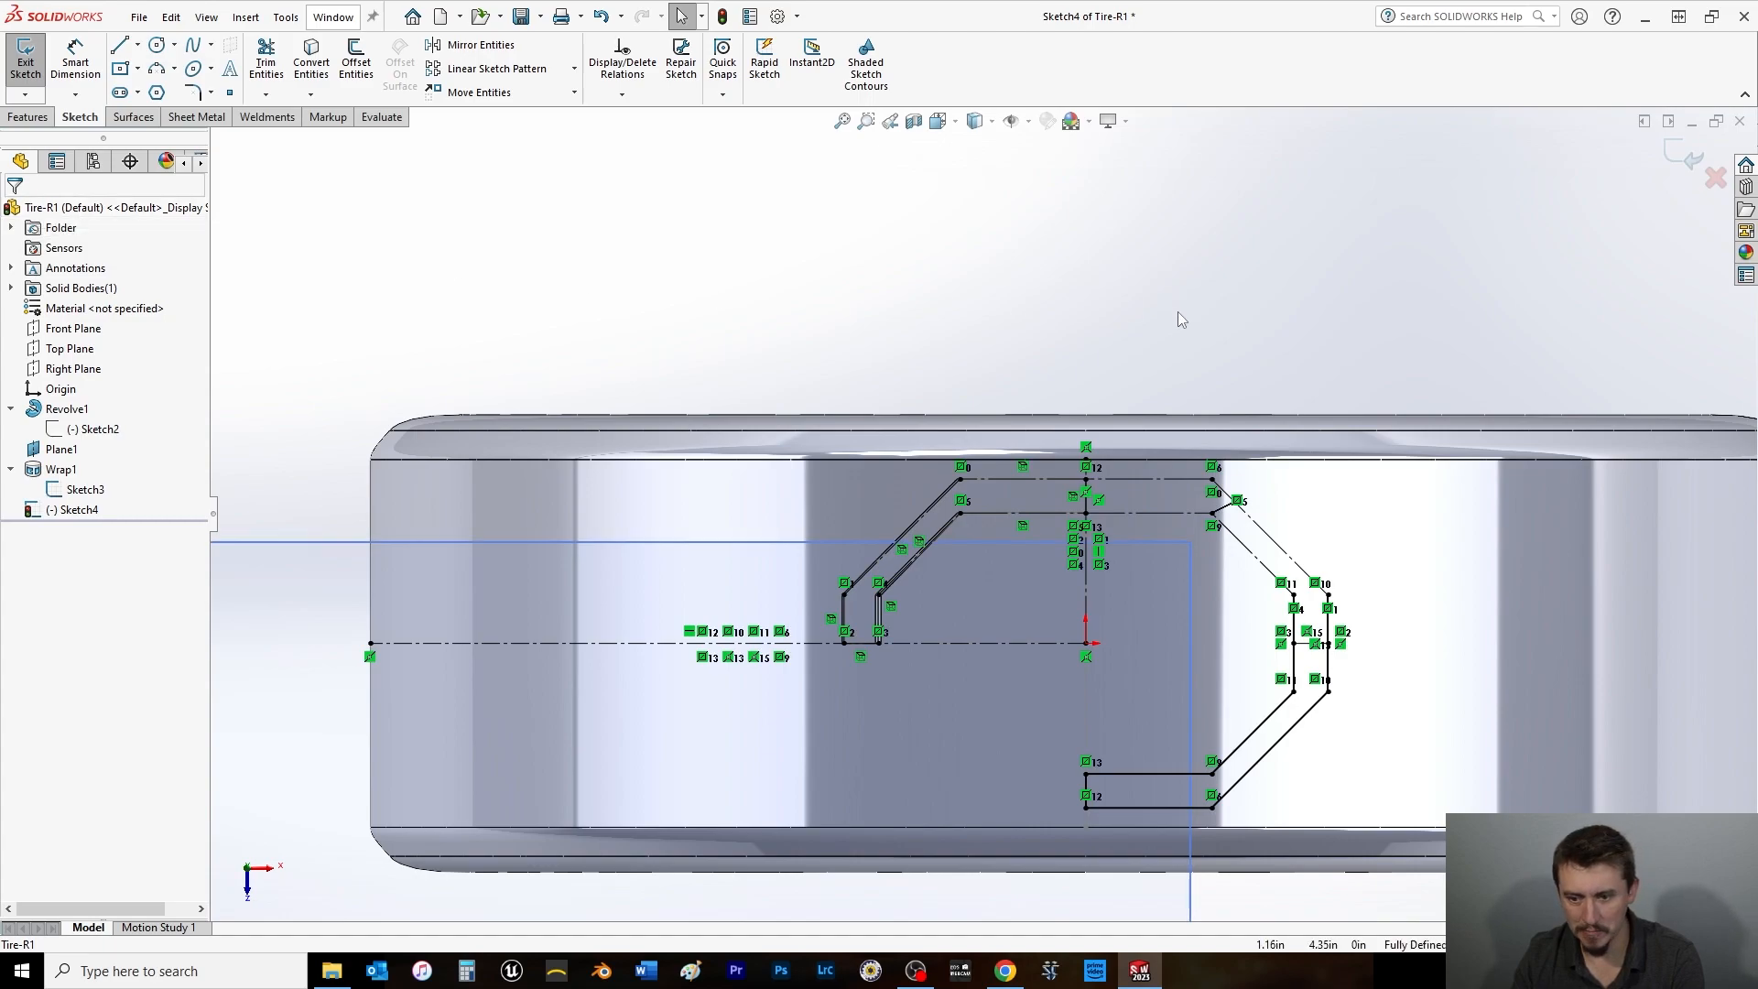
Delete the two vertical lines of the right-hand lug that cross the level of the horizontal centerline.
scroll(1438, 623, down, 5)
click(1042, 559)
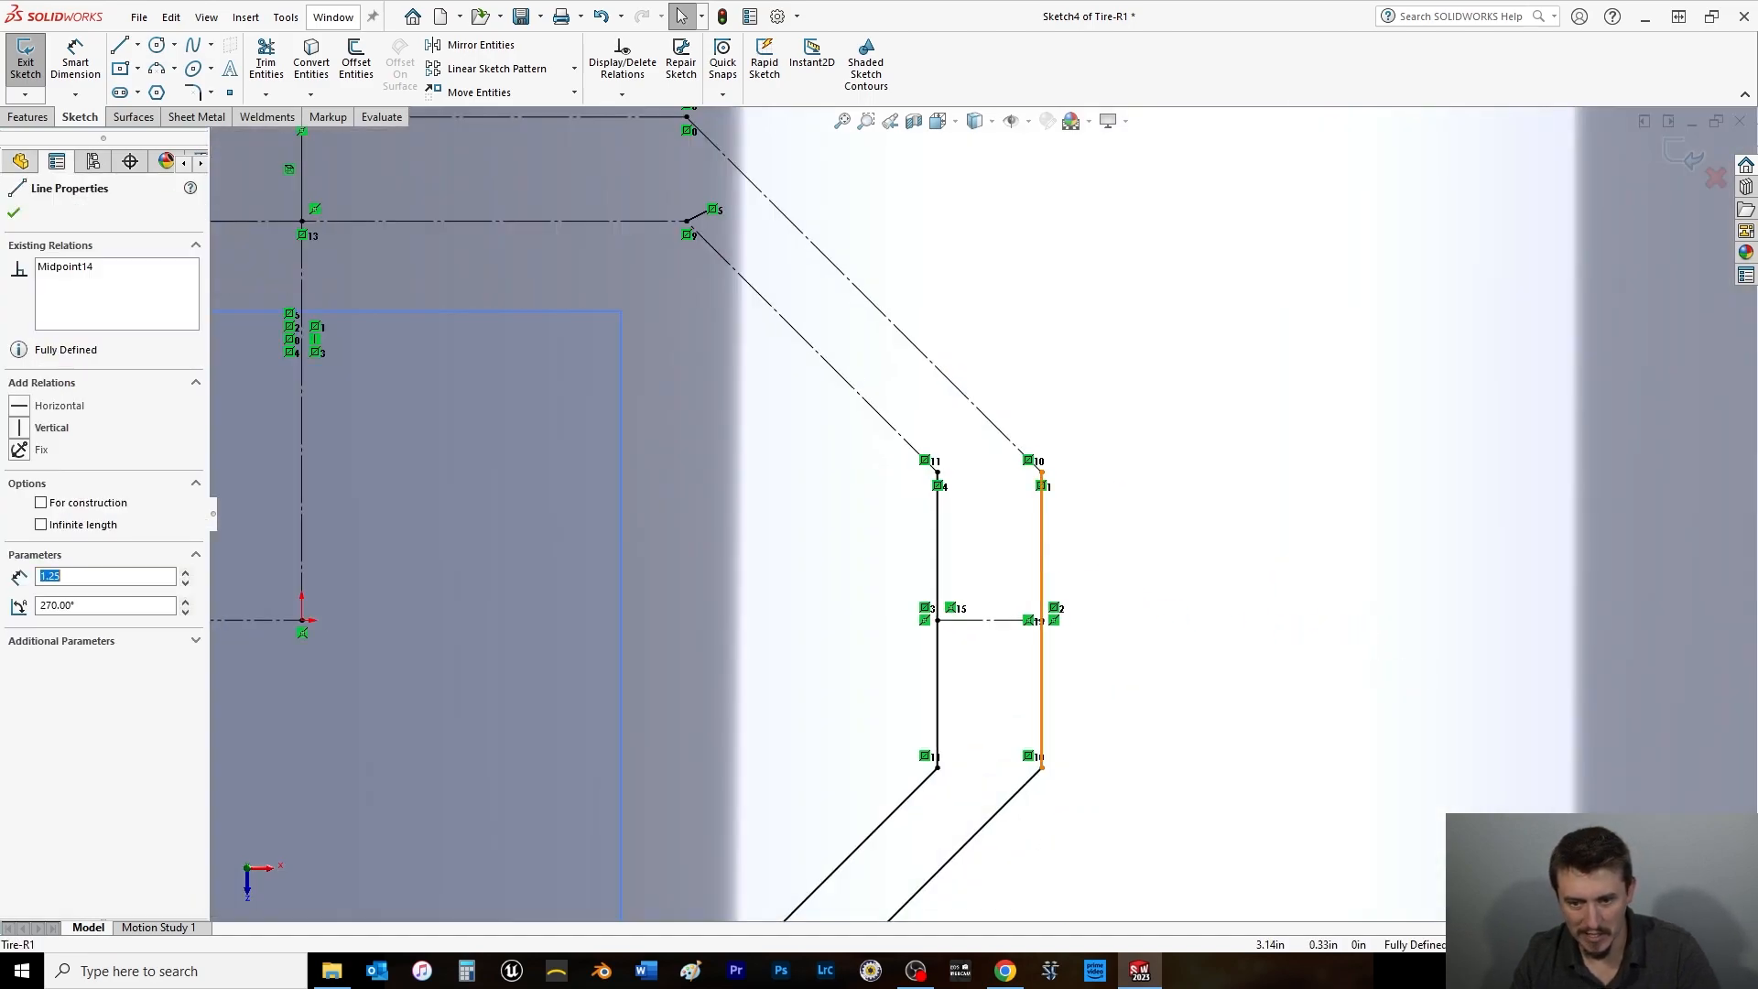
click(835, 526)
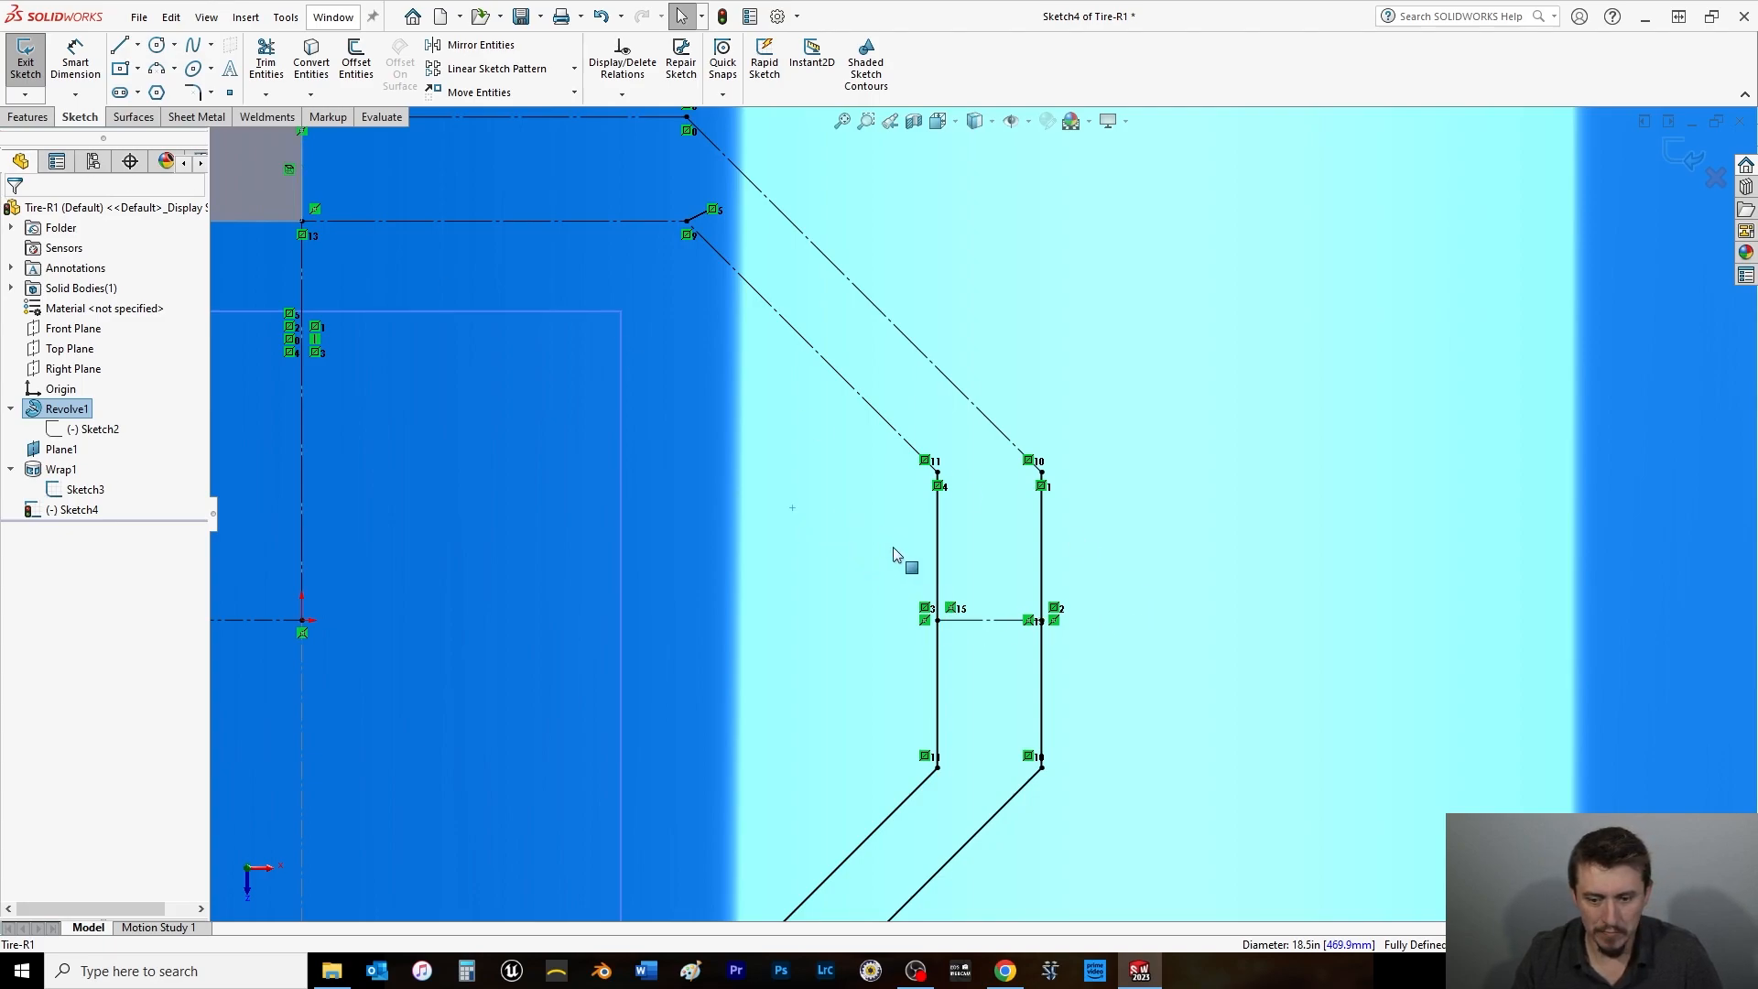
scroll(894, 549, up, 3)
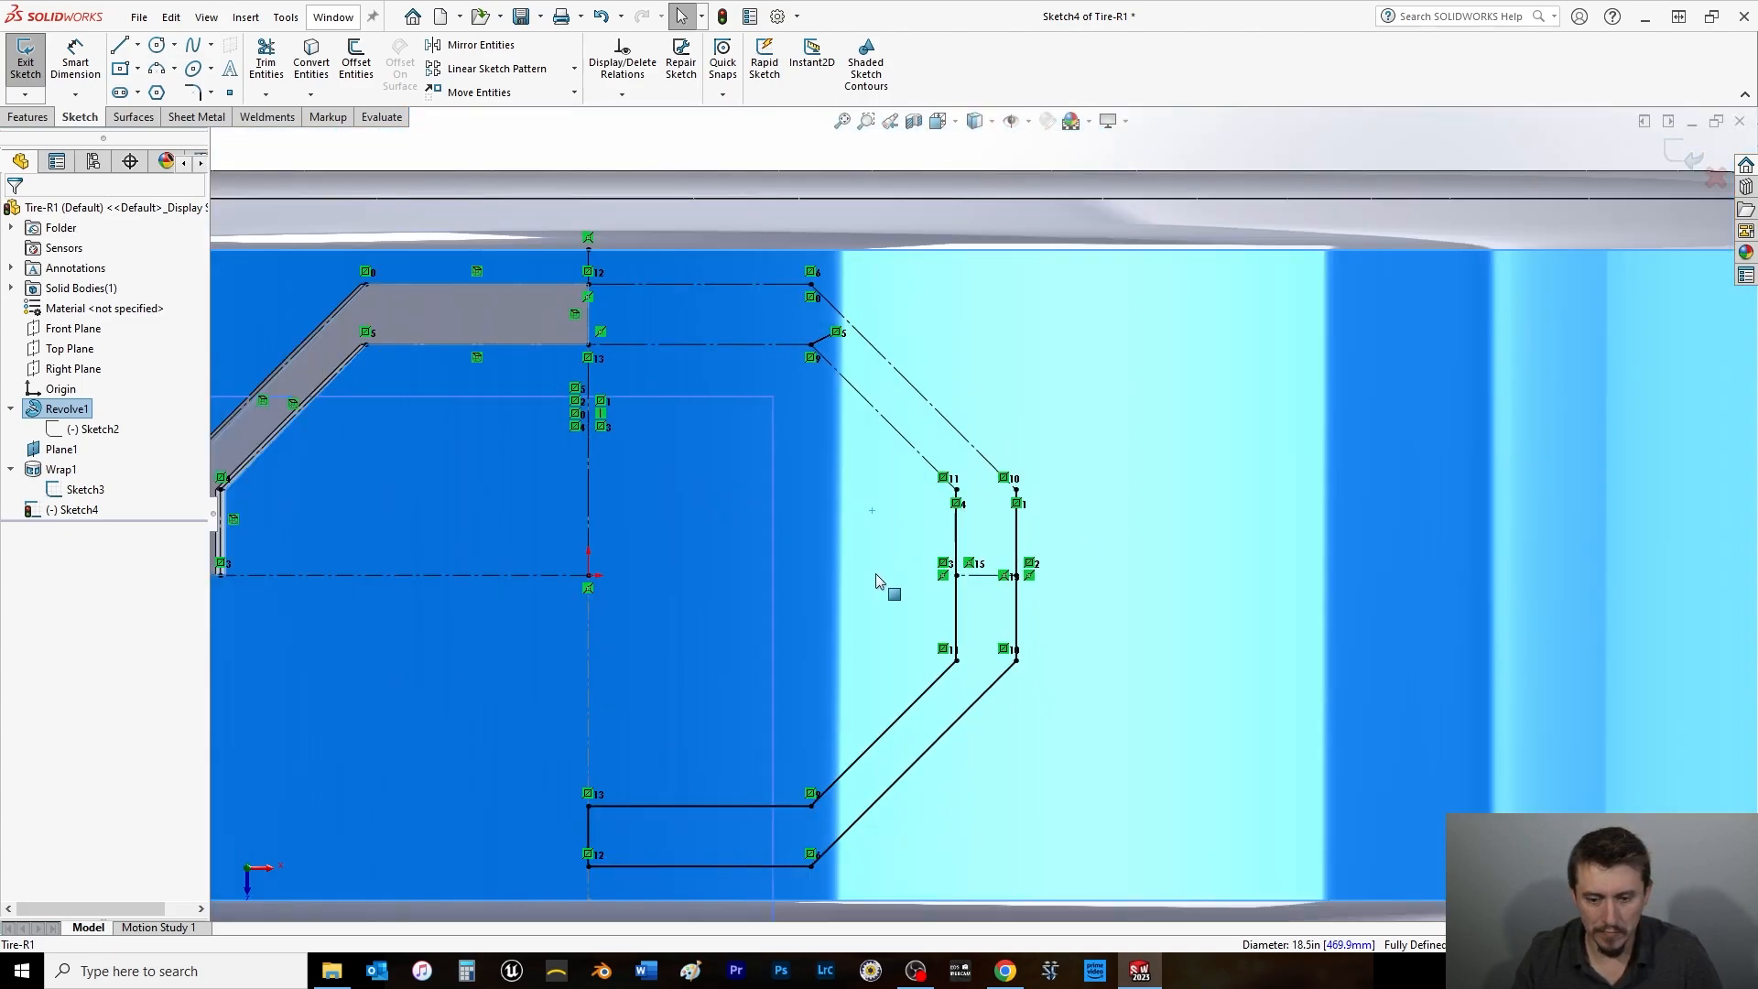
click(953, 590)
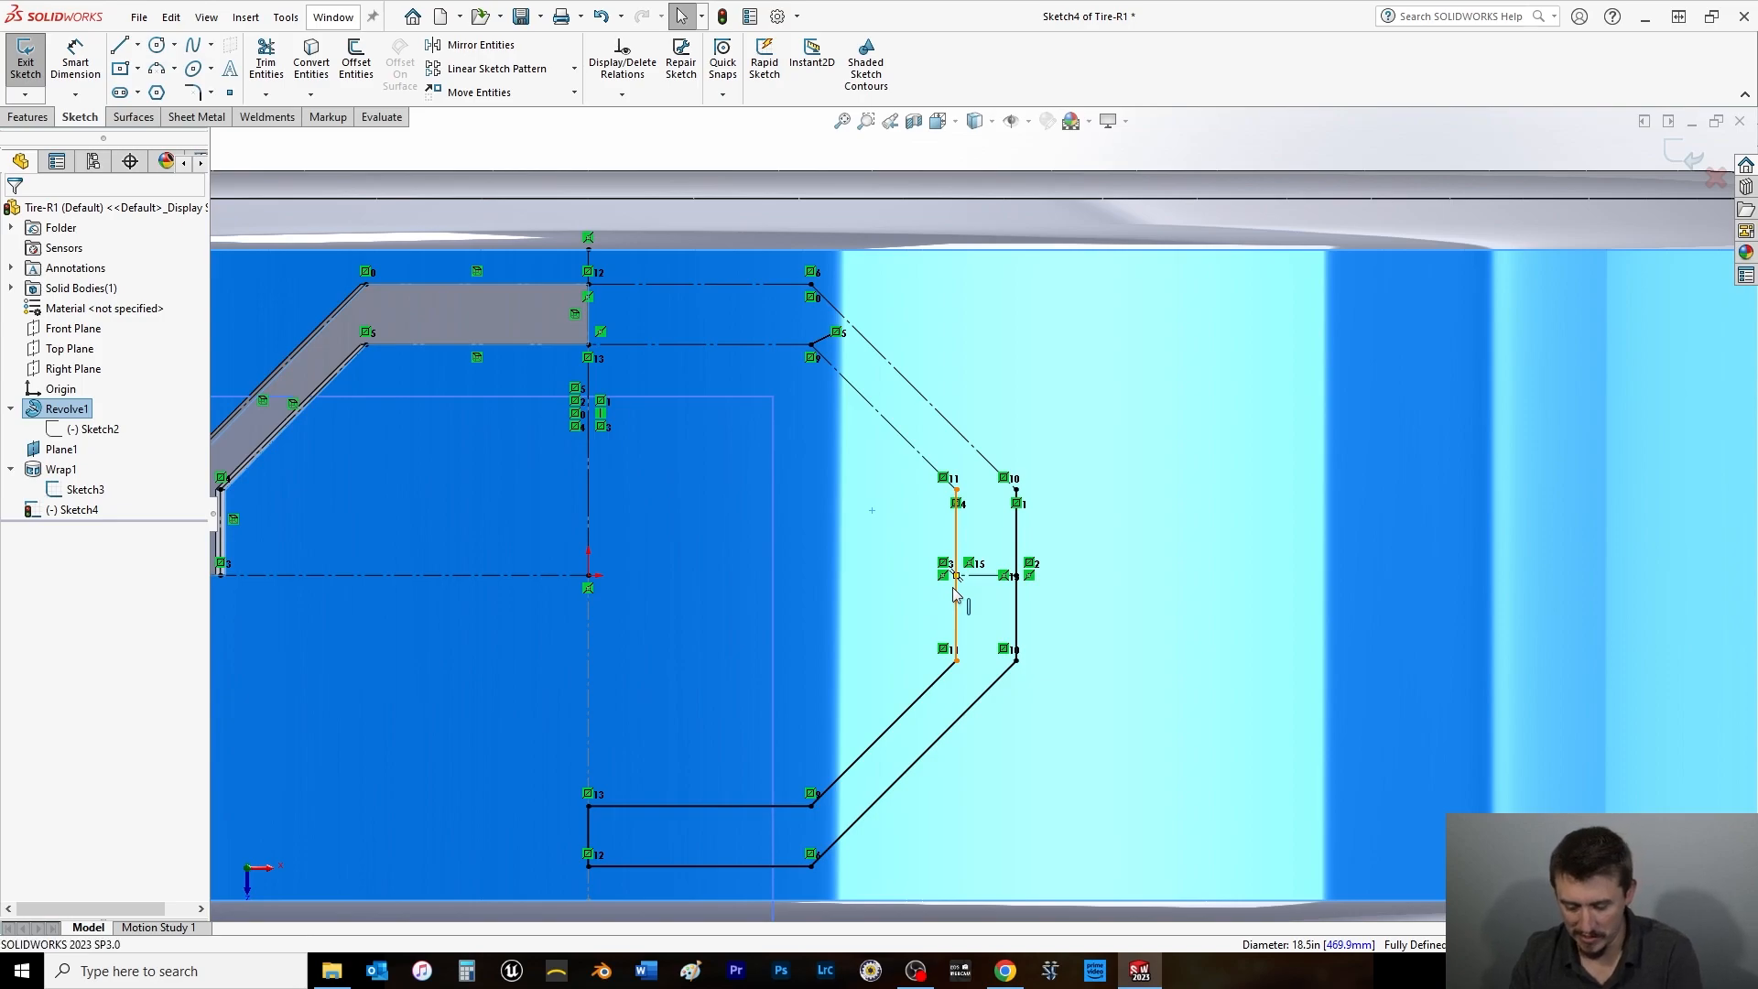
key(Delete)
click(1019, 612)
key(Delete)
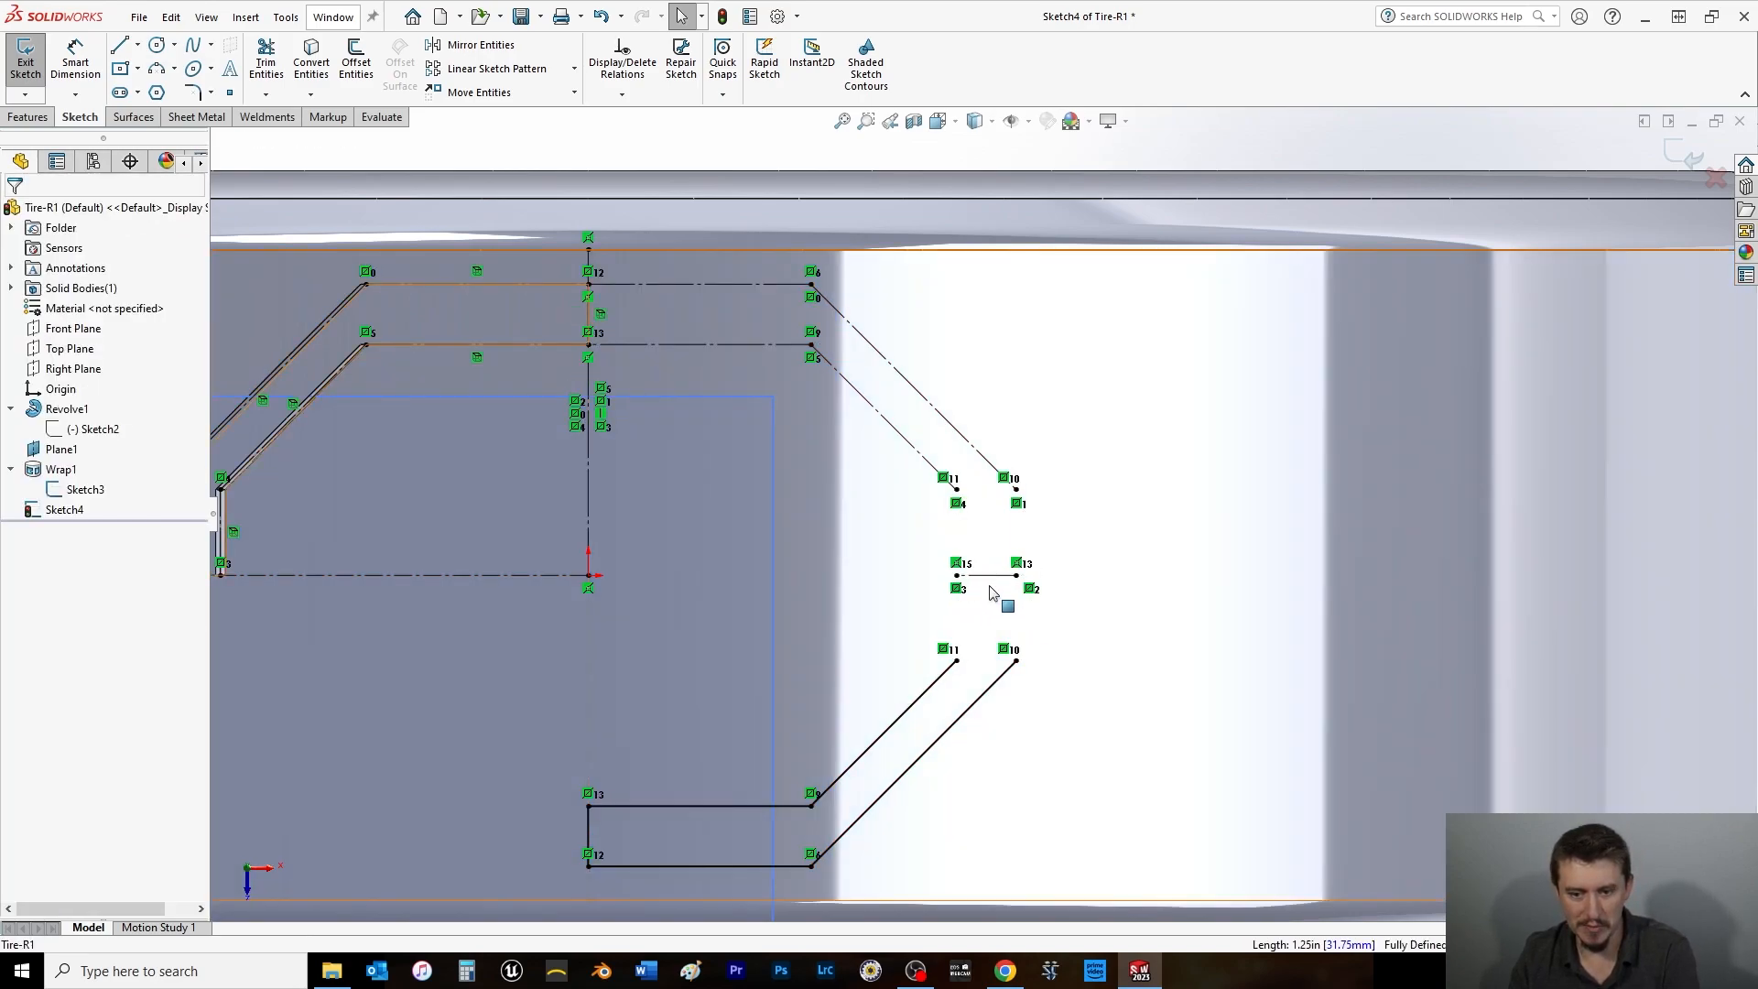
Draw two vertical lines about 0.625 in long joining the lower lug's angled lines to the ends of the short horizontal construction line.
key(l)
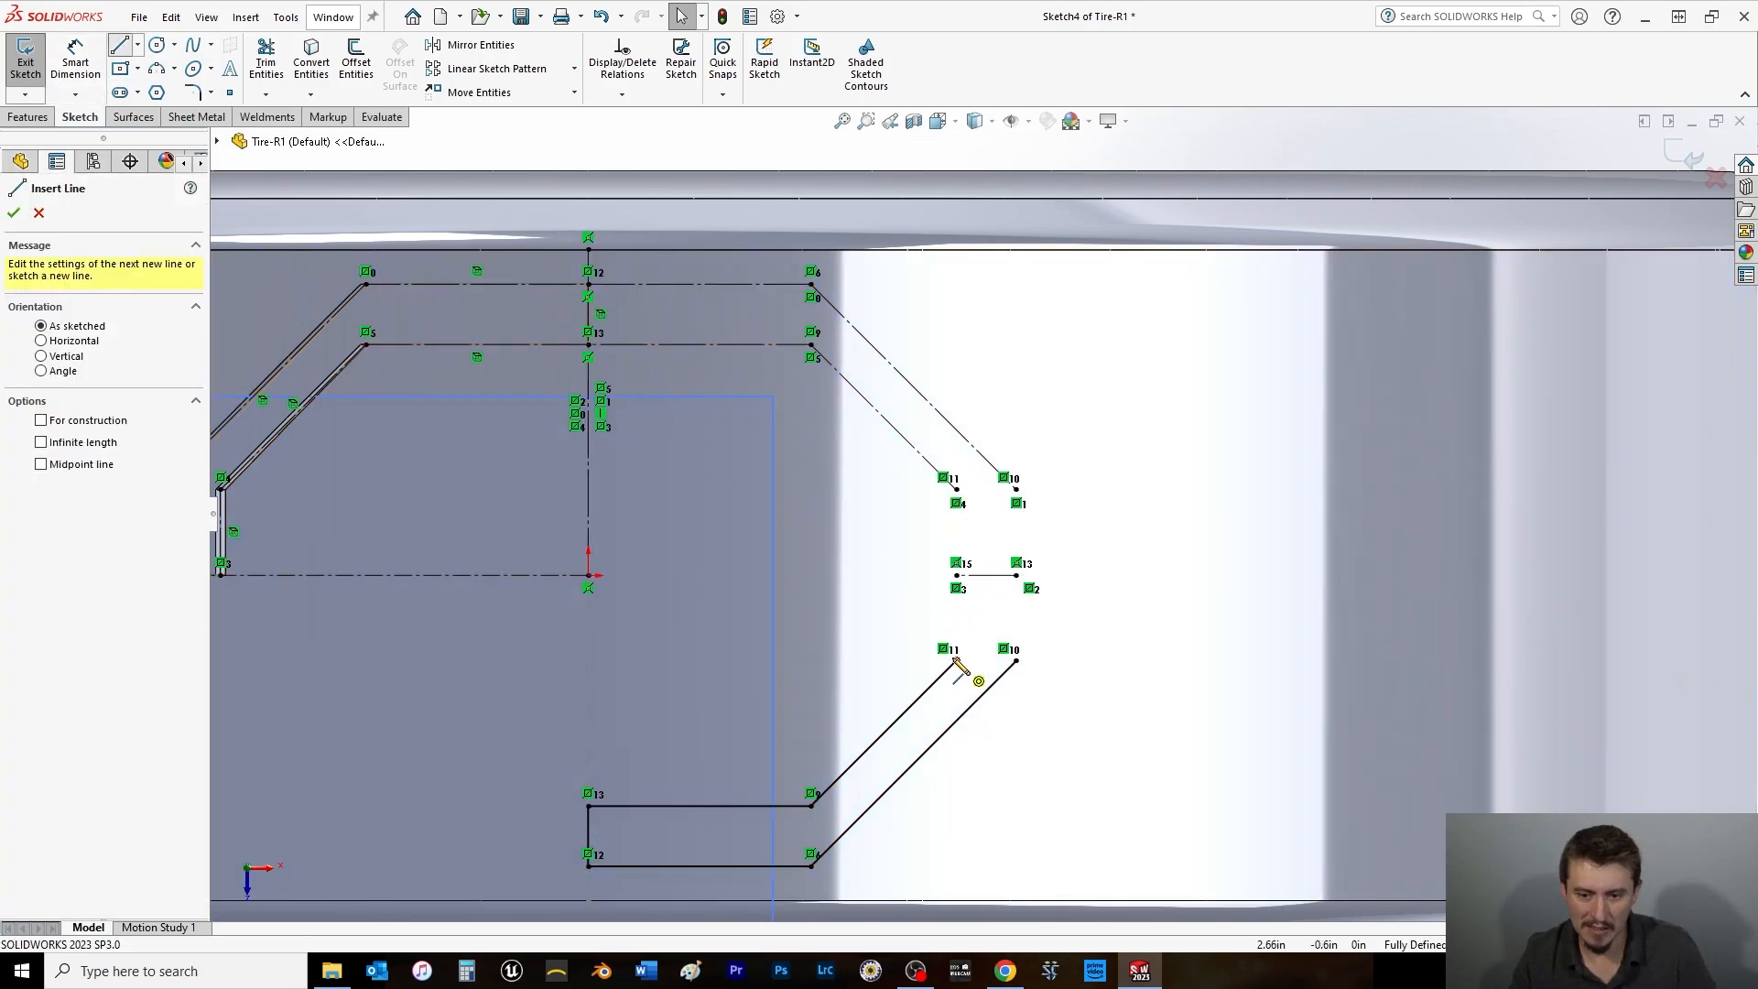
click(956, 661)
click(956, 575)
right_click(1058, 650)
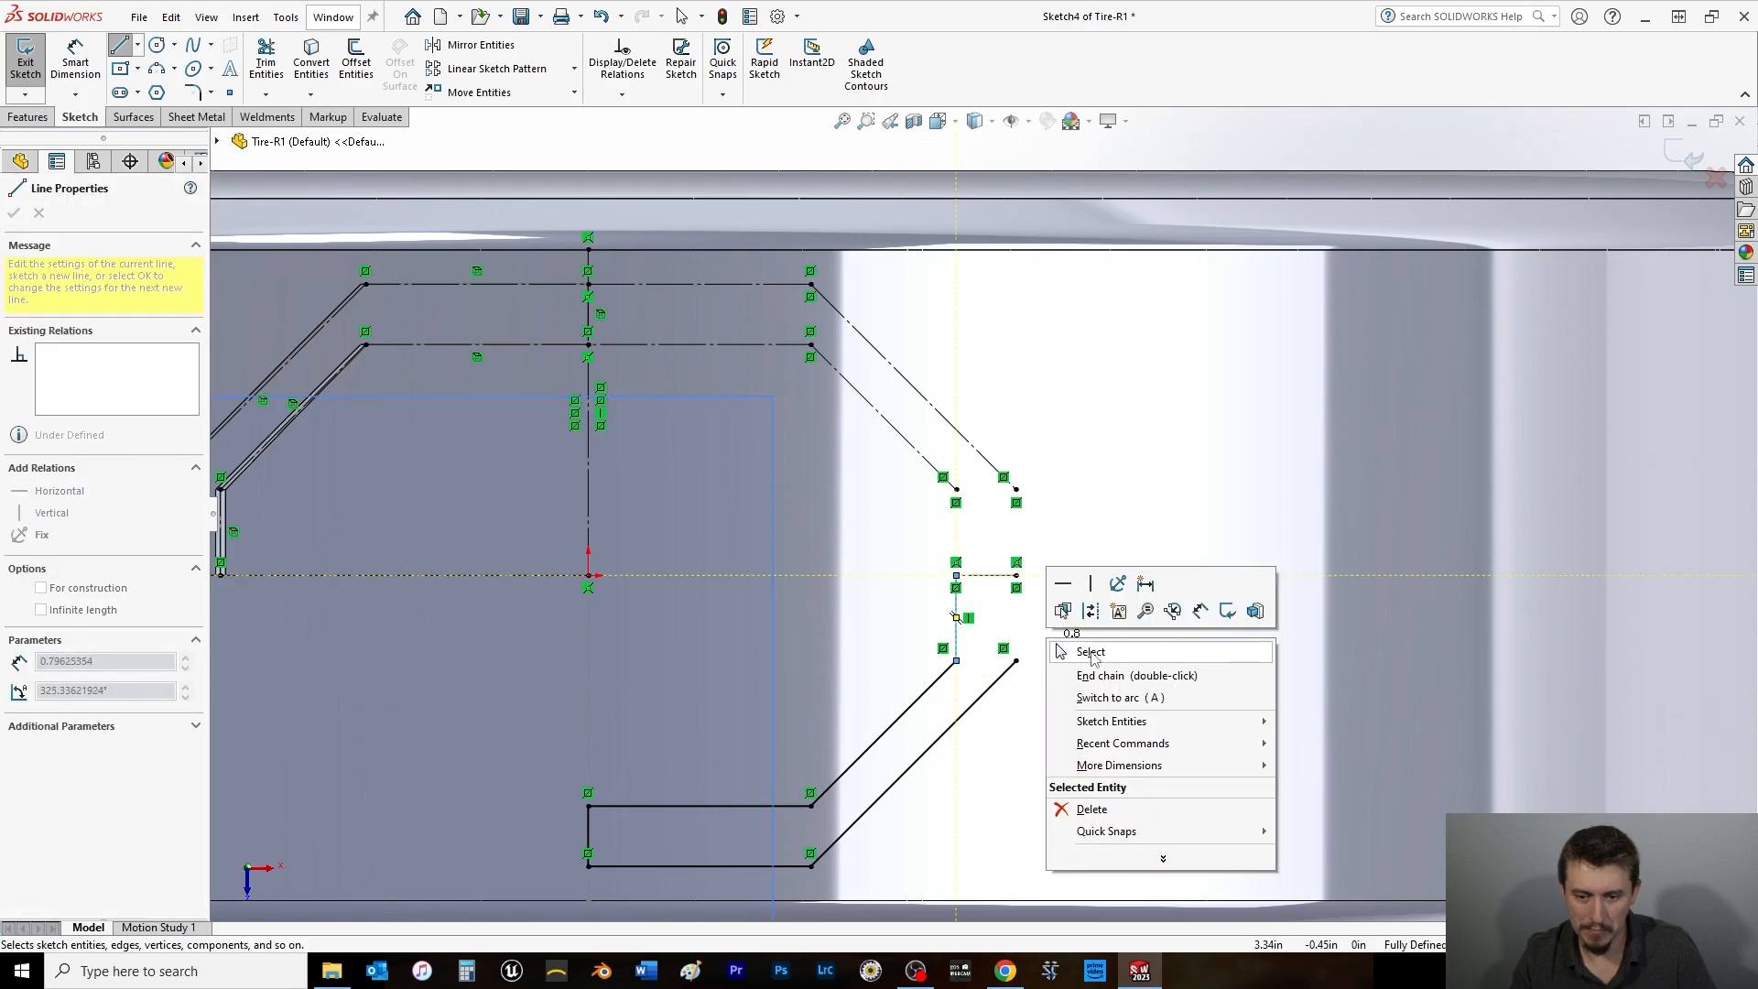
click(1094, 651)
key(l)
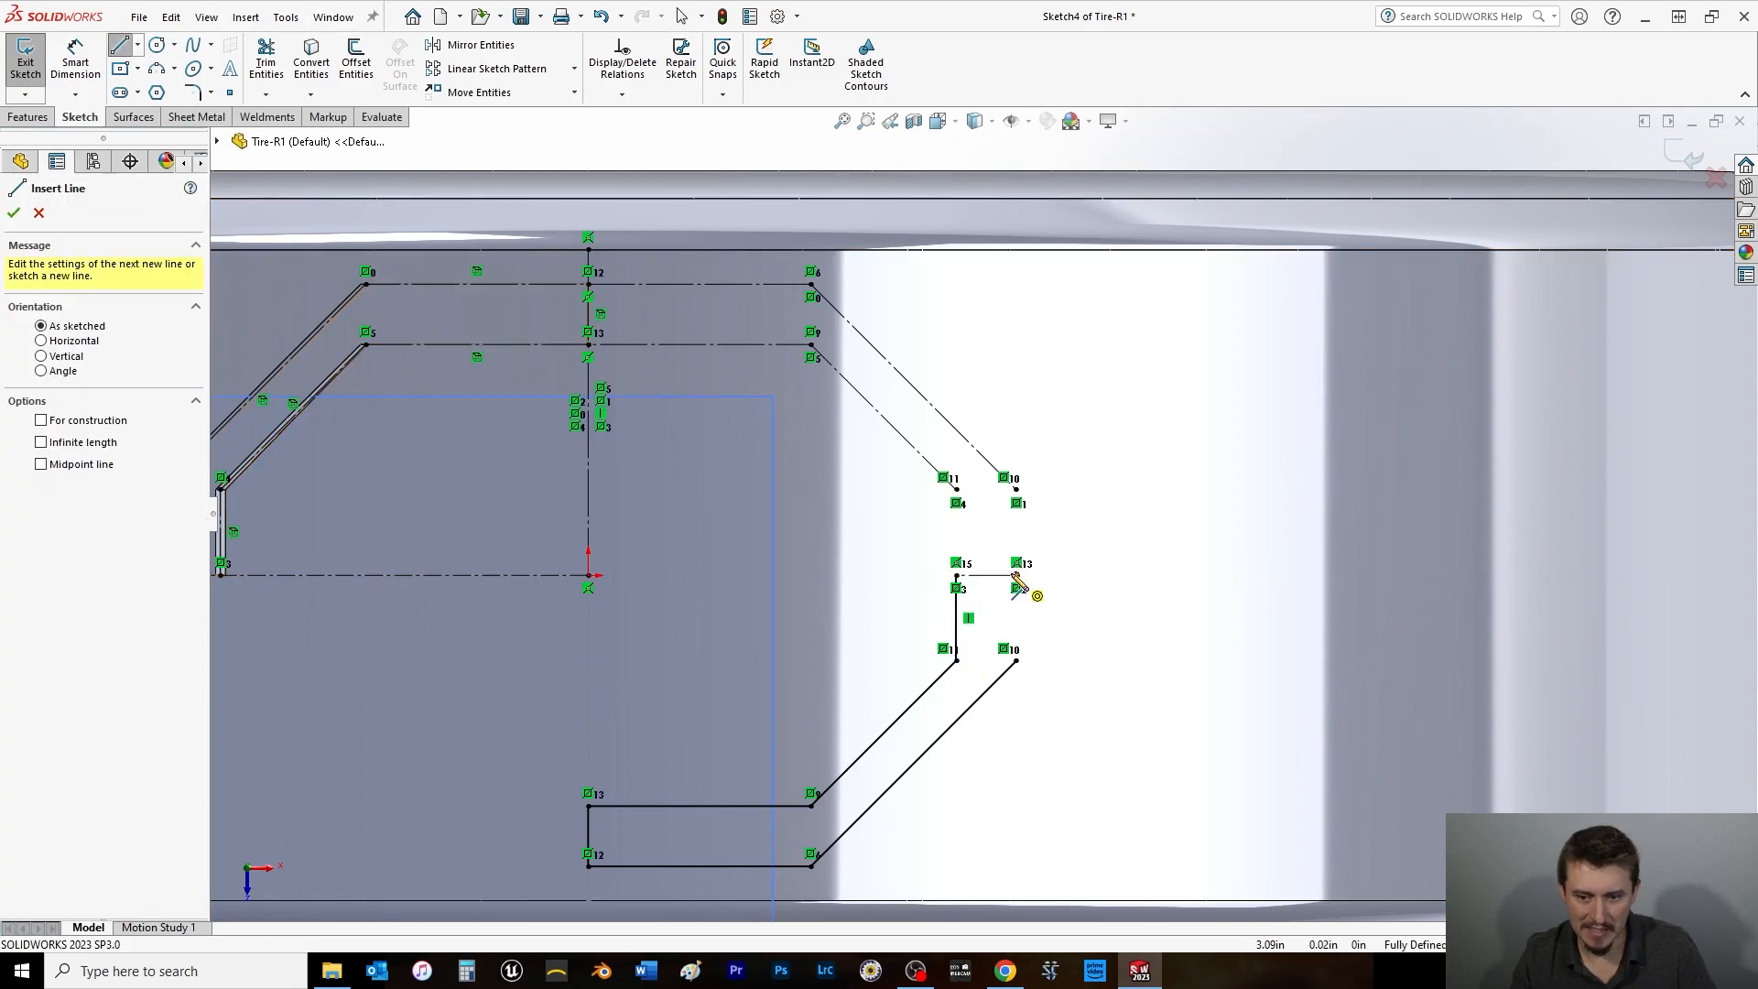
click(1016, 575)
click(1016, 660)
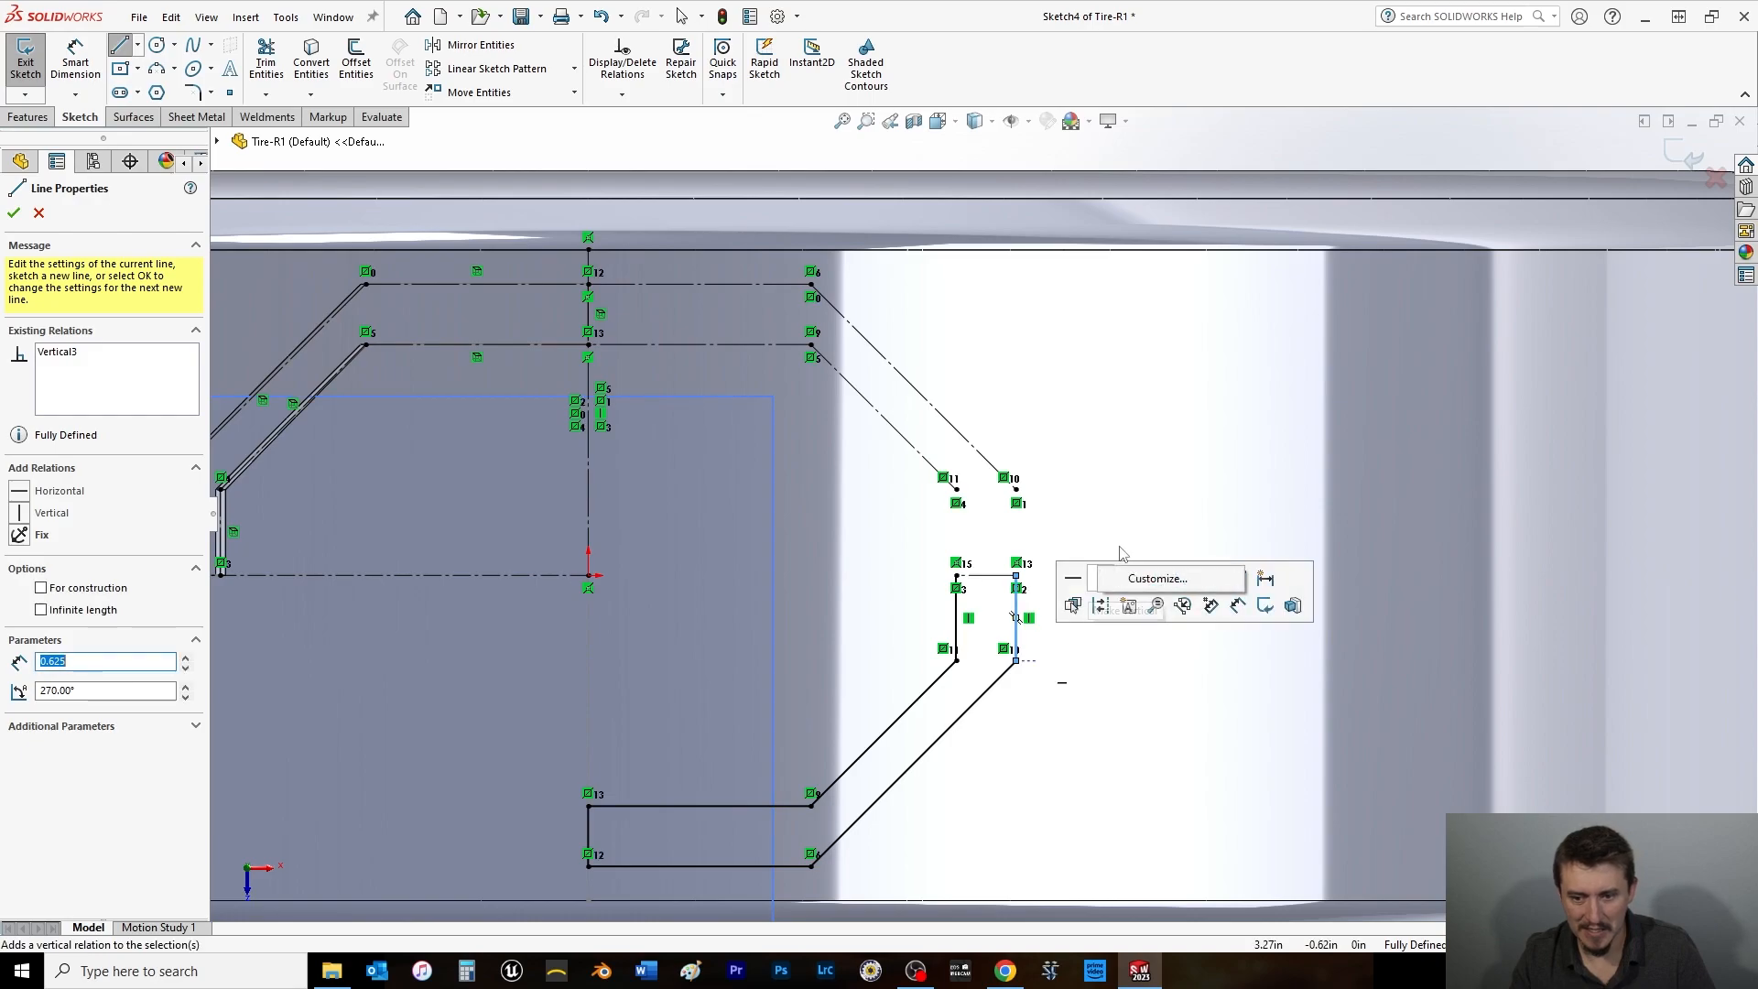
right_click(1117, 501)
click(1136, 511)
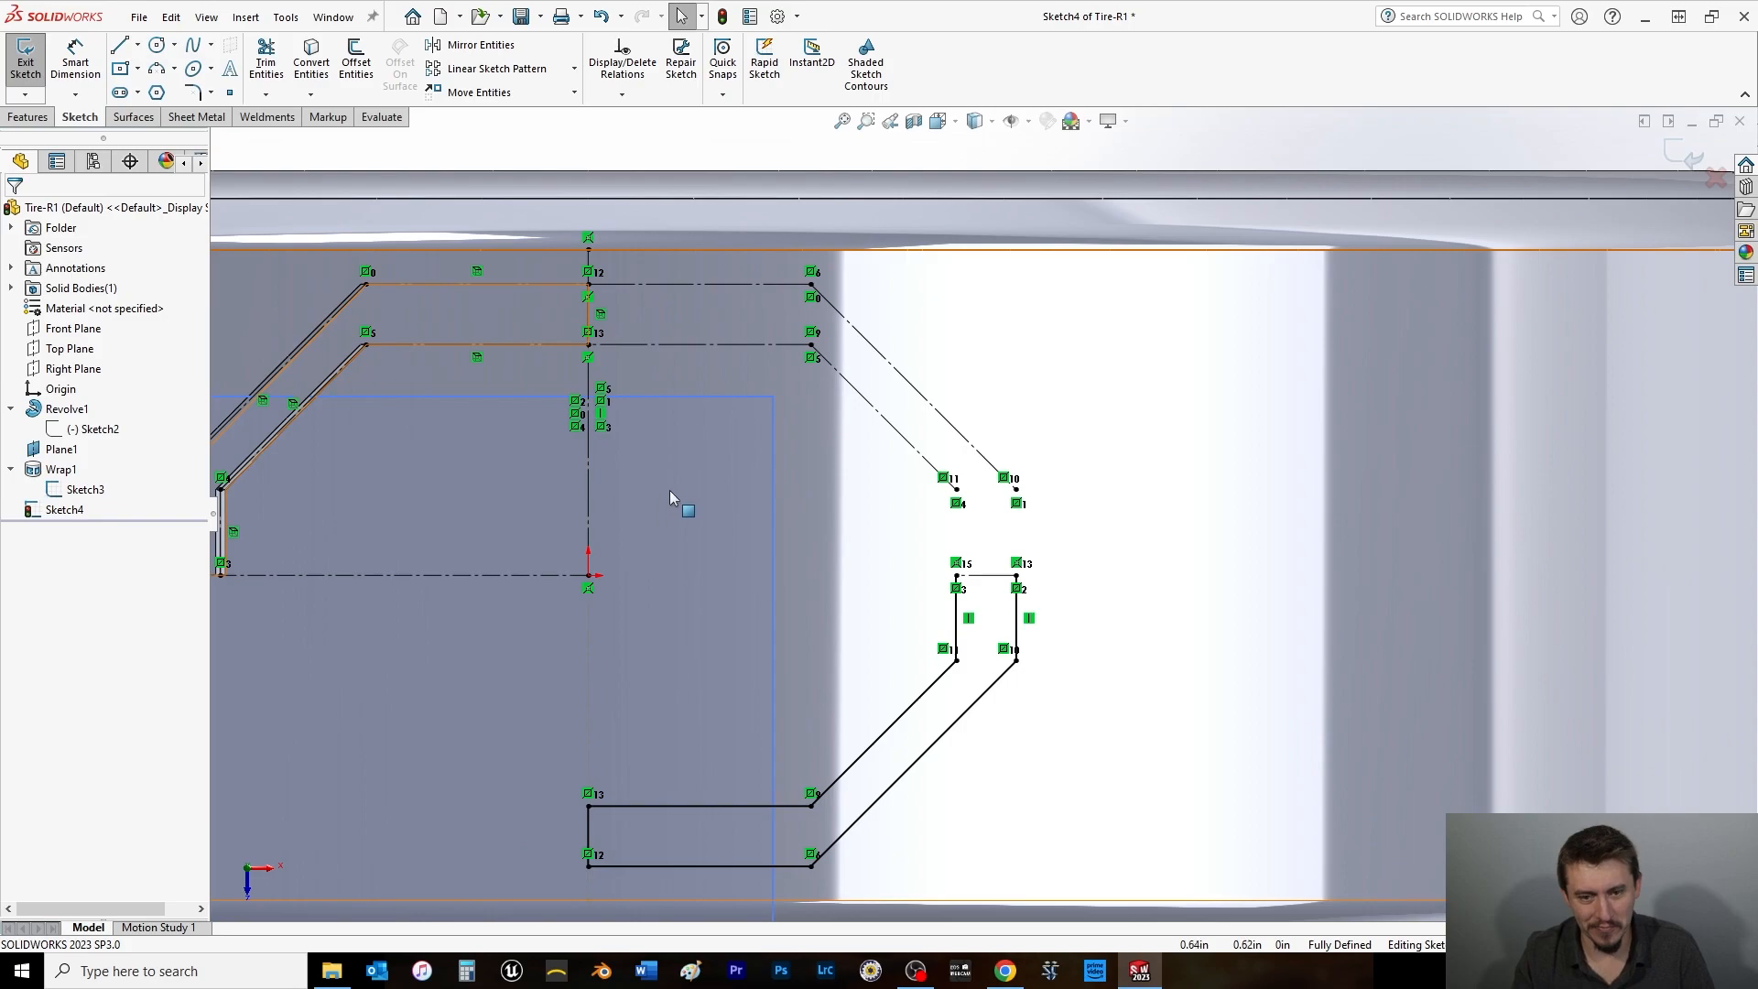
Make the short horizontal line closing the lower lug solid instead of construction geometry and exit the sketch.
click(1002, 577)
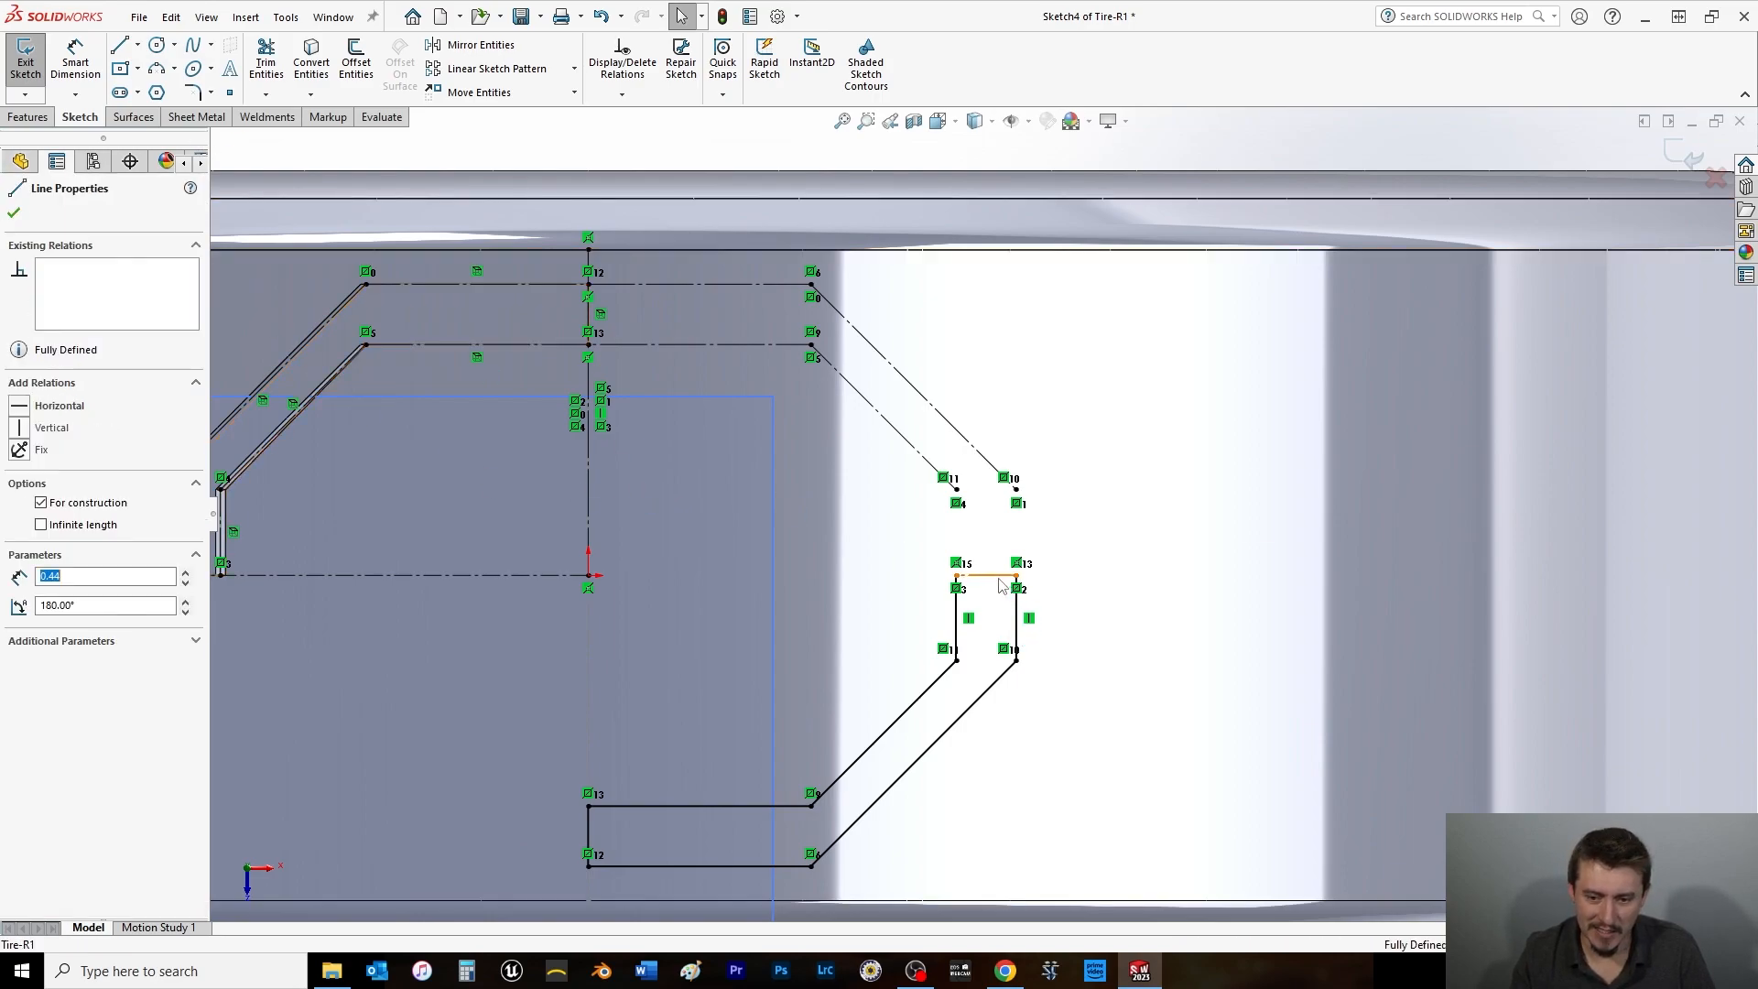
click(1079, 533)
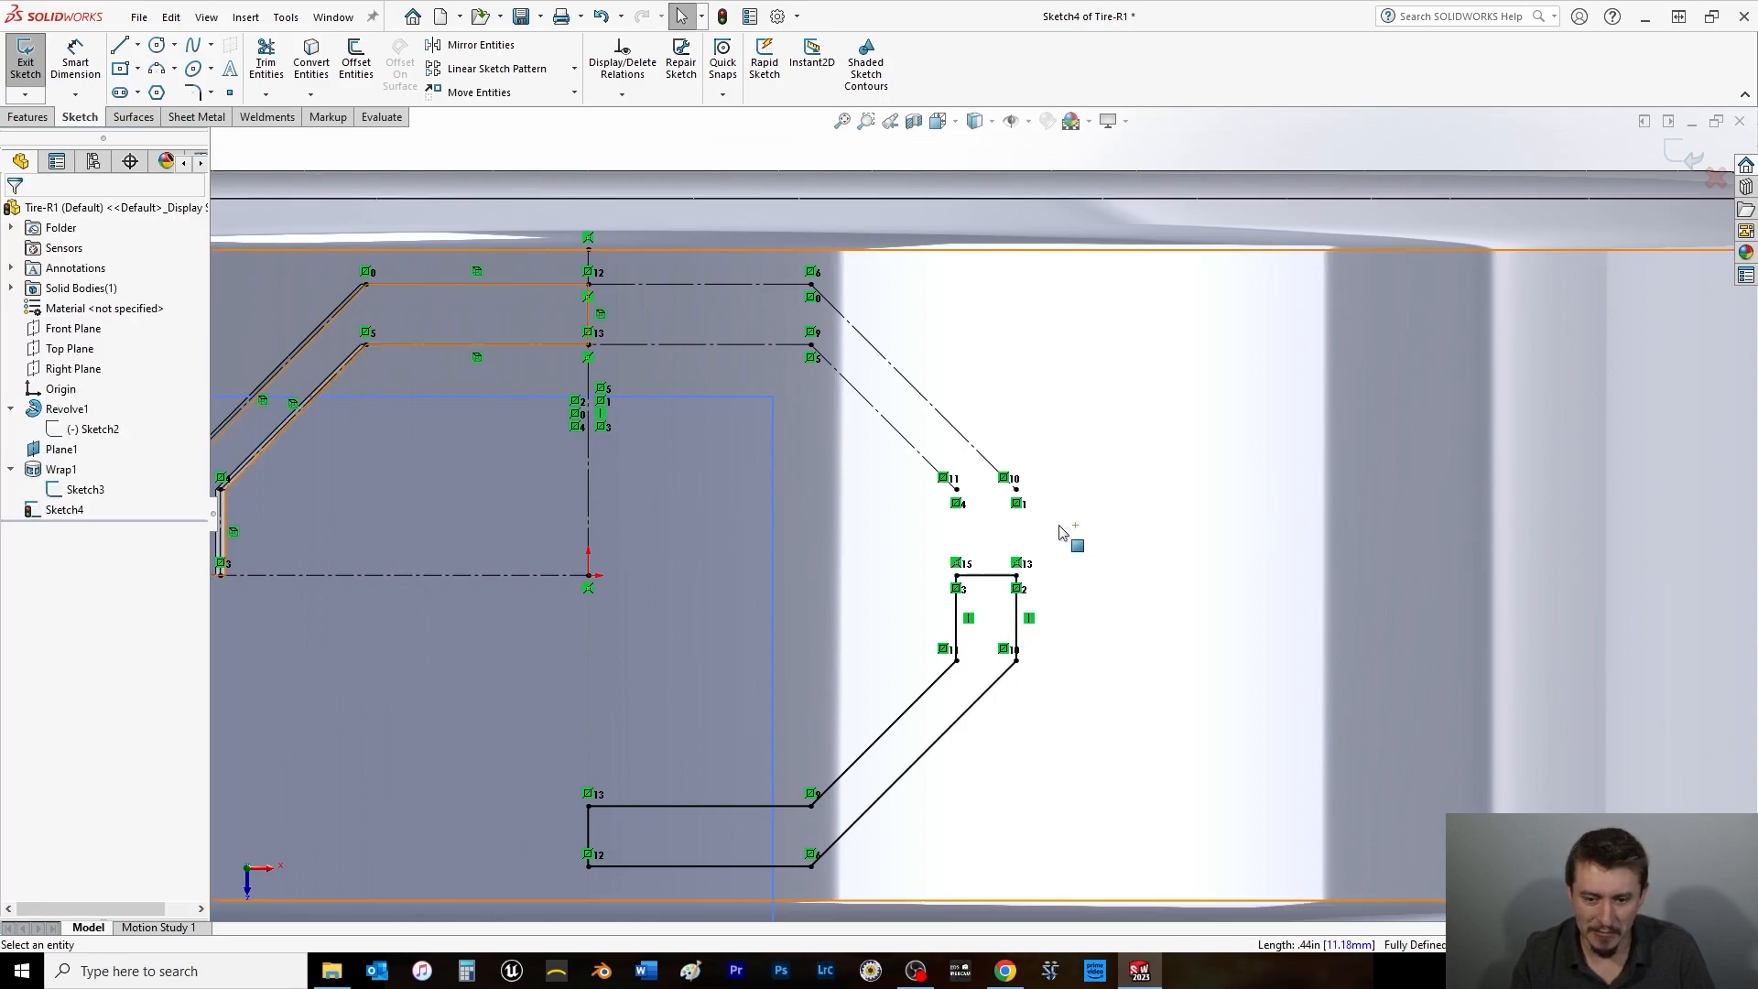
key(f)
scroll(557, 499, down, 3)
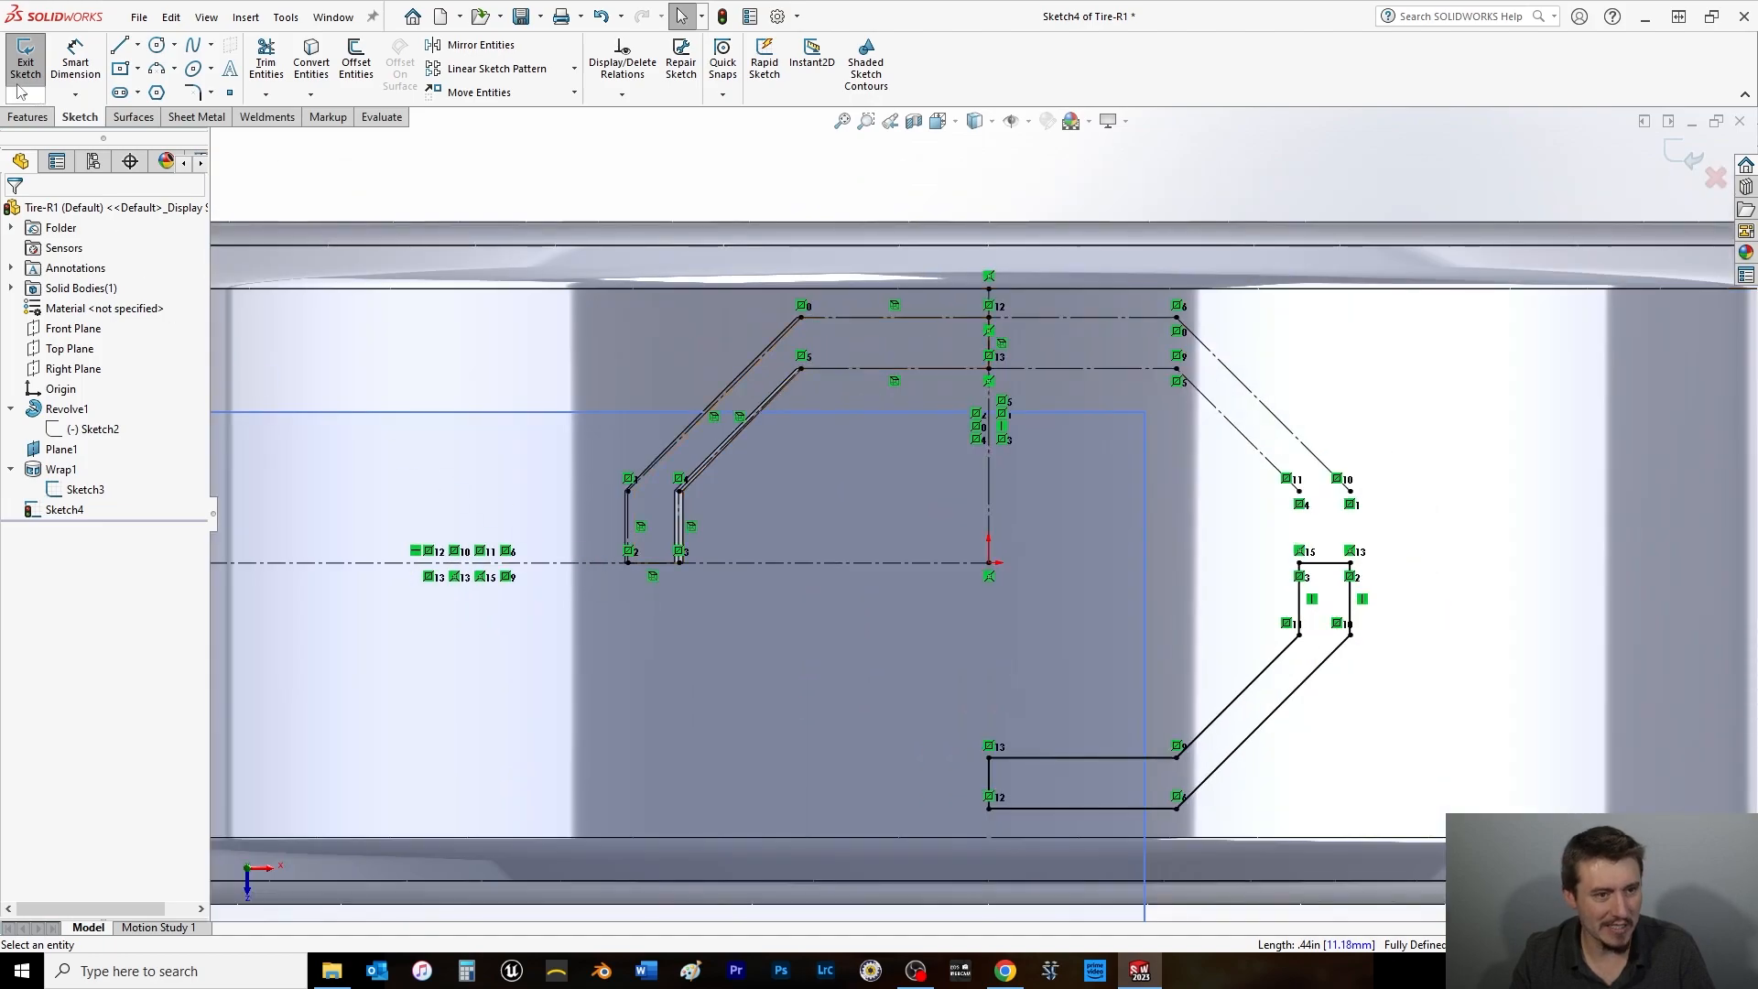
click(28, 117)
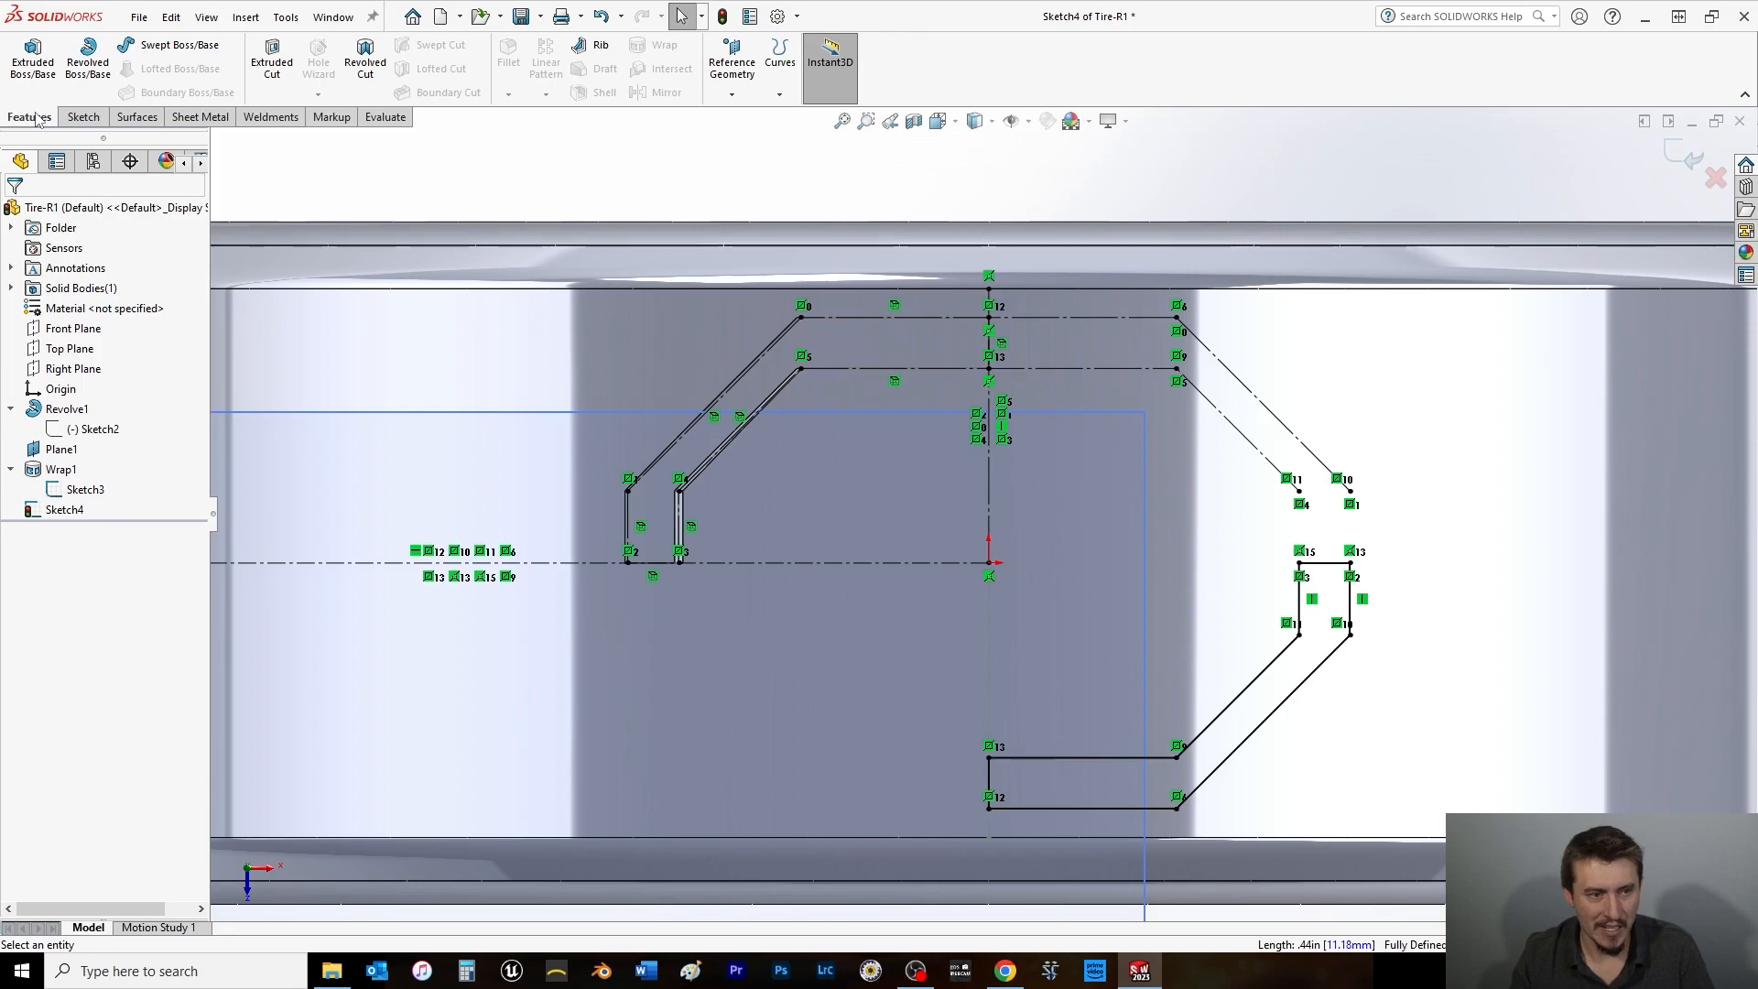
click(81, 117)
click(25, 55)
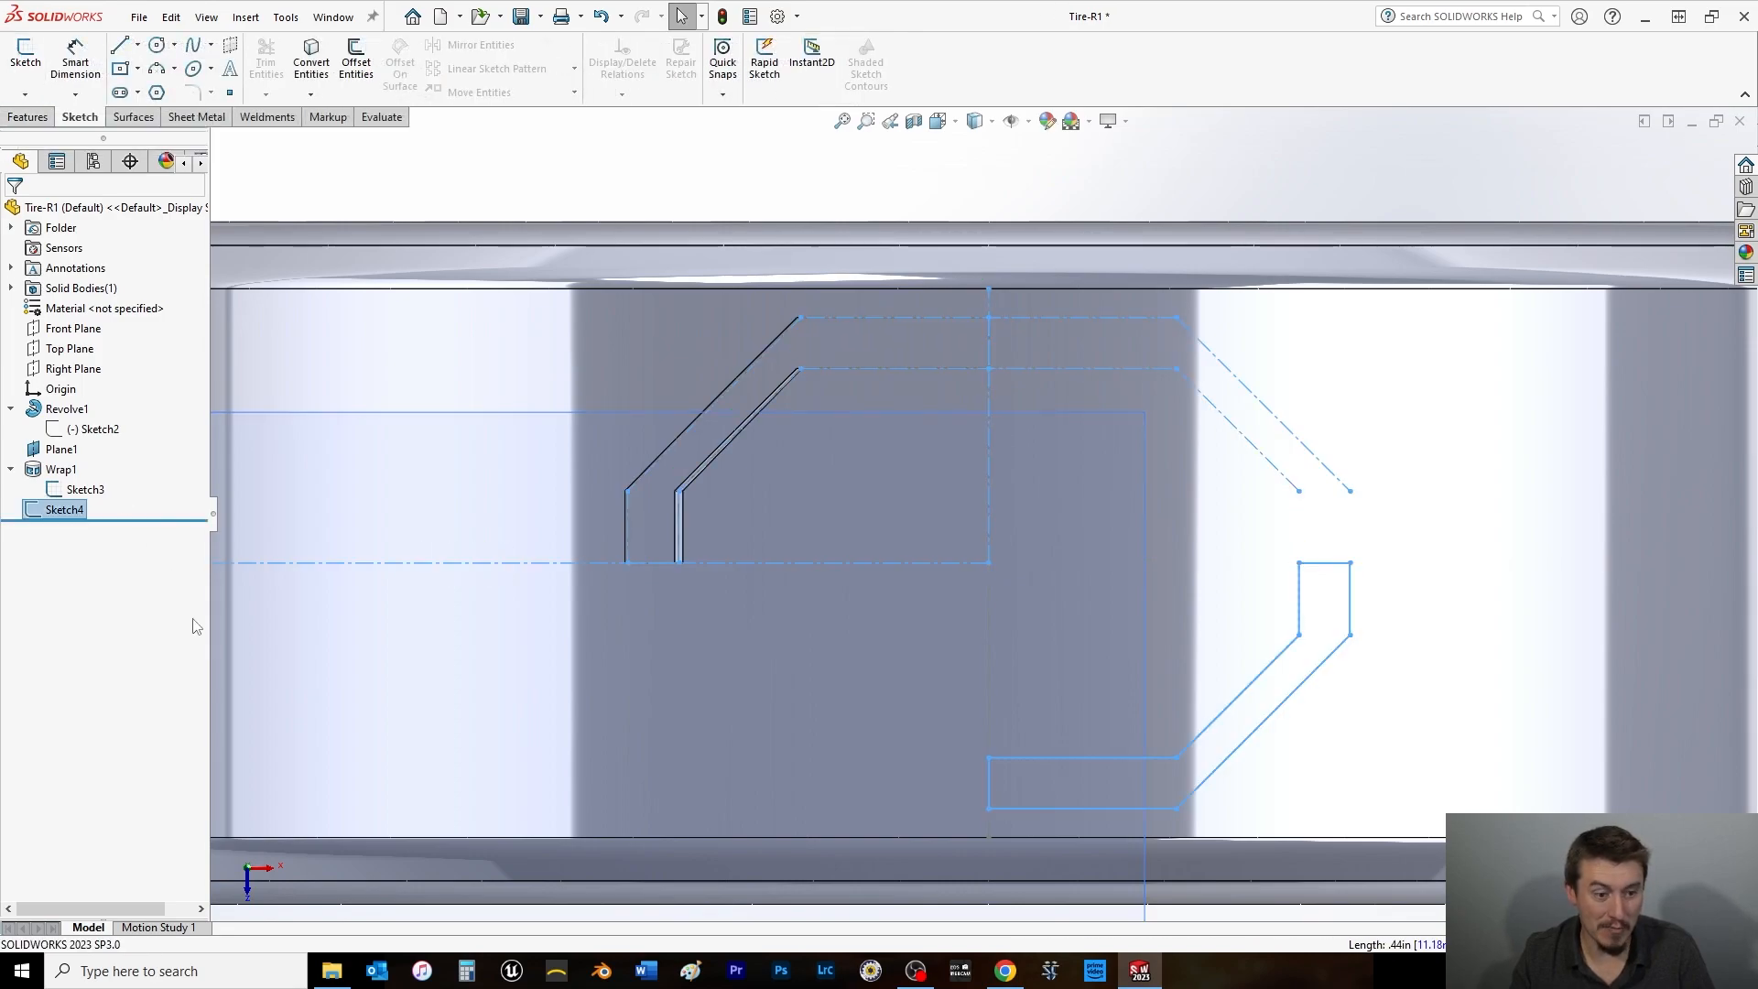
click(37, 117)
click(659, 46)
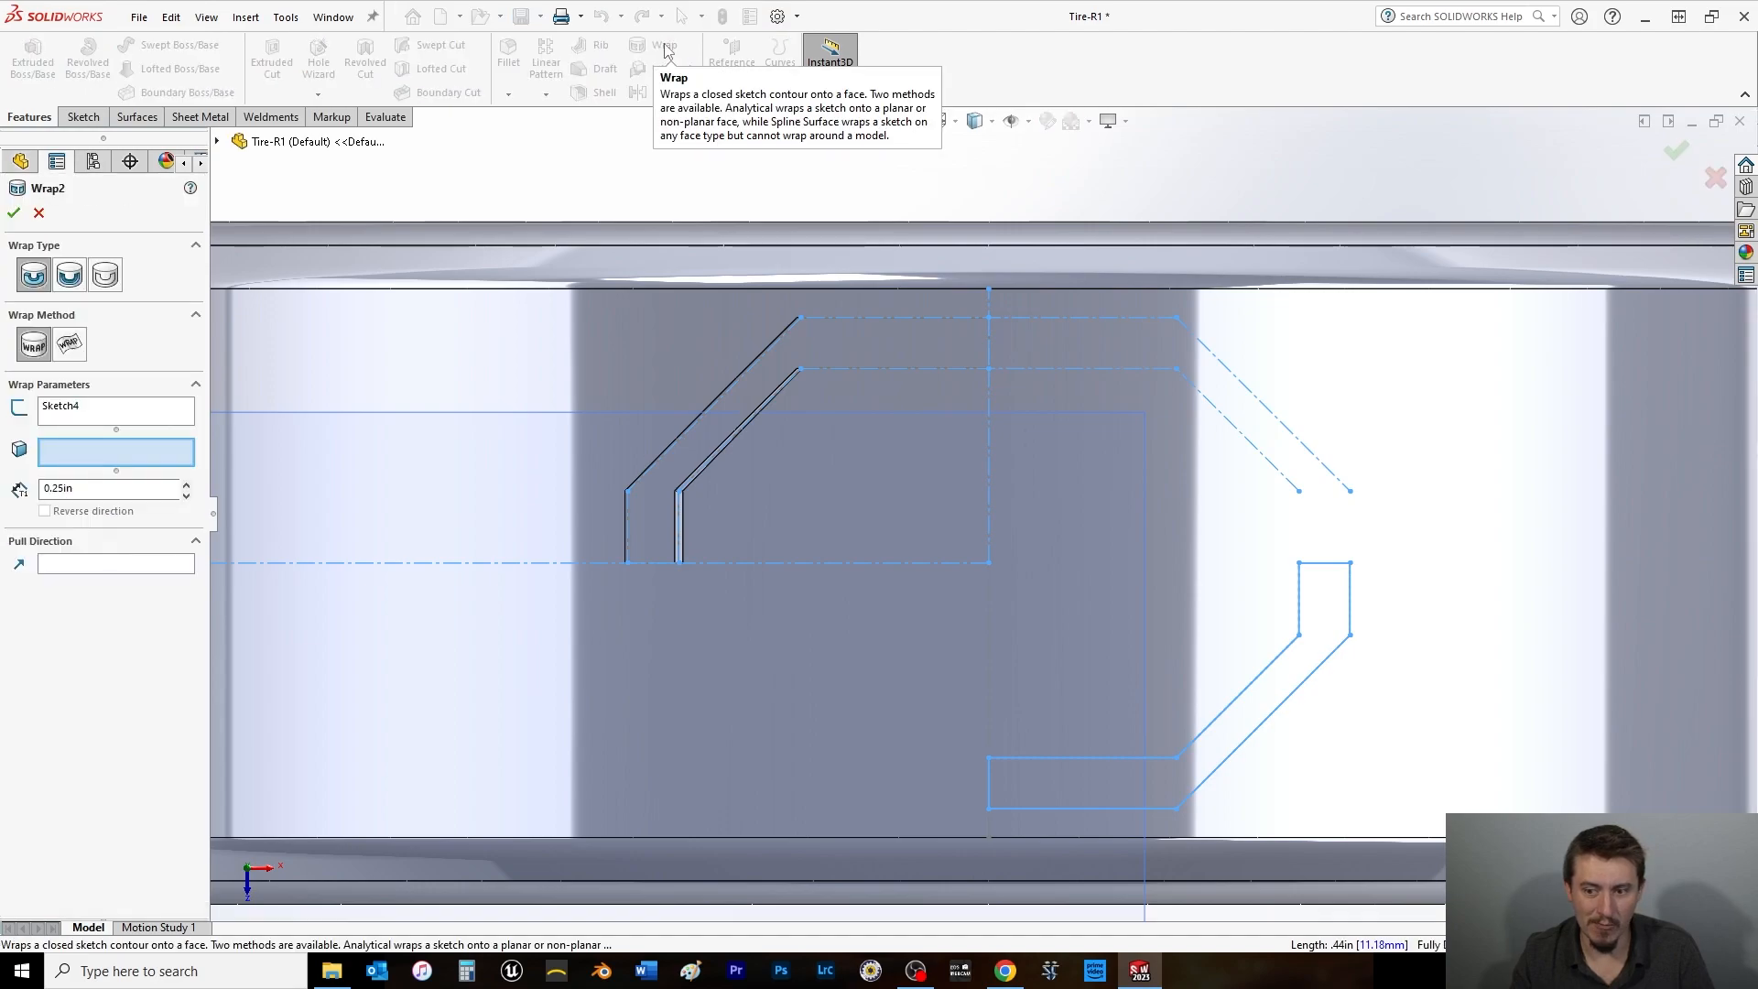
click(1307, 587)
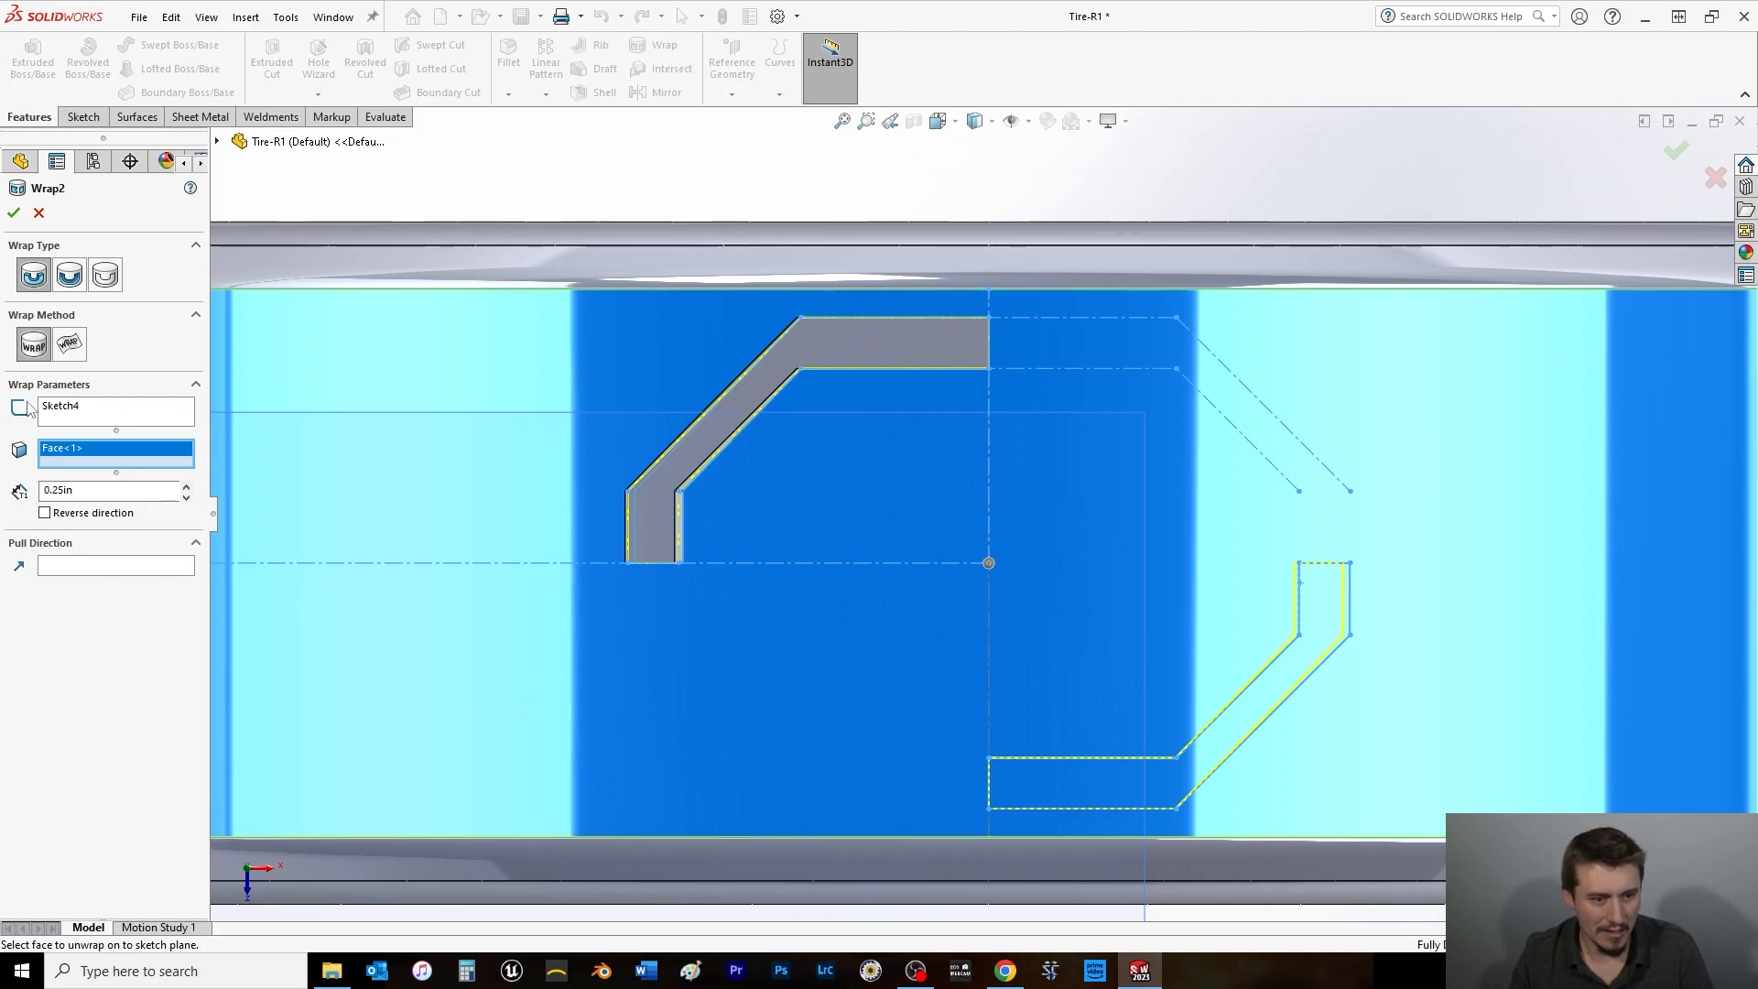
click(41, 215)
Abandon the wrap and reopen its sketch to turn the converted upper-left lug outline, including its short vertical end line, into construction geometry.
right_click(53, 509)
click(72, 458)
mouse_move(531, 293)
mouse_down()
mouse_move(799, 474)
mouse_move(990, 665)
mouse_up()
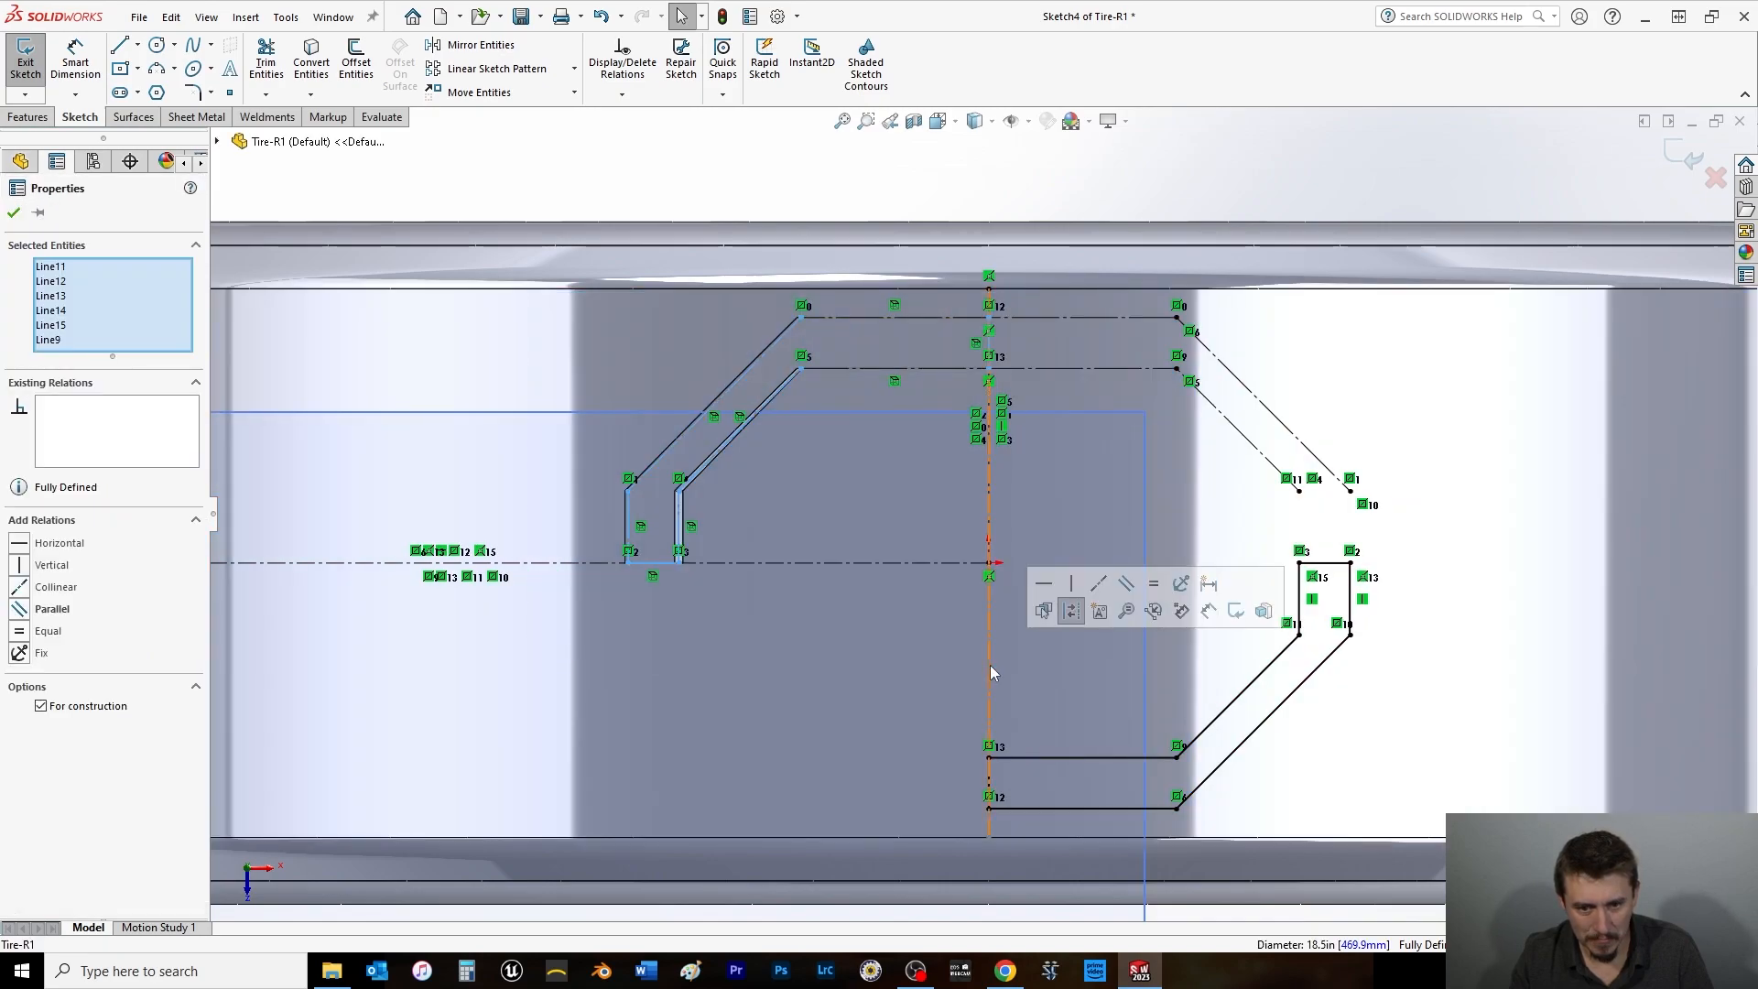
mouse_move(886, 656)
middle_down()
mouse_move(811, 463)
mouse_move(973, 628)
mouse_move(962, 659)
mouse_move(1018, 369)
middle_up()
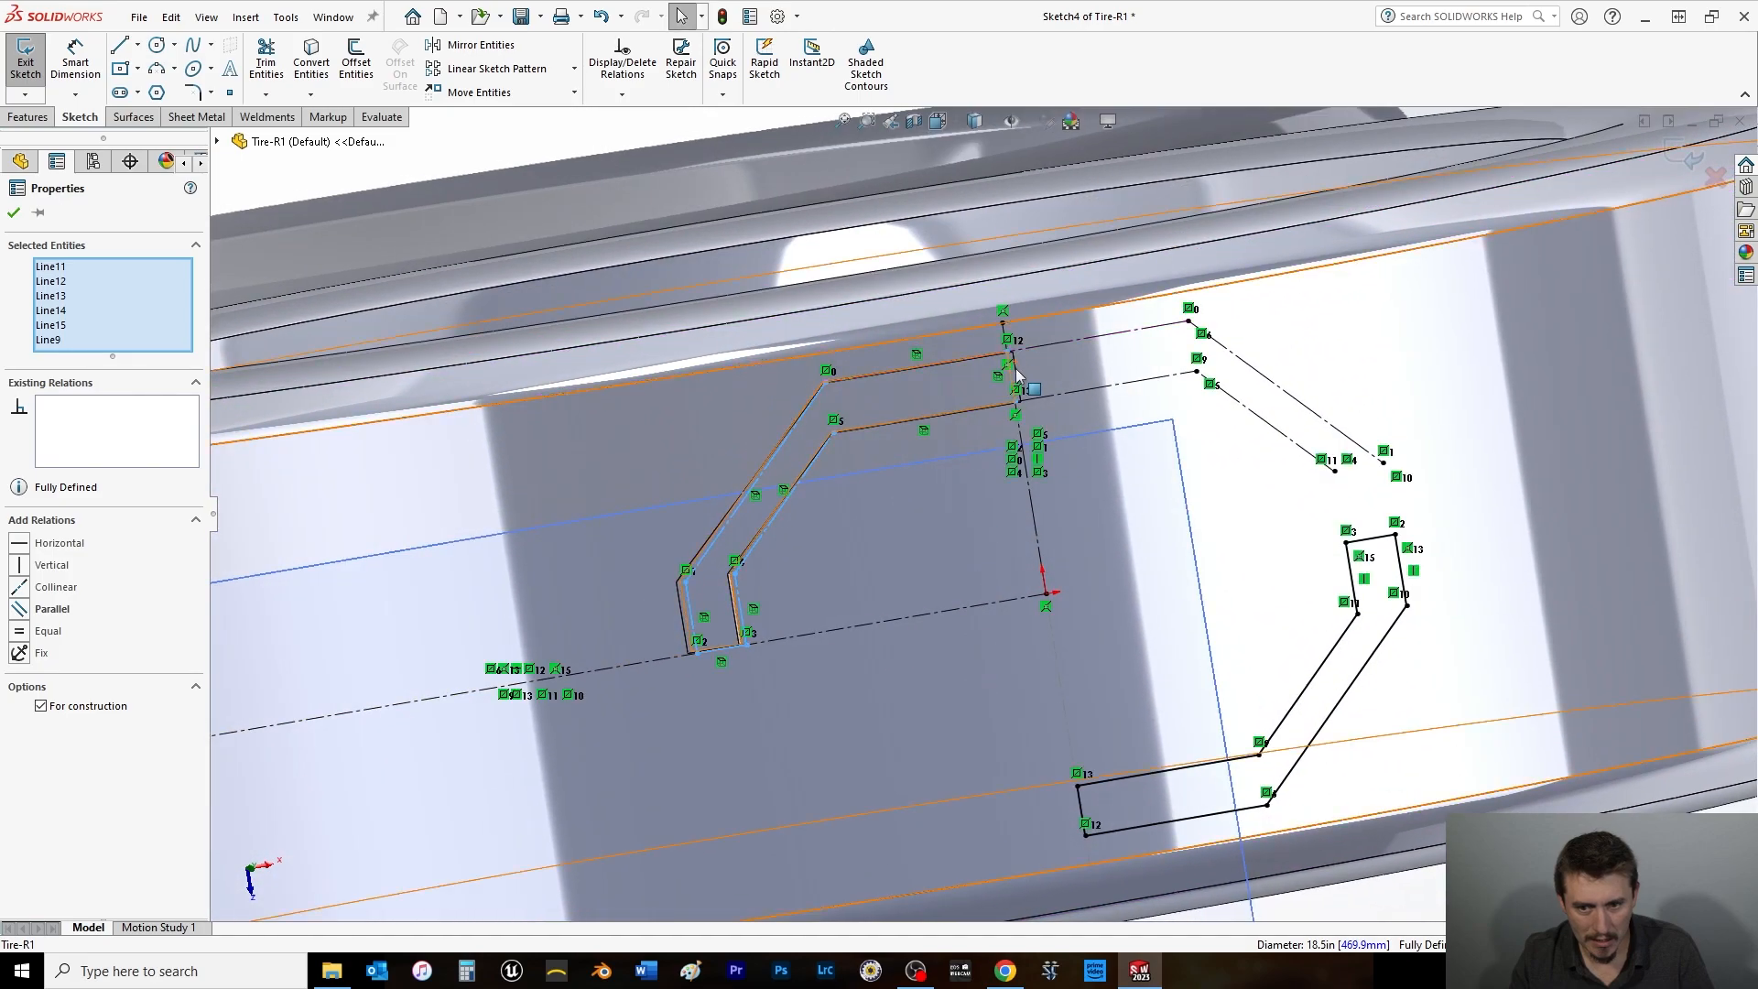
key(Escape)
drag(462, 230, 1081, 714)
click(41, 721)
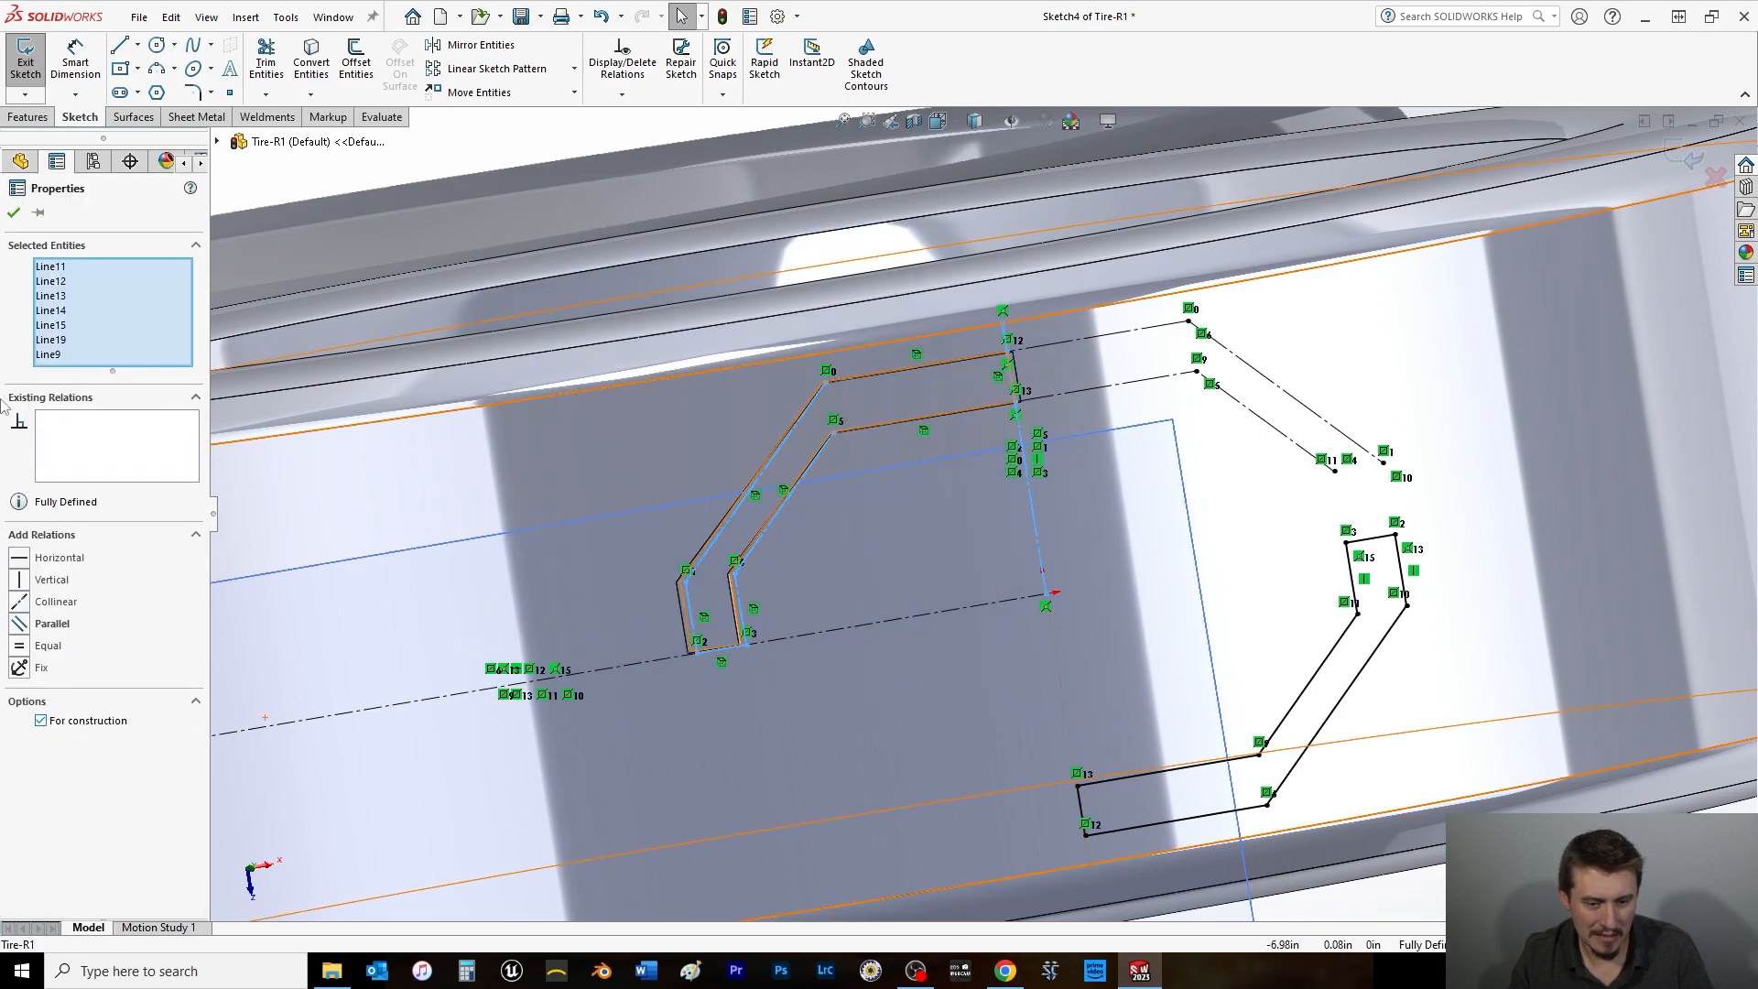
click(14, 213)
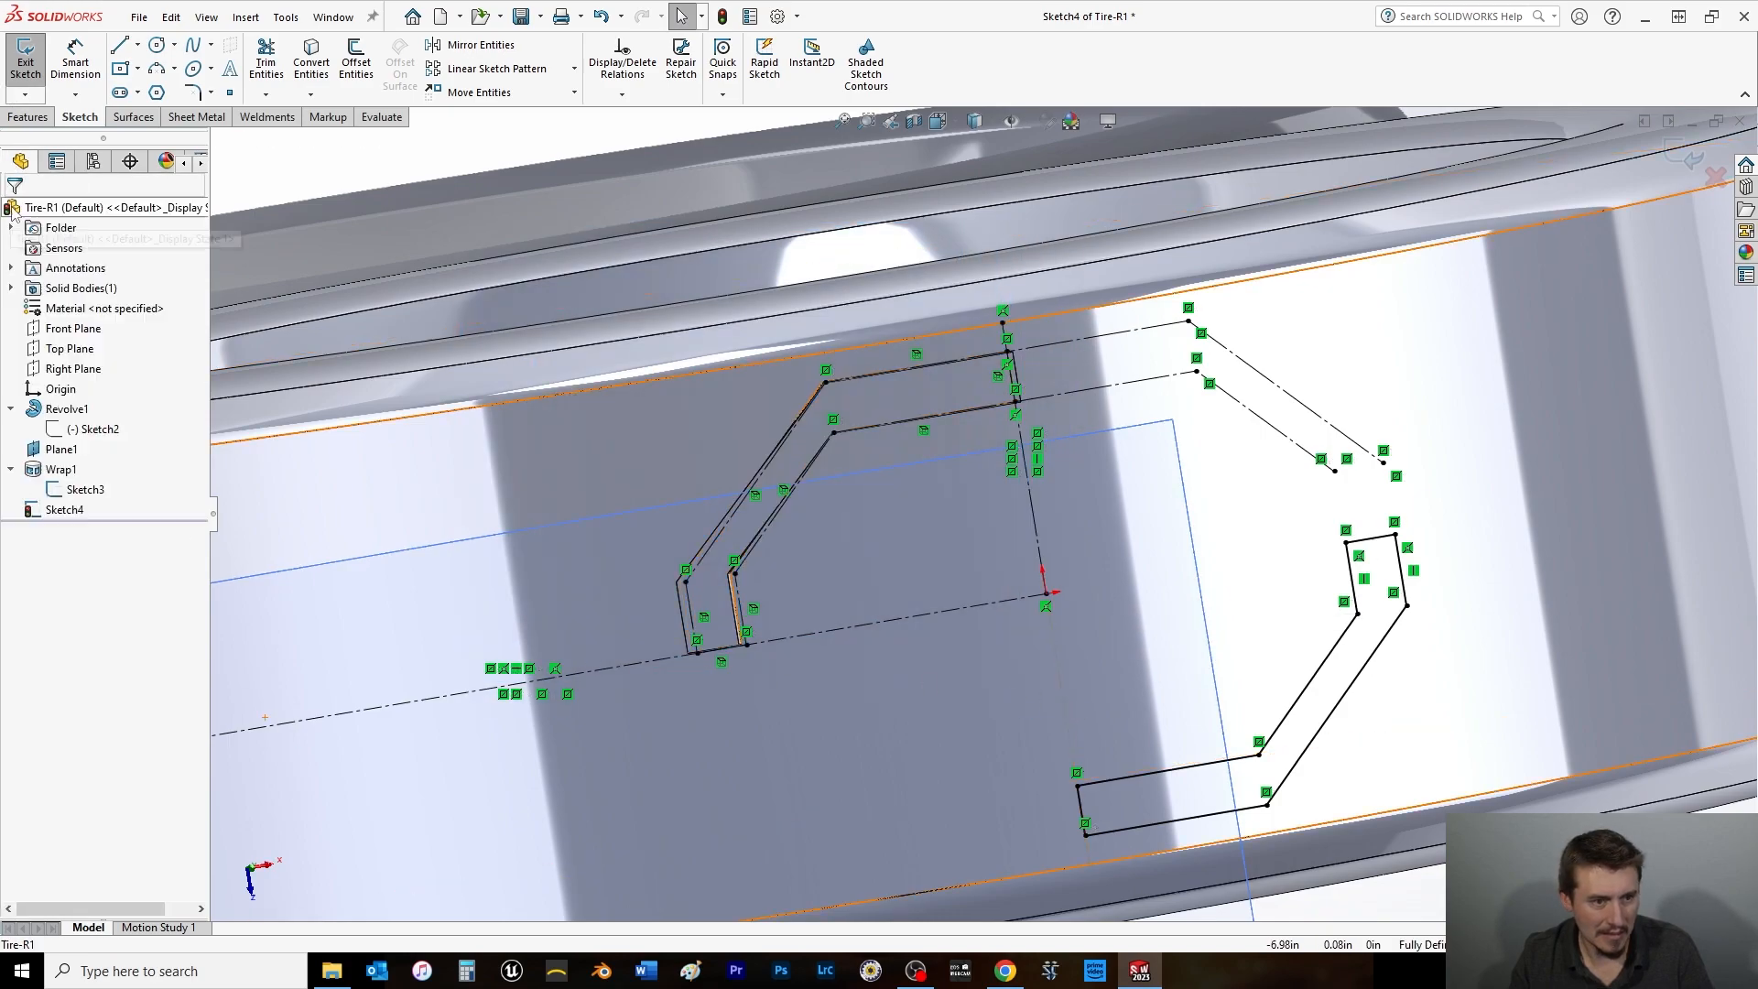
click(85, 490)
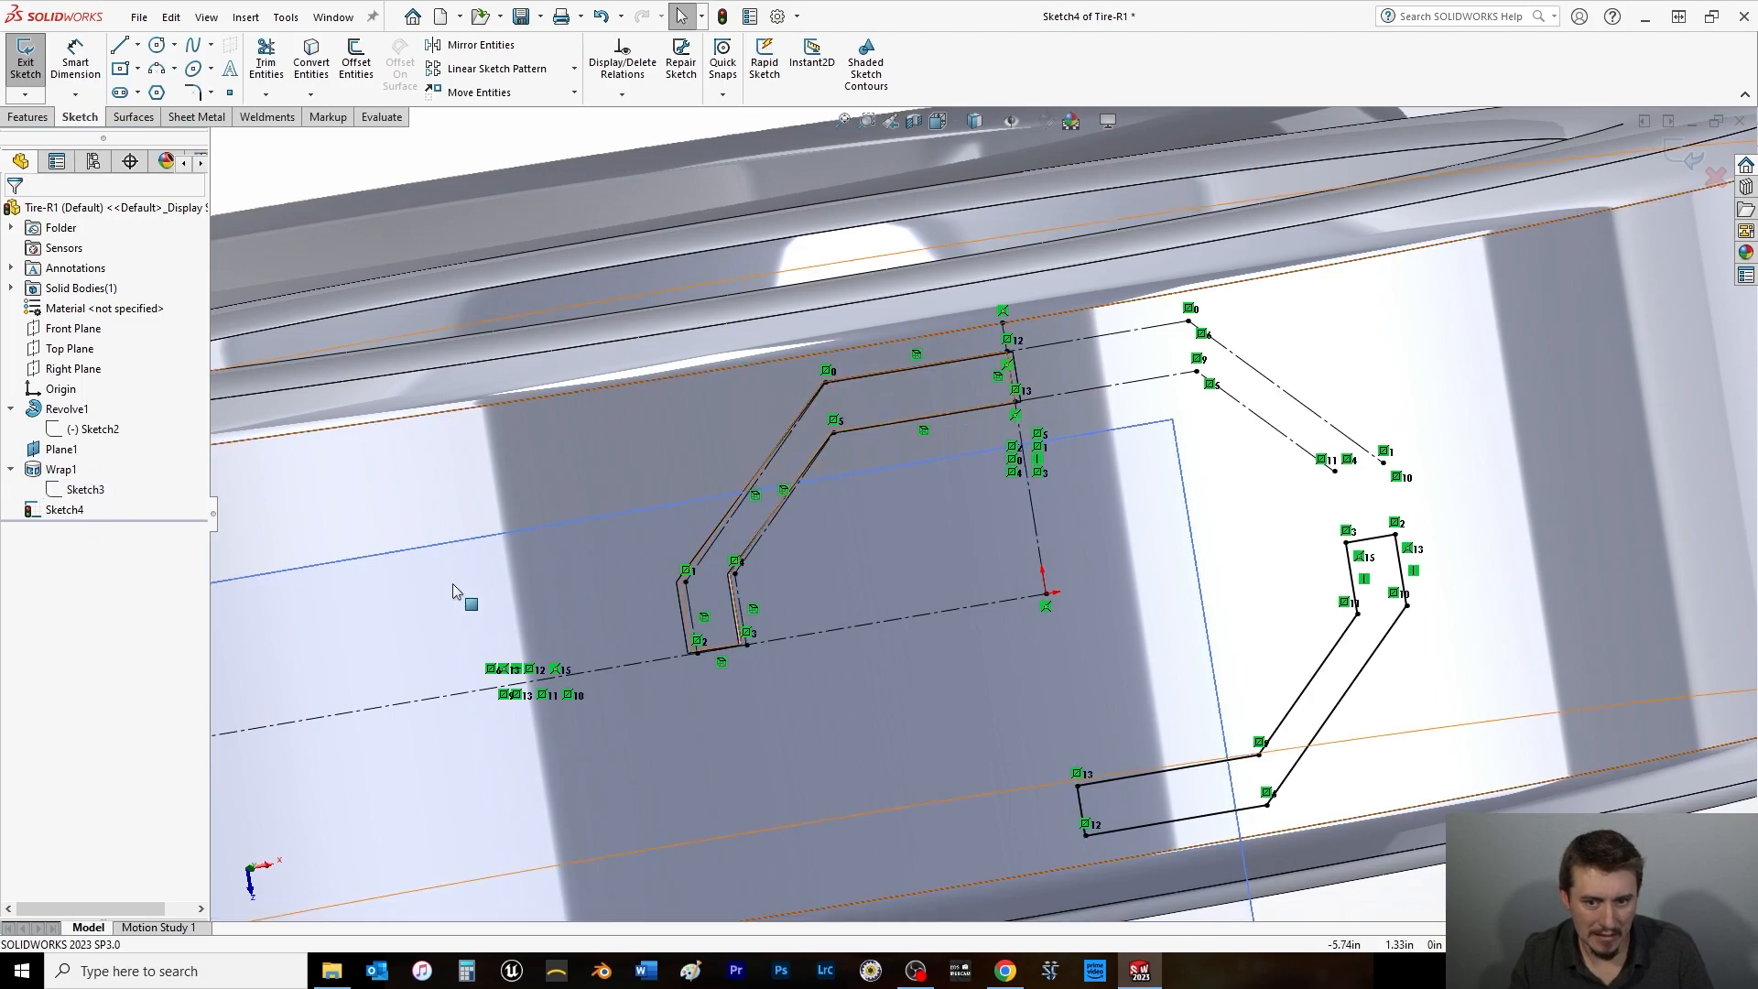
scroll(440, 522, up, 5)
middle_drag(439, 522, 388, 509)
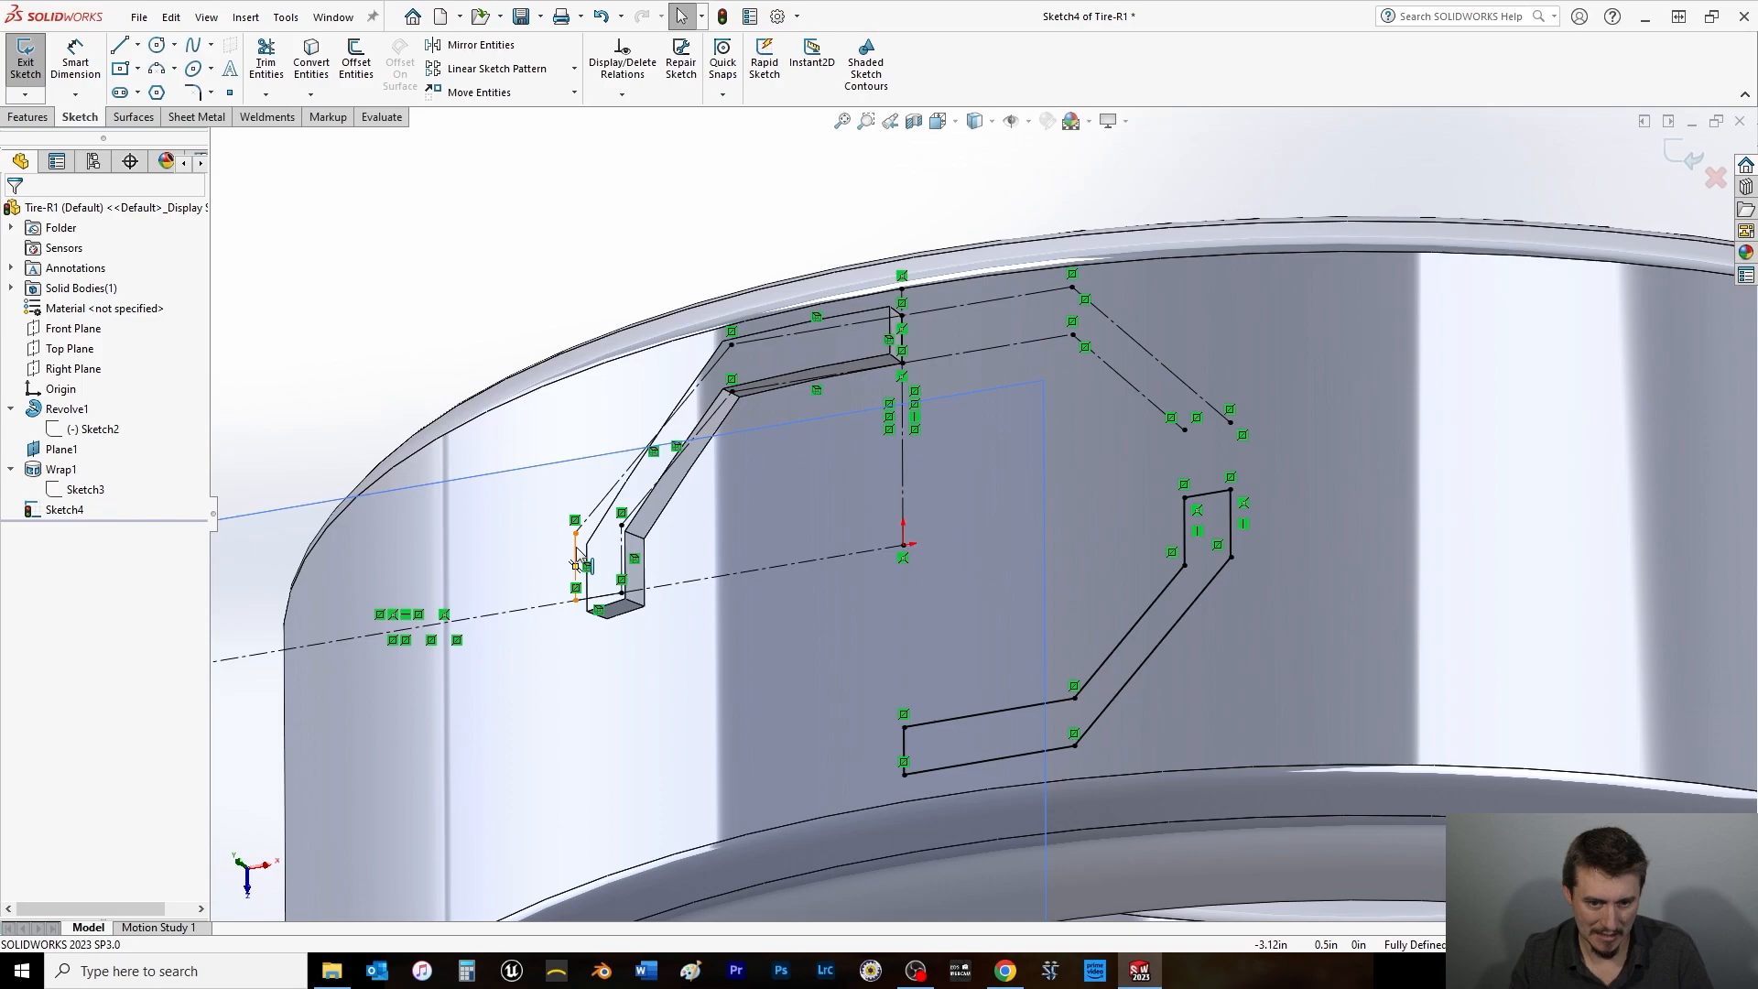
click(26, 62)
Wrap the lower lug sketch onto the tire's outer tread face as a 0.25 in emboss.
click(66, 510)
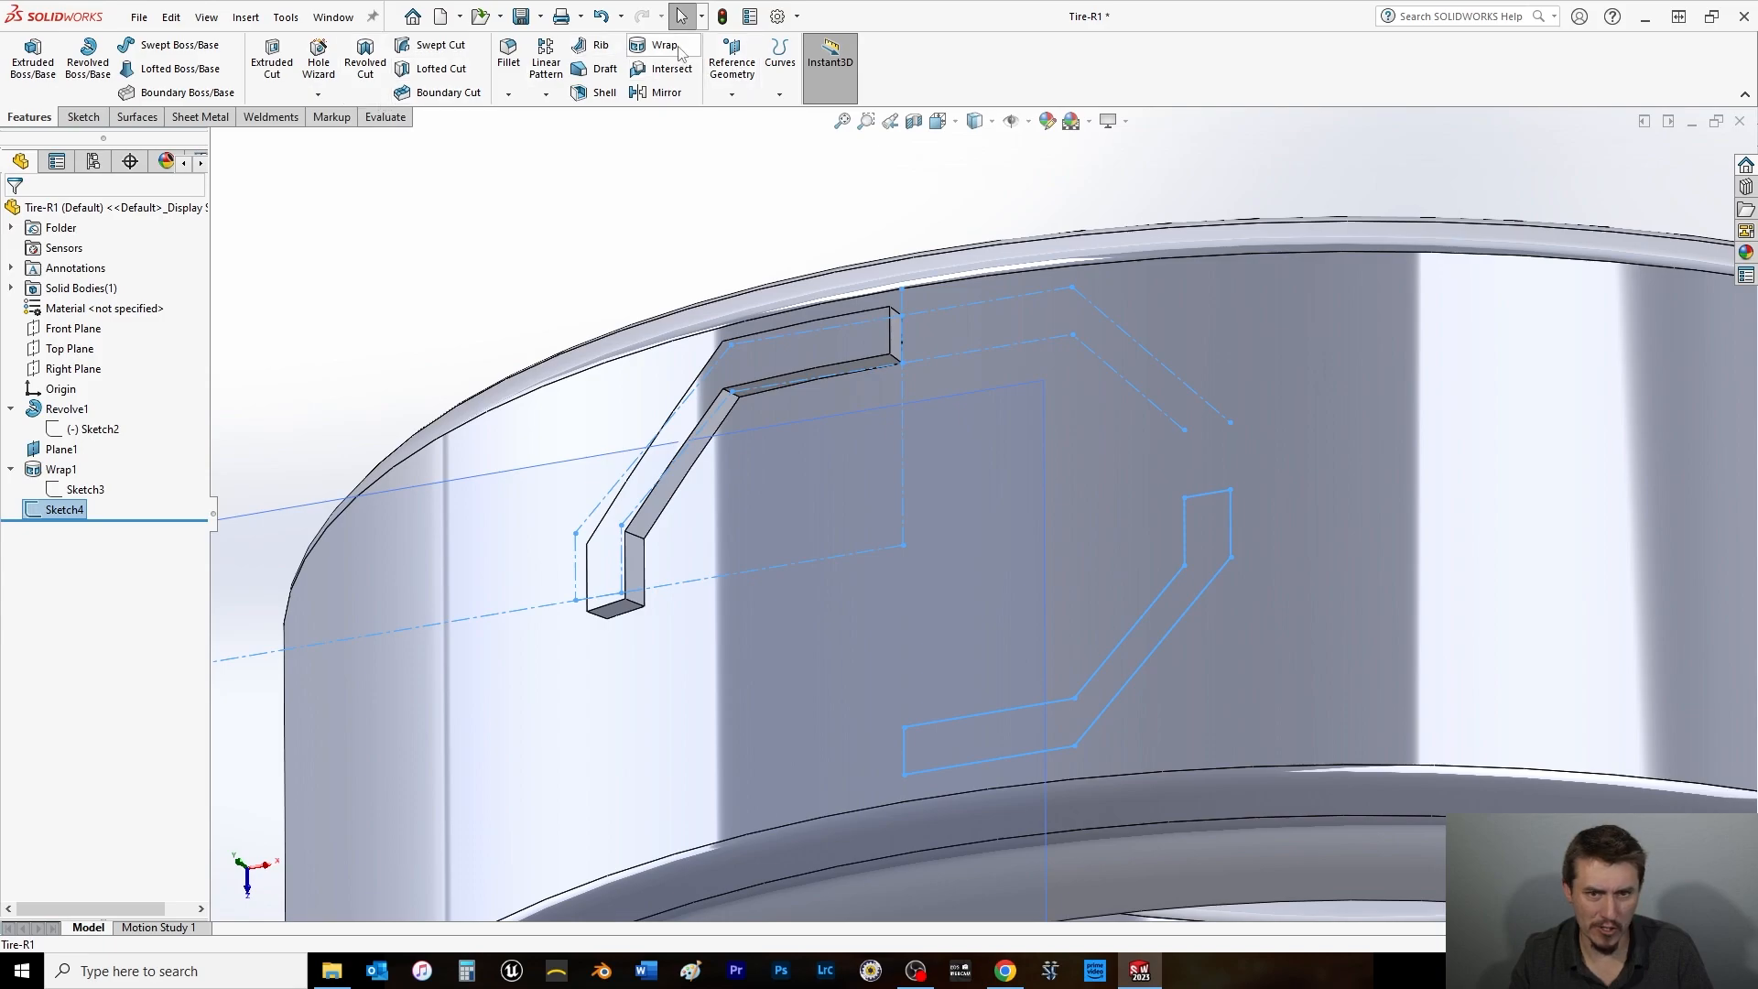
click(663, 46)
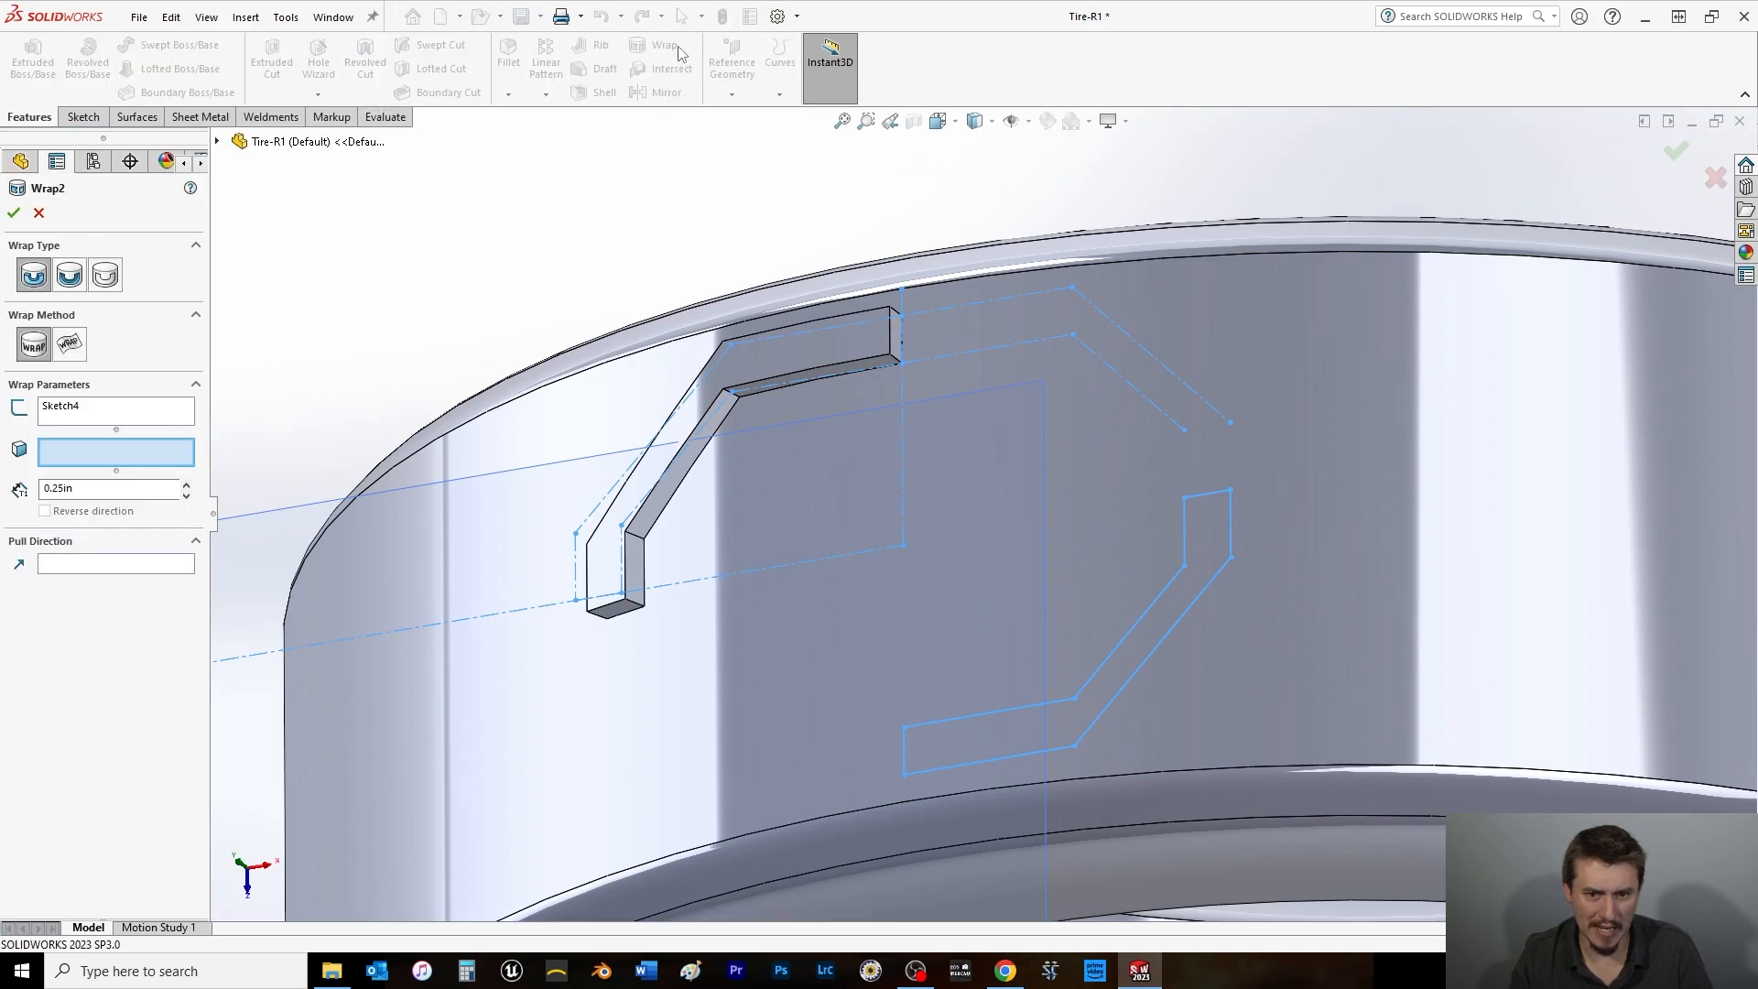
click(1211, 533)
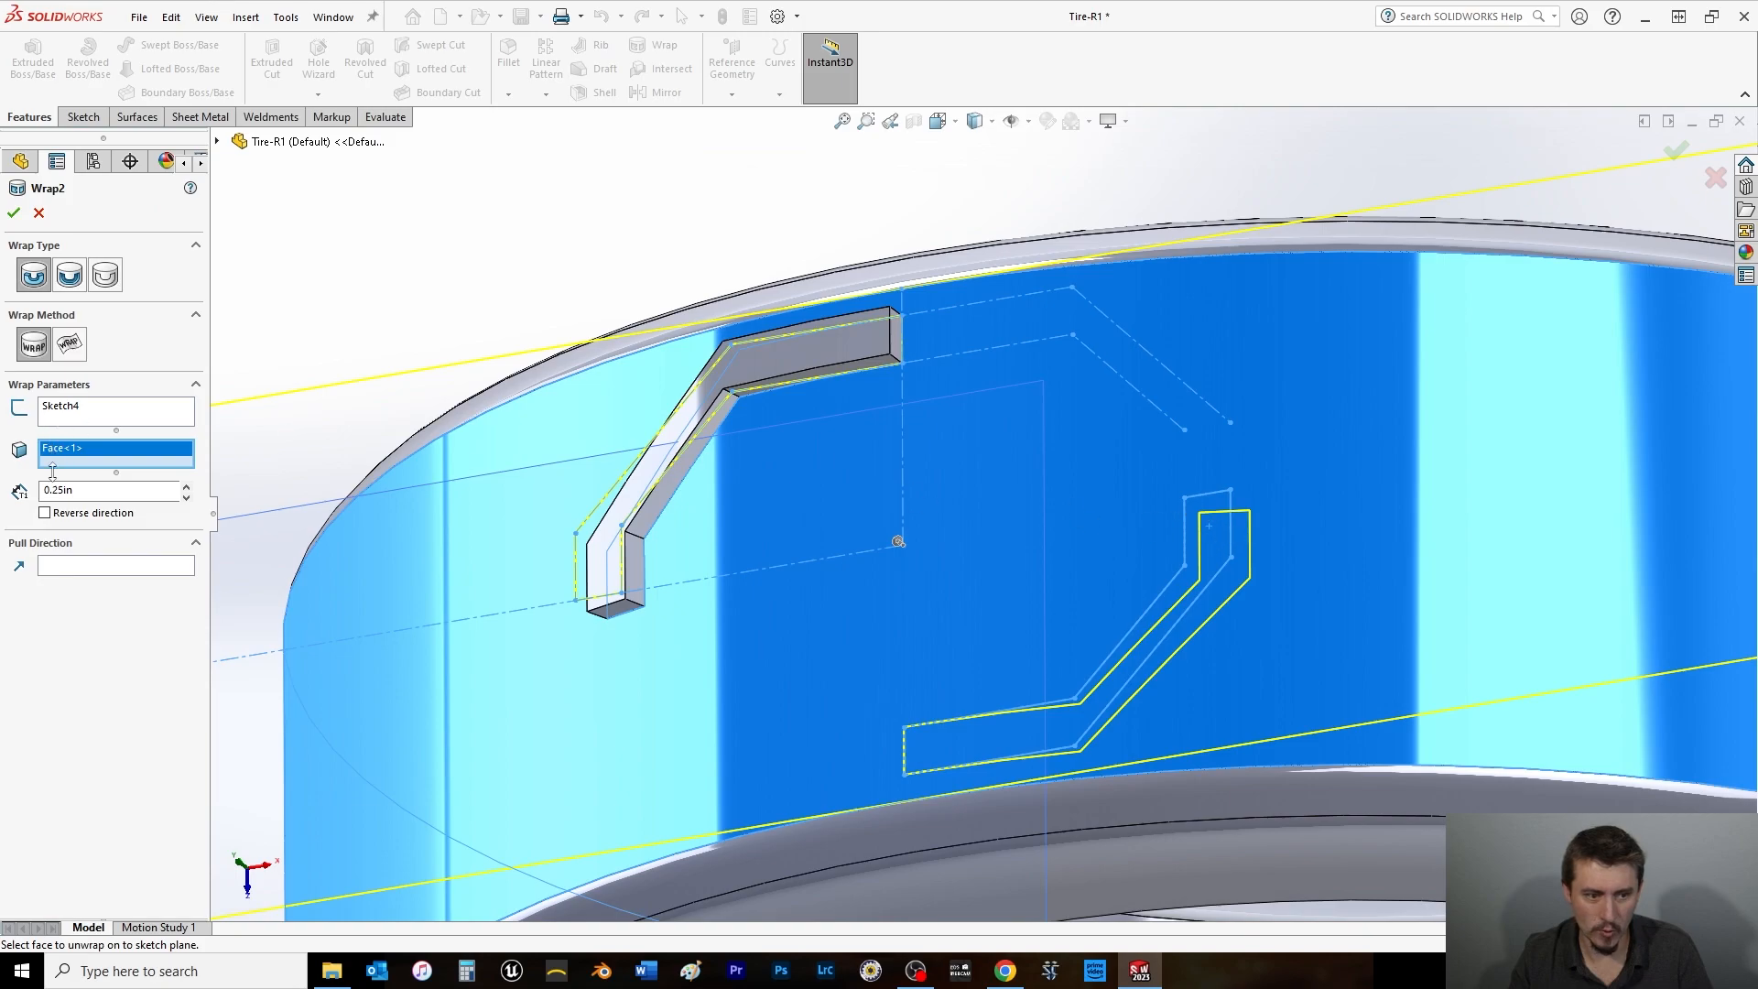
middle_drag(405, 485, 470, 396)
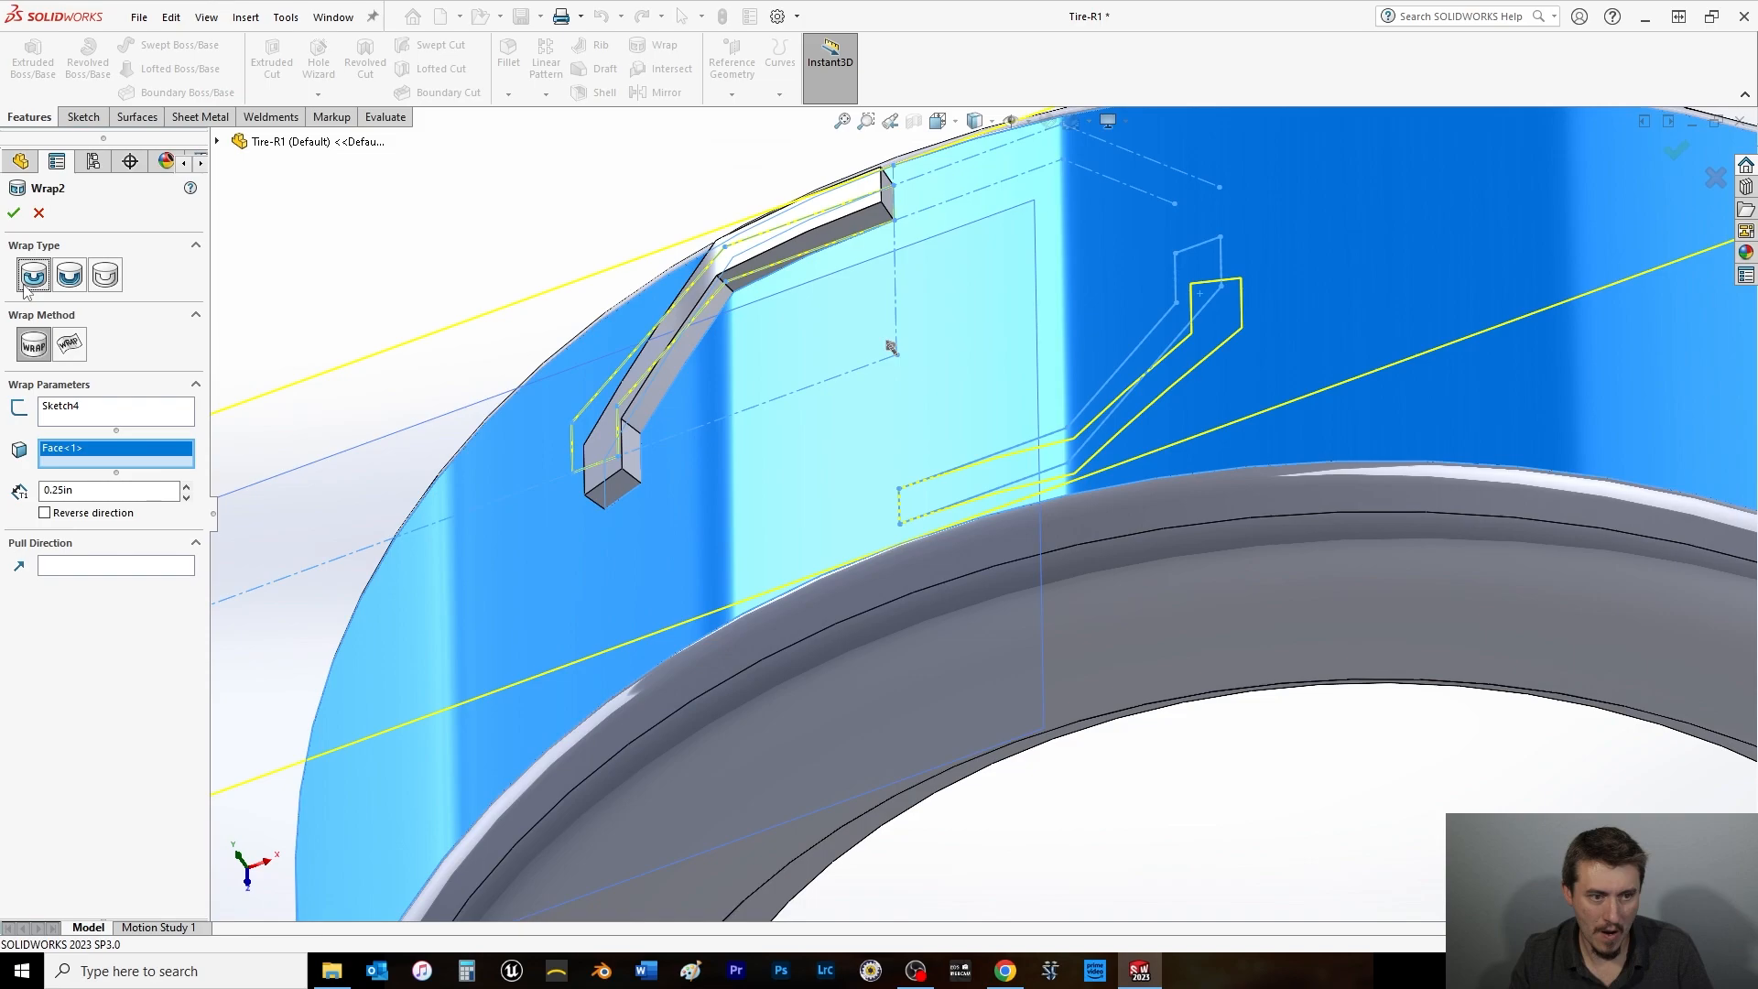
click(13, 212)
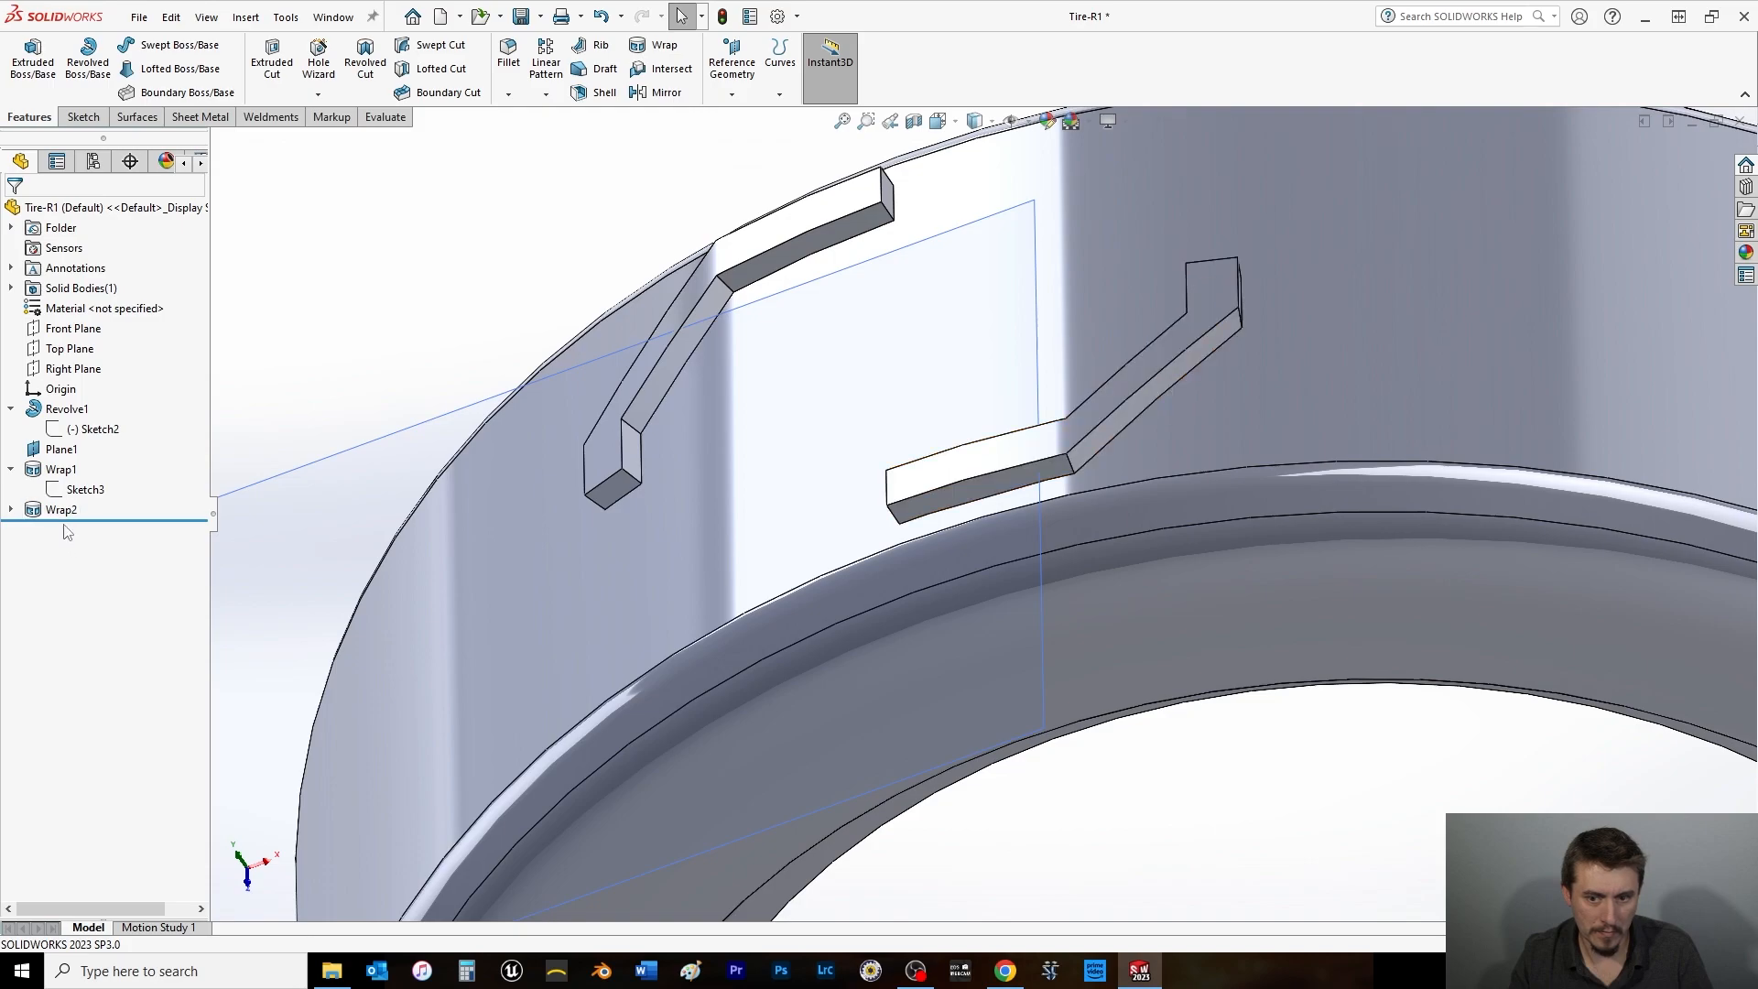
Resize the displayed boundary of Plane1 so that it surrounds the whole tire.
scroll(1073, 634, up, 5)
middle_drag(1076, 639, 589, 726)
click(594, 728)
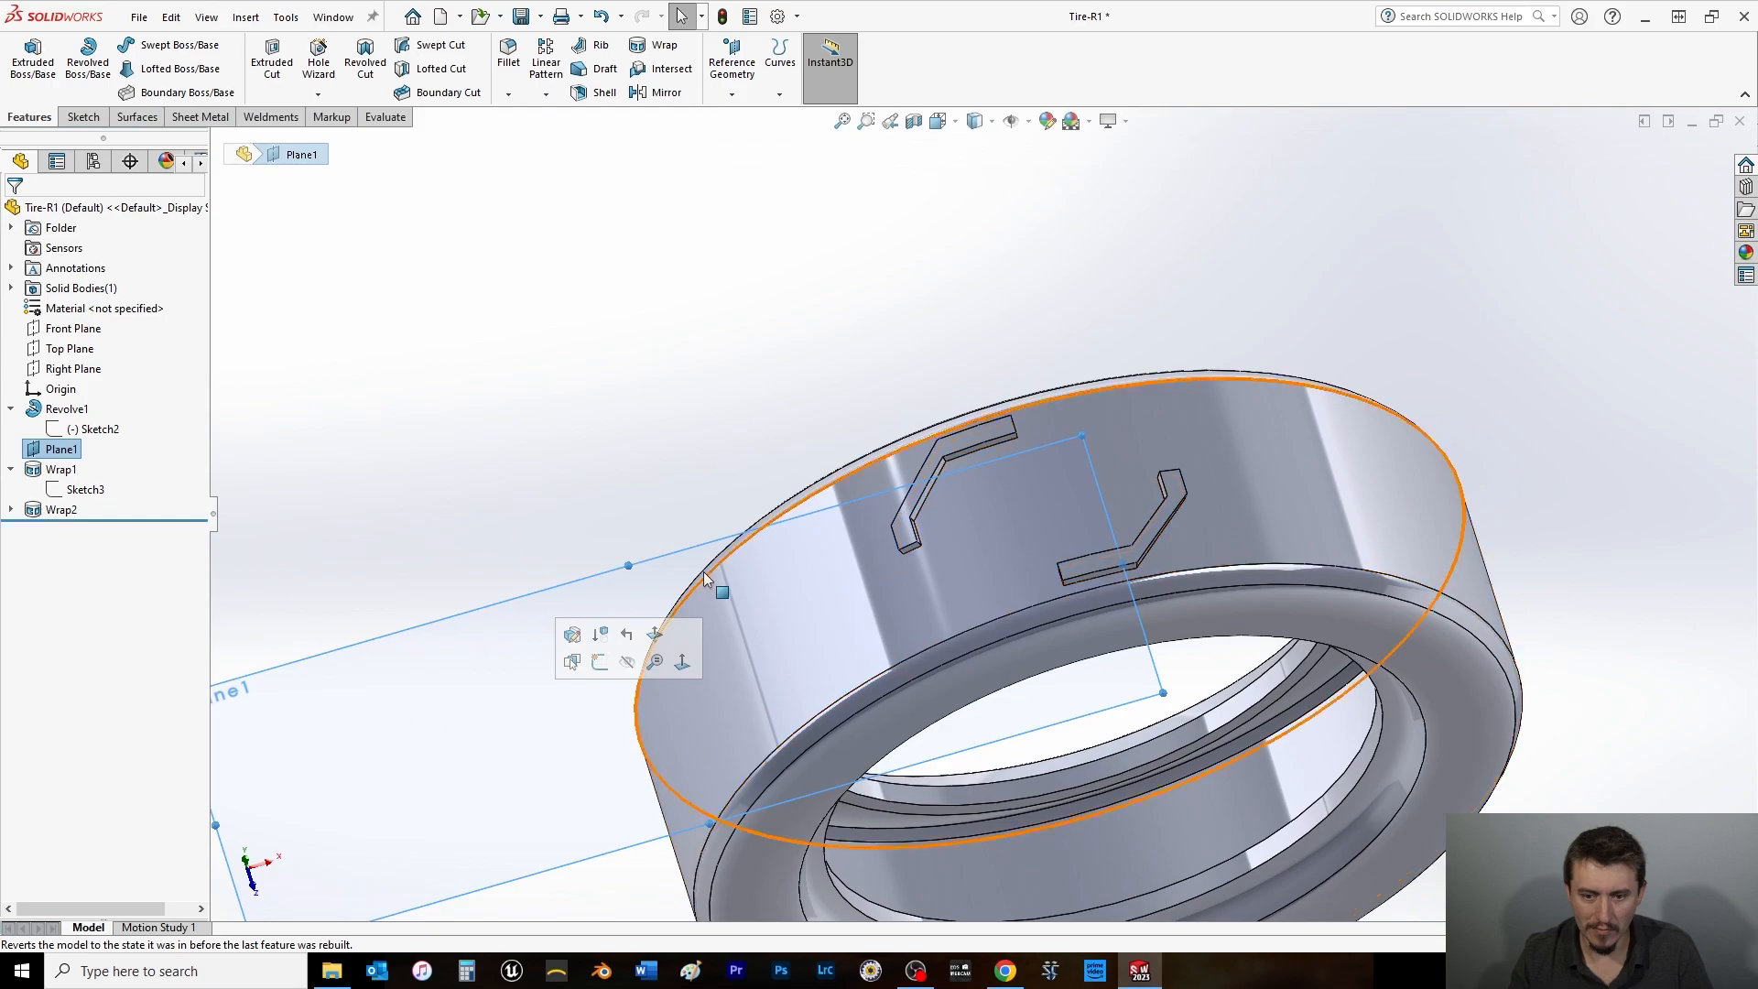
scroll(1066, 453, up, 2)
drag(1053, 458, 1380, 213)
drag(975, 676, 1008, 829)
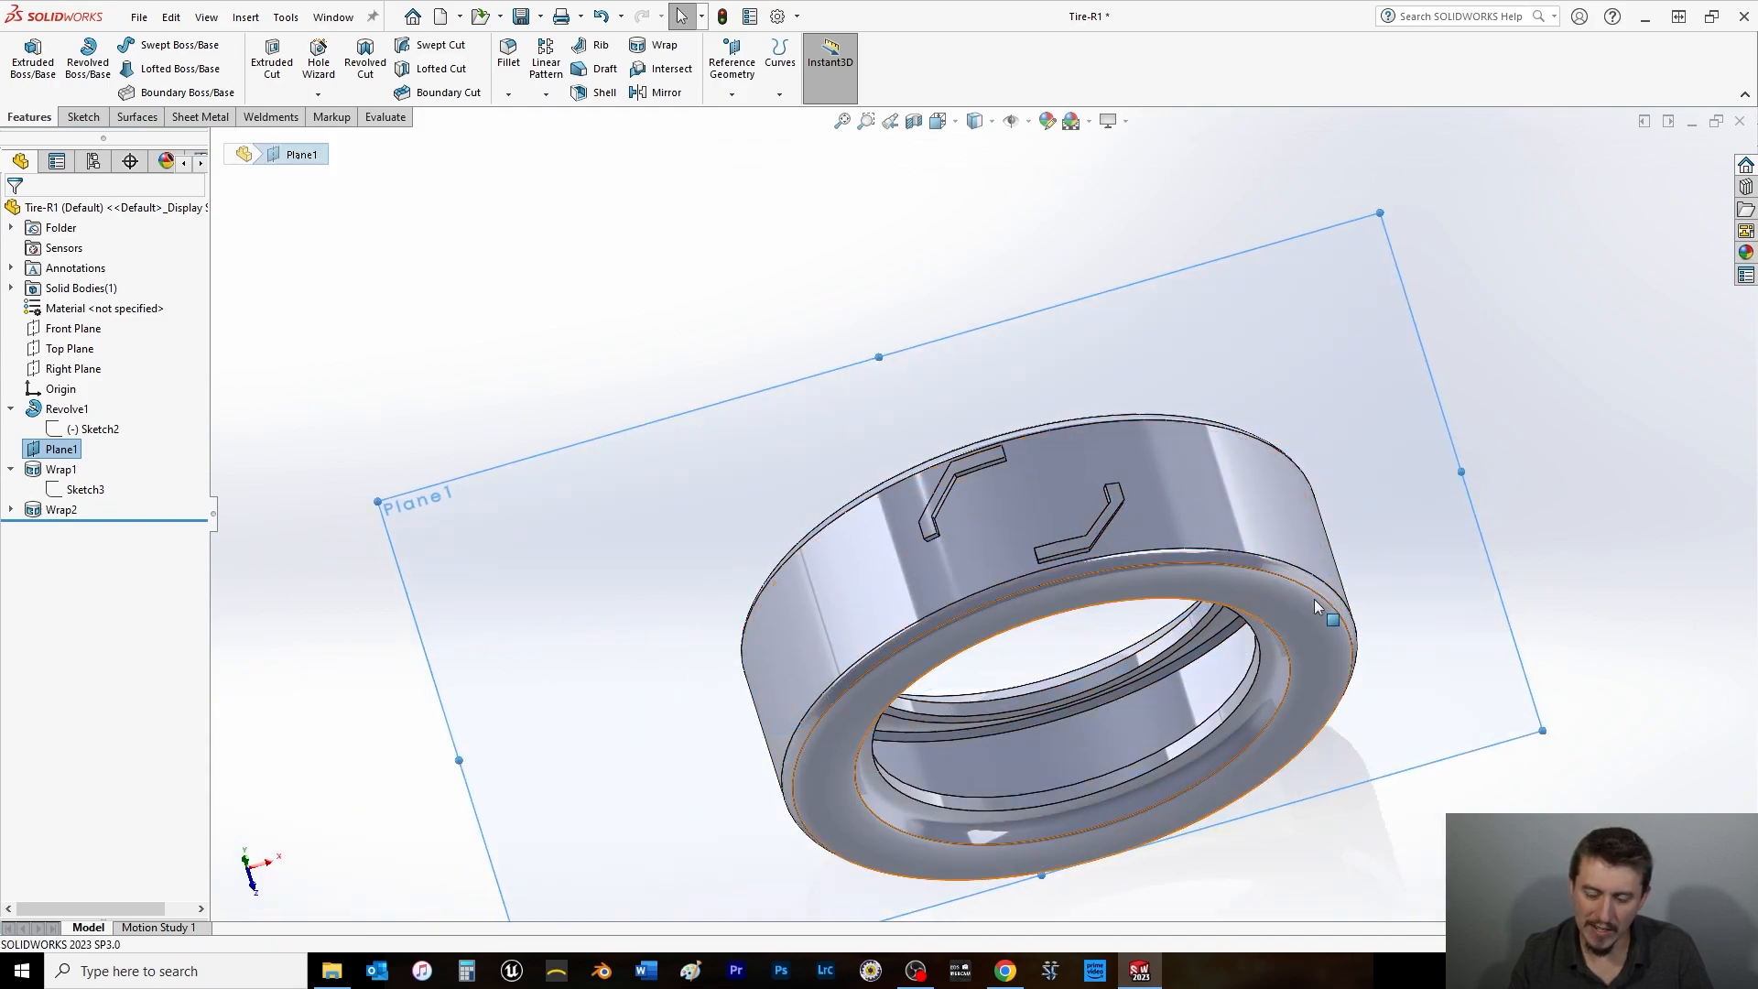
drag(1470, 492, 1587, 431)
scroll(1058, 547, up, 3)
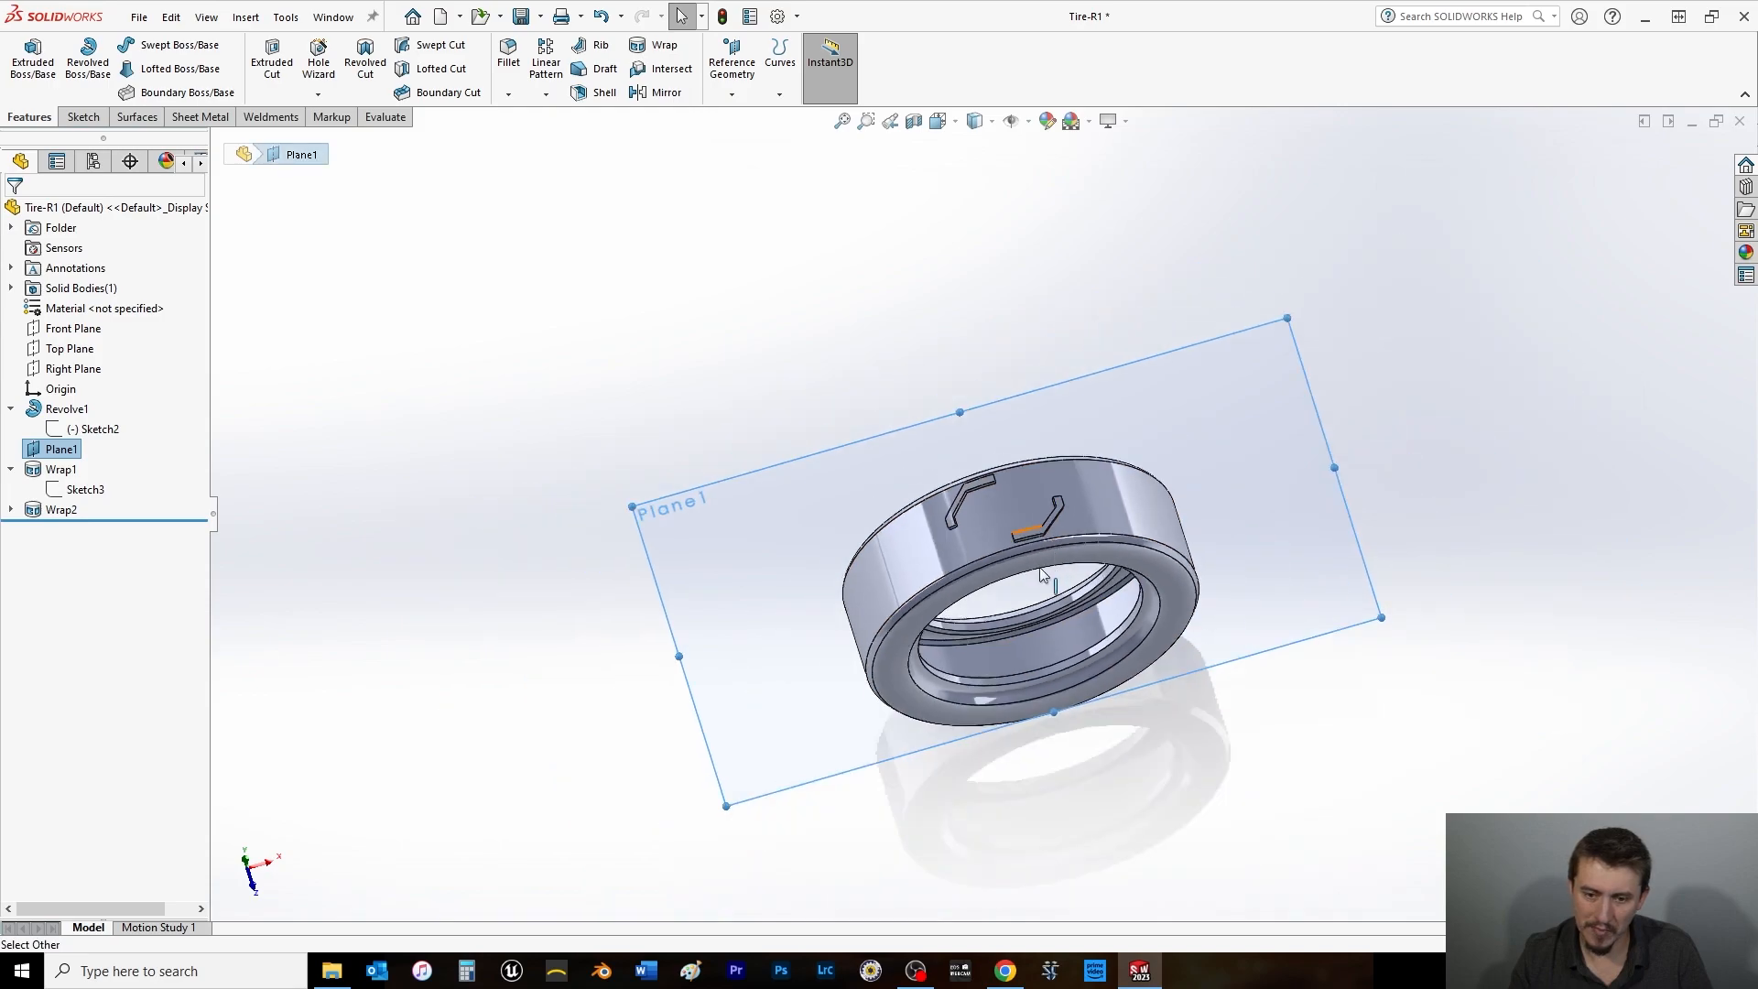
middle_drag(1046, 577, 1060, 649)
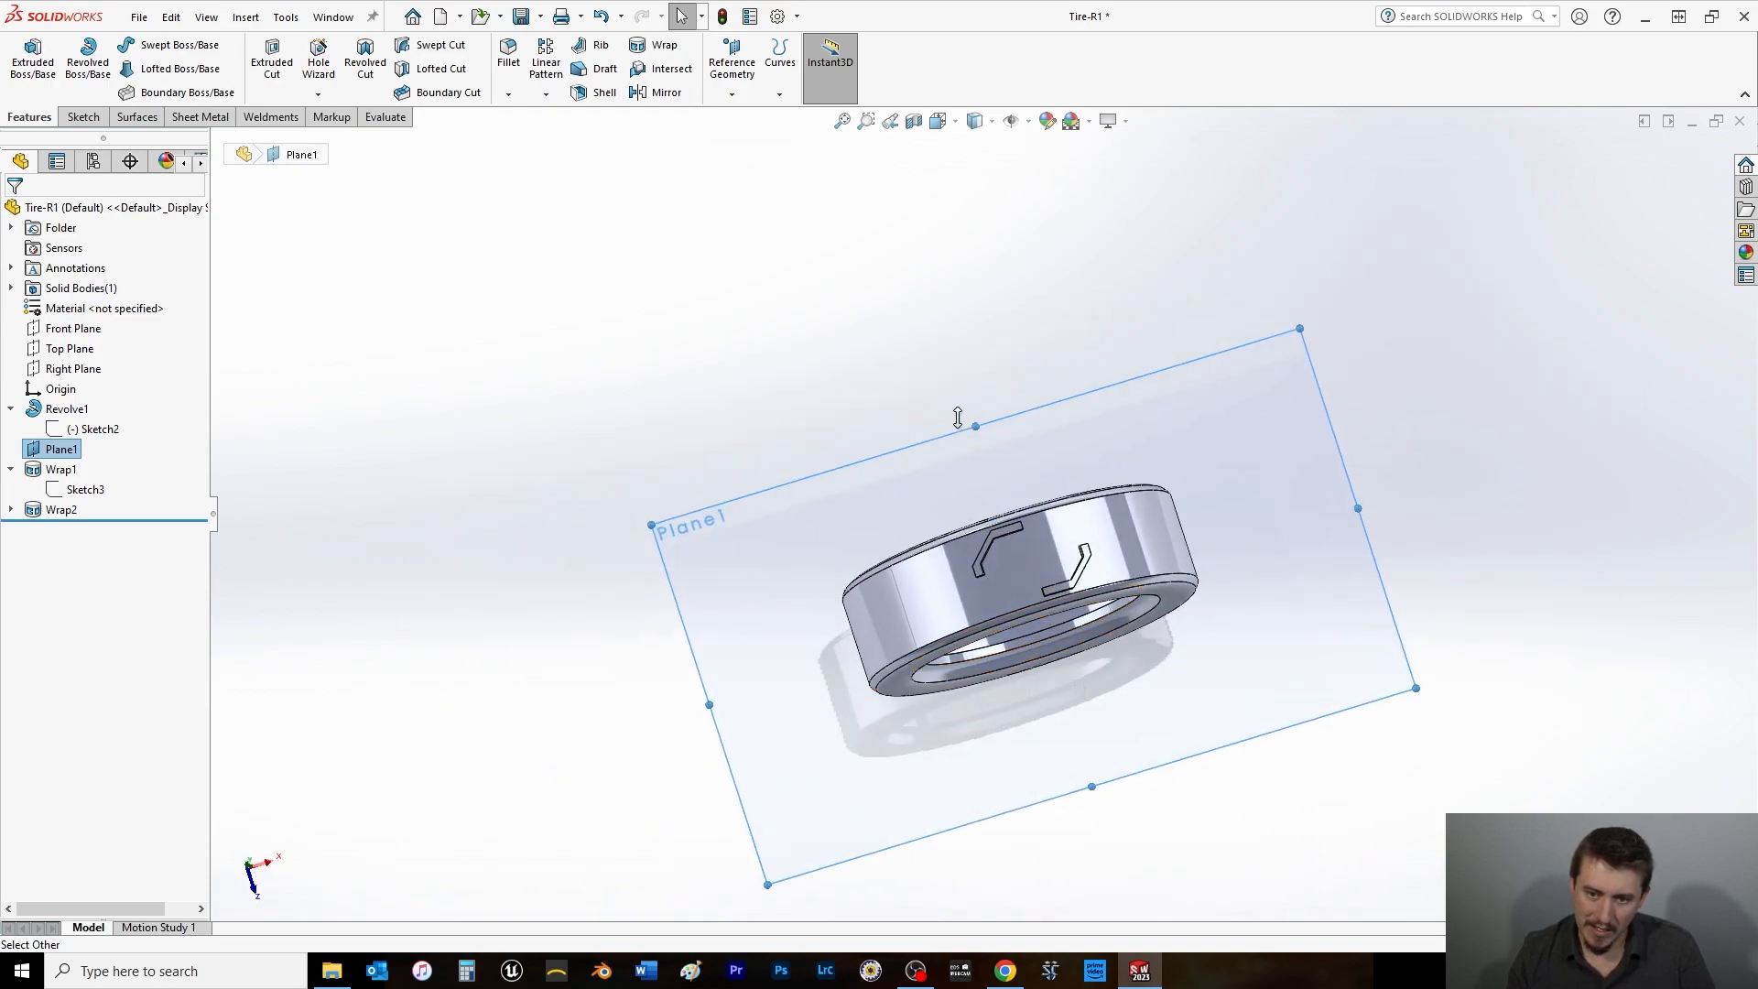
drag(983, 450, 866, 436)
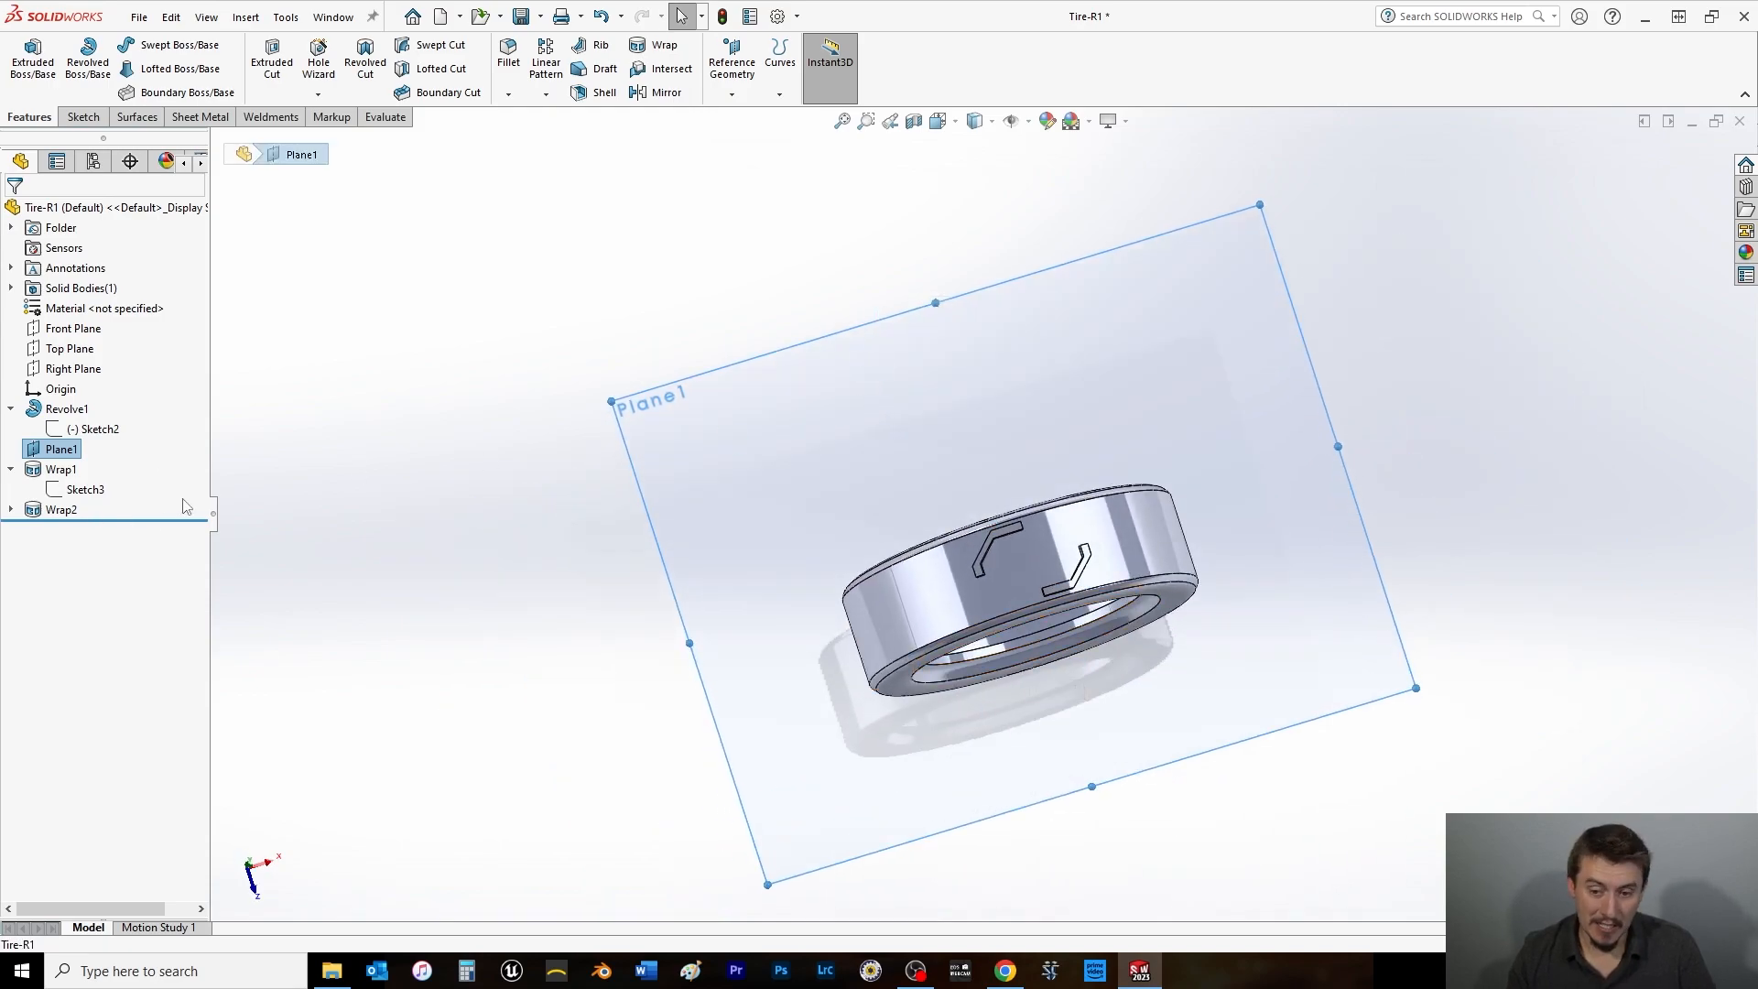
Start a sketch on Plane1 and draw a vertical centerline from the upper lug's inner end corner to the lower lug's inner edge.
key(space)
click(750, 300)
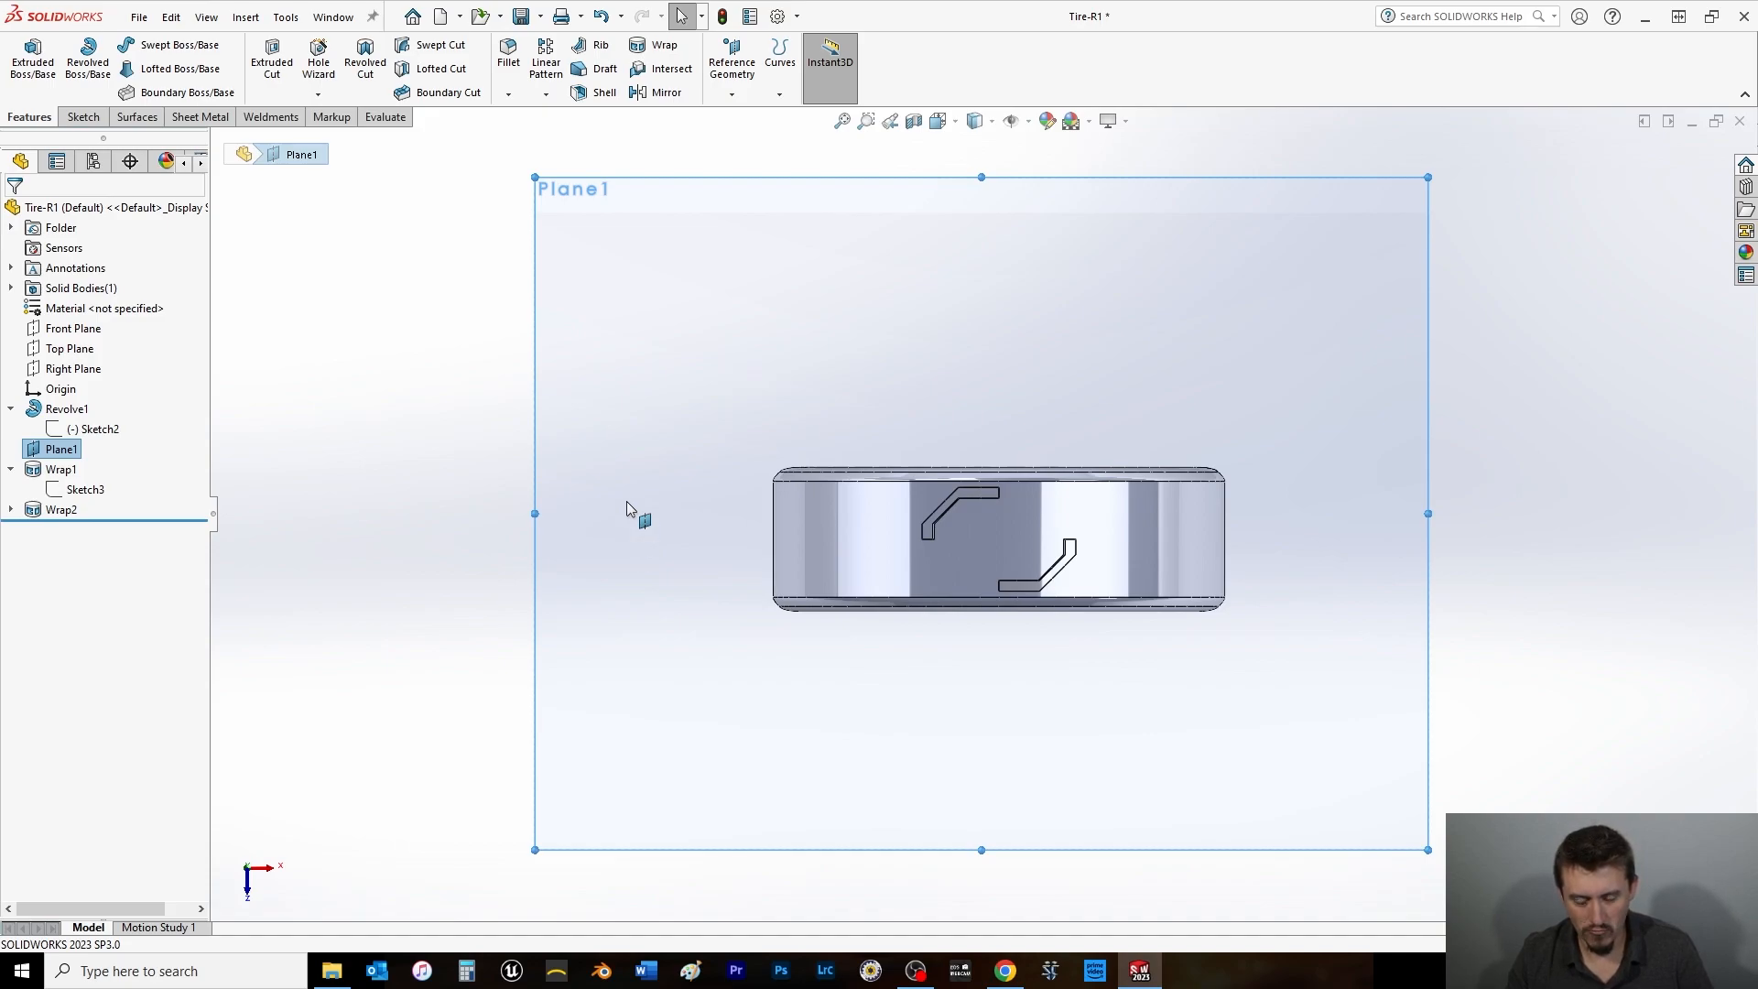
click(74, 122)
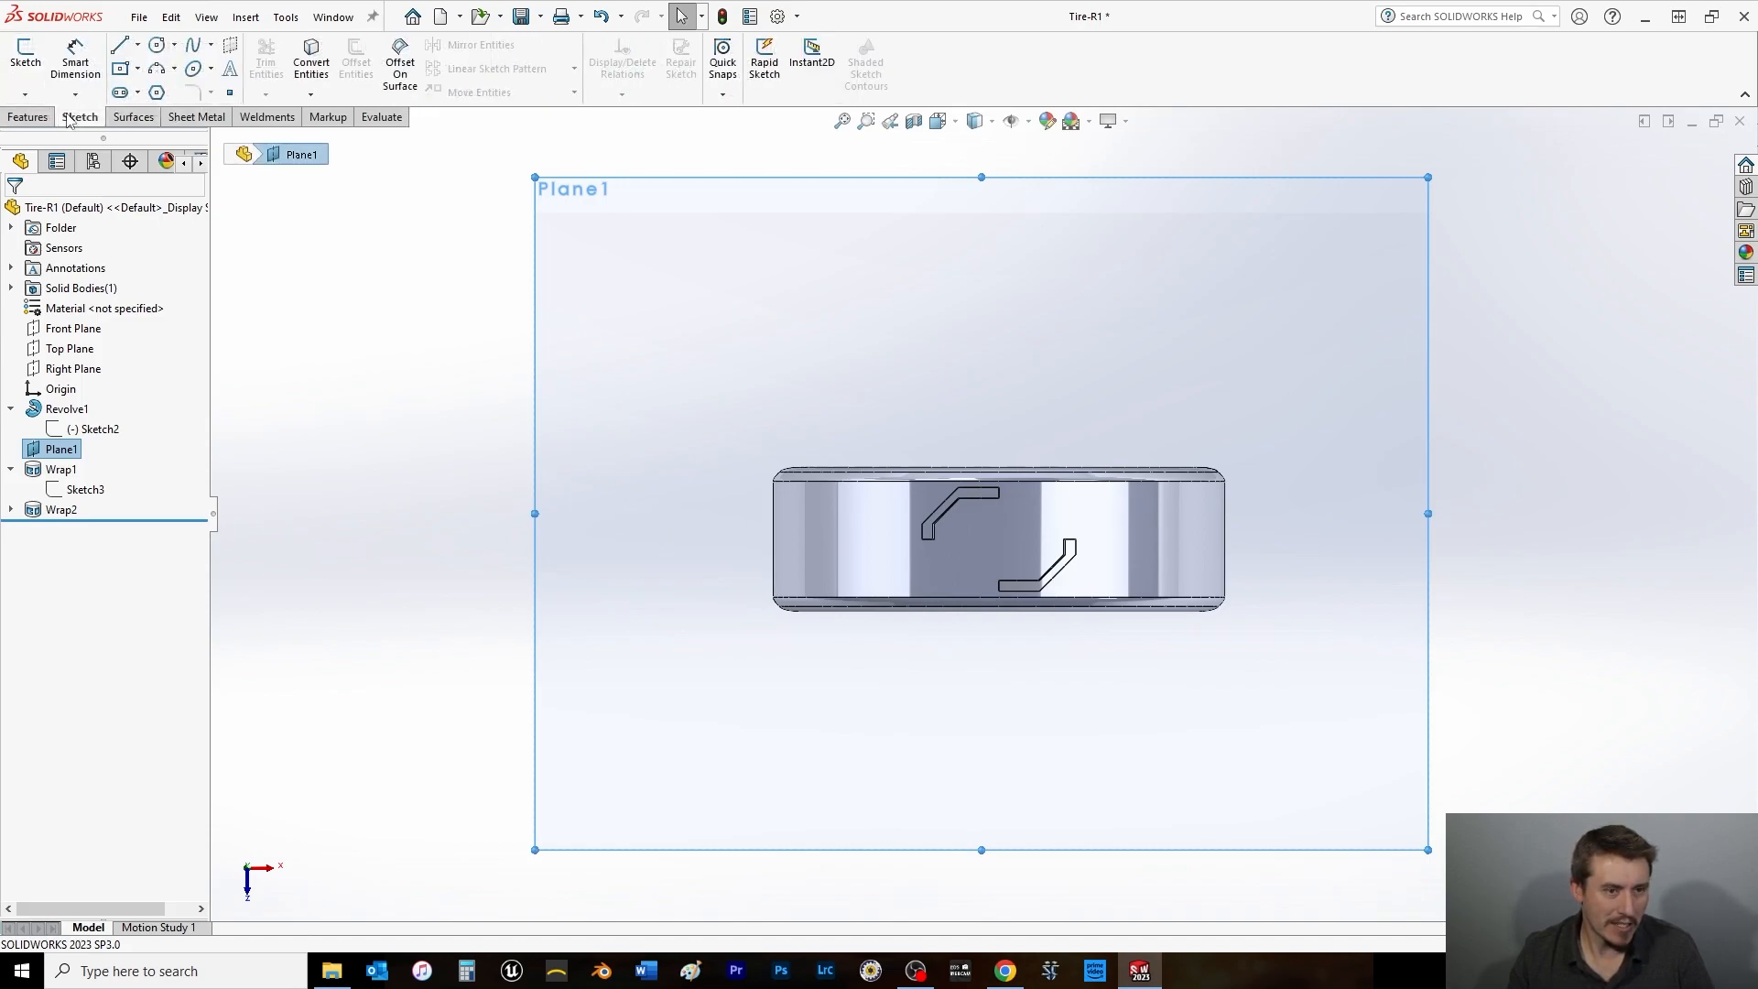
click(136, 46)
click(24, 52)
click(138, 47)
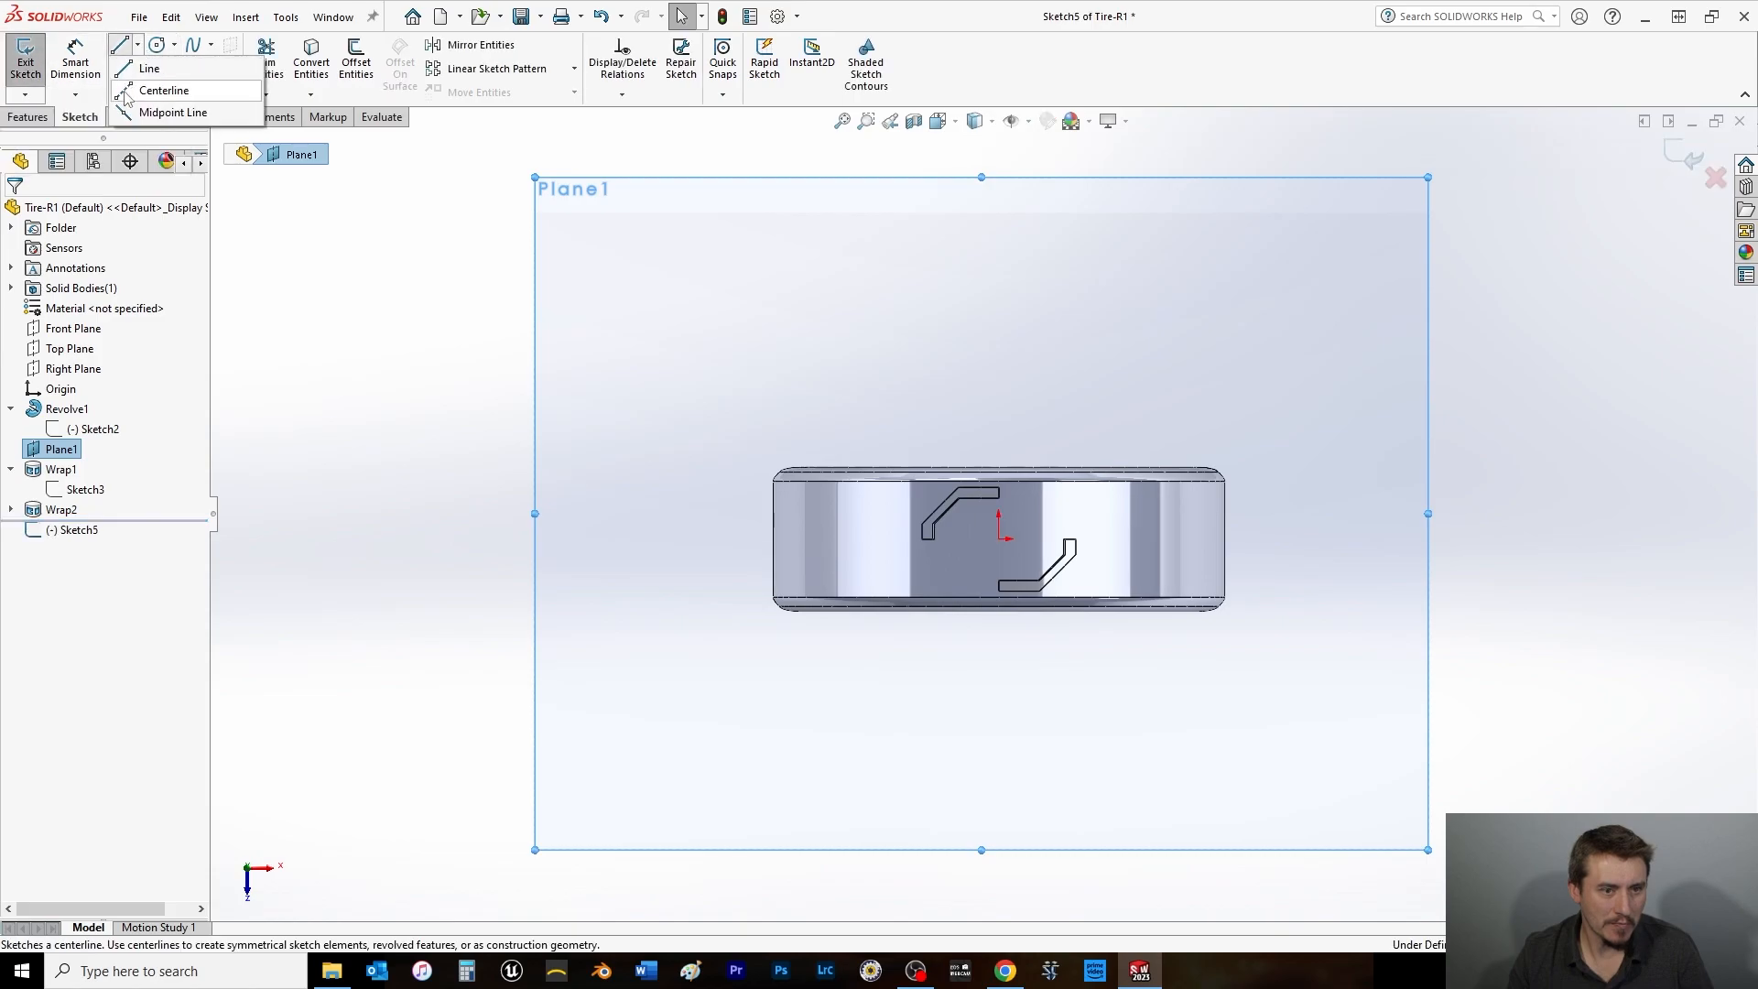
click(164, 90)
scroll(1008, 504, down, 8)
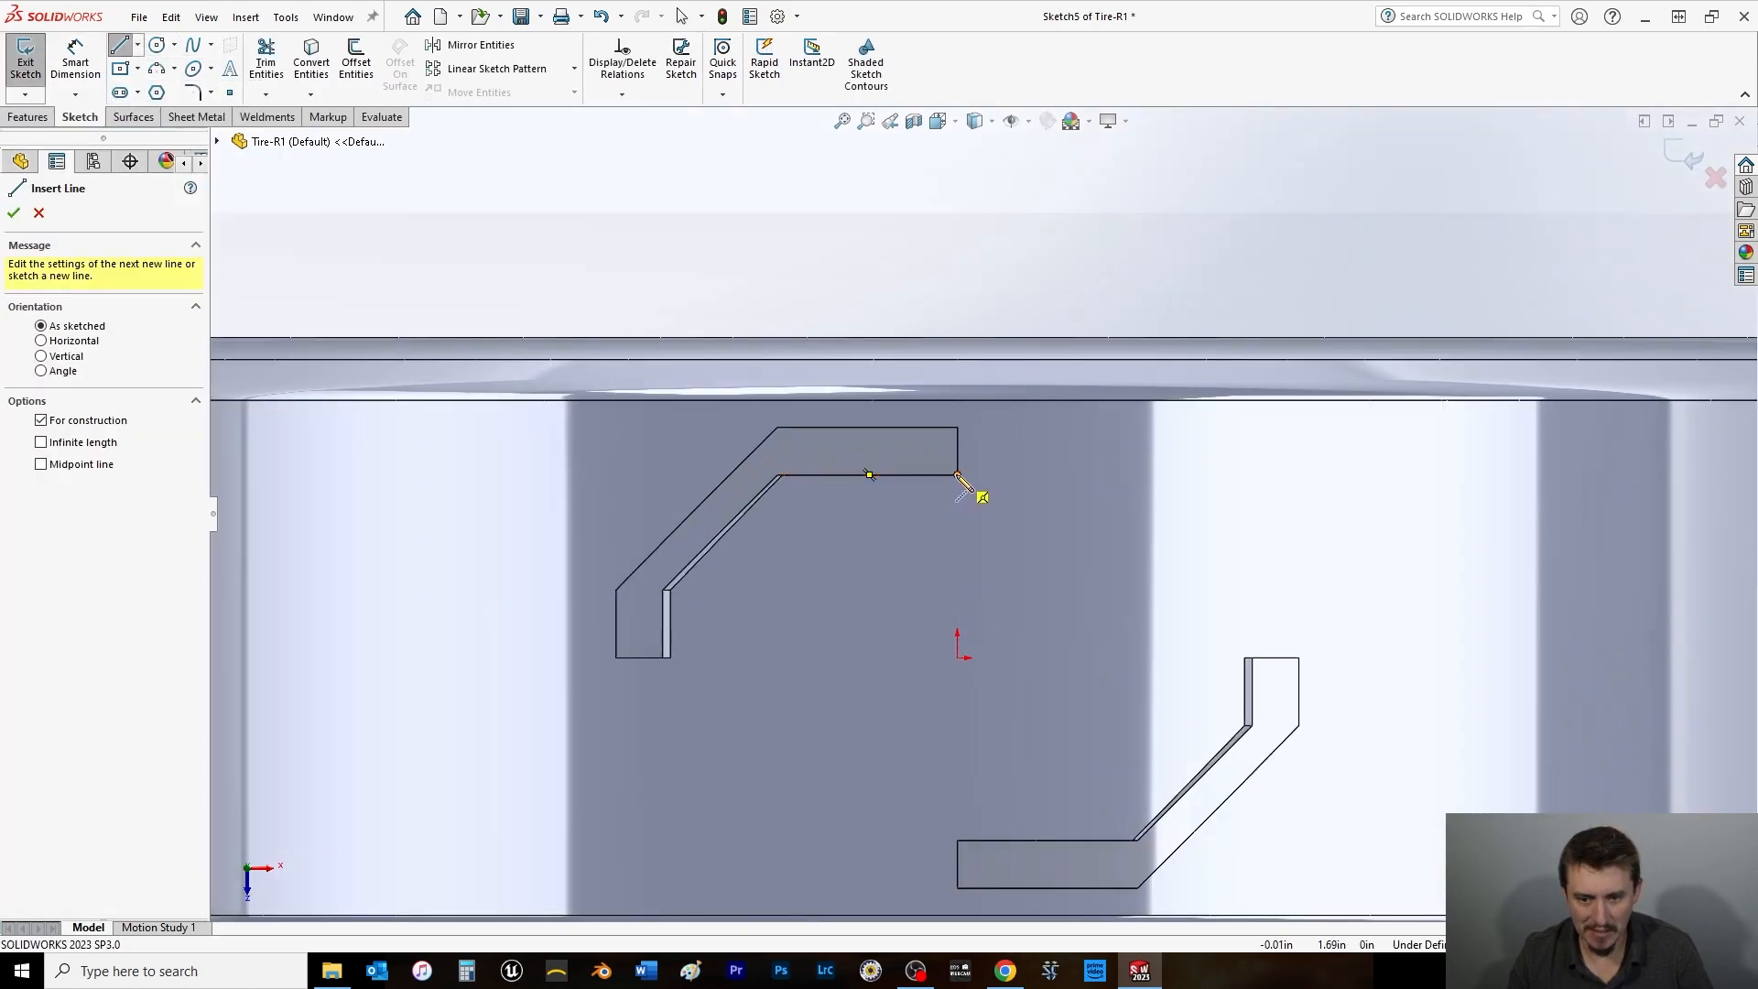
click(957, 475)
click(959, 841)
right_click(964, 174)
click(1012, 257)
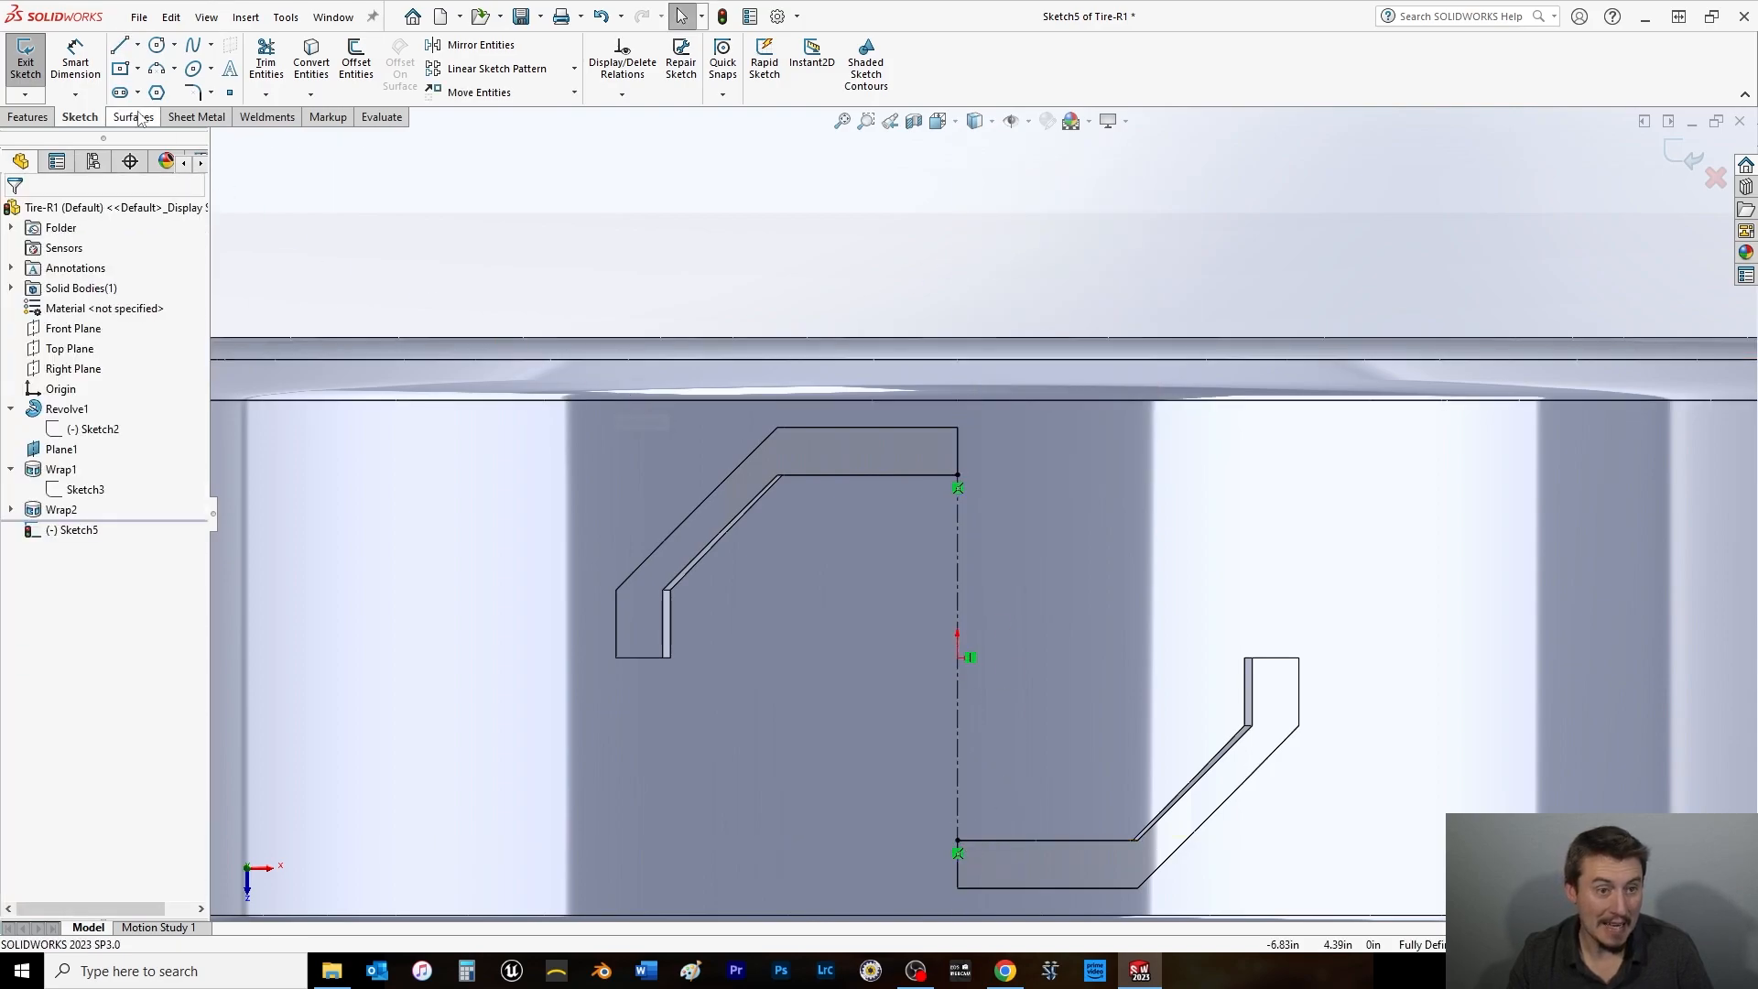
Draw a midpoint line about 4.67 in long through the origin to the lower lug's inner bend corner and make it construction geometry.
click(138, 48)
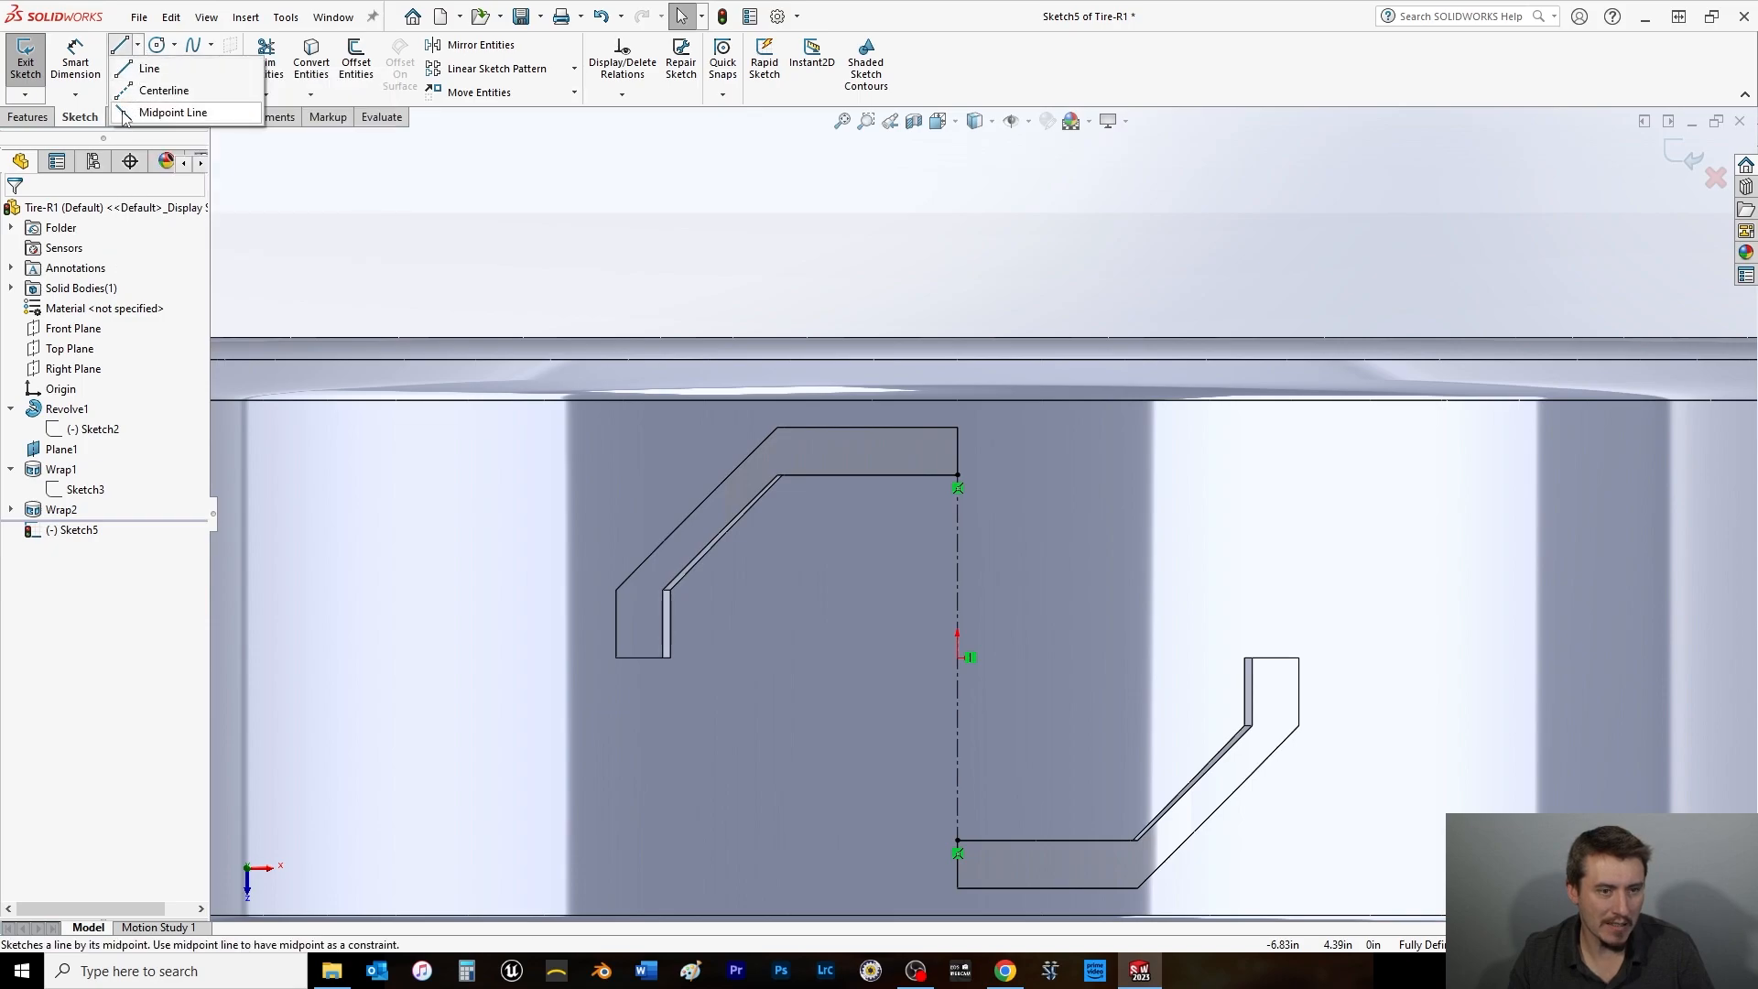
click(125, 113)
click(957, 657)
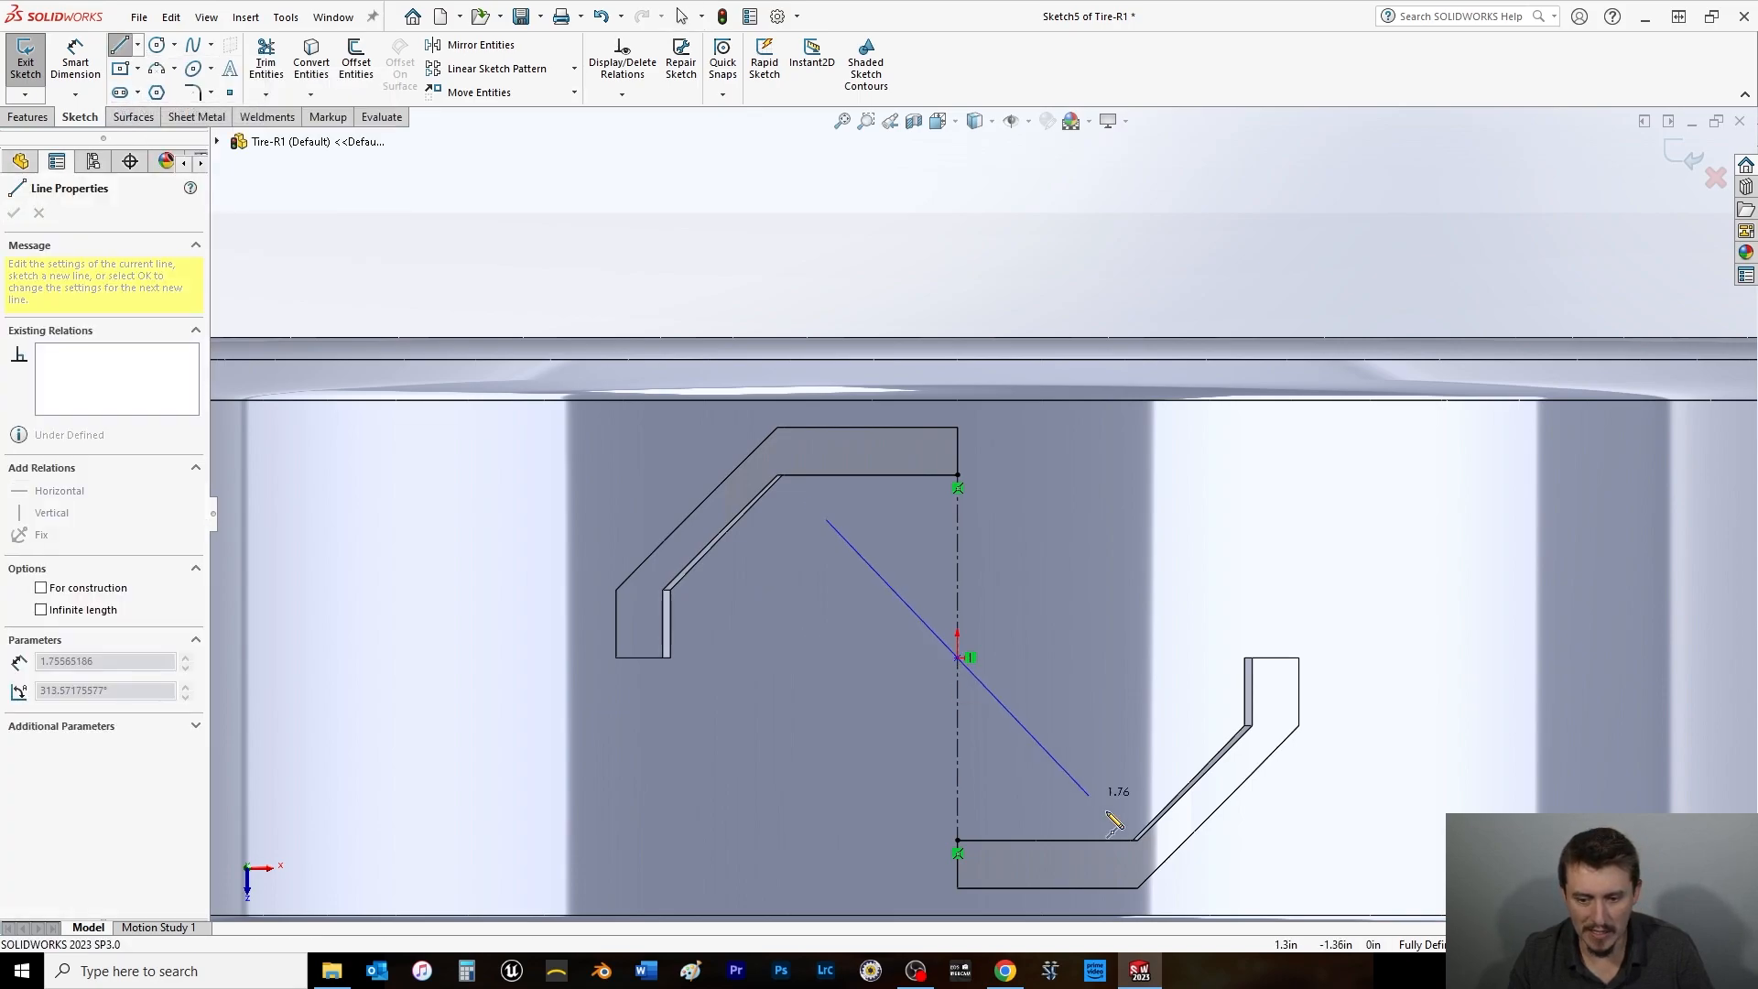
scroll(1135, 838, down, 5)
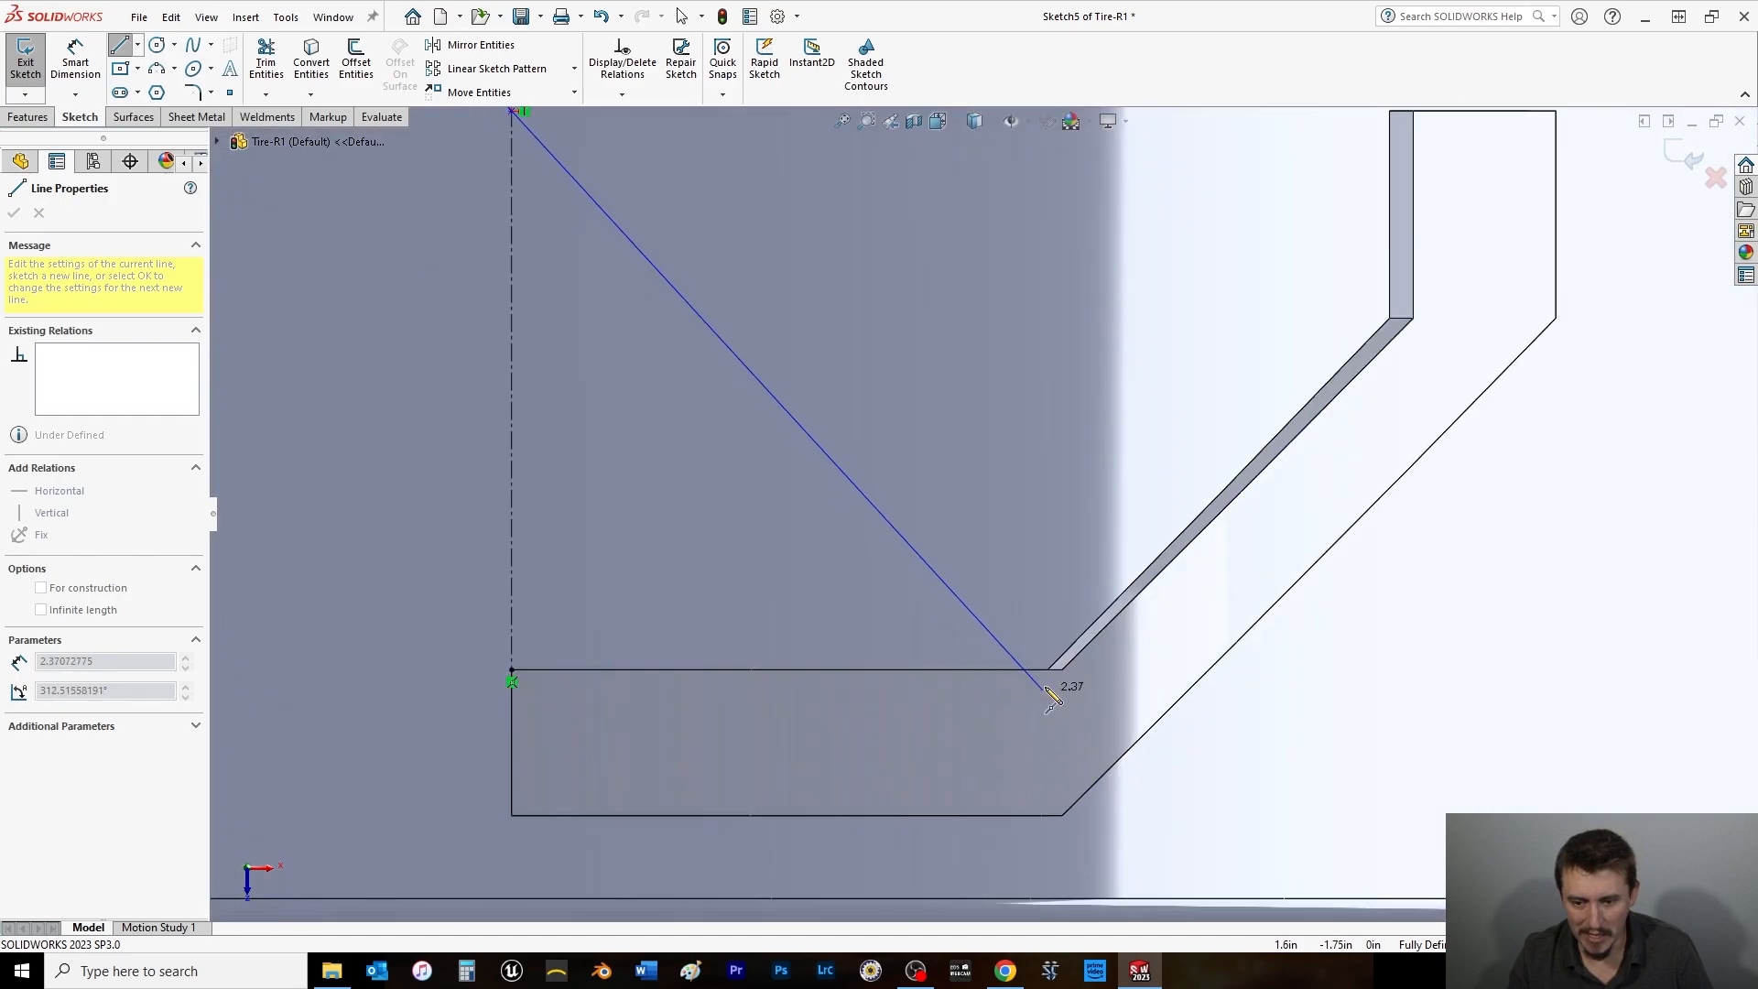
click(1049, 670)
scroll(812, 463, up, 4)
right_click(785, 495)
click(822, 509)
scroll(822, 509, up, 3)
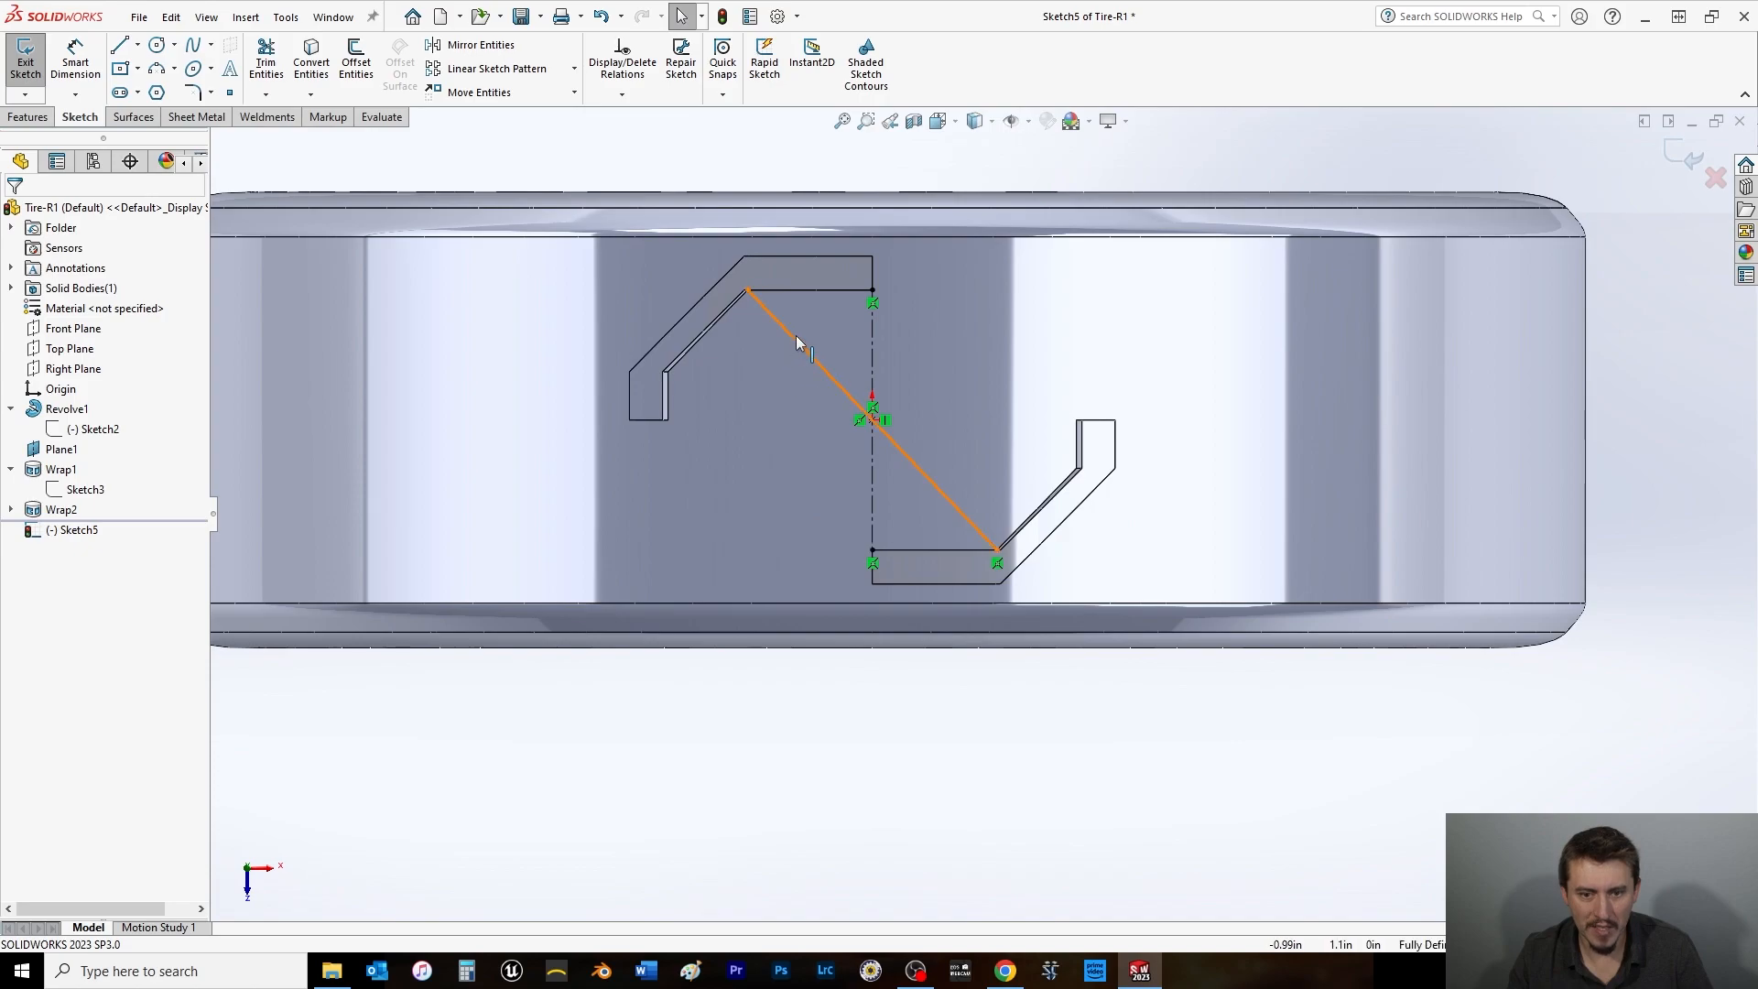
click(797, 340)
key(Escape)
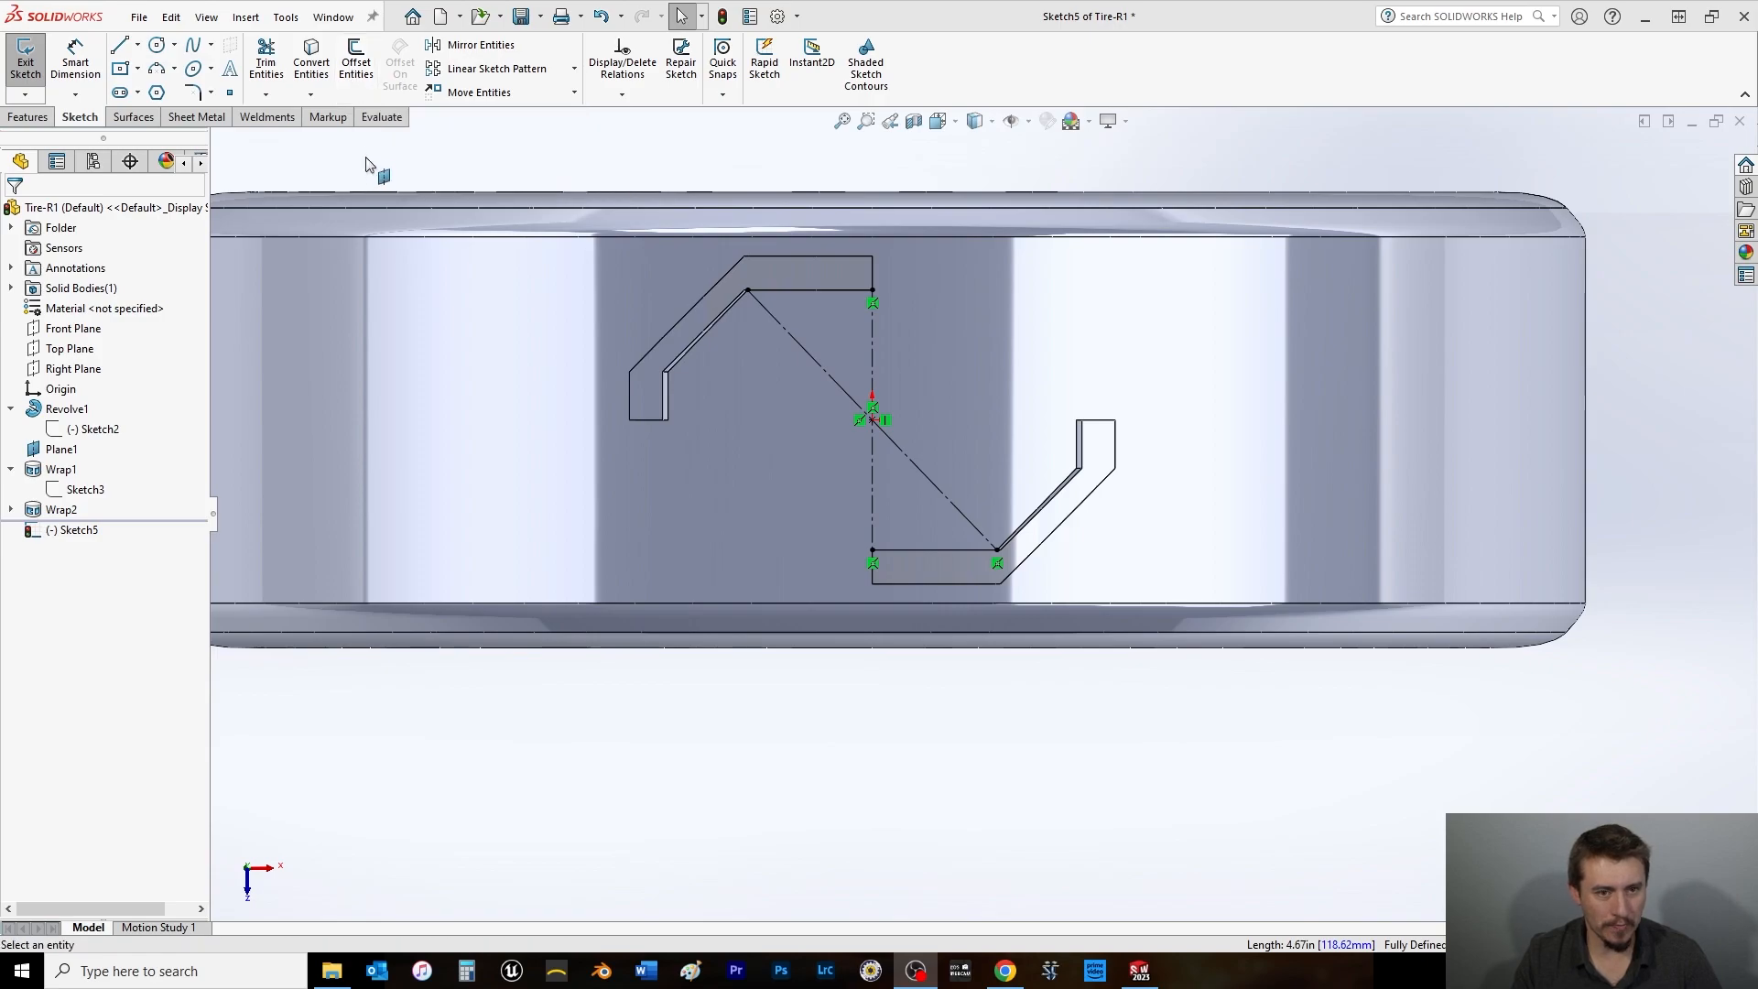
Offset the diagonal construction line 0.2 in bi-directionally, with dimensions added.
click(348, 87)
click(835, 377)
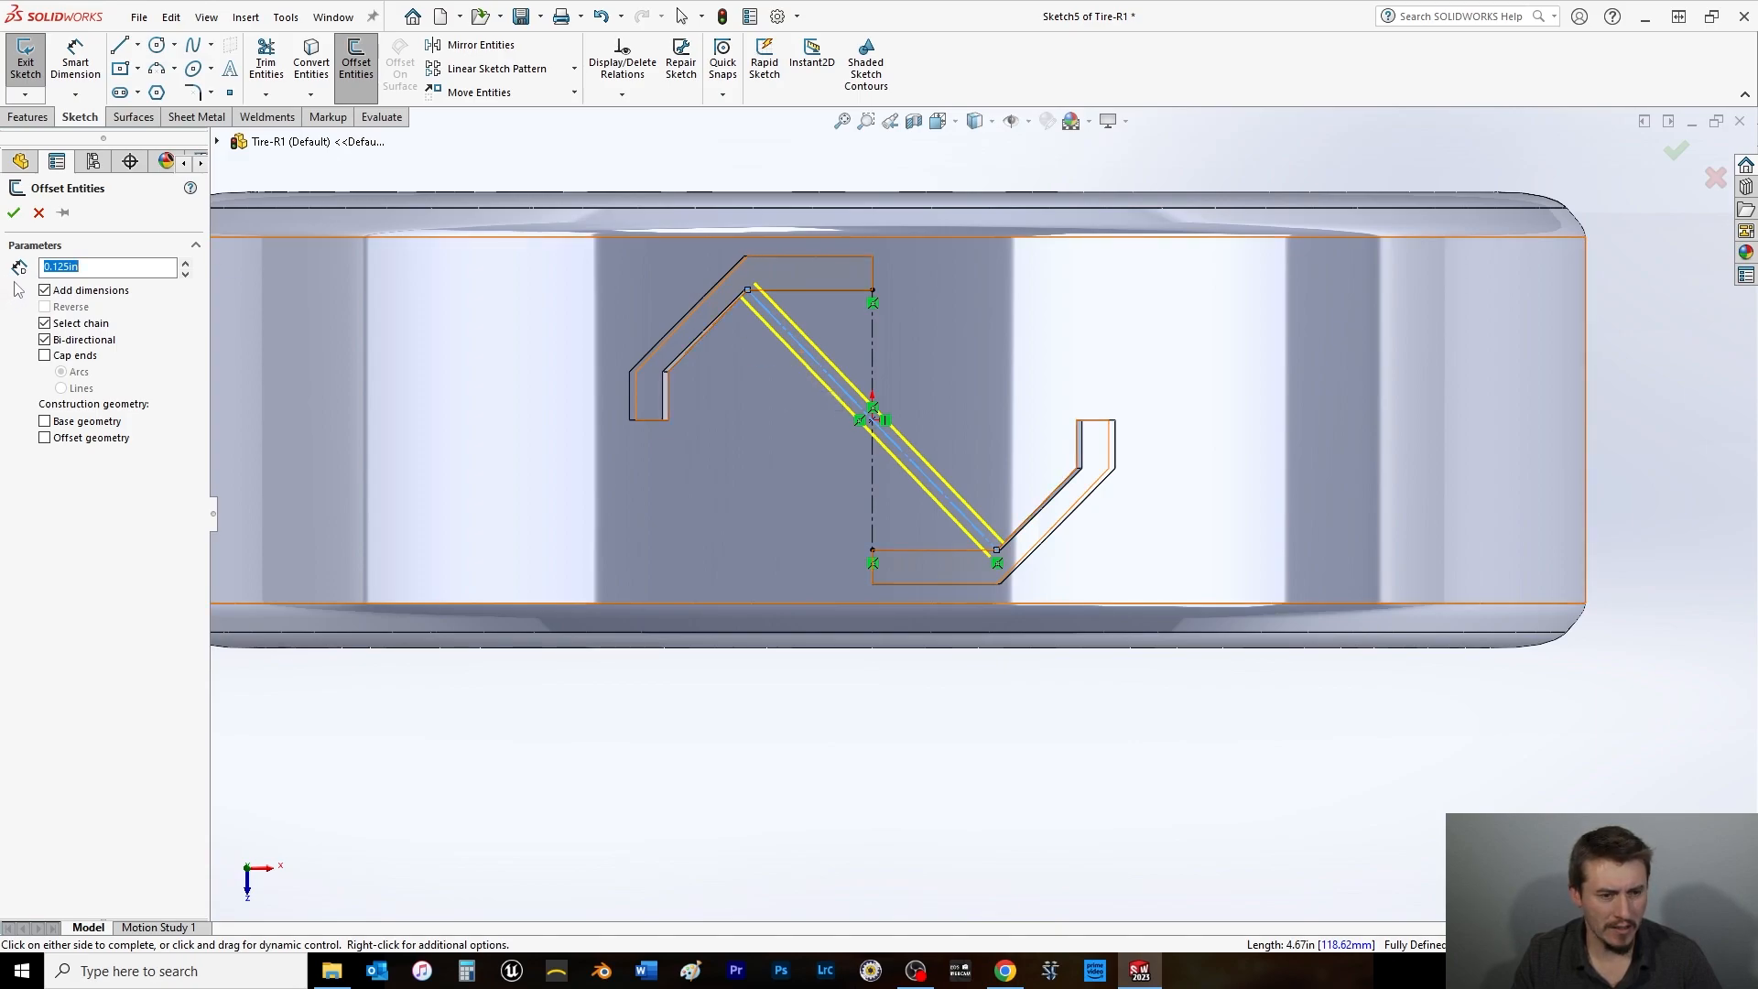
text(.4)
key(Return)
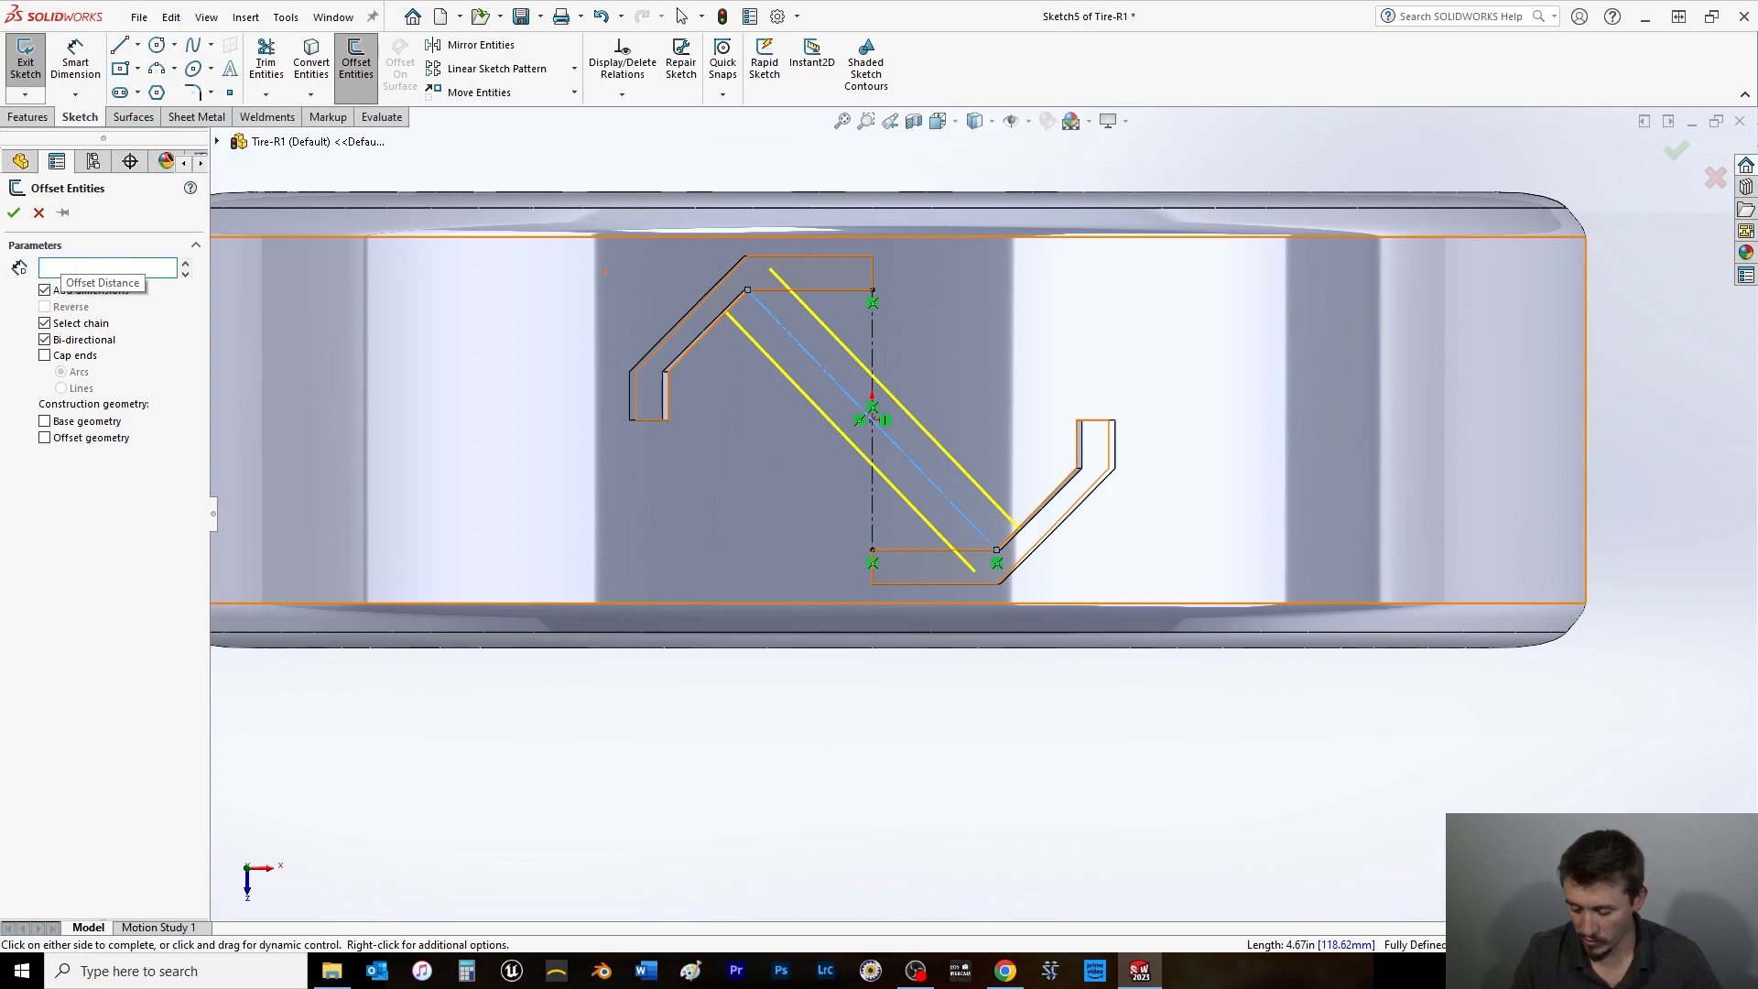
key(Return)
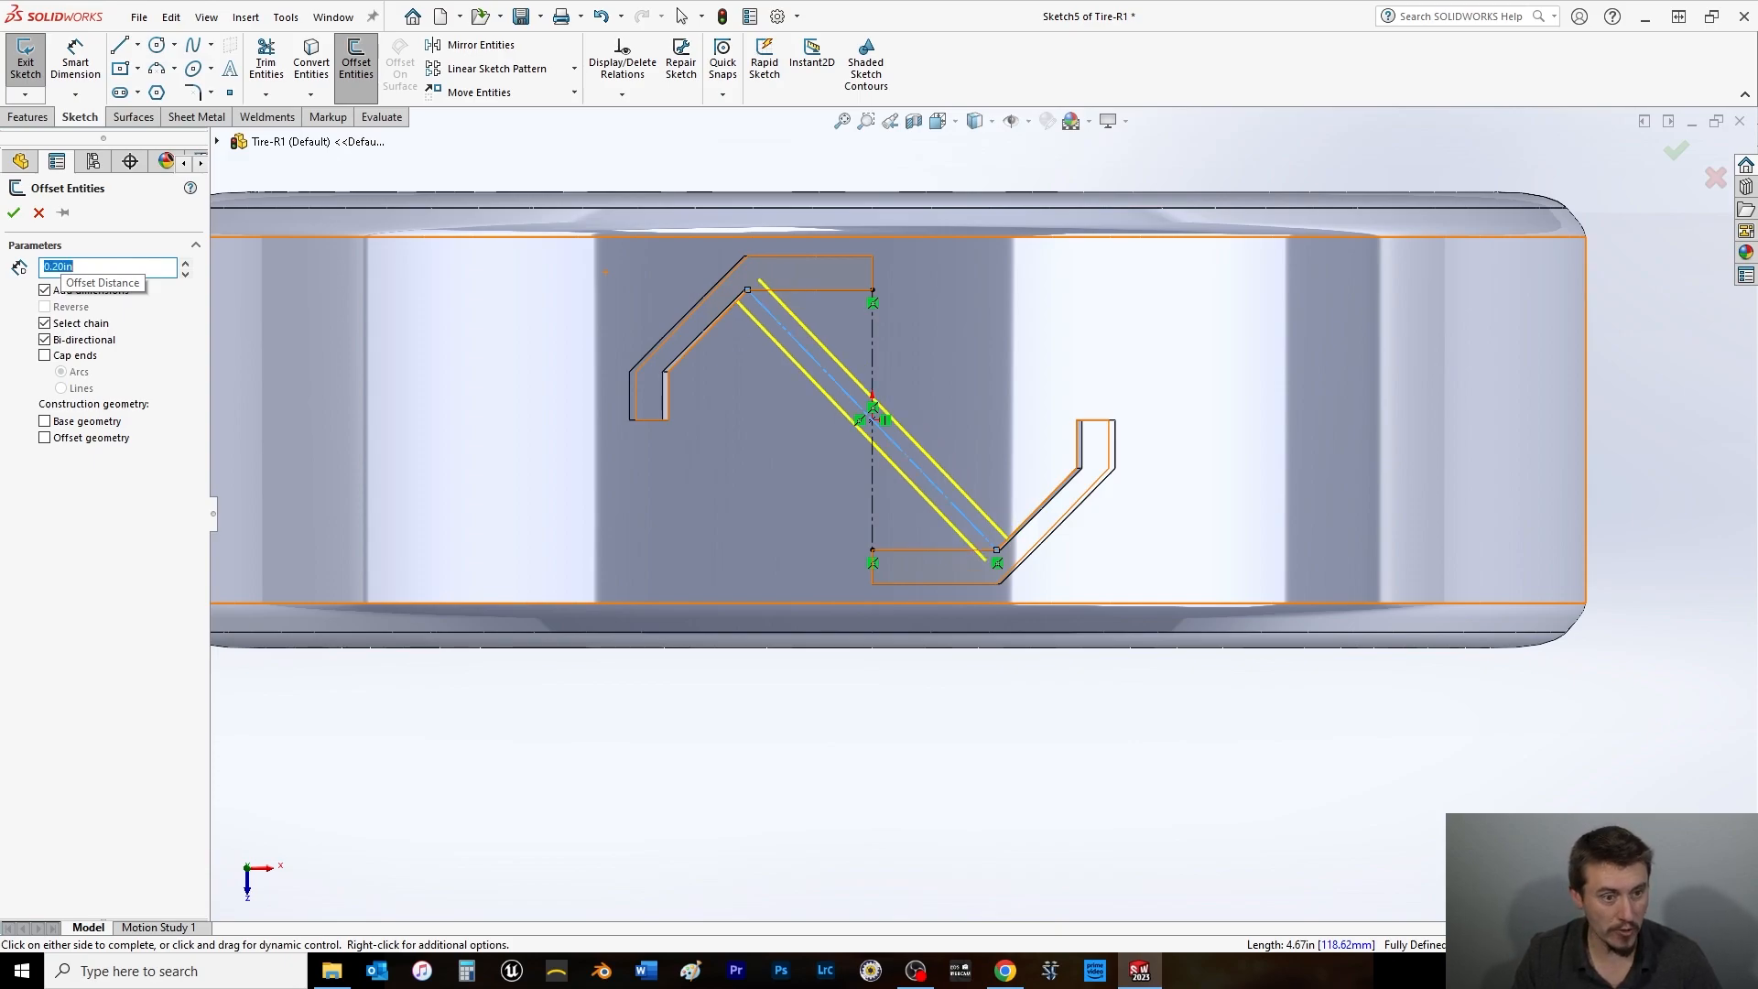
click(13, 212)
Draw a perpendicular line about 0.4 in long joining the two offset diagonals, between the origin and the upper lug.
click(120, 46)
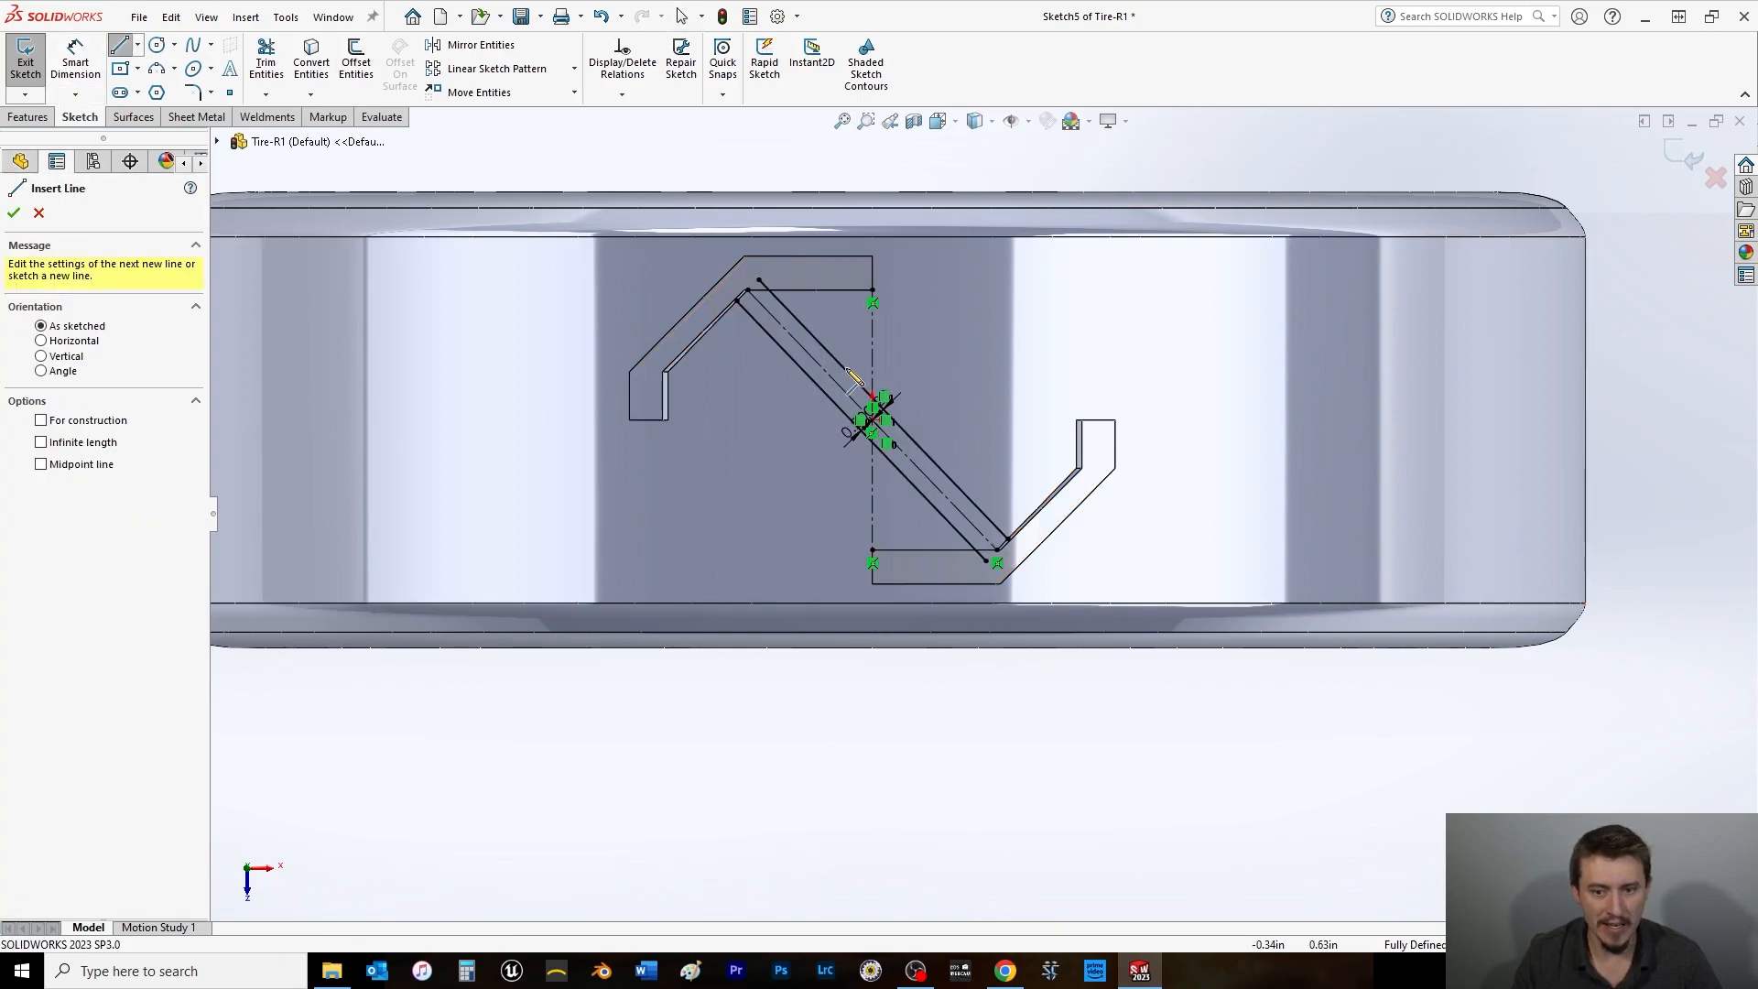
click(807, 373)
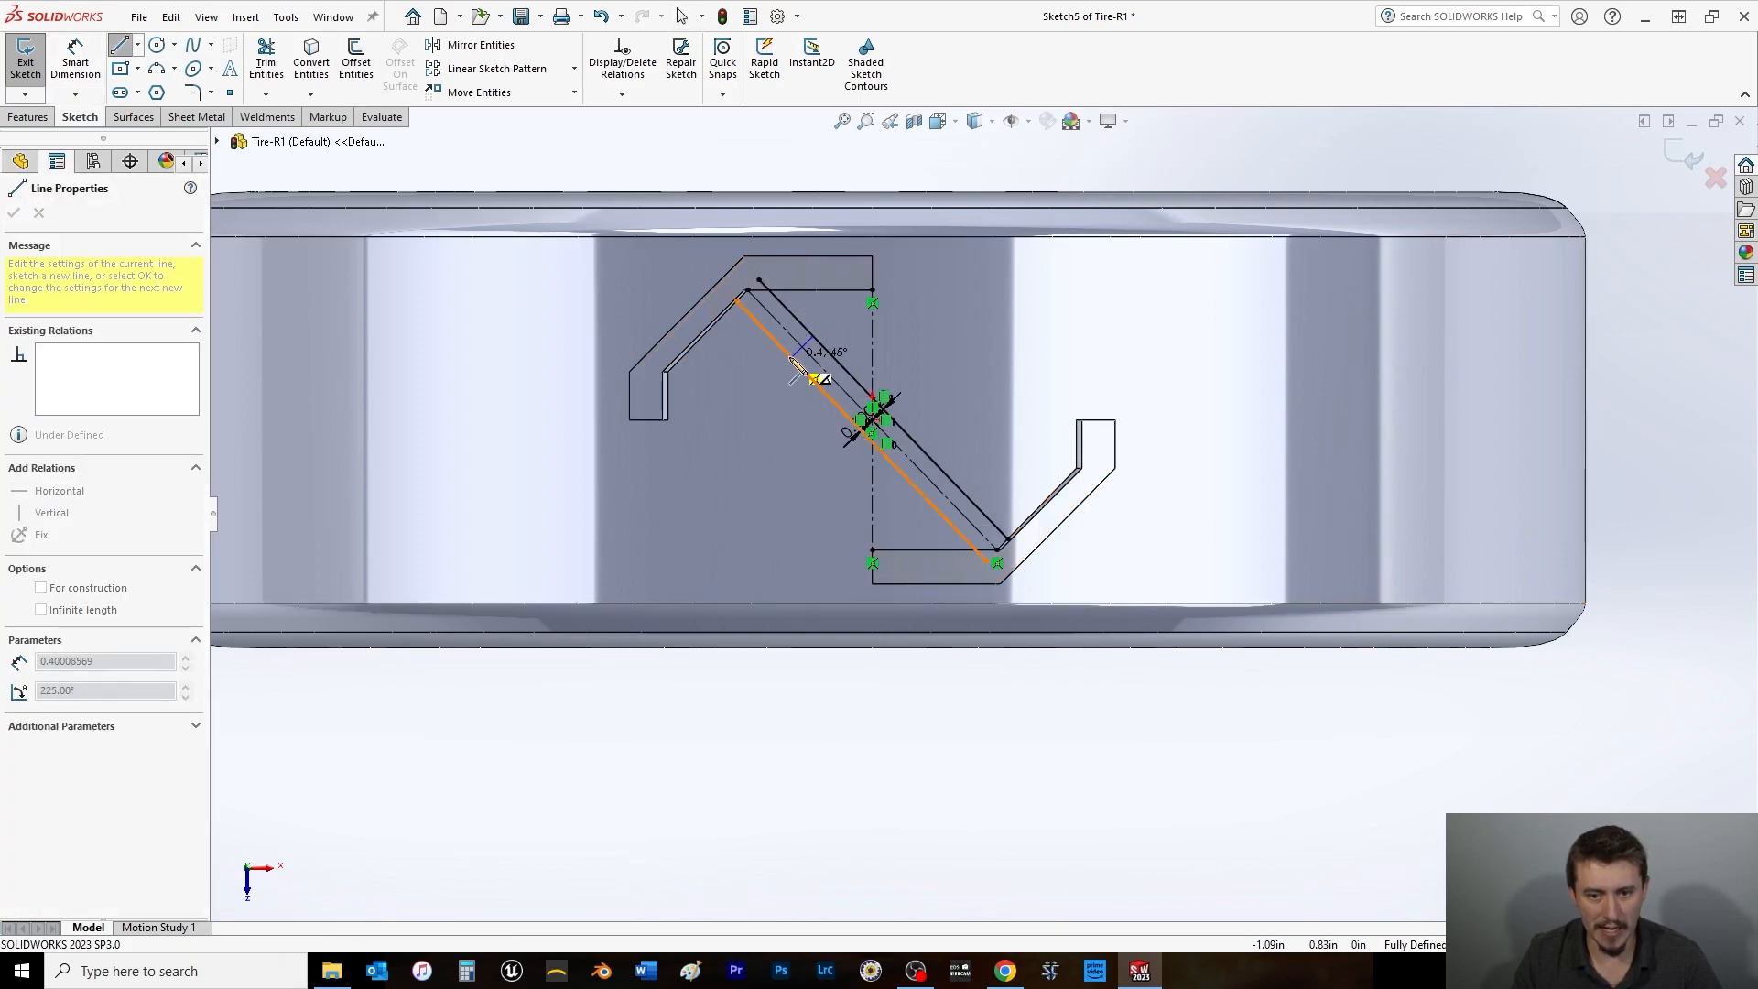
right_click(775, 406)
click(794, 417)
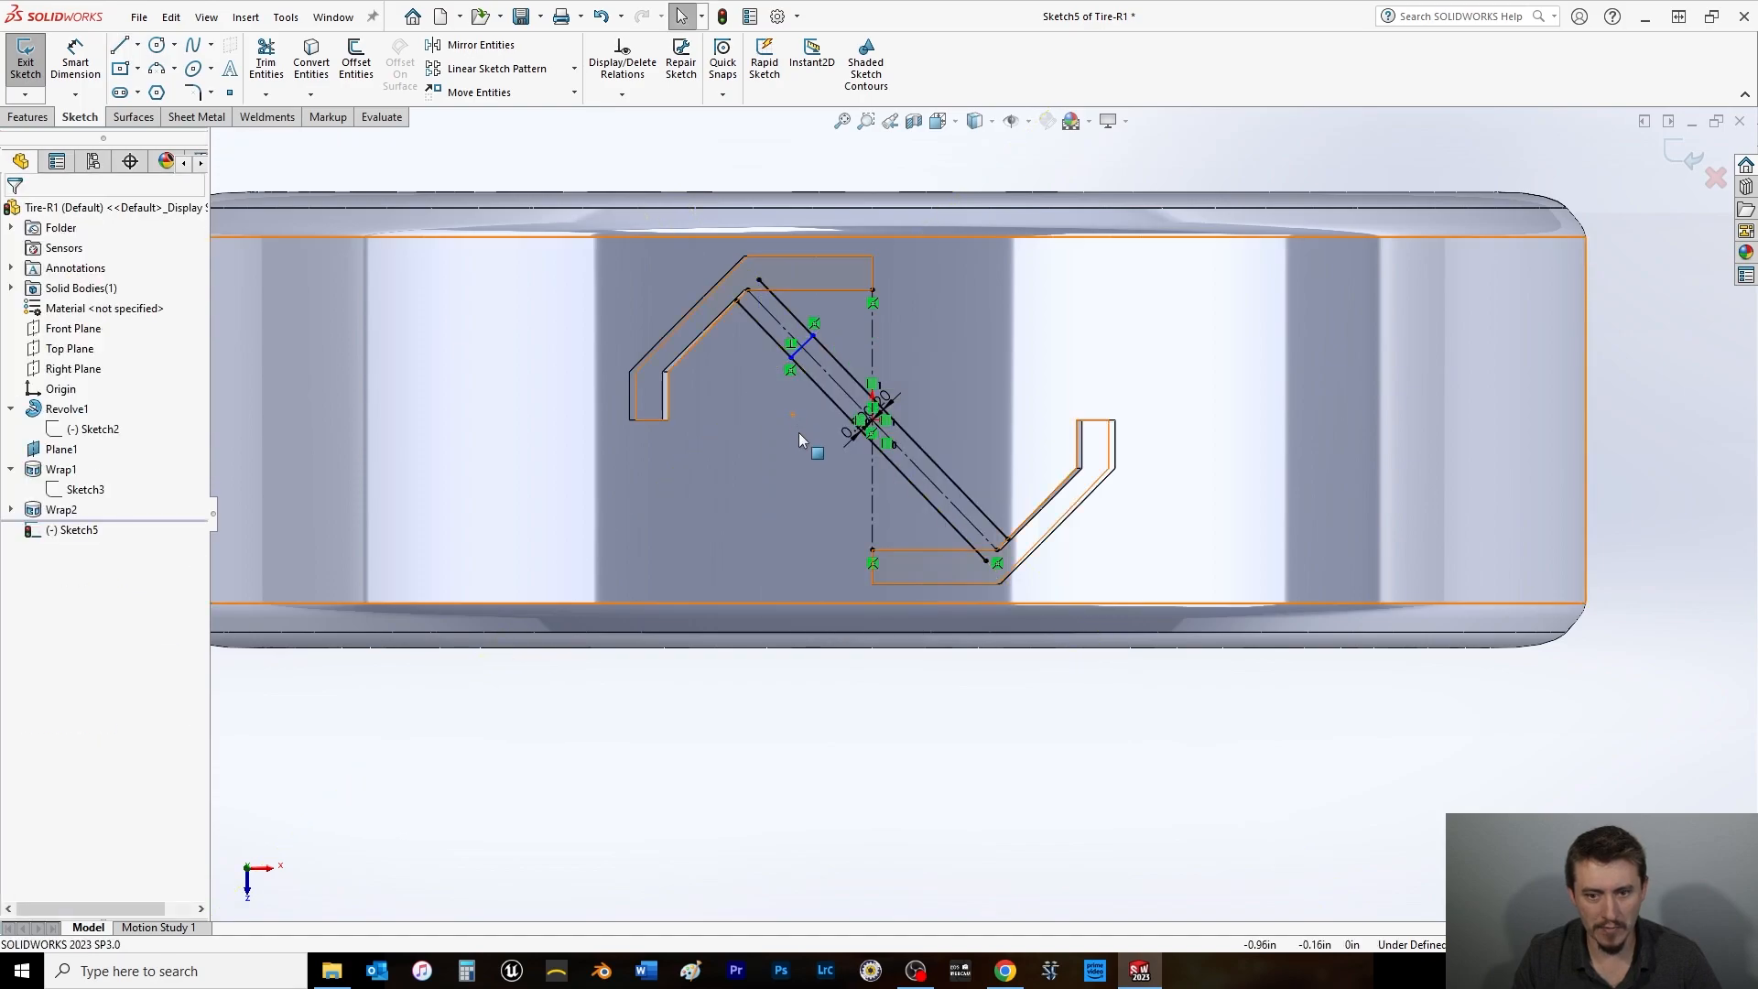
click(468, 47)
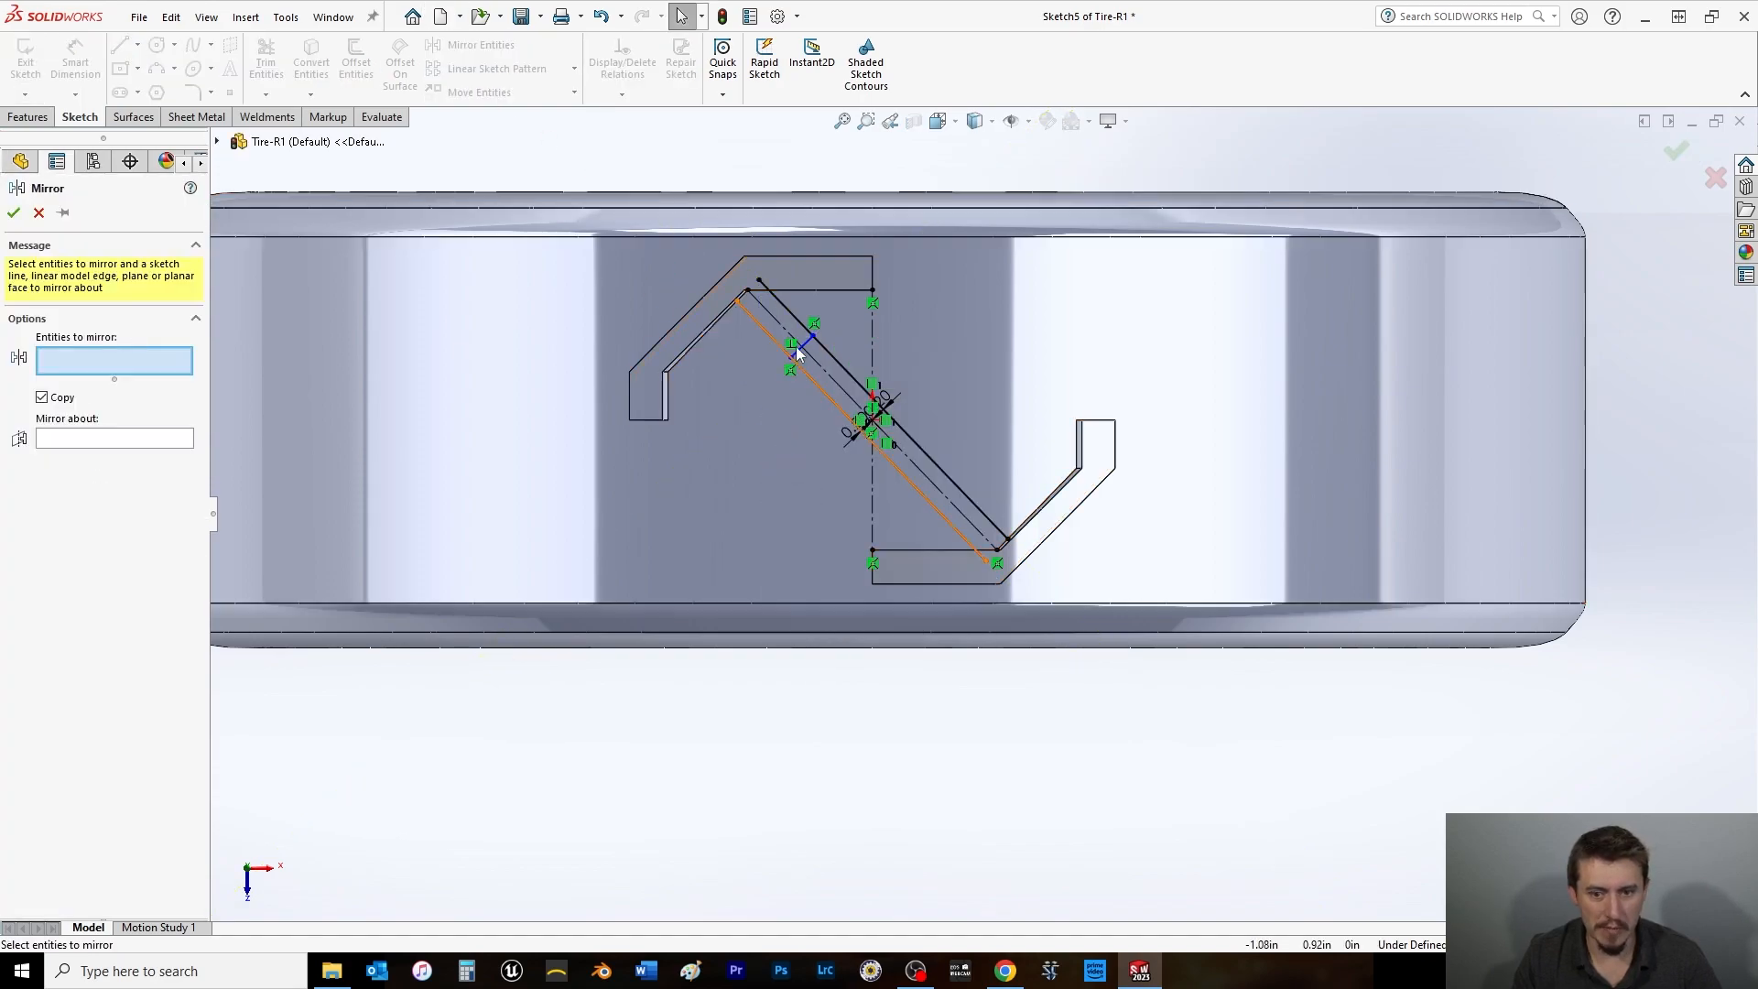
click(809, 343)
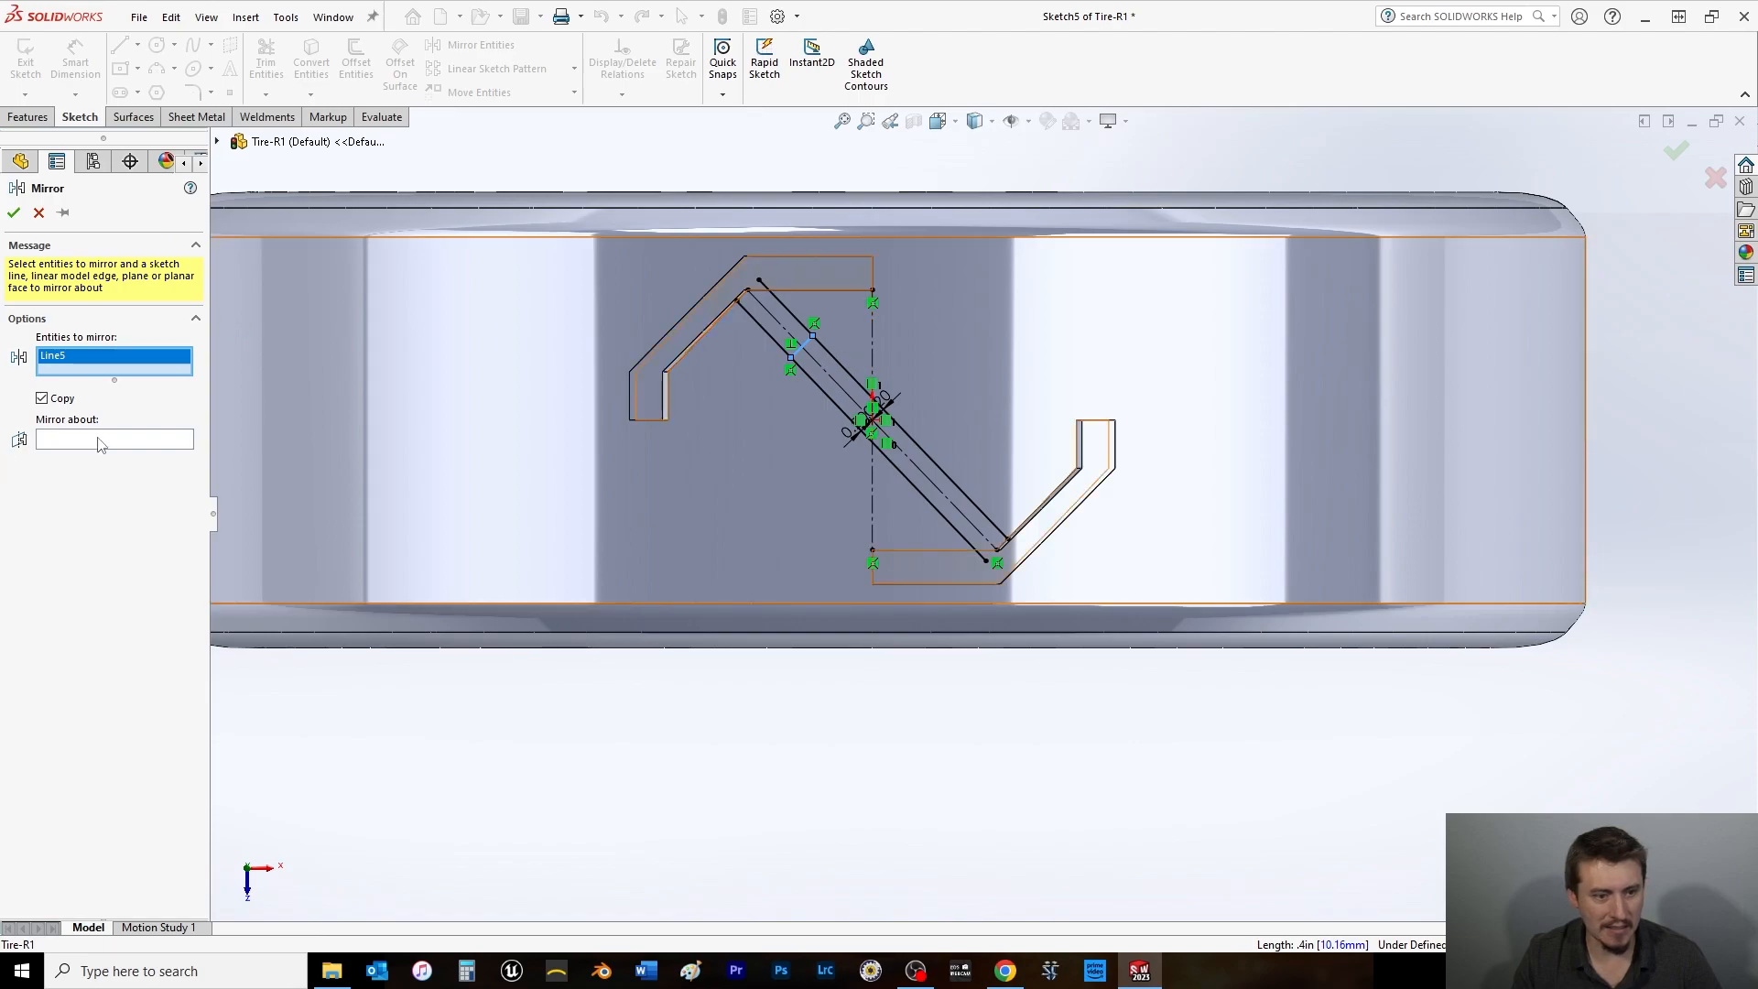
click(871, 353)
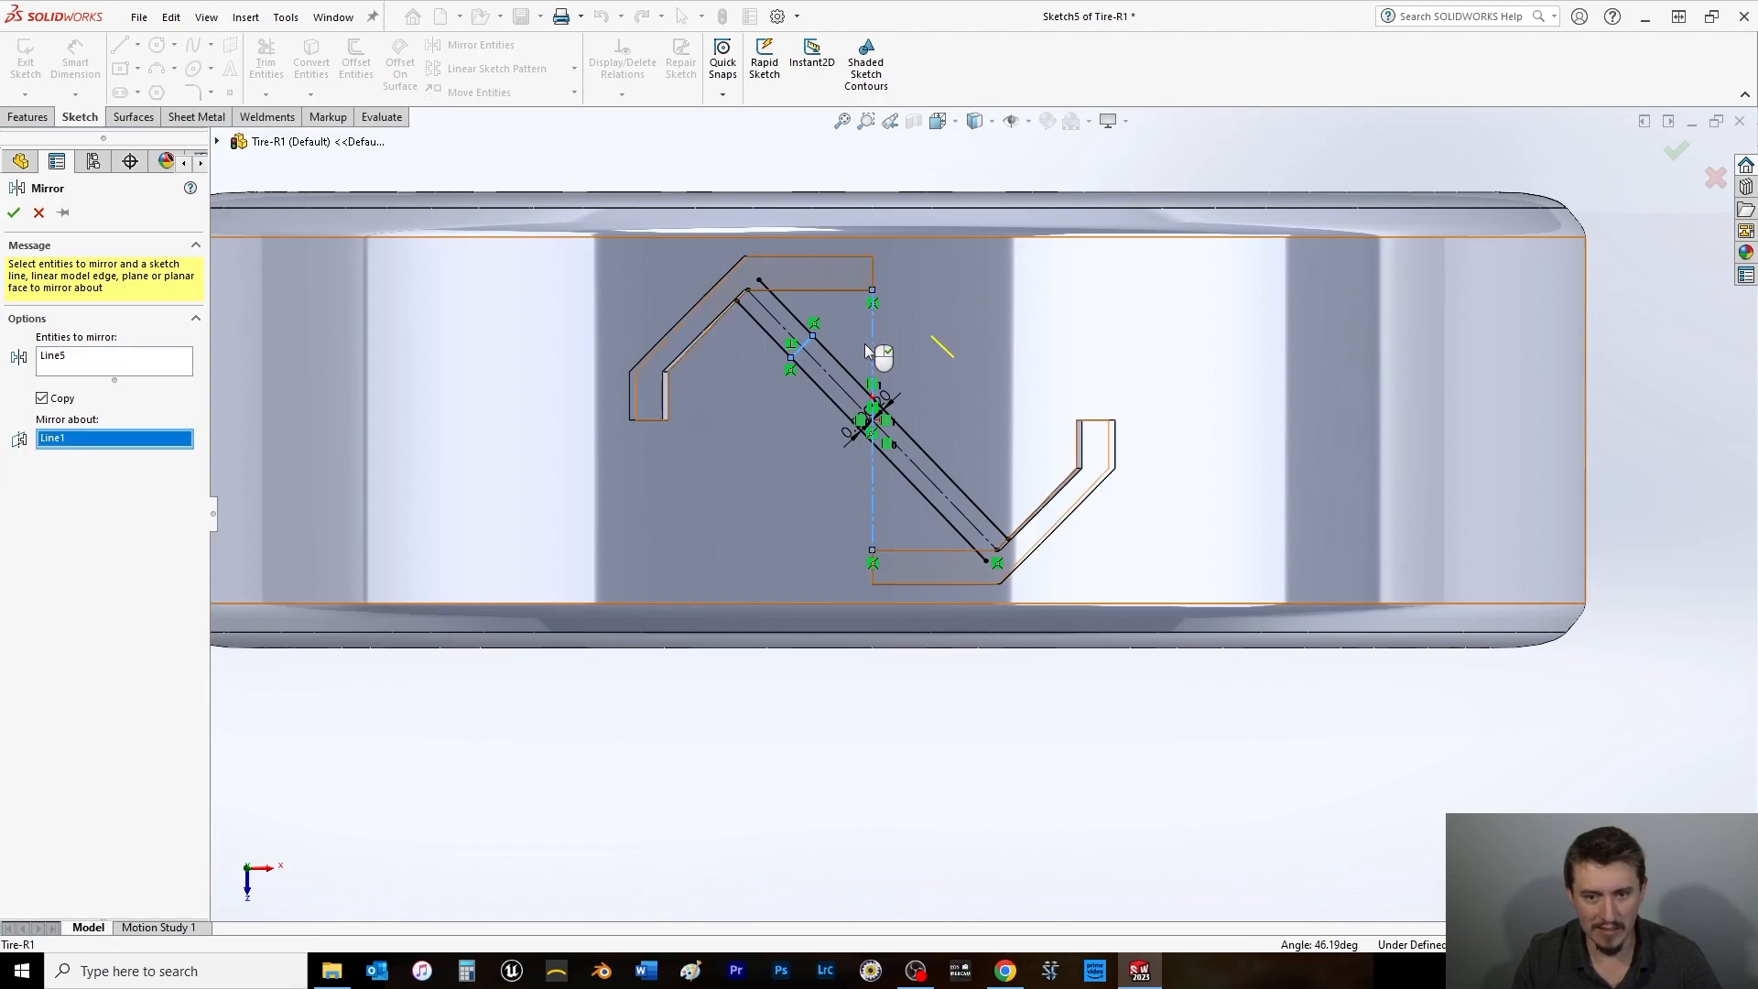
click(38, 213)
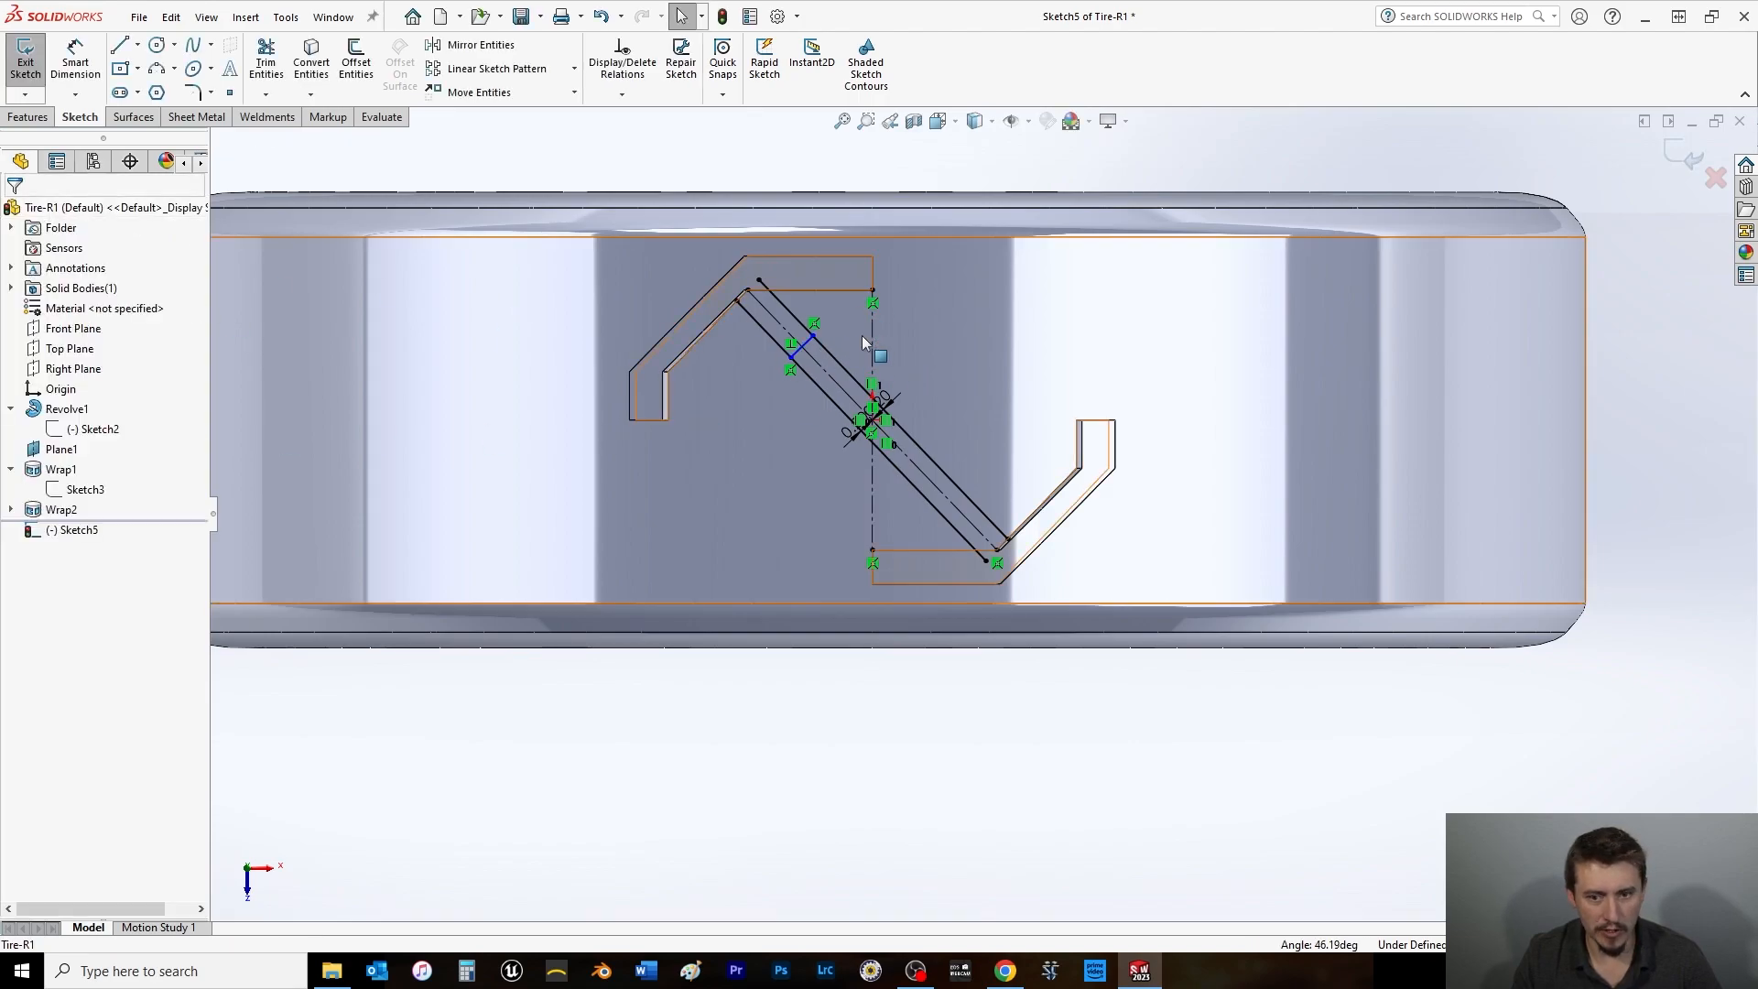
Draw a midpoint line about 0.4 in long centred on the origin, perpendicular to the offset diagonals, and make it construction geometry.
click(120, 45)
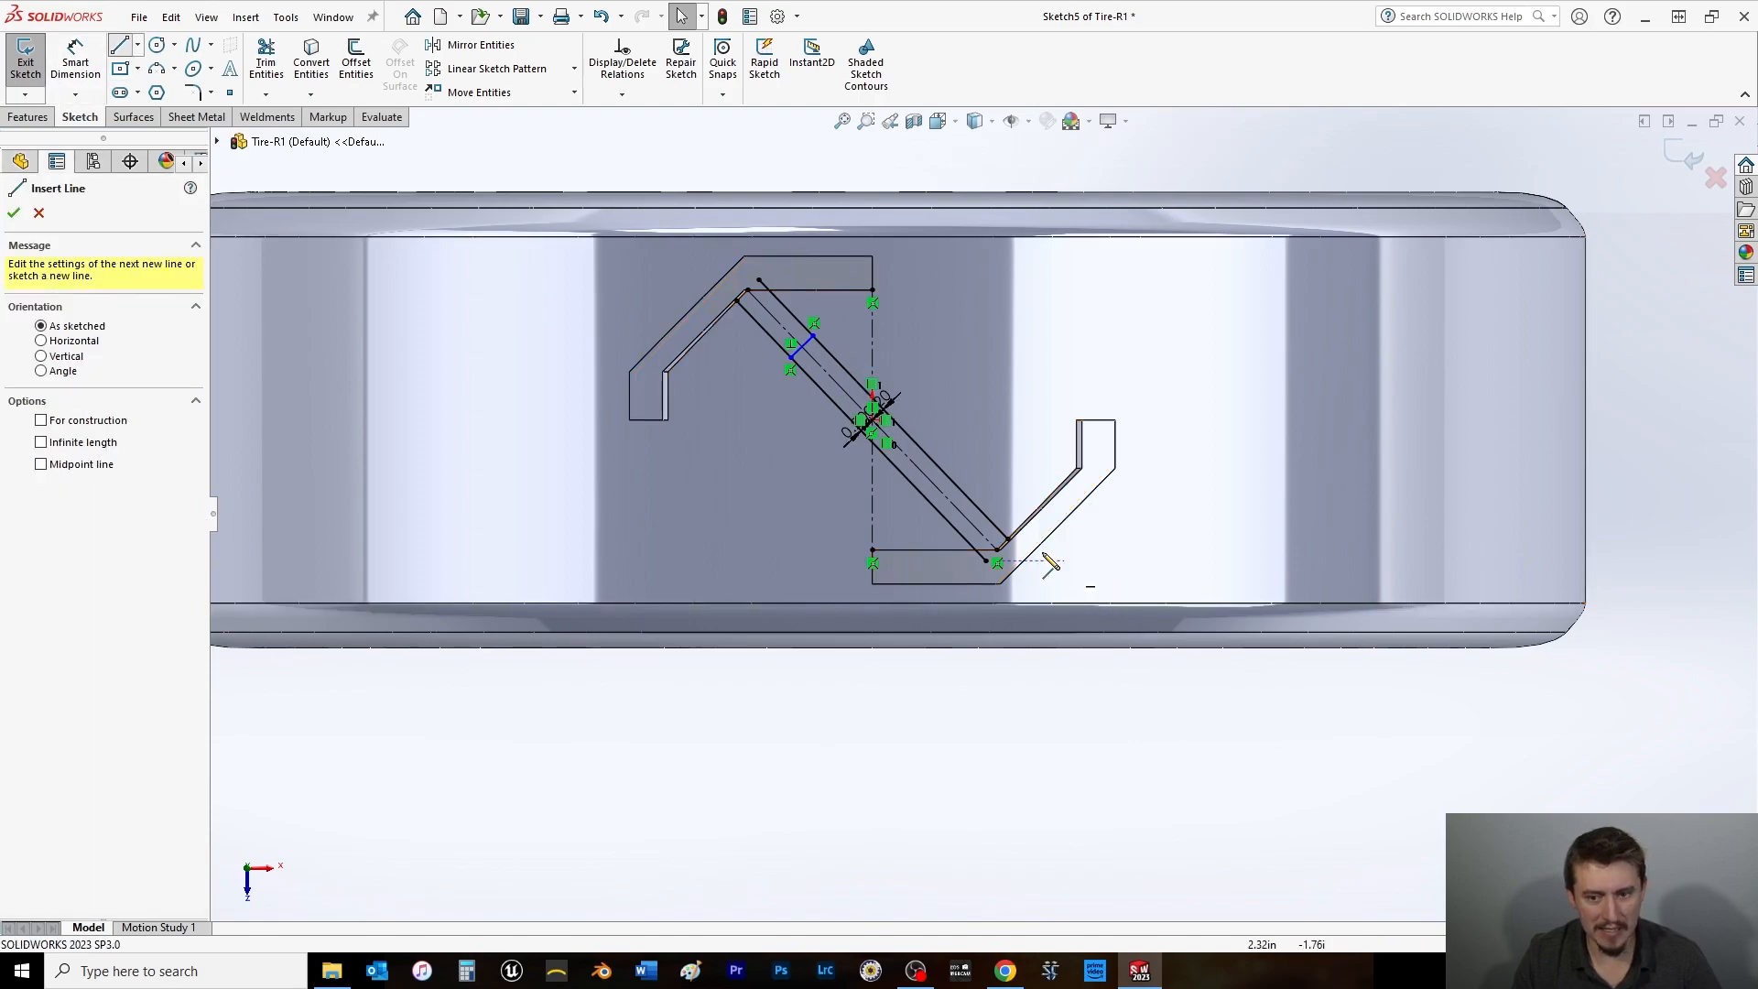
click(38, 213)
click(137, 45)
click(174, 90)
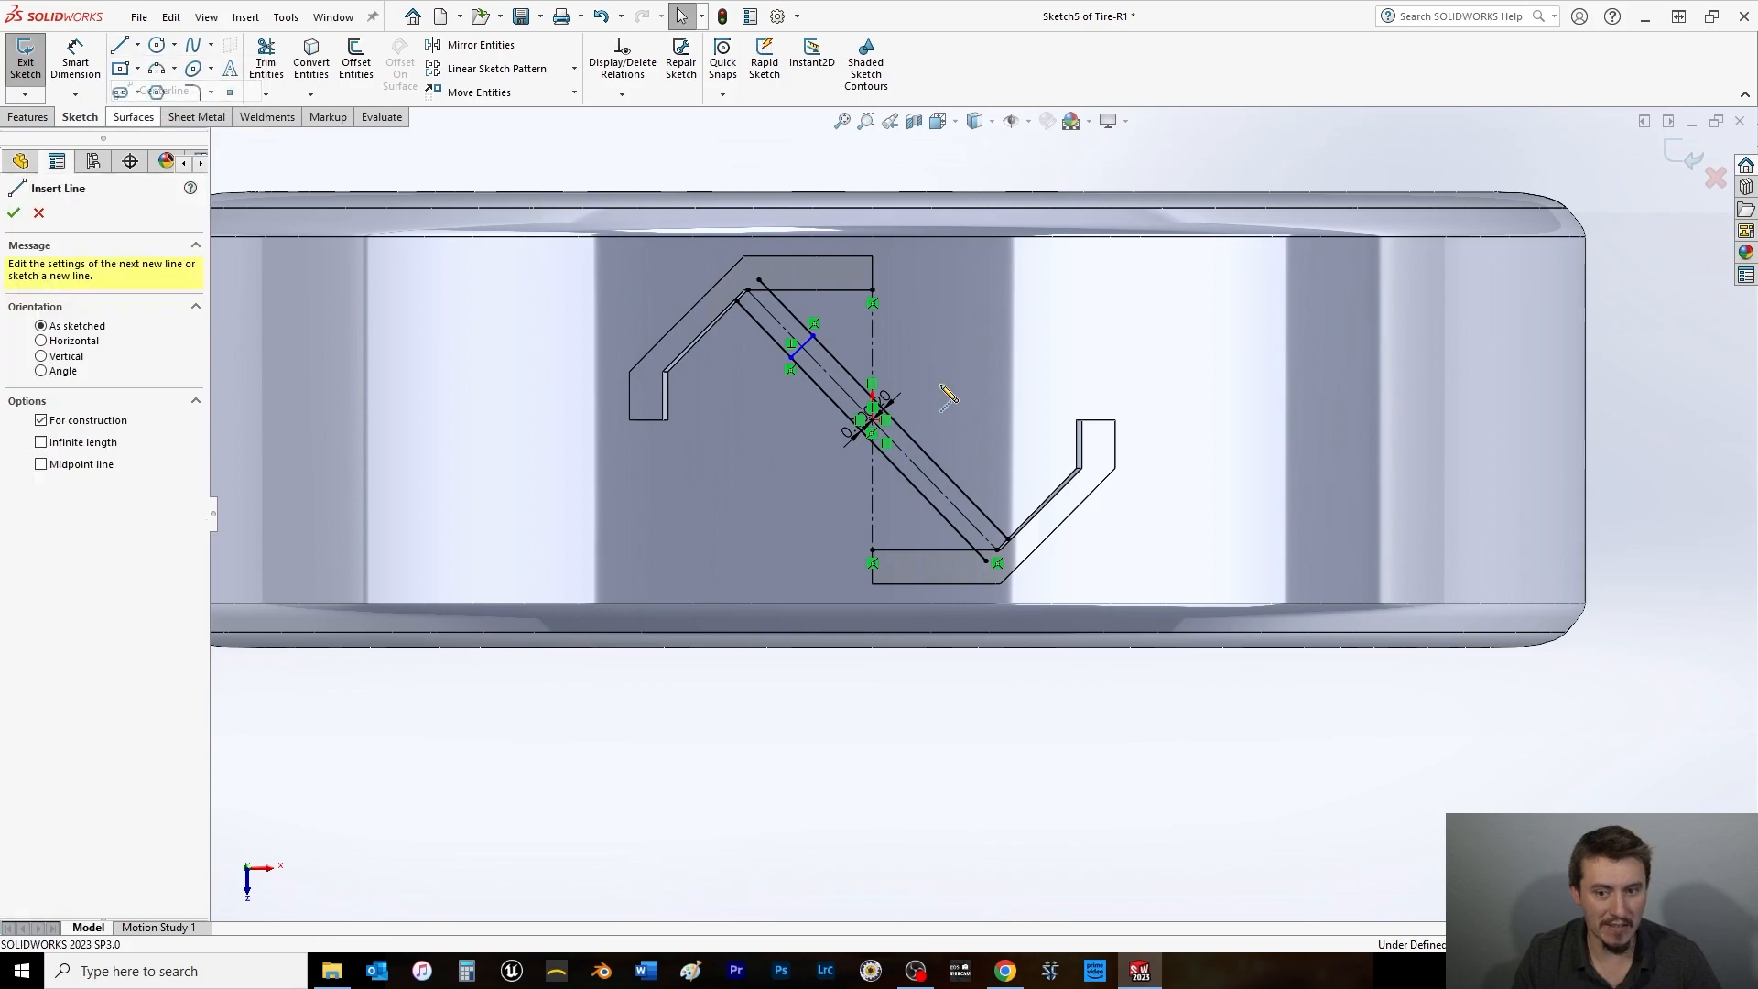
scroll(916, 403, down, 4)
scroll(870, 412, down, 3)
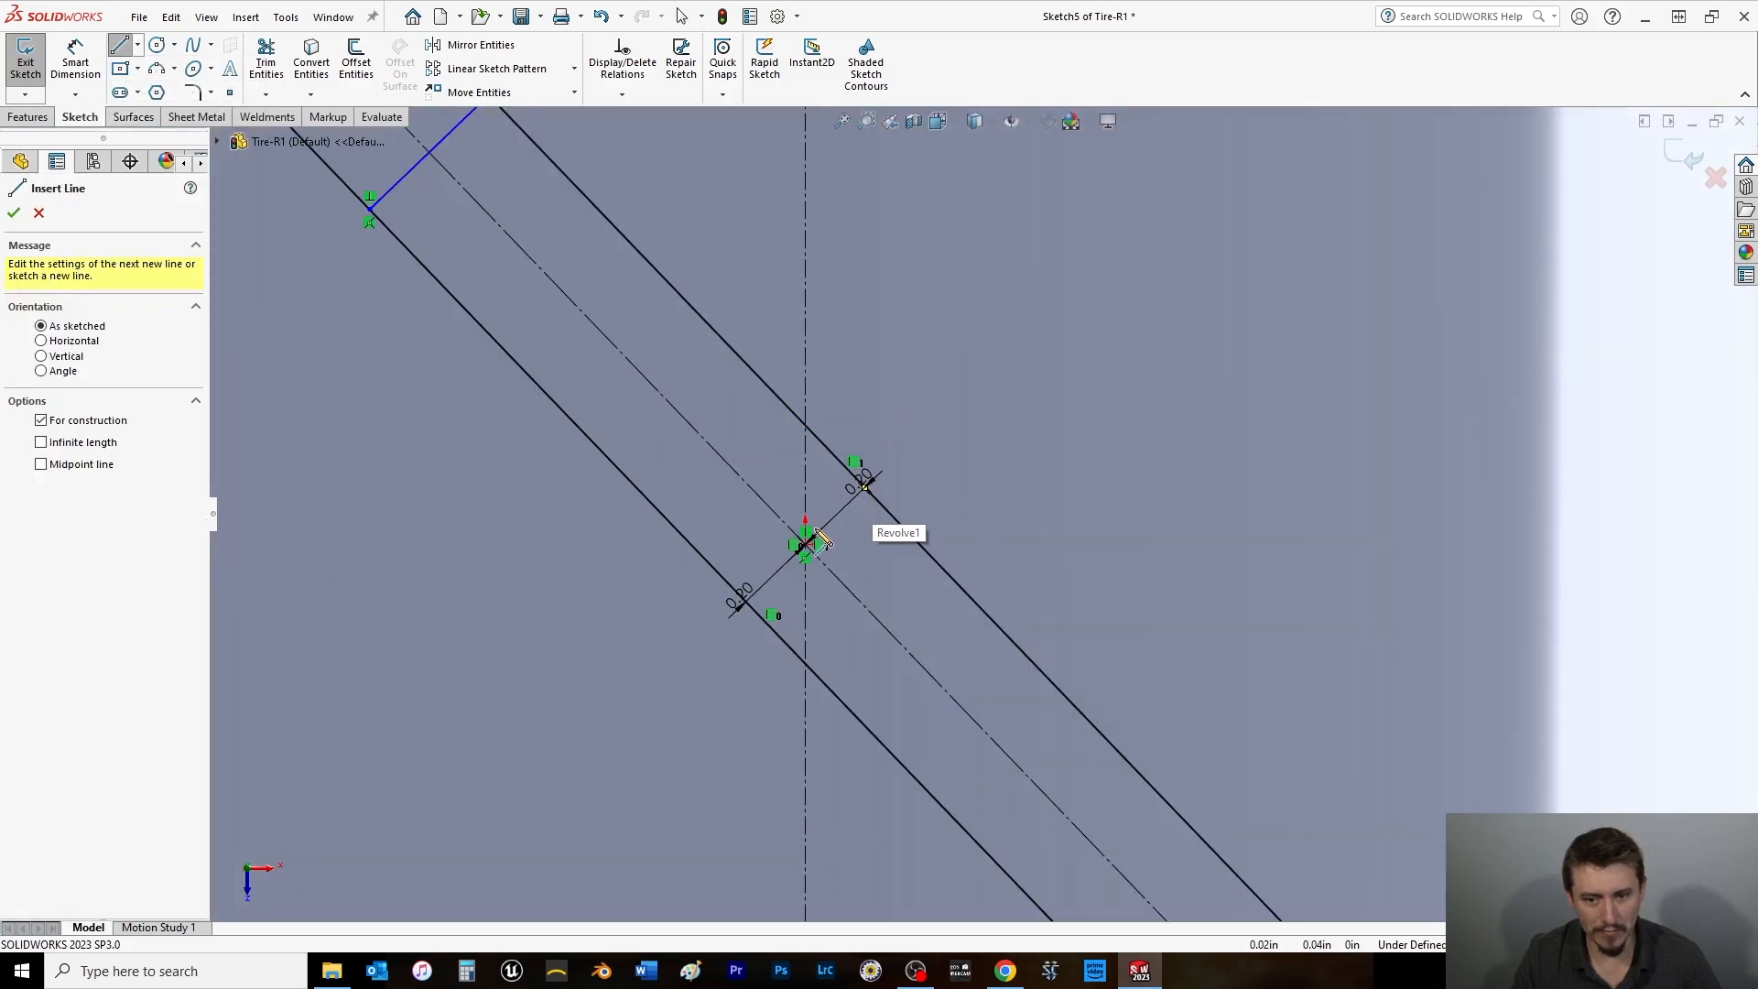
click(137, 45)
click(174, 112)
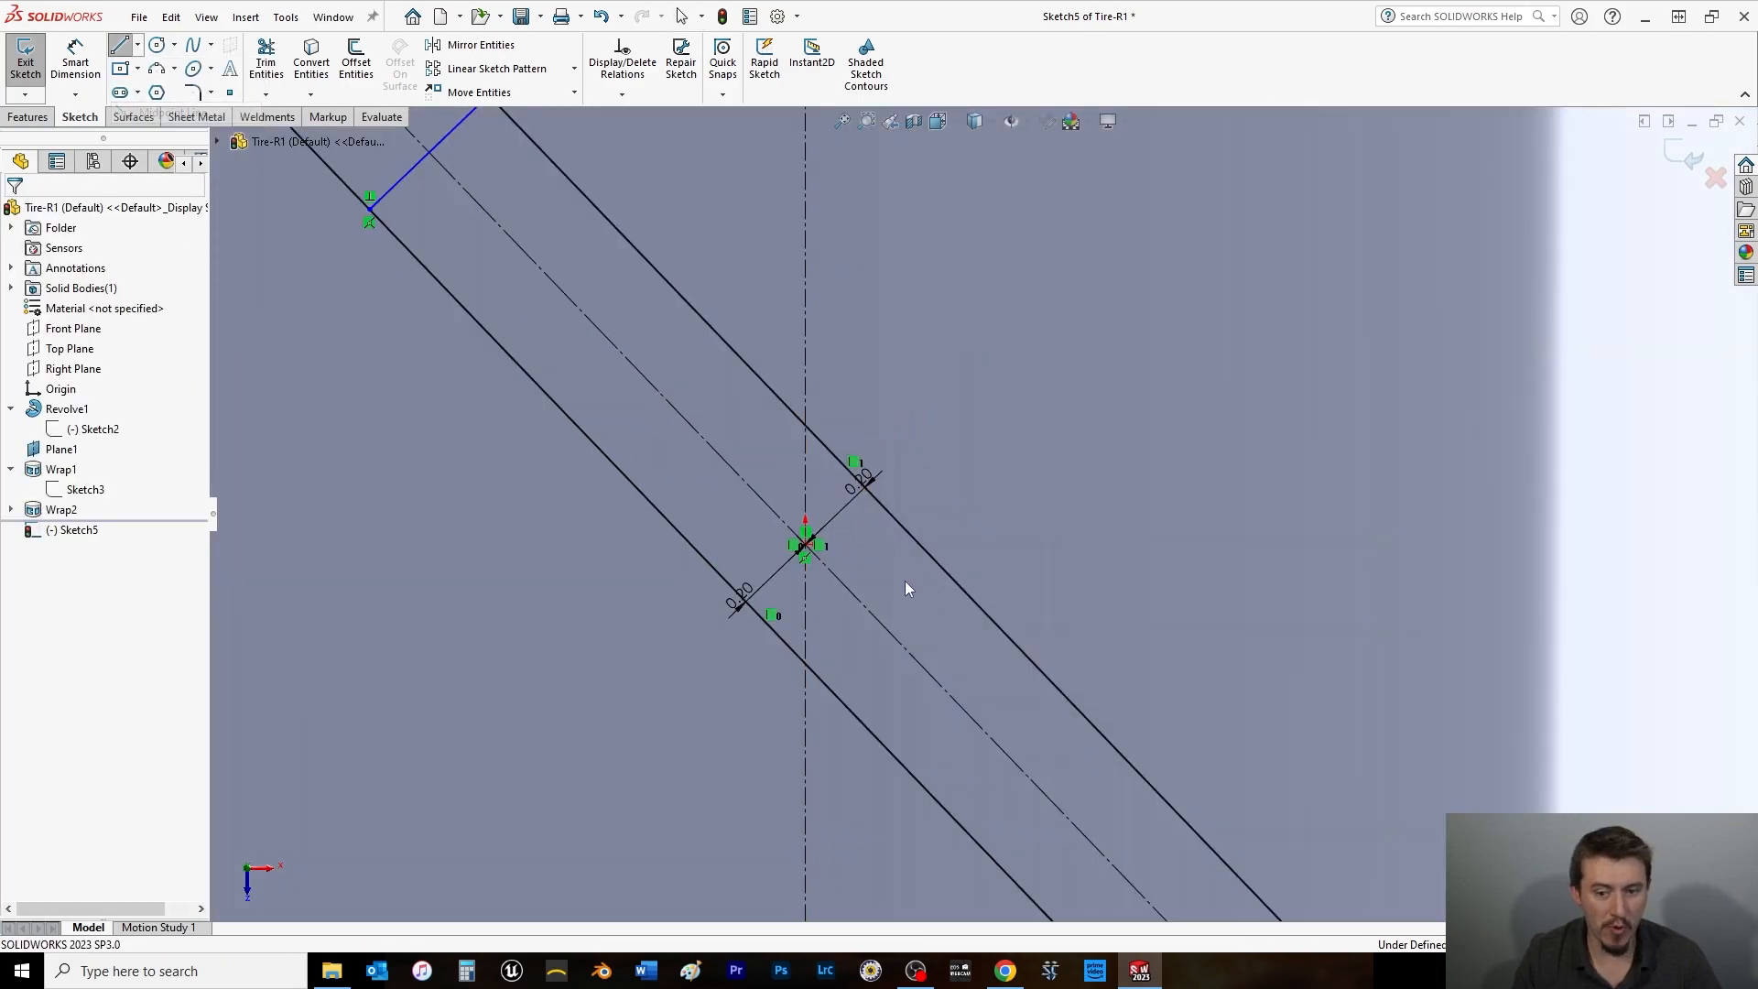
click(806, 546)
click(865, 485)
right_click(1053, 362)
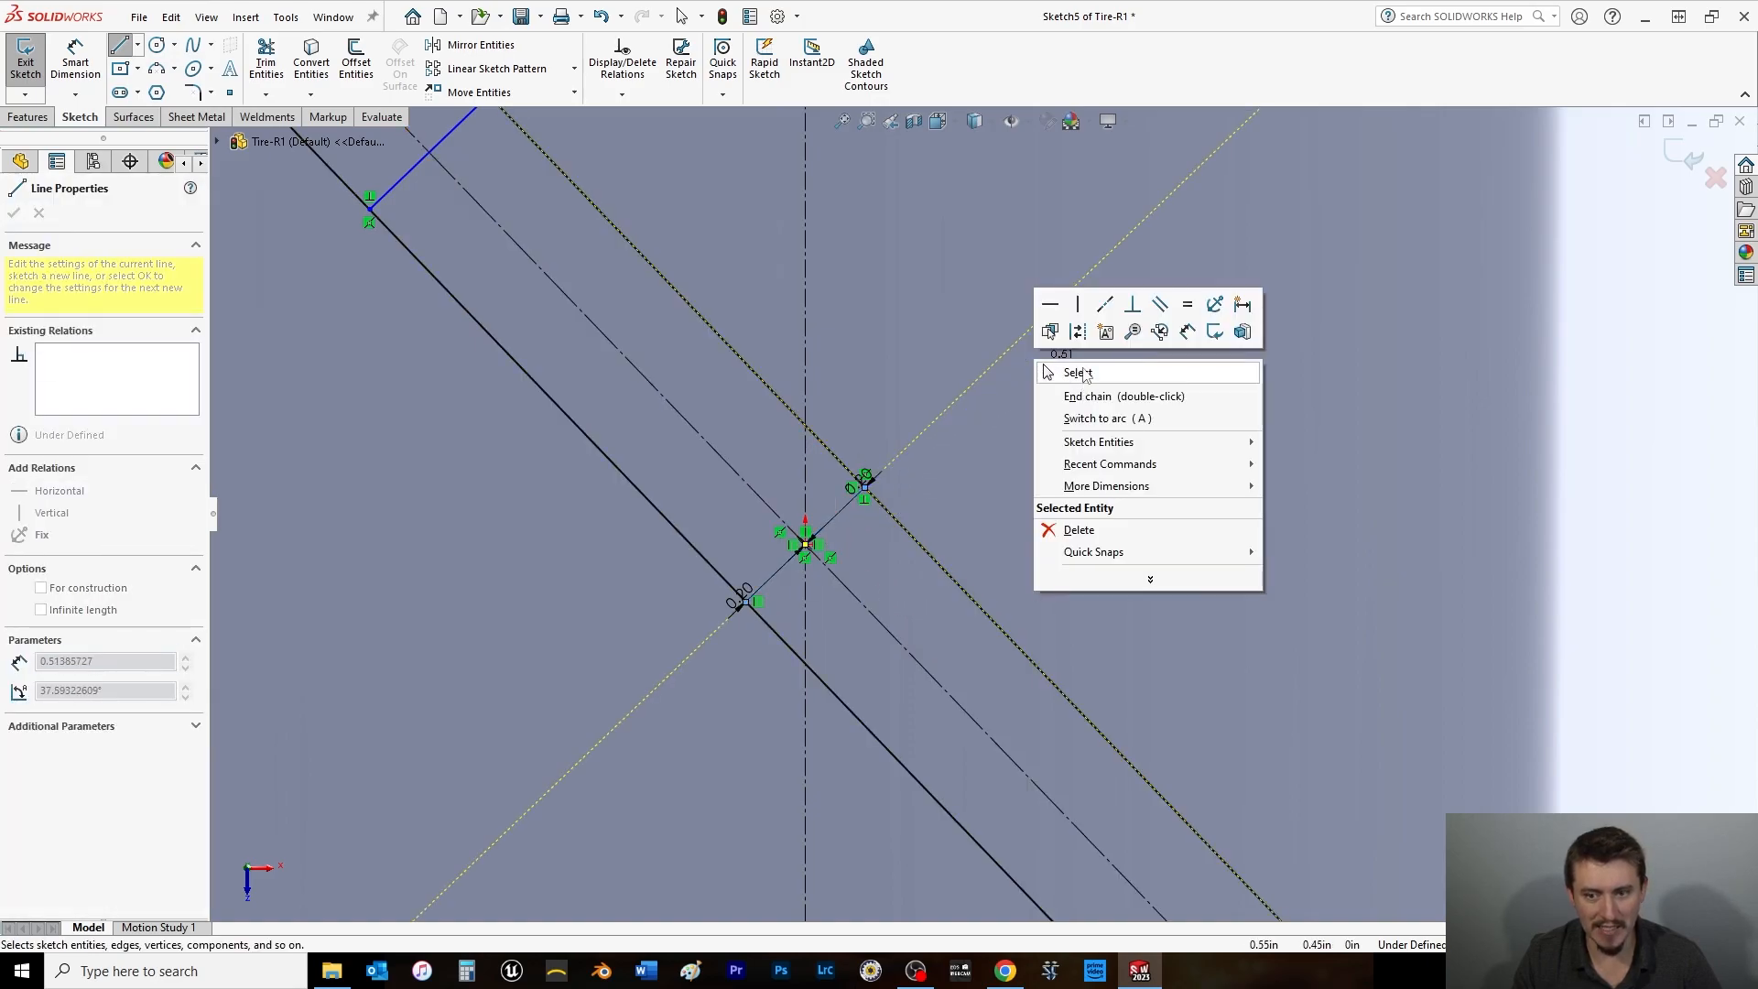
click(1080, 373)
click(796, 572)
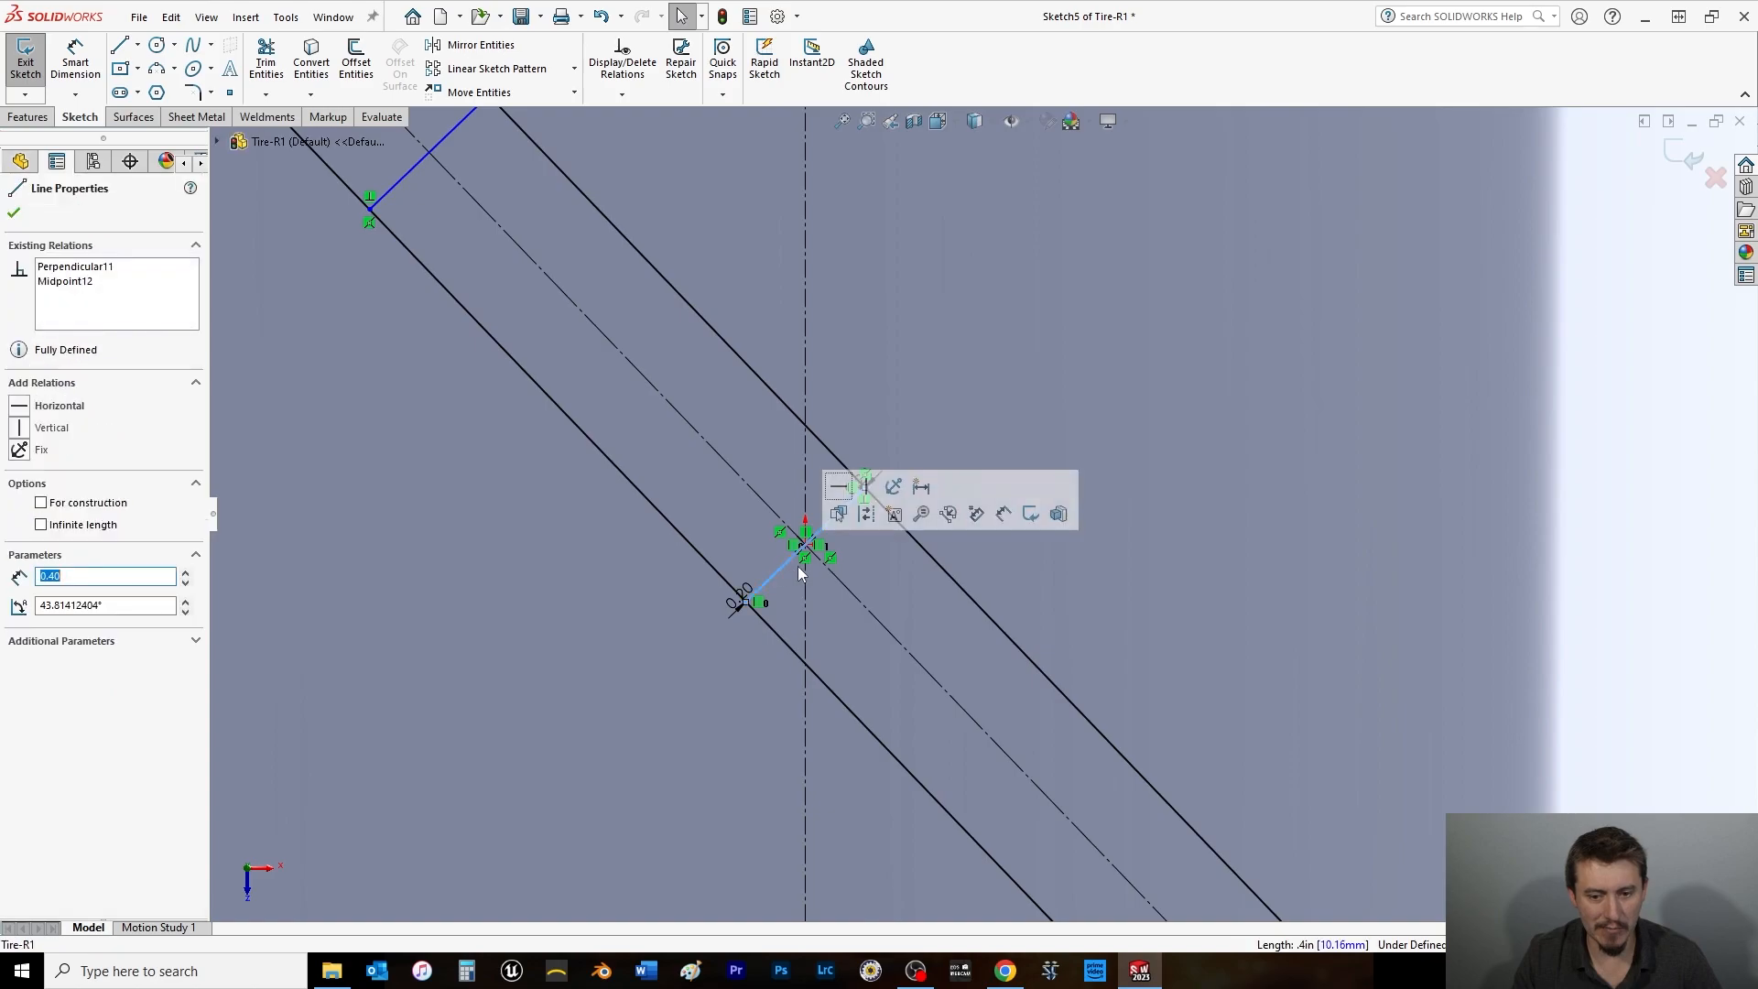
click(867, 517)
Mirror the short perpendicular line between the offset diagonals about the construction cross line at the origin.
scroll(843, 563, up, 3)
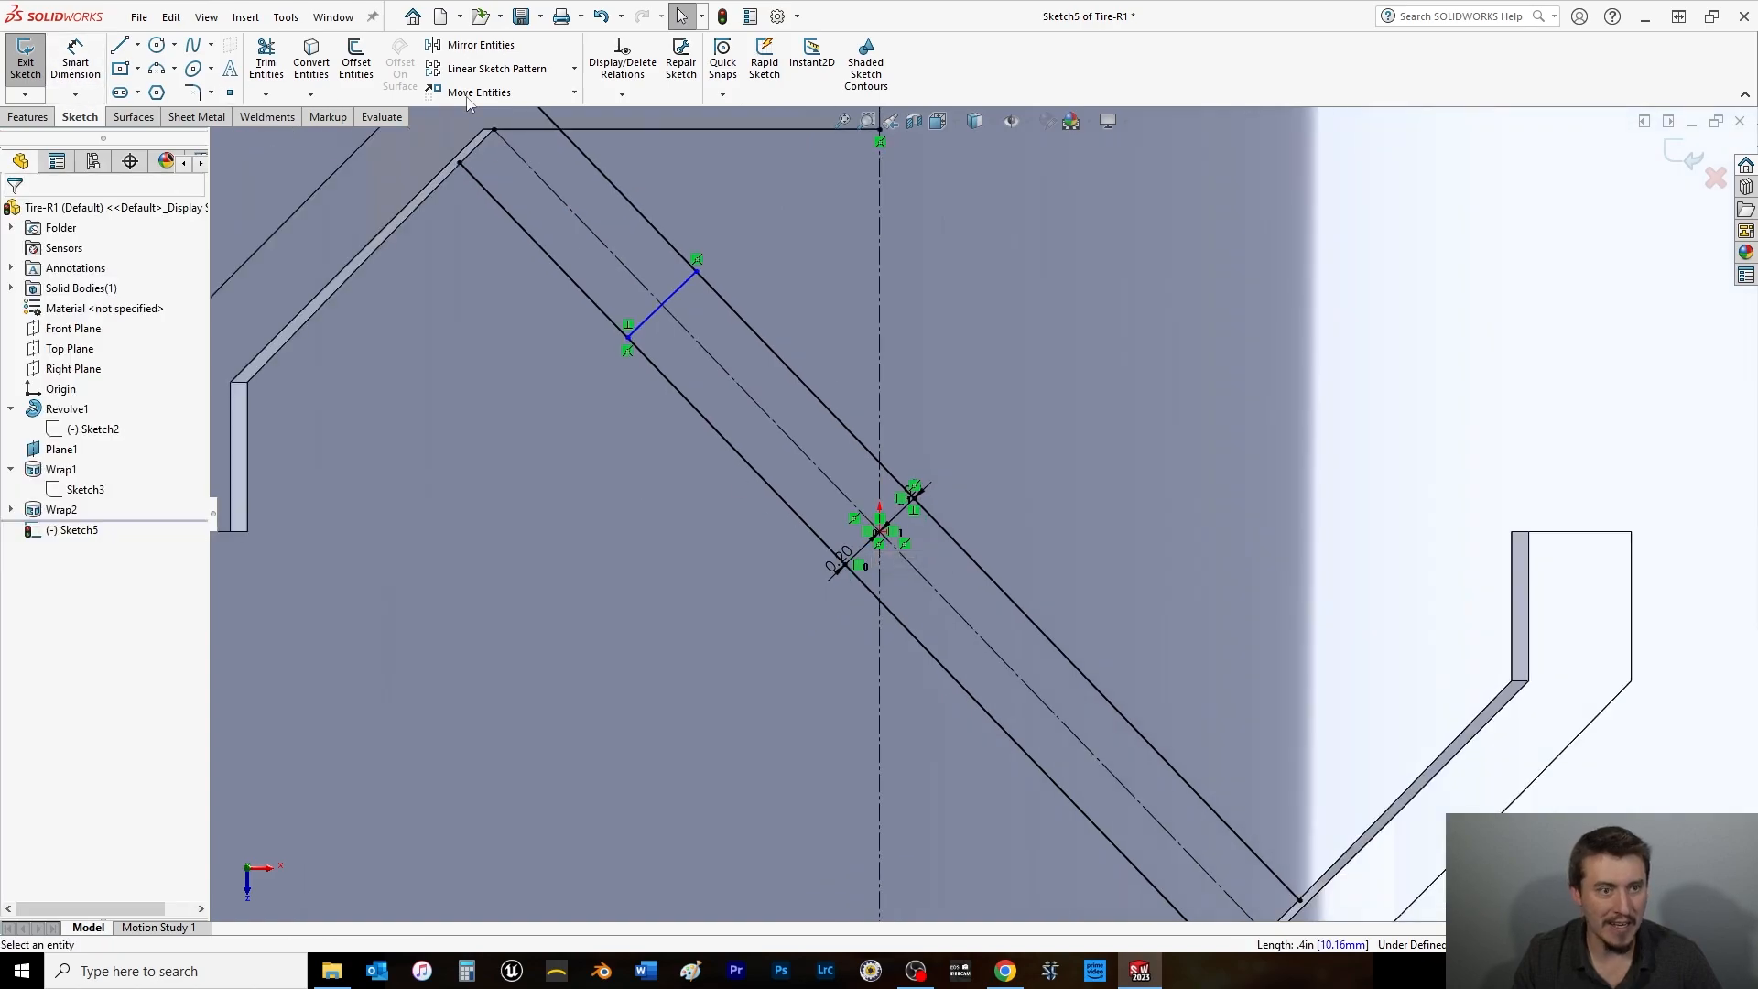
click(476, 45)
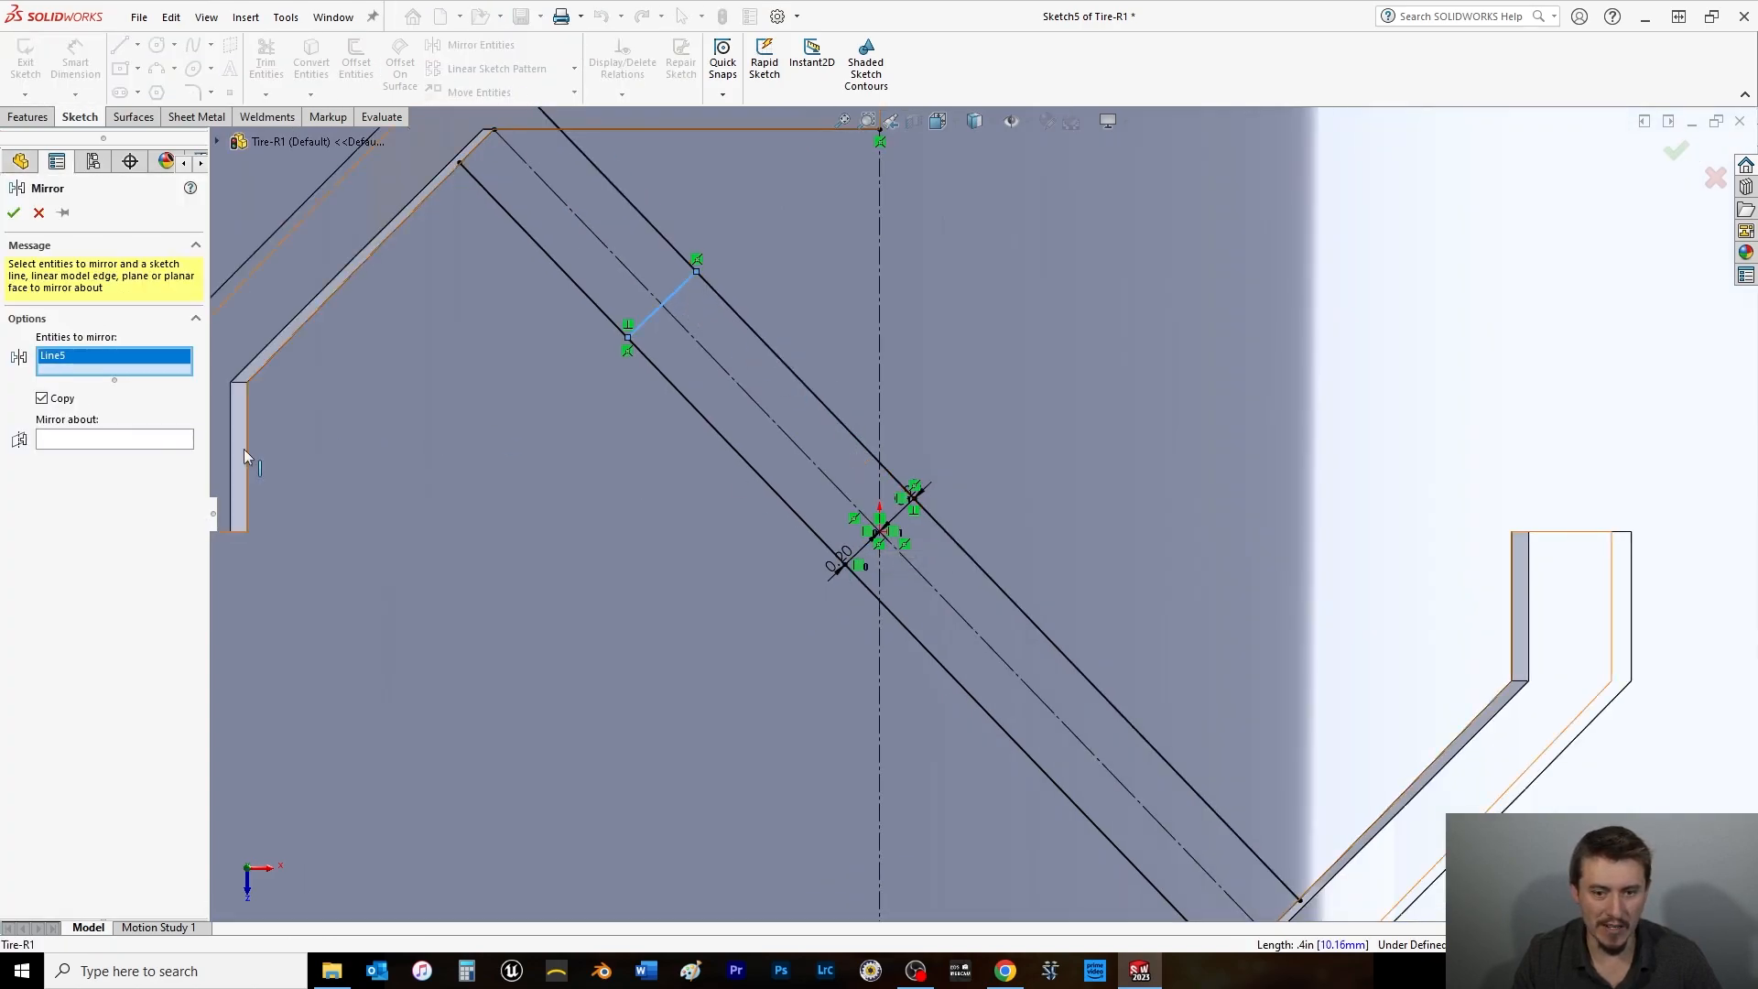
click(138, 439)
click(897, 521)
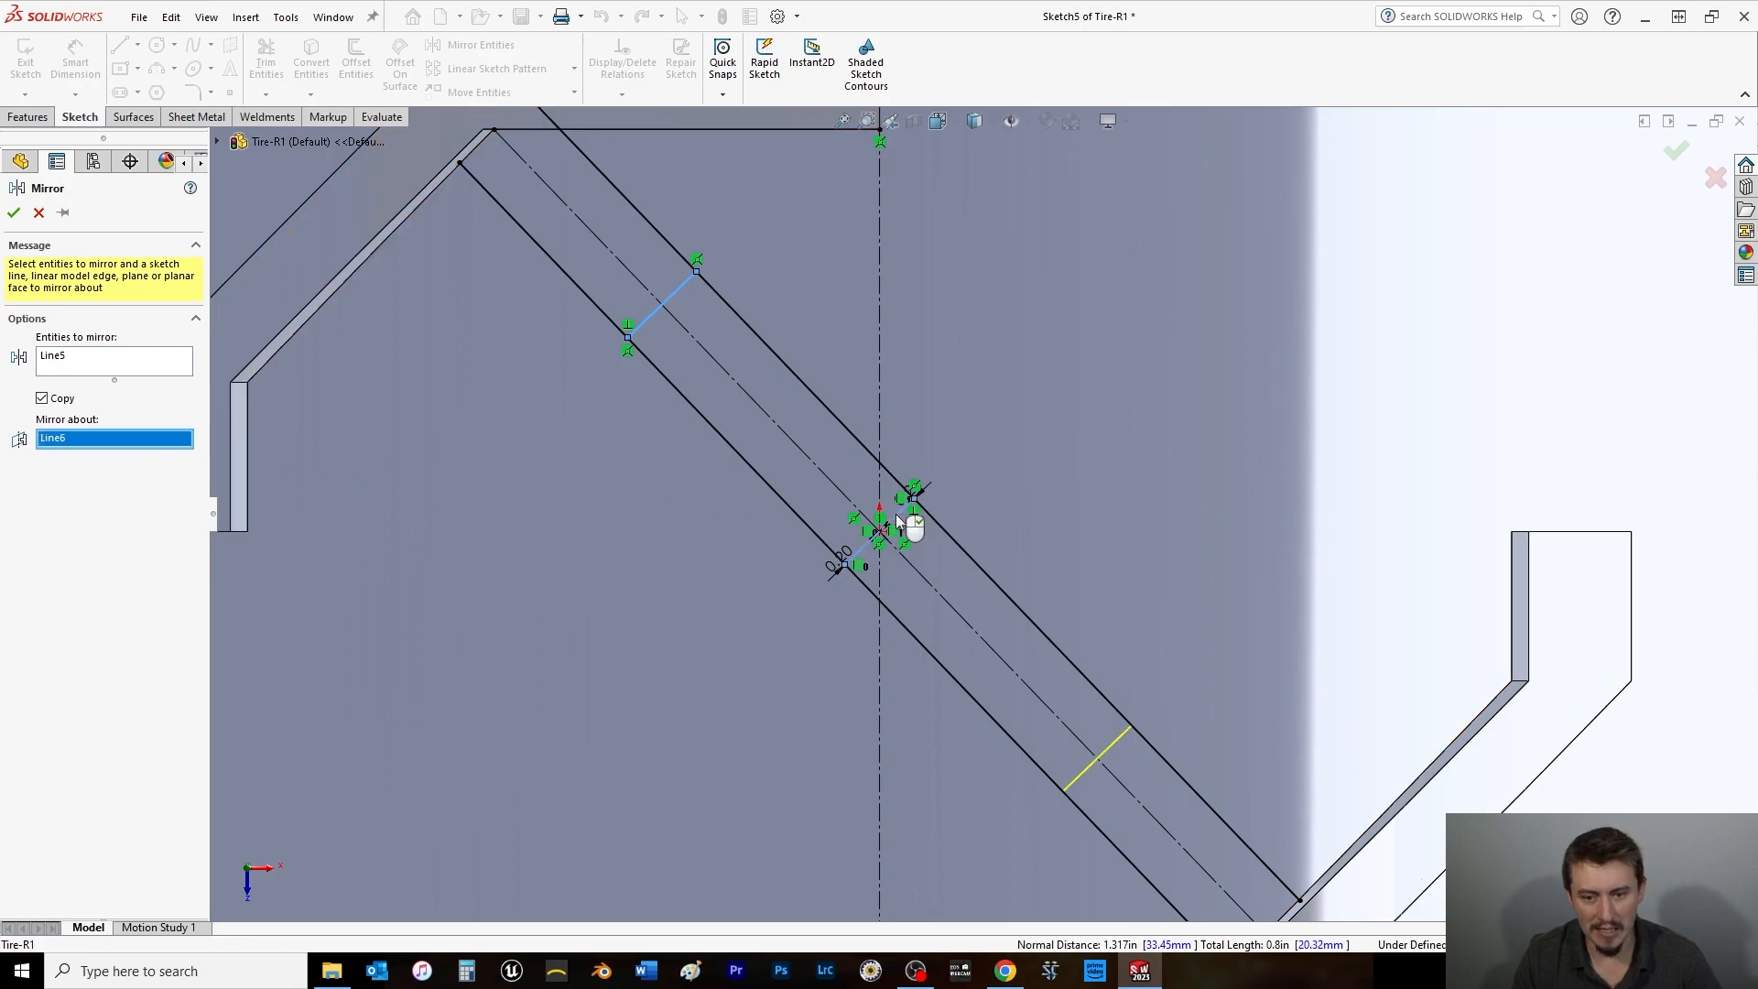
click(13, 214)
scroll(527, 392, up, 2)
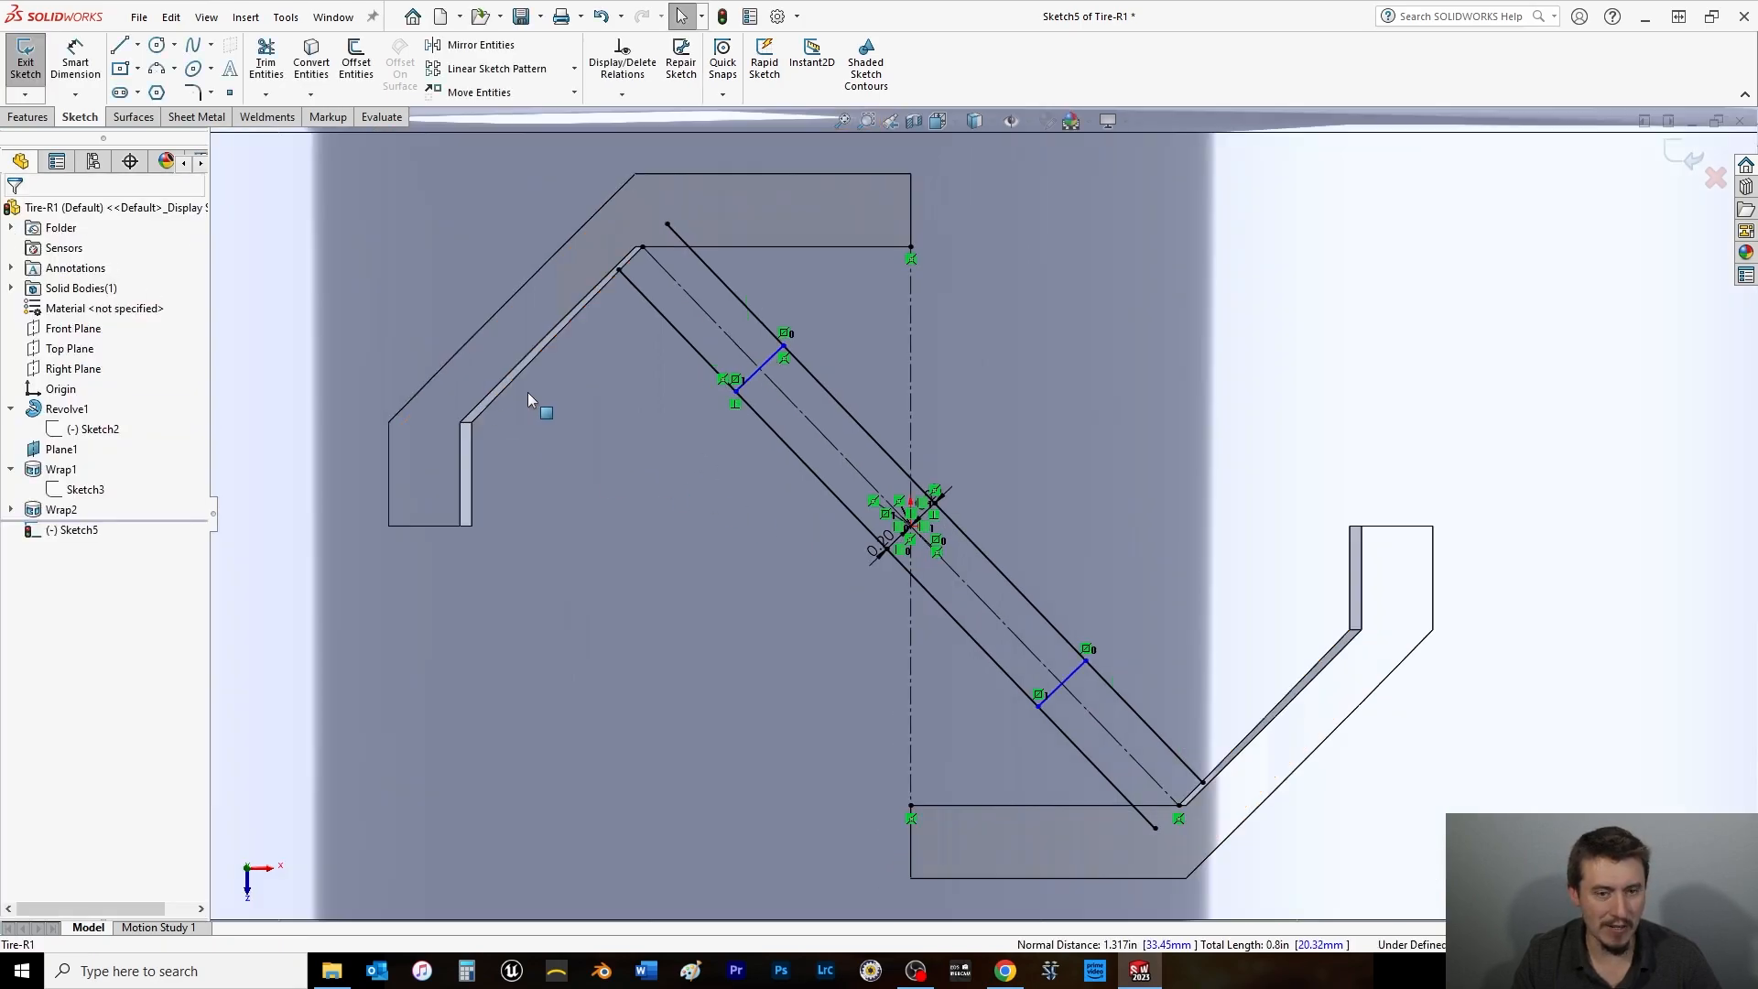
Try to trim the offset diagonals near the upper lug, and undo both the trim and the mirrored line.
click(267, 62)
mouse_move(784, 260)
mouse_down()
mouse_move(641, 326)
mouse_move(646, 359)
mouse_up()
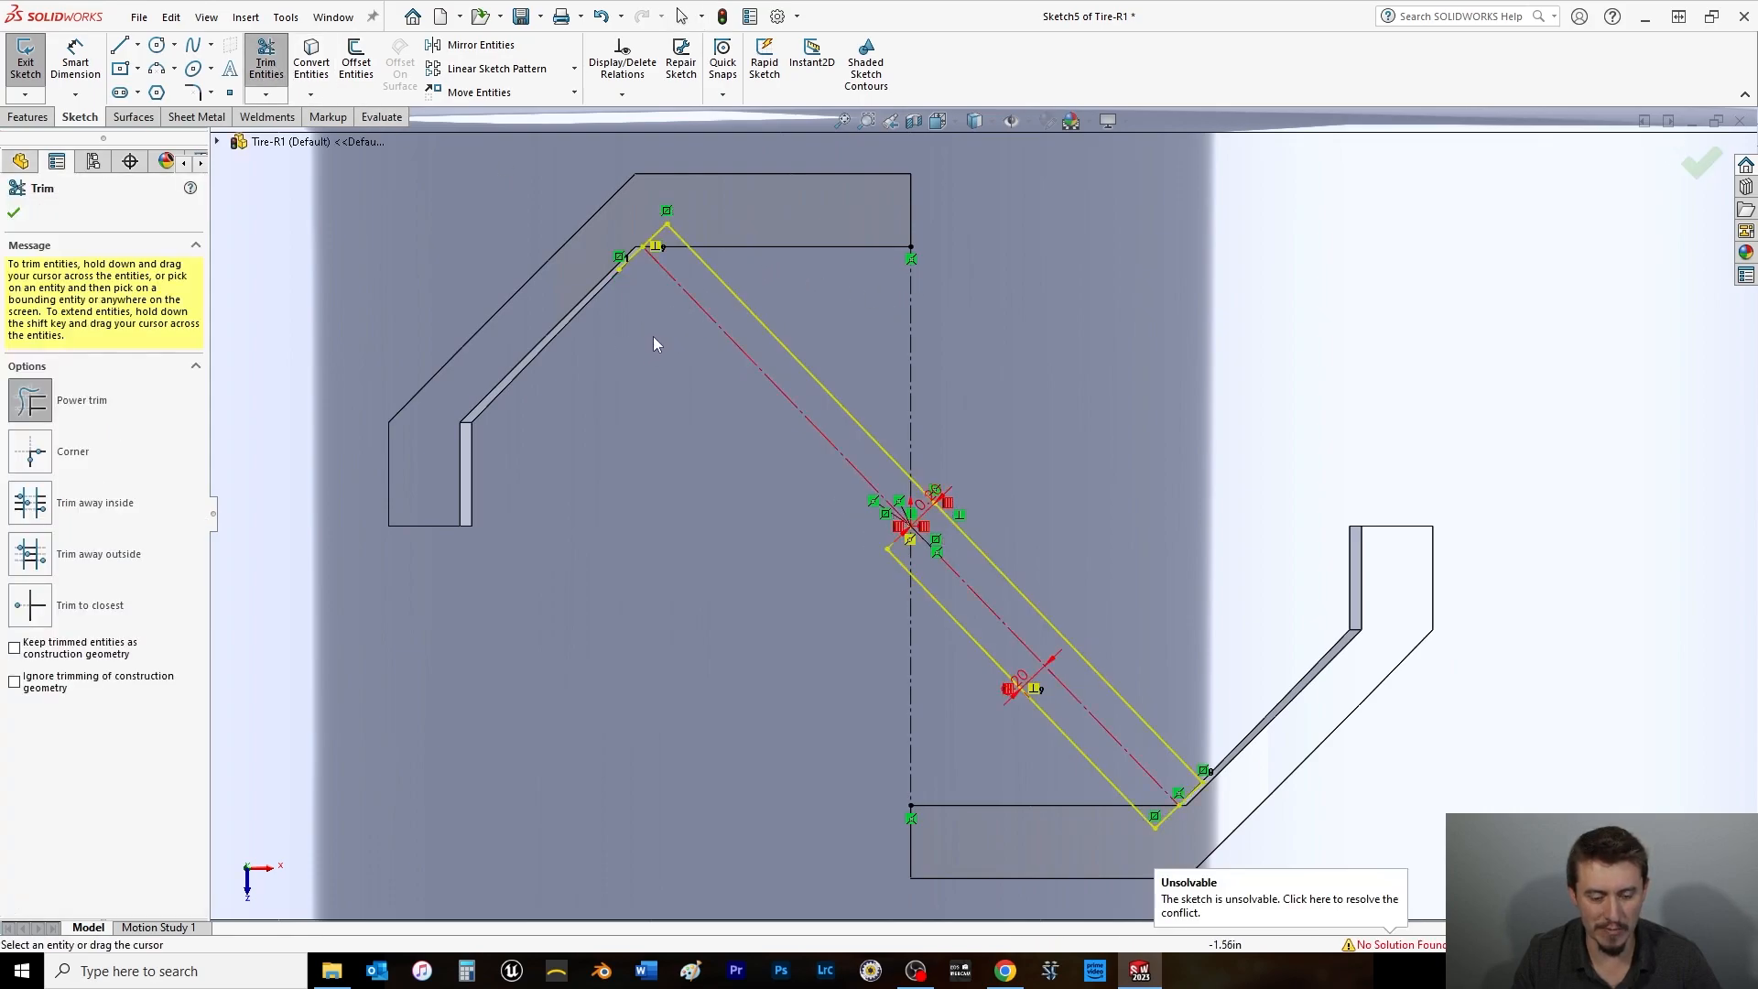
key(Escape)
key(ctrl+z)
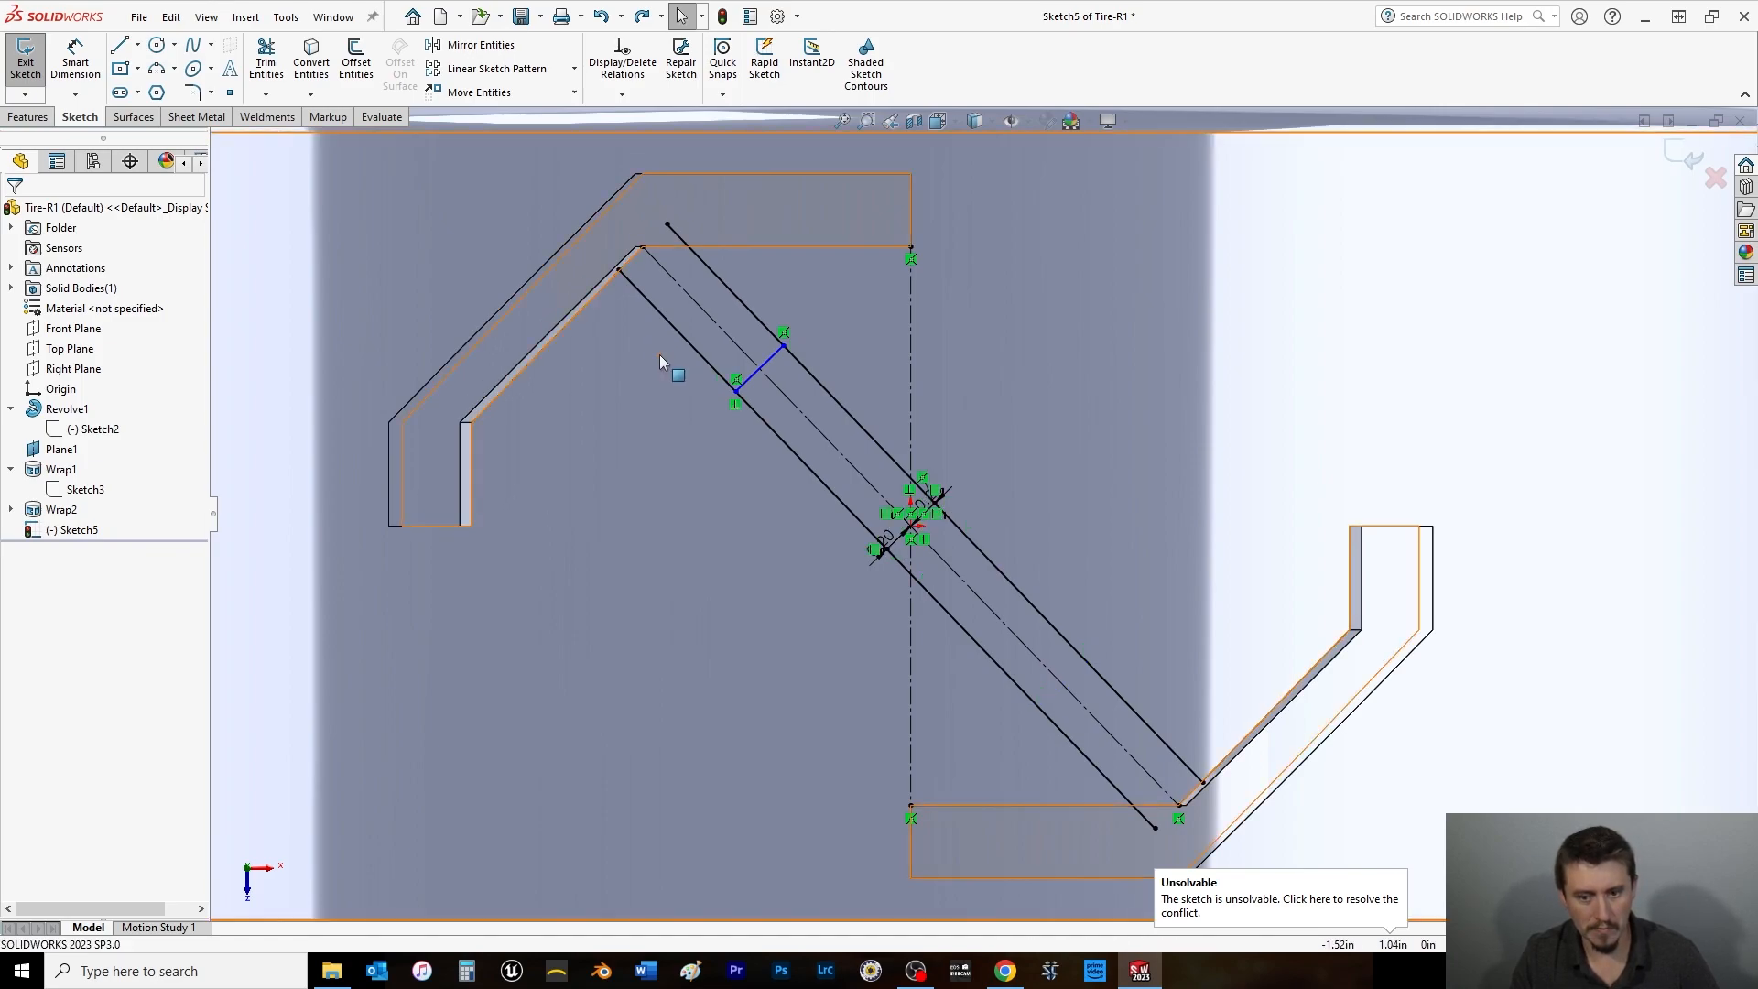
Dimension the distance between the upper short cross line and the construction cross line at the origin as 1.25 in.
click(75, 56)
click(735, 392)
click(886, 549)
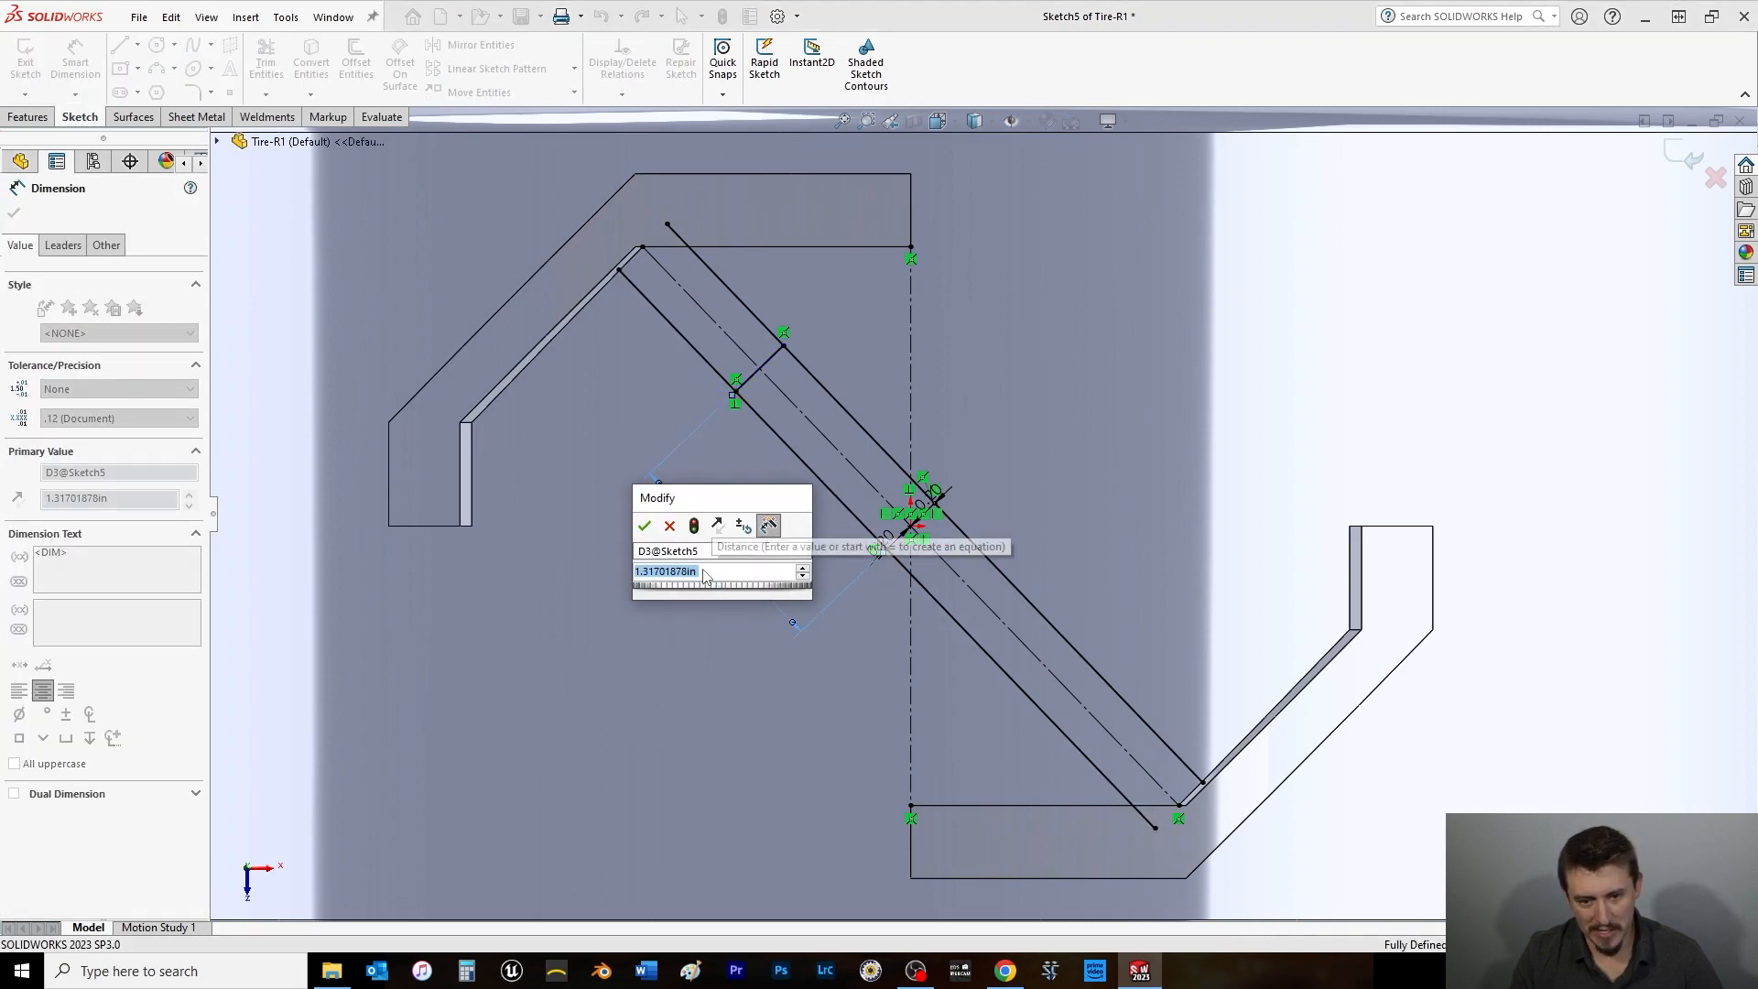
text(1.25)
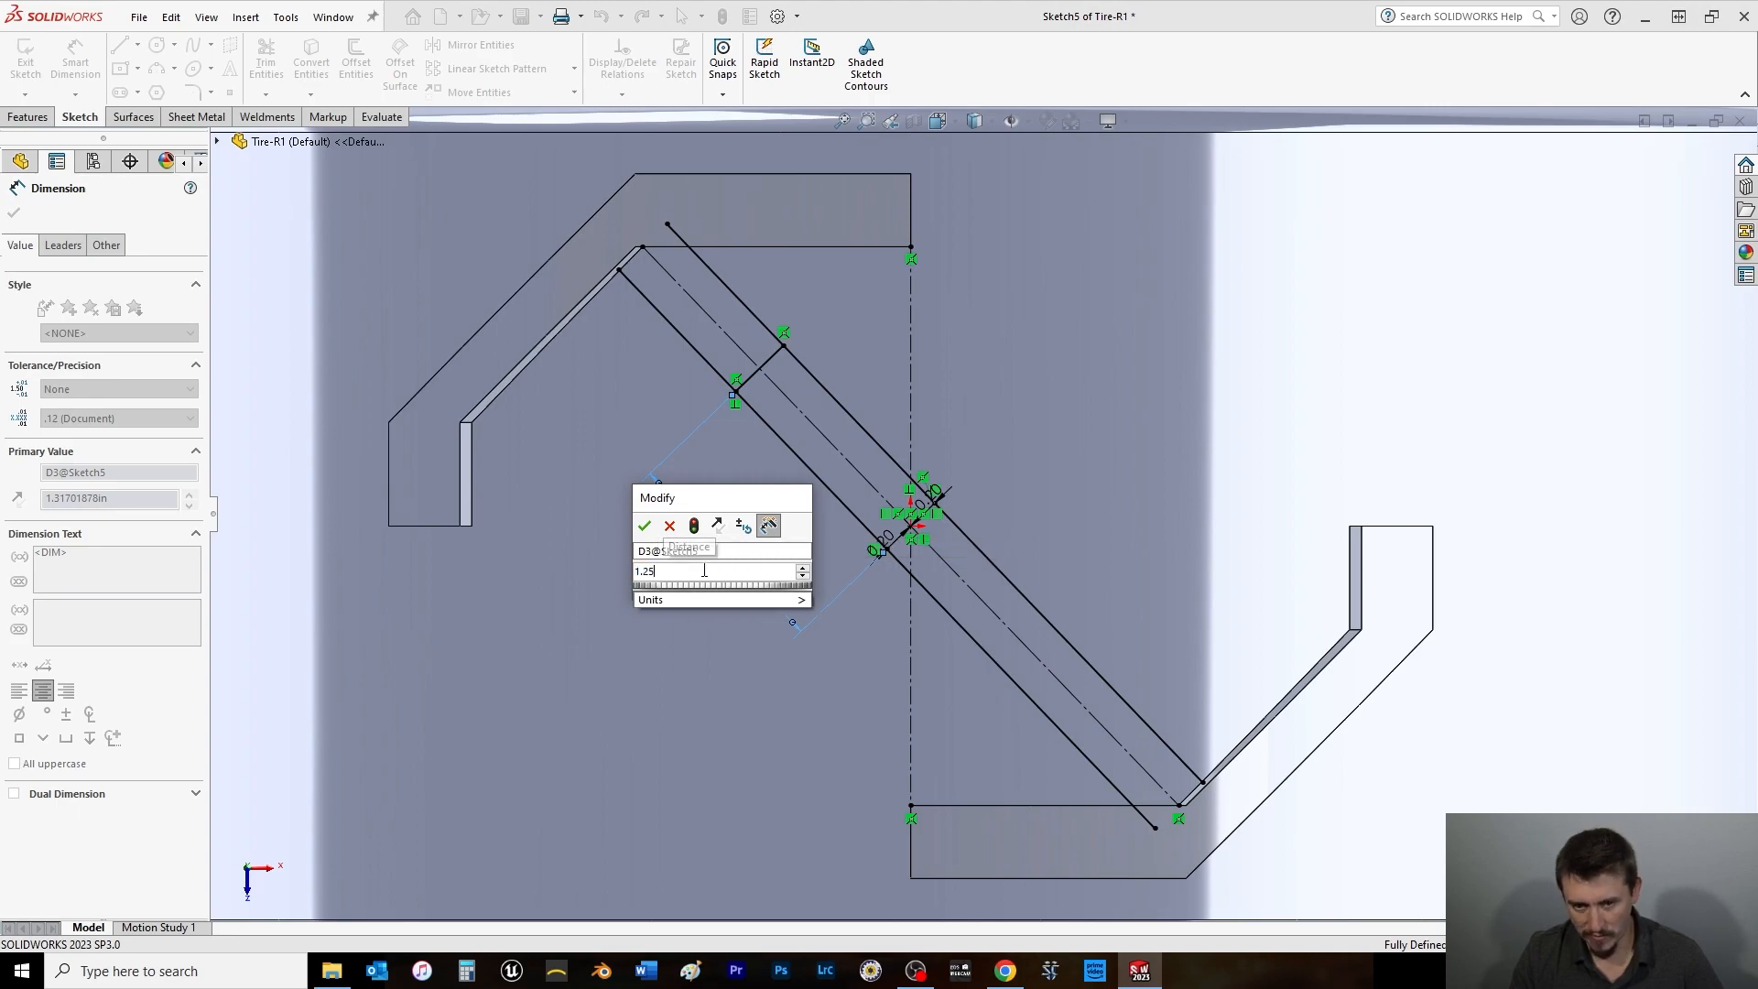
key(Return)
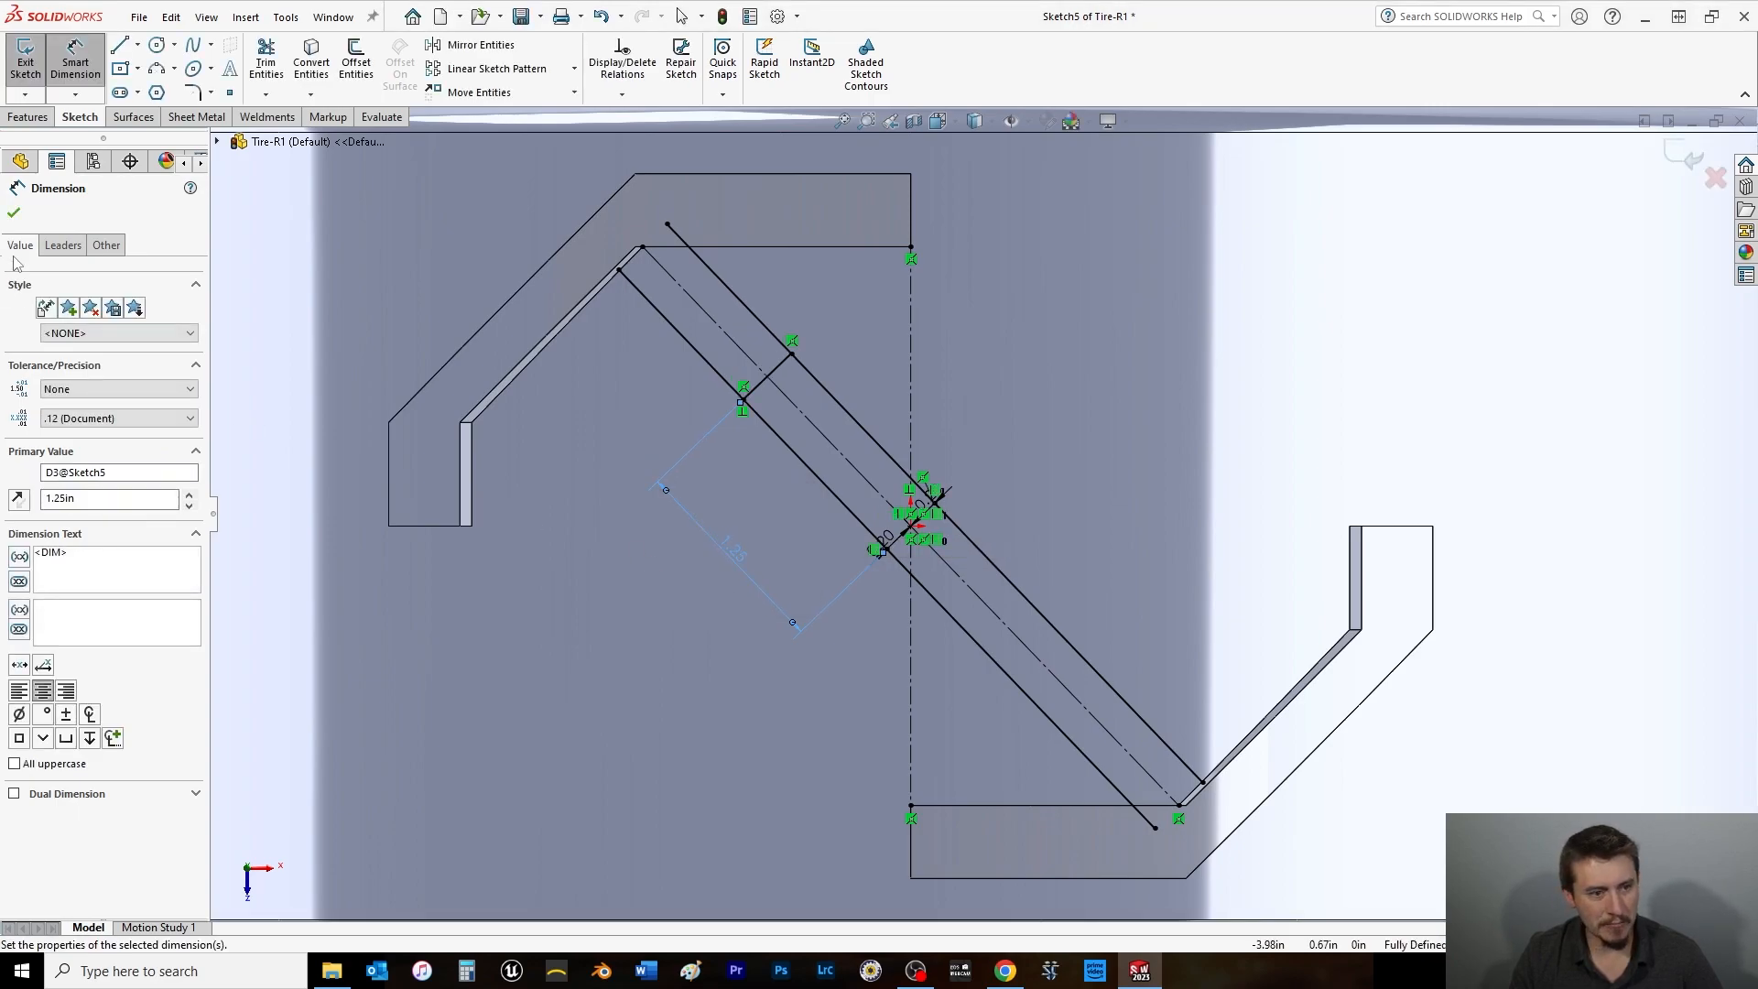
click(14, 213)
Mirror the dimensioned upper cross line about the construction cross line at the origin toward the lower lug.
click(481, 45)
click(779, 366)
click(132, 437)
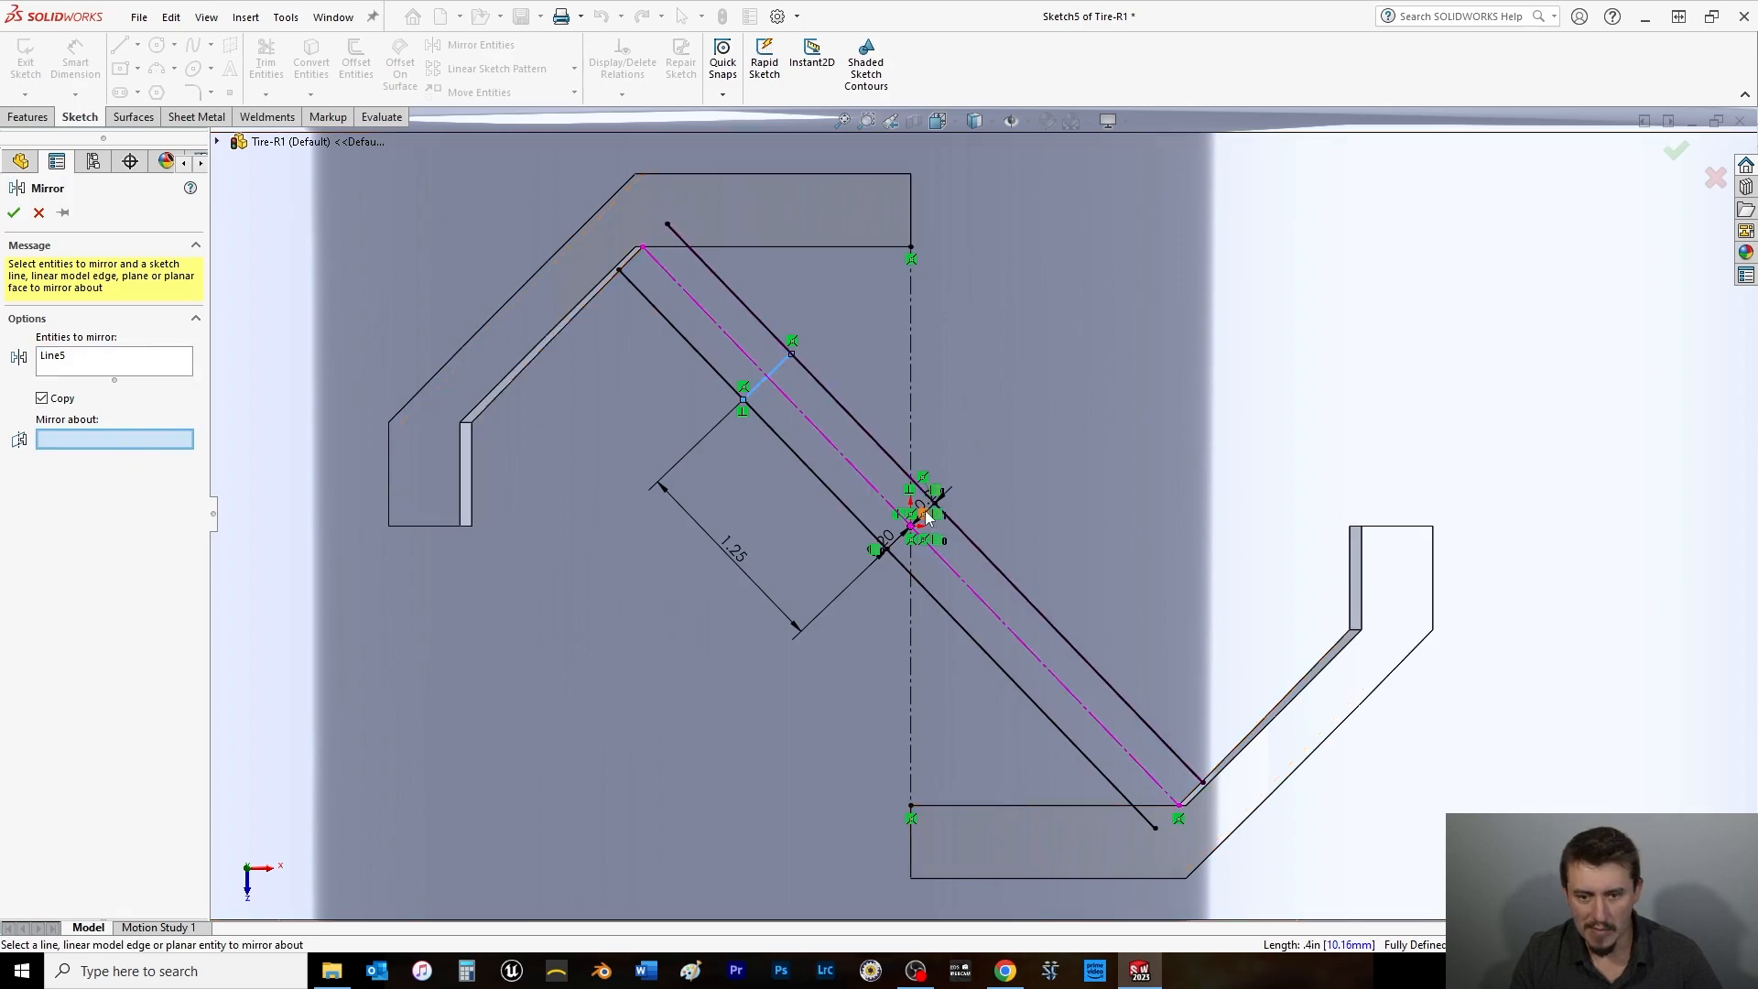
scroll(926, 518, down, 2)
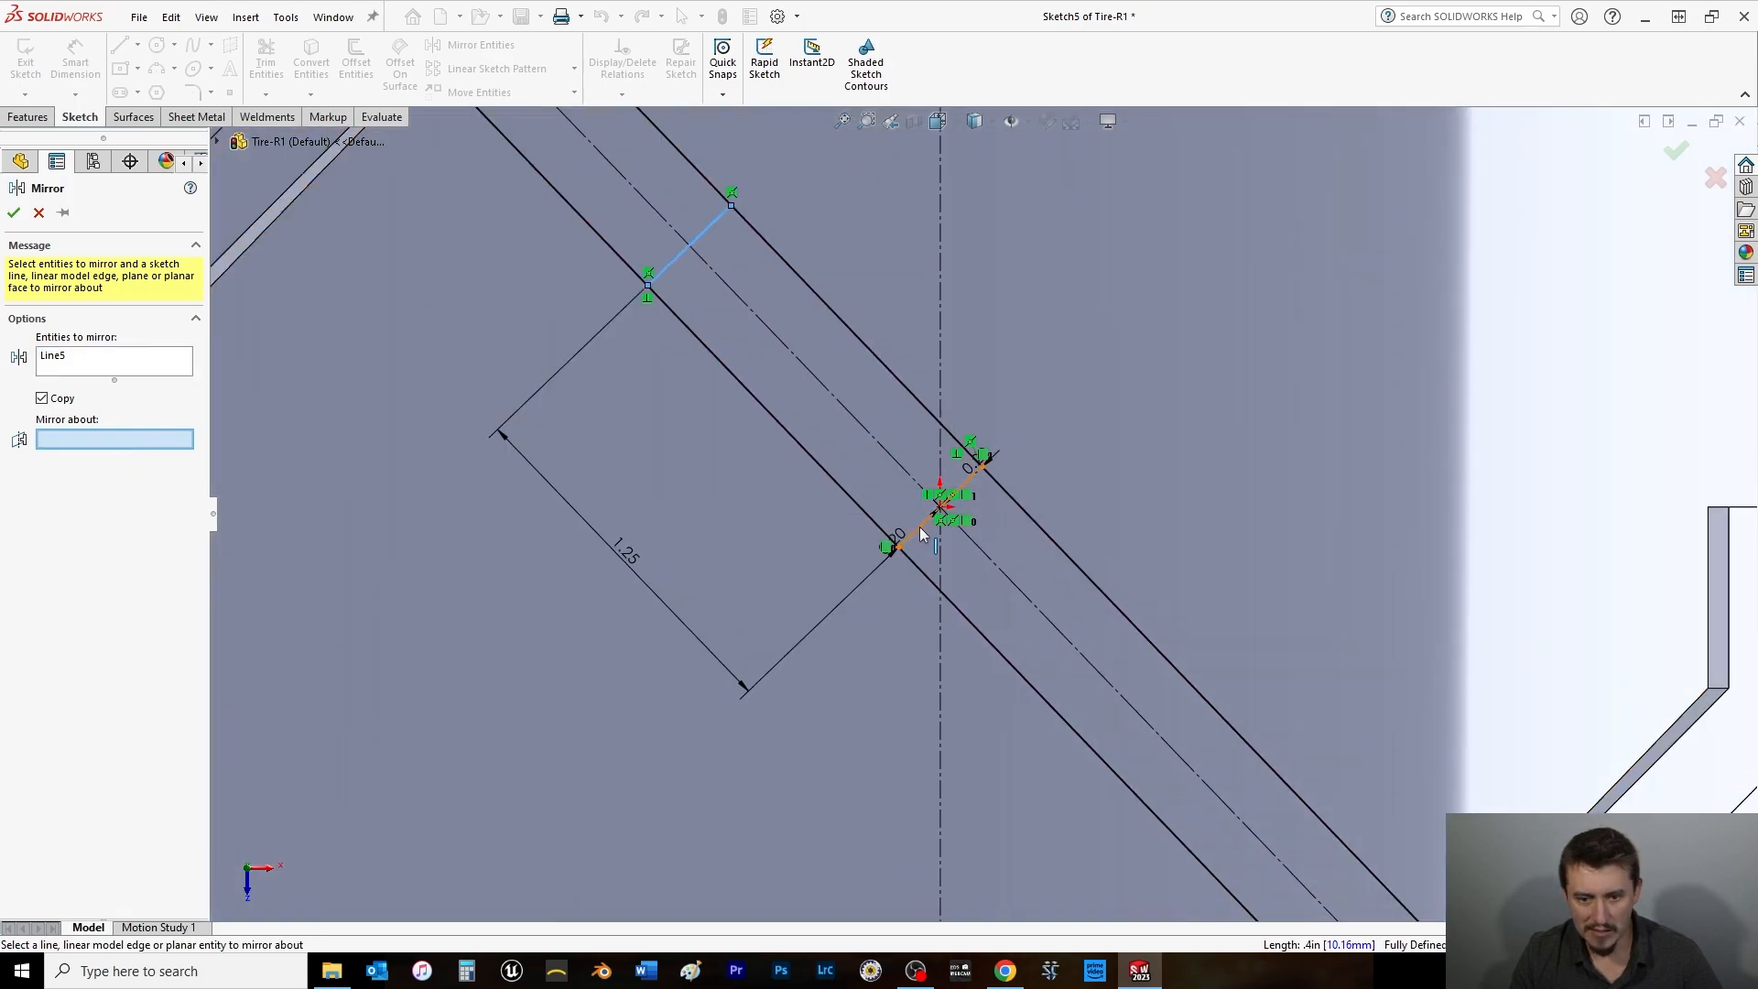
click(921, 534)
click(14, 213)
Trim the ends of both offset diagonals beyond the two mirrored cross lines to form a closed diagonal rectangle.
key(f)
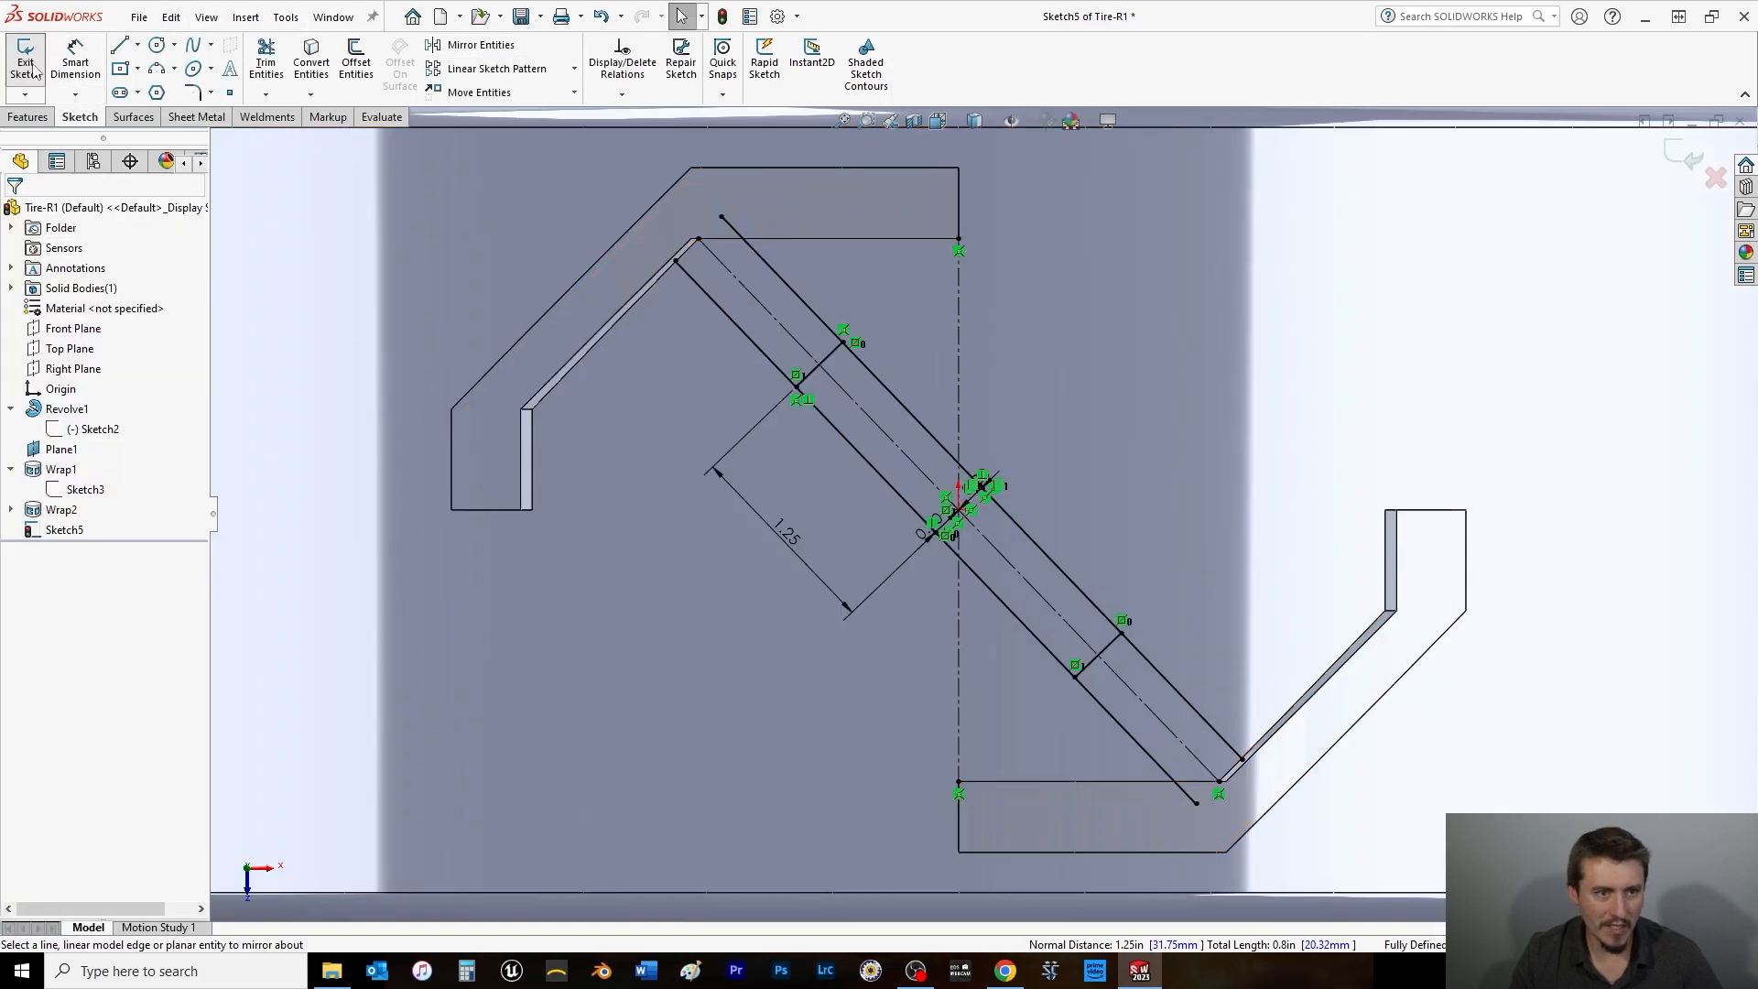
click(266, 63)
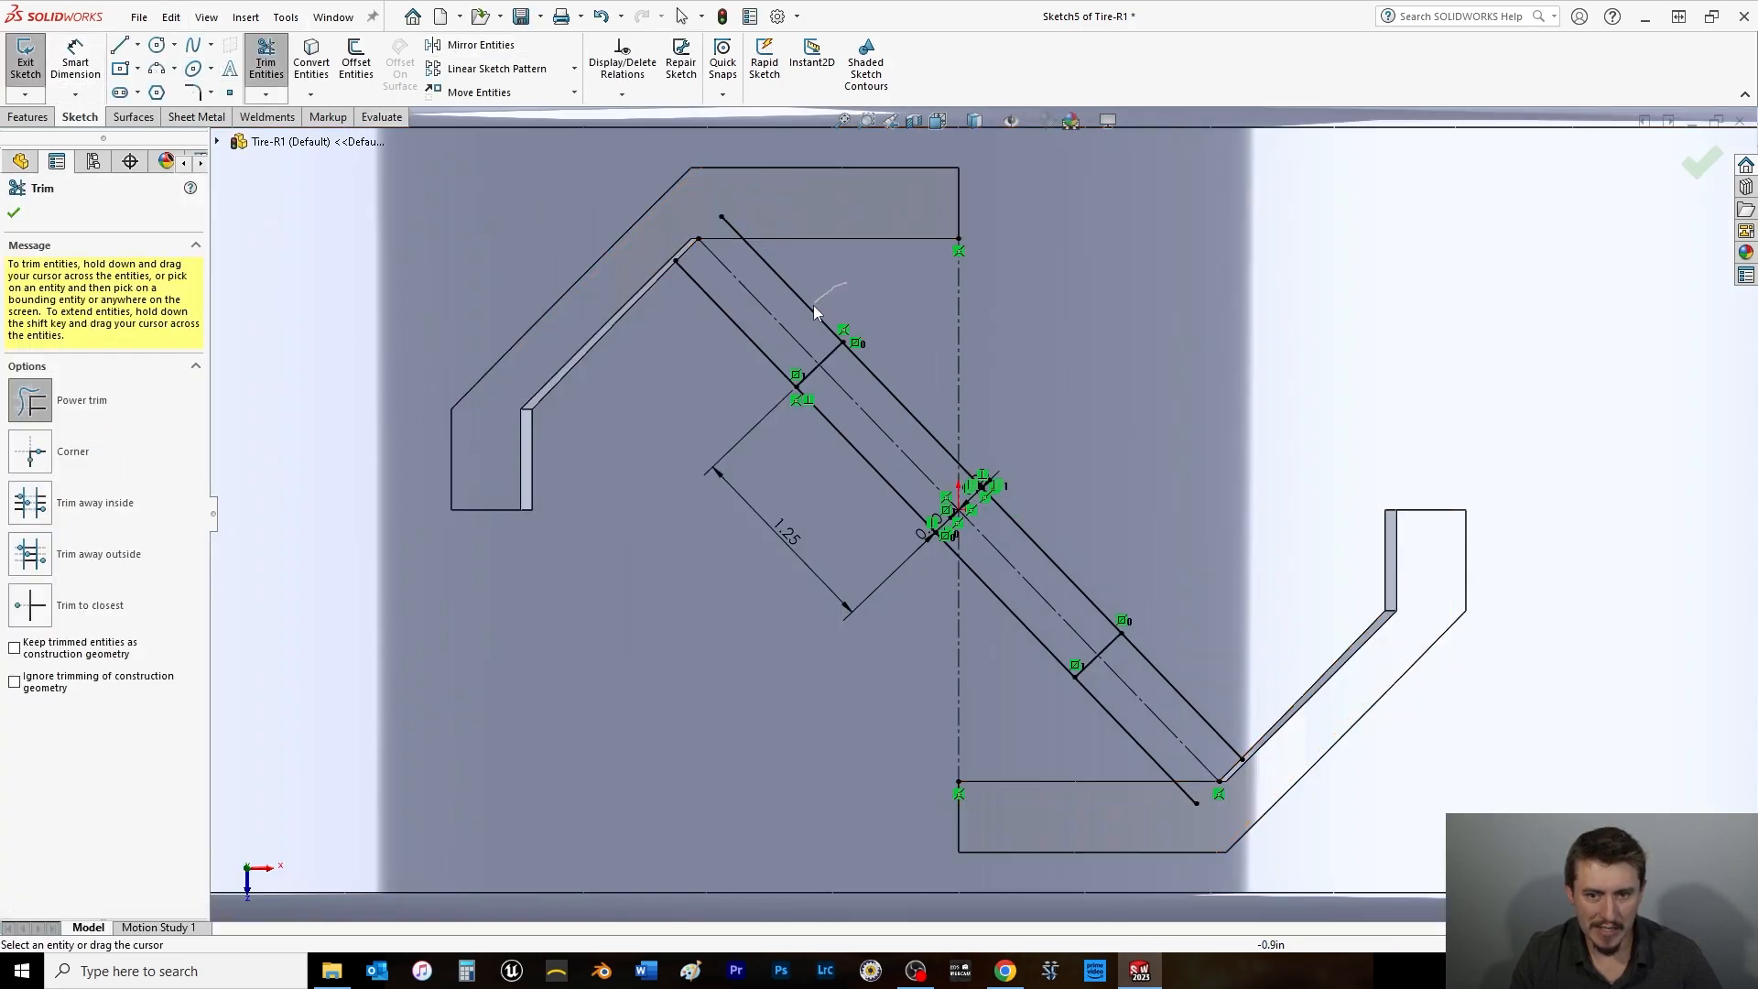
click(812, 307)
click(784, 348)
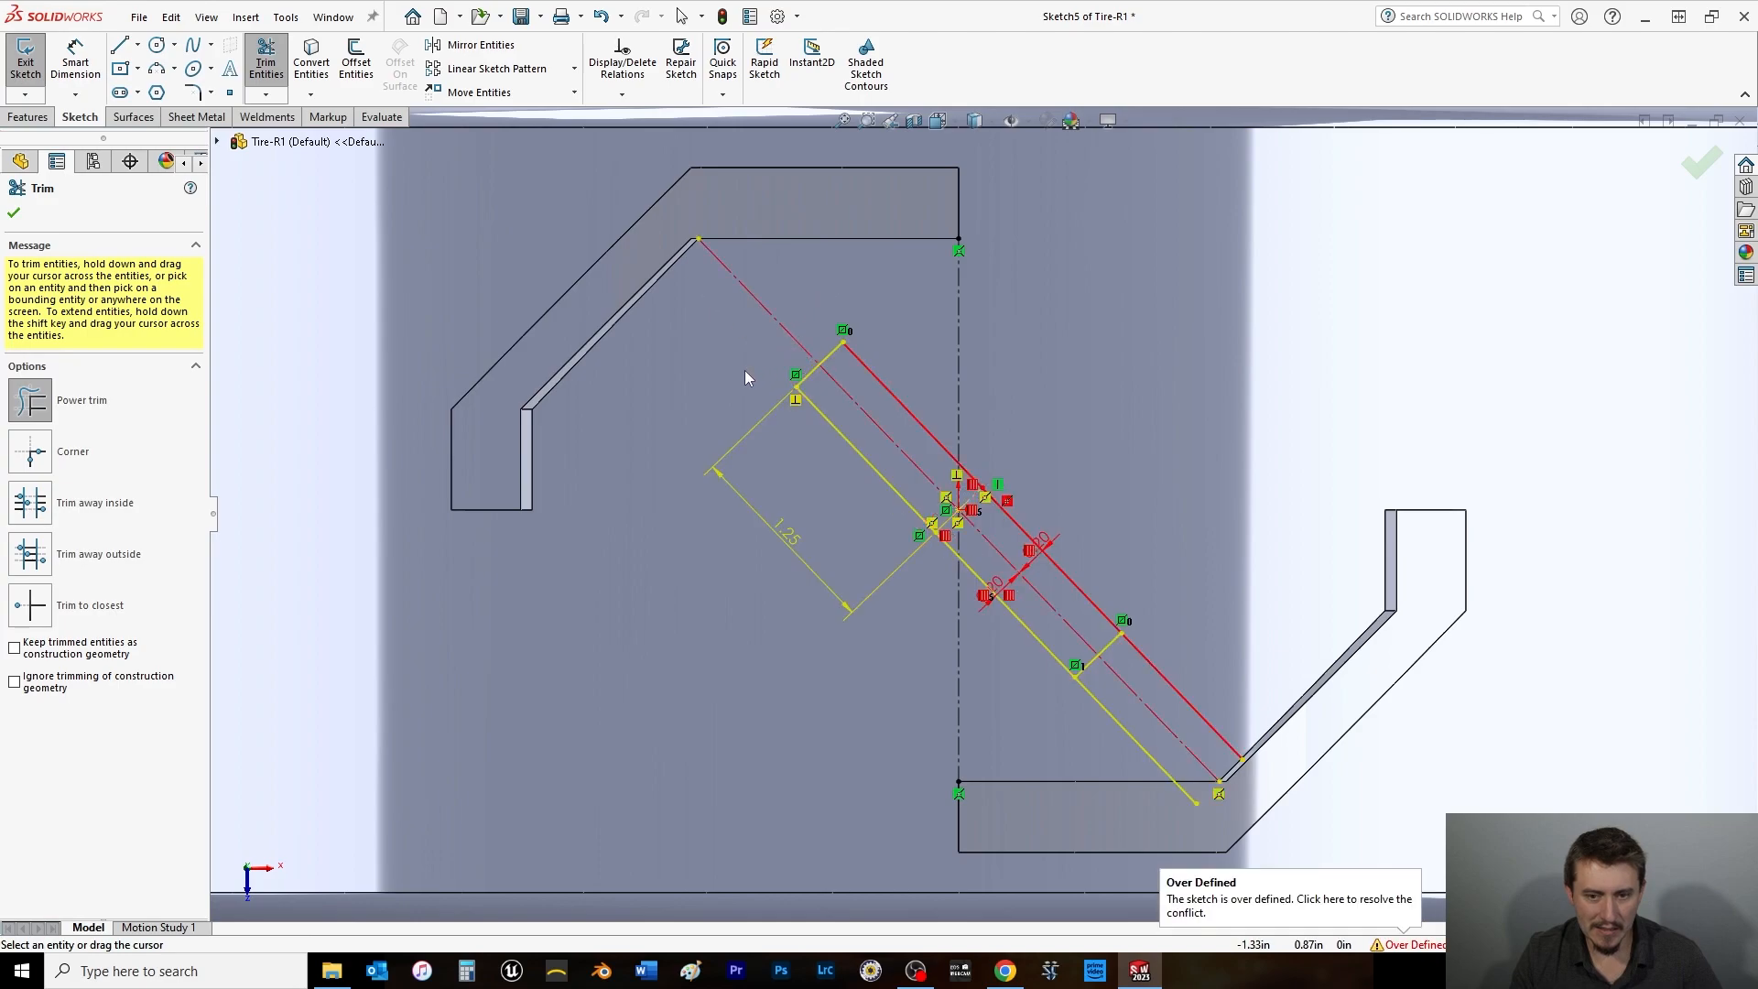
mouse_move(1217, 651)
mouse_down()
mouse_move(1206, 706)
mouse_move(1090, 765)
mouse_up()
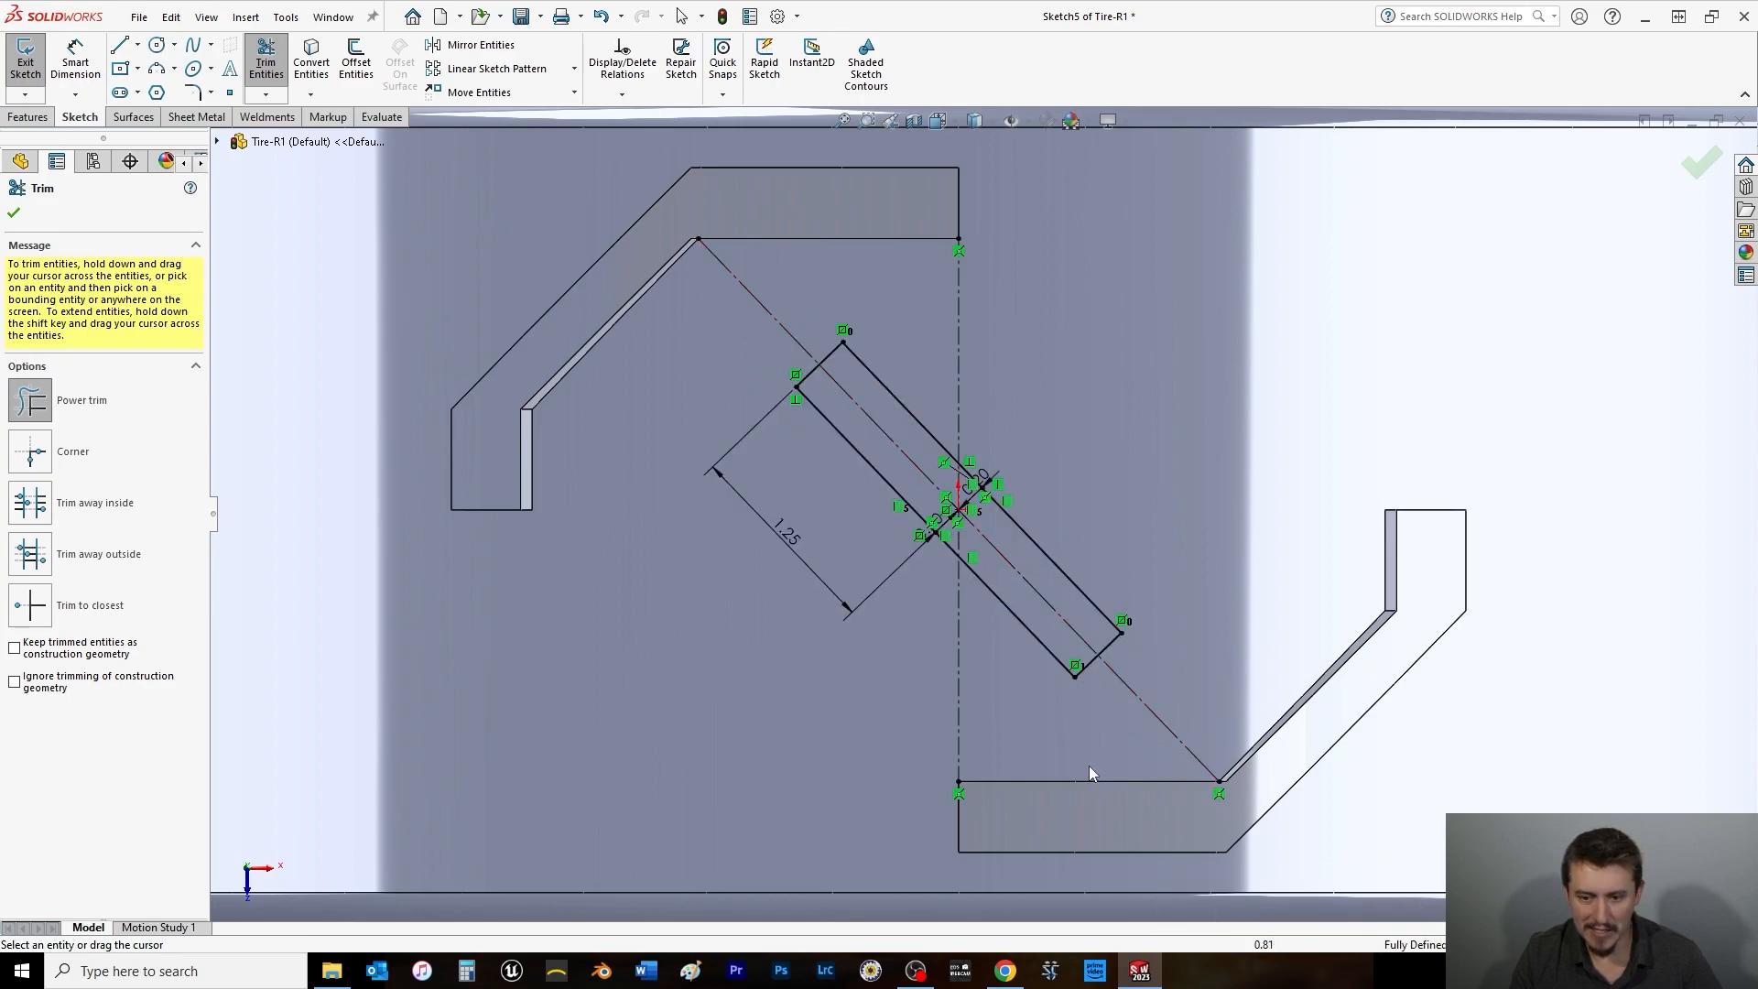
click(13, 213)
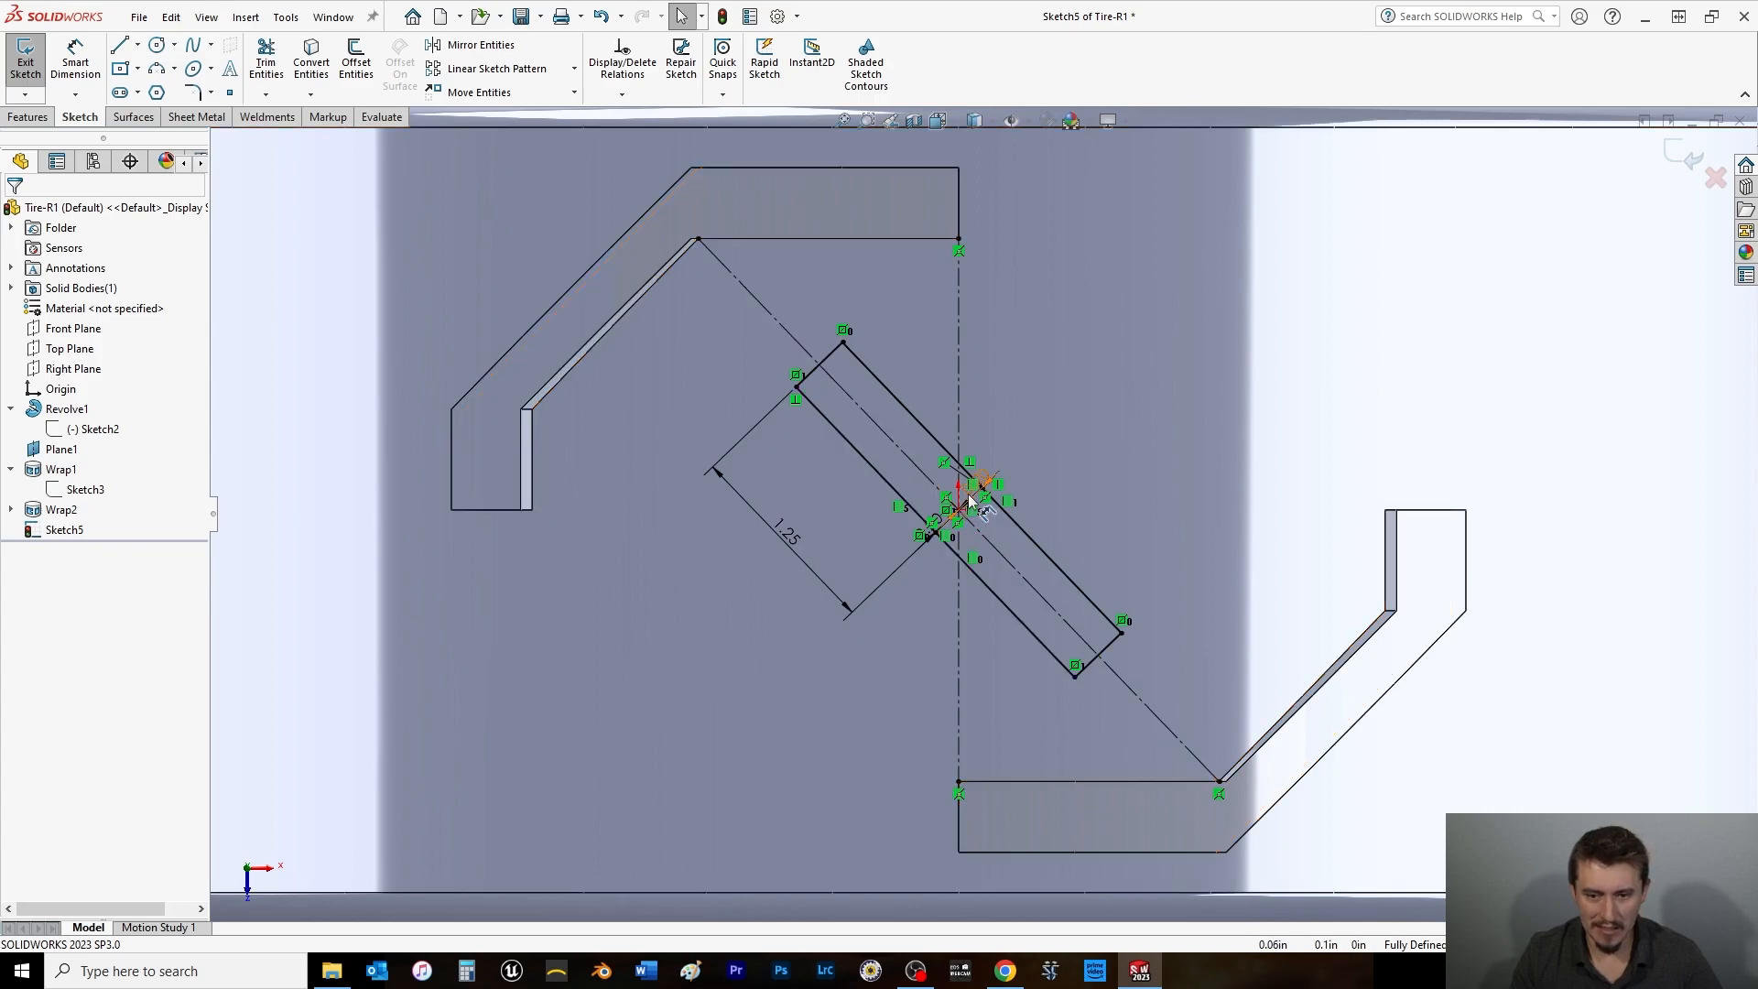
Exit the sketch and wrap the diagonal rectangle onto the tire's outer tread face as a 0.25 in emboss.
scroll(993, 497, down, 5)
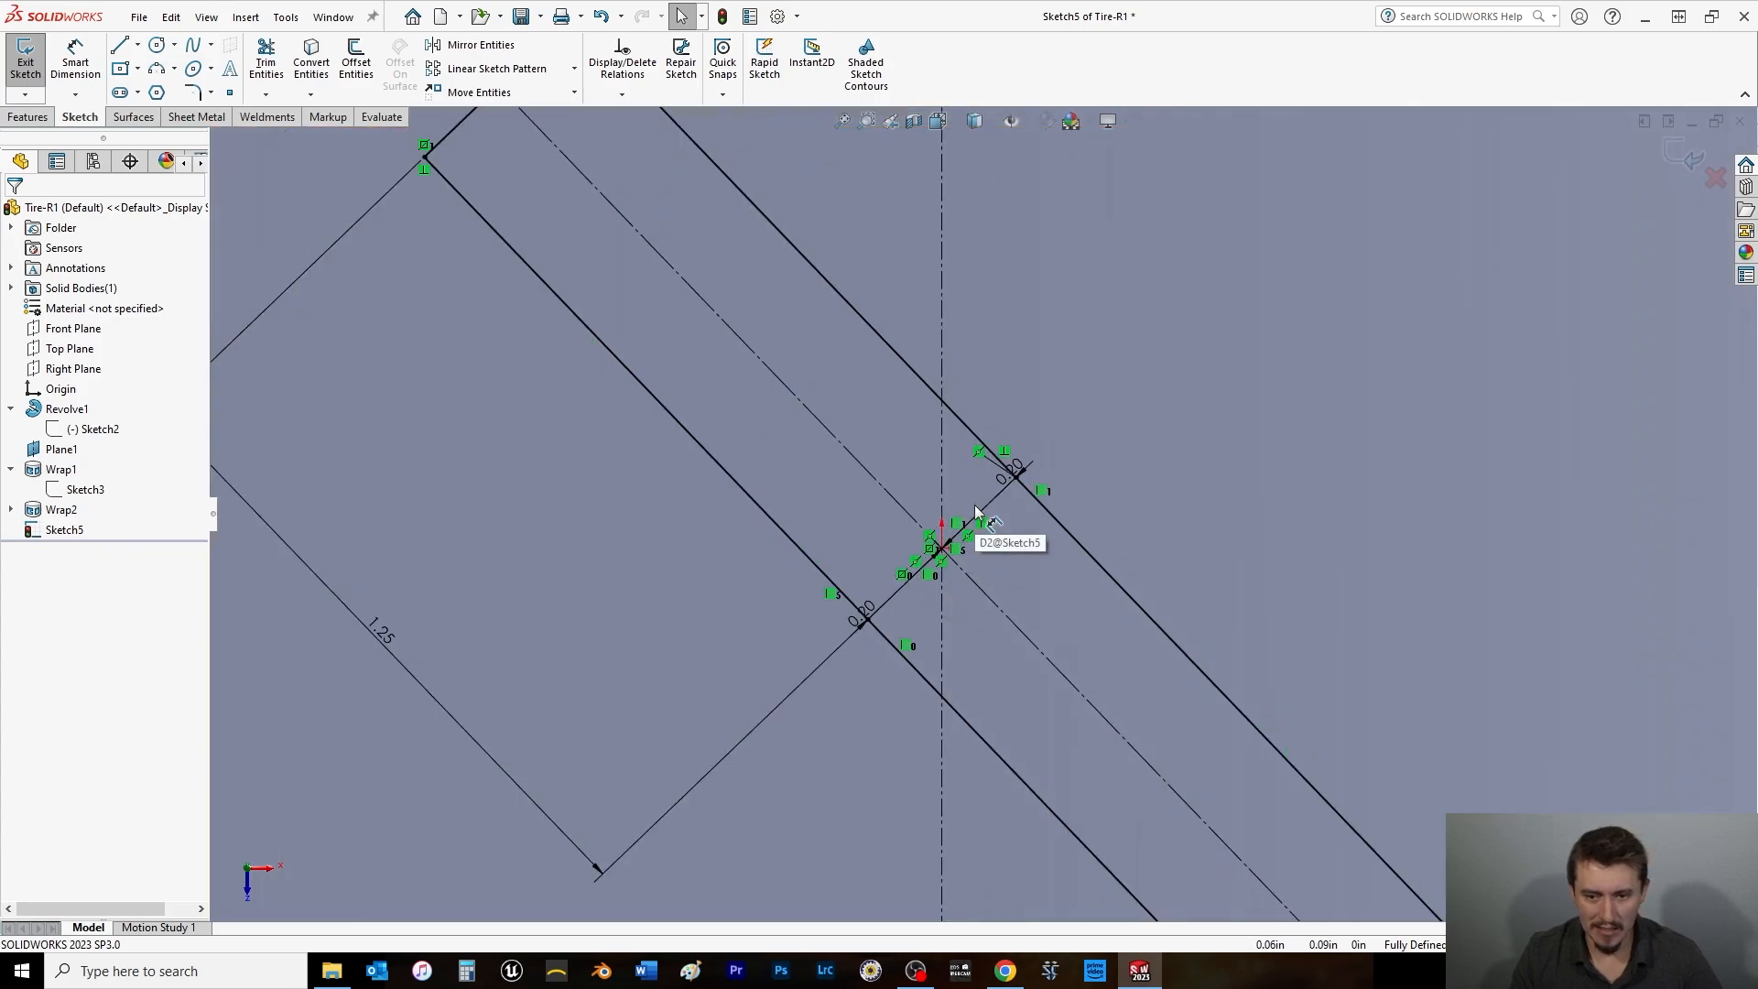
click(27, 117)
click(83, 117)
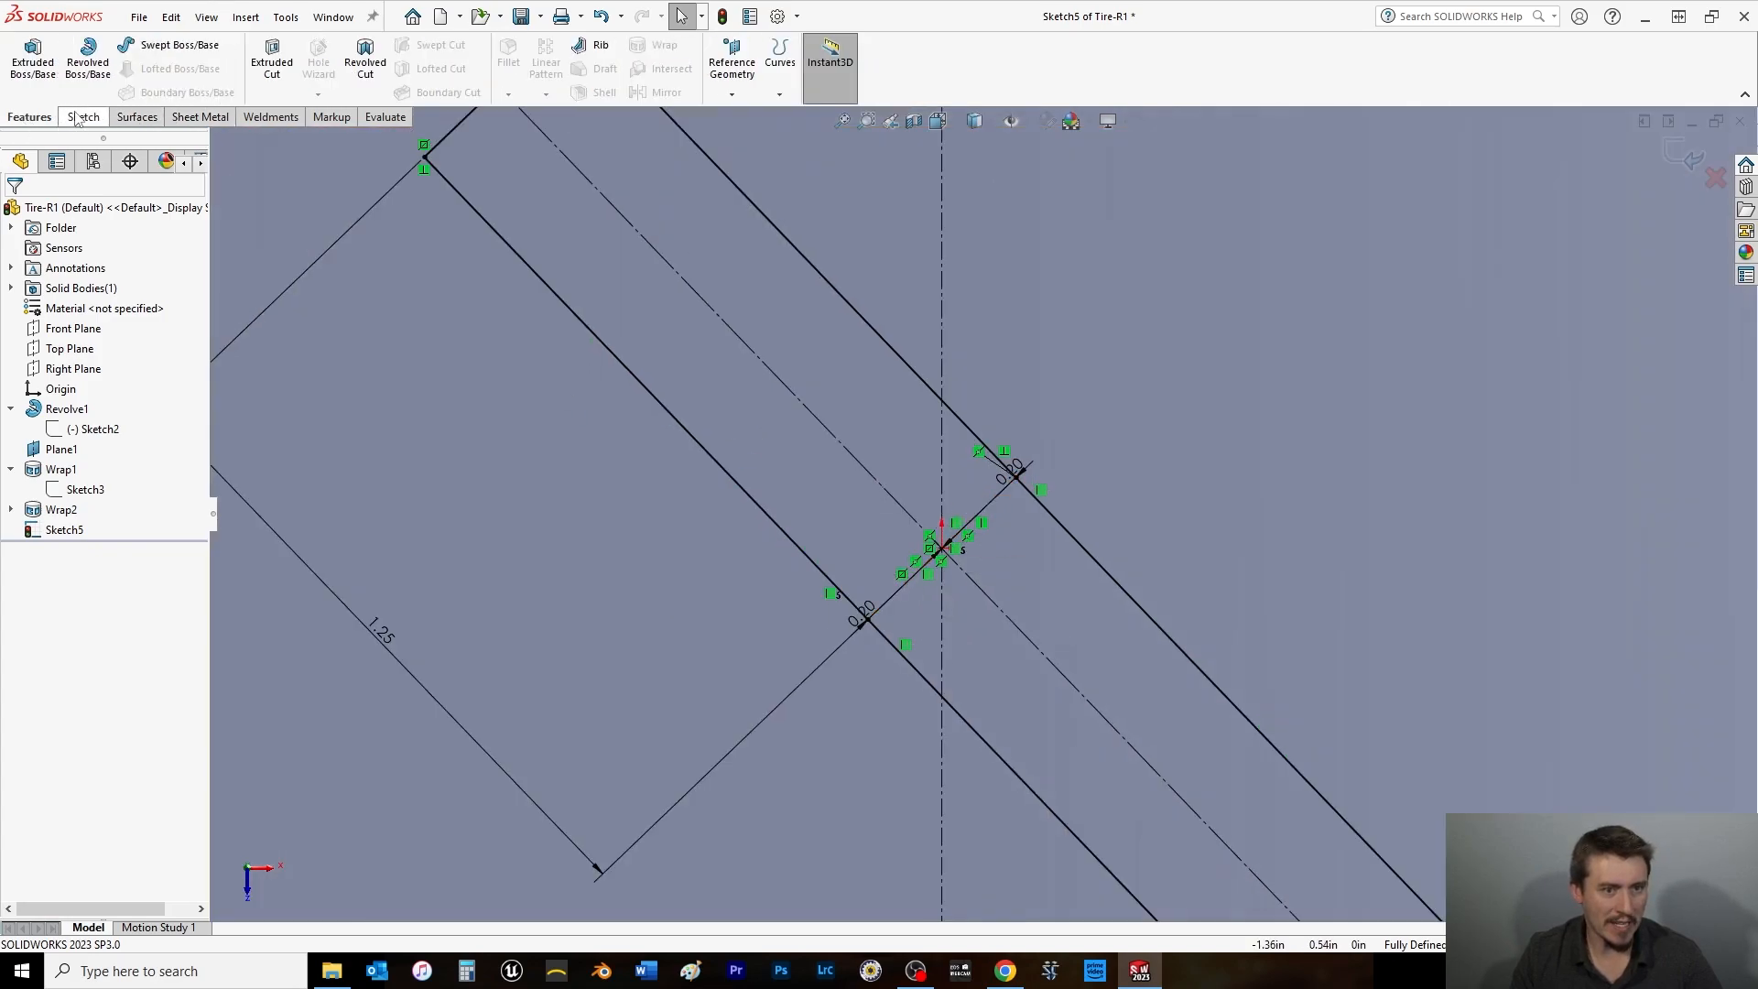
click(26, 57)
click(28, 118)
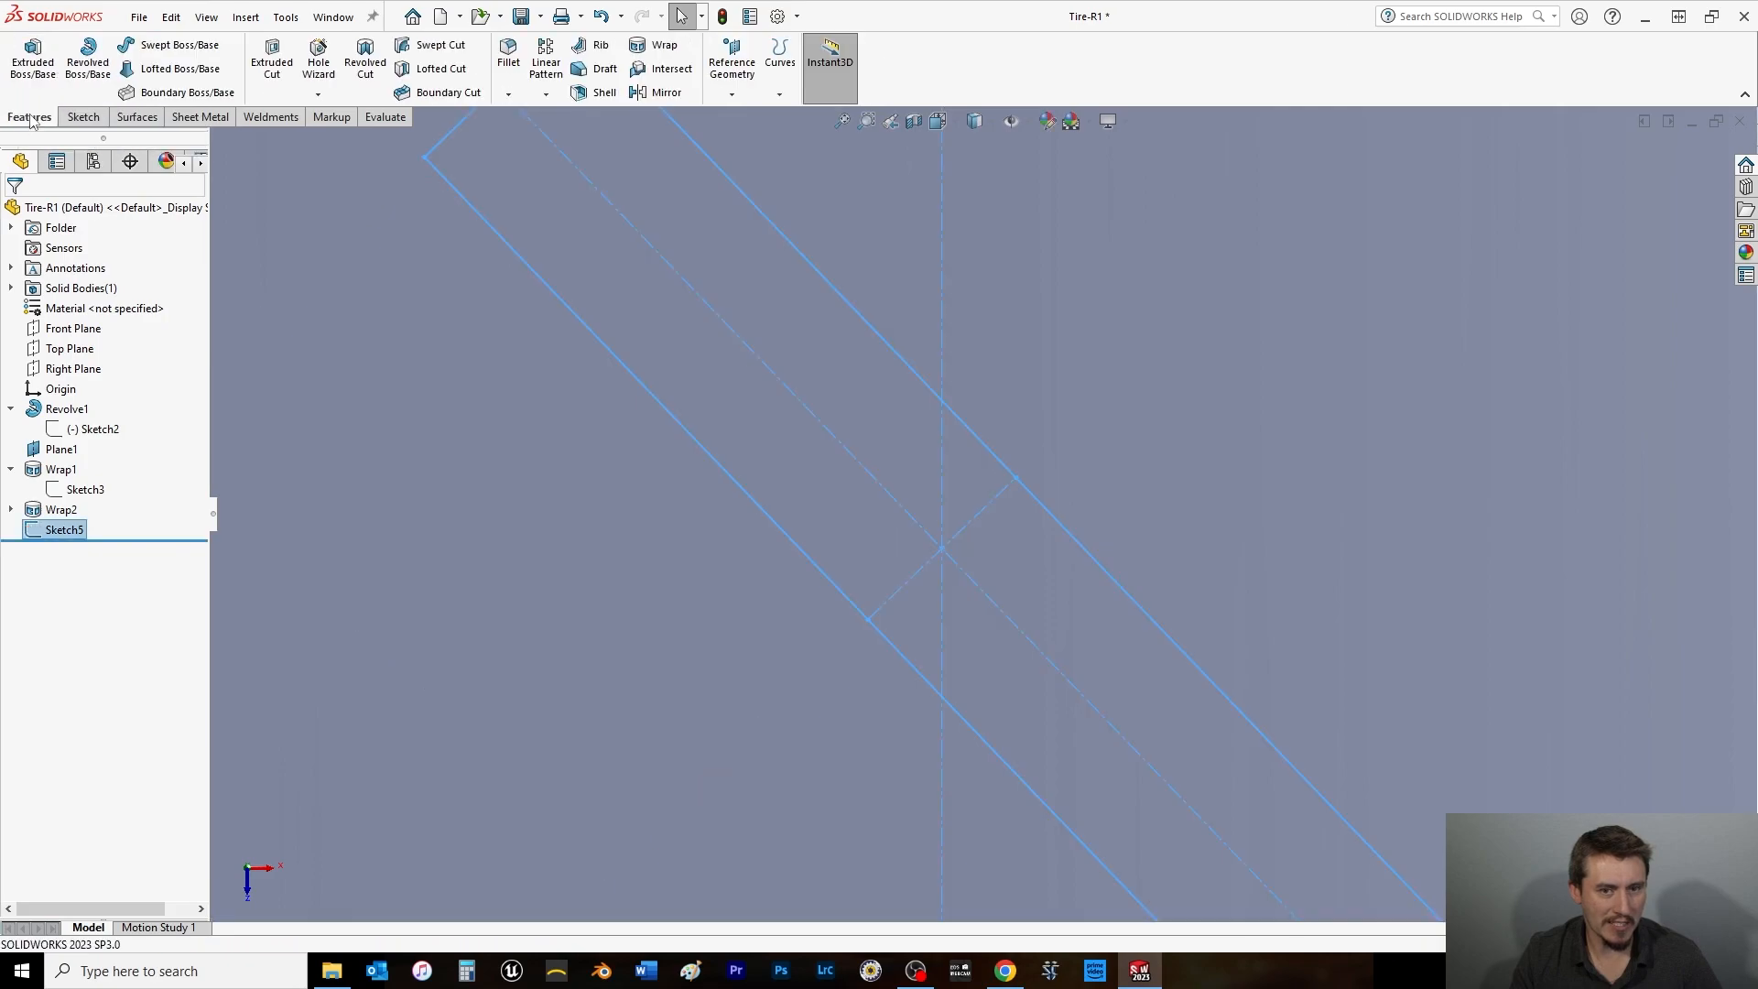
click(662, 46)
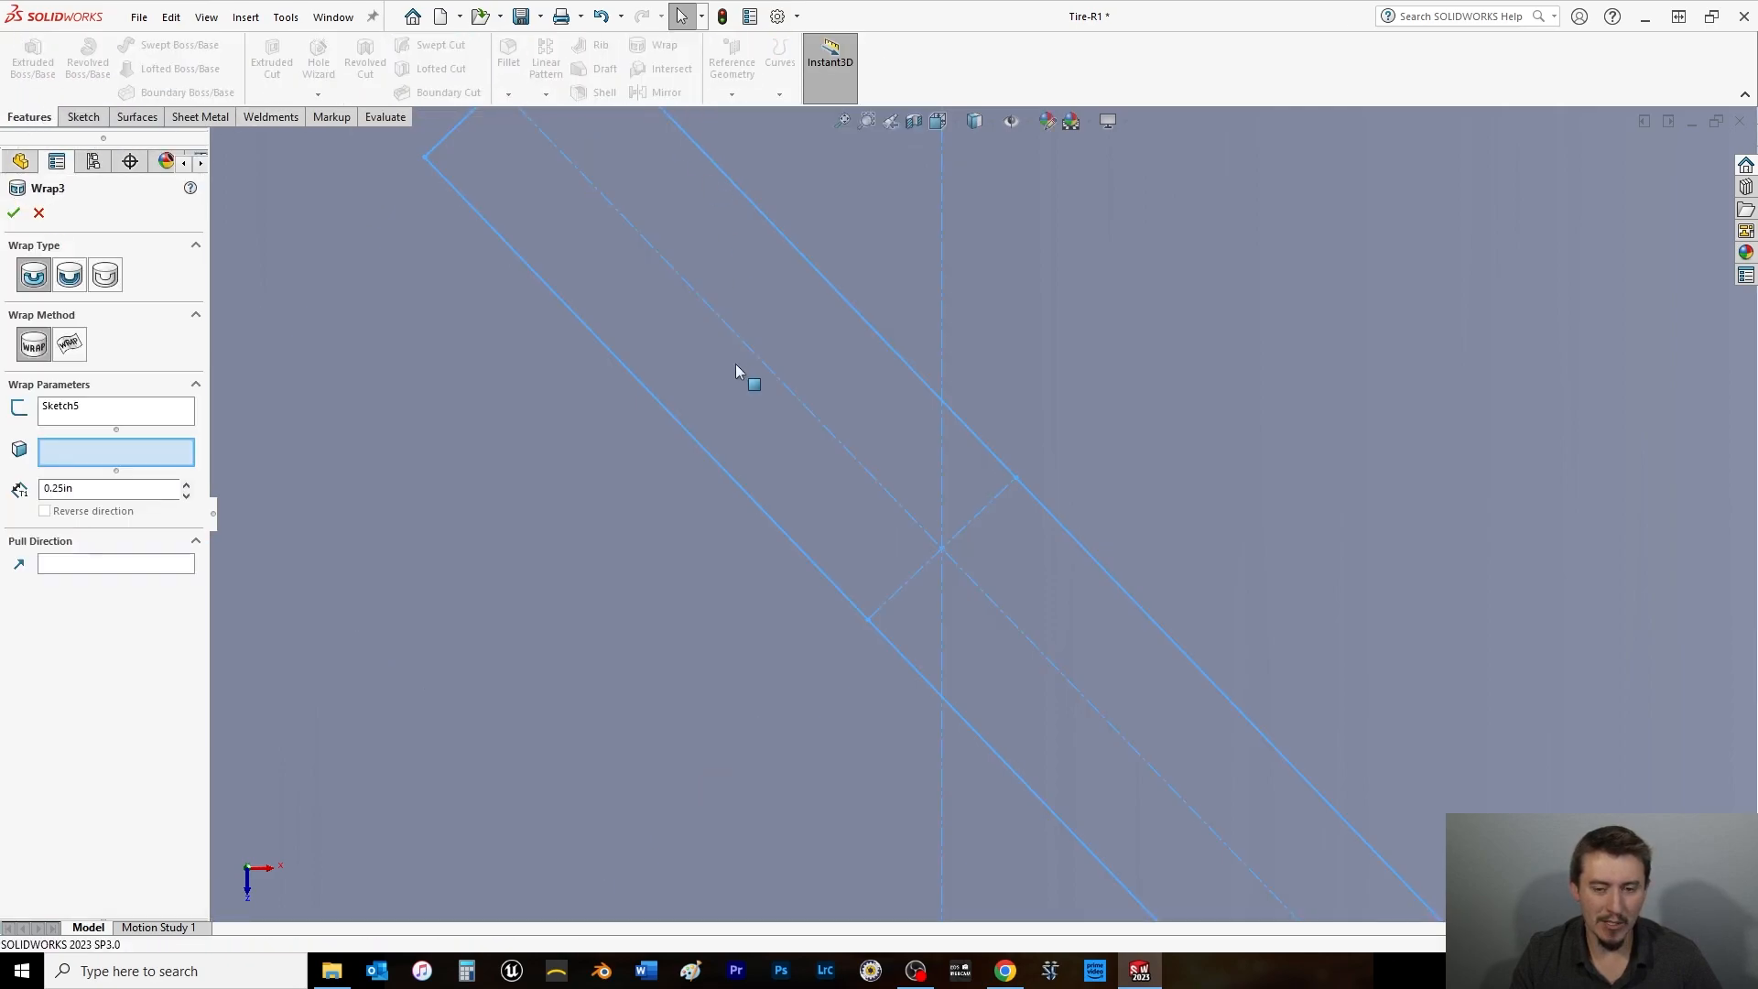
scroll(685, 503, up, 6)
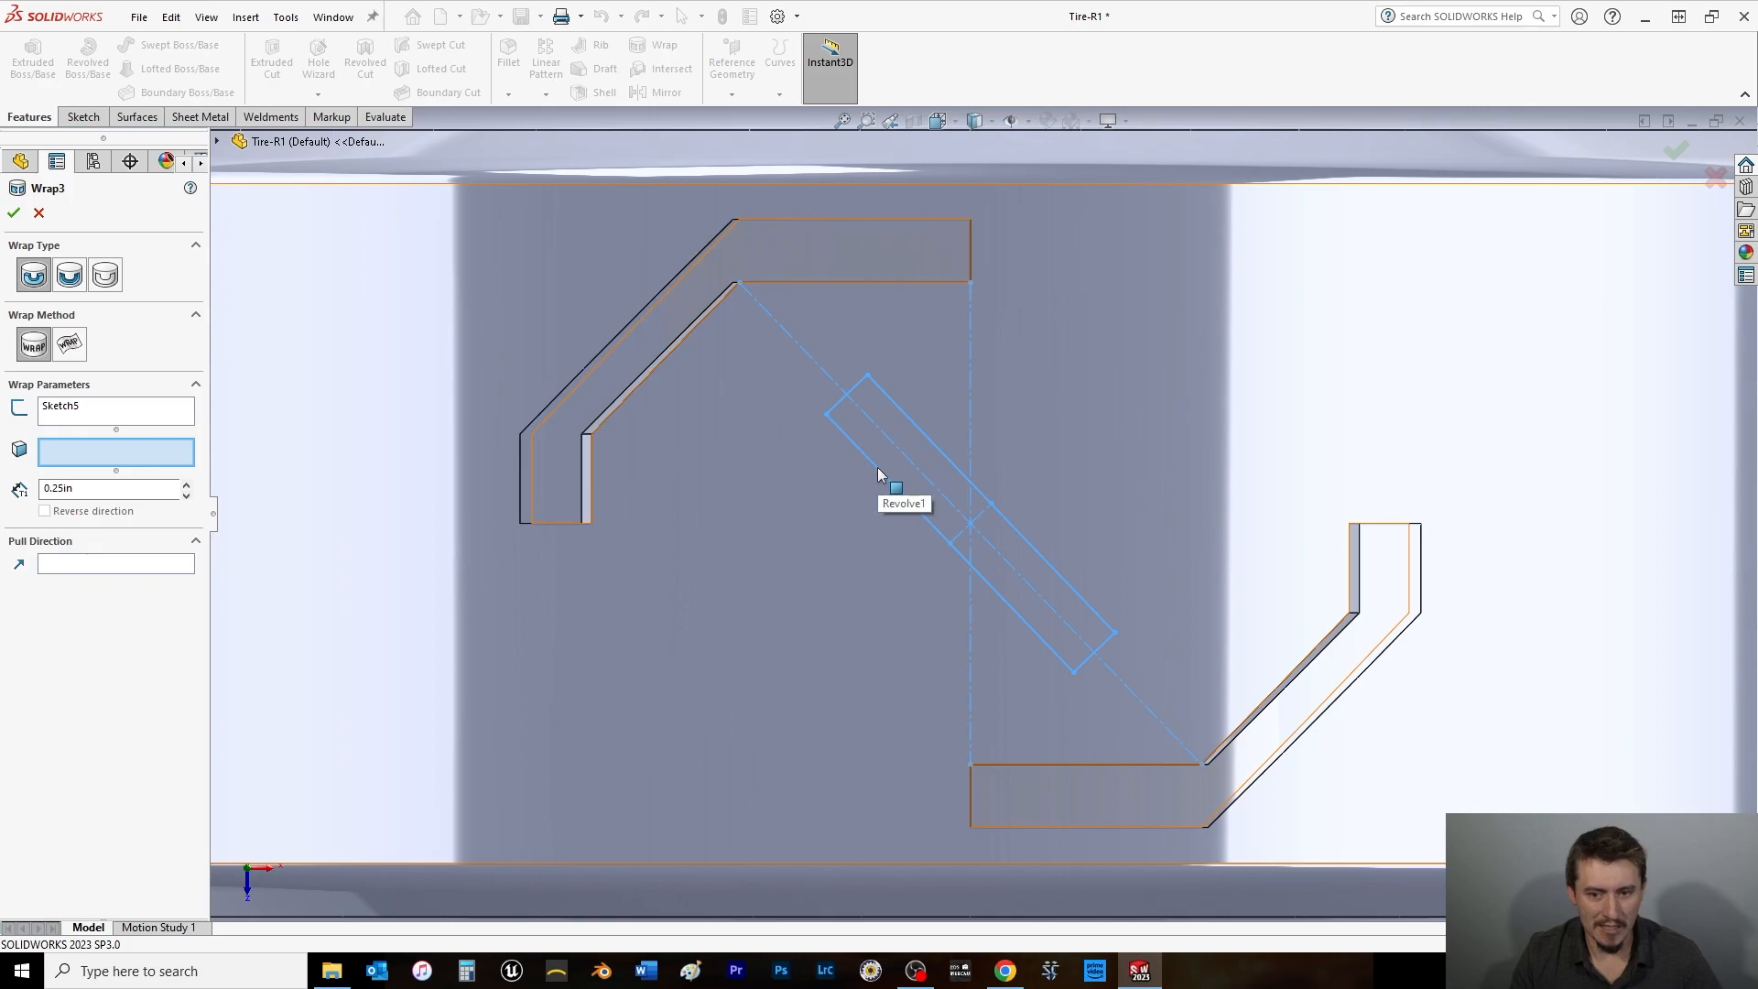
click(879, 476)
mouse_move(843, 508)
middle_down()
mouse_move(843, 173)
mouse_move(913, 101)
mouse_move(834, 224)
middle_up()
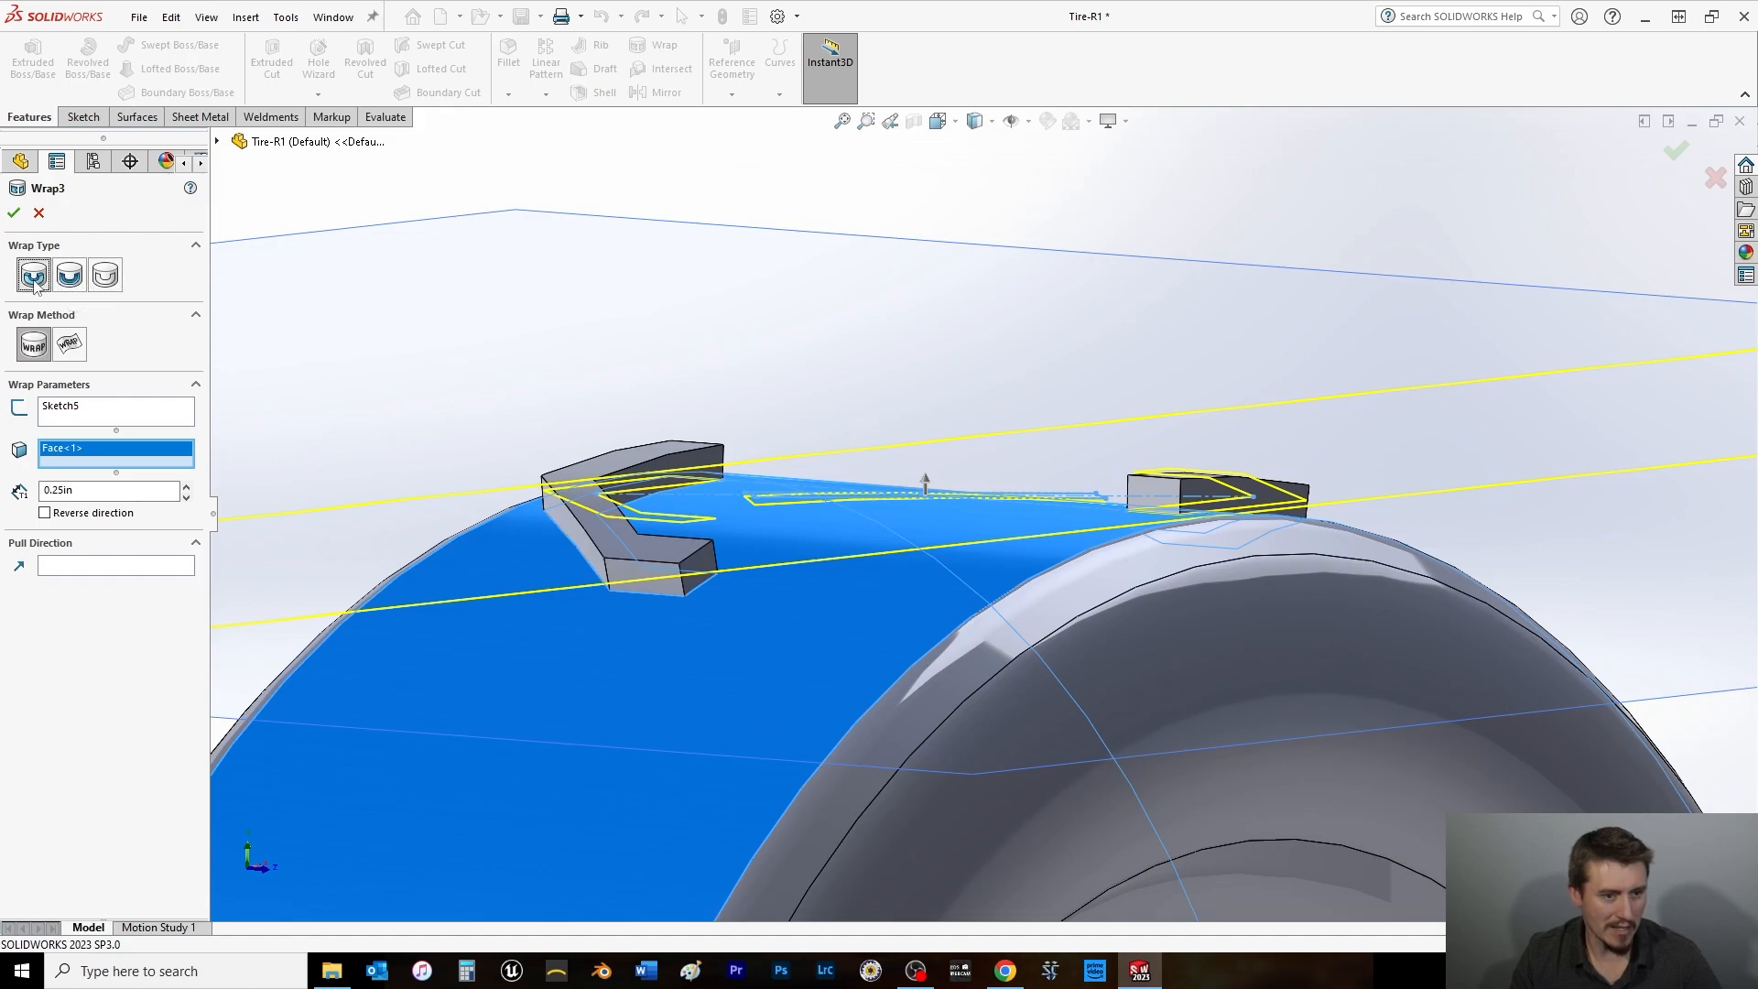
click(14, 212)
Hide the reference plane Plane1 above the tire.
scroll(836, 392, up, 5)
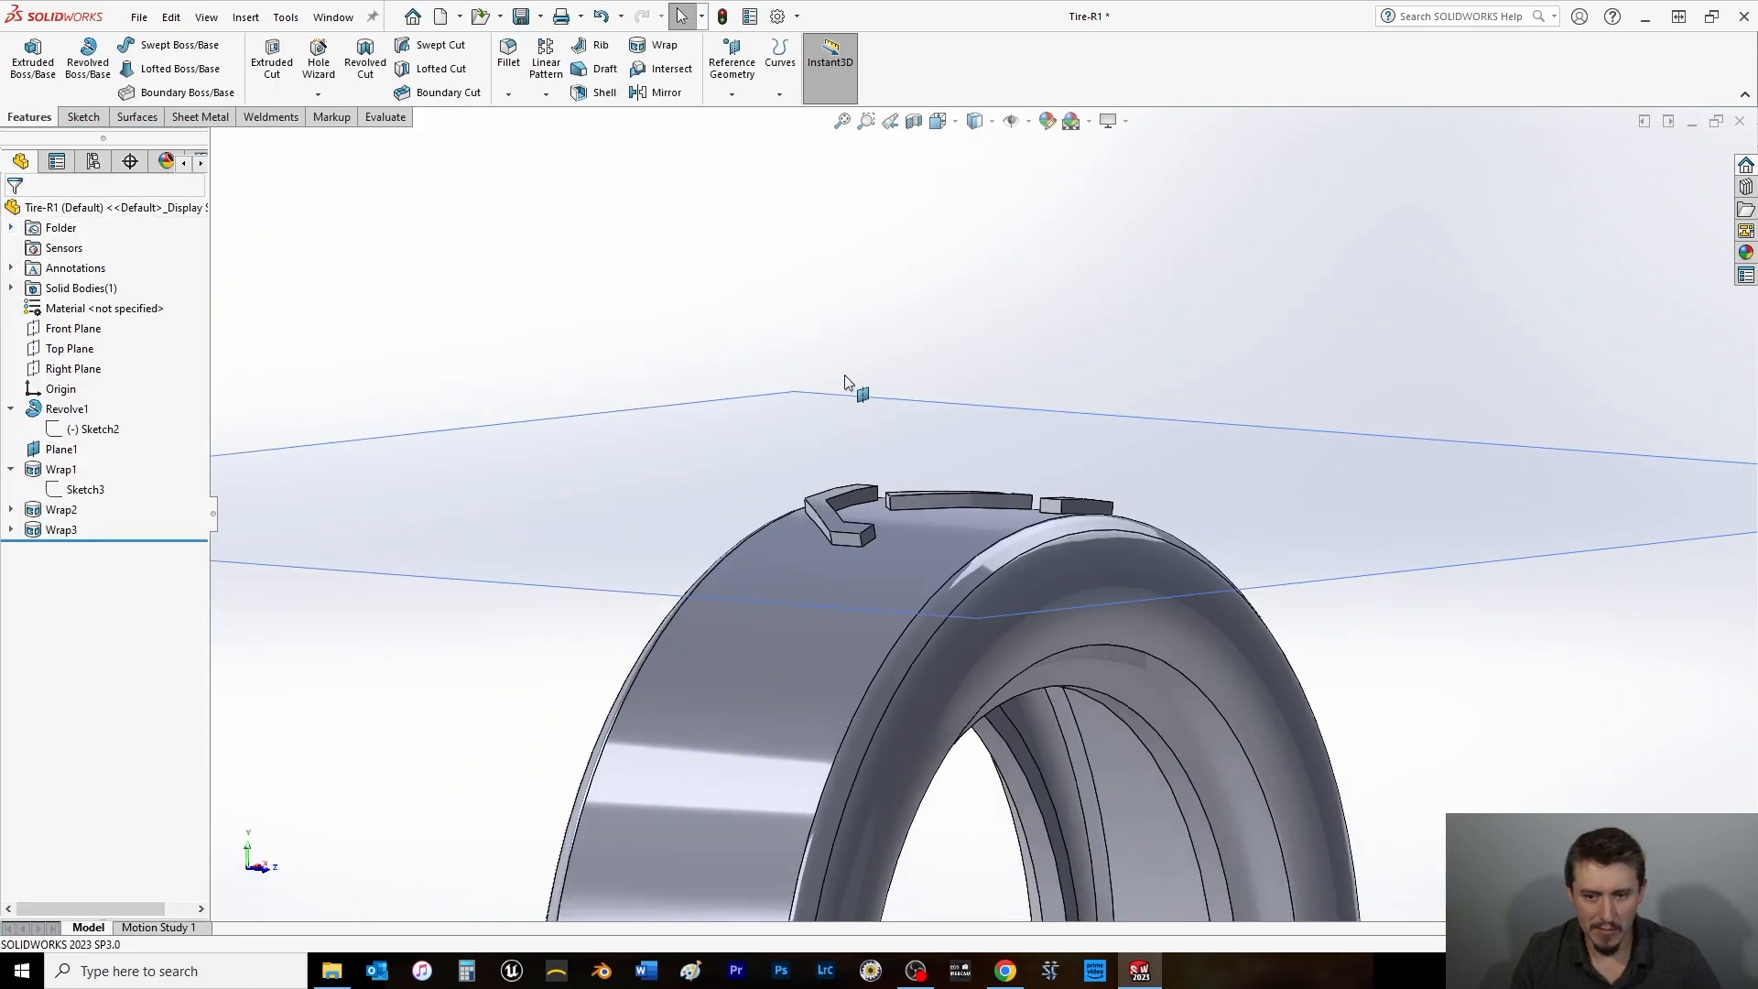
middle_drag(1103, 372, 1065, 549)
scroll(1065, 547, up, 3)
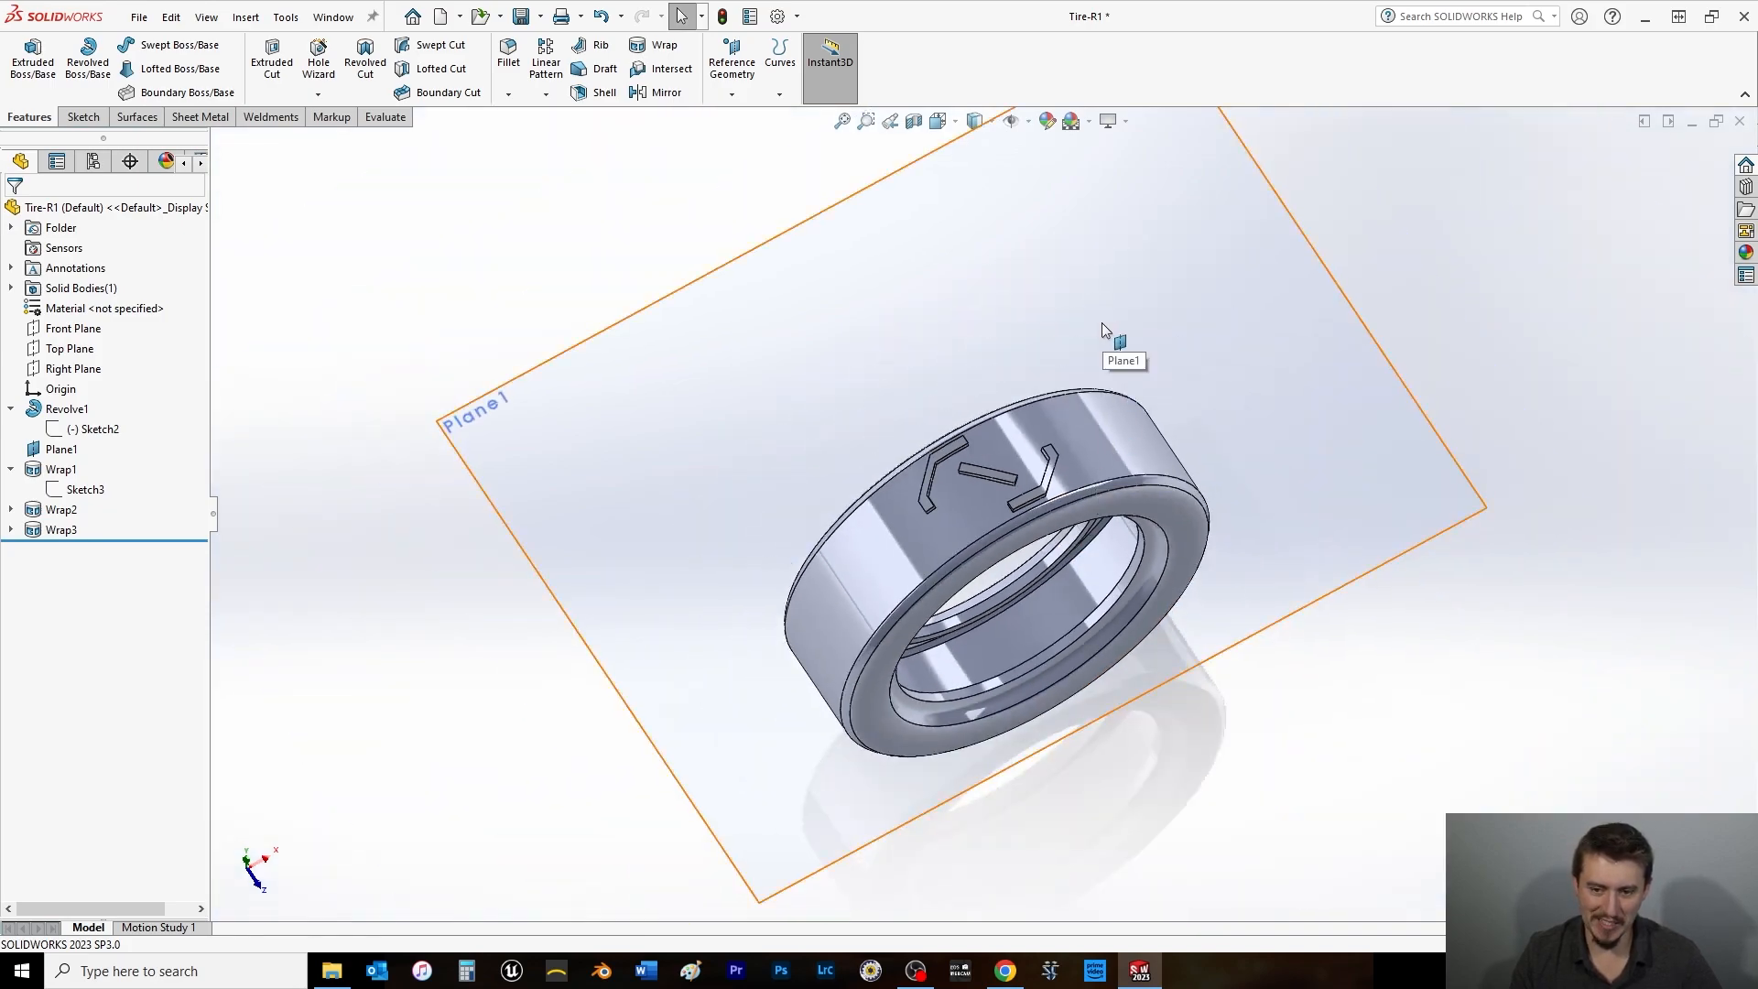
right_click(1022, 327)
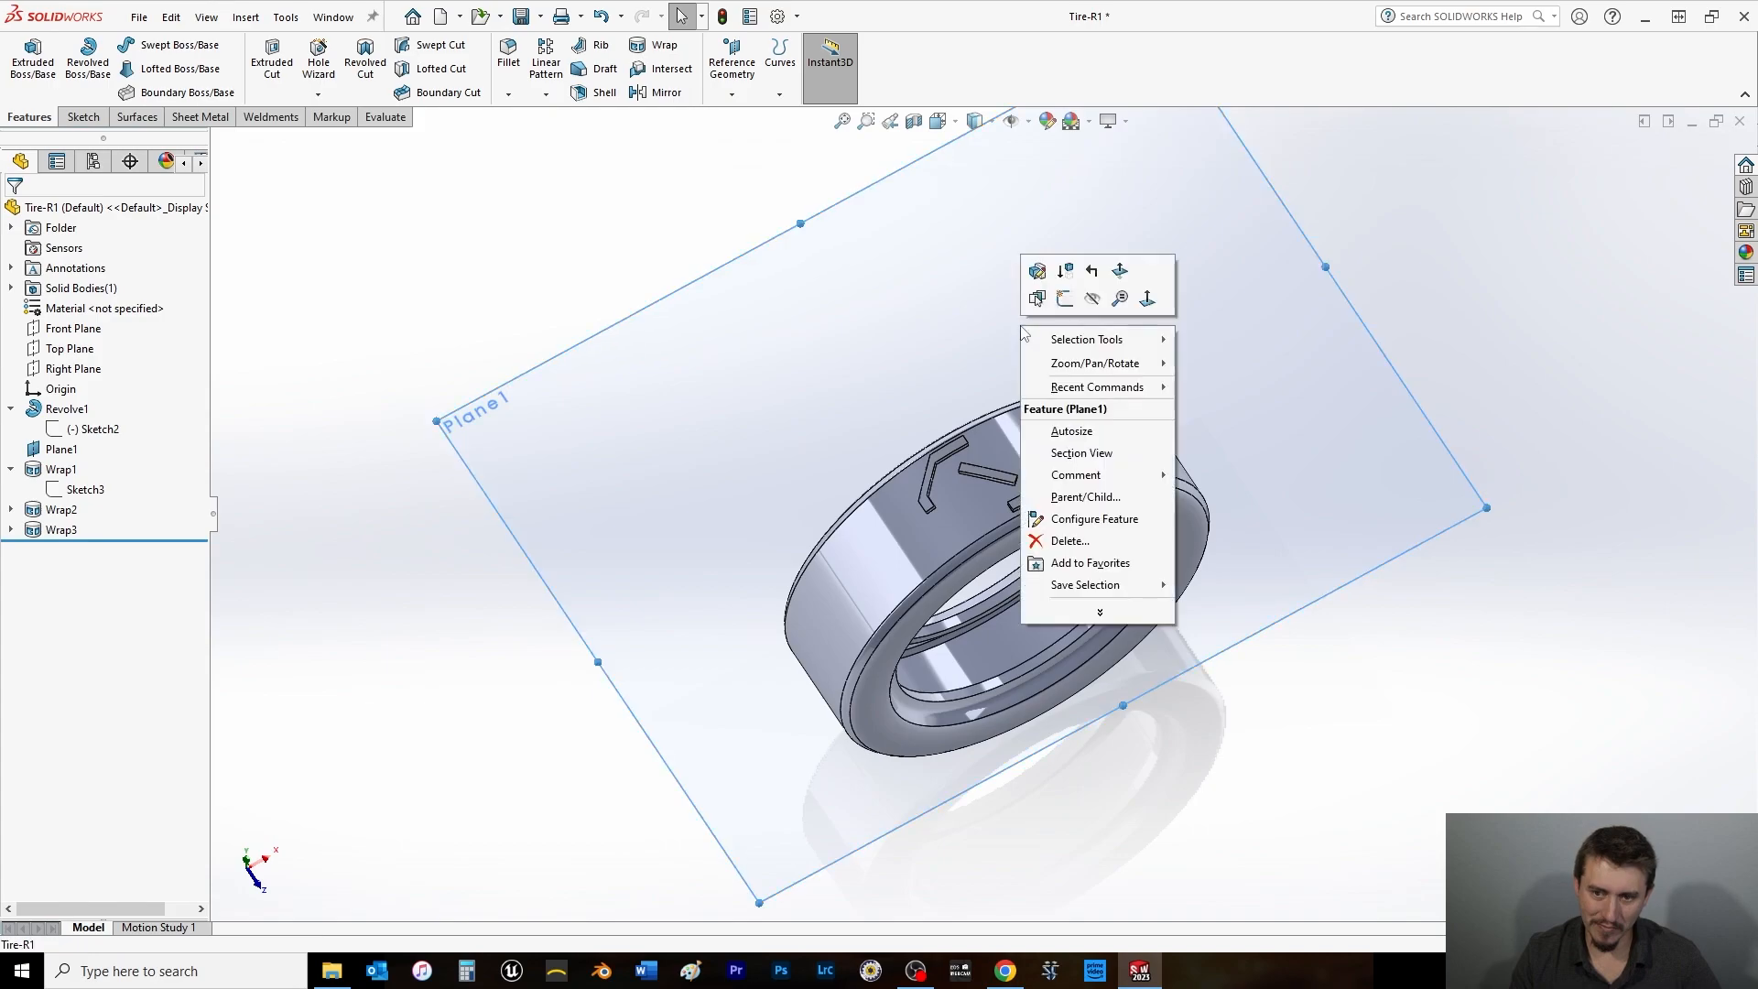
click(1087, 294)
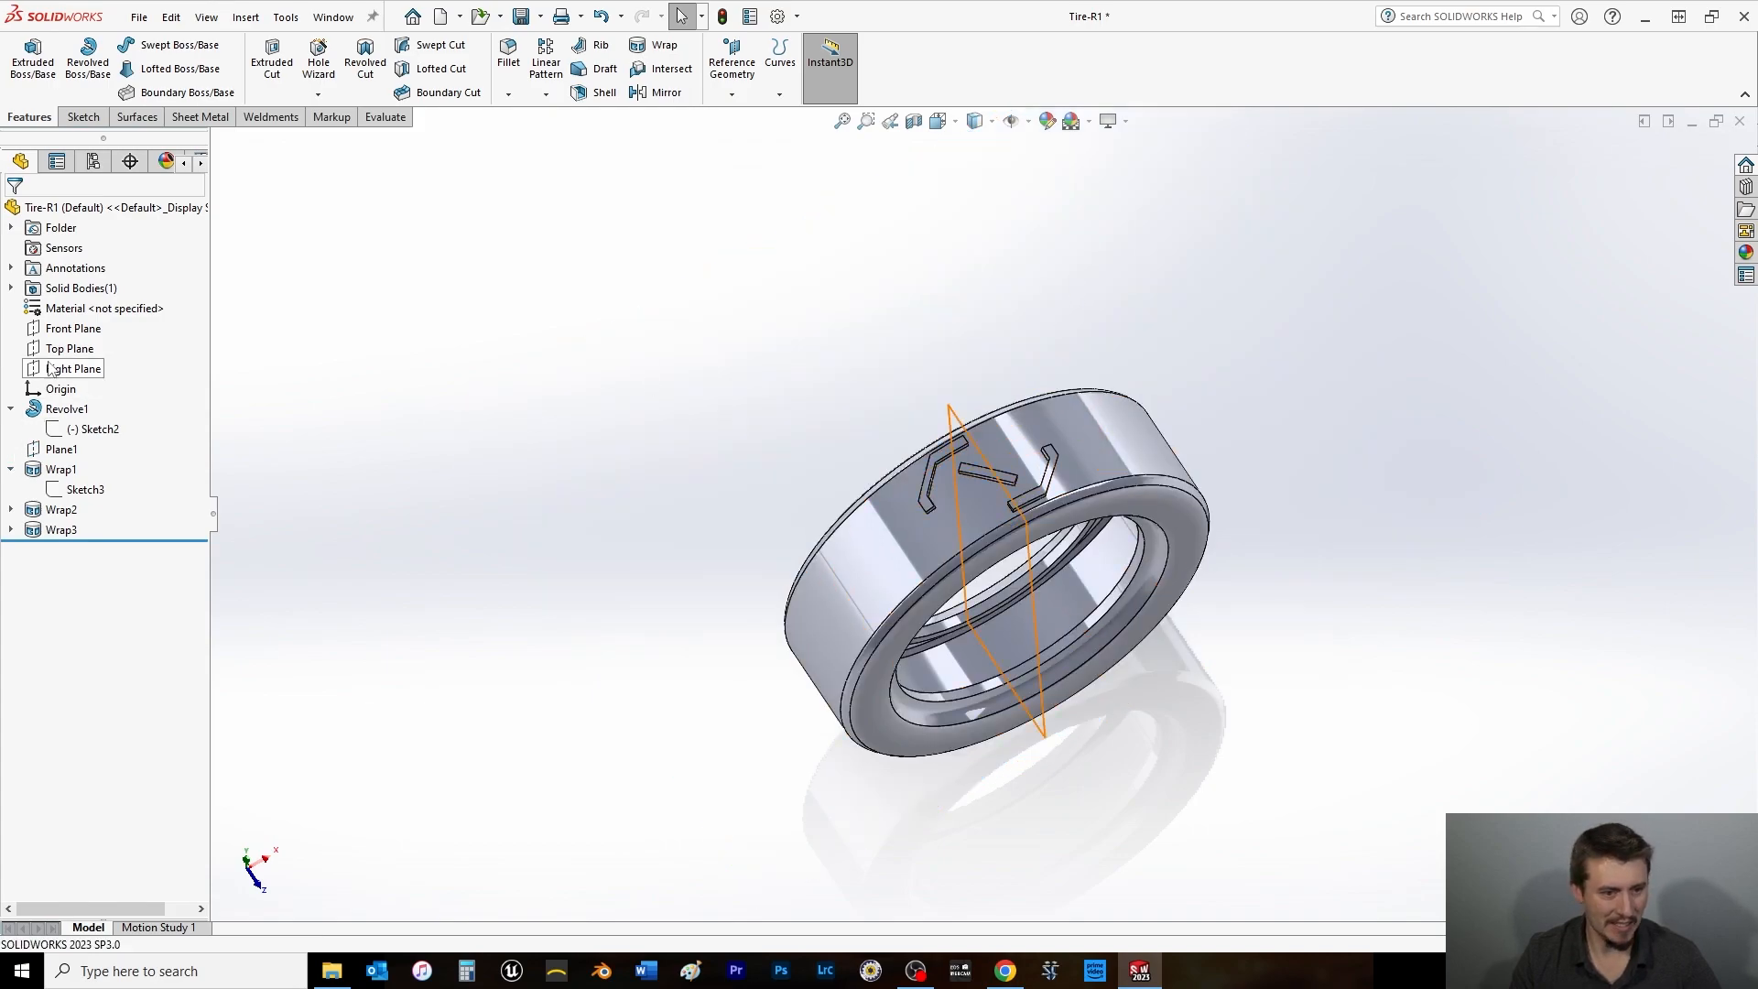
Open a new sketch on the Top Plane.
click(72, 328)
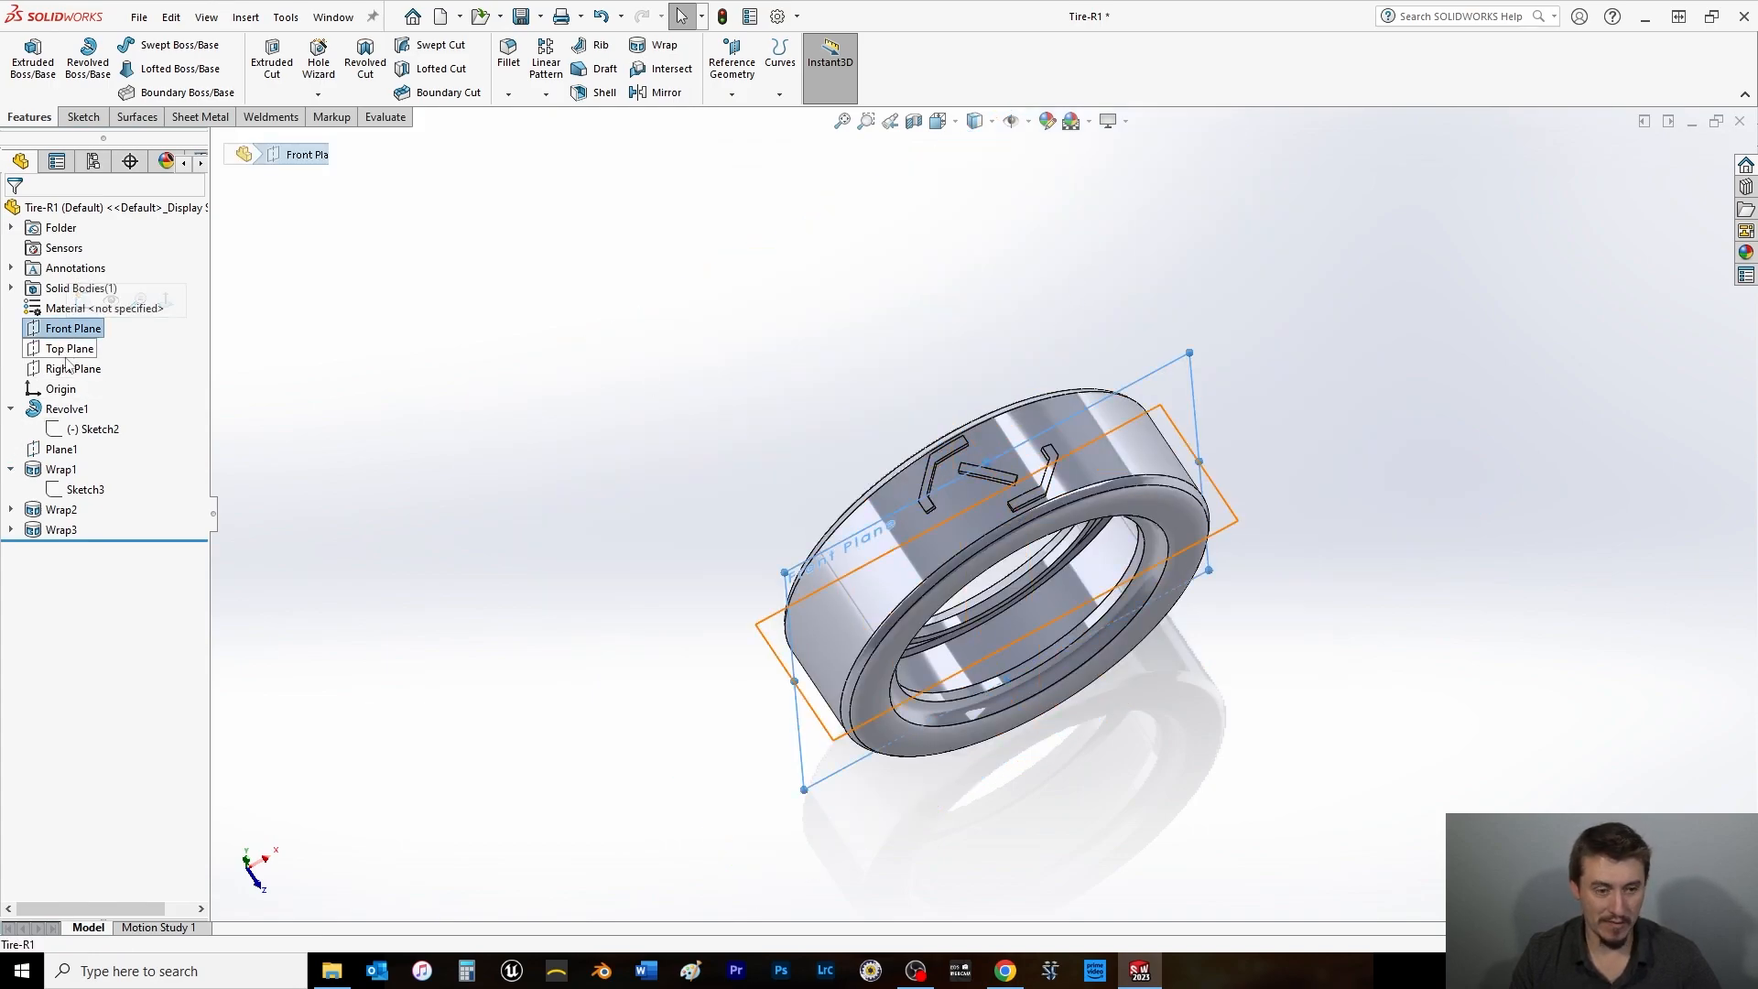
click(70, 348)
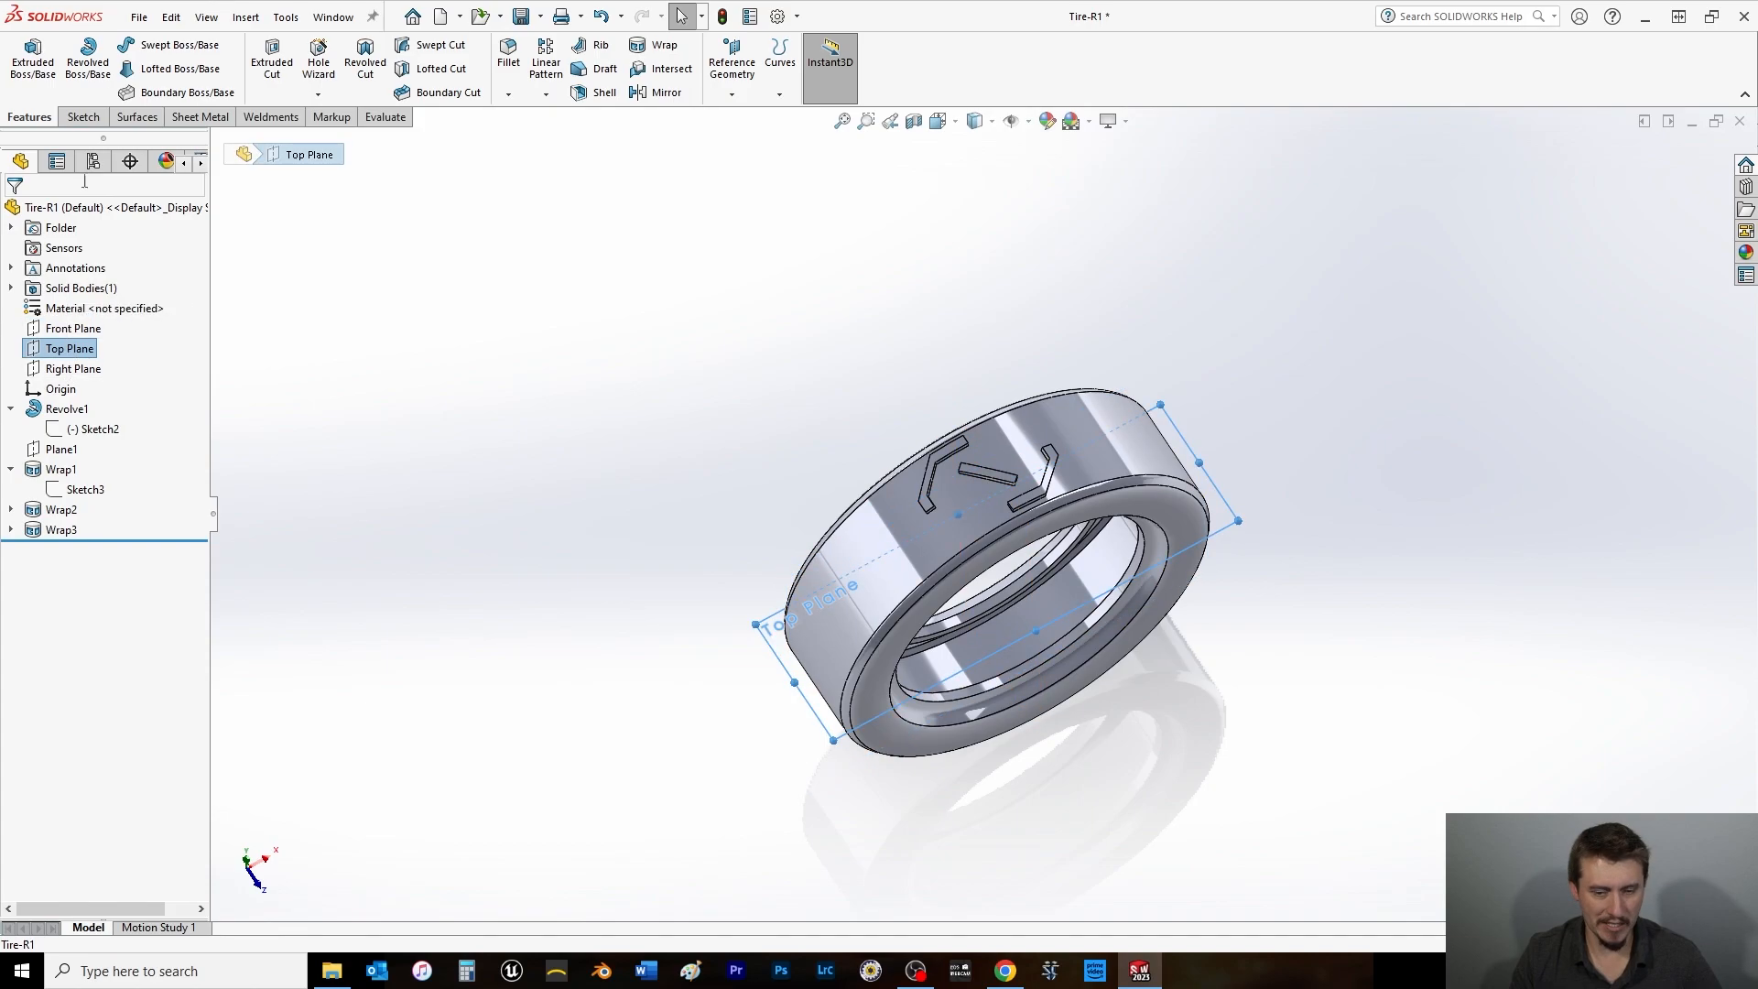
click(80, 117)
click(26, 60)
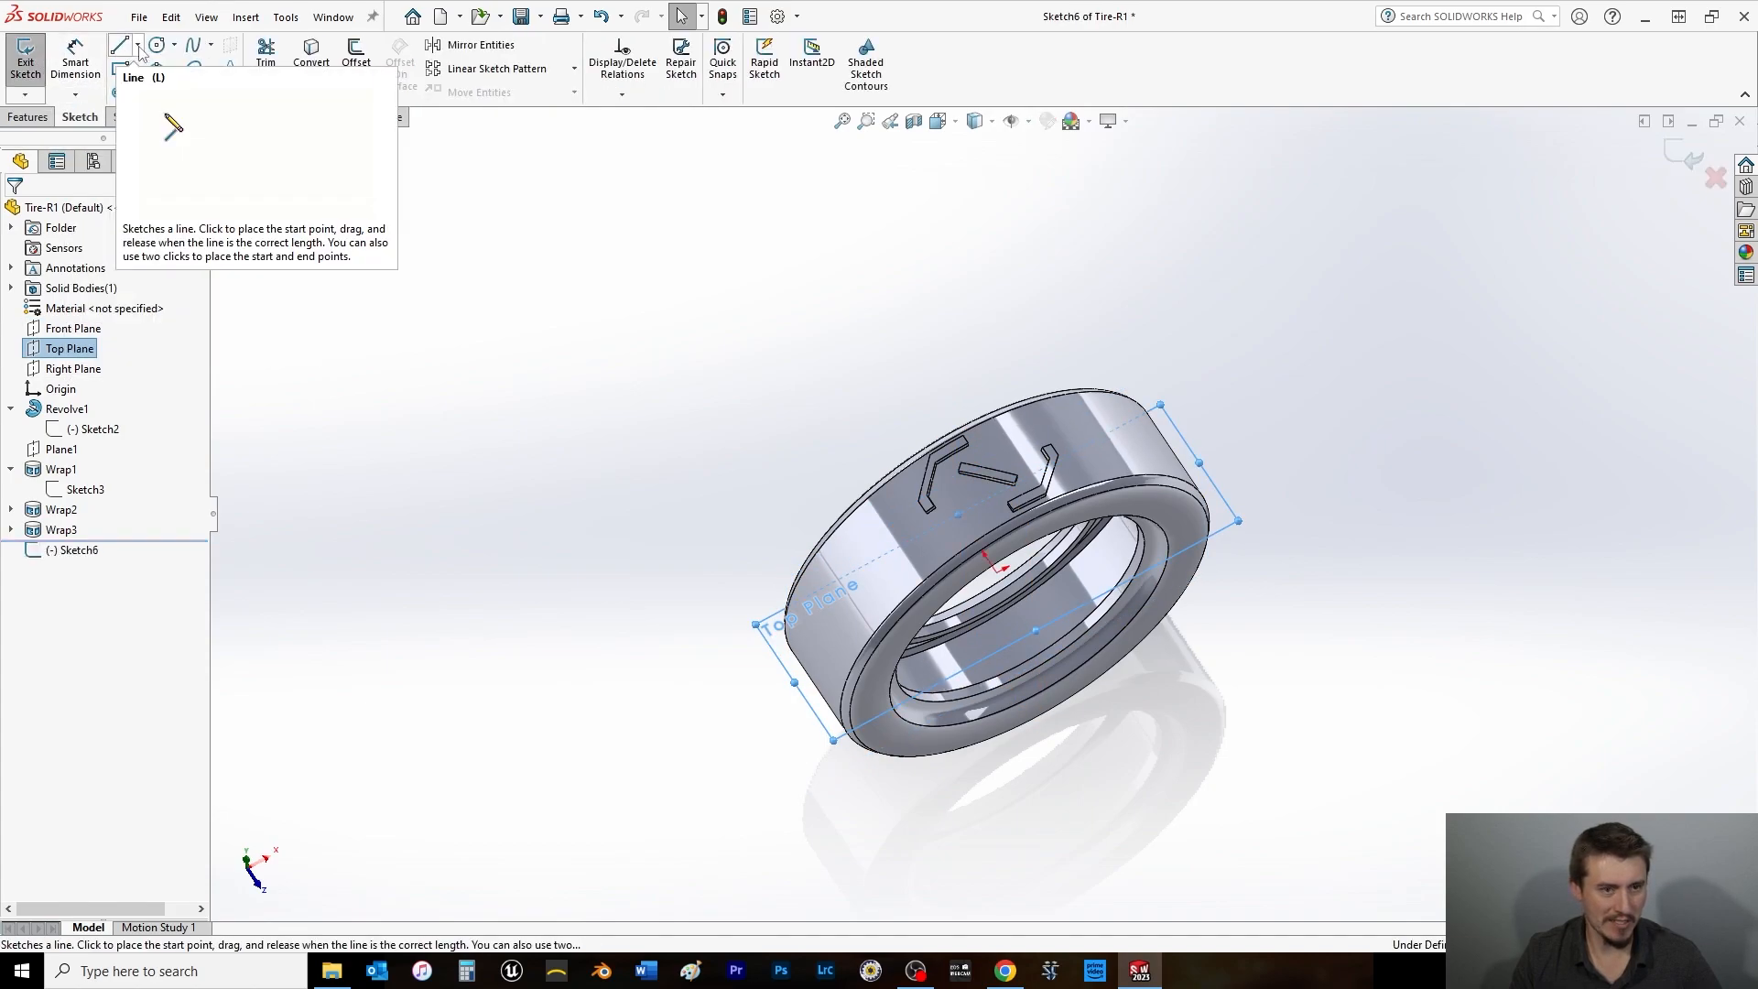
Draw a vertical centerline about 11.75 in long from the origin along the tire's rotation axis and exit the sketch.
click(137, 45)
click(161, 89)
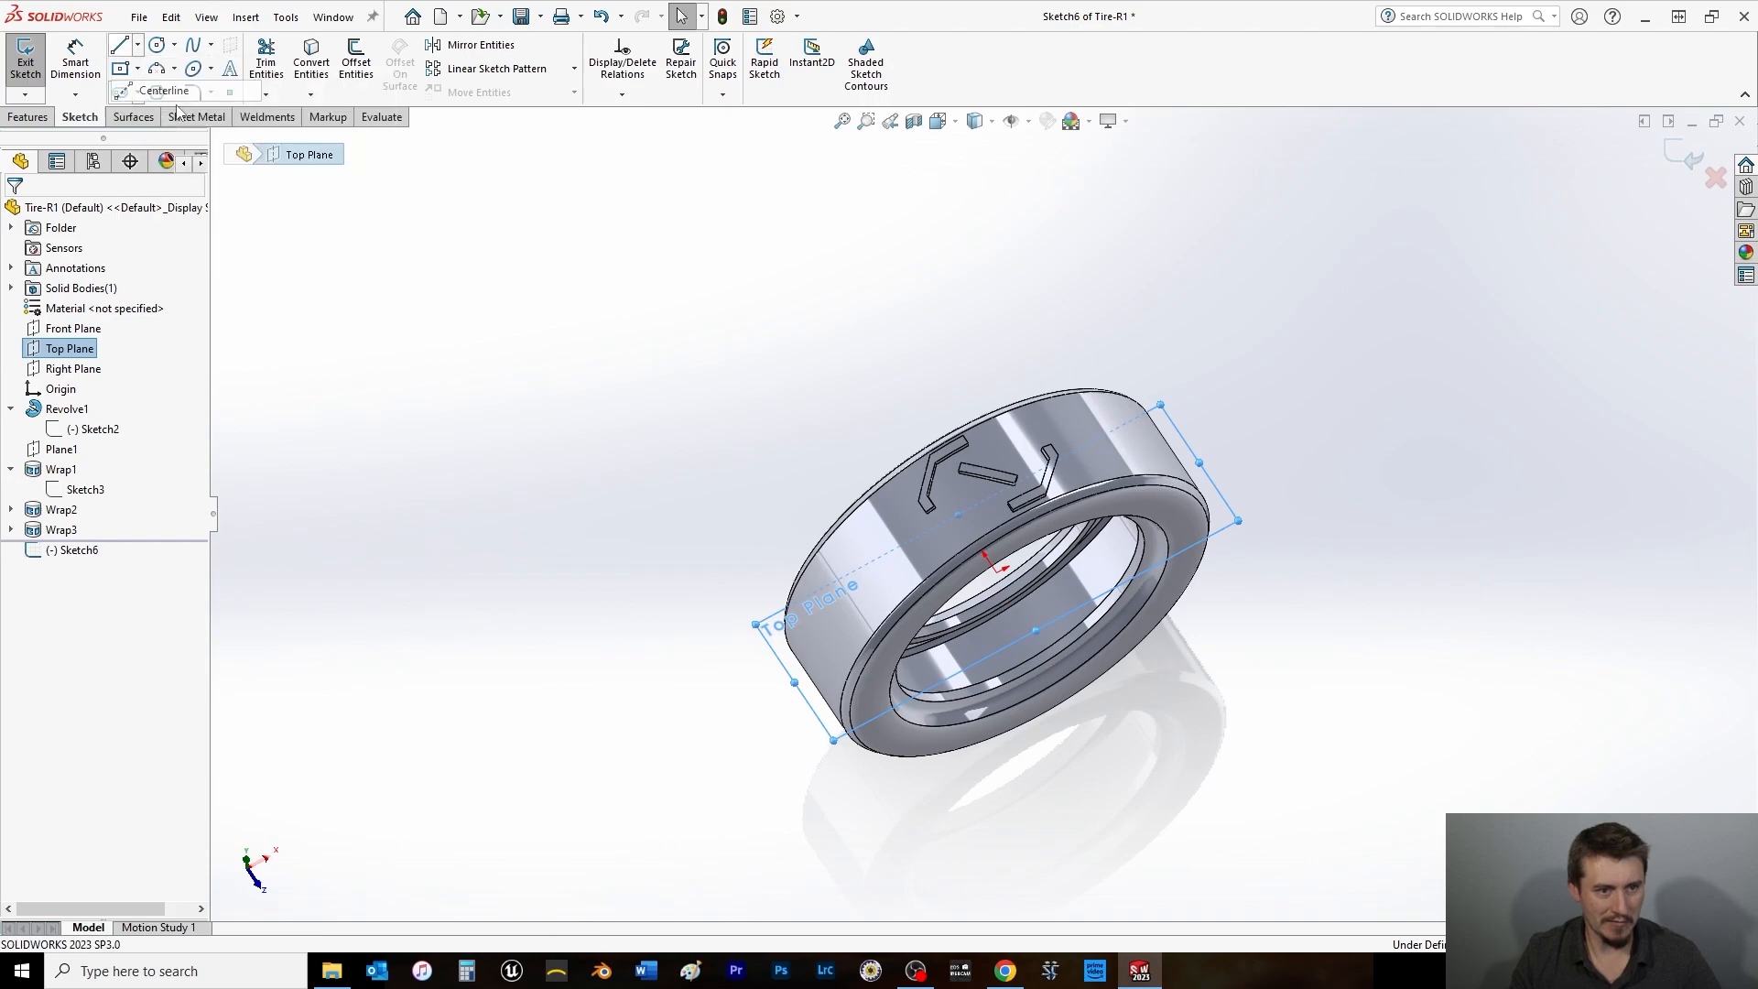
click(987, 555)
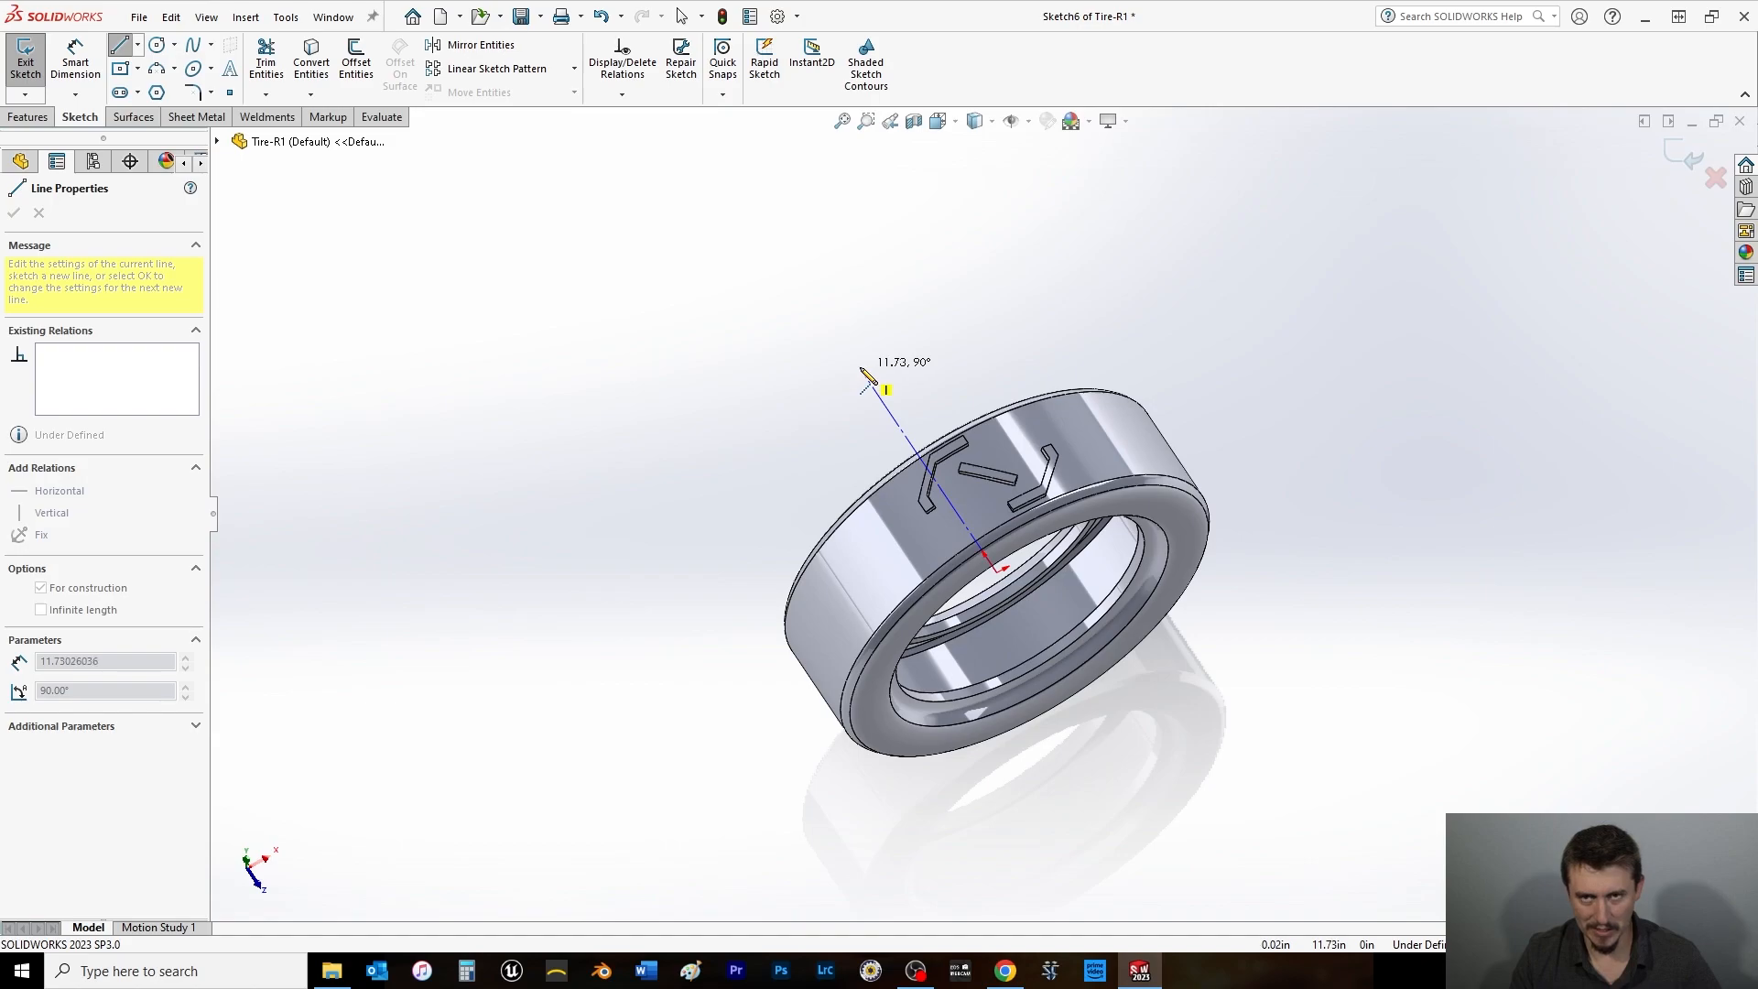
click(859, 367)
right_click(683, 375)
click(719, 403)
key(ctrl+5)
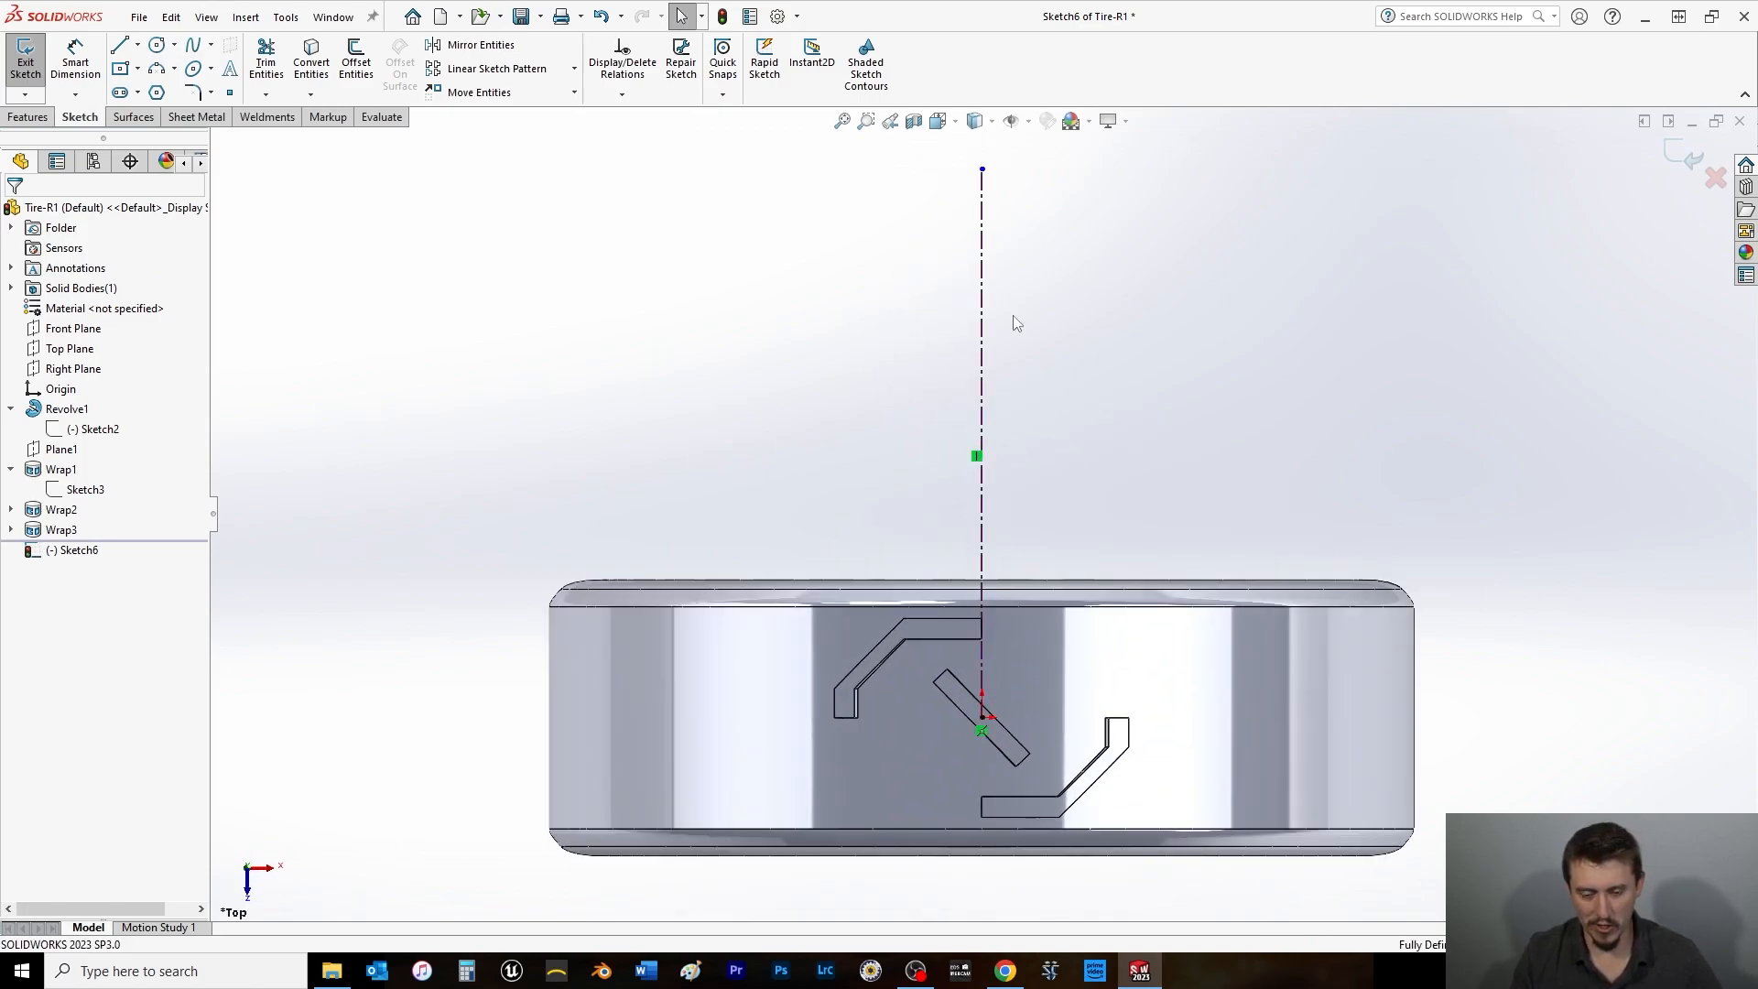
key(z)
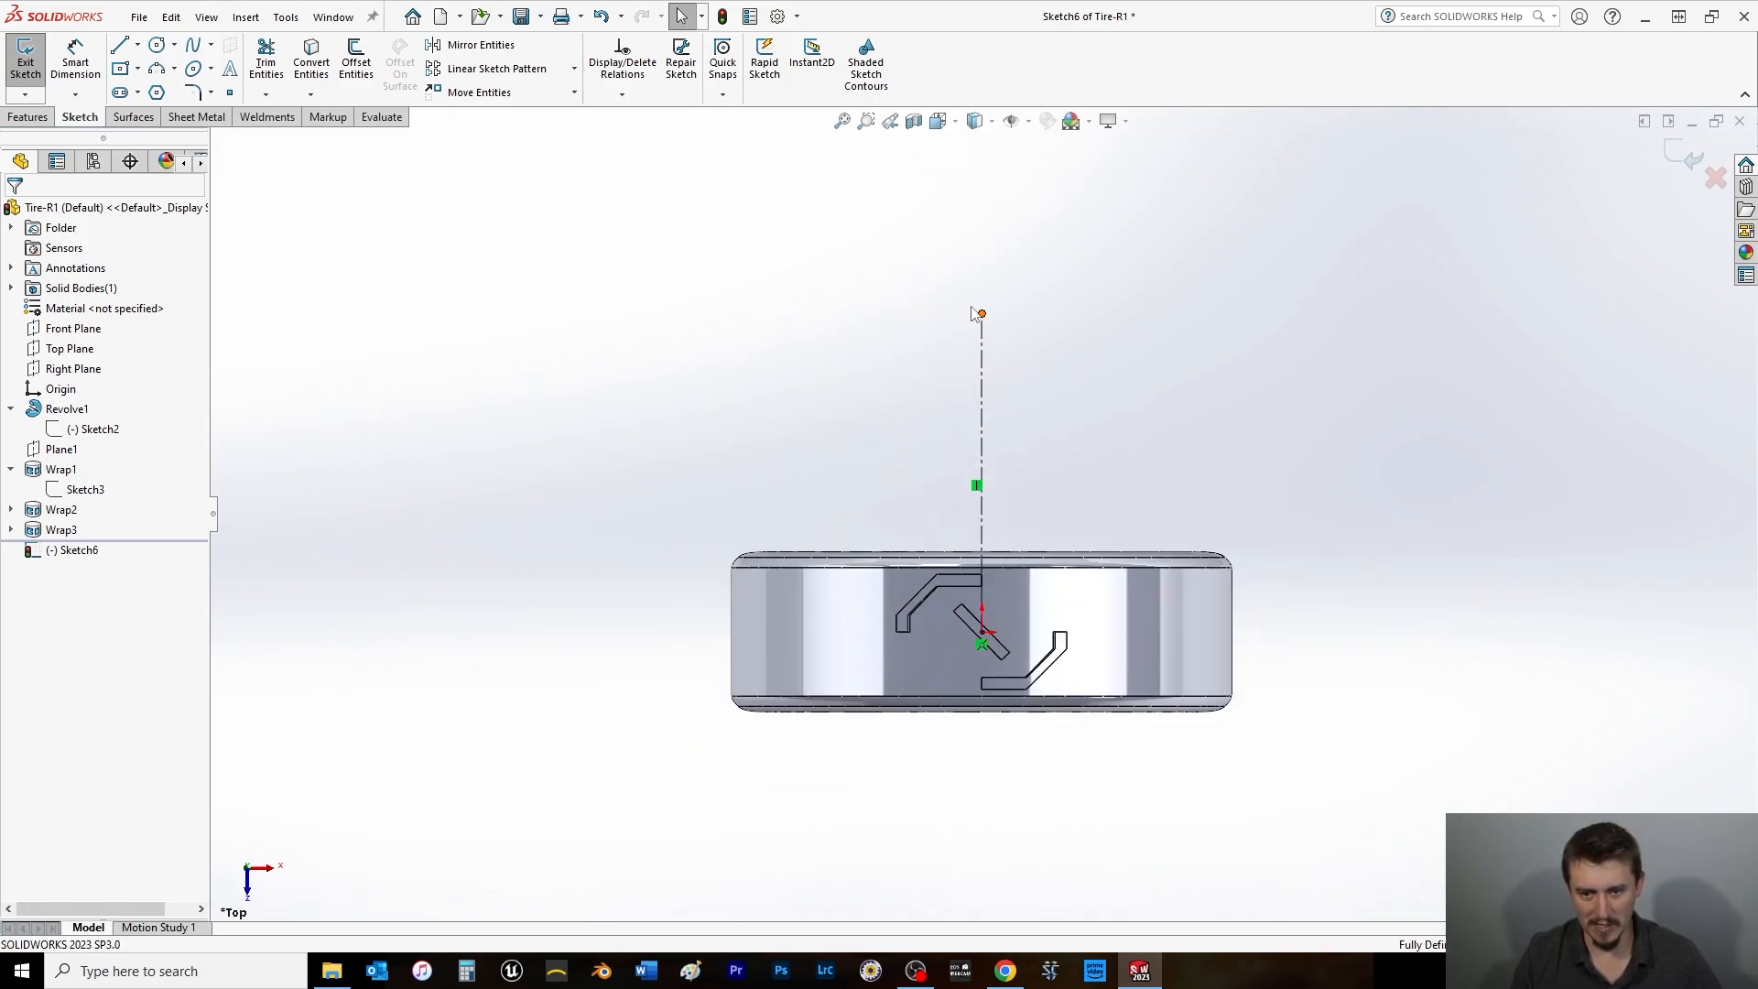
click(27, 117)
click(83, 117)
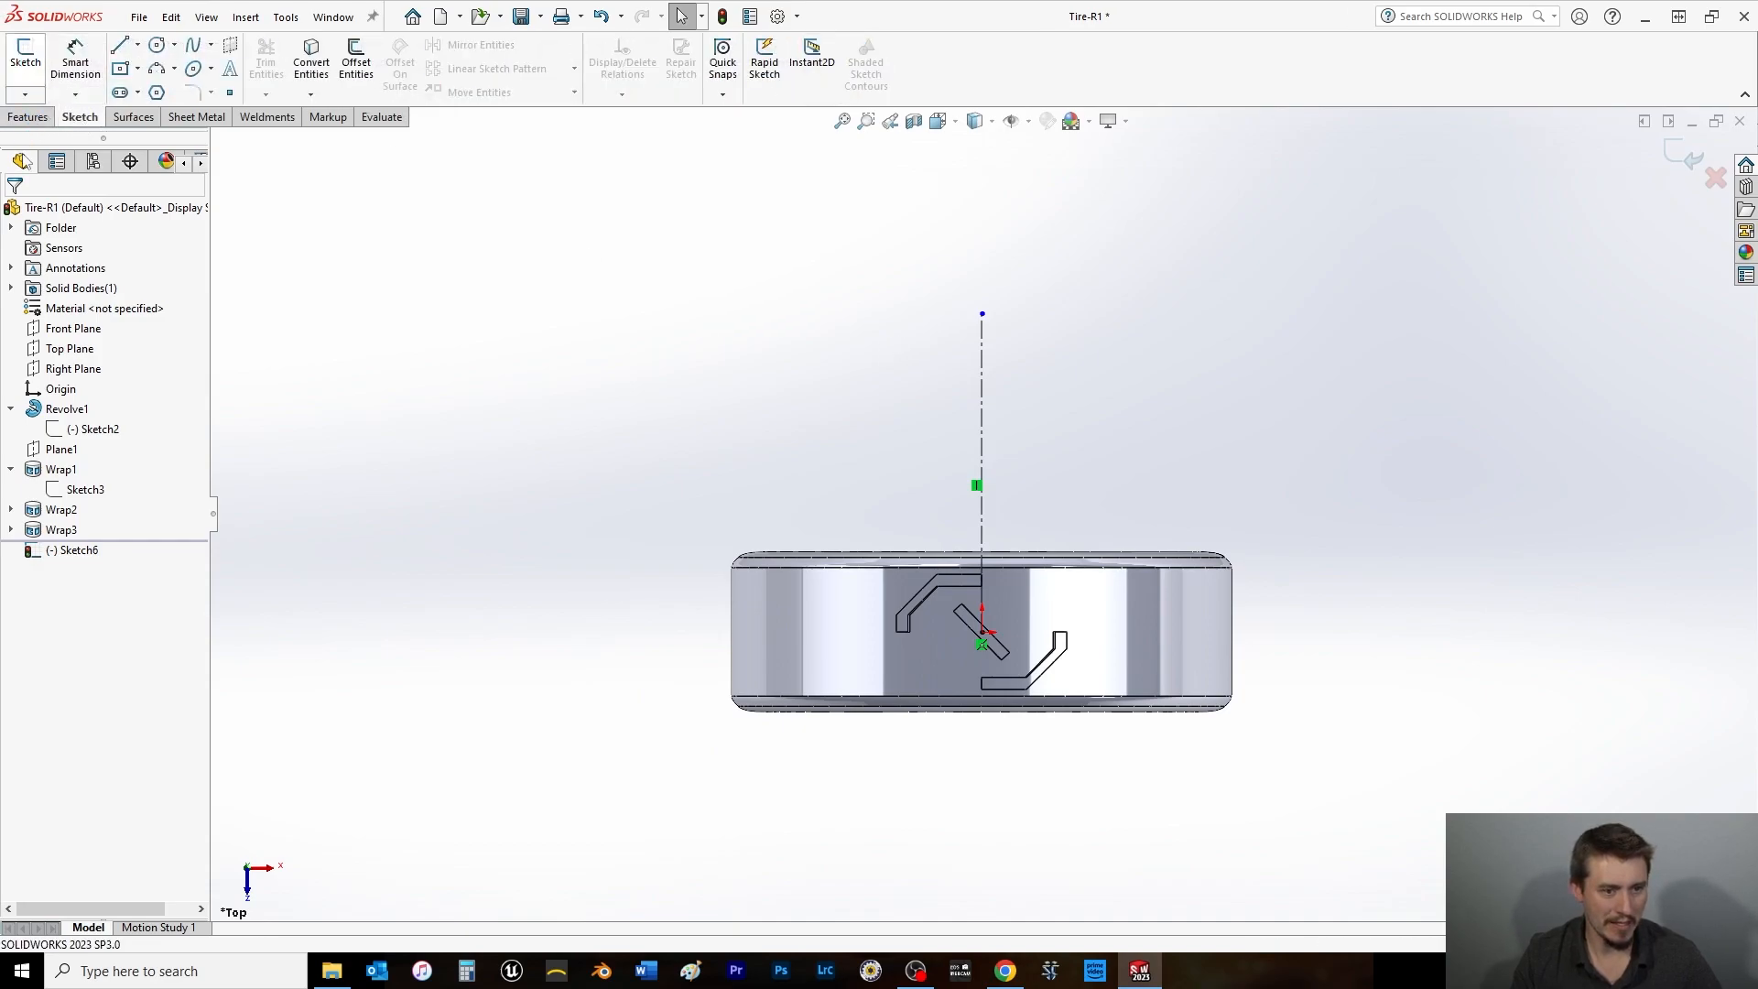
click(23, 57)
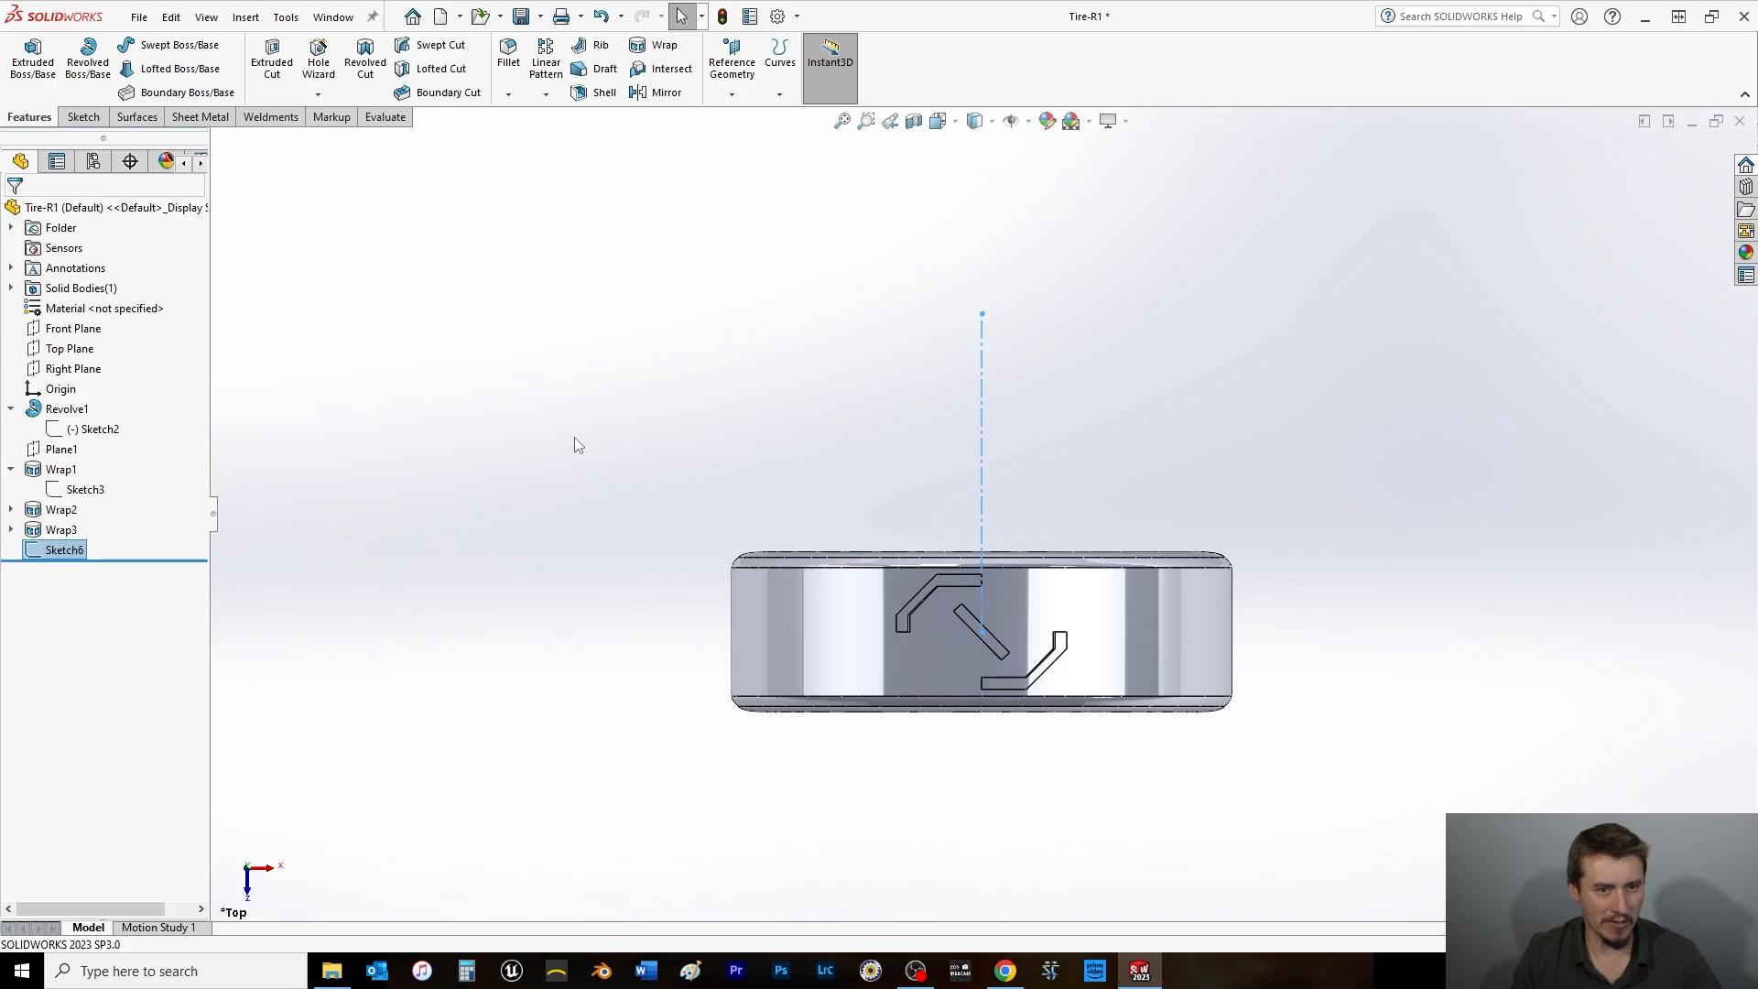
Start a circular pattern about the sketched centerline with 20 equally spaced instances over 360 degrees.
click(546, 94)
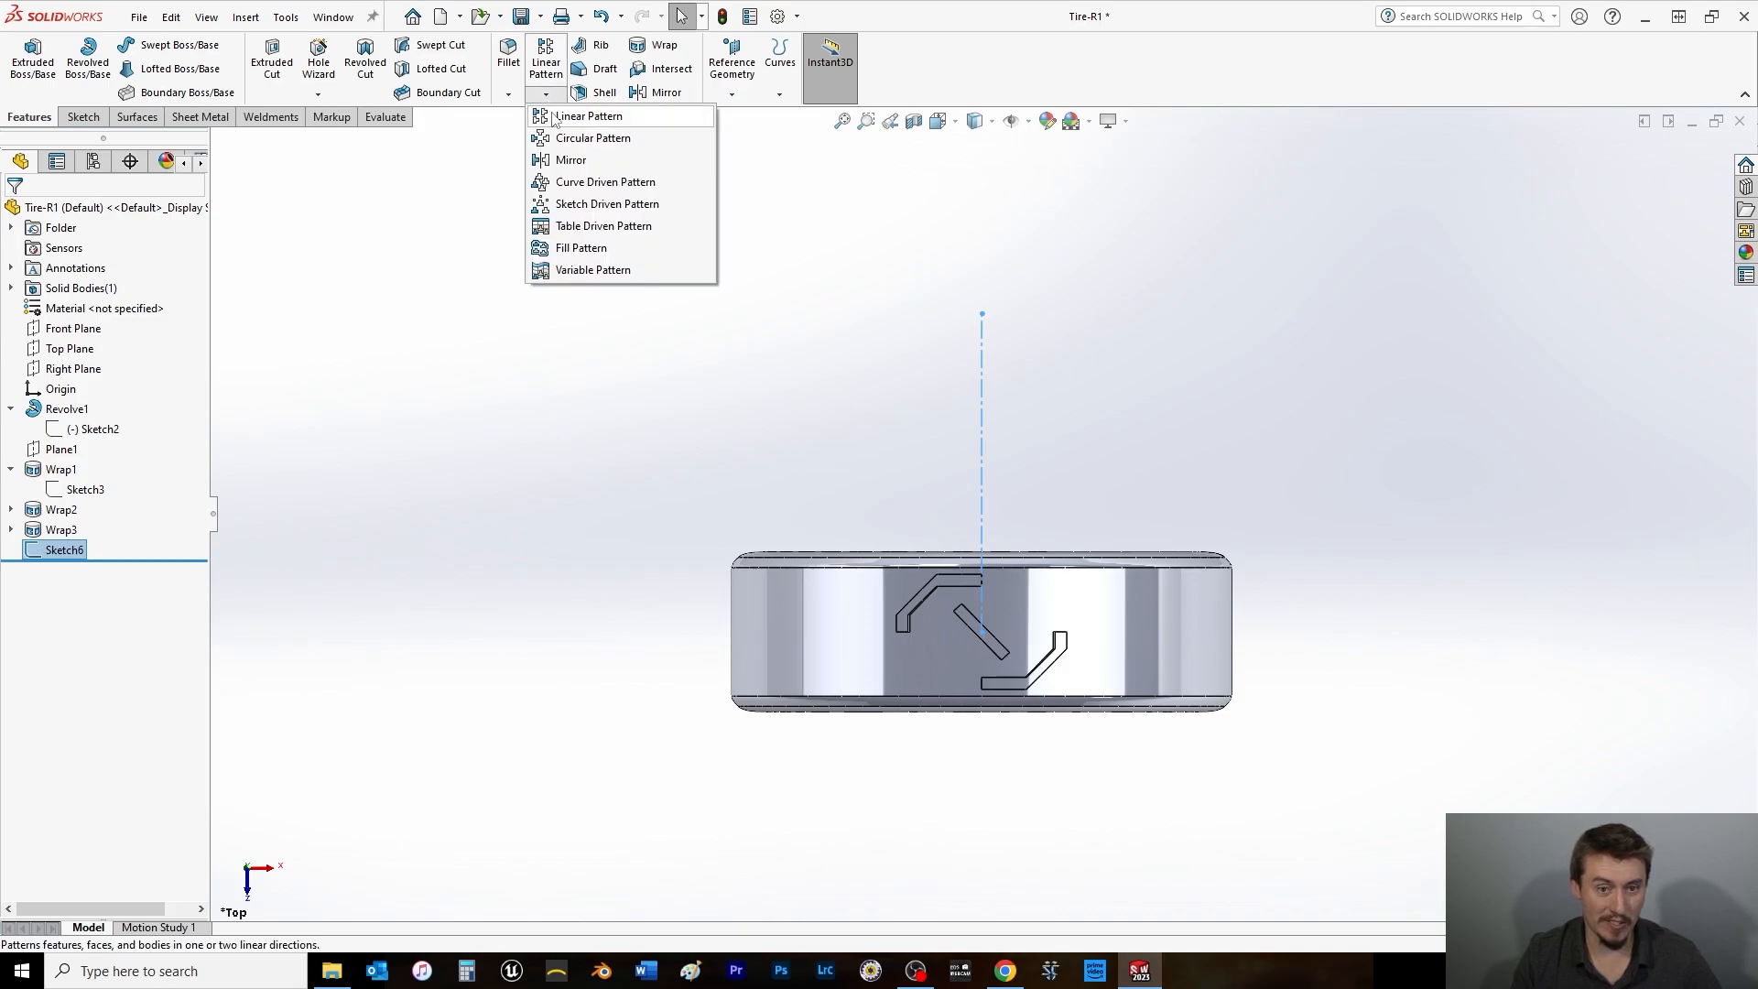
click(558, 138)
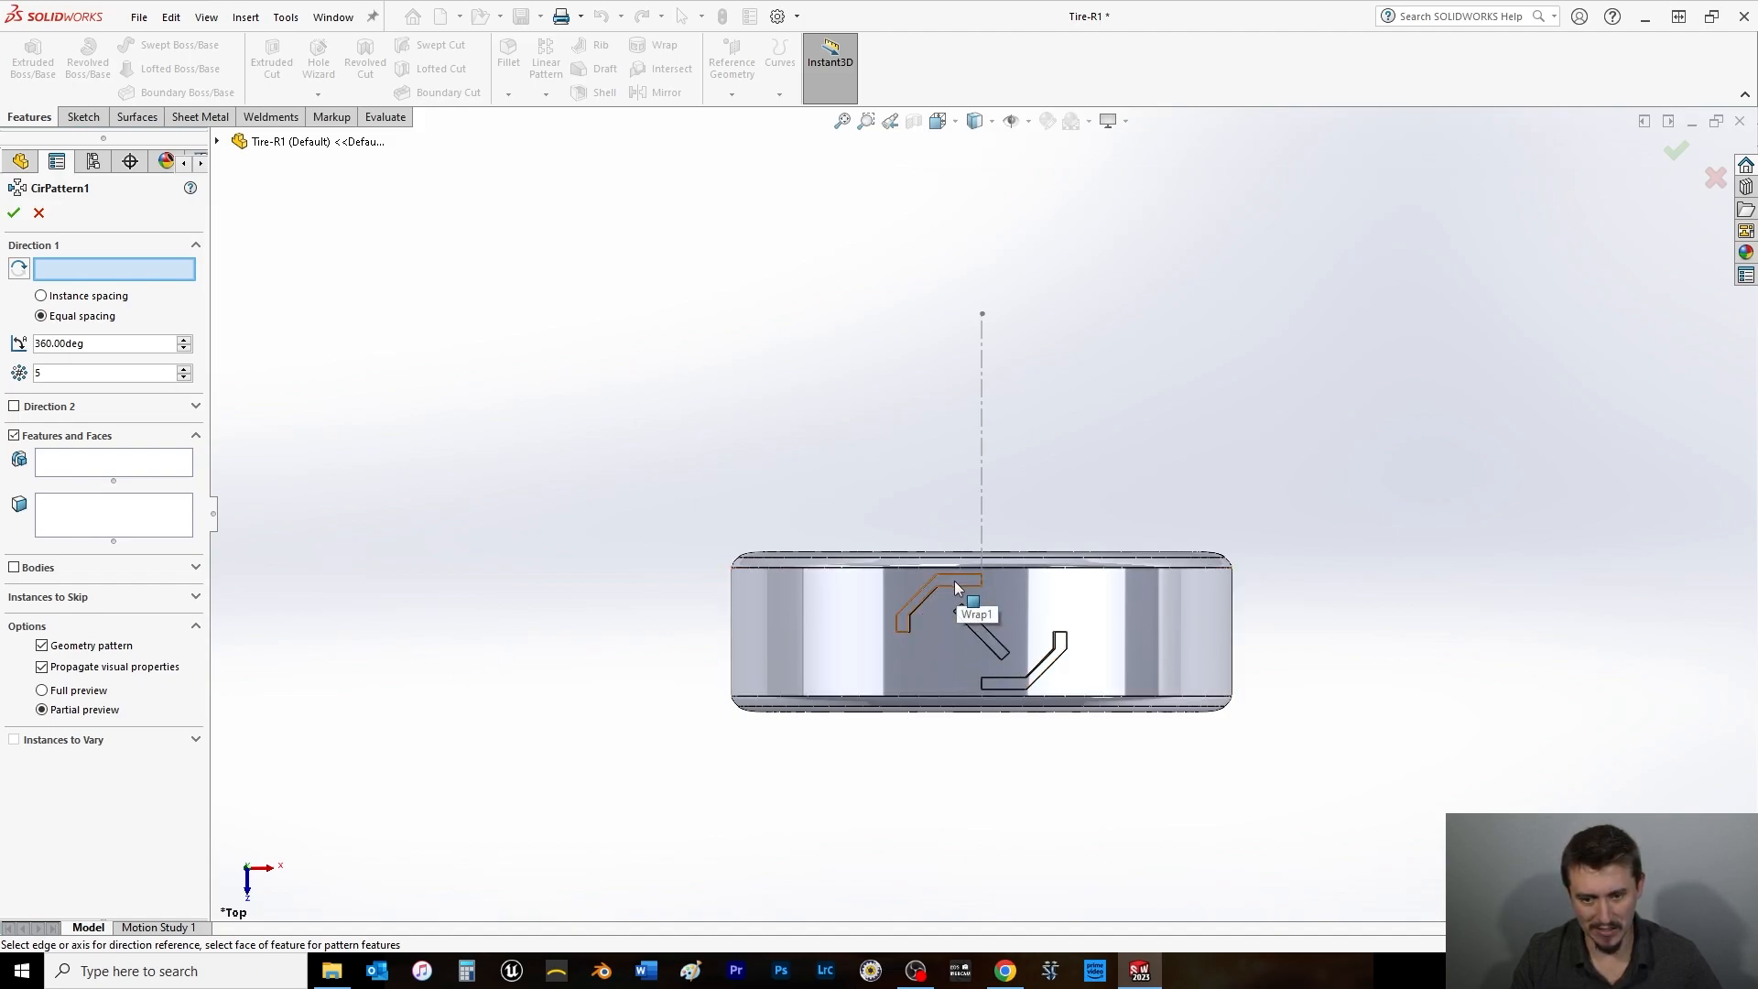
click(982, 374)
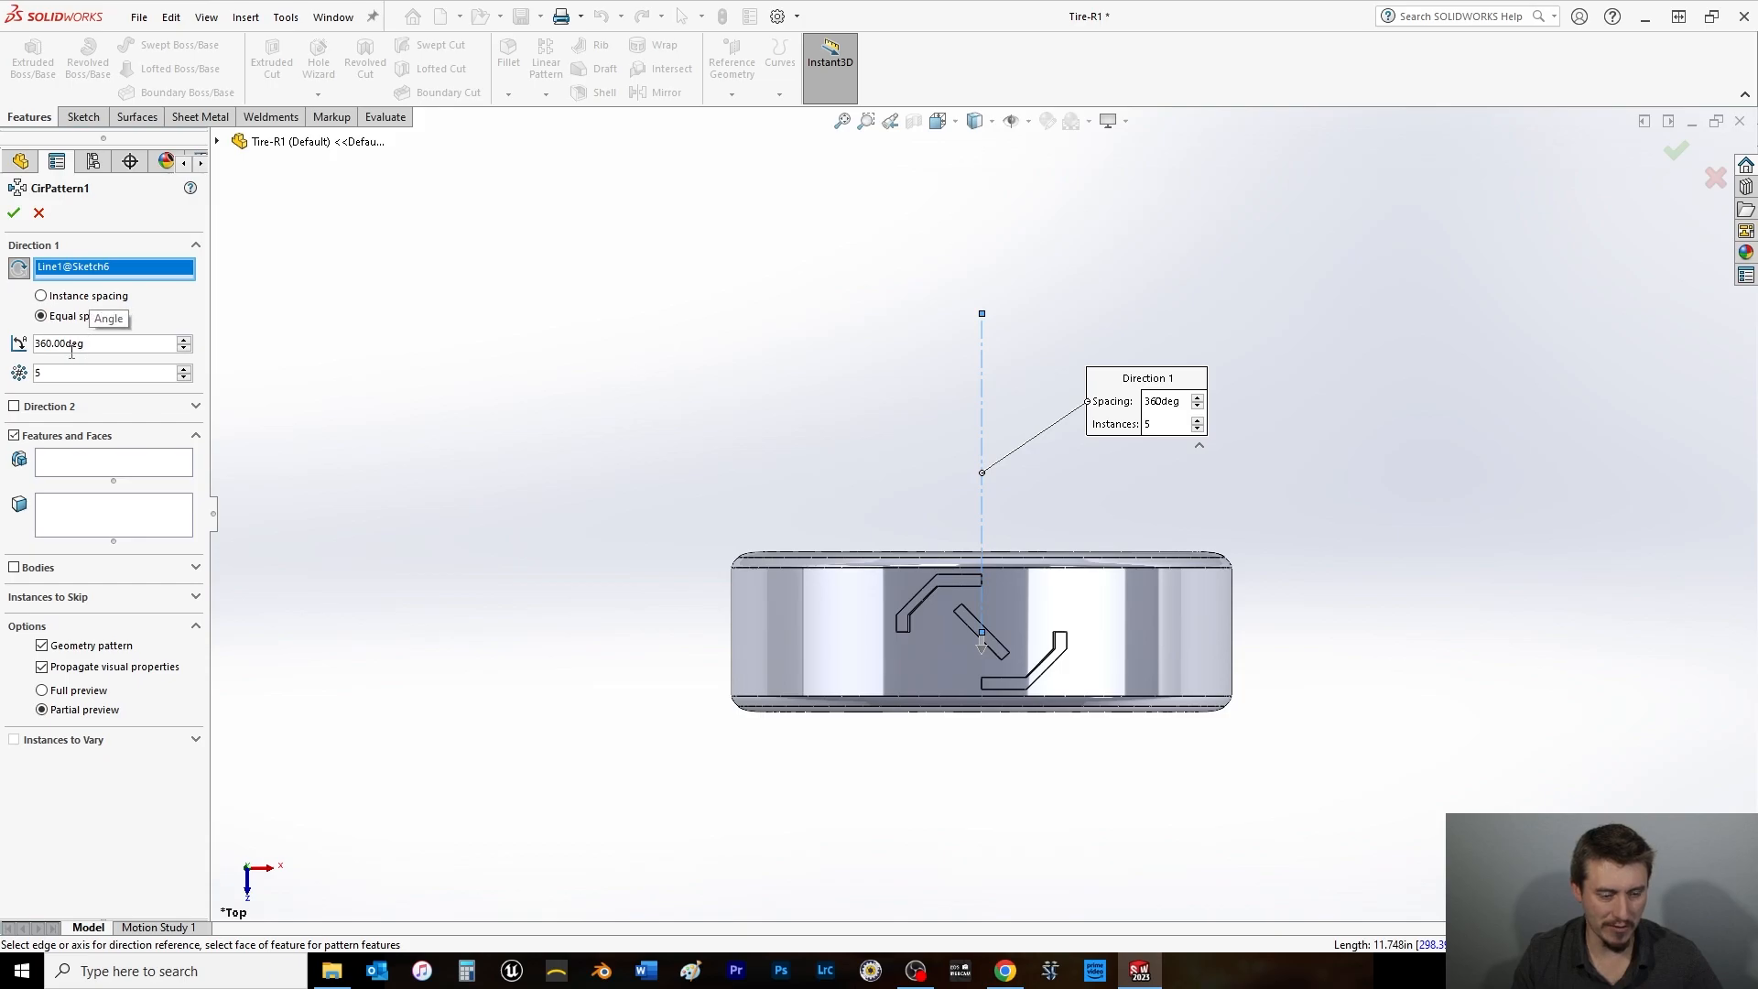
click(43, 375)
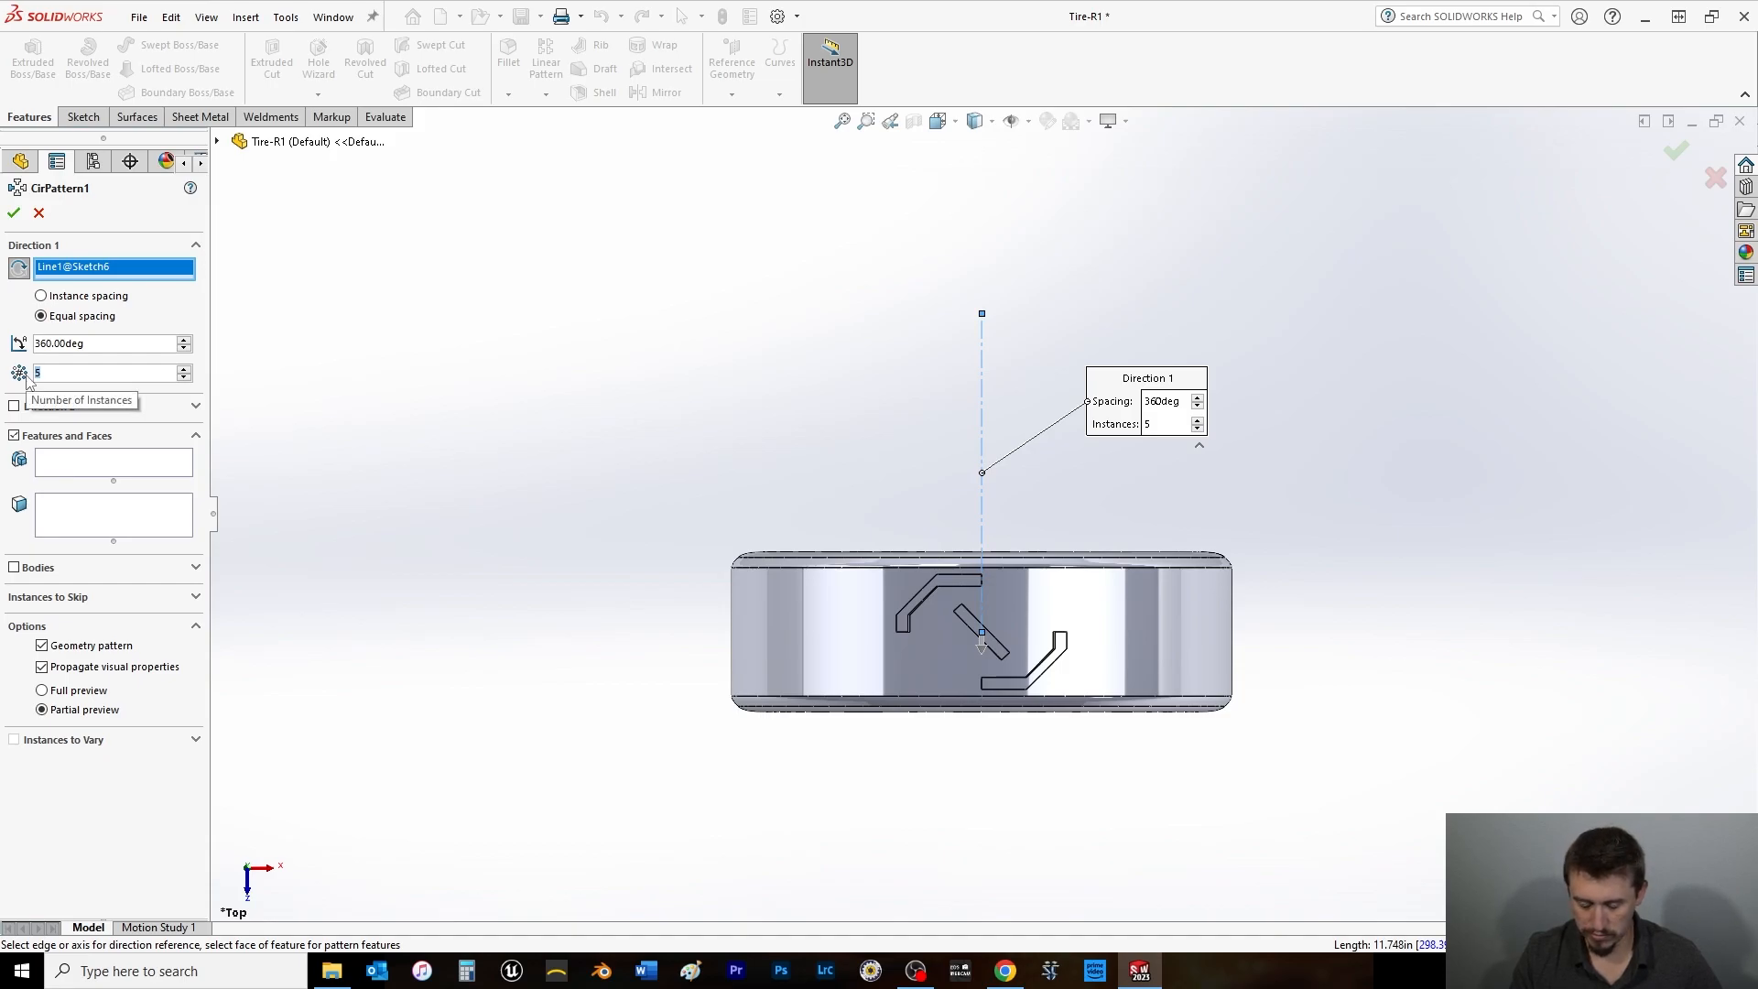
text(20)
key(Return)
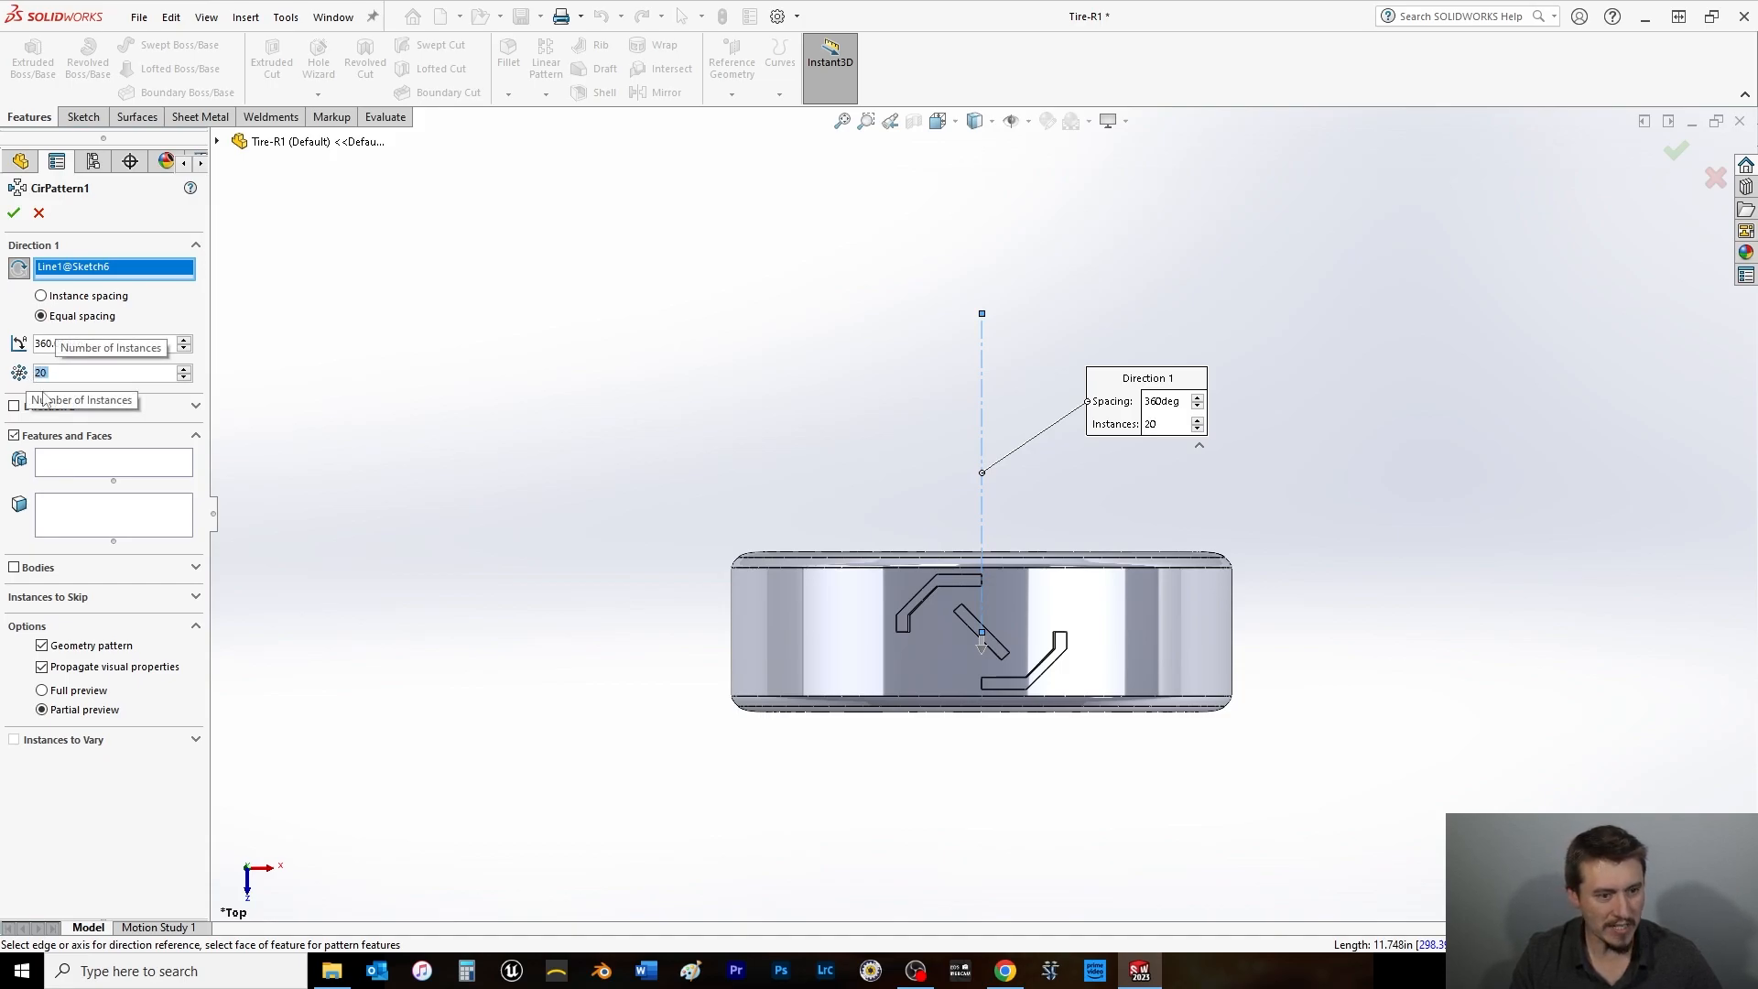
Pattern the first wrapped lug, Wrap1, around the tire with the instance count raised to 22.
click(217, 142)
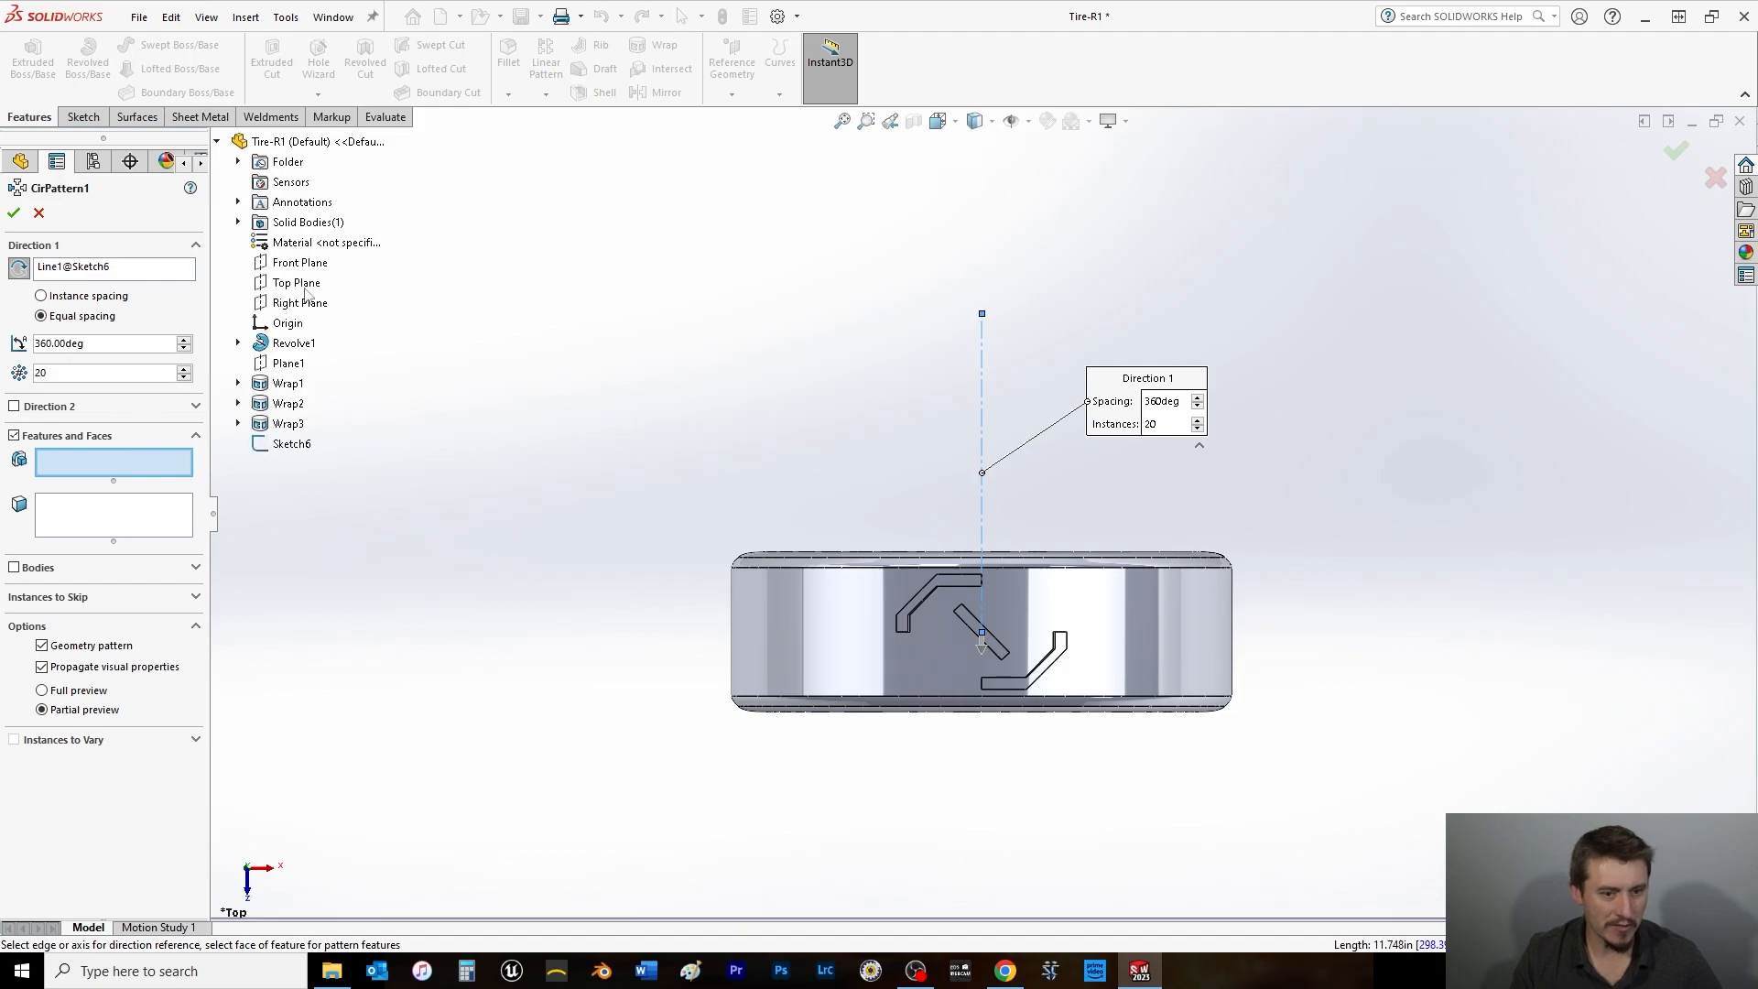
click(284, 385)
middle_drag(495, 696, 424, 580)
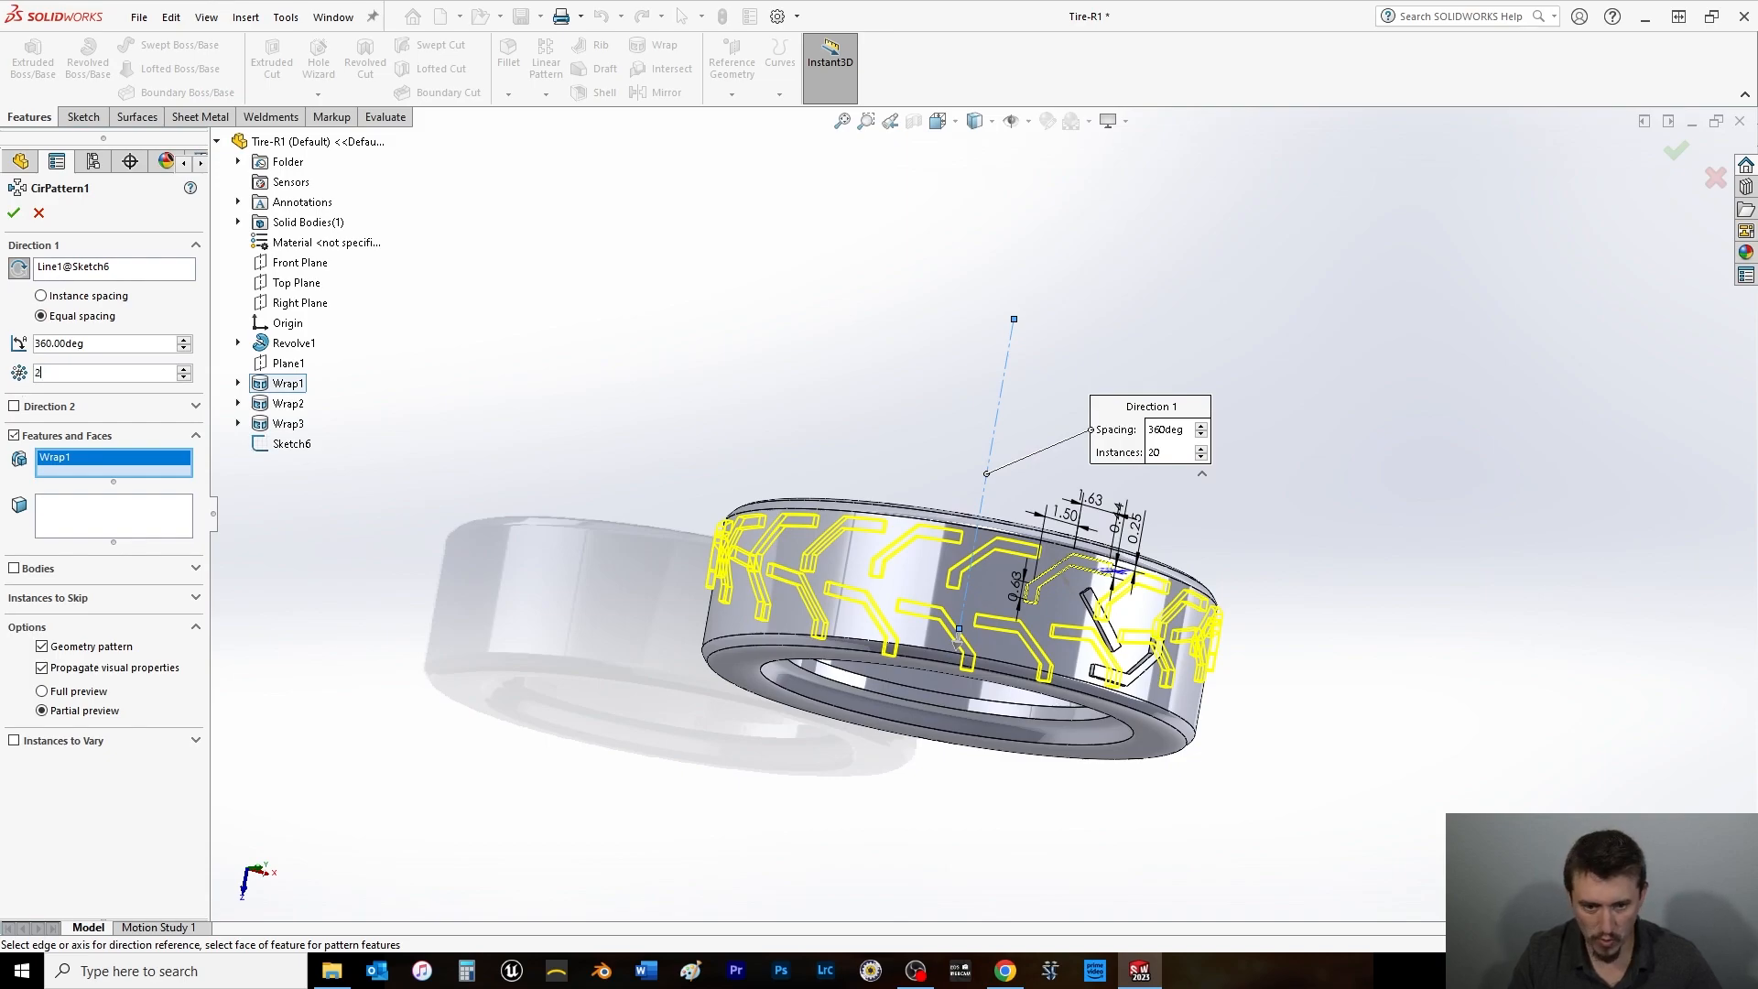
scroll(21, 383, up, 1)
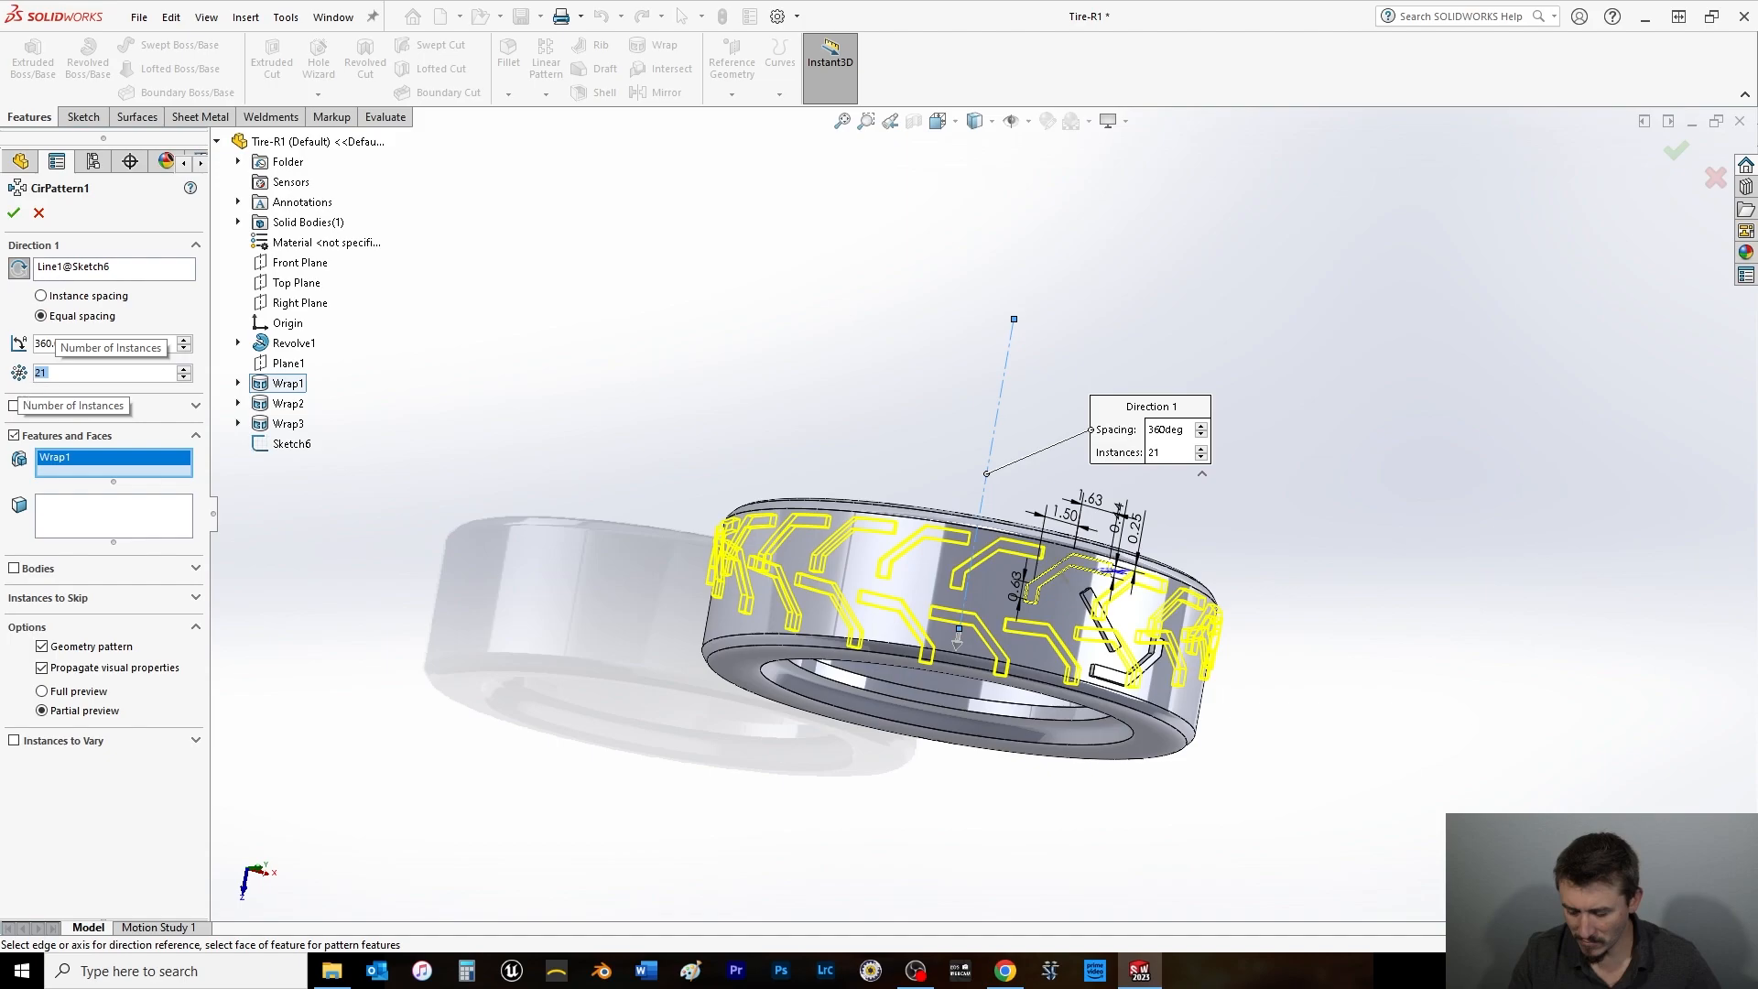
scroll(20, 383, up, 1)
middle_drag(432, 597, 632, 682)
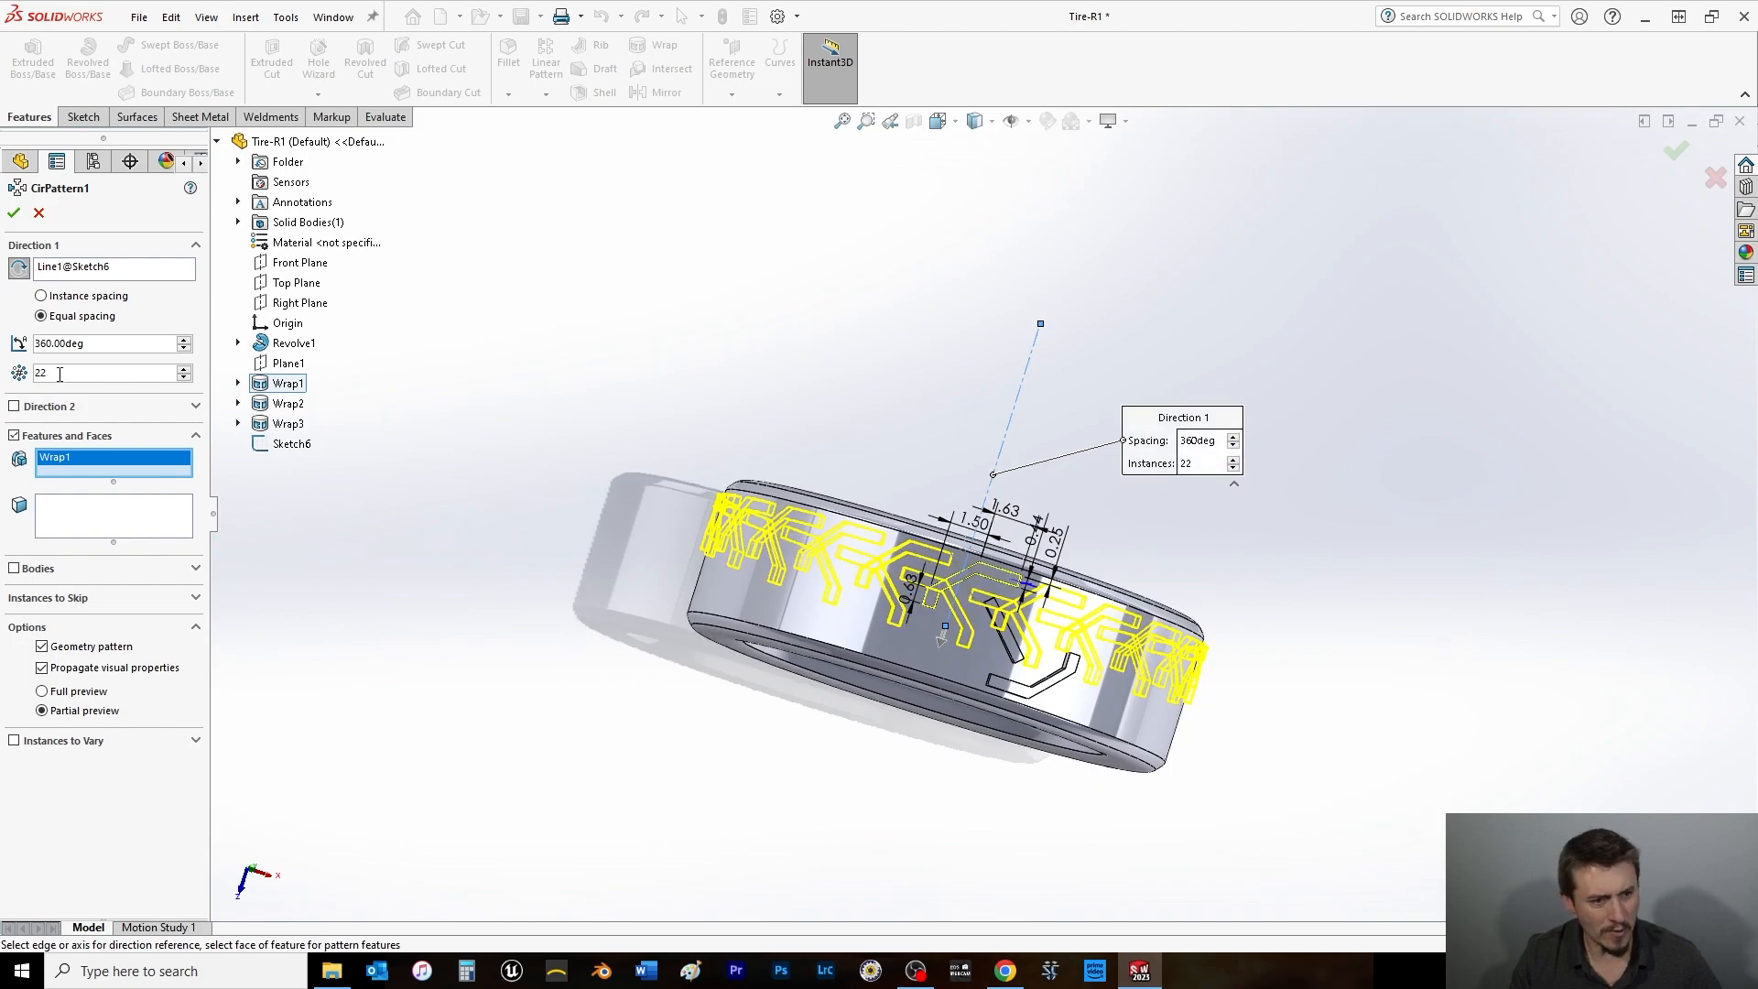
click(14, 213)
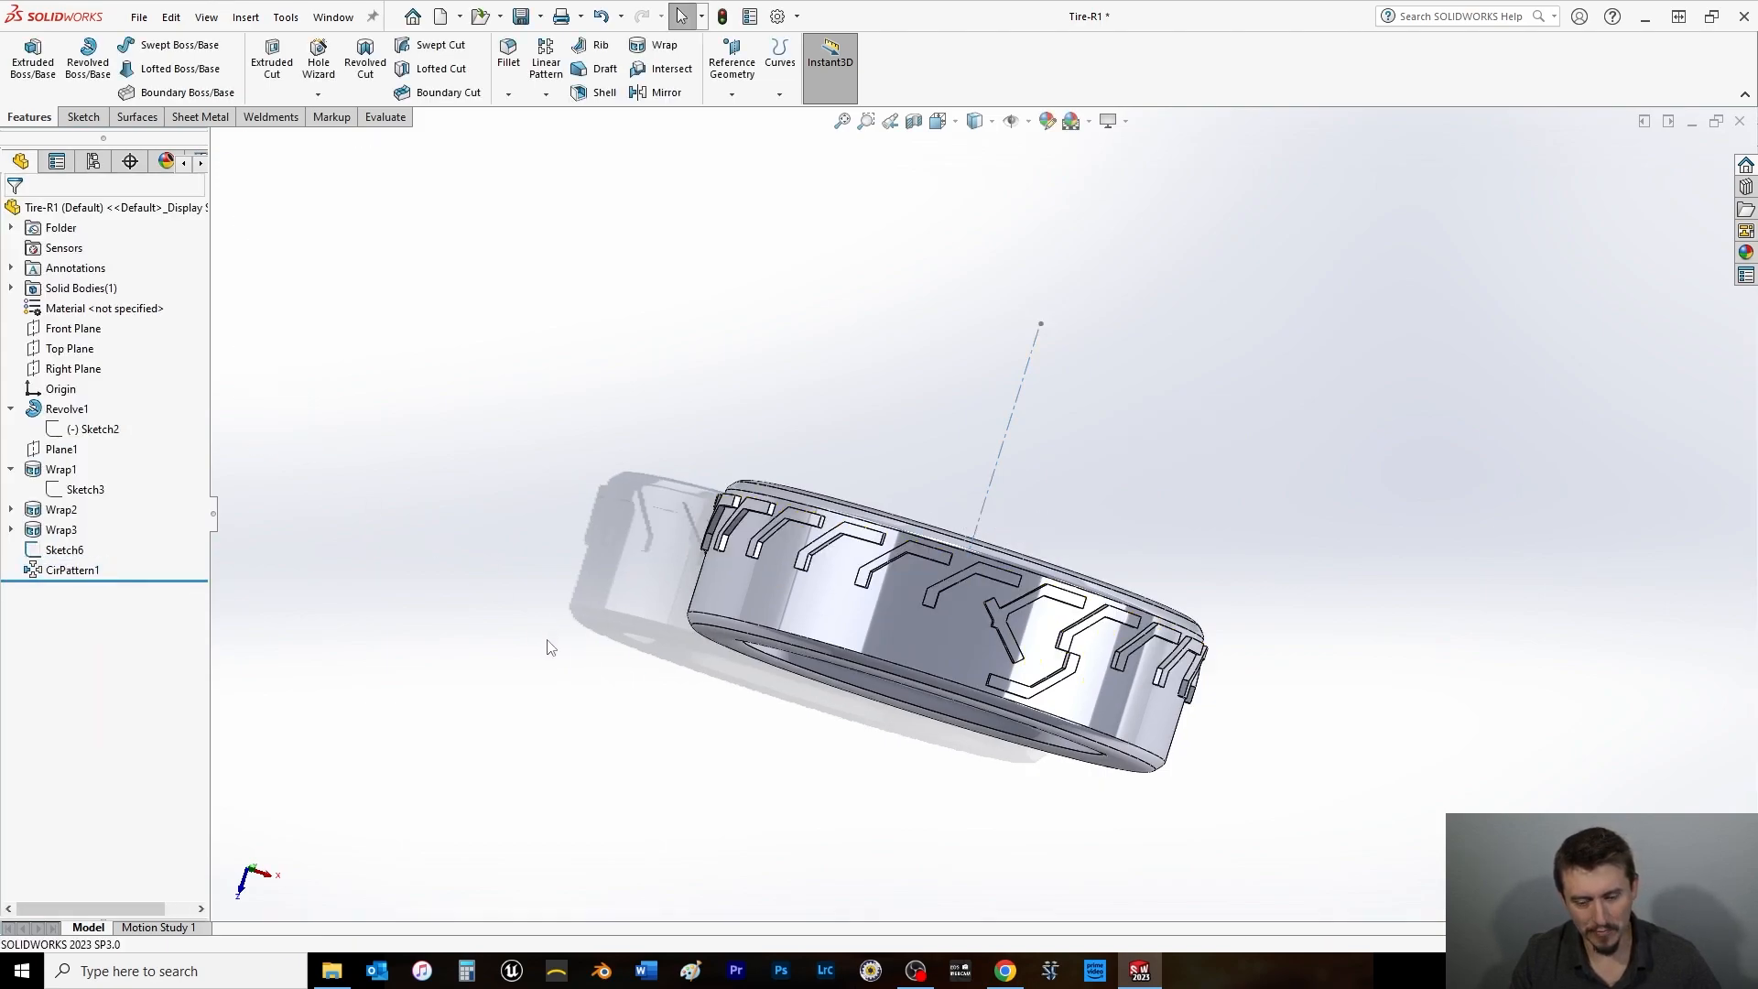
Edit the circular pattern, trying 20, 19 and 18 instances, and set the instance count to 16.
mouse_move(940, 756)
middle_down()
mouse_move(913, 714)
mouse_move(916, 743)
middle_up()
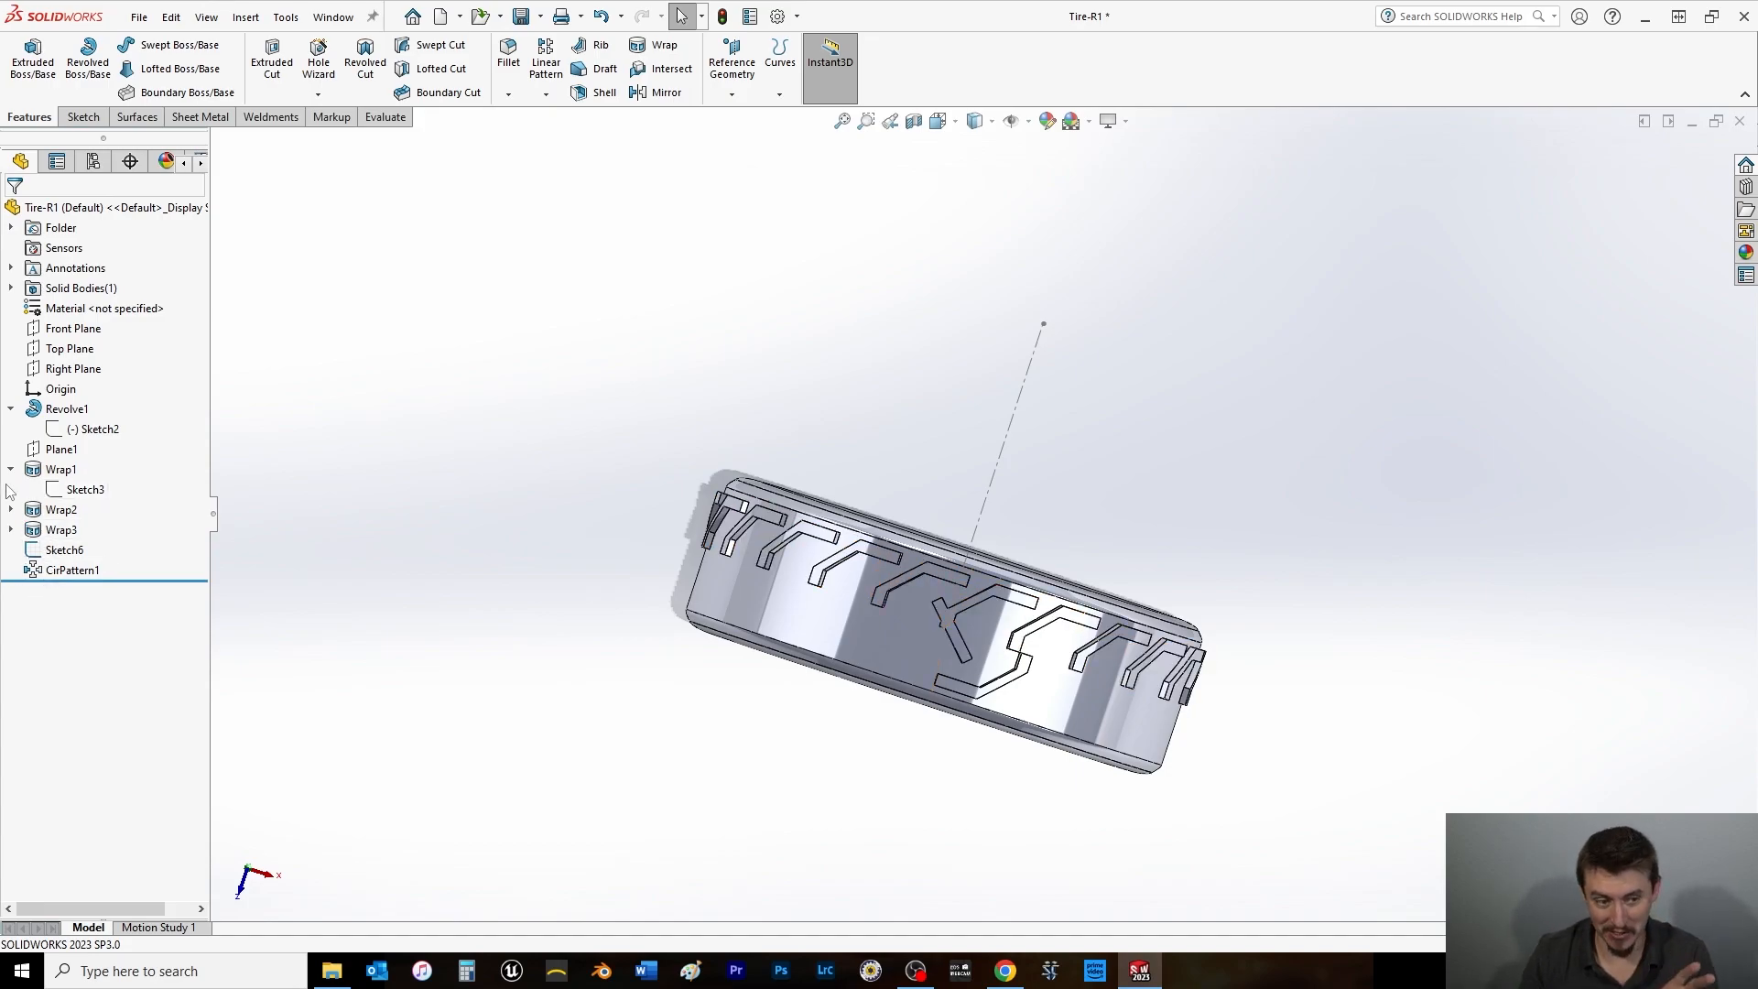
click(57, 470)
click(73, 570)
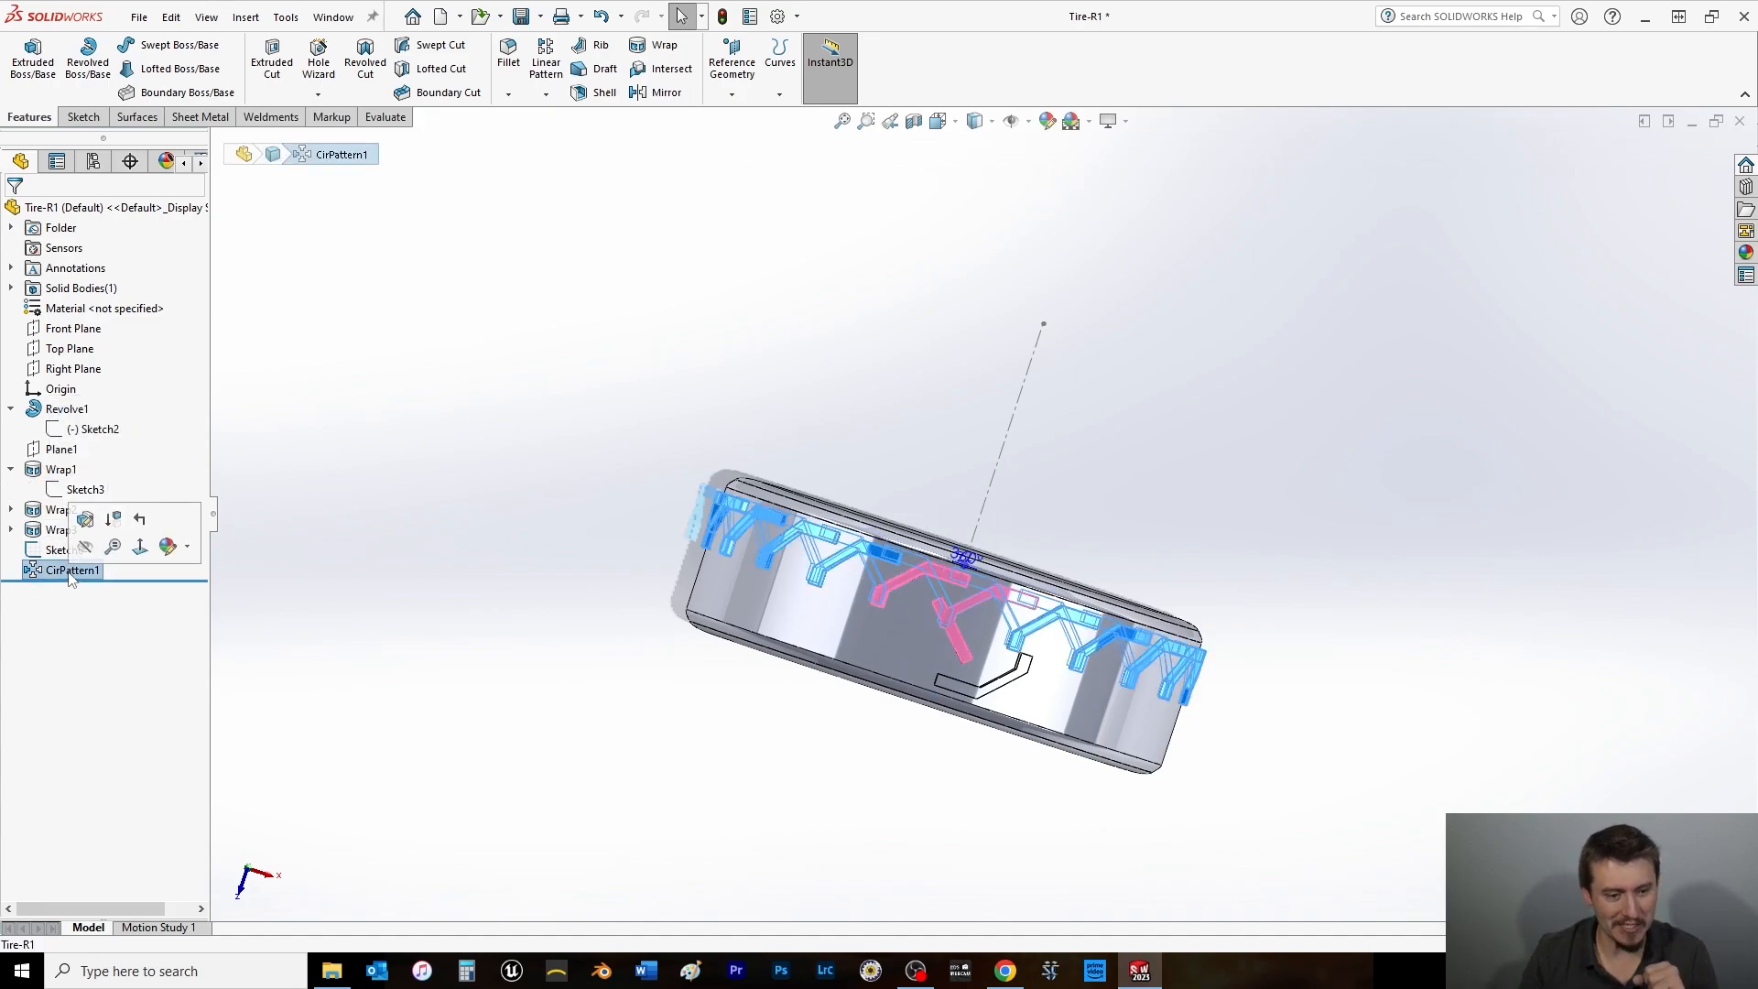
click(85, 519)
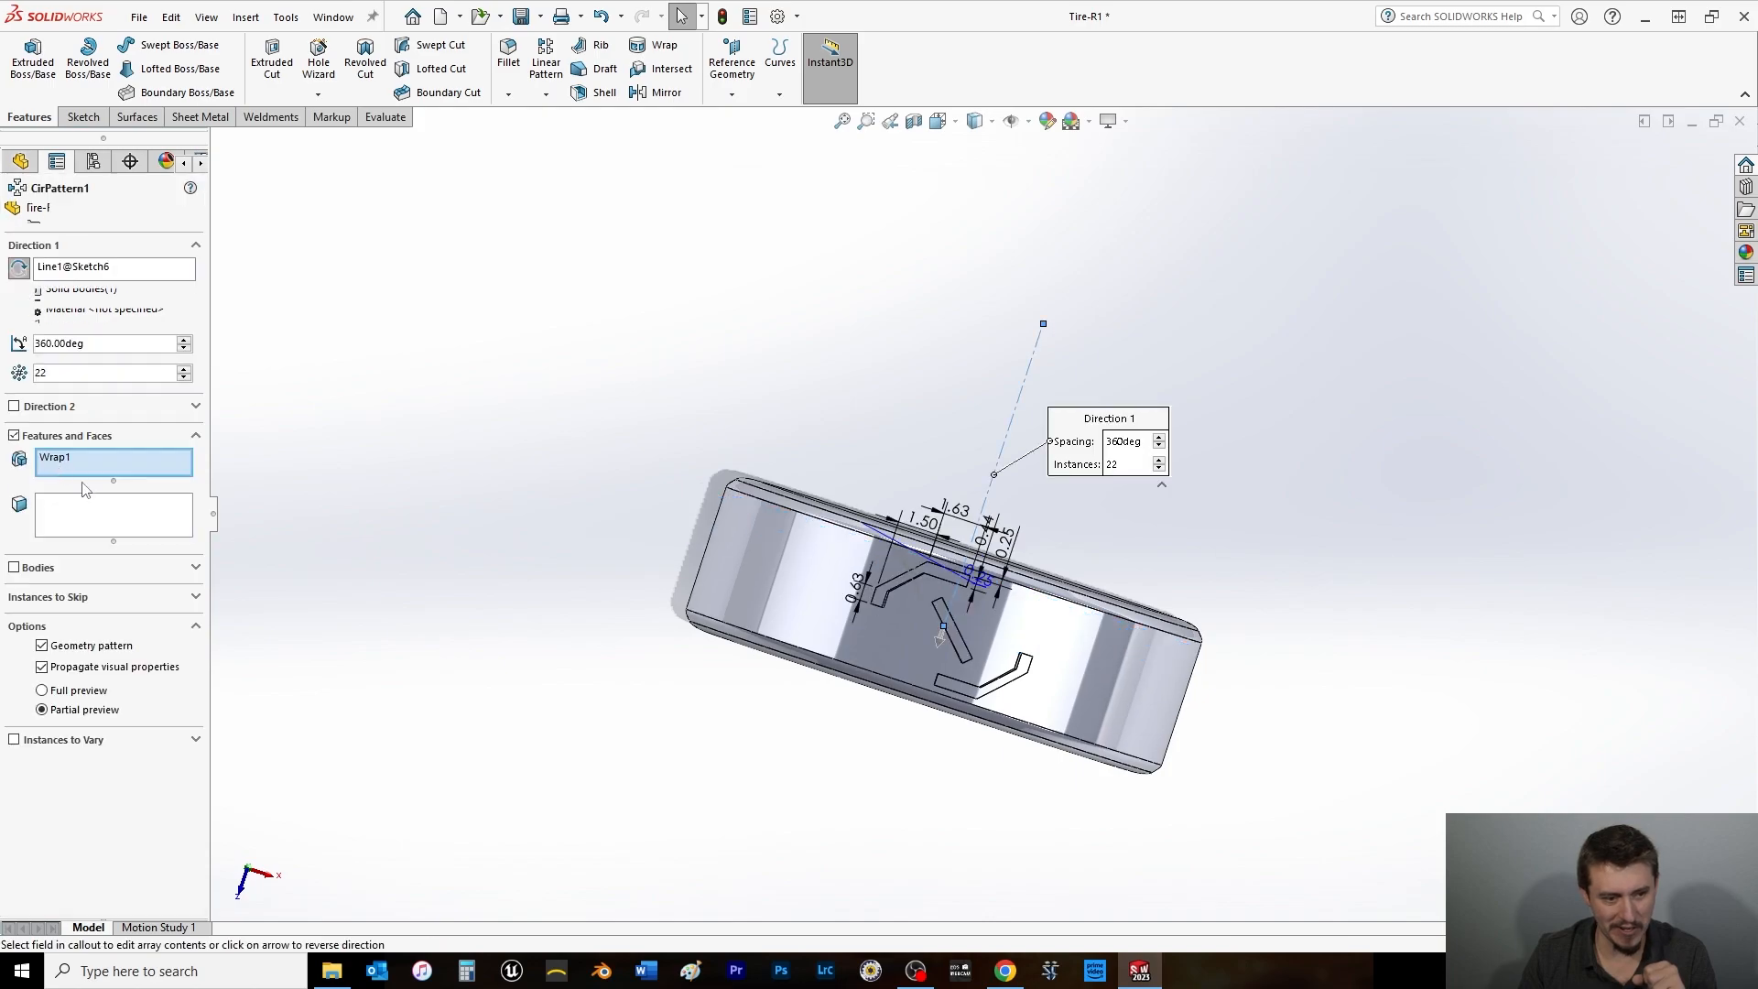
text(20)
key(Return)
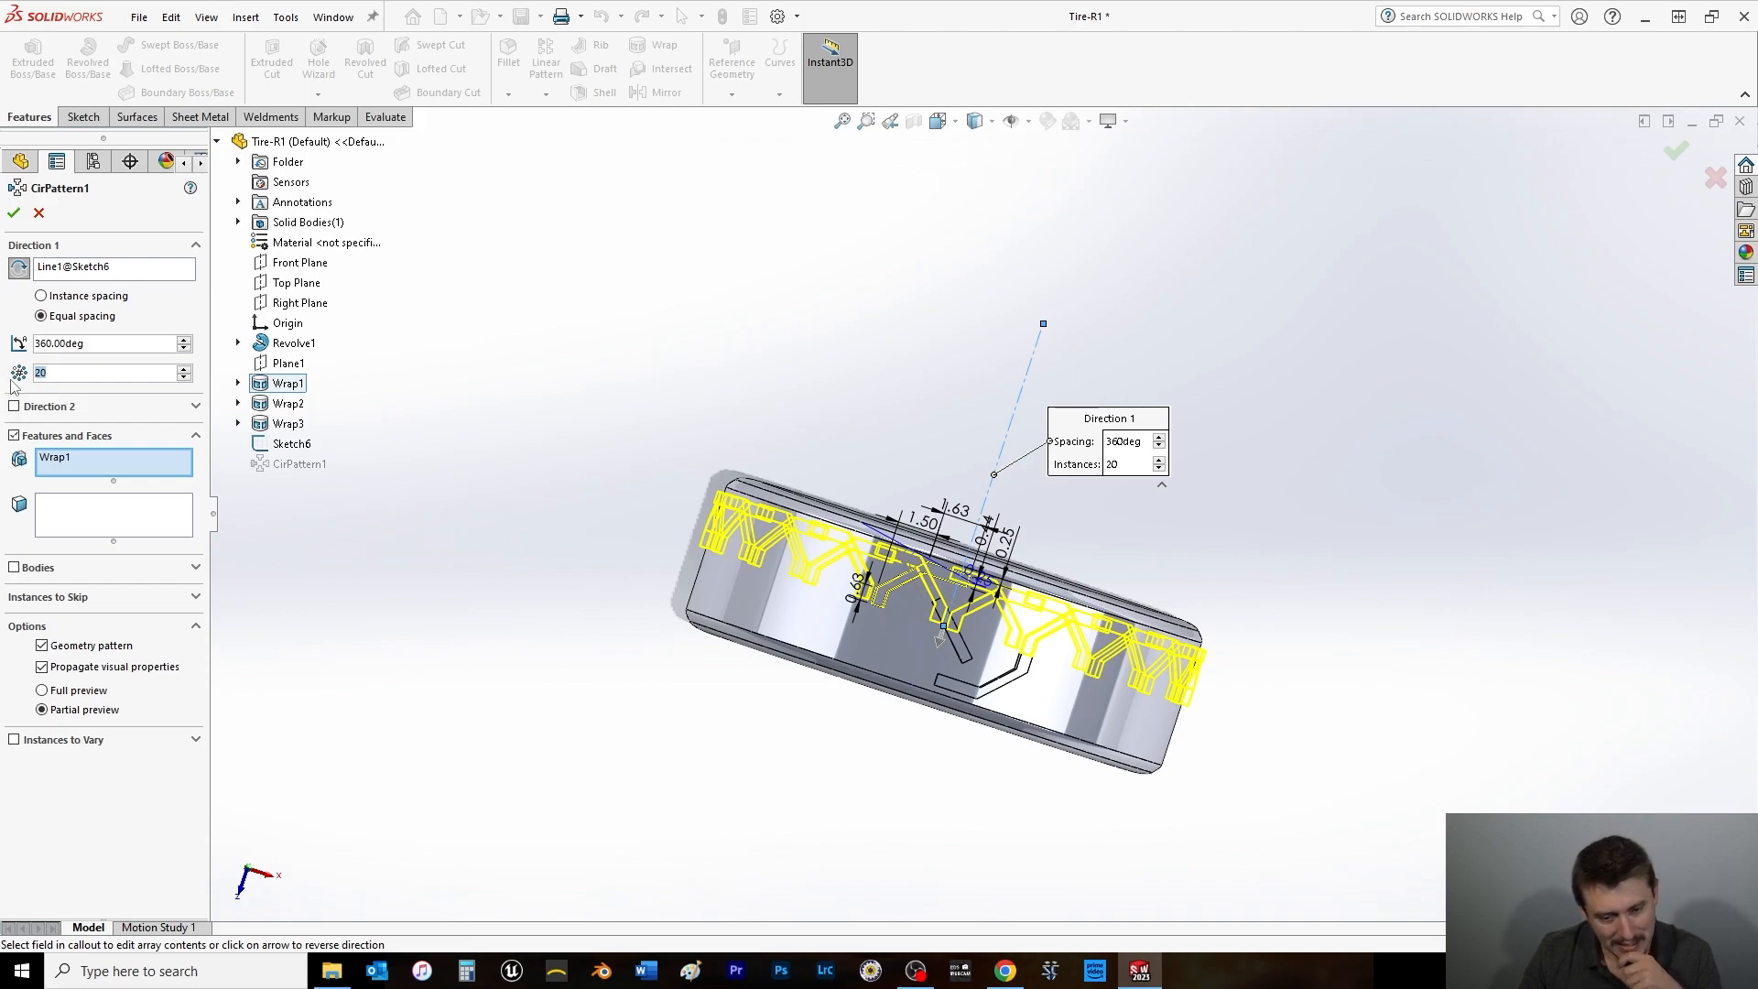
text(19)
key(Return)
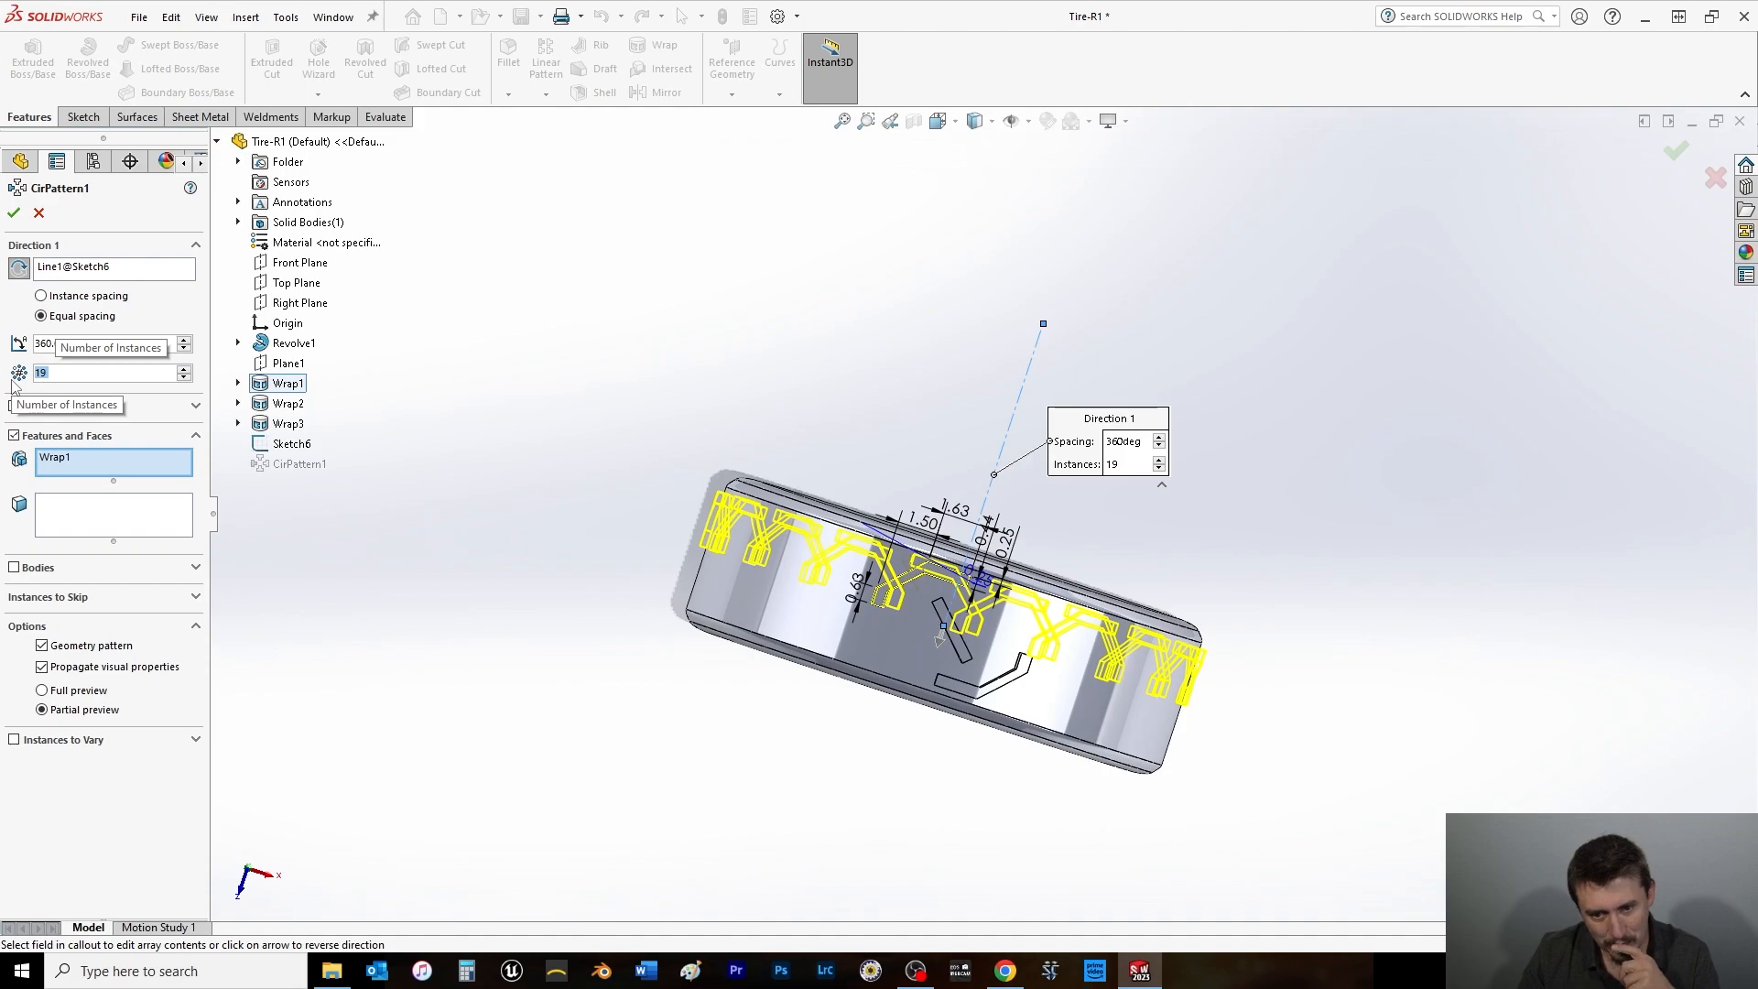
middle_drag(745, 646, 732, 589)
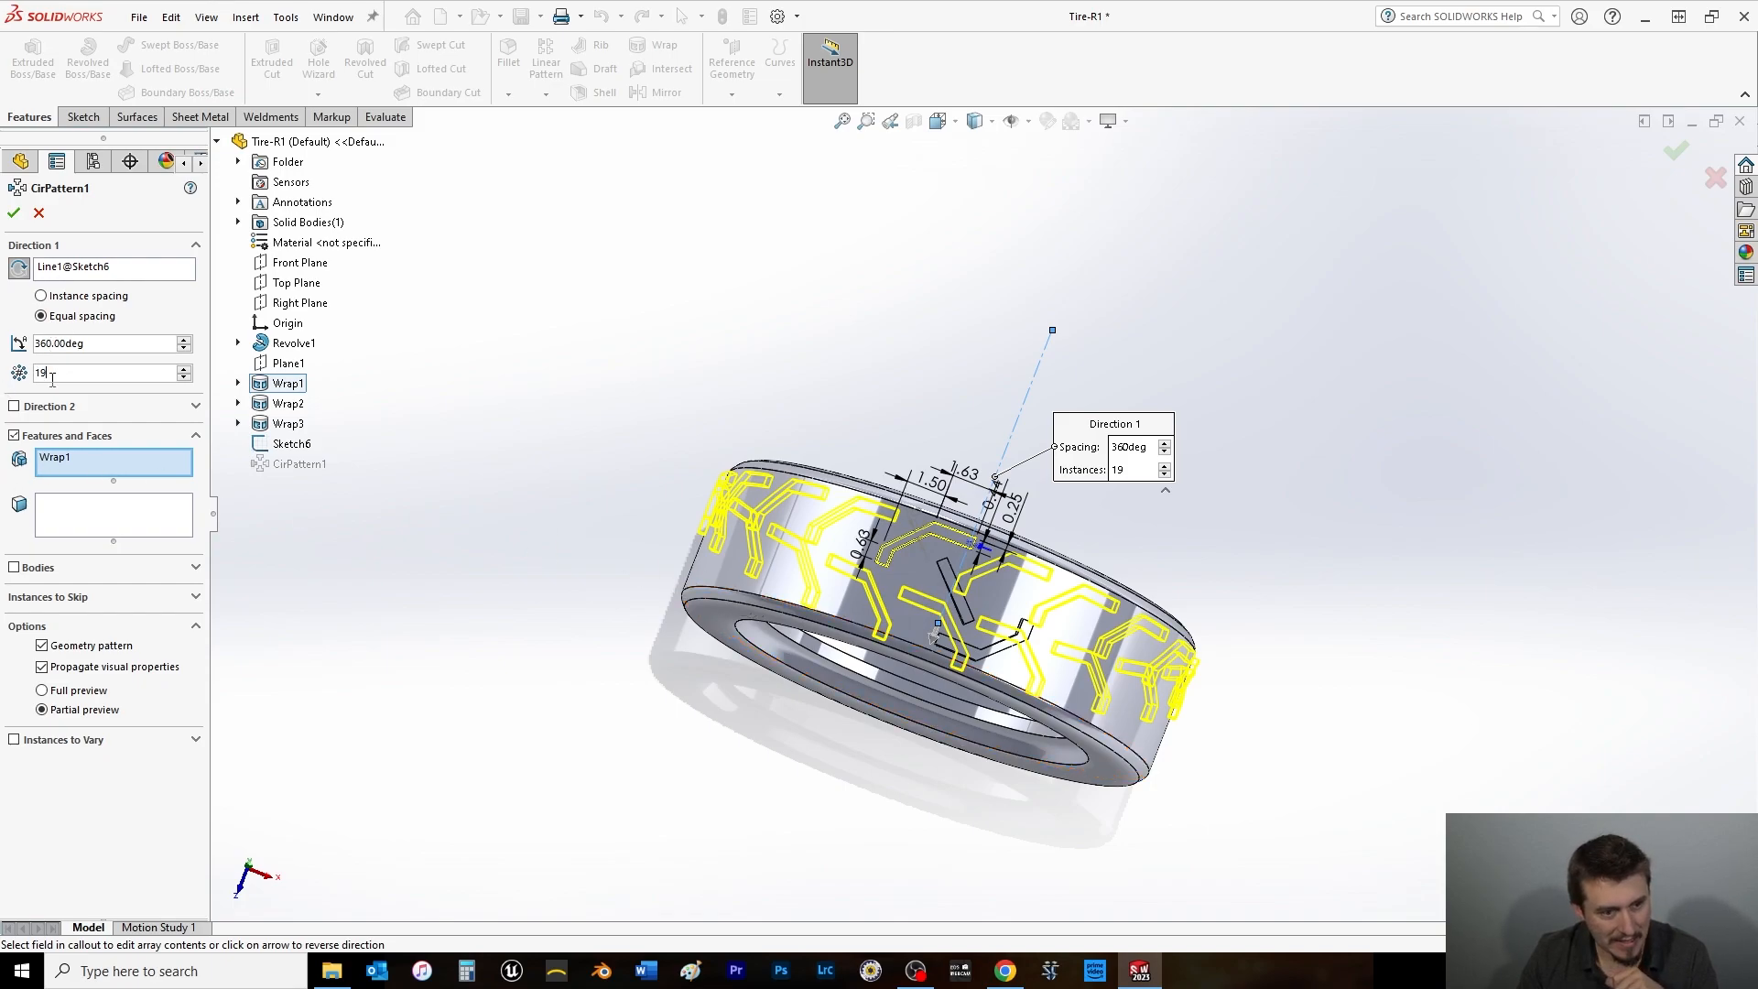
scroll(52, 380, down, 1)
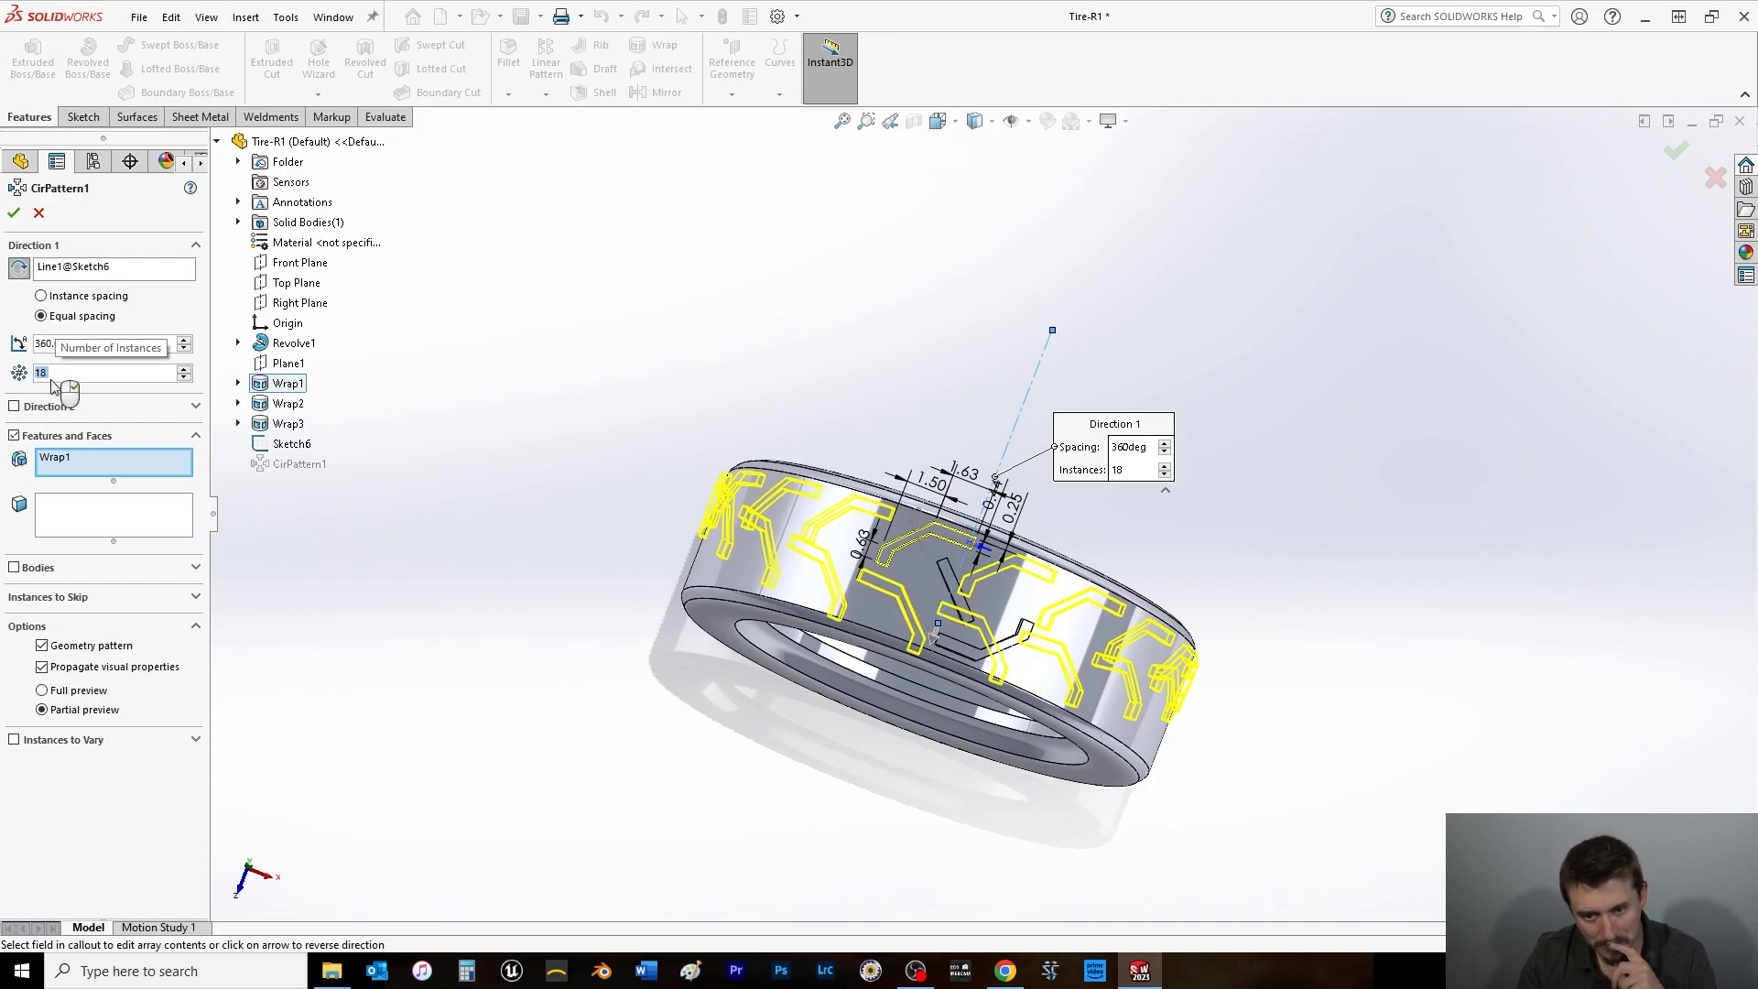
scroll(52, 380, down, 2)
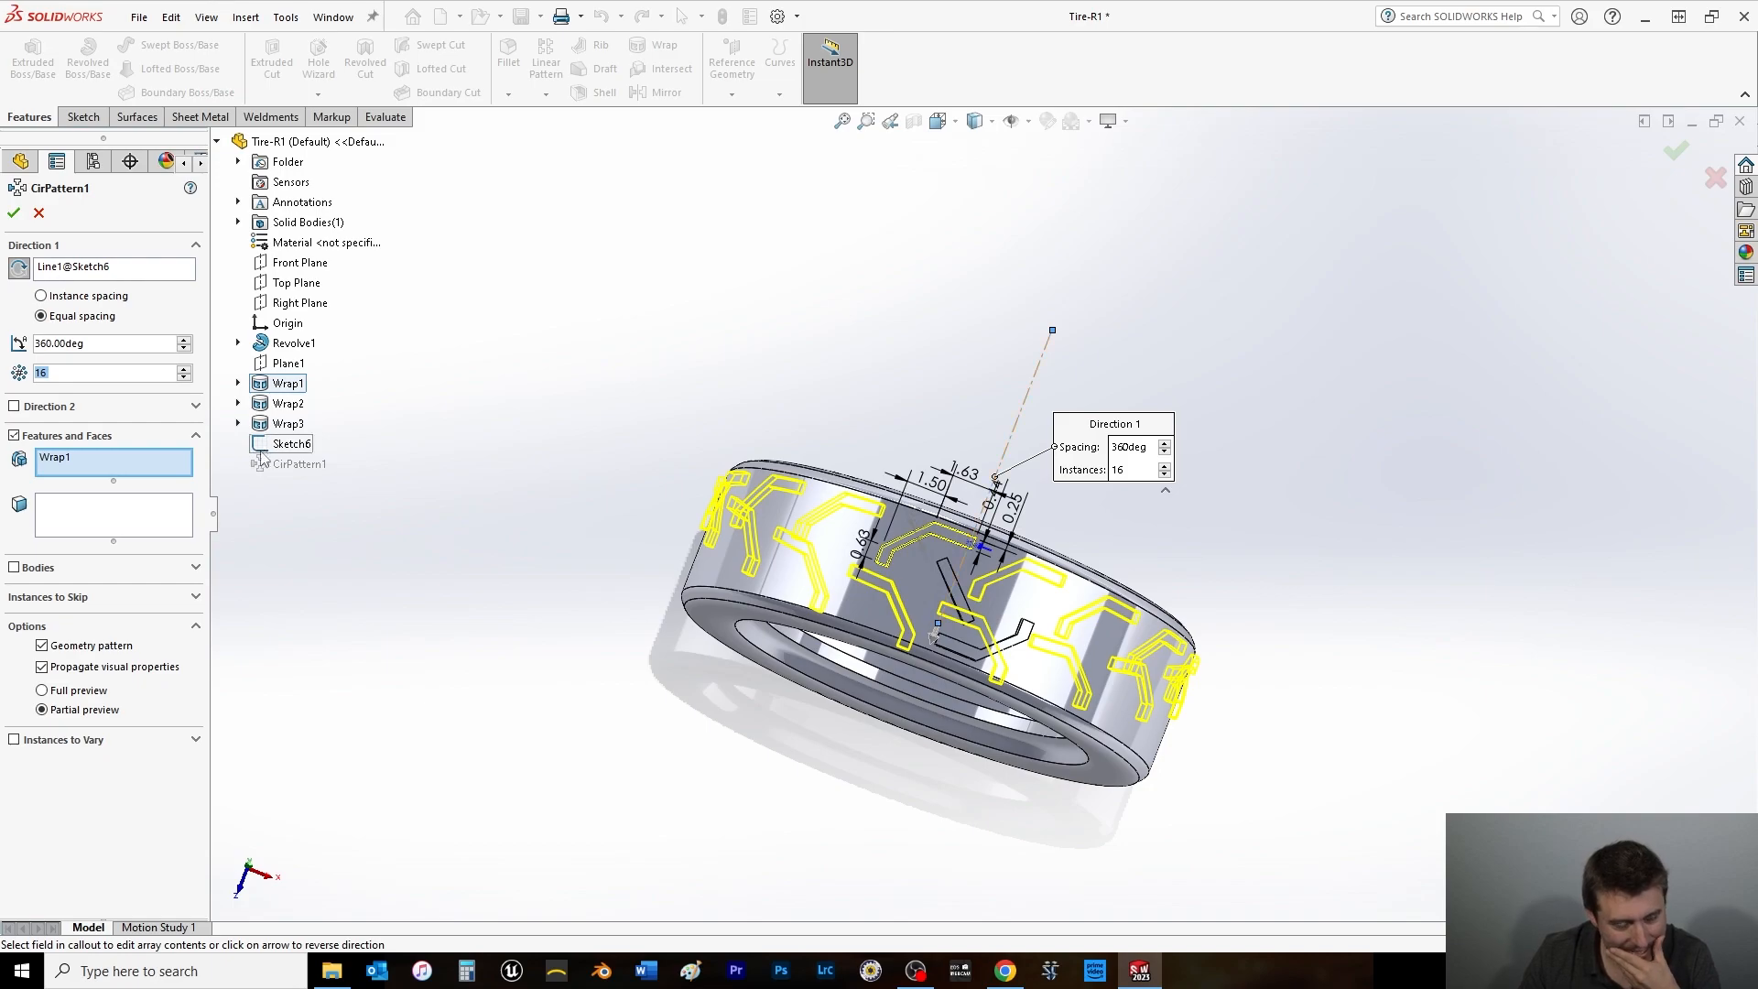
key(Return)
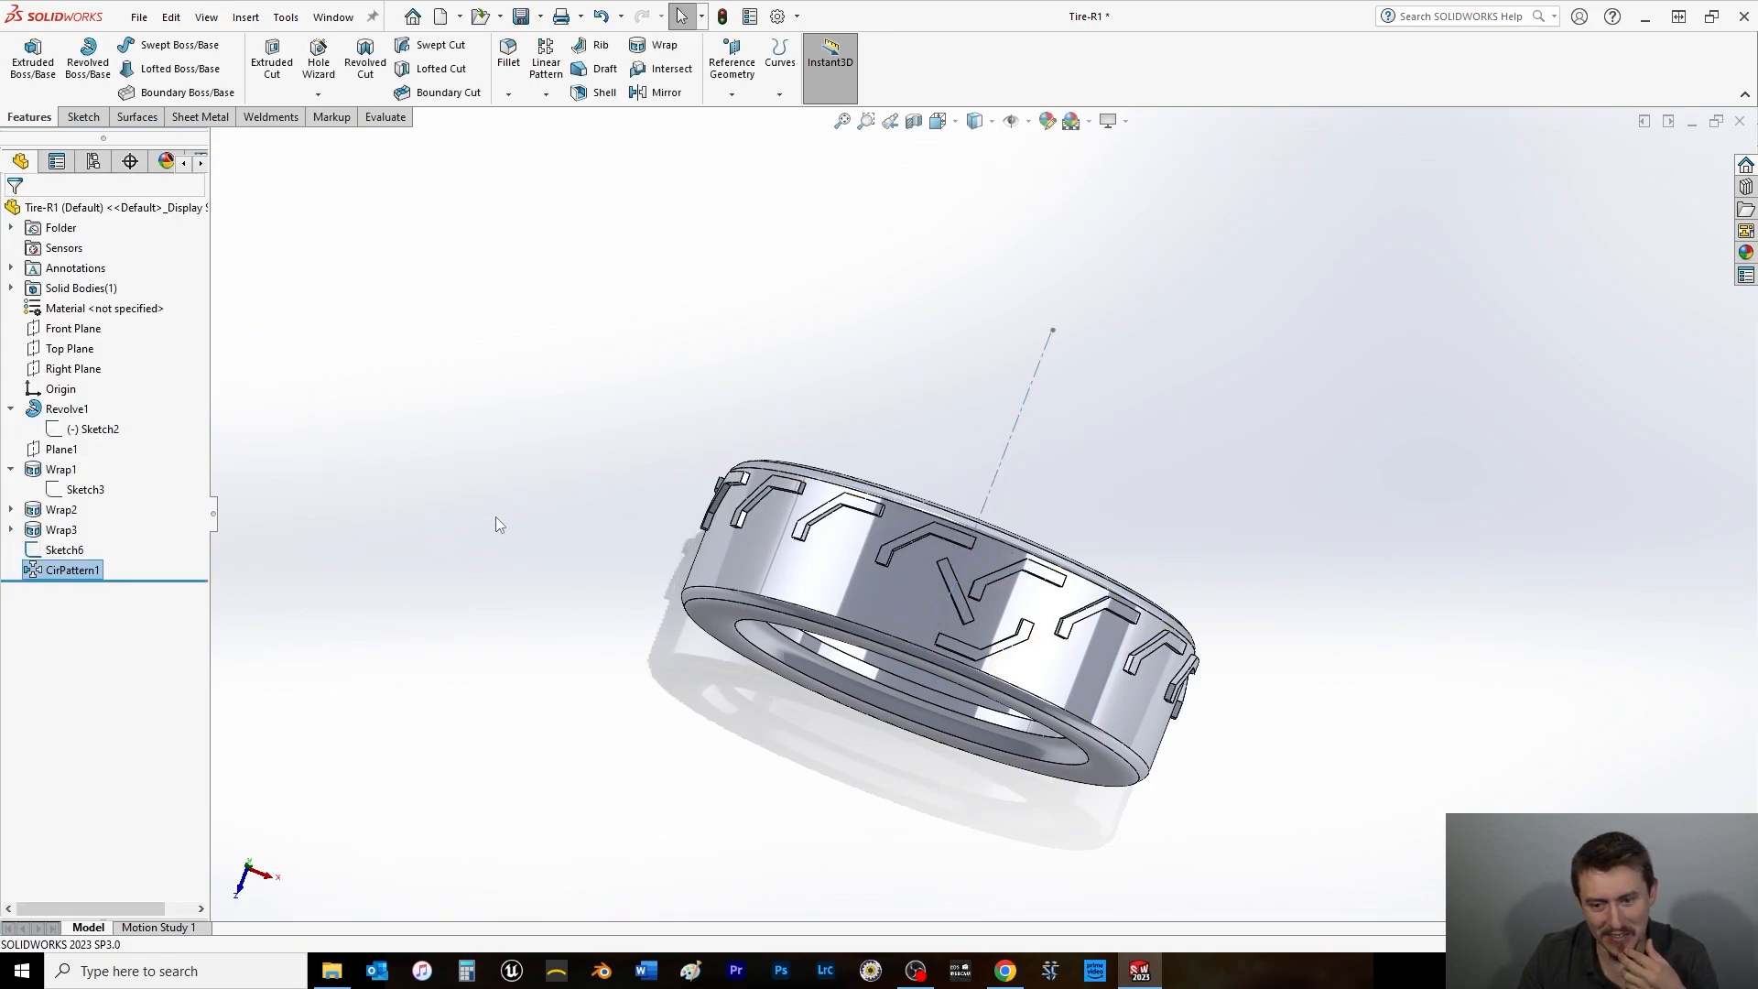
Add the mirrored lug Wrap2 and the diagonal center lug Wrap3 to the existing circular pattern.
mouse_move(580, 612)
middle_down()
mouse_move(553, 577)
mouse_move(624, 345)
mouse_move(666, 357)
mouse_move(586, 586)
middle_up()
click(70, 570)
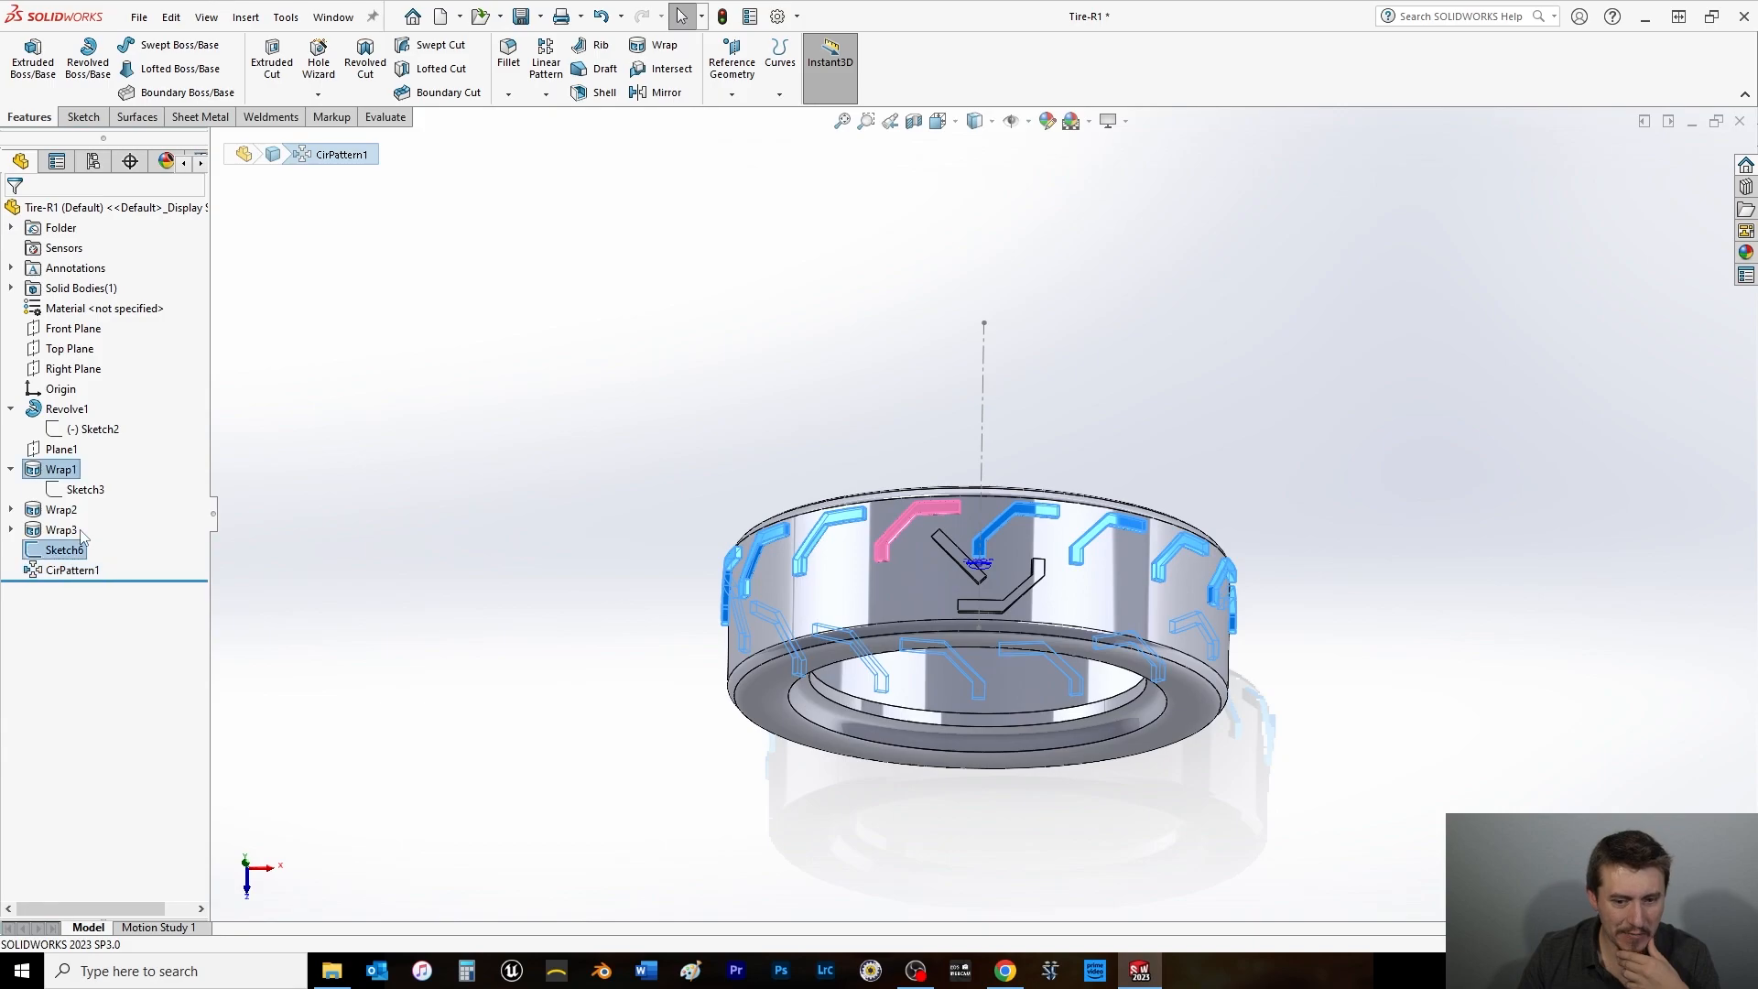
click(79, 529)
click(275, 403)
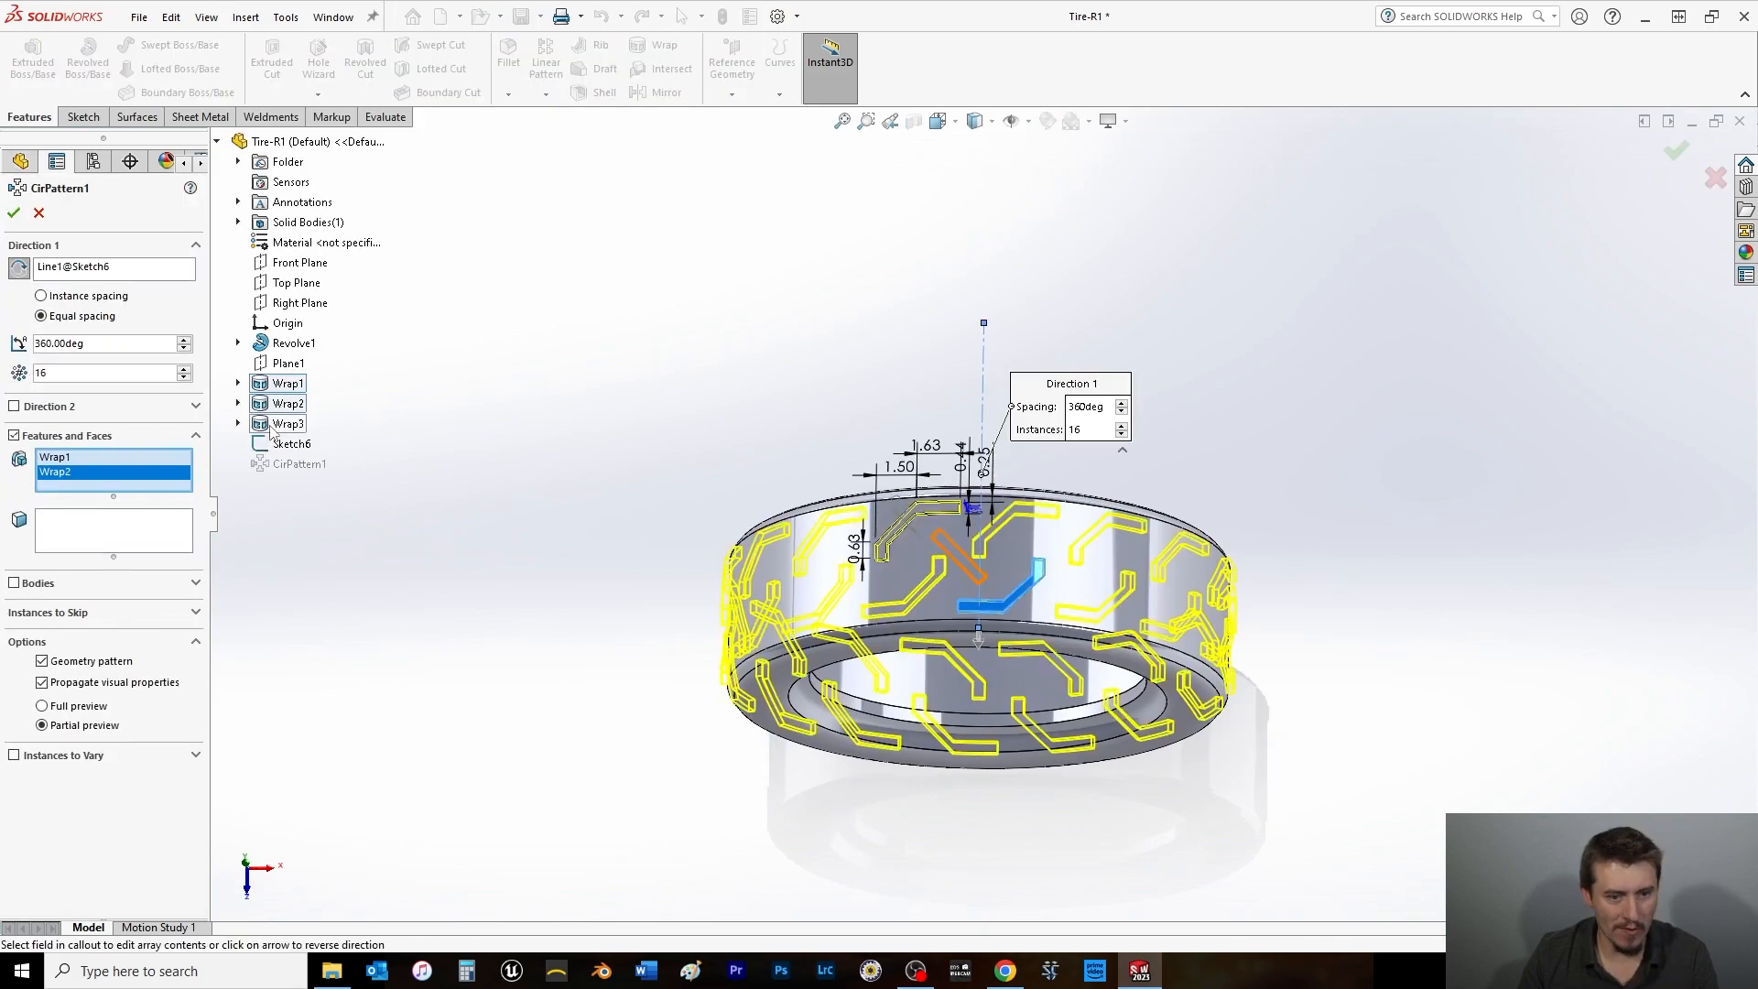
click(276, 424)
click(14, 214)
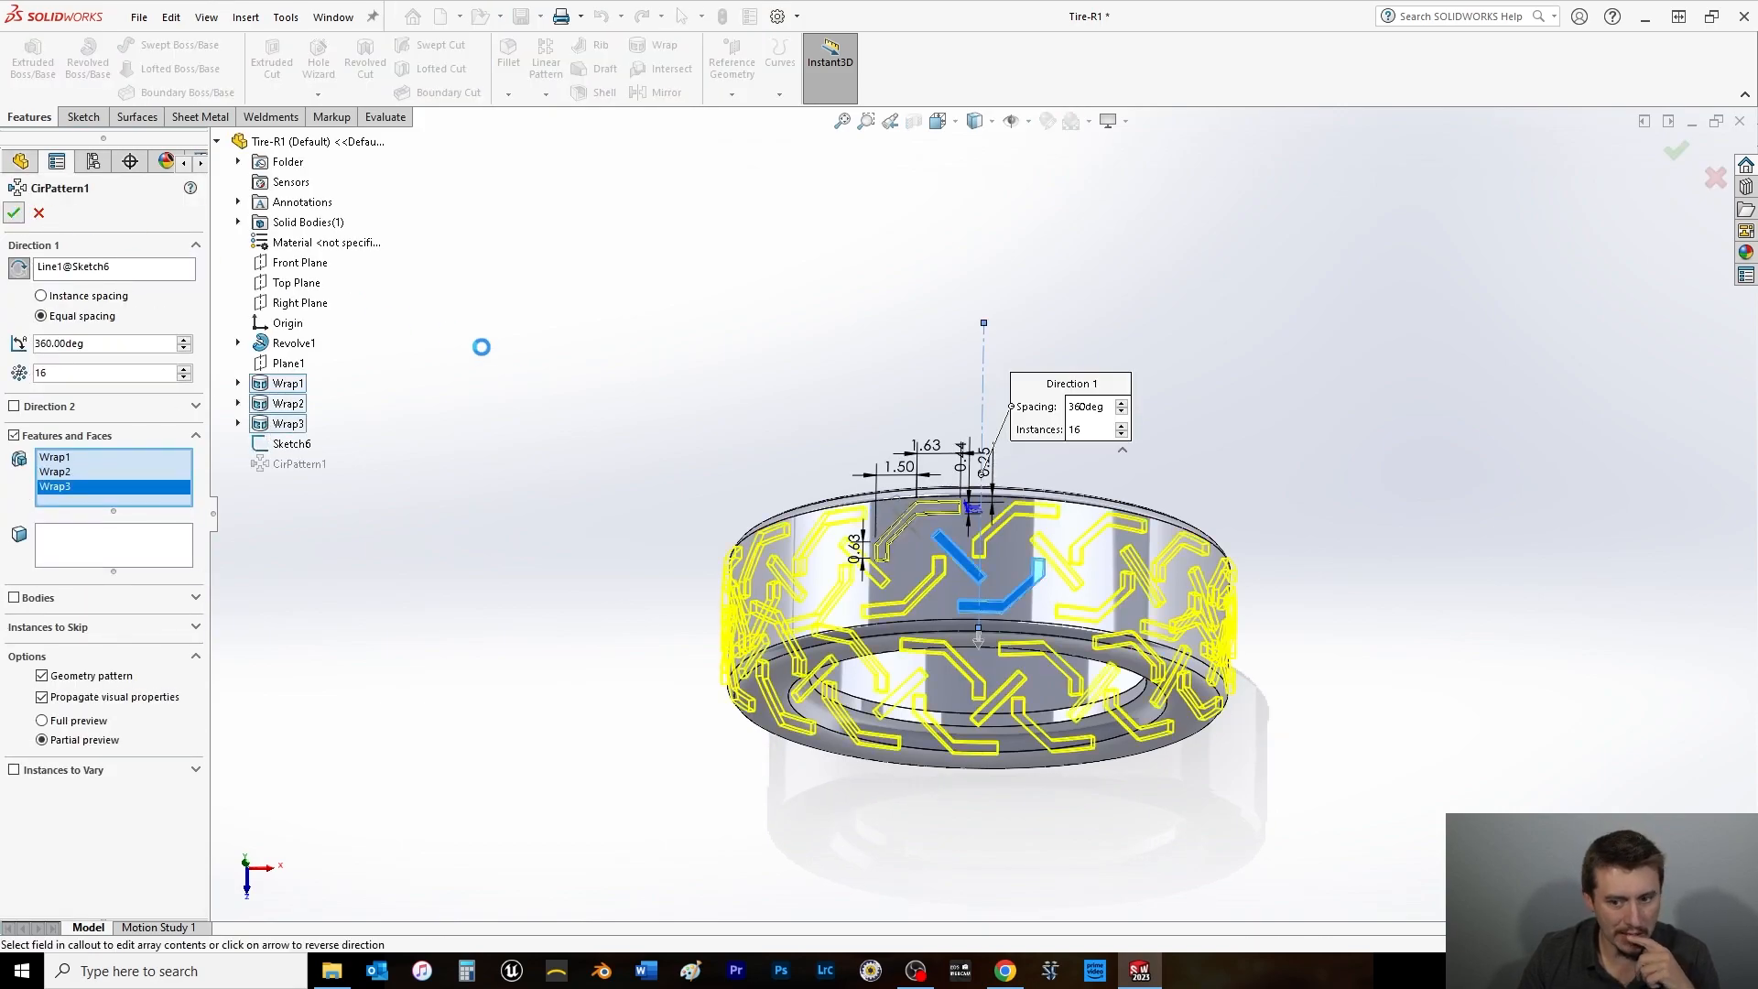
Hide the centerline sketch that serves as the axis of the tread pattern.
click(509, 366)
middle_drag(509, 366, 486, 244)
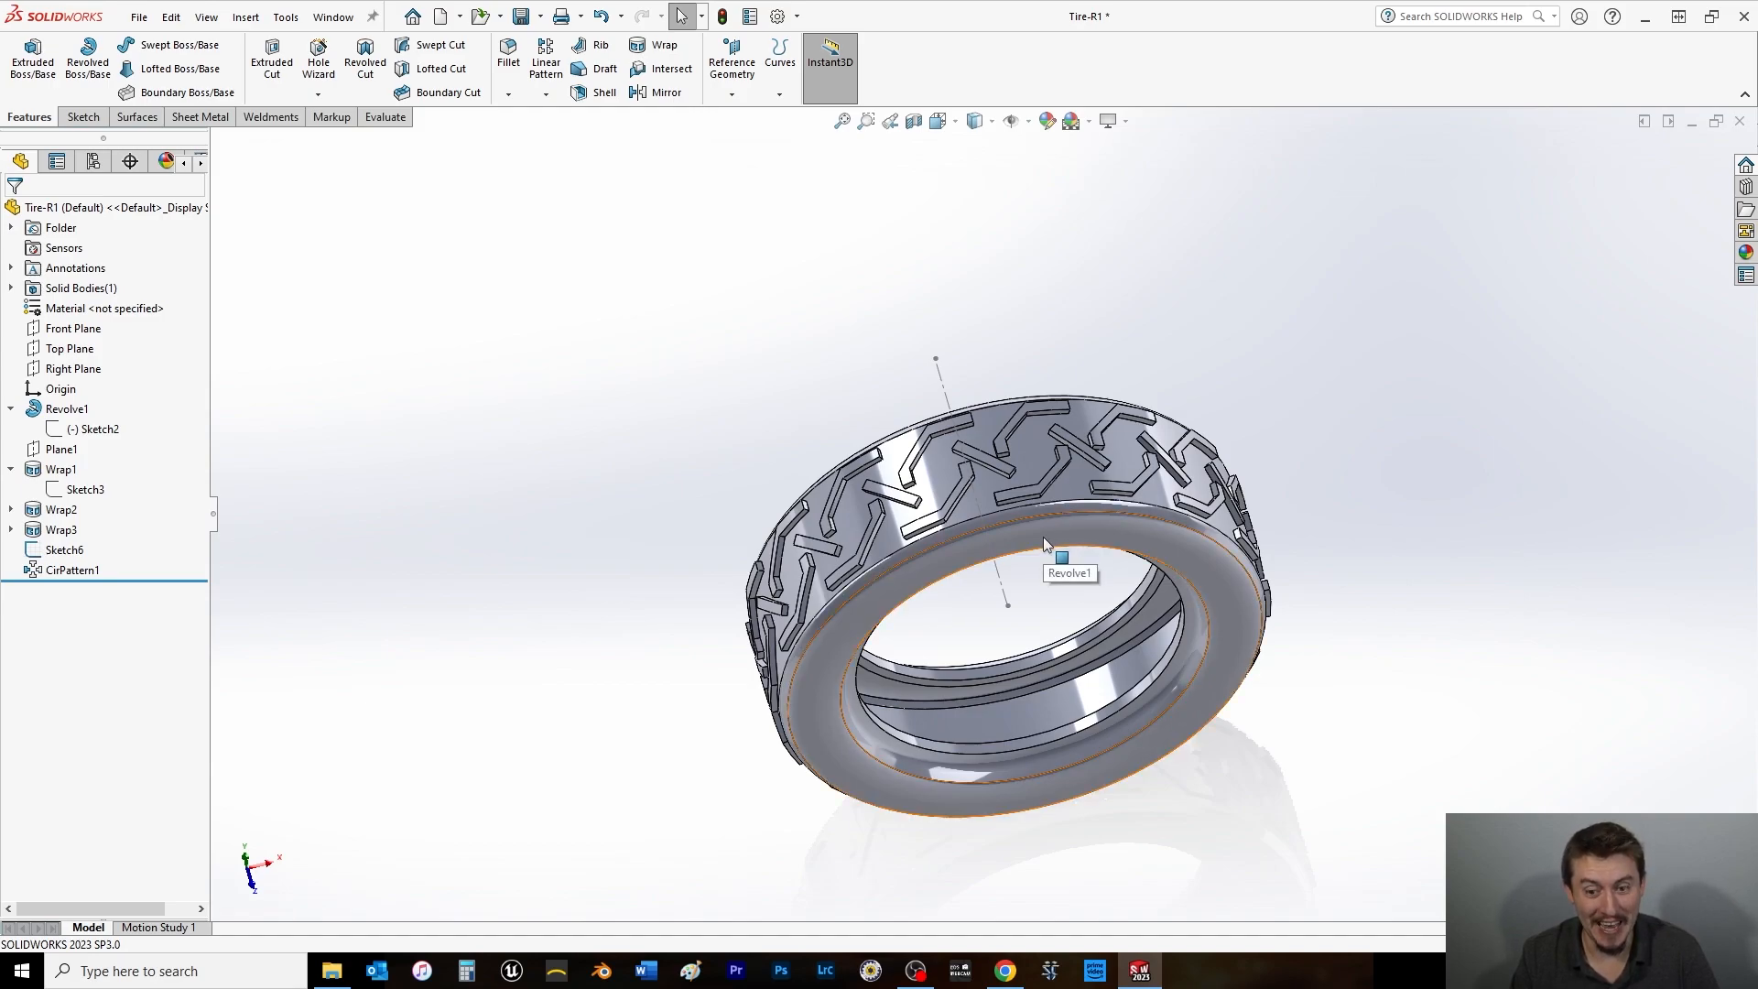
middle_drag(1024, 596, 894, 571)
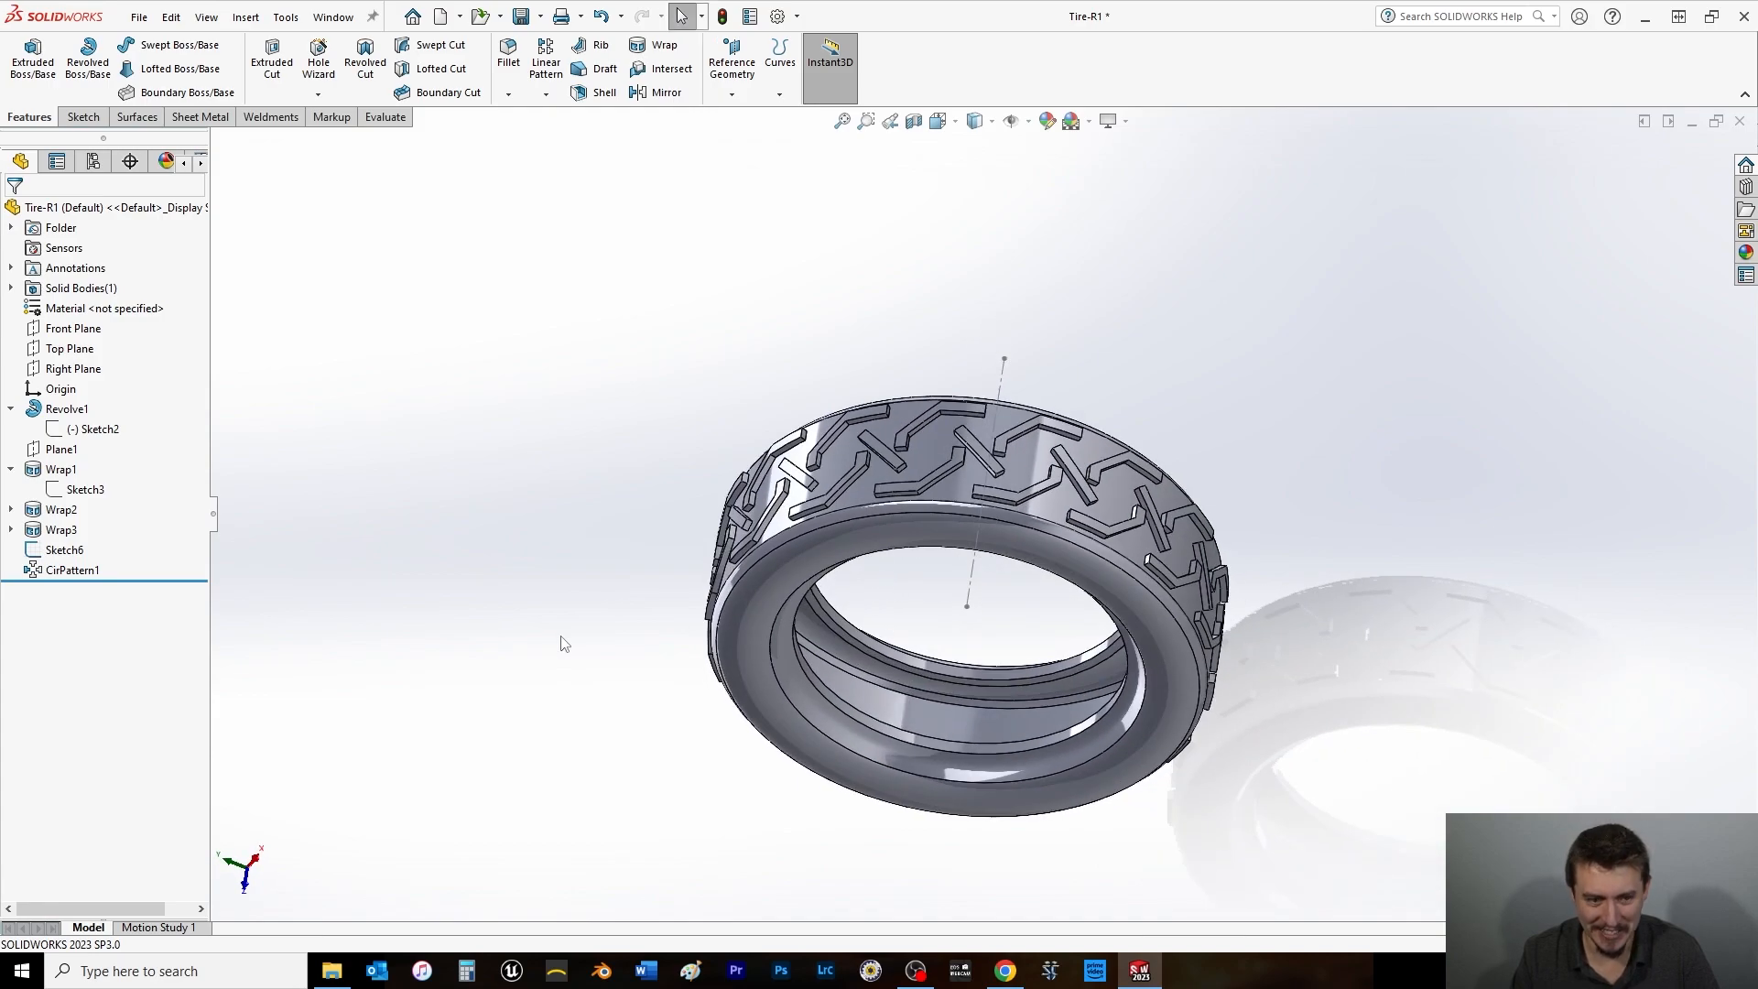
right_click(972, 591)
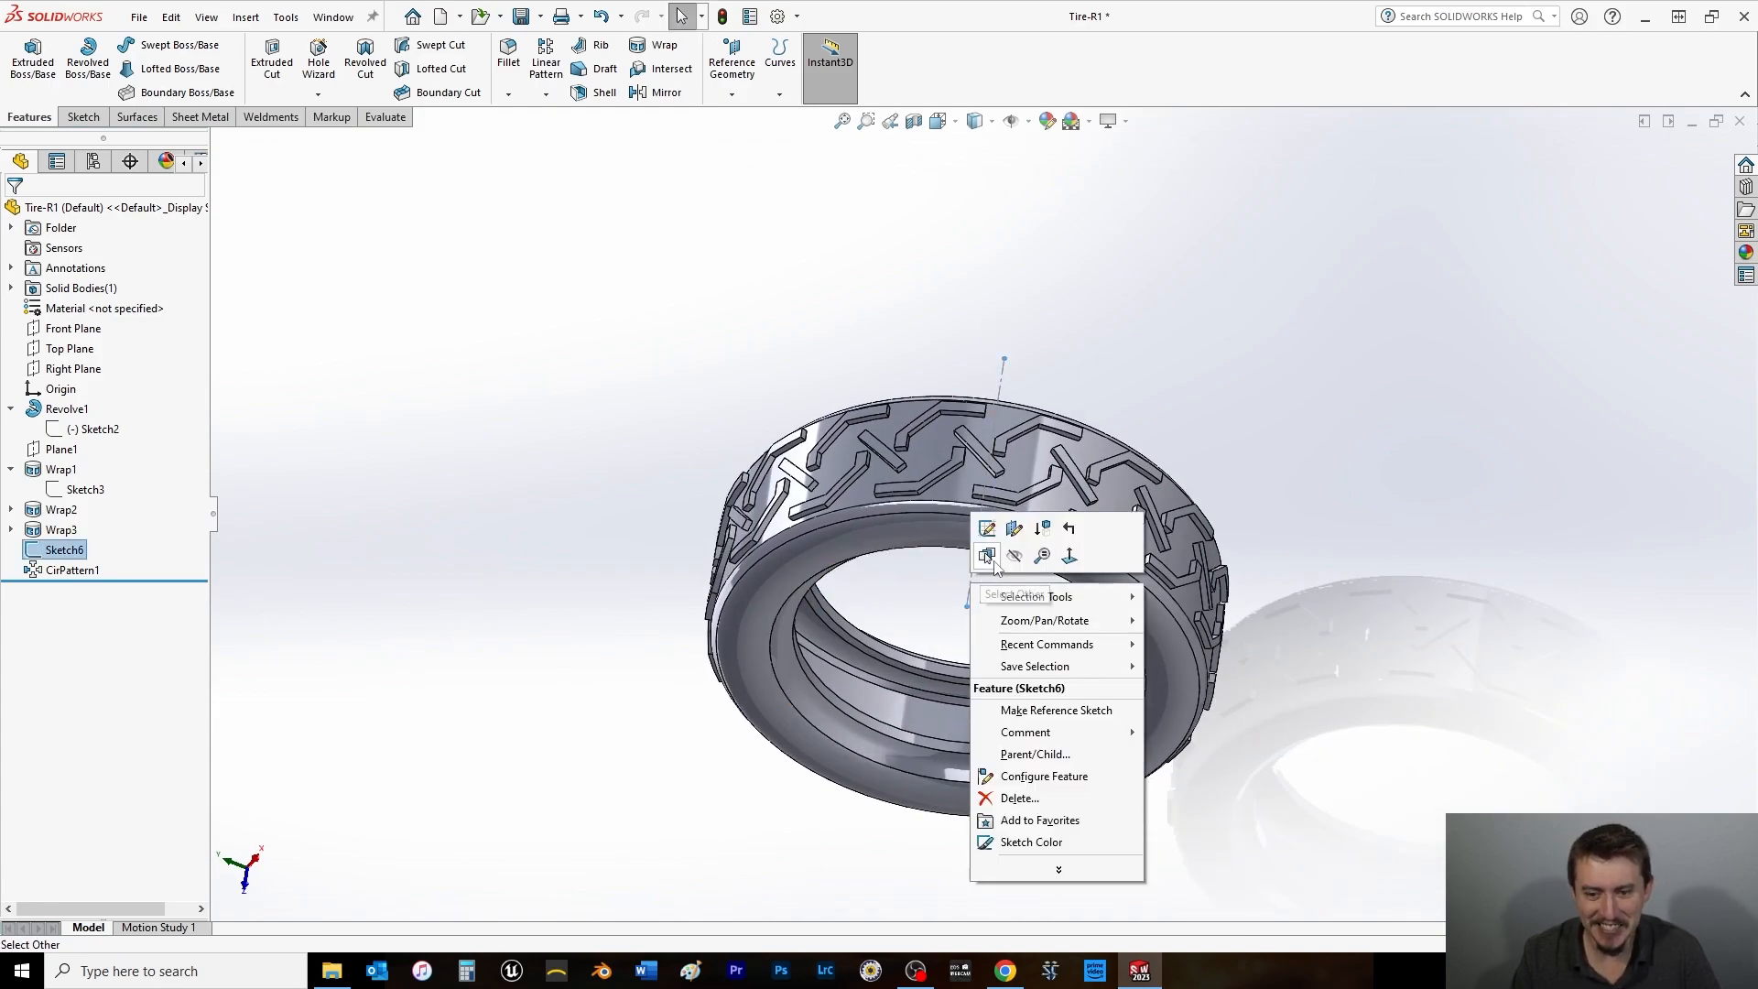
click(1213, 269)
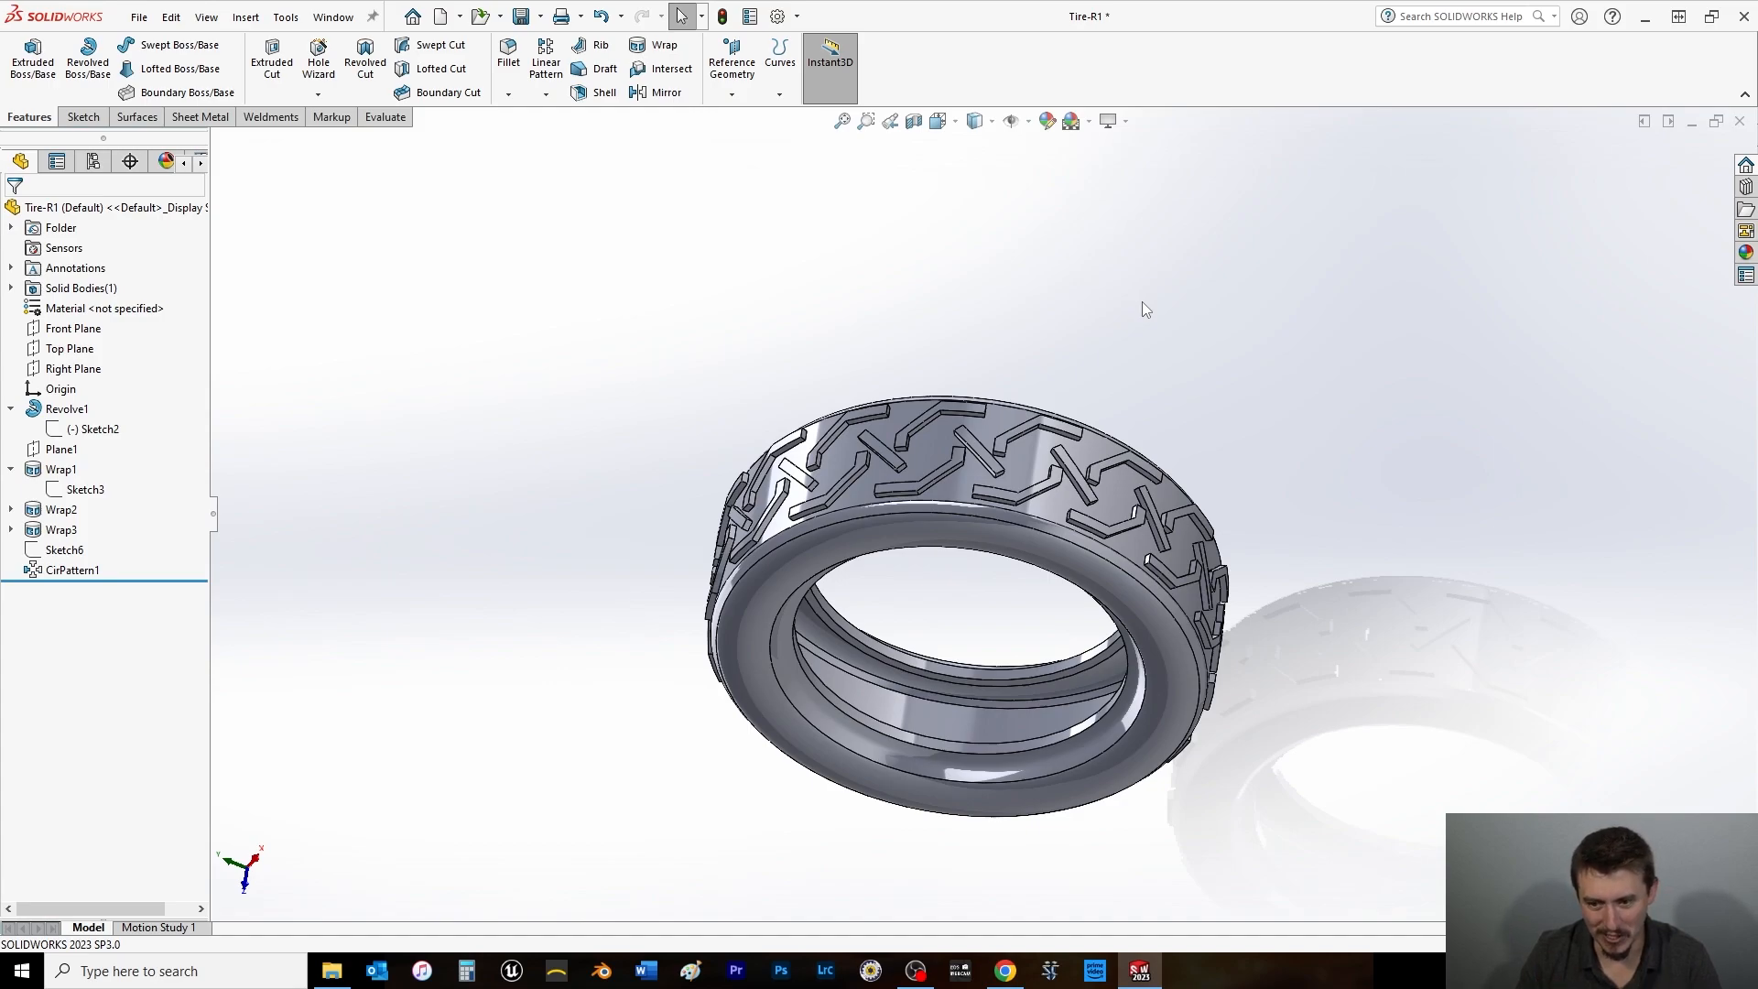
middle_drag(930, 677, 861, 476)
scroll(881, 585, up, 3)
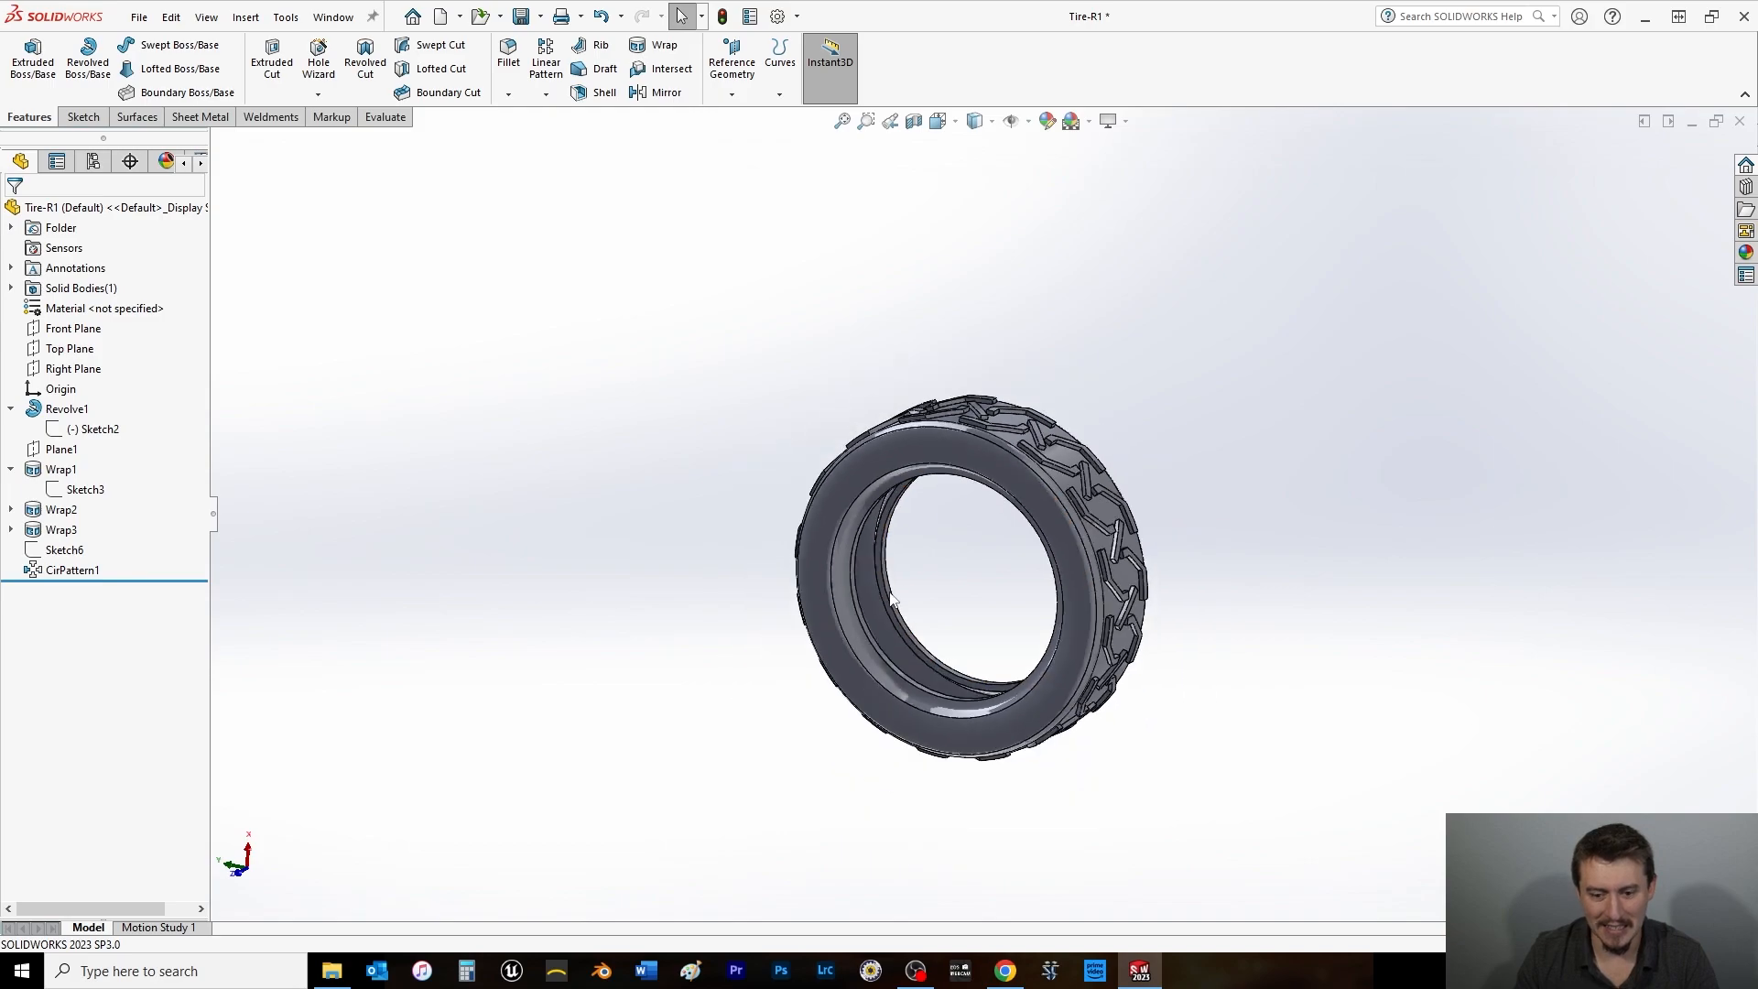